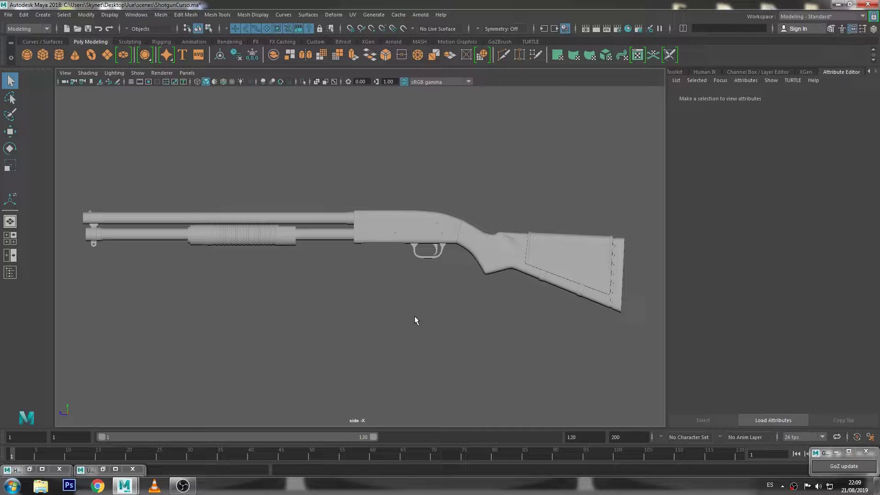
# - Orbit, pan and zoom around the shotgun to inspect it from the stock end
pyautogui.press('space')
pyautogui.press('space')
pyautogui.keyDown('alt'); pyautogui.moveTo(489, 186); pyautogui.dragTo(488, 198, button='middle'); pyautogui.keyUp('alt')
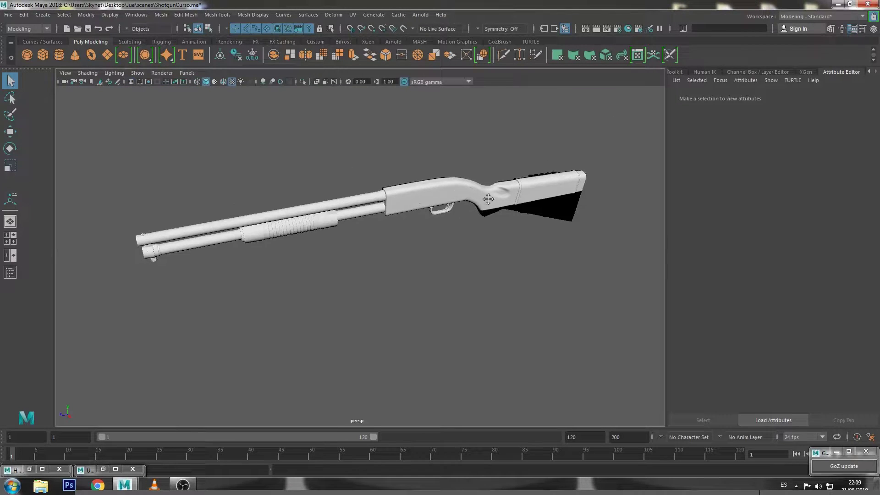
pyautogui.scroll(3, 466, 235)
pyautogui.moveTo(419, 301)
pyautogui.keyDown('alt'); pyautogui.mouseDown()
pyautogui.moveTo(393, 311)
pyautogui.moveTo(466, 297)
pyautogui.moveTo(449, 250)
pyautogui.moveTo(494, 245)
pyautogui.moveTo(324, 261)
pyautogui.mouseUp(); pyautogui.keyUp('alt')
pyautogui.scroll(-5, 494, 244)
pyautogui.scroll(3, 253, 271)
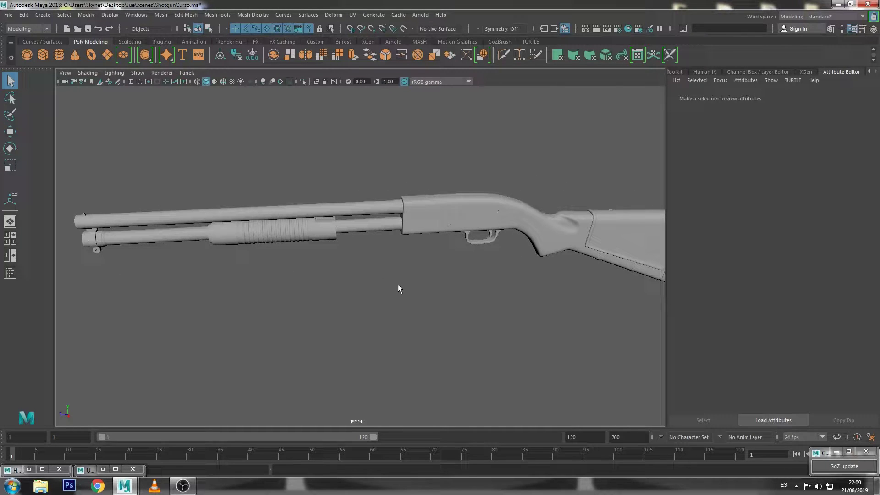
pyautogui.keyDown('alt'); pyautogui.moveTo(398, 284); pyautogui.dragTo(325, 316, button='middle'); pyautogui.keyUp('alt')
pyautogui.scroll(2, 423, 270)
pyautogui.scroll(3, 470, 302)
pyautogui.scroll(-2, 471, 295)
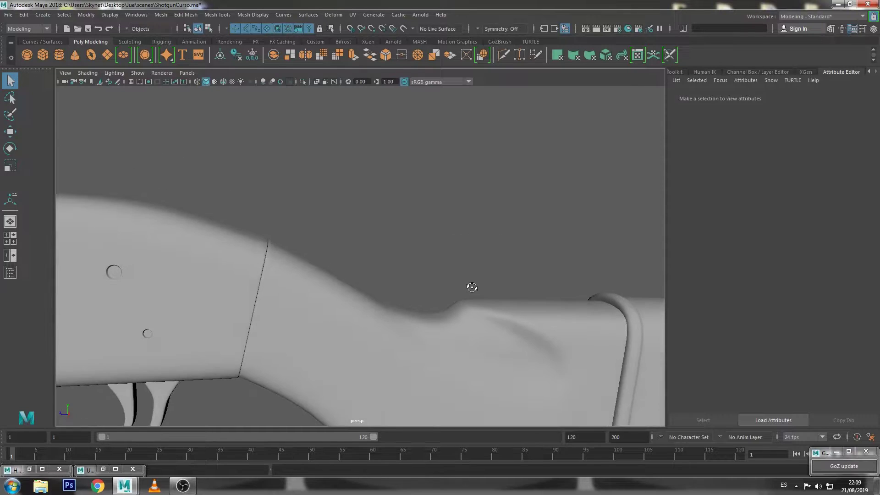
pyautogui.scroll(-3, 400, 313)
pyautogui.scroll(-3, 477, 247)
pyautogui.scroll(-2, 310, 281)
pyautogui.scroll(-2, 411, 257)
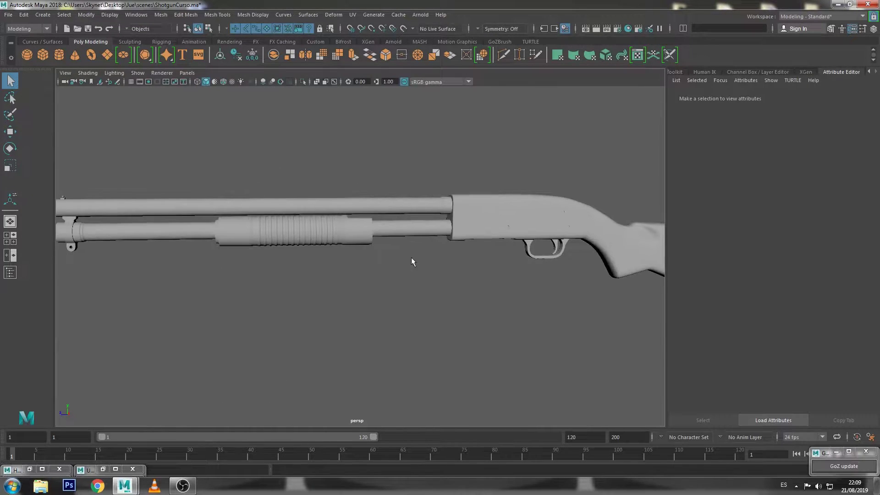
pyautogui.scroll(-2, 403, 256)
pyautogui.scroll(1, 483, 233)
pyautogui.scroll(-2, 460, 232)
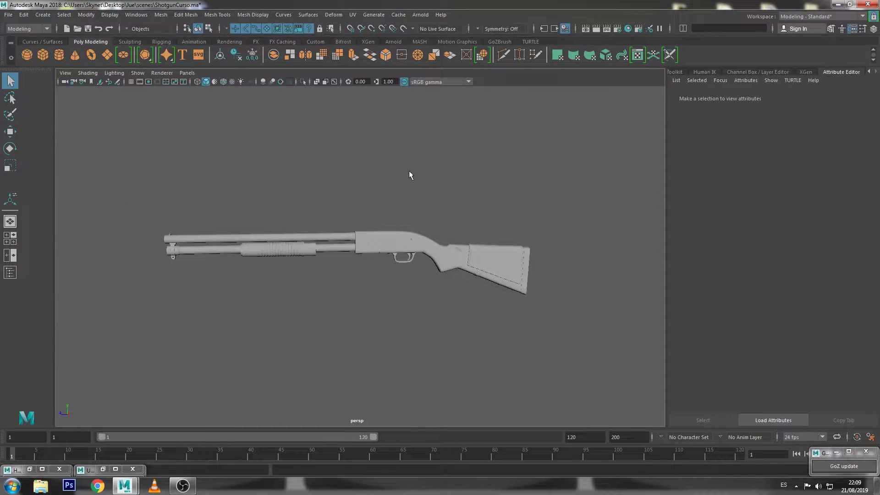
pyautogui.keyDown('alt'); pyautogui.moveTo(356, 226); pyautogui.dragTo(394, 230, button='middle'); pyautogui.keyUp('alt')
pyautogui.scroll(1, 360, 279)
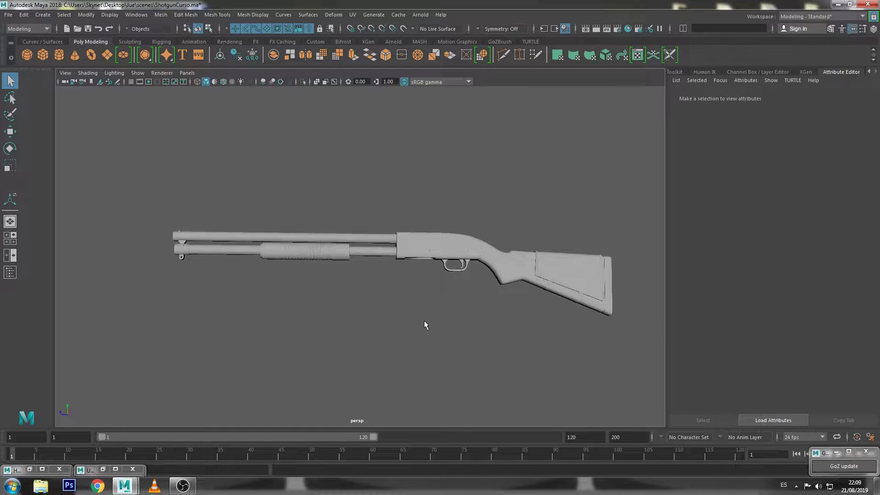
pyautogui.press('space')
pyautogui.press('space')
# - Marquee-select all the front barrel and pump parts in the side view
pyautogui.moveTo(337, 166); pyautogui.dragTo(59, 337)
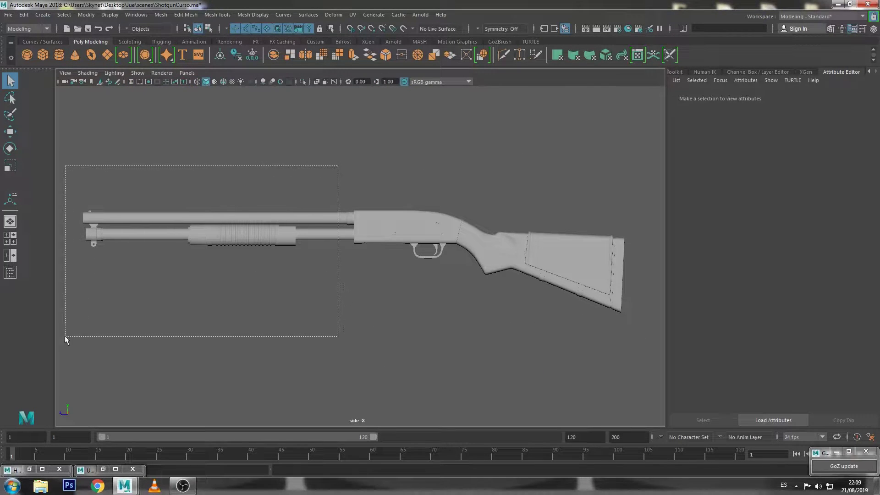
pyautogui.moveTo(387, 152); pyautogui.dragTo(450, 309)
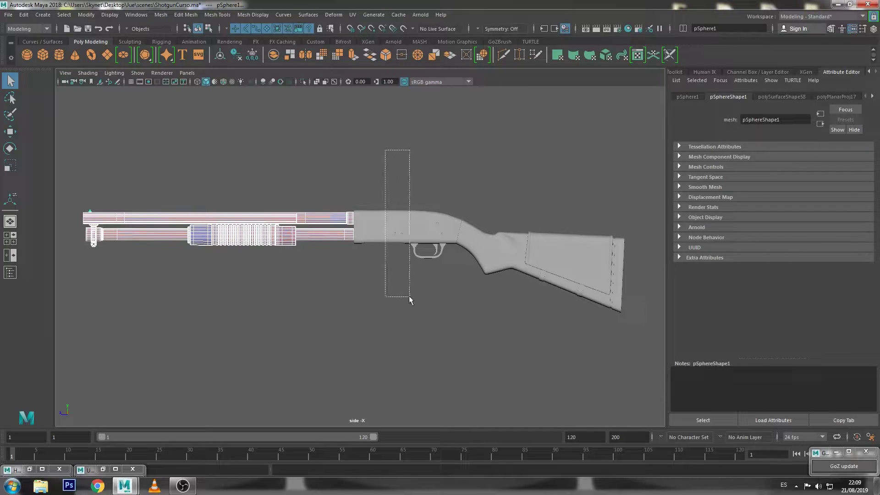
pyautogui.click(474, 310)
pyautogui.moveTo(489, 162); pyautogui.dragTo(646, 348)
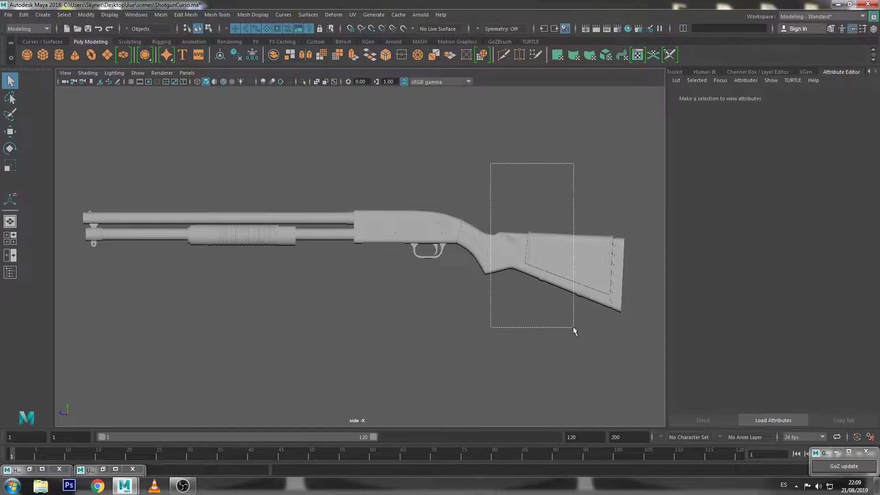
pyautogui.click(499, 355)
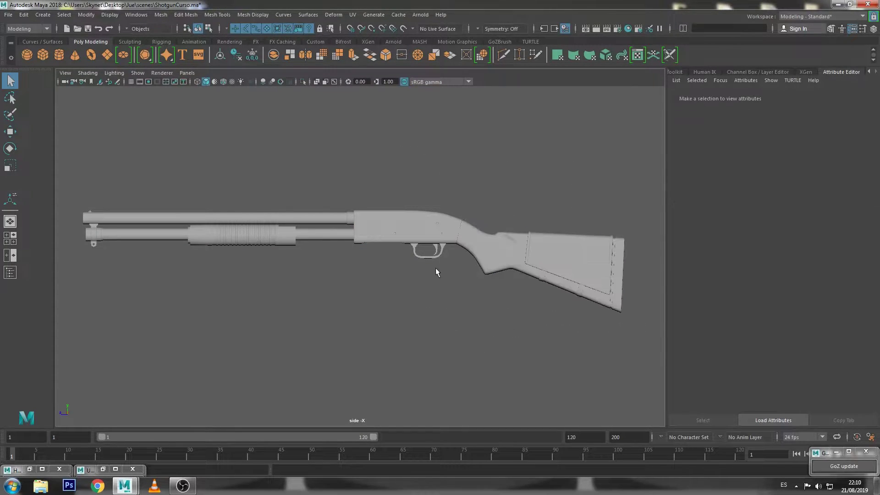
pyautogui.moveTo(356, 310)
pyautogui.keyDown('alt'); pyautogui.mouseDown(button='middle')
pyautogui.moveTo(338, 204)
pyautogui.moveTo(437, 194)
pyautogui.mouseUp(button='middle'); pyautogui.keyUp('alt')
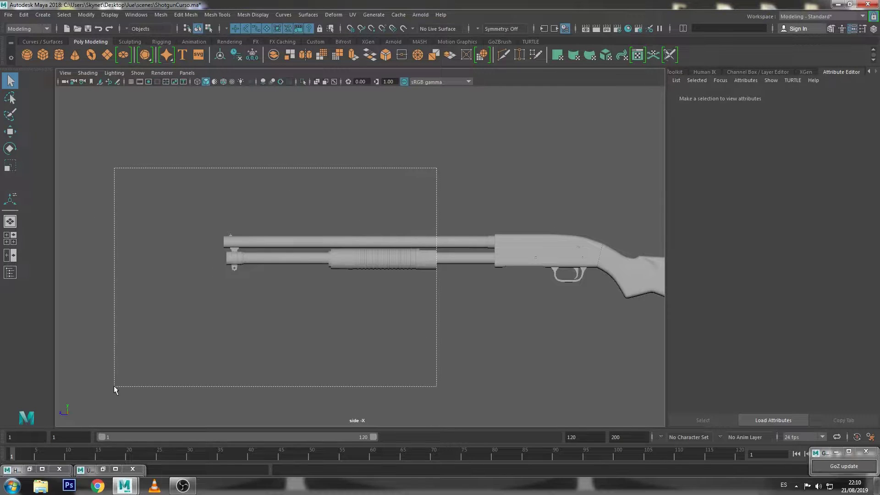
pyautogui.moveTo(437, 167); pyautogui.dragTo(310, 343)
pyautogui.press('space')
pyautogui.press('space')
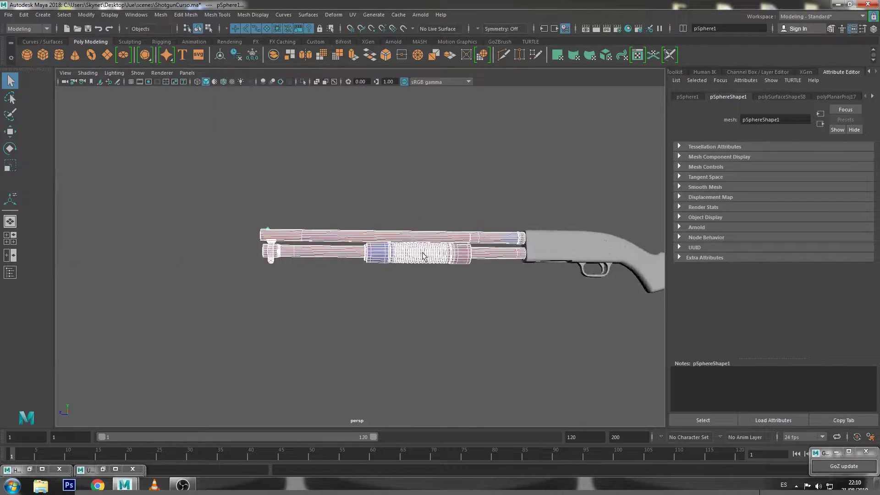
pyautogui.scroll(5, 409, 262)
pyautogui.scroll(-3, 409, 262)
# - Assign the existing lambert2 material to the barrel parts and delete their history
pyautogui.moveTo(382, 205); pyautogui.dragTo(436, 461, button='right')
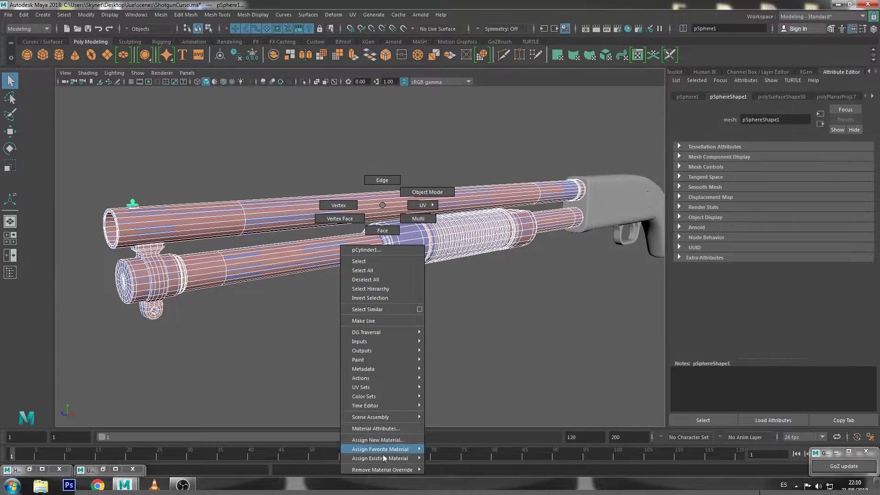
pyautogui.click(462, 477)
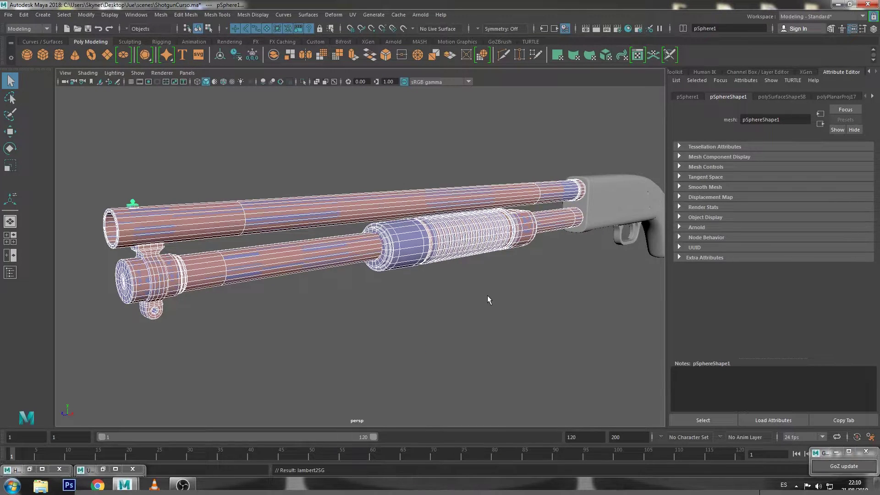
pyautogui.click(25, 17)
pyautogui.click(125, 134)
# - Break the checker texture connection on lambert2's Color so it shows plain grey
pyautogui.click(768, 97)
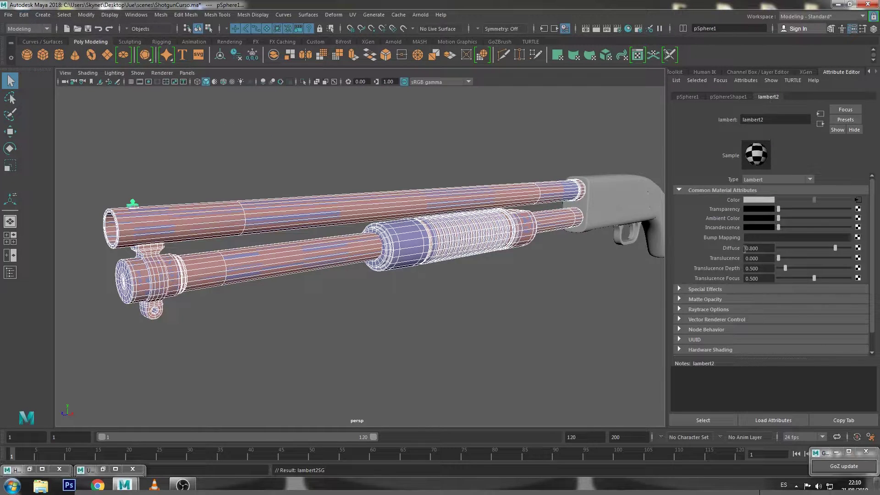
pyautogui.rightClick(733, 203)
pyautogui.click(779, 222)
pyautogui.click(533, 308)
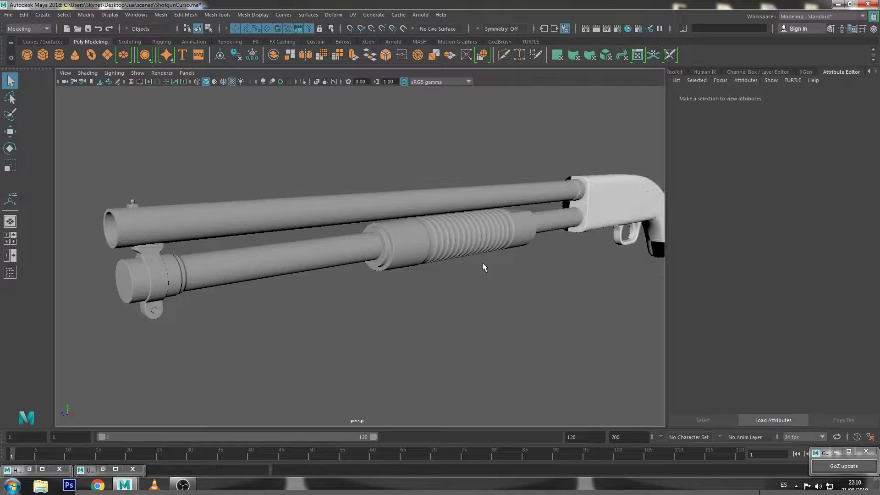
# - Connect a Checker texture to the barrel material's colour
pyautogui.moveTo(483, 262)
pyautogui.keyDown('alt'); pyautogui.mouseDown(button='right')
pyautogui.moveTo(468, 216)
pyautogui.moveTo(498, 191)
pyautogui.moveTo(431, 239)
pyautogui.moveTo(408, 229)
pyautogui.mouseUp(button='right'); pyautogui.keyUp('alt')
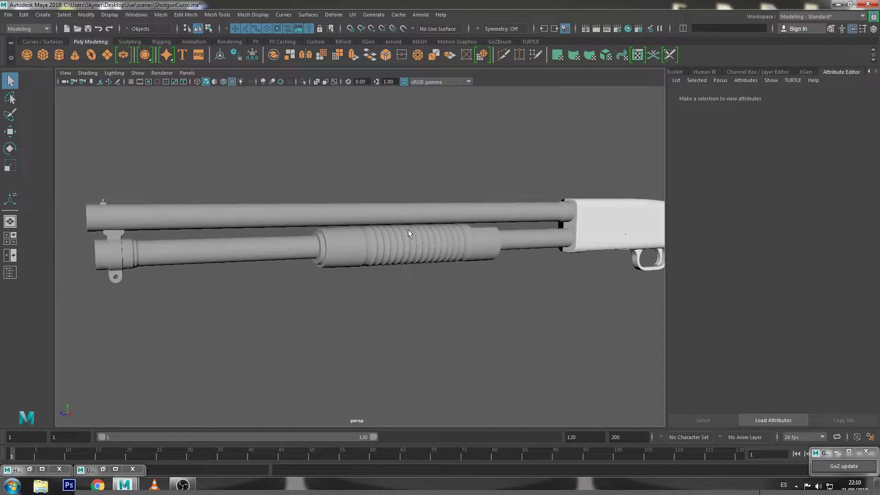
pyautogui.click(388, 215)
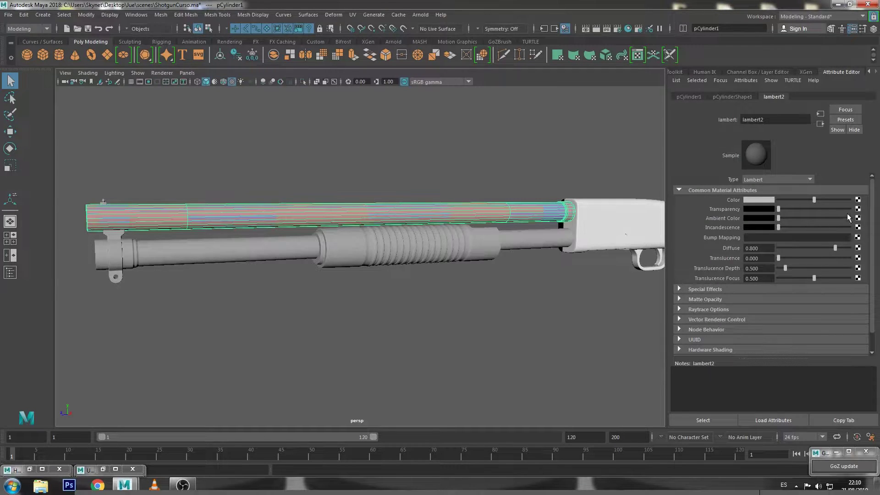
pyautogui.click(858, 201)
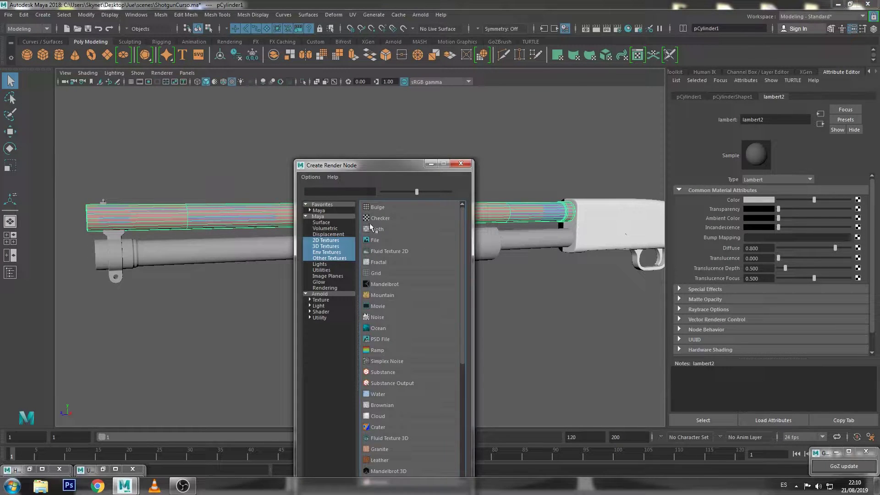
pyautogui.click(374, 219)
pyautogui.click(446, 318)
# - Check which material the receiver, barrel and pump each use
pyautogui.moveTo(446, 318)
pyautogui.keyDown('alt'); pyautogui.mouseDown()
pyautogui.moveTo(462, 267)
pyautogui.moveTo(422, 237)
pyautogui.moveTo(471, 279)
pyautogui.moveTo(439, 238)
pyautogui.mouseUp(); pyautogui.keyUp('alt')
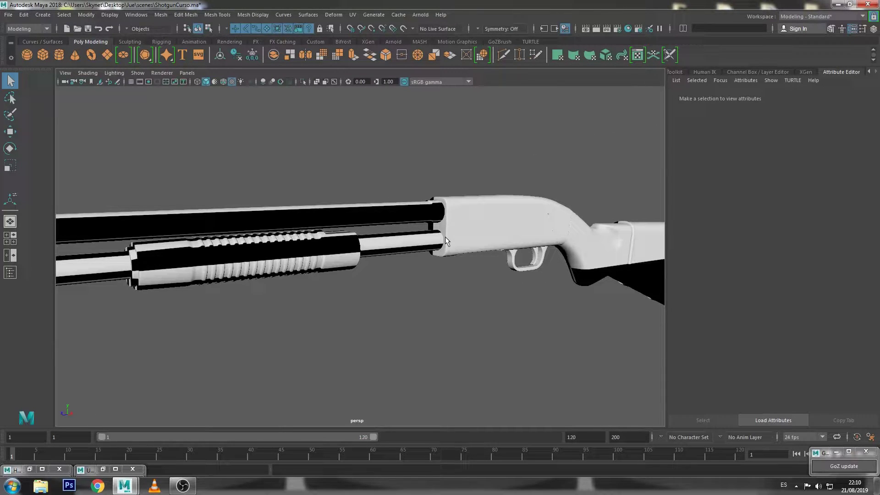
pyautogui.click(486, 222)
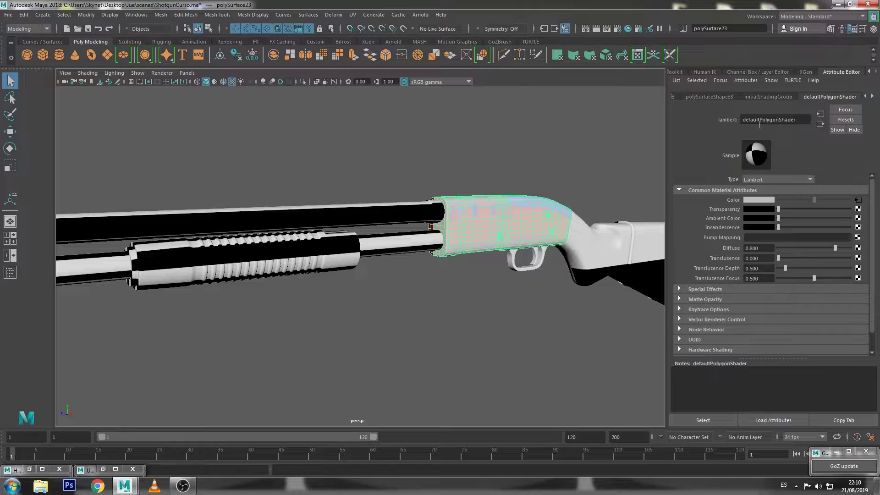
pyautogui.click(476, 122)
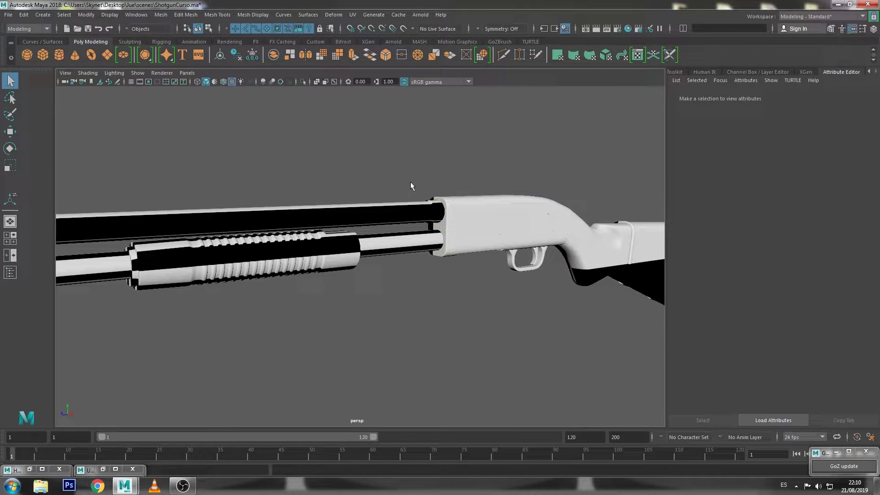
pyautogui.click(384, 213)
pyautogui.moveTo(384, 214)
pyautogui.keyDown('alt'); pyautogui.mouseDown()
pyautogui.moveTo(444, 239)
pyautogui.moveTo(499, 281)
pyautogui.mouseUp(); pyautogui.keyUp('alt')
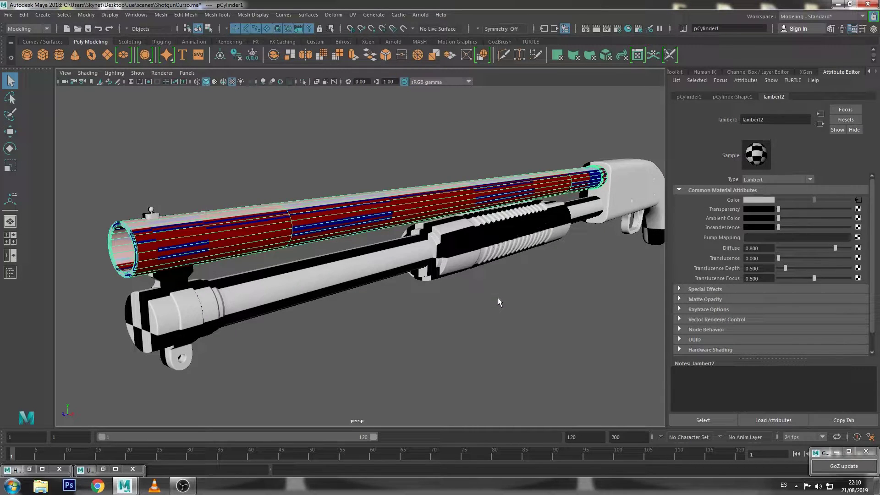
pyautogui.click(458, 324)
pyautogui.scroll(3, 459, 299)
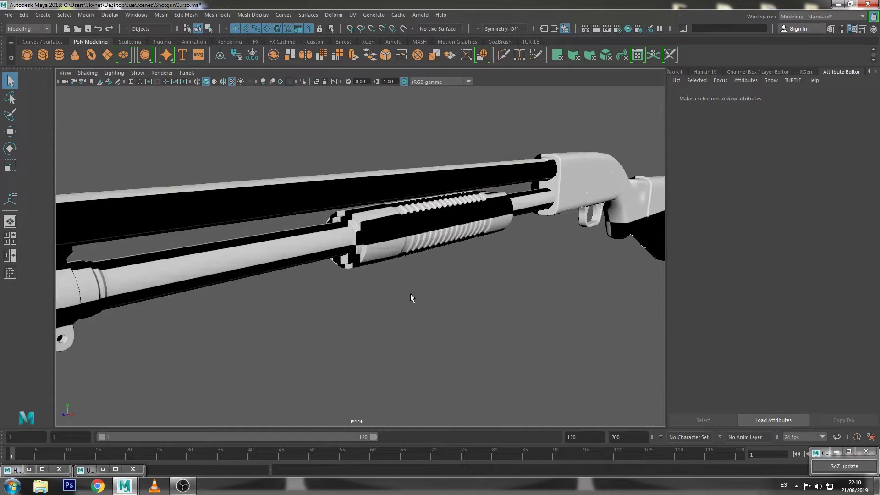
pyautogui.scroll(3, 411, 293)
pyautogui.click(389, 227)
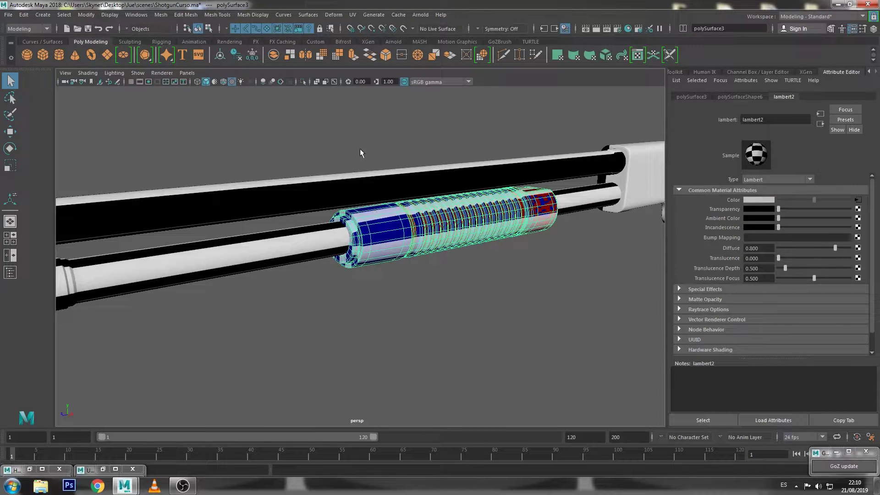
pyautogui.scroll(-5, 361, 152)
# - Frame the whole shotgun and marquee-select the rear body parts around the stock
pyautogui.moveTo(360, 153)
pyautogui.keyDown('alt'); pyautogui.mouseDown()
pyautogui.moveTo(480, 160)
pyautogui.moveTo(91, 354)
pyautogui.mouseUp(); pyautogui.keyUp('alt')
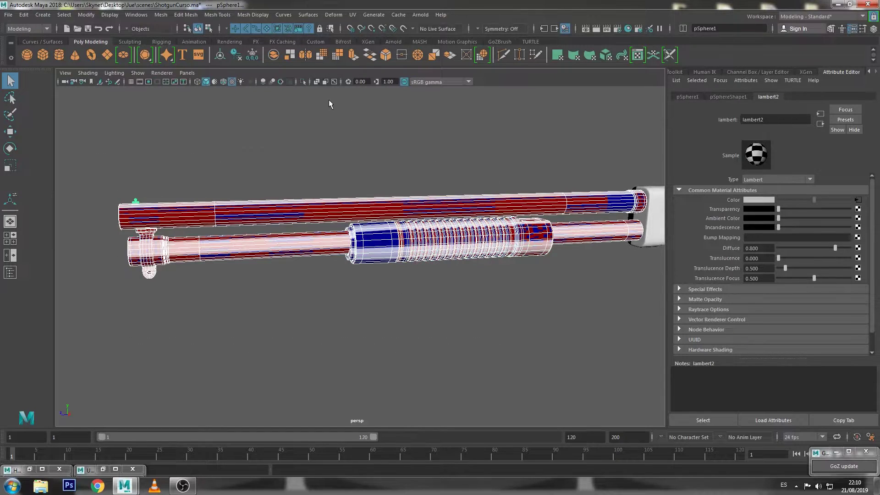
pyautogui.press('f')
pyautogui.scroll(2, 560, 153)
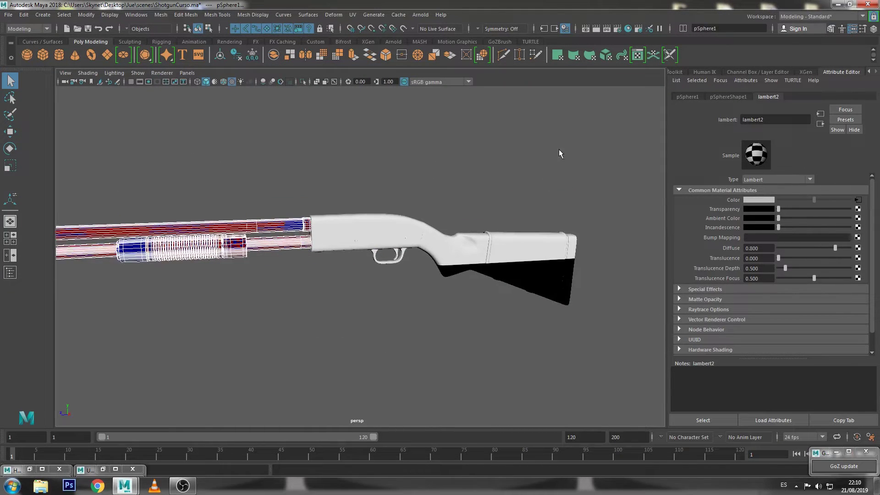
pyautogui.moveTo(593, 151)
pyautogui.mouseDown()
pyautogui.moveTo(349, 364)
pyautogui.moveTo(338, 365)
pyautogui.mouseUp()
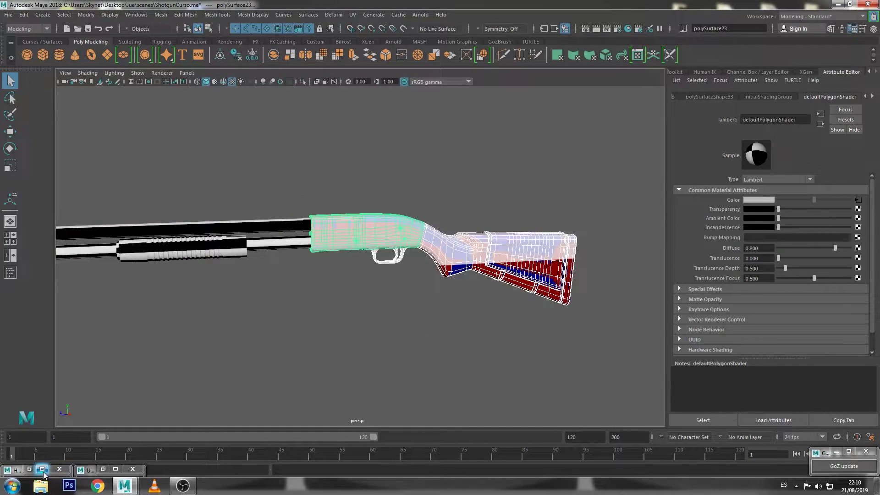
# - Group the receiver and stock pieces into group3 in the Outliner and hide them
pyautogui.click(10, 271)
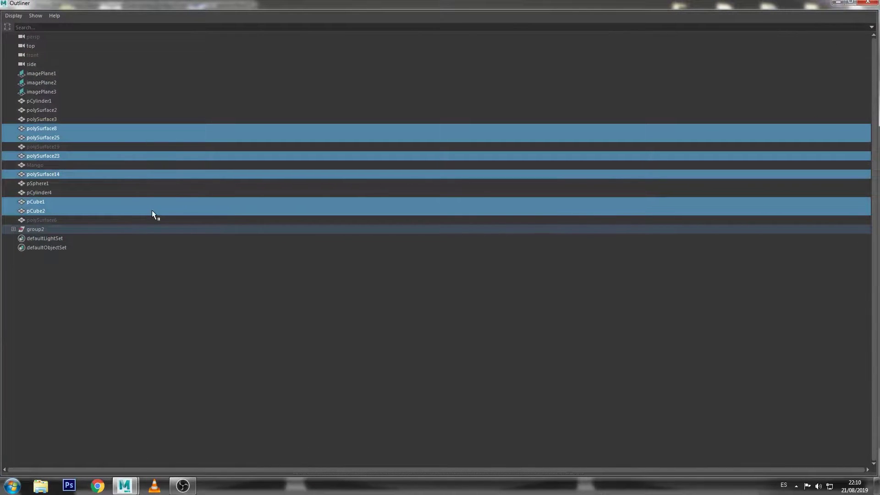
pyautogui.hotkey('ctrl', 'g')
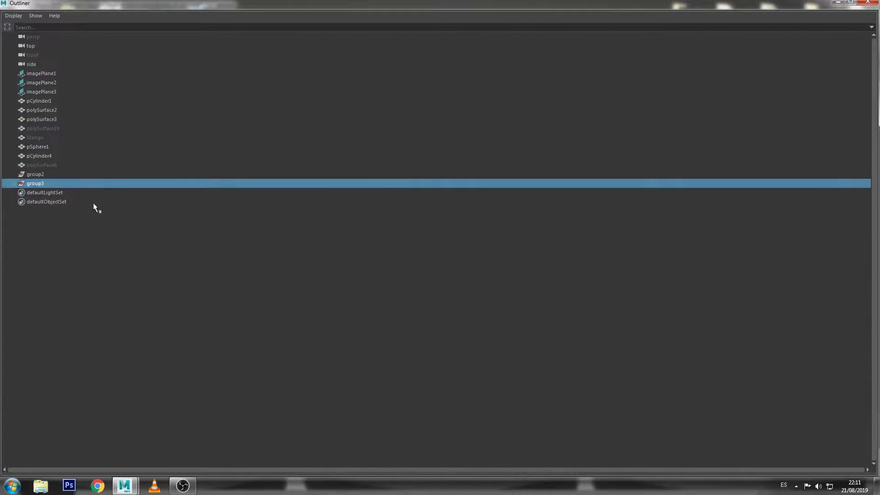
pyautogui.click(34, 178)
pyautogui.click(838, 2)
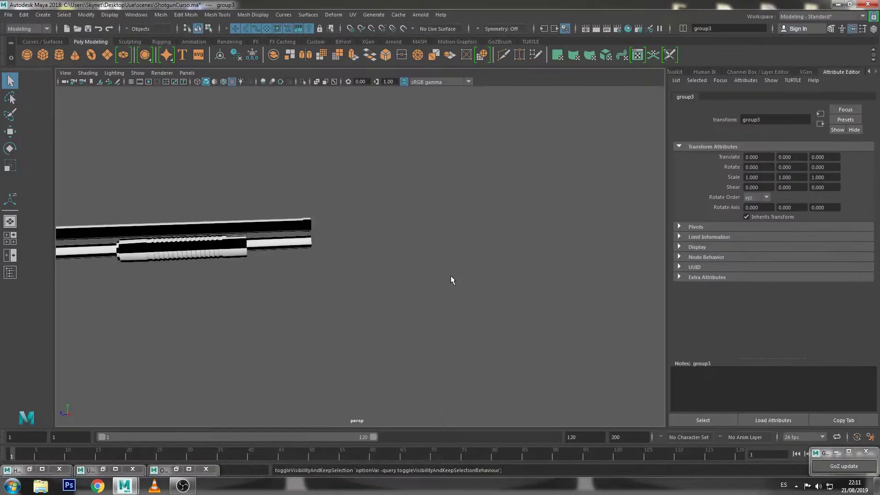
pyautogui.click(450, 276)
pyautogui.moveTo(350, 244)
pyautogui.keyDown('alt'); pyautogui.mouseDown()
pyautogui.moveTo(449, 246)
pyautogui.moveTo(322, 122)
pyautogui.mouseUp(); pyautogui.keyUp('alt')
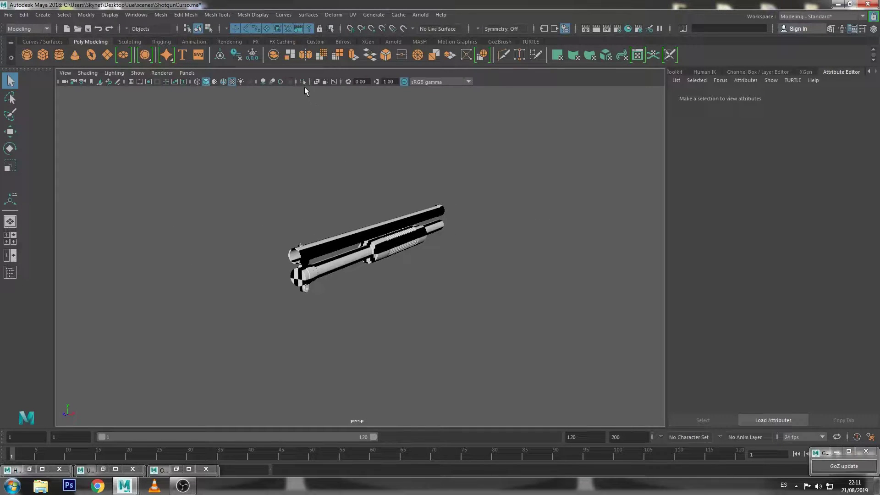
# - Switch the viewport to untextured grey shading and orbit to a steeper view of the barrel
pyautogui.press('5')
pyautogui.scroll(3, 421, 150)
pyautogui.scroll(3, 486, 179)
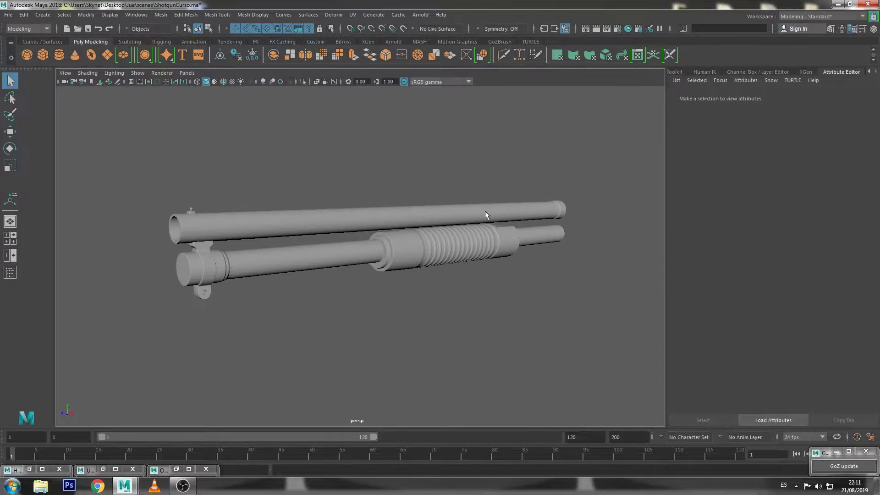
pyautogui.scroll(3, 485, 211)
pyautogui.keyDown('alt'); pyautogui.moveTo(428, 233); pyautogui.dragTo(454, 251); pyautogui.keyUp('alt')
pyautogui.scroll(-3, 464, 175)
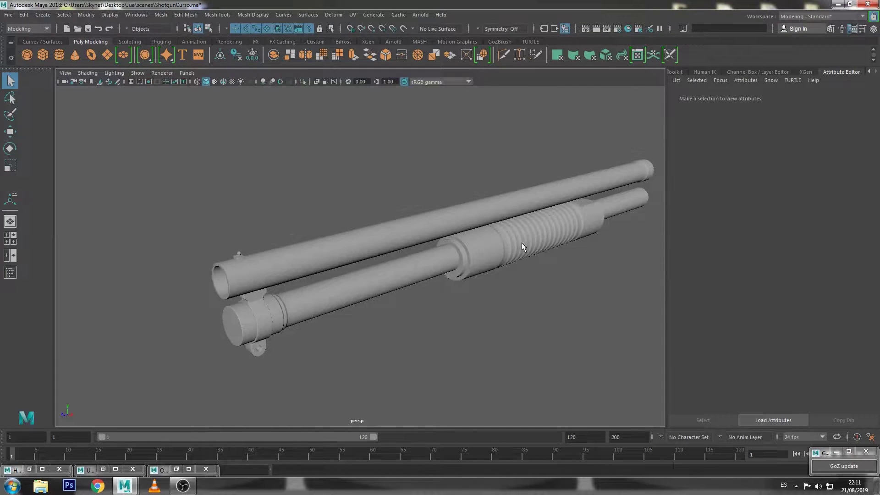
pyautogui.keyDown('alt'); pyautogui.moveTo(522, 243); pyautogui.dragTo(469, 243, button='middle'); pyautogui.keyUp('alt')
# - Try selecting the pump forend mesh and the clamp ring pCylinder4
pyautogui.click(470, 243)
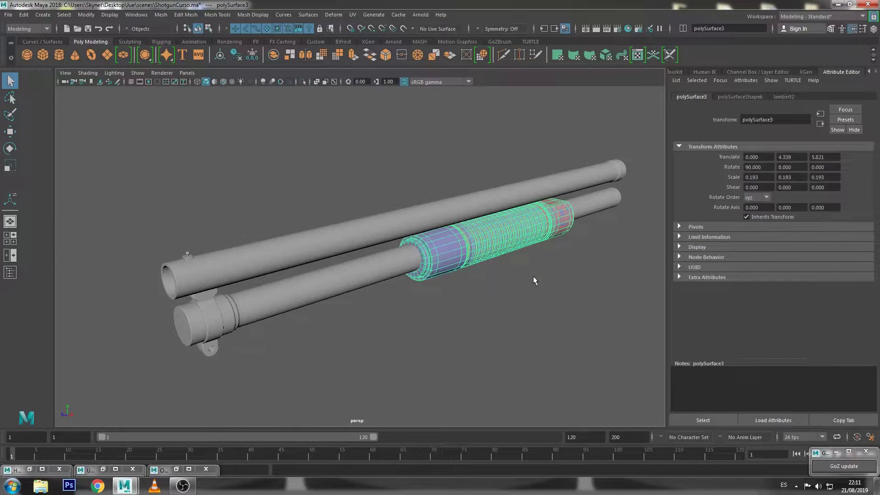
pyautogui.click(533, 249)
pyautogui.click(533, 236)
pyautogui.moveTo(533, 236)
pyautogui.keyDown('alt'); pyautogui.mouseDown(button='middle')
pyautogui.moveTo(480, 252)
pyautogui.moveTo(508, 262)
pyautogui.mouseUp(button='middle'); pyautogui.keyUp('alt')
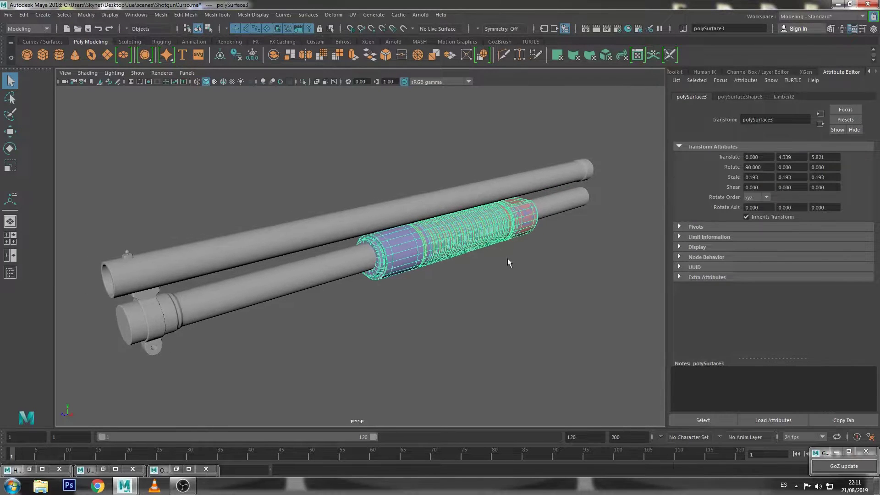
pyautogui.moveTo(508, 262)
pyautogui.keyDown('alt'); pyautogui.mouseDown()
pyautogui.moveTo(515, 281)
pyautogui.moveTo(507, 275)
pyautogui.mouseUp(); pyautogui.keyUp('alt')
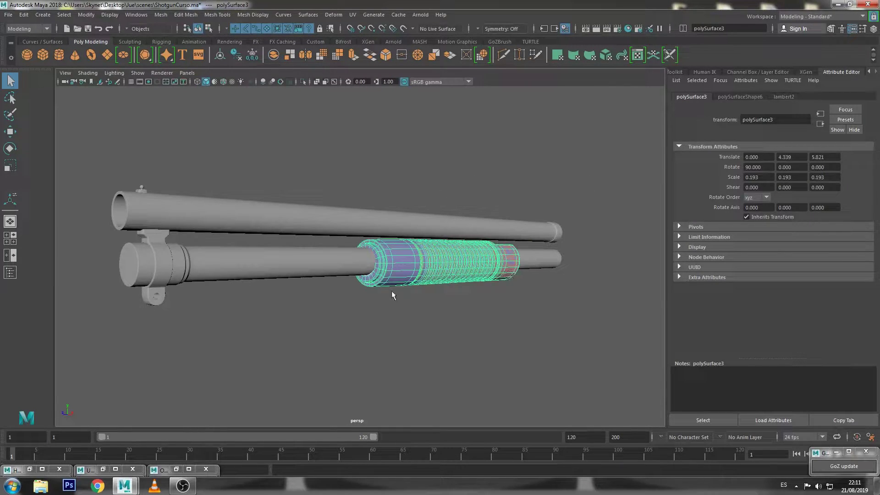
pyautogui.click(164, 269)
# - Zoom in on the pump, select the forend mesh and bring up the UV menu
pyautogui.moveTo(299, 291)
pyautogui.keyDown('alt'); pyautogui.mouseDown()
pyautogui.moveTo(289, 294)
pyautogui.moveTo(320, 275)
pyautogui.mouseUp(); pyautogui.keyUp('alt')
pyautogui.scroll(3, 357, 261)
pyautogui.keyDown('alt'); pyautogui.moveTo(357, 260); pyautogui.dragTo(243, 292, button='middle'); pyautogui.keyUp('alt')
pyautogui.scroll(-2, 243, 291)
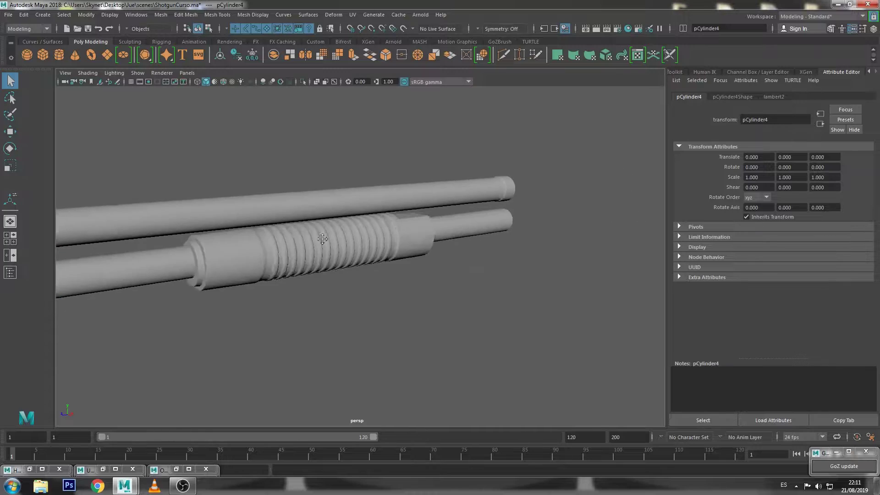
pyautogui.scroll(3, 350, 230)
pyautogui.click(350, 230)
pyautogui.click(353, 15)
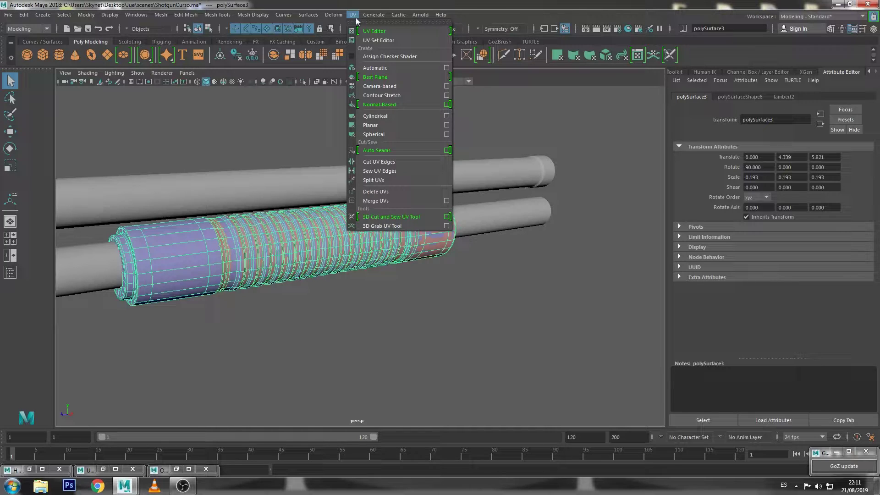
# - Apply a cylindrical UV projection to the forend and set its Rotate X to 90
pyautogui.click(399, 115)
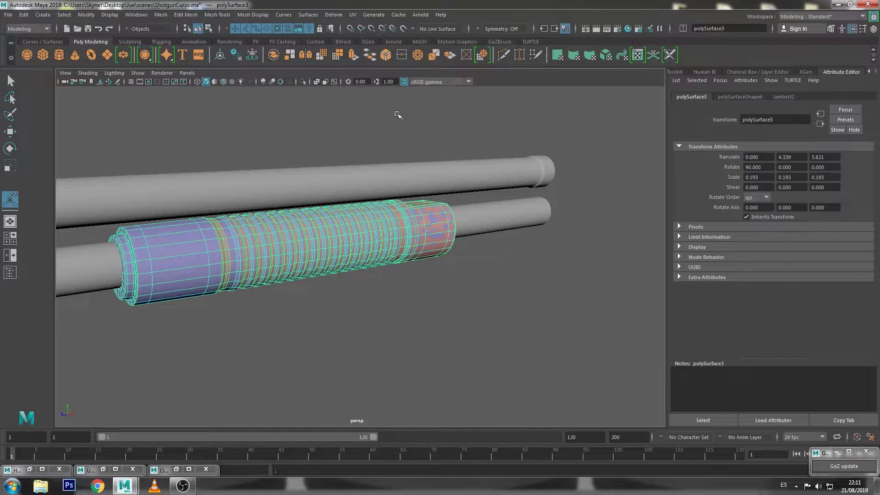
pyautogui.keyDown('alt'); pyautogui.moveTo(275, 238); pyautogui.dragTo(293, 239); pyautogui.keyUp('alt')
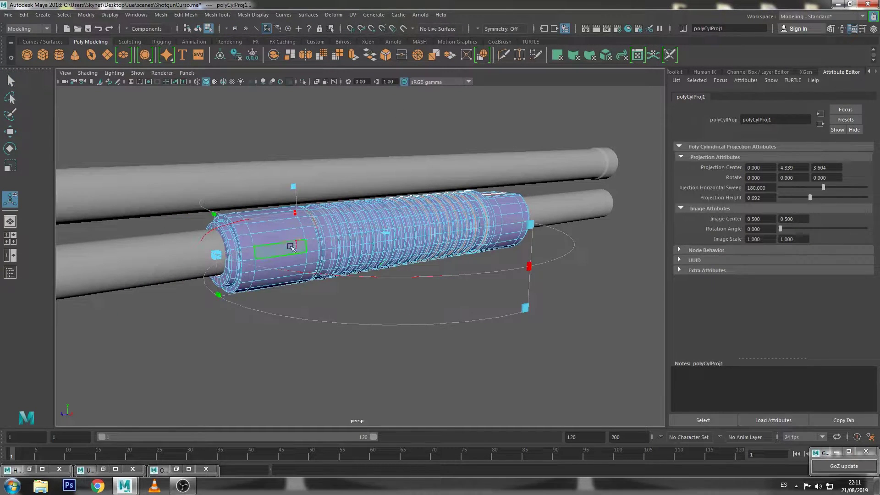
pyautogui.click(296, 243)
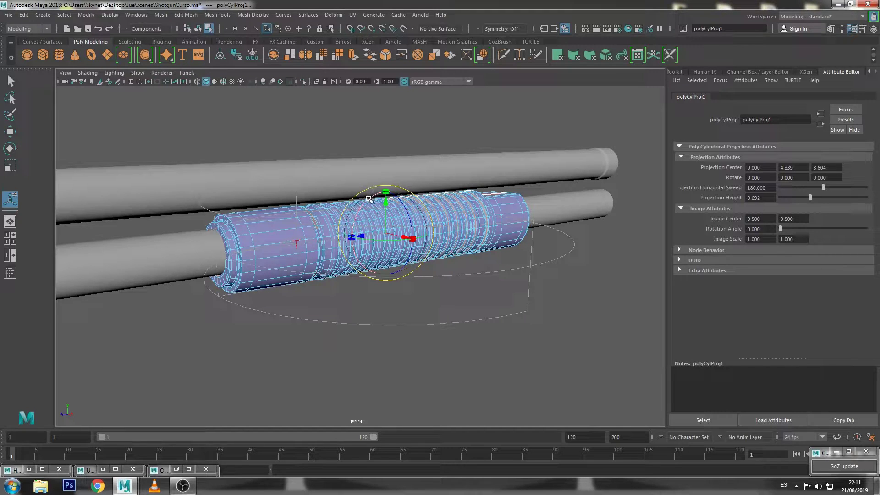
pyautogui.moveTo(382, 189); pyautogui.dragTo(383, 213)
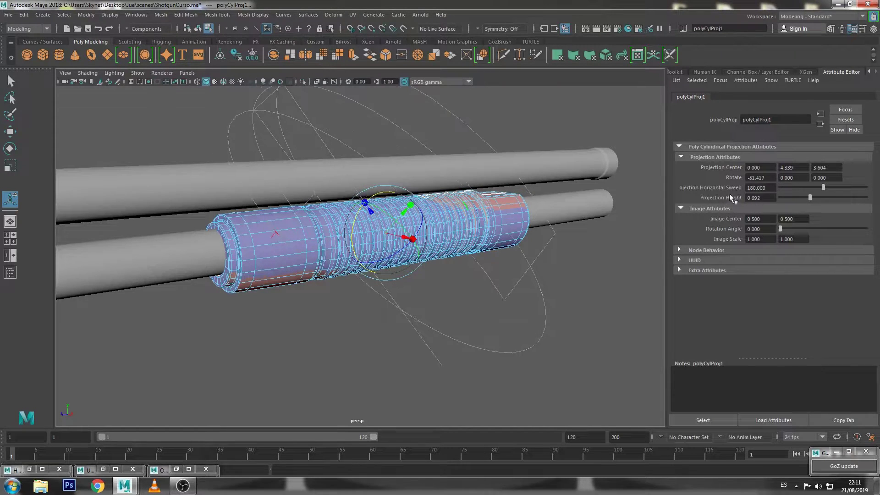
pyautogui.click(766, 178)
pyautogui.write('90')
pyautogui.press('Return')
# - Turn textured display back on, reselect the forend and restore the UV Editor
pyautogui.click(630, 269)
pyautogui.press('6')
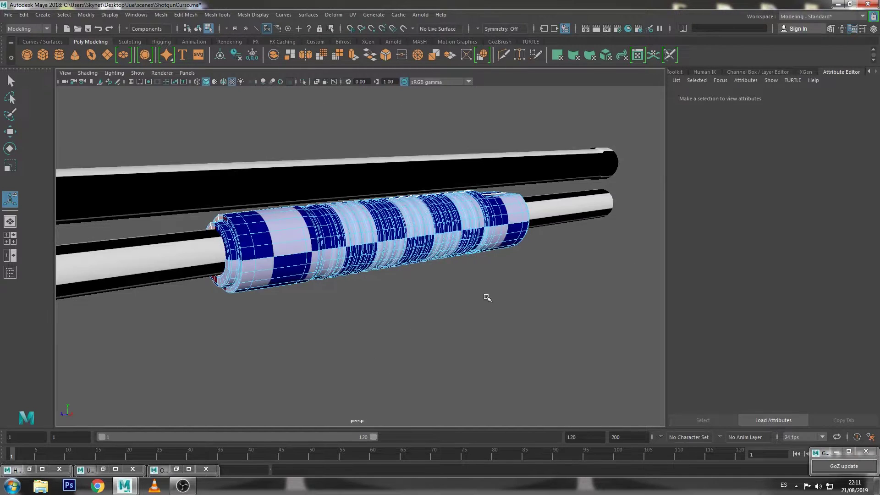
pyautogui.moveTo(384, 229); pyautogui.dragTo(453, 282, button='right')
pyautogui.click(453, 283)
pyautogui.moveTo(438, 260)
pyautogui.keyDown('alt'); pyautogui.mouseDown()
pyautogui.moveTo(416, 283)
pyautogui.moveTo(427, 281)
pyautogui.moveTo(399, 248)
pyautogui.moveTo(322, 252)
pyautogui.moveTo(413, 275)
pyautogui.mouseUp(); pyautogui.keyUp('alt')
pyautogui.click(413, 238)
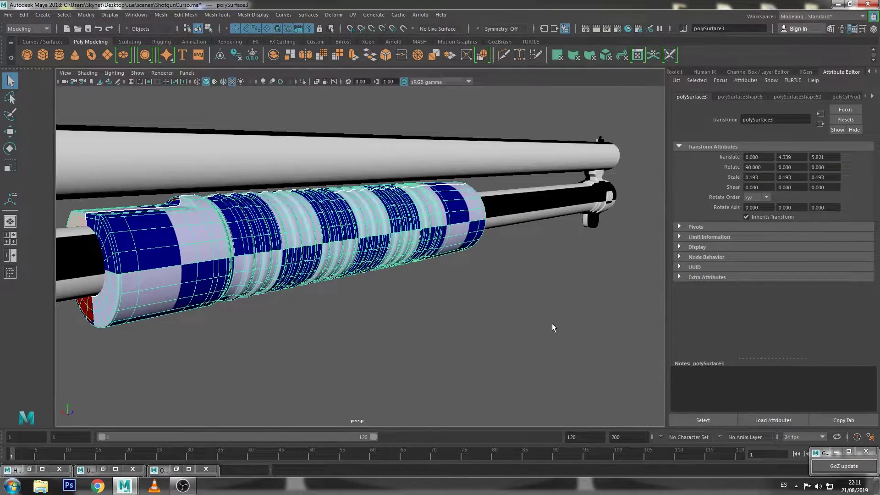
pyautogui.moveTo(552, 323)
pyautogui.keyDown('alt'); pyautogui.mouseDown()
pyautogui.moveTo(412, 314)
pyautogui.moveTo(502, 239)
pyautogui.mouseUp(); pyautogui.keyUp('alt')
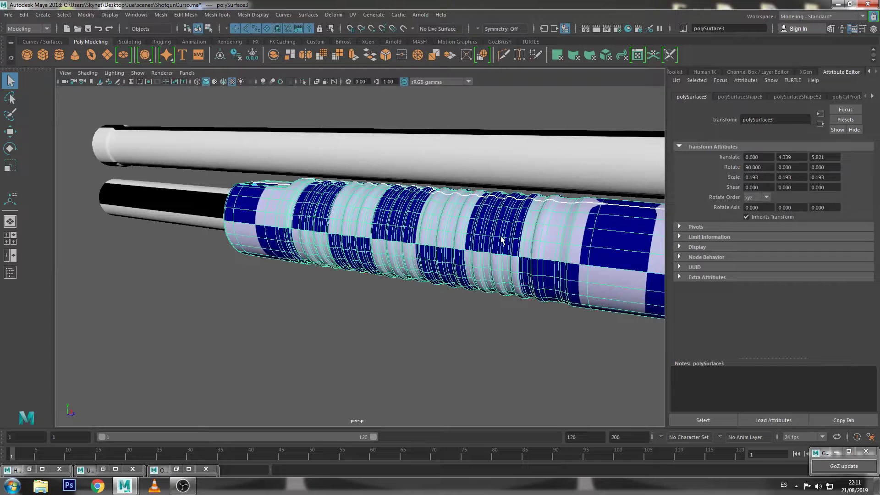
pyautogui.click(116, 469)
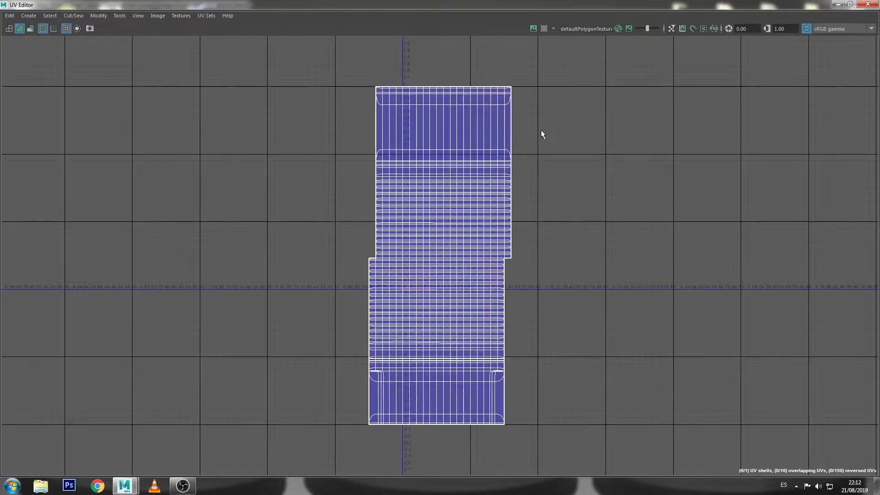
# - Centre the UV shell in the UV Editor and switch to edge selection
pyautogui.scroll(2, 486, 183)
pyautogui.scroll(3, 423, 238)
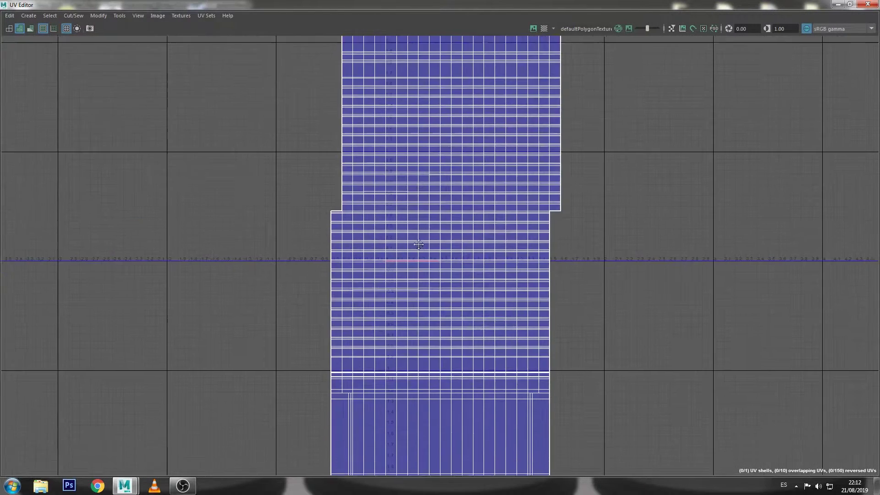
pyautogui.keyDown('alt'); pyautogui.moveTo(423, 238); pyautogui.dragTo(467, 88, button='middle'); pyautogui.keyUp('alt')
pyautogui.scroll(-2, 474, 133)
pyautogui.keyDown('alt'); pyautogui.moveTo(474, 133); pyautogui.dragTo(533, 216, button='middle'); pyautogui.keyUp('alt')
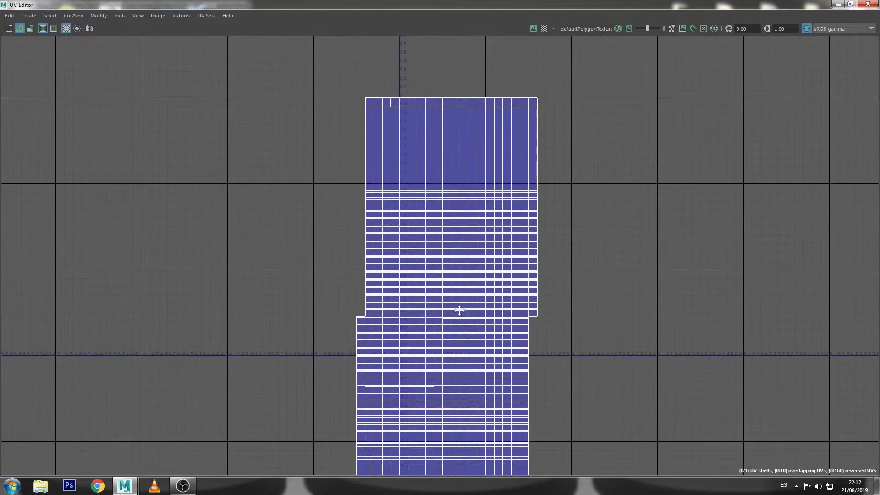
pyautogui.scroll(1, 533, 216)
pyautogui.scroll(1, 533, 216)
pyautogui.press('F10')
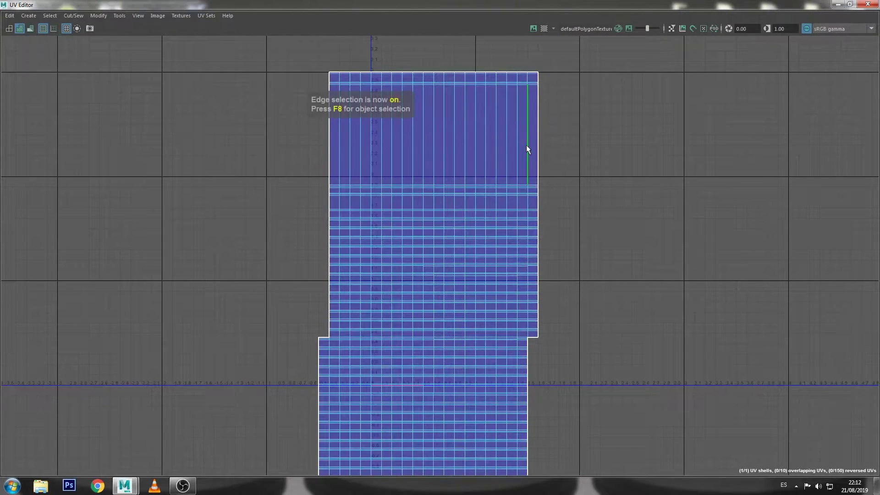
# - Select the seam edge on the shell's upper border and cut the shell along it
pyautogui.keyDown('alt'); pyautogui.moveTo(483, 277); pyautogui.dragTo(507, 146, button='middle'); pyautogui.keyUp('alt')
pyautogui.keyDown('alt'); pyautogui.moveTo(464, 191); pyautogui.dragTo(450, 257, button='middle'); pyautogui.keyUp('alt')
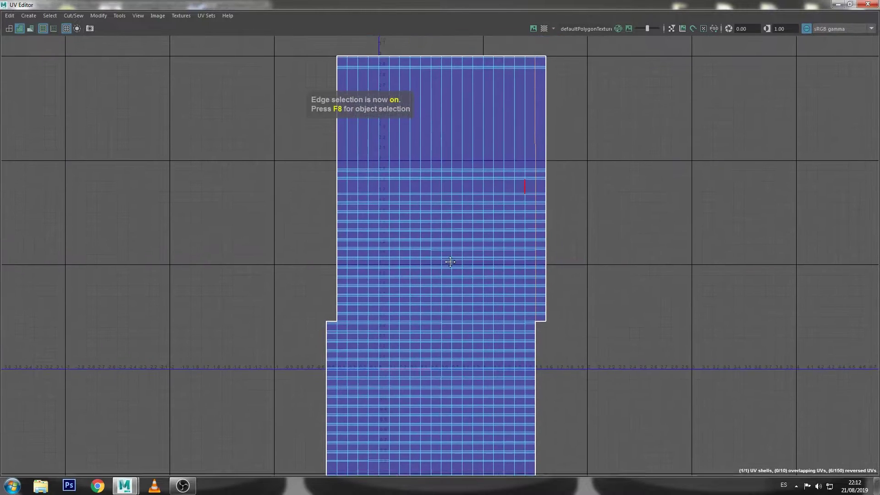
pyautogui.scroll(2, 485, 81)
pyautogui.scroll(-3, 526, 162)
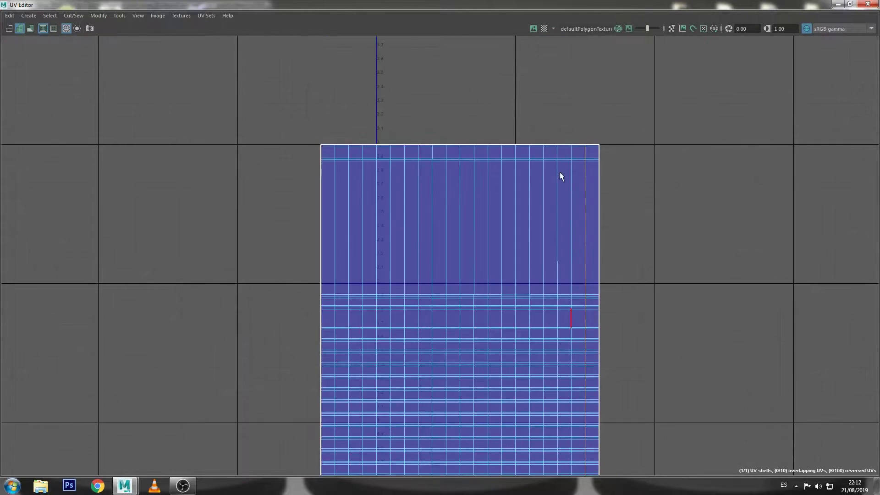
pyautogui.moveTo(560, 172)
pyautogui.keyDown('alt'); pyautogui.mouseDown(button='middle')
pyautogui.moveTo(570, 24)
pyautogui.moveTo(576, 83)
pyautogui.moveTo(543, 133)
pyautogui.mouseUp(button='middle'); pyautogui.keyUp('alt')
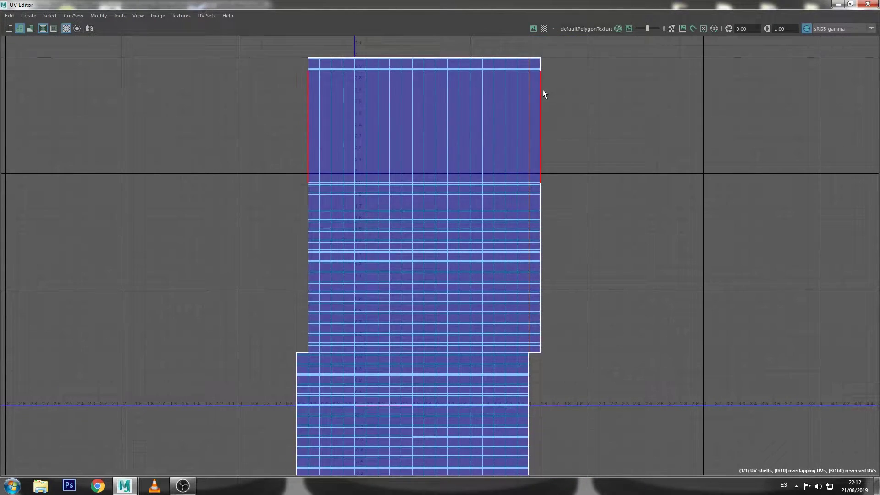
pyautogui.click(524, 195)
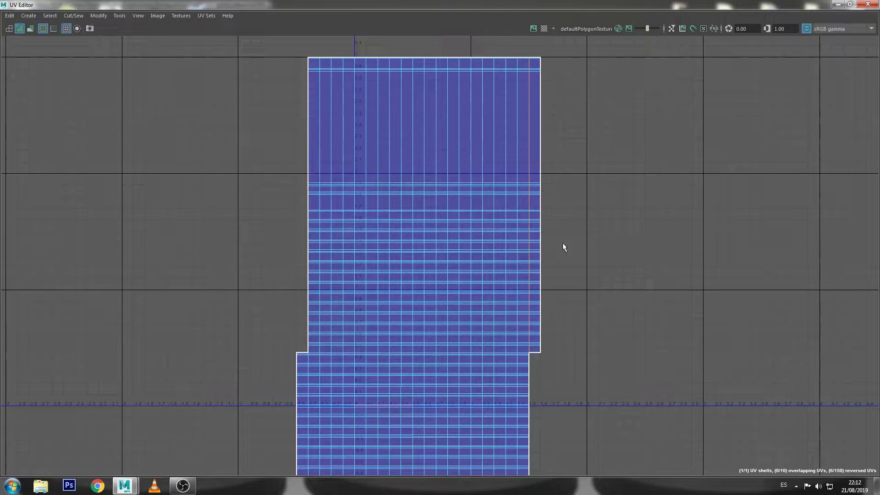
pyautogui.click(81, 17)
pyautogui.click(85, 67)
# - Move the thin right-hand strip over to the shell's left edge and minimize the UV Editor
pyautogui.moveTo(549, 166); pyautogui.dragTo(550, 149, button='right')
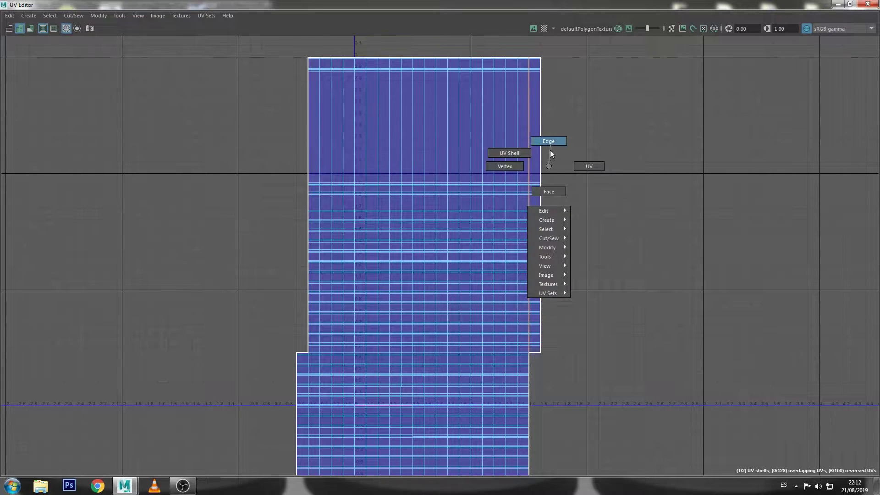
pyautogui.doubleClick(545, 168)
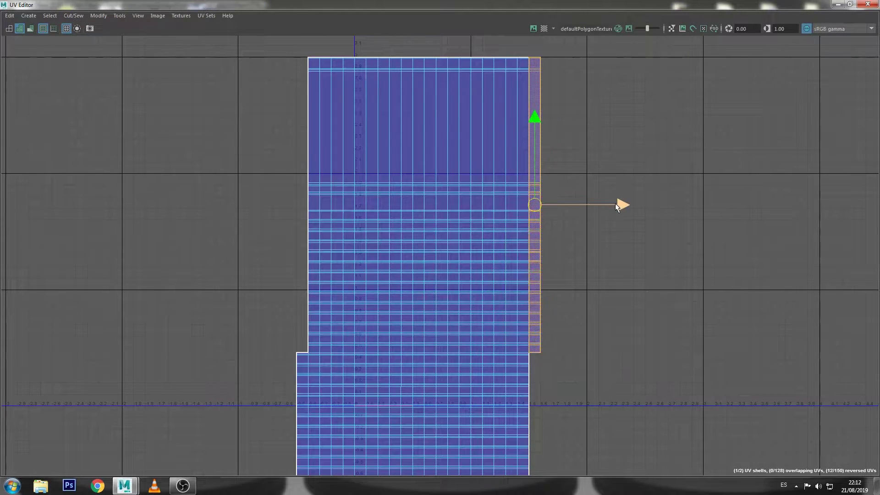
pyautogui.moveTo(615, 205); pyautogui.dragTo(383, 210)
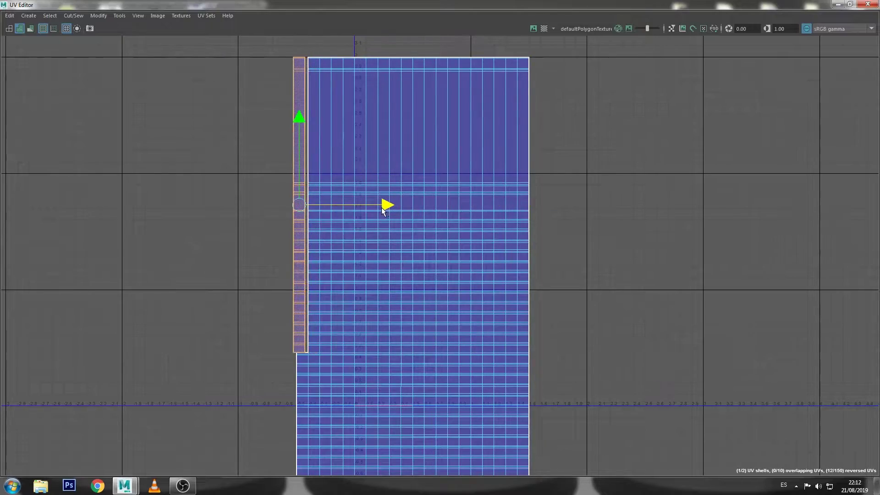
pyautogui.click(868, 4)
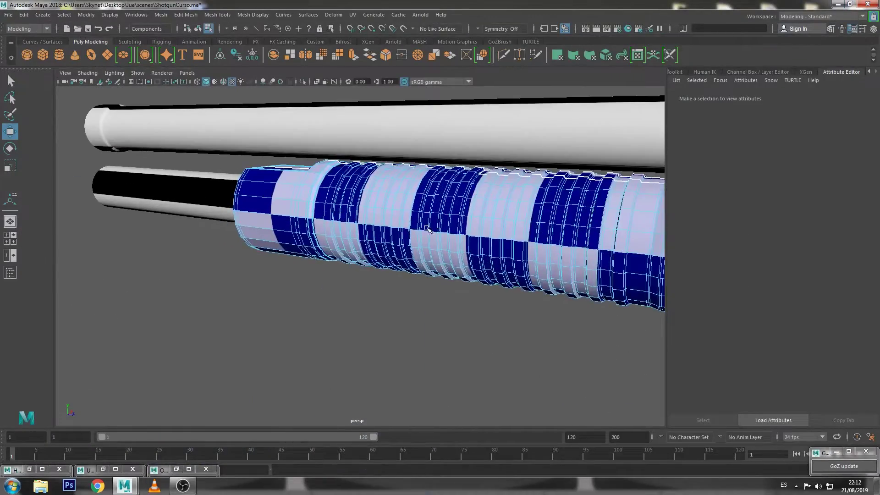
pyautogui.moveTo(427, 230)
pyautogui.keyDown('alt'); pyautogui.mouseDown()
pyautogui.moveTo(552, 232)
pyautogui.moveTo(294, 232)
pyautogui.mouseUp(); pyautogui.keyUp('alt')
pyautogui.moveTo(304, 196); pyautogui.dragTo(305, 188, button='right')
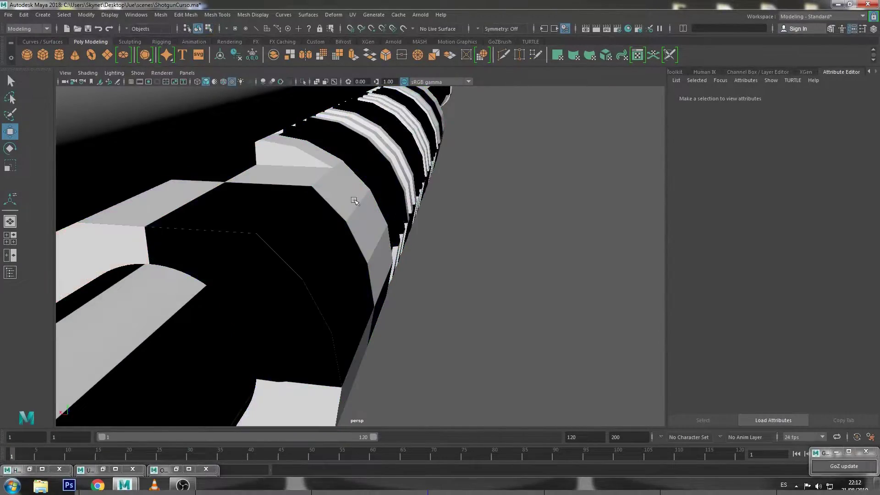
pyautogui.click(354, 201)
pyautogui.click(305, 82)
pyautogui.press('q')
pyautogui.click(483, 224)
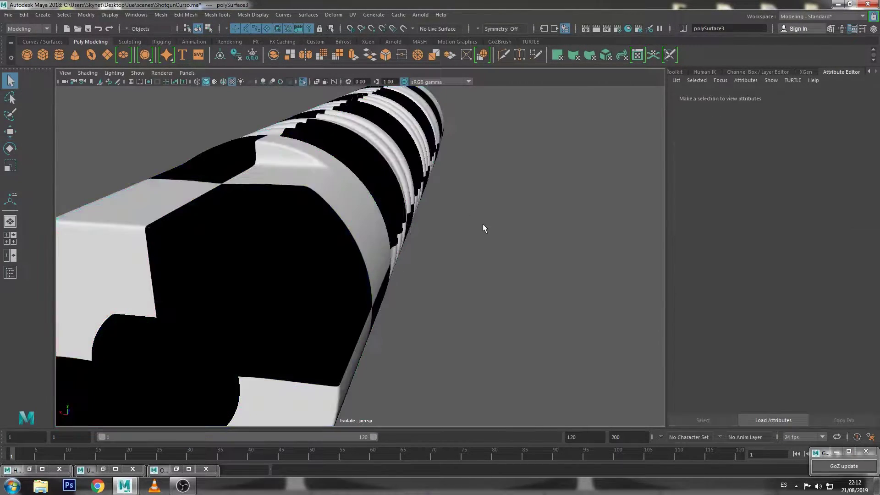
pyautogui.press('f')
pyautogui.moveTo(484, 234)
pyautogui.keyDown('alt'); pyautogui.mouseDown()
pyautogui.moveTo(509, 194)
pyautogui.moveTo(379, 193)
pyautogui.mouseUp(); pyautogui.keyUp('alt')
pyautogui.click(504, 195)
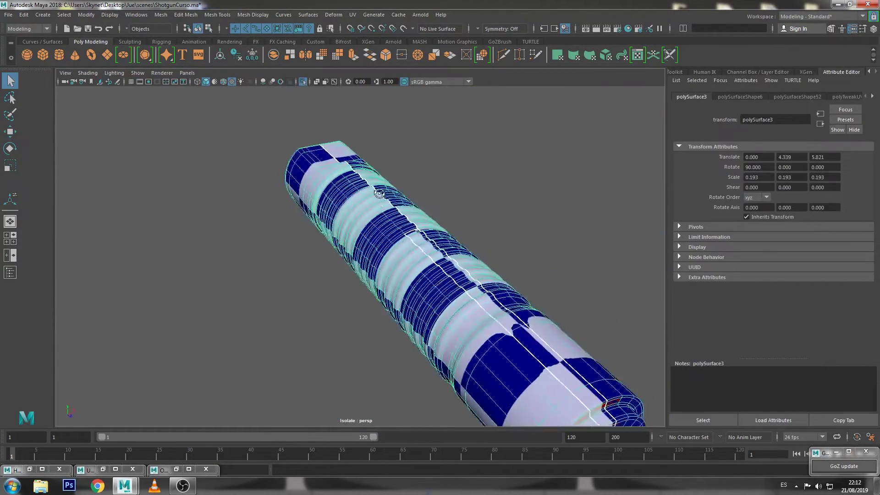
pyautogui.press('f')
pyautogui.moveTo(452, 258)
pyautogui.keyDown('alt'); pyautogui.mouseDown()
pyautogui.moveTo(393, 222)
pyautogui.moveTo(367, 232)
pyautogui.moveTo(333, 202)
pyautogui.moveTo(448, 261)
pyautogui.mouseUp(); pyautogui.keyUp('alt')
pyautogui.scroll(5, 449, 264)
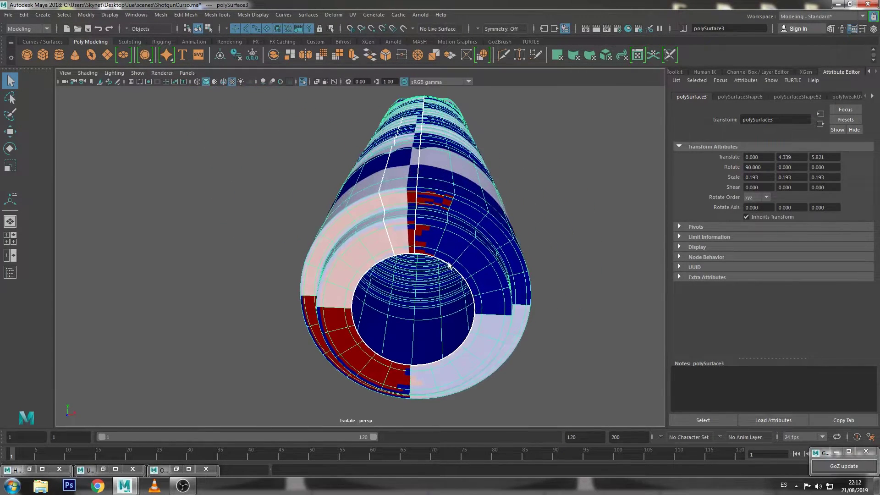
pyautogui.press('F10')
pyautogui.click(414, 235)
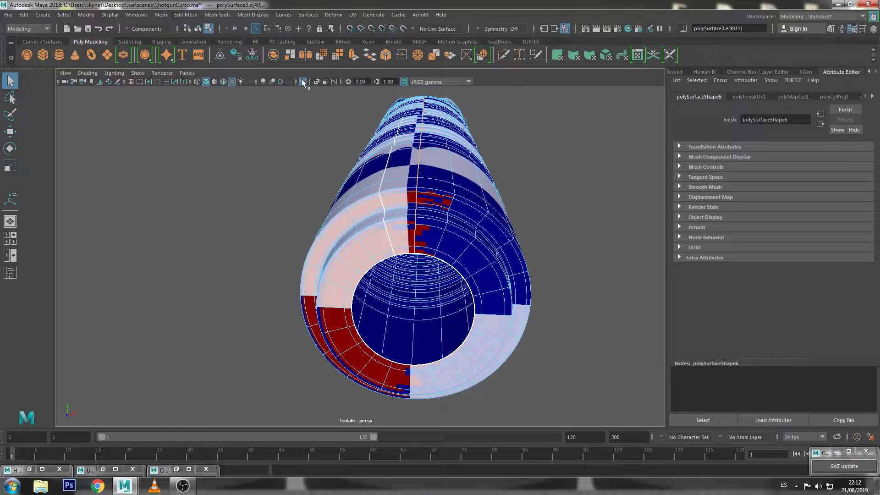
pyautogui.click(302, 84)
pyautogui.moveTo(330, 193)
pyautogui.keyDown('alt'); pyautogui.mouseDown()
pyautogui.moveTo(483, 222)
pyautogui.moveTo(334, 183)
pyautogui.moveTo(387, 180)
pyautogui.moveTo(522, 237)
pyautogui.moveTo(428, 234)
pyautogui.mouseUp(); pyautogui.keyUp('alt')
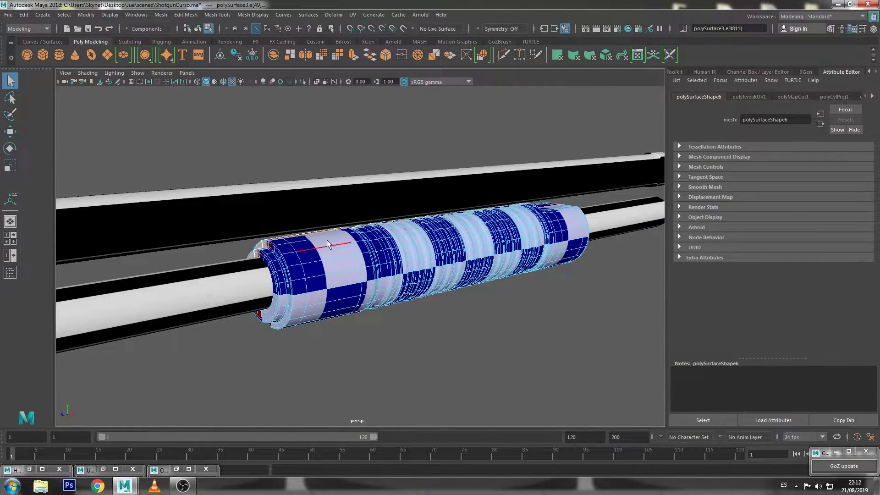
pyautogui.keyDown('alt'); pyautogui.moveTo(358, 255); pyautogui.dragTo(366, 245); pyautogui.keyUp('alt')
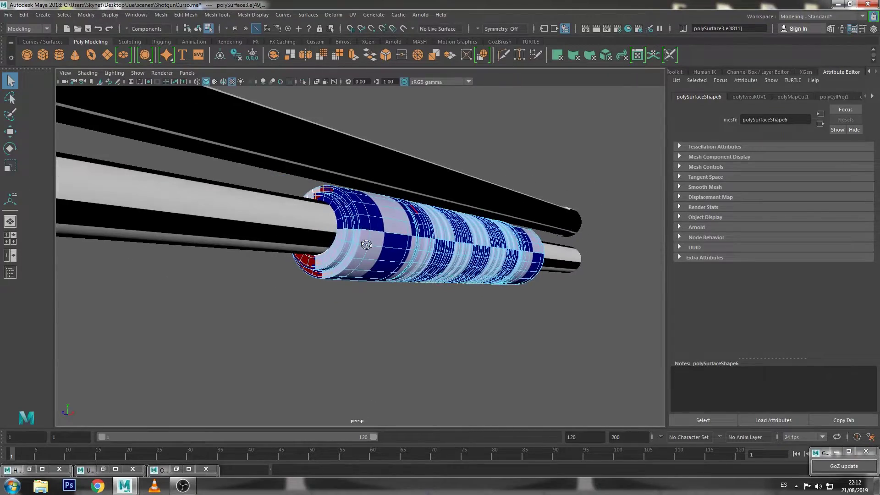
pyautogui.moveTo(337, 202)
pyautogui.keyDown('alt'); pyautogui.mouseDown()
pyautogui.moveTo(486, 209)
pyautogui.moveTo(417, 229)
pyautogui.moveTo(483, 231)
pyautogui.moveTo(476, 239)
pyautogui.mouseUp(); pyautogui.keyUp('alt')
pyautogui.moveTo(475, 239); pyautogui.dragTo(513, 200, button='right')
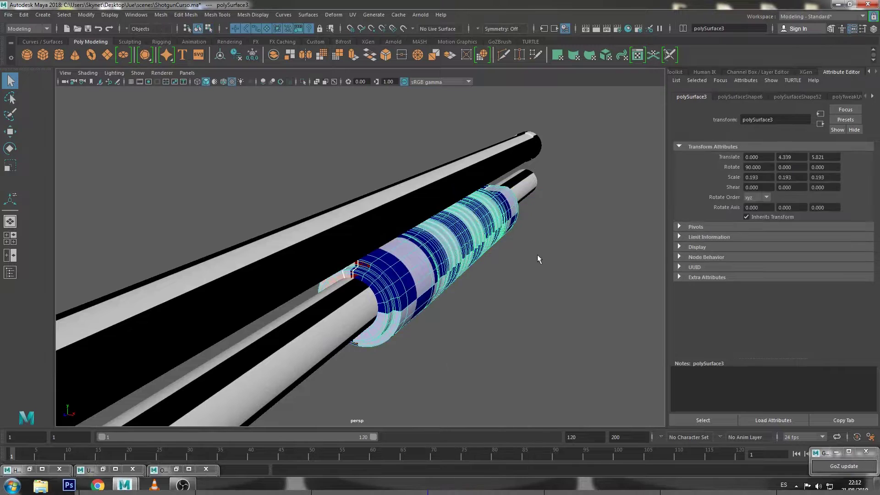
# - Select the seam between strip and main shell and Move and Sew them together
pyautogui.click(116, 469)
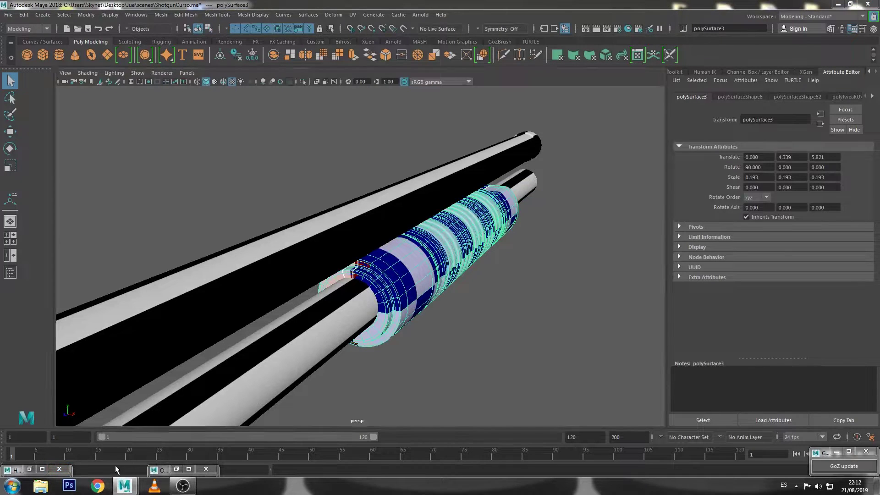
pyautogui.scroll(2, 311, 115)
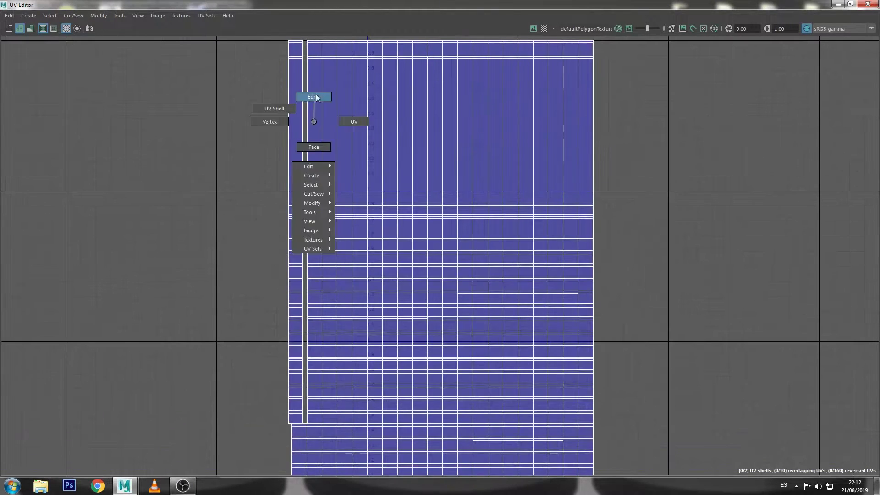
pyautogui.moveTo(310, 118); pyautogui.dragTo(311, 97, button='right')
pyautogui.click(310, 129)
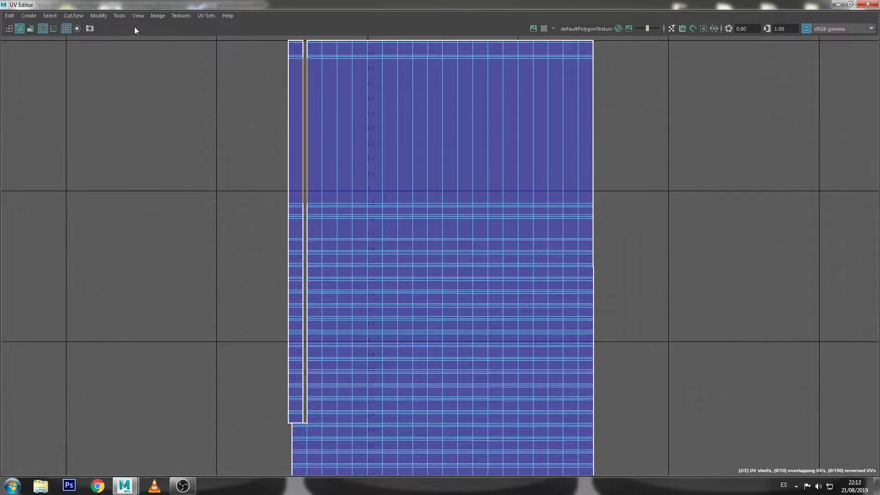
pyautogui.click(76, 16)
pyautogui.click(107, 101)
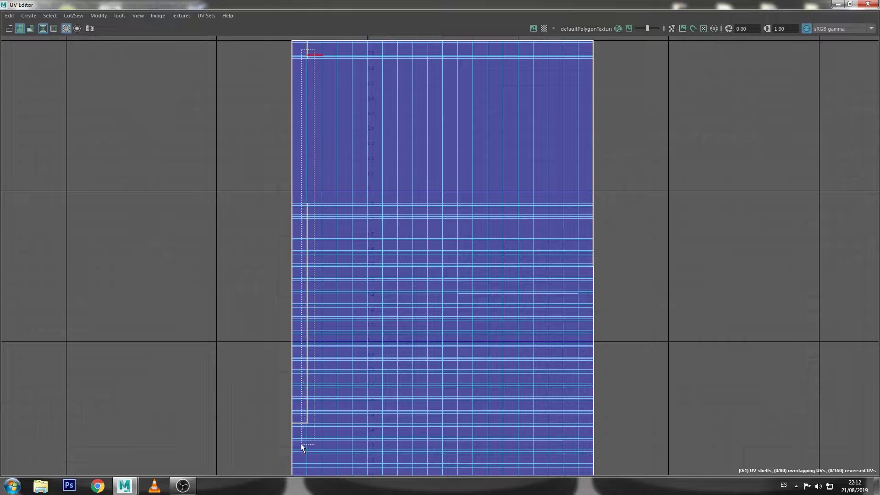
# - Frame the whole shell and marquee-select the UVs of its lower section
pyautogui.keyDown('alt'); pyautogui.moveTo(304, 265); pyautogui.dragTo(366, 421, button='middle'); pyautogui.keyUp('alt')
pyautogui.scroll(3, 400, 232)
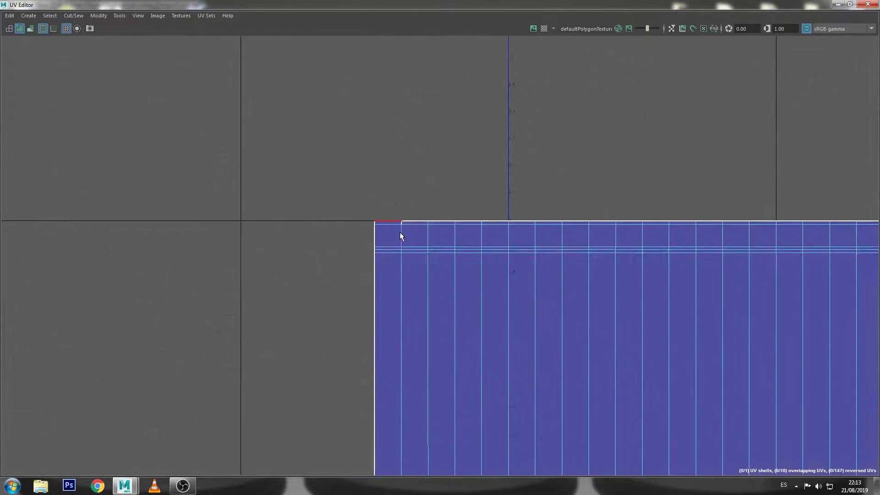
pyautogui.scroll(3, 403, 229)
pyautogui.scroll(-2, 501, 239)
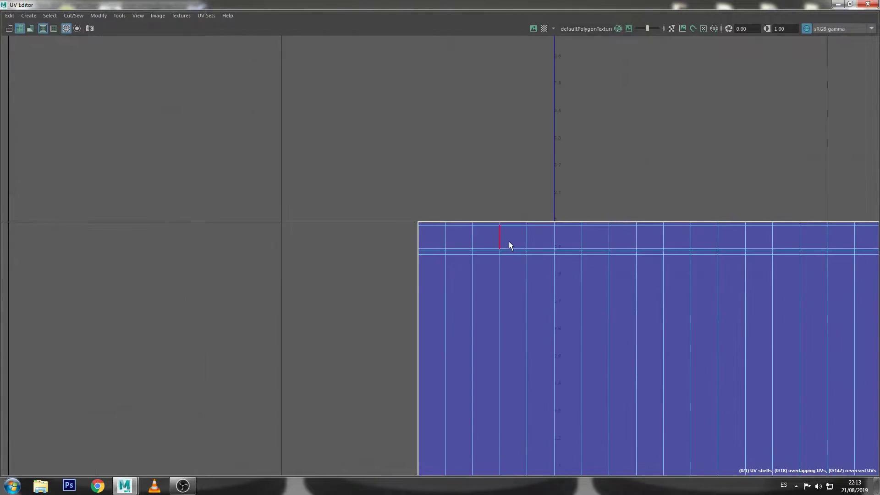
pyautogui.scroll(-2, 513, 254)
pyautogui.keyDown('alt'); pyautogui.moveTo(515, 256); pyautogui.dragTo(508, 189, button='middle'); pyautogui.keyUp('alt')
pyautogui.scroll(2, 507, 188)
pyautogui.keyDown('alt'); pyautogui.moveTo(536, 136); pyautogui.dragTo(524, 69, button='middle'); pyautogui.keyUp('alt')
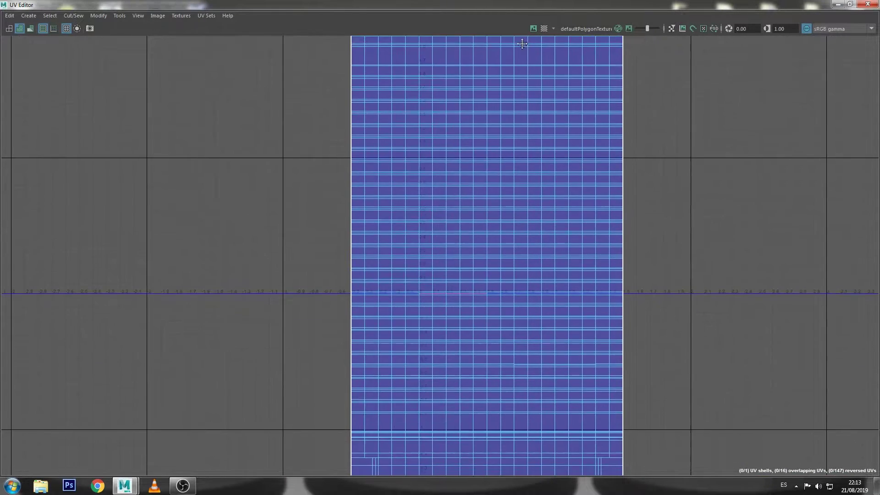
pyautogui.scroll(2, 477, 248)
pyautogui.moveTo(552, 216); pyautogui.dragTo(671, 206, button='right')
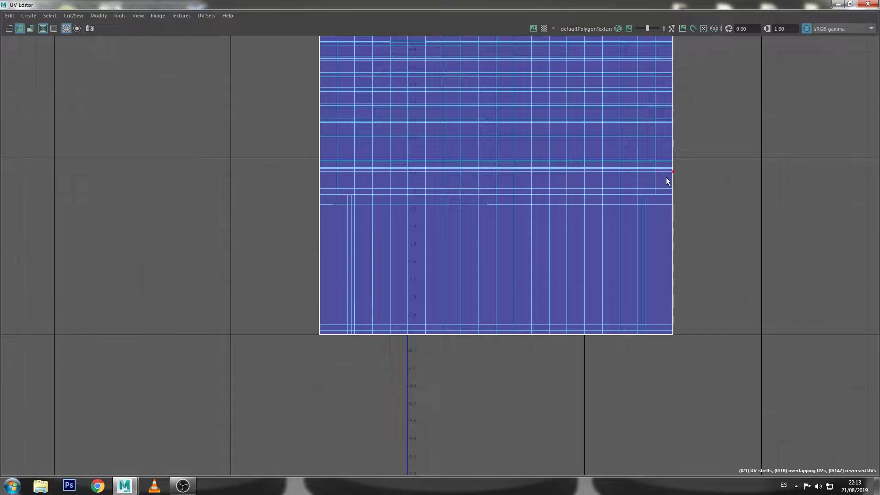
pyautogui.moveTo(667, 181); pyautogui.dragTo(330, 374)
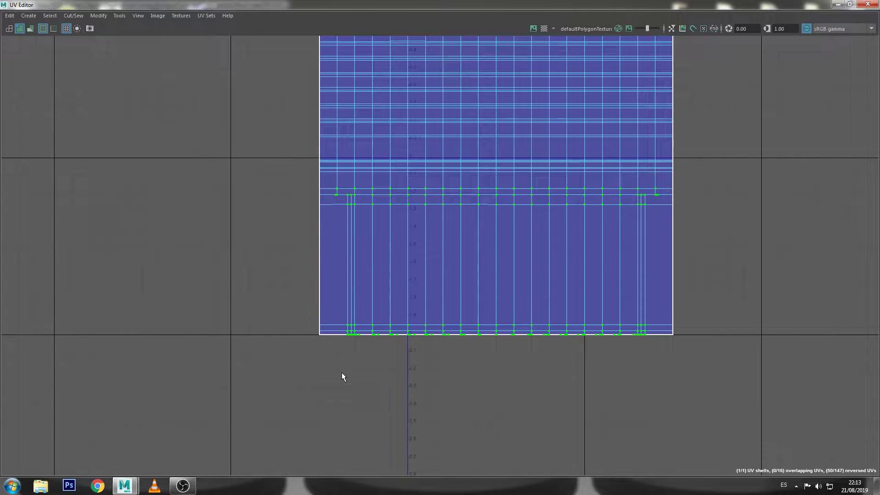
# - Unfold the shell's lower UV rows, reselecting them and unfolding a second time
pyautogui.hotkey('ctrl', 'u')
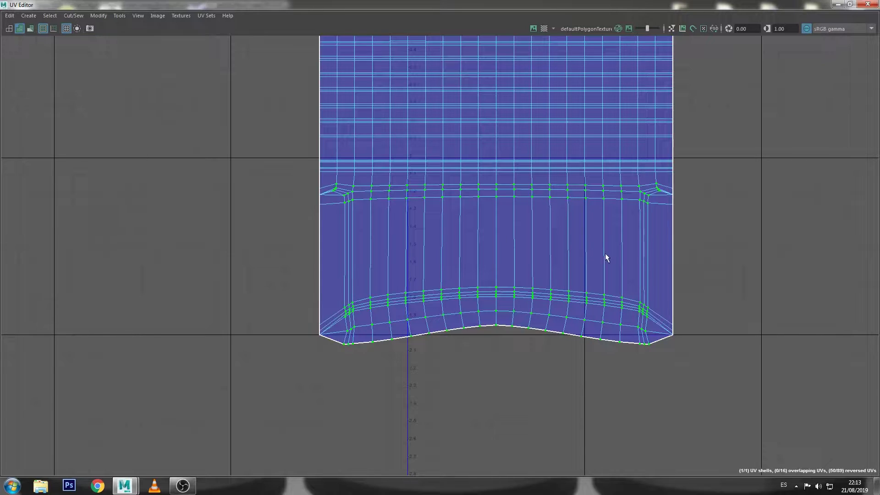
pyautogui.keyDown('shift'); pyautogui.moveTo(606, 253); pyautogui.dragTo(693, 203, button='right'); pyautogui.keyUp('shift')
pyautogui.moveTo(642, 247); pyautogui.dragTo(216, 428)
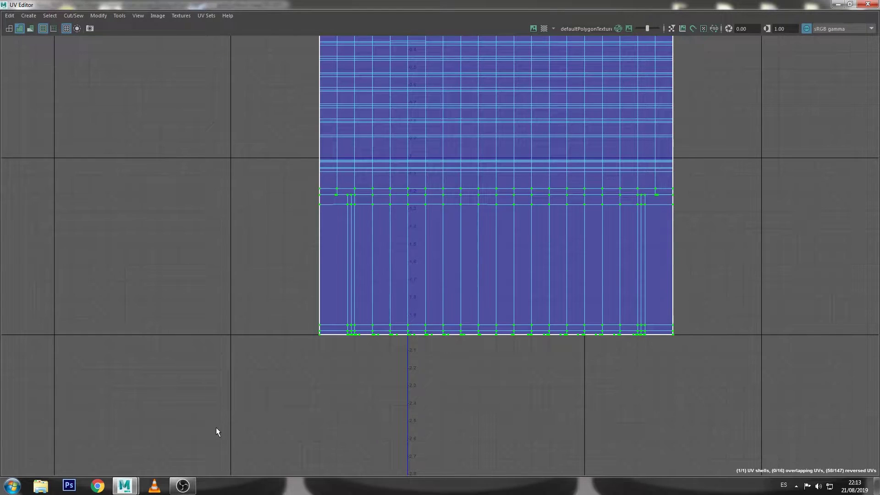
pyautogui.hotkey('ctrl', 'u')
pyautogui.click(257, 426)
# - Select the shell's top UV rows and unfold them, then undo the result
pyautogui.scroll(1, 458, 207)
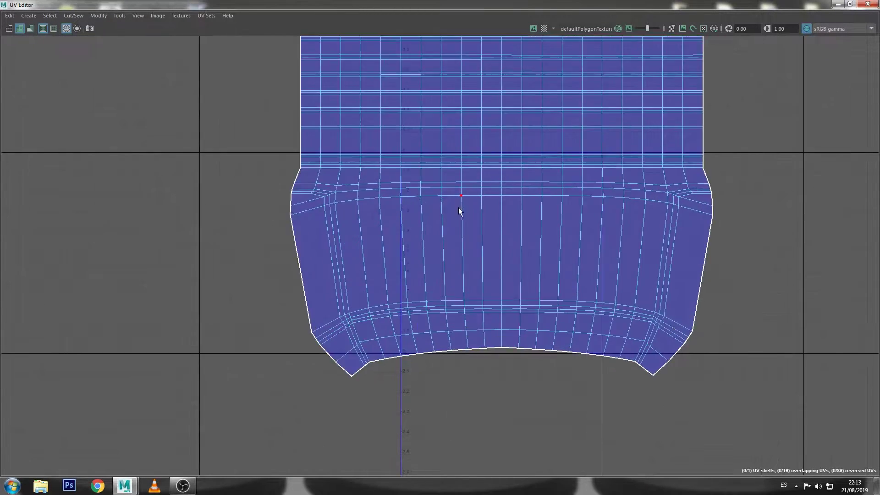
pyautogui.keyDown('alt'); pyautogui.moveTo(458, 207); pyautogui.dragTo(487, 345, button='middle'); pyautogui.keyUp('alt')
pyautogui.scroll(-2, 488, 171)
pyautogui.moveTo(488, 171)
pyautogui.keyDown('alt'); pyautogui.mouseDown(button='middle')
pyautogui.moveTo(500, 153)
pyautogui.moveTo(556, 230)
pyautogui.mouseUp(button='middle'); pyautogui.keyUp('alt')
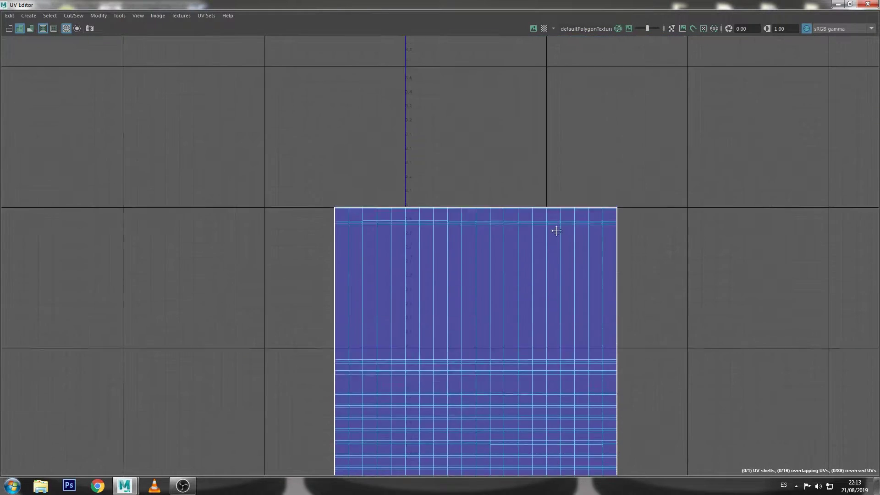
pyautogui.scroll(1, 557, 230)
pyautogui.moveTo(687, 186); pyautogui.dragTo(247, 246)
pyautogui.hotkey('ctrl', 'u')
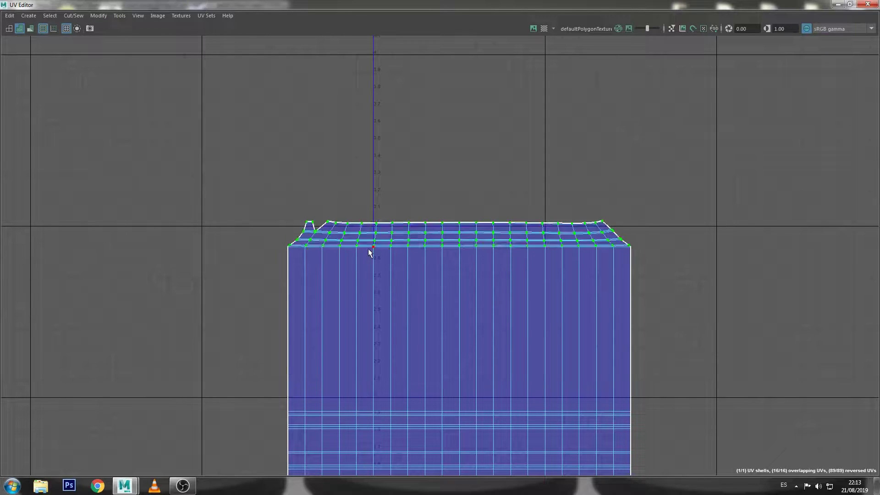
pyautogui.scroll(1, 535, 244)
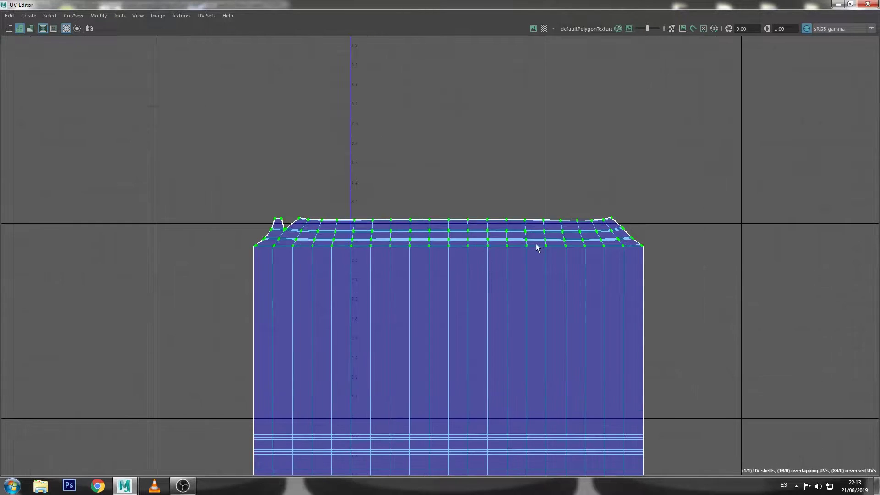
pyautogui.hotkey('ctrl', 'z')
# - Reselect the top UV rows and re-run Unfold until they relax into a curve
pyautogui.moveTo(691, 163); pyautogui.dragTo(223, 282)
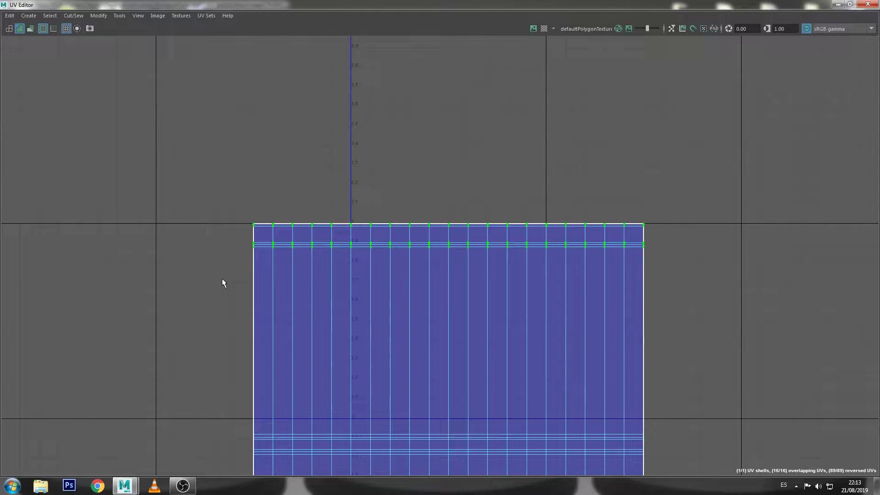
pyautogui.hotkey('ctrl', 'u')
pyautogui.hotkey('ctrl', 'z')
pyautogui.scroll(1, 603, 208)
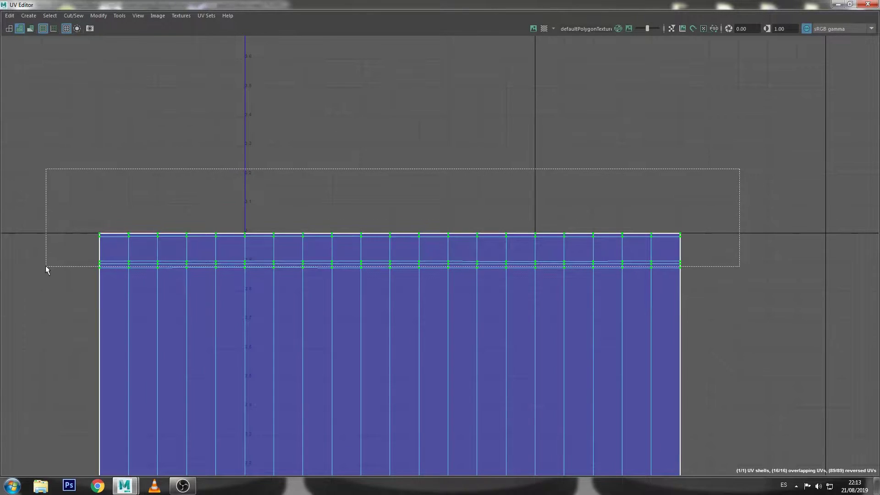
pyautogui.moveTo(725, 179); pyautogui.dragTo(46, 276)
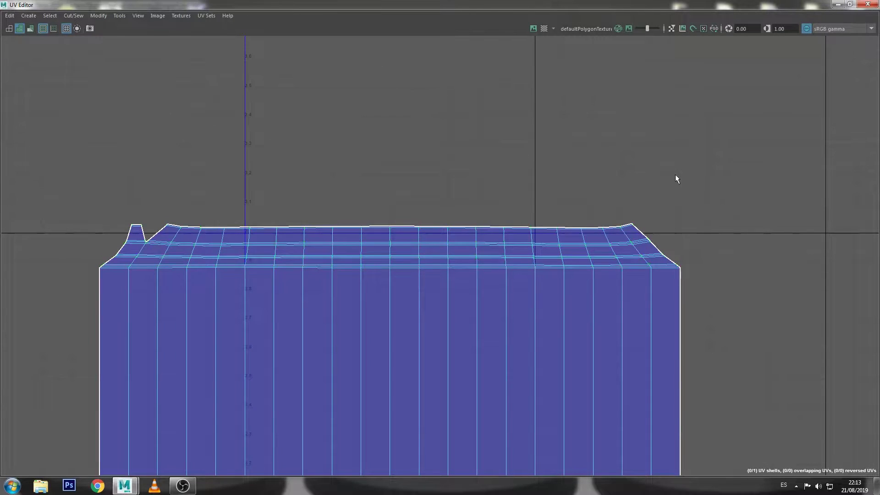
pyautogui.scroll(-2, 613, 215)
pyautogui.moveTo(688, 152); pyautogui.dragTo(205, 318)
pyautogui.press('g')
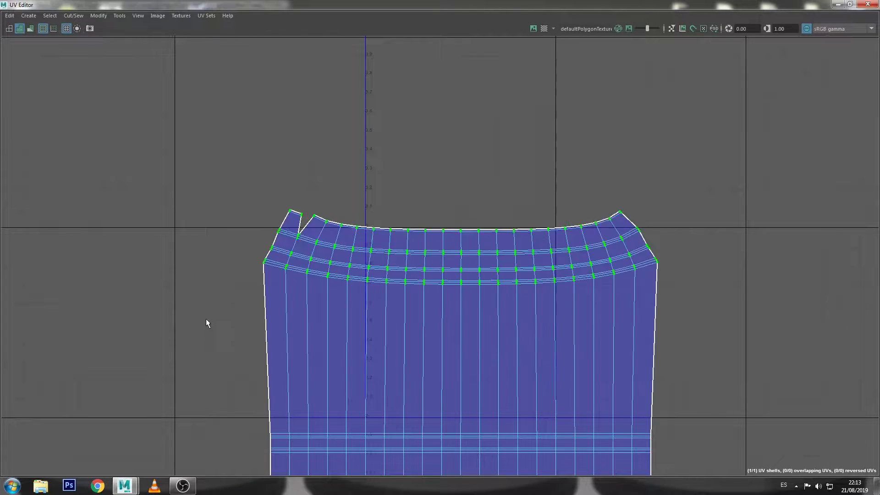
pyautogui.scroll(5, 348, 112)
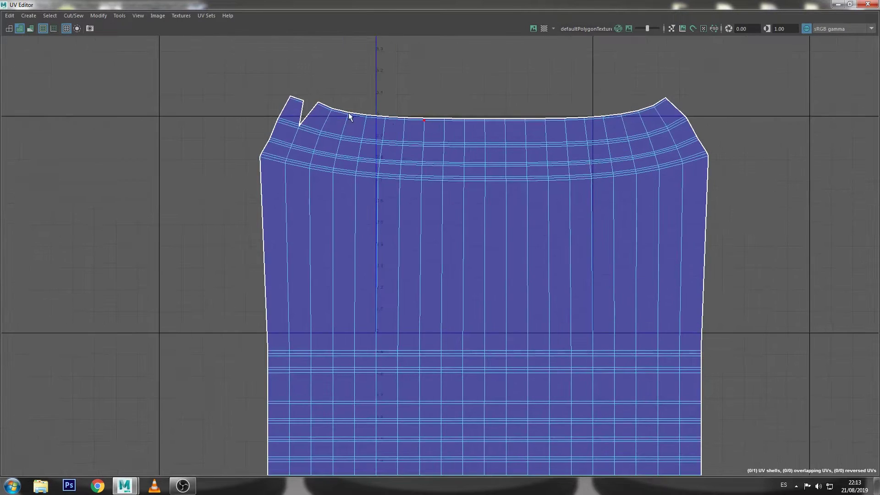
pyautogui.press('F10')
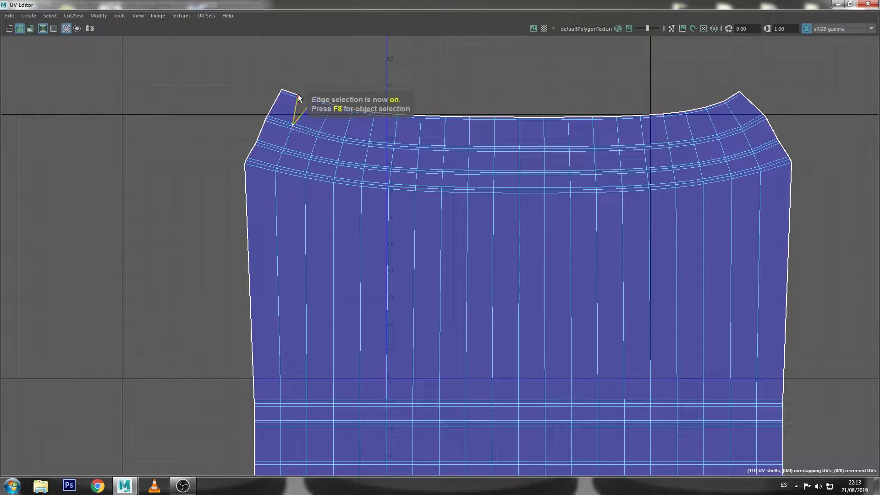
# - Close the top-left notch by sewing its edge with Cut/Sew > Move and Sew
pyautogui.click(299, 99)
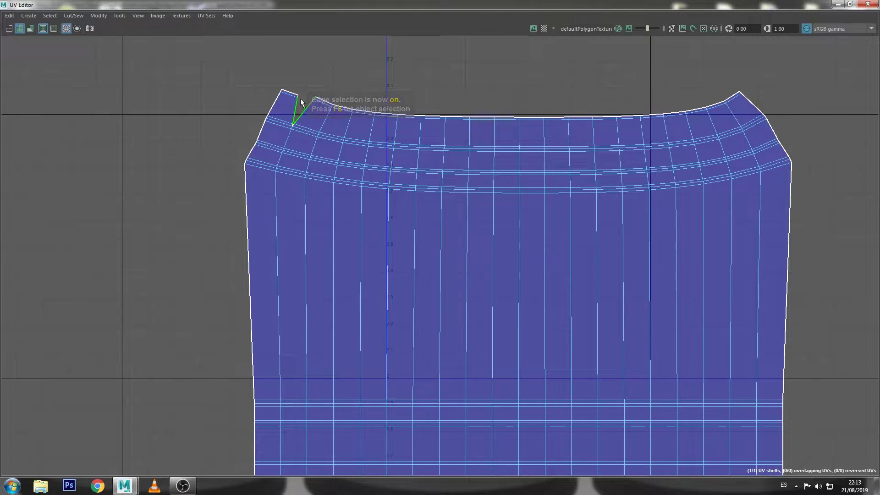
pyautogui.click(67, 15)
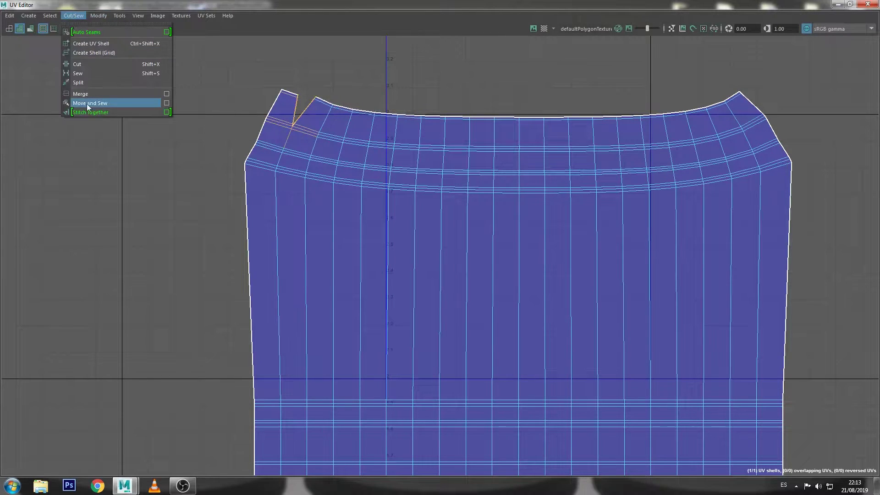
pyautogui.click(89, 103)
pyautogui.scroll(-2, 520, 215)
pyautogui.scroll(2, 449, 162)
# - Straighten the curved top UV rows with Modify > Straighten UVs
pyautogui.moveTo(449, 156); pyautogui.dragTo(446, 112, button='right')
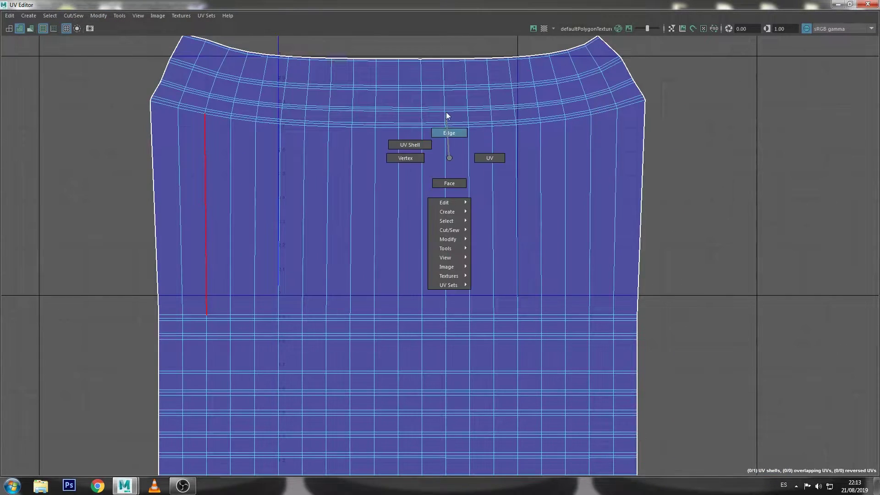
pyautogui.scroll(-2, 495, 105)
pyautogui.scroll(1, 660, 106)
pyautogui.moveTo(700, 93); pyautogui.dragTo(130, 258)
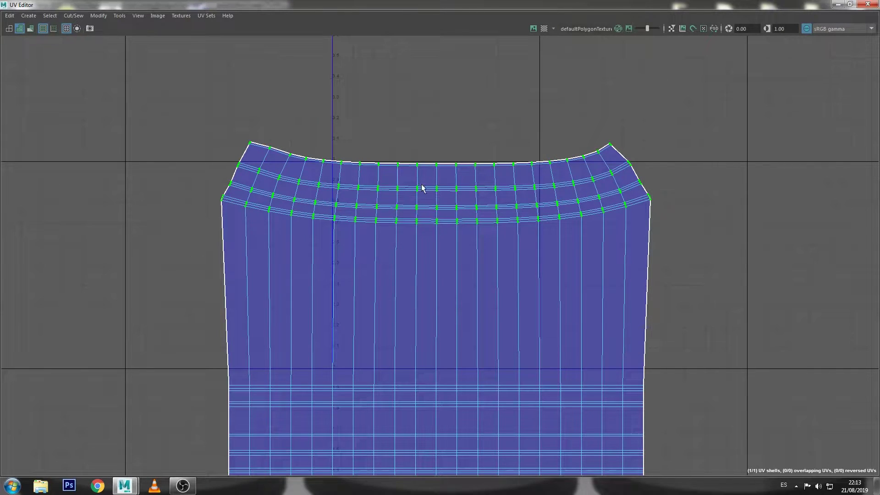
pyautogui.click(98, 16)
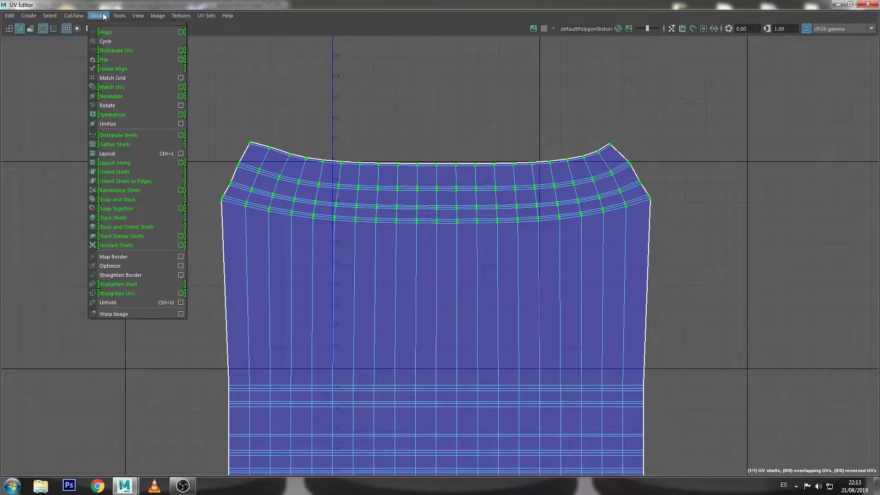
pyautogui.click(132, 293)
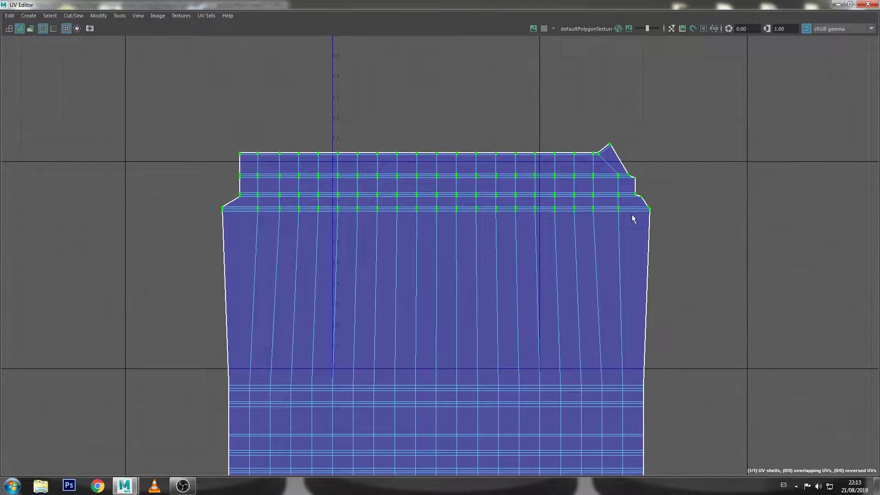
pyautogui.click(671, 204)
# - Restore the UV Editor to a floating window and reposition it
pyautogui.doubleClick(544, 4)
pyautogui.moveTo(392, 124); pyautogui.dragTo(573, 45)
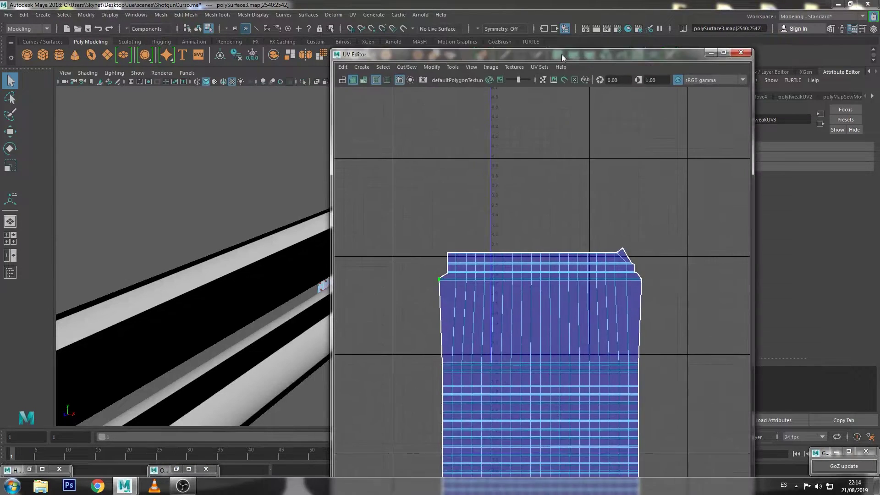
pyautogui.scroll(4, 530, 194)
pyautogui.scroll(2, 530, 195)
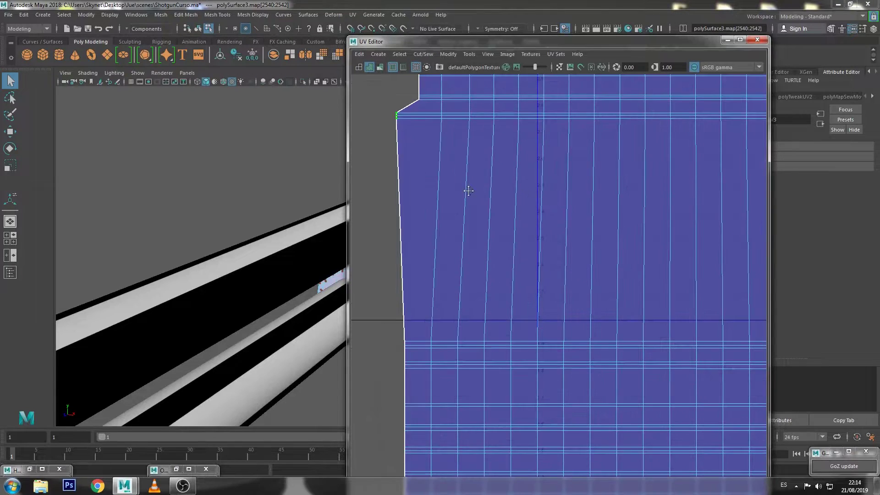
pyautogui.scroll(1, 466, 190)
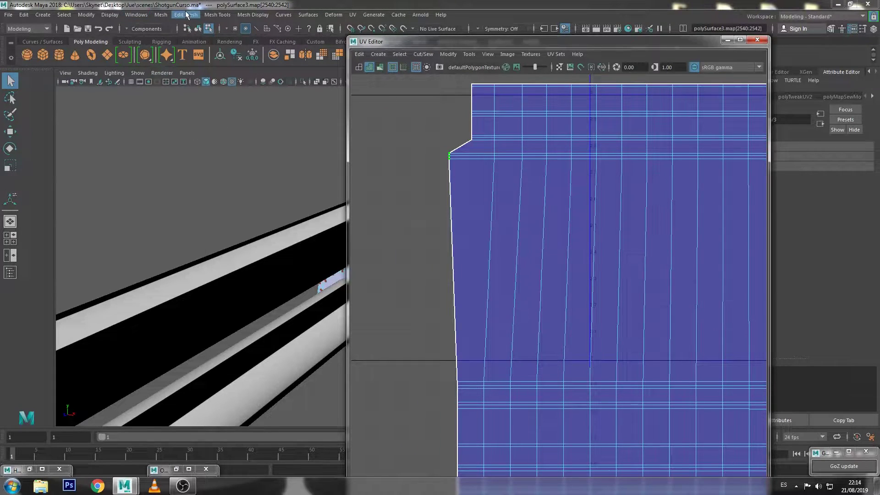
# - Open the UV Toolkit, then narrow it and place it beside the UV Editor
pyautogui.click(145, 15)
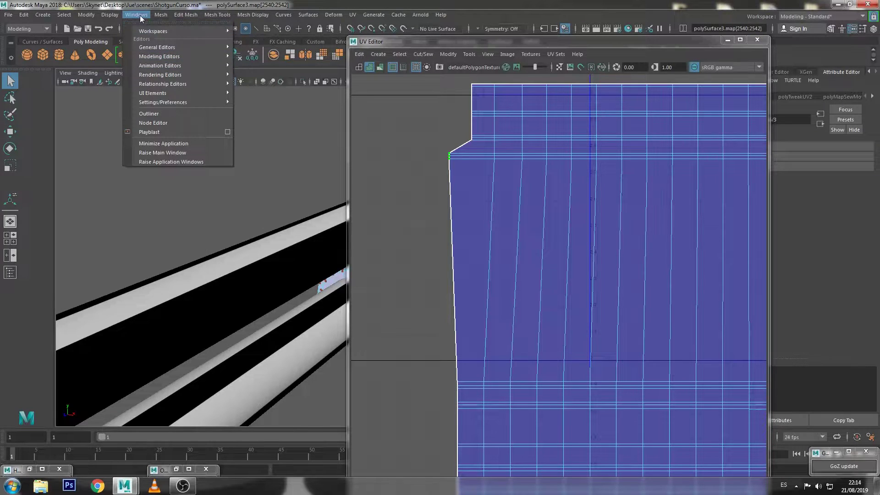
pyautogui.moveTo(160, 57)
pyautogui.click(282, 81)
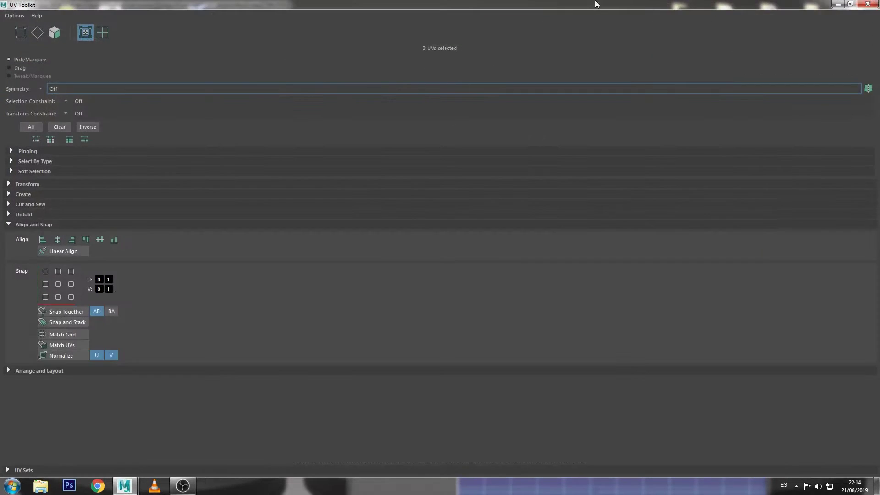
pyautogui.doubleClick(605, 4)
pyautogui.moveTo(861, 85); pyautogui.dragTo(271, 84)
pyautogui.moveTo(189, 40); pyautogui.dragTo(249, 46)
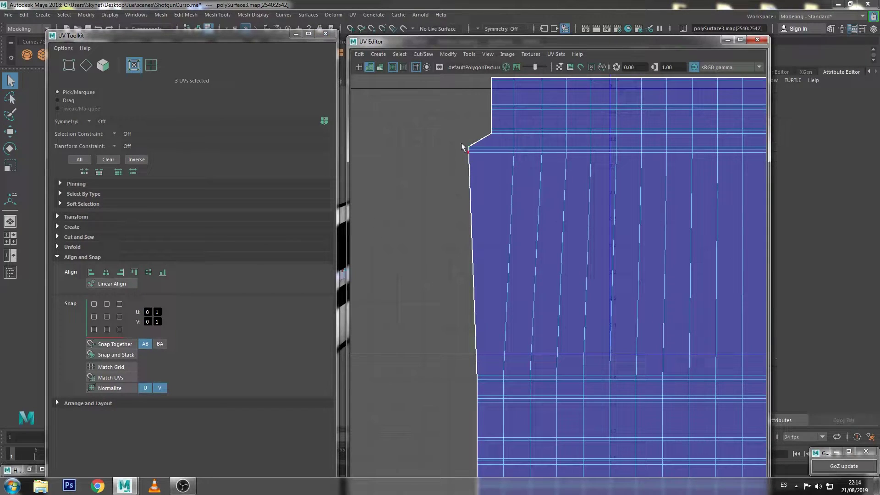
# - Select the notch and left-edge UVs and align them, then undo the alignment
pyautogui.moveTo(487, 131); pyautogui.dragTo(439, 198)
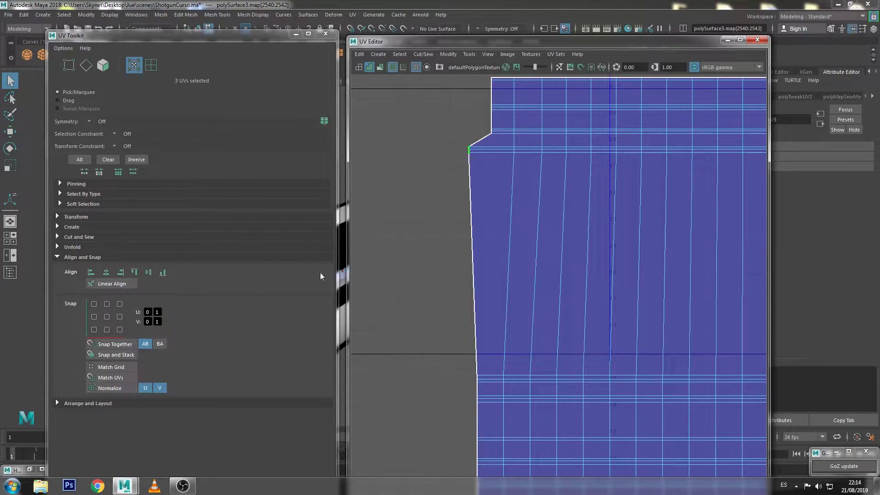
pyautogui.keyDown('shift'); pyautogui.moveTo(496, 356); pyautogui.dragTo(465, 431); pyautogui.keyUp('shift')
pyautogui.keyDown('alt'); pyautogui.moveTo(419, 195); pyautogui.dragTo(421, 271, button='middle'); pyautogui.keyUp('alt')
pyautogui.moveTo(499, 135); pyautogui.dragTo(458, 282)
pyautogui.click(91, 272)
pyautogui.scroll(-2, 441, 248)
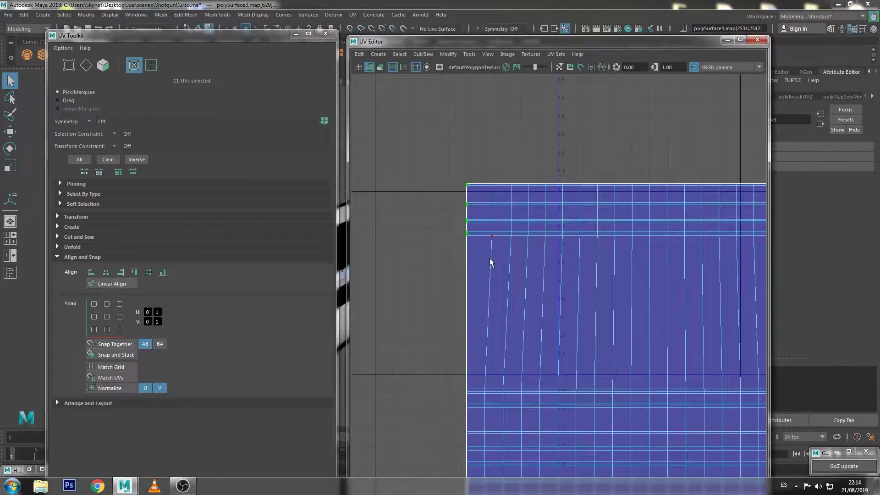
pyautogui.scroll(-1, 491, 262)
pyautogui.hotkey('ctrl', 'z')
# - Straighten the UV column at the notch and the next slanted column
pyautogui.moveTo(489, 342); pyautogui.dragTo(485, 381)
pyautogui.hotkey('shift', 'z')
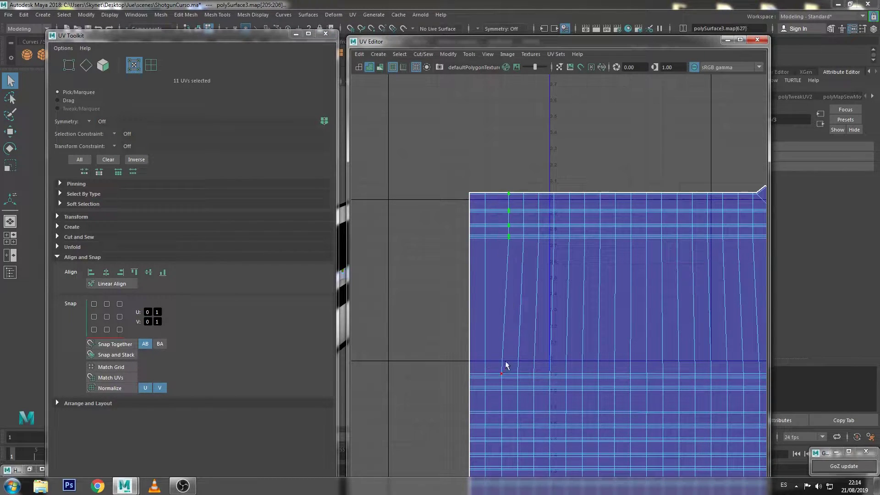
pyautogui.moveTo(500, 411); pyautogui.dragTo(500, 411)
pyautogui.press('g')
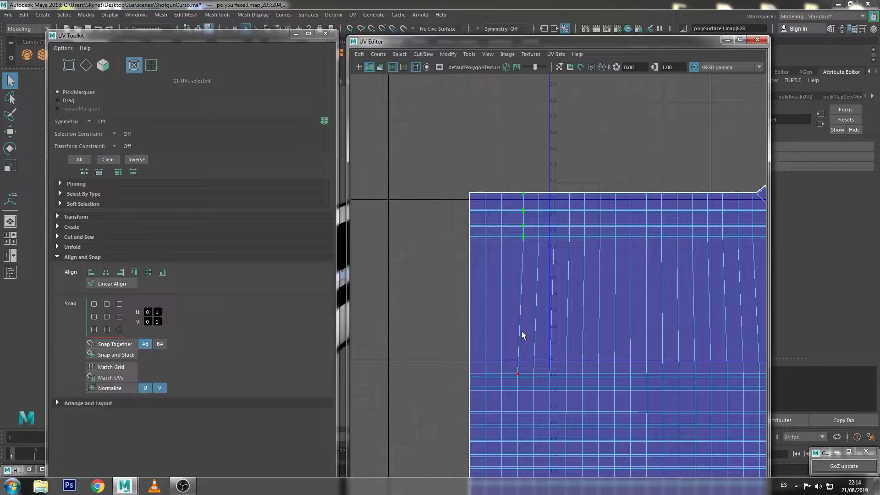
pyautogui.moveTo(523, 327); pyautogui.dragTo(515, 401)
pyautogui.scroll(-3, 527, 373)
pyautogui.keyDown('alt'); pyautogui.moveTo(544, 472); pyautogui.dragTo(545, 358, button='middle'); pyautogui.keyUp('alt')
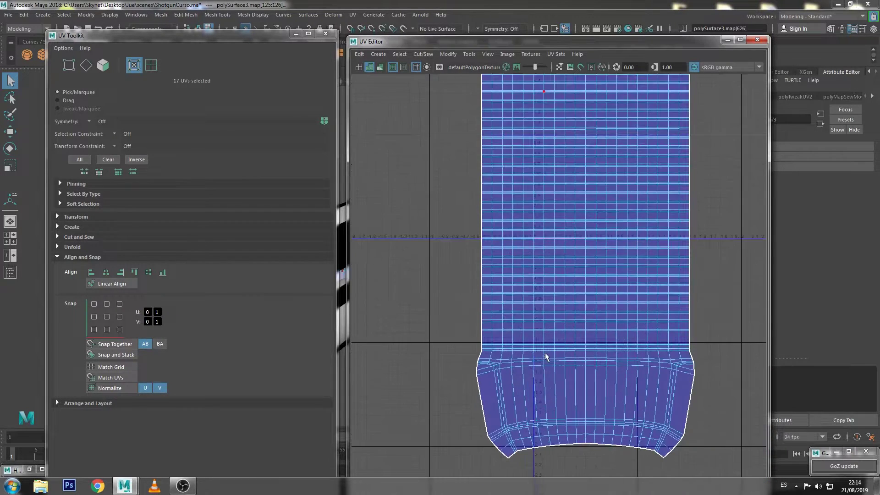
pyautogui.keyDown('alt'); pyautogui.moveTo(514, 222); pyautogui.dragTo(479, 298, button='middle'); pyautogui.keyUp('alt')
pyautogui.scroll(3, 481, 211)
# - Straighten the next four slanted UV columns with Align U
pyautogui.moveTo(530, 168); pyautogui.dragTo(512, 274)
pyautogui.press('g')
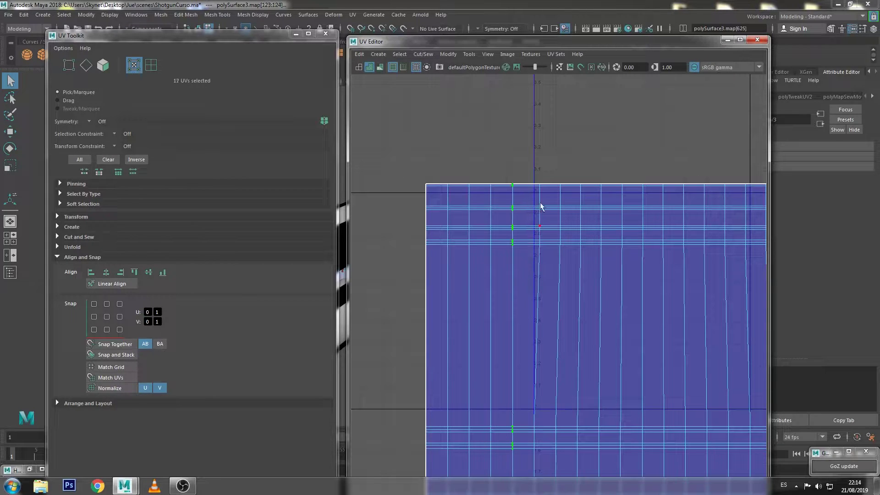
pyautogui.moveTo(545, 166); pyautogui.dragTo(521, 468)
pyautogui.press('g')
pyautogui.moveTo(572, 166); pyautogui.dragTo(545, 458)
pyautogui.press('g')
pyautogui.moveTo(587, 167); pyautogui.dragTo(570, 461)
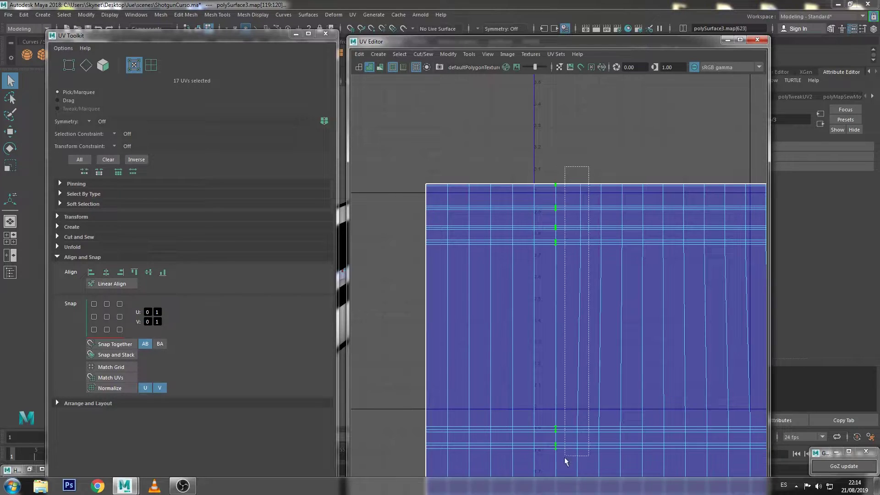
pyautogui.press('g')
# - Straighten two more UV columns and select the following vertical column
pyautogui.keyDown('alt'); pyautogui.moveTo(594, 339); pyautogui.dragTo(520, 155, button='middle'); pyautogui.keyUp('alt')
pyautogui.moveTo(516, 110); pyautogui.dragTo(502, 417)
pyautogui.press('g')
pyautogui.moveTo(534, 151); pyautogui.dragTo(521, 417)
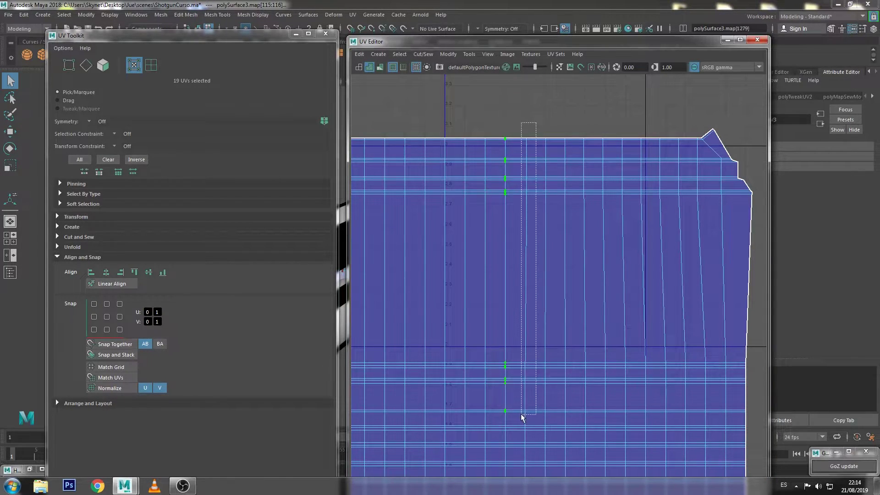
pyautogui.press('g')
pyautogui.moveTo(561, 117); pyautogui.dragTo(535, 407)
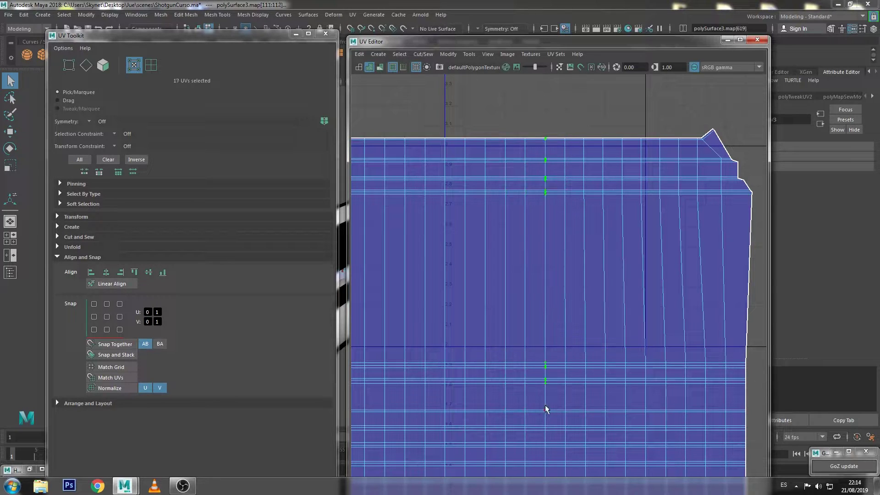
pyautogui.keyDown('alt'); pyautogui.moveTo(580, 347); pyautogui.dragTo(533, 115, button='middle'); pyautogui.keyUp('alt')
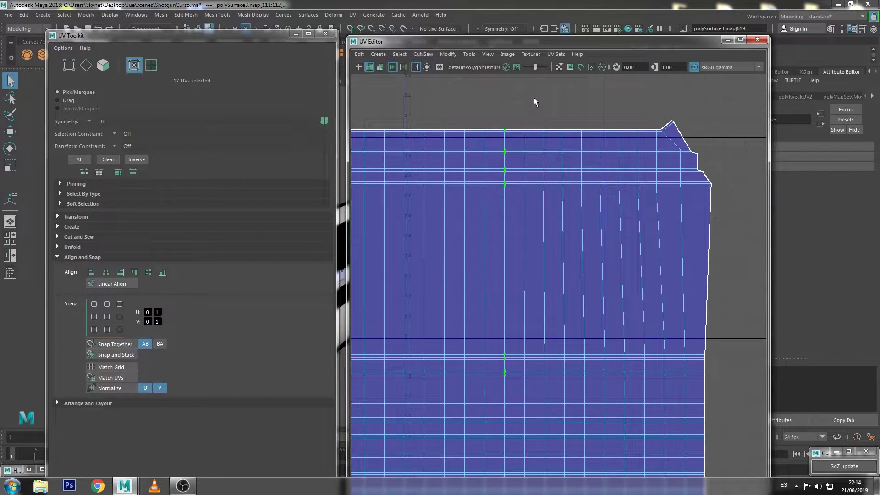
pyautogui.moveTo(550, 107)
pyautogui.mouseDown()
pyautogui.moveTo(536, 412)
pyautogui.moveTo(543, 404)
pyautogui.moveTo(532, 449)
pyautogui.mouseUp()
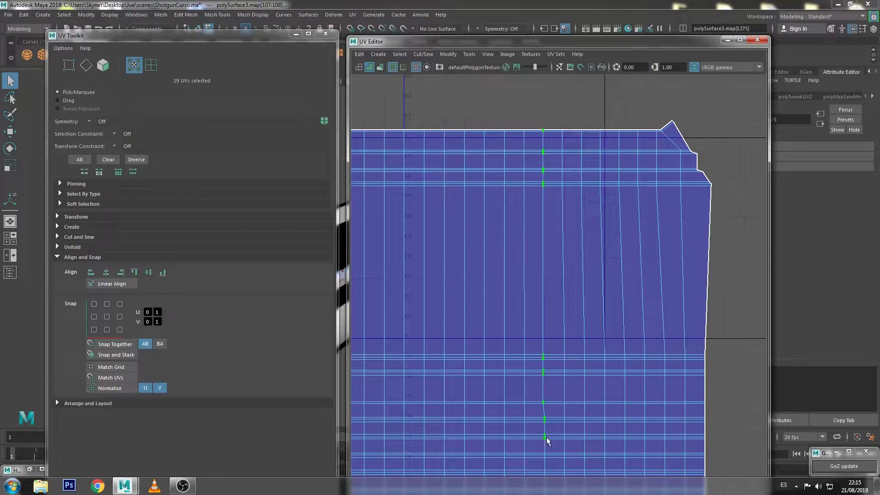
# - Line up the selected column vertically and work through the next columns to the right
pyautogui.click(123, 273)
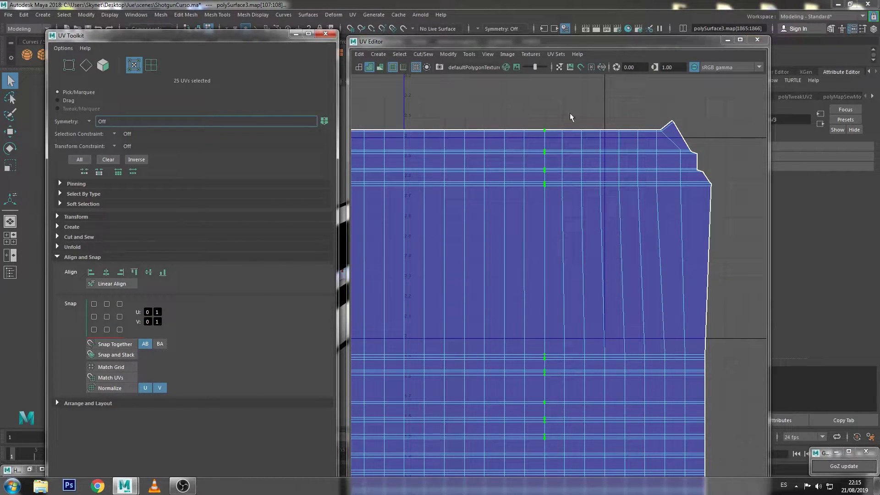
pyautogui.moveTo(571, 117); pyautogui.dragTo(559, 436)
pyautogui.moveTo(591, 112); pyautogui.dragTo(568, 431)
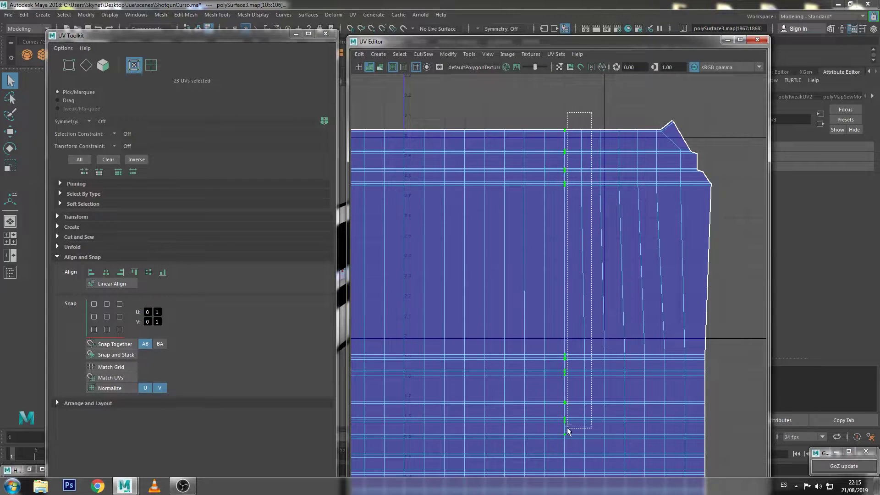
pyautogui.moveTo(605, 112); pyautogui.dragTo(597, 431)
pyautogui.moveTo(627, 114); pyautogui.dragTo(621, 411)
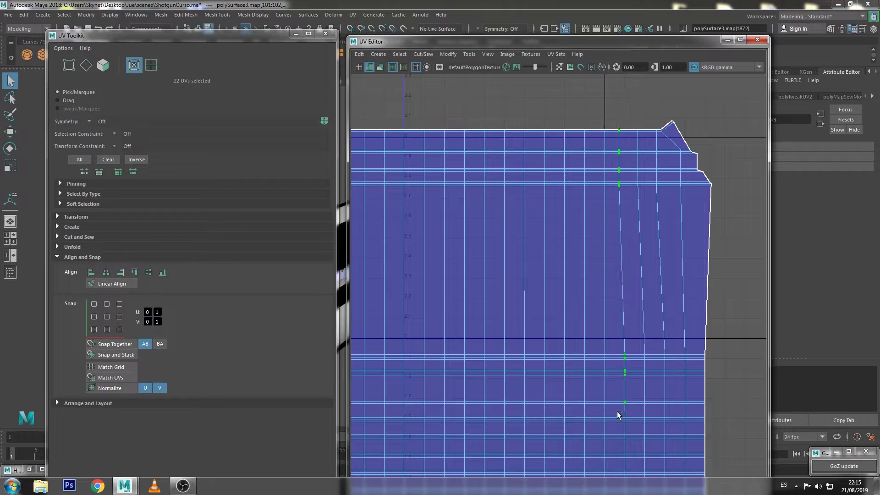
# - Select the top-right tip and the right-border UVs to square the border vertically
pyautogui.moveTo(645, 109)
pyautogui.mouseDown()
pyautogui.moveTo(635, 397)
pyautogui.moveTo(670, 125)
pyautogui.mouseUp()
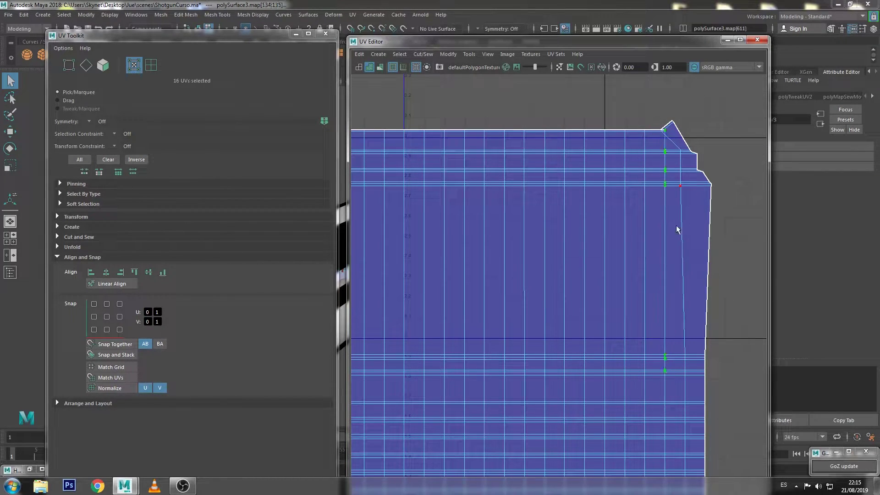
pyautogui.click(673, 121)
pyautogui.keyDown('shift'); pyautogui.moveTo(708, 362); pyautogui.dragTo(706, 363, button='right'); pyautogui.keyUp('shift')
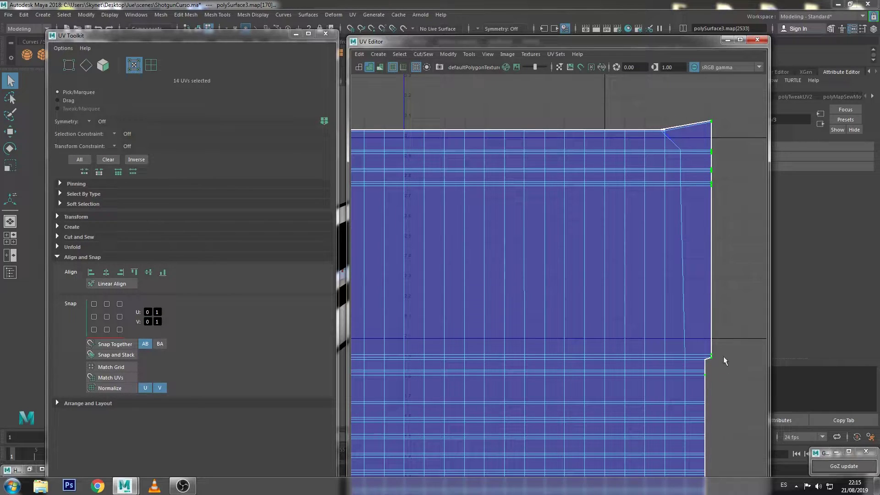
pyautogui.moveTo(736, 90); pyautogui.dragTo(702, 469)
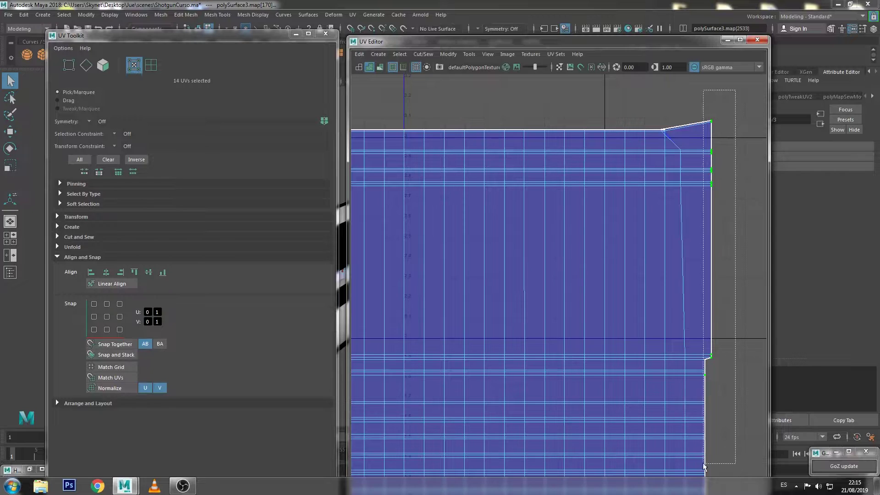
# - Align the right border, then snap the slanted column below the top-right corner vertical
pyautogui.click(93, 276)
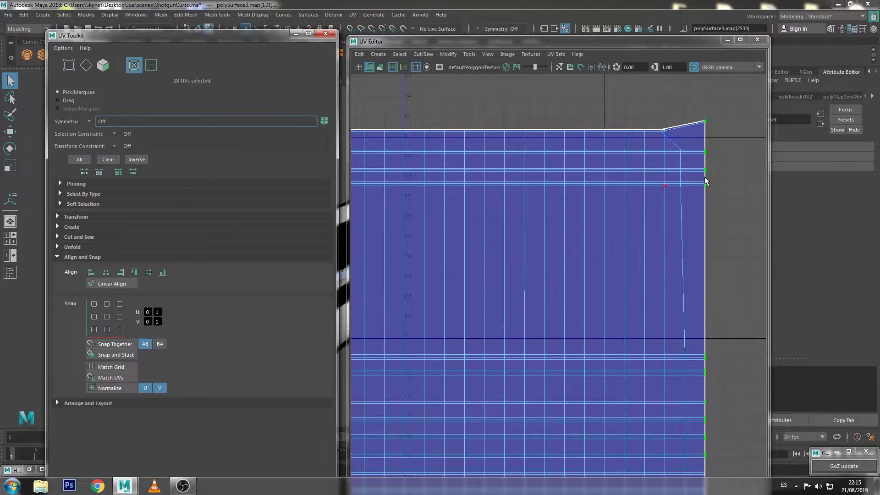
pyautogui.click(693, 208)
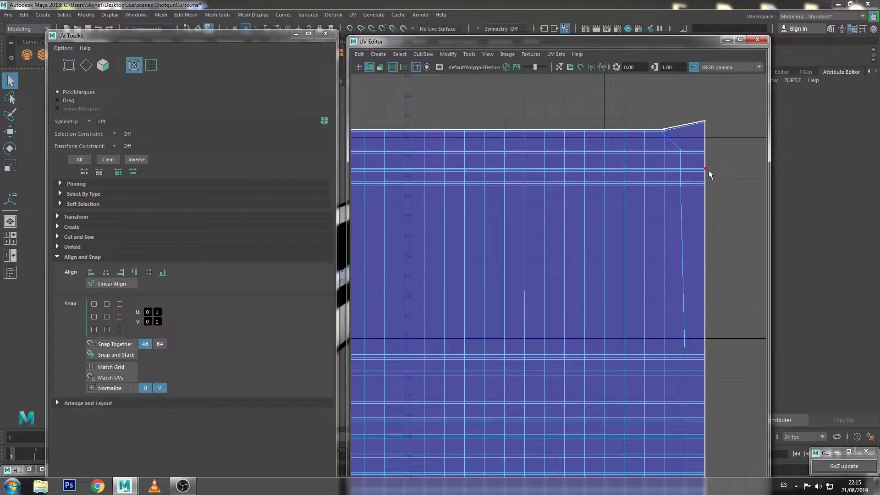
pyautogui.click(662, 130)
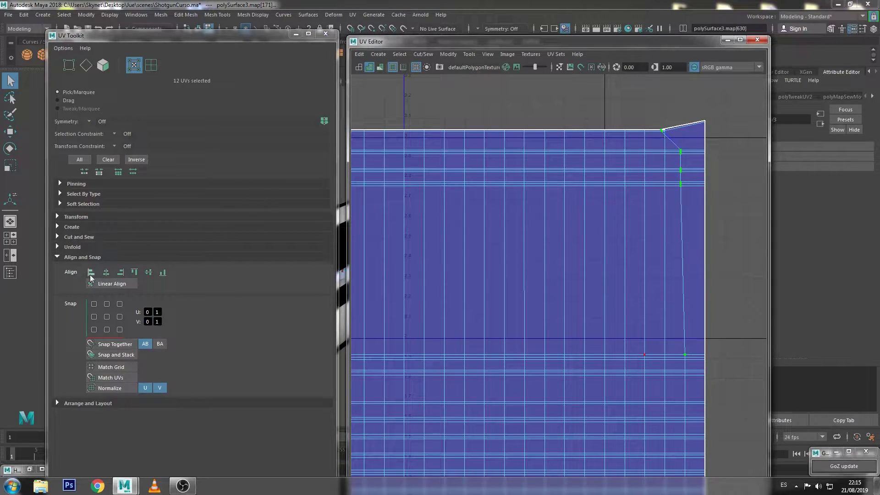
pyautogui.click(121, 275)
# - Select the UVs along the top border and at the top-right corner
pyautogui.click(619, 155)
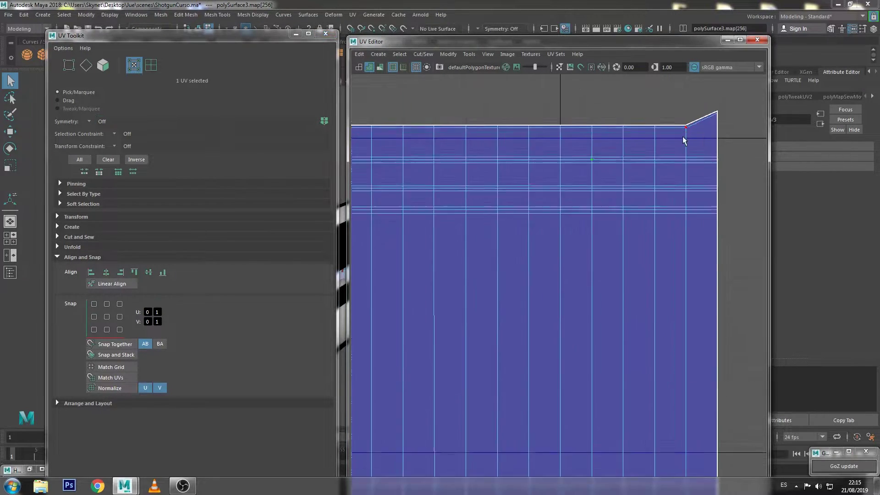
pyautogui.scroll(3, 668, 133)
pyautogui.click(666, 128)
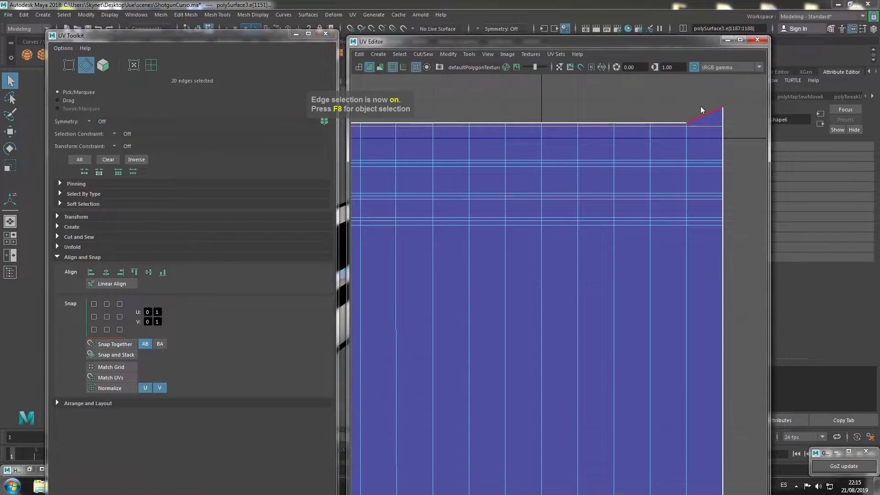
pyautogui.moveTo(697, 112); pyautogui.dragTo(701, 193, button='right')
pyautogui.moveTo(735, 91); pyautogui.dragTo(669, 127)
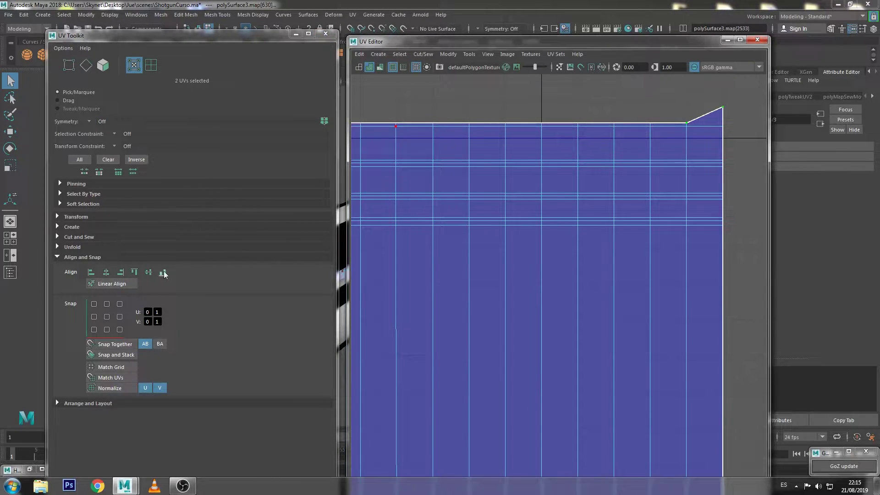
pyautogui.scroll(-5, 667, 163)
pyautogui.scroll(-2, 598, 210)
pyautogui.scroll(3, 559, 269)
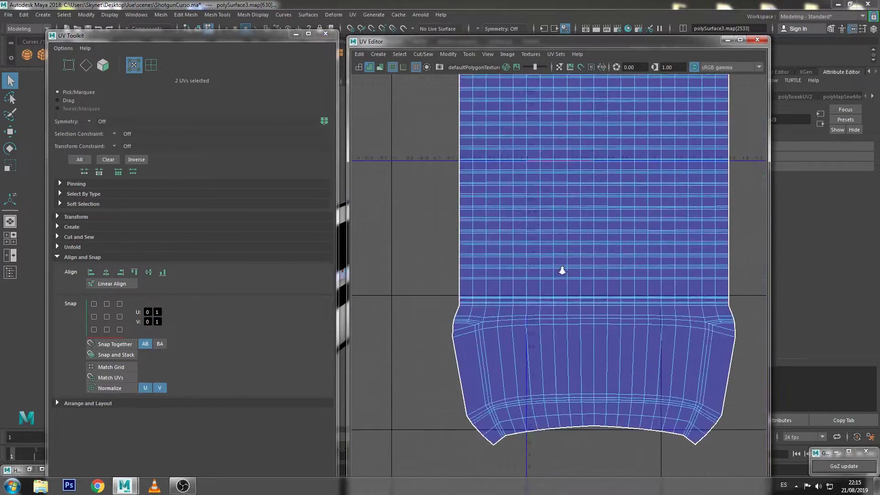
pyautogui.scroll(3, 576, 205)
pyautogui.scroll(3, 520, 241)
# - Pick the lower section's edge loop, convert it to UVs, and re-centre the shell
pyautogui.press('F10')
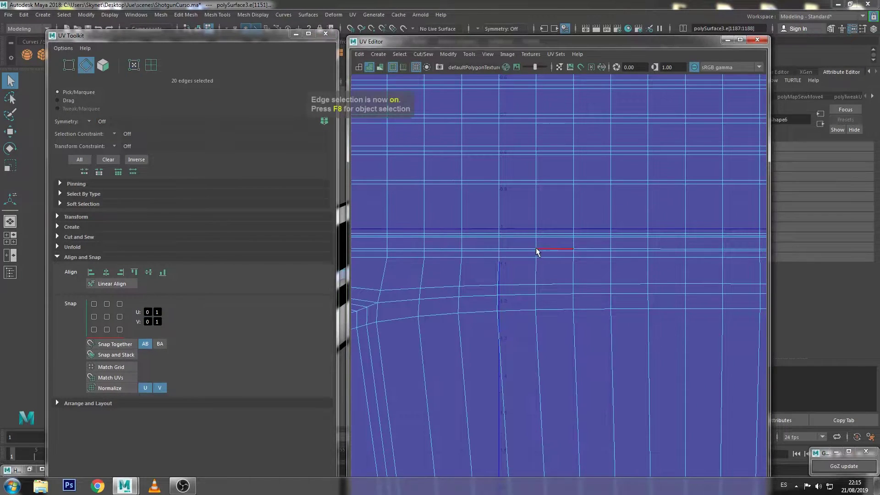
pyautogui.scroll(2, 550, 259)
pyautogui.scroll(2, 602, 265)
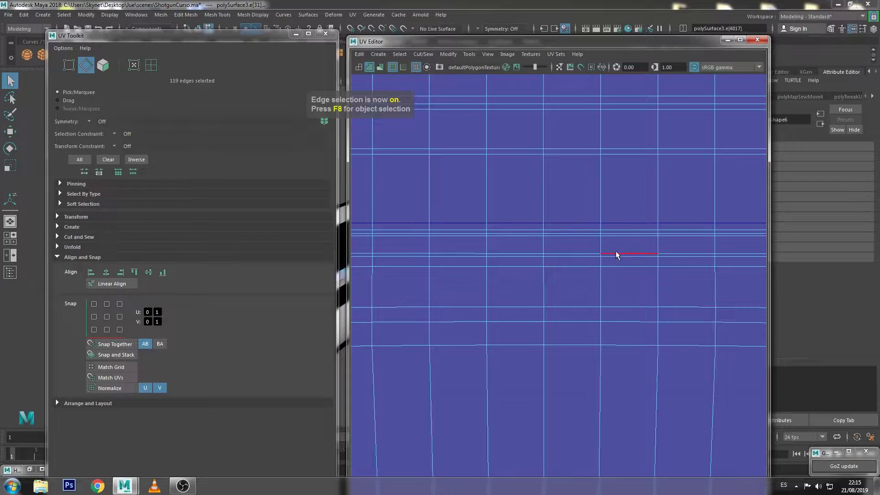
pyautogui.click(616, 253)
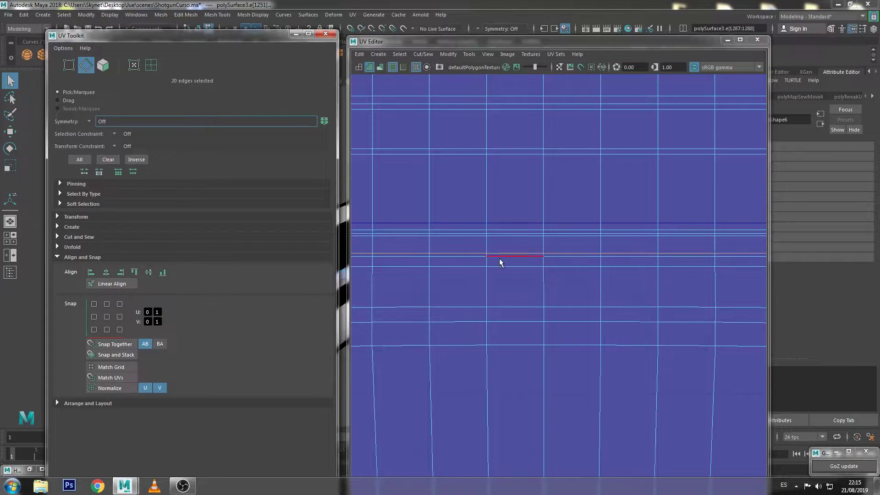
pyautogui.click(528, 265)
pyautogui.doubleClick(564, 305)
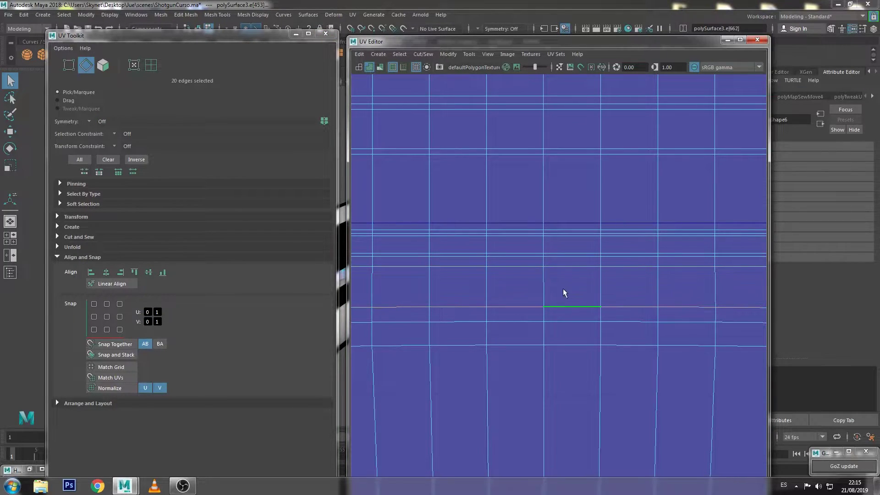
pyautogui.scroll(-3, 563, 288)
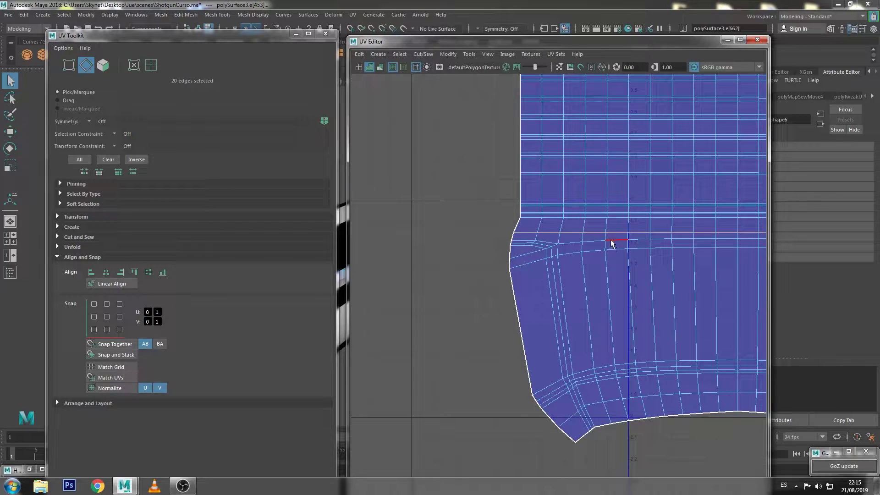
pyautogui.scroll(2, 441, 230)
pyautogui.moveTo(441, 230); pyautogui.dragTo(525, 213, button='right')
pyautogui.scroll(-2, 646, 249)
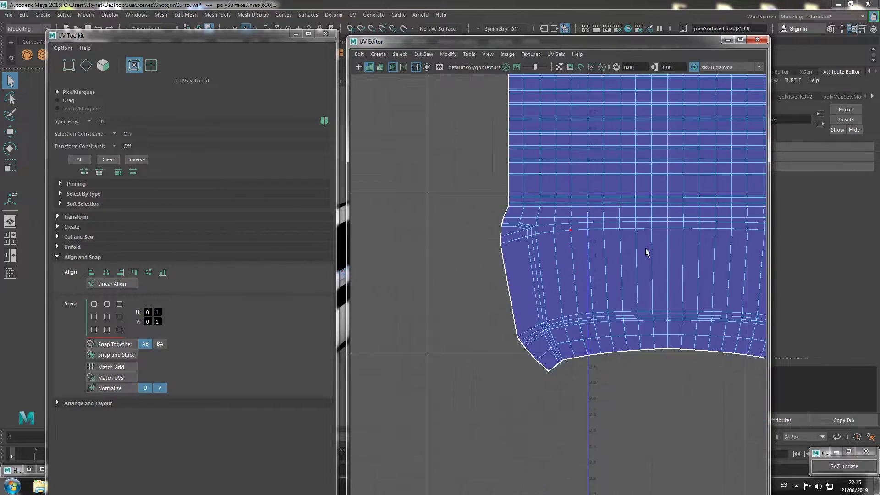
pyautogui.scroll(-2, 645, 248)
pyautogui.keyDown('alt'); pyautogui.moveTo(645, 249); pyautogui.dragTo(558, 249, button='middle'); pyautogui.keyUp('alt')
pyautogui.moveTo(681, 225); pyautogui.dragTo(400, 341)
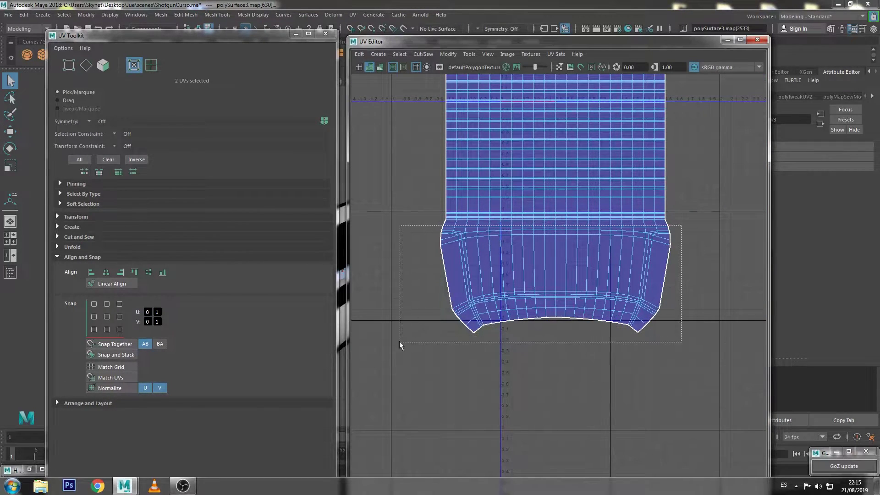
pyautogui.click(443, 55)
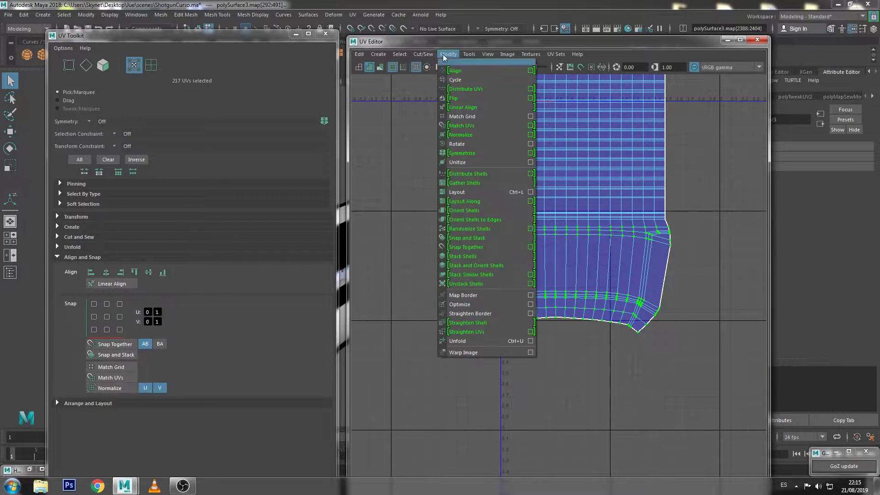
pyautogui.click(471, 332)
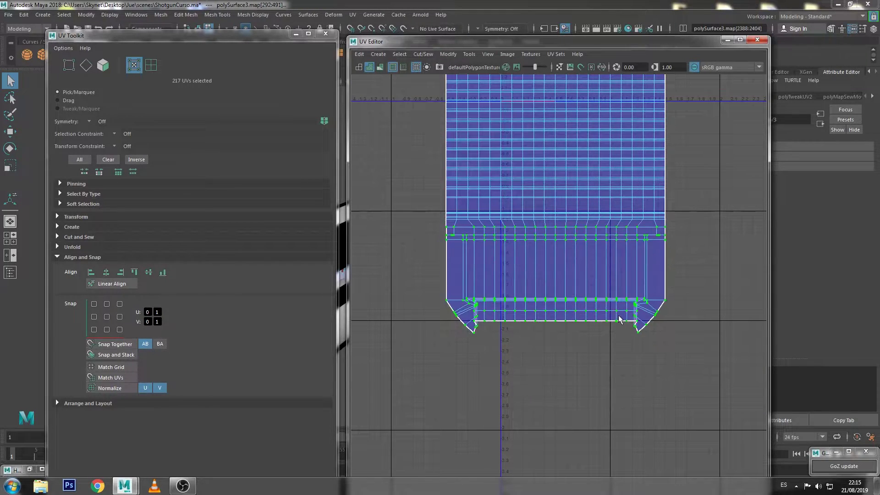
pyautogui.hotkey('ctrl', 'z')
pyautogui.click(518, 357)
pyautogui.scroll(3, 467, 231)
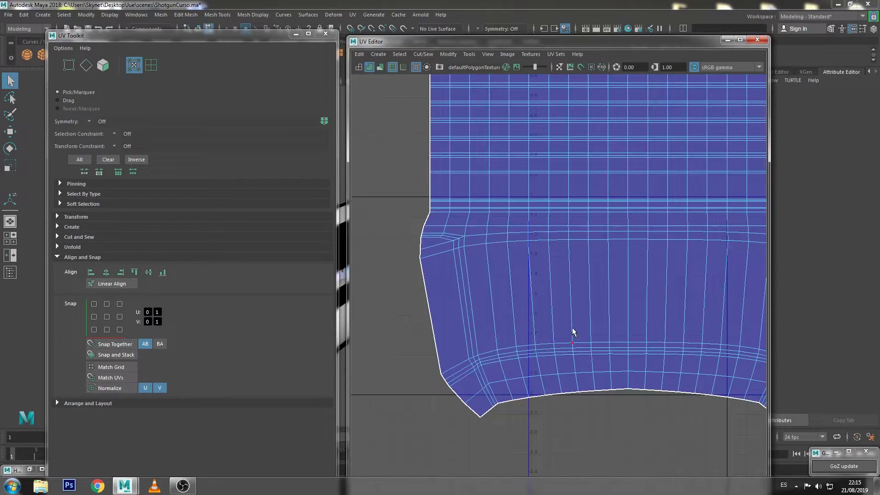
pyautogui.scroll(-3, 612, 392)
pyautogui.scroll(3, 666, 289)
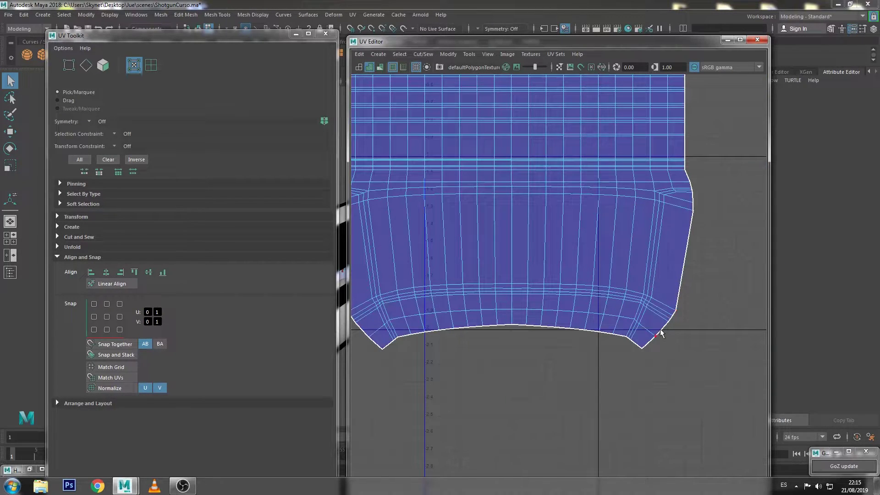
pyautogui.click(643, 350)
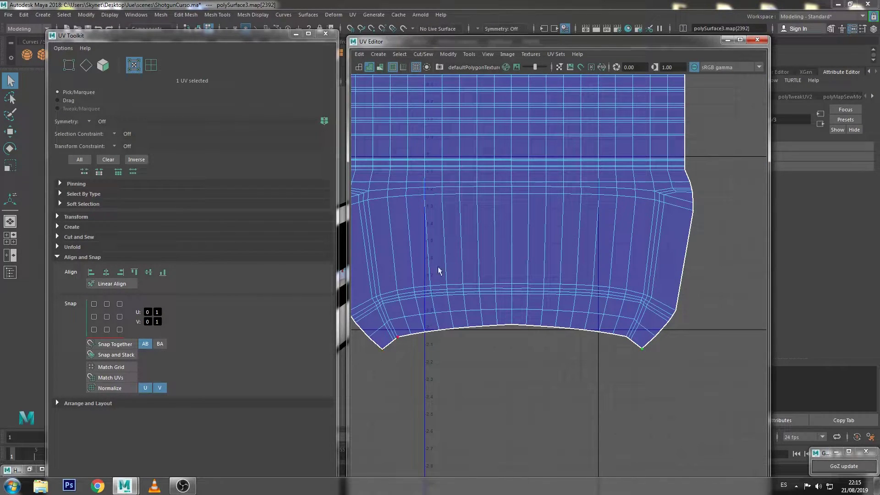
pyautogui.keyDown('alt'); pyautogui.moveTo(440, 229); pyautogui.dragTo(504, 252, button='middle'); pyautogui.keyUp('alt')
# - Select the curved edge loop across the shell and align it horizontally
pyautogui.press('F10')
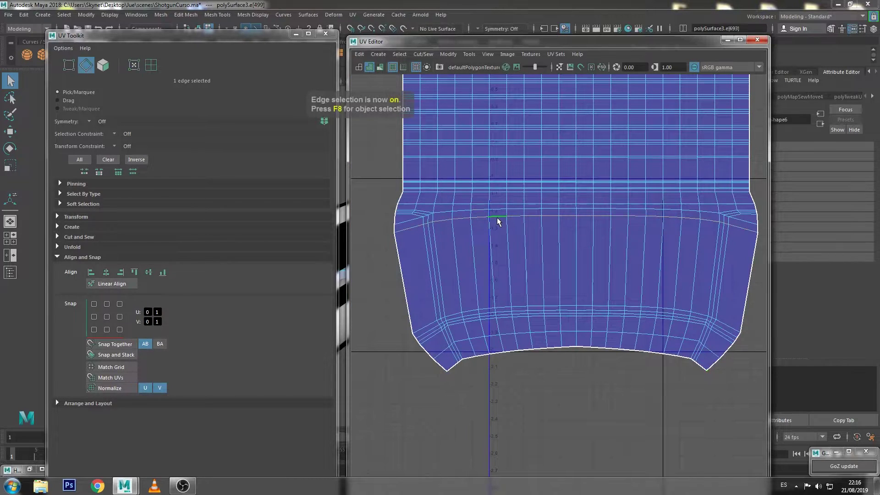
pyautogui.doubleClick(496, 216)
pyautogui.click(150, 272)
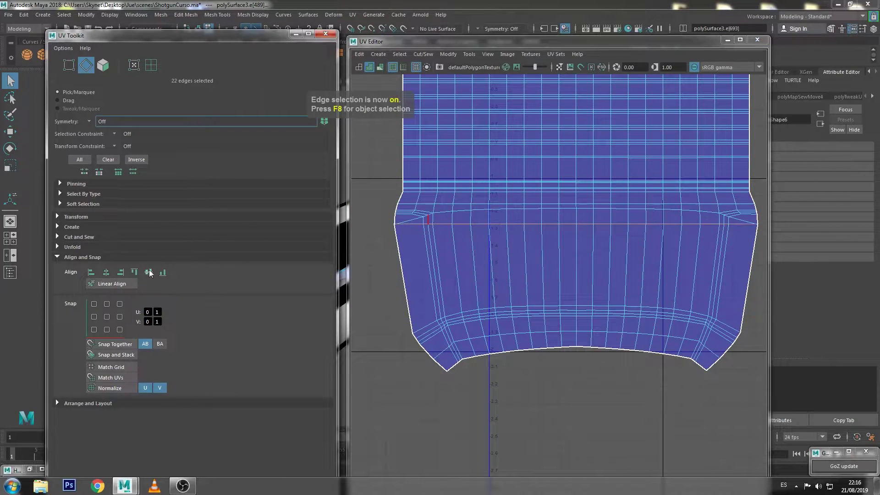
pyautogui.click(436, 253)
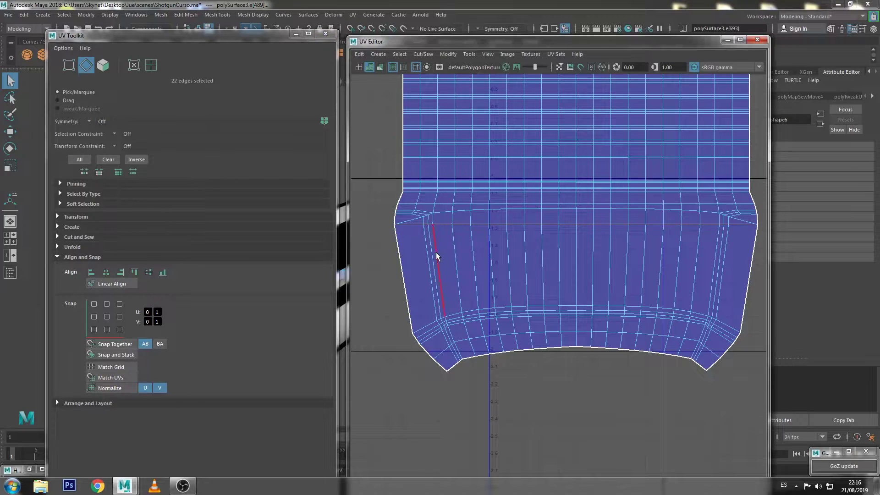
pyautogui.hotkey('ctrl', 'z')
pyautogui.click(163, 274)
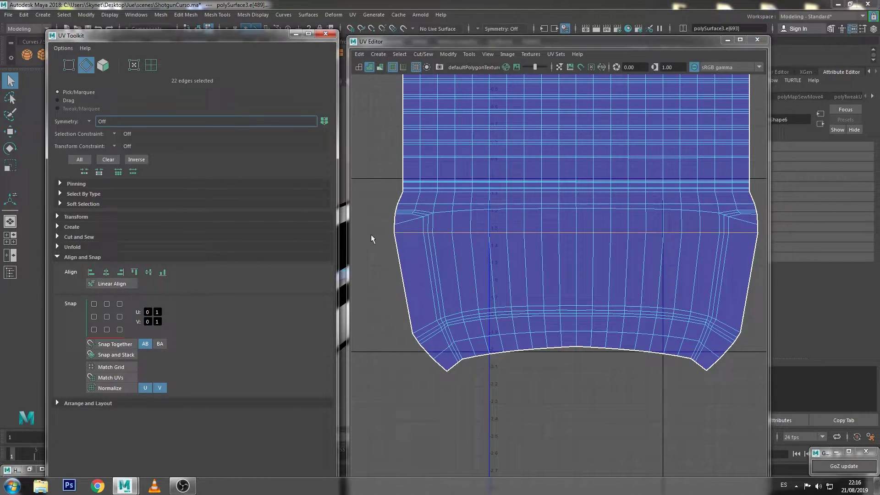
# - Select another top edge loop plus vertical and corner edges on both sides
pyautogui.doubleClick(456, 210)
pyautogui.scroll(2, 451, 211)
pyautogui.click(426, 227)
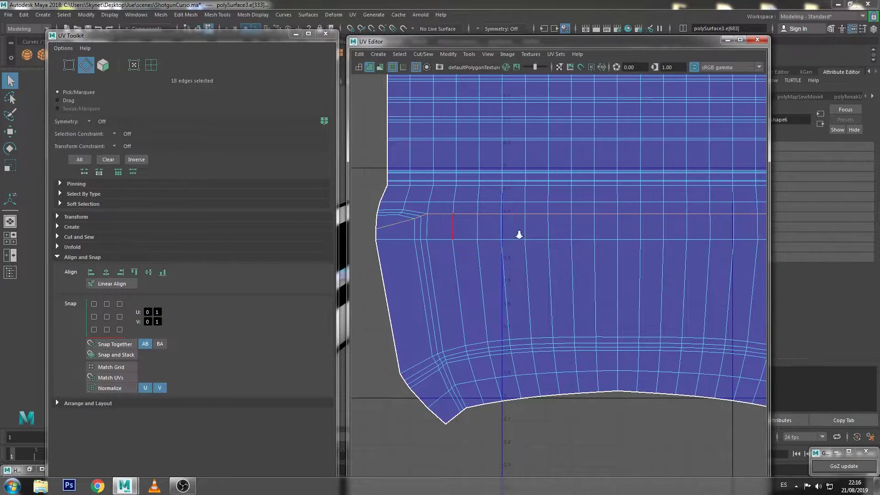
pyautogui.scroll(-3, 519, 232)
pyautogui.scroll(4, 697, 239)
pyautogui.keyDown('shift'); pyautogui.click(730, 243); pyautogui.keyUp('shift')
pyautogui.keyDown('shift'); pyautogui.click(704, 234); pyautogui.keyUp('shift')
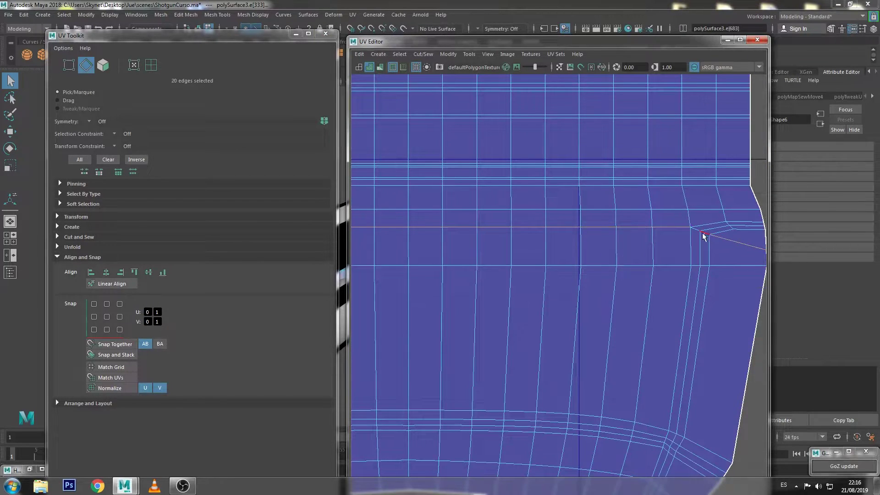
pyautogui.keyDown('alt'); pyautogui.moveTo(634, 226); pyautogui.dragTo(744, 238, button='middle'); pyautogui.keyUp('alt')
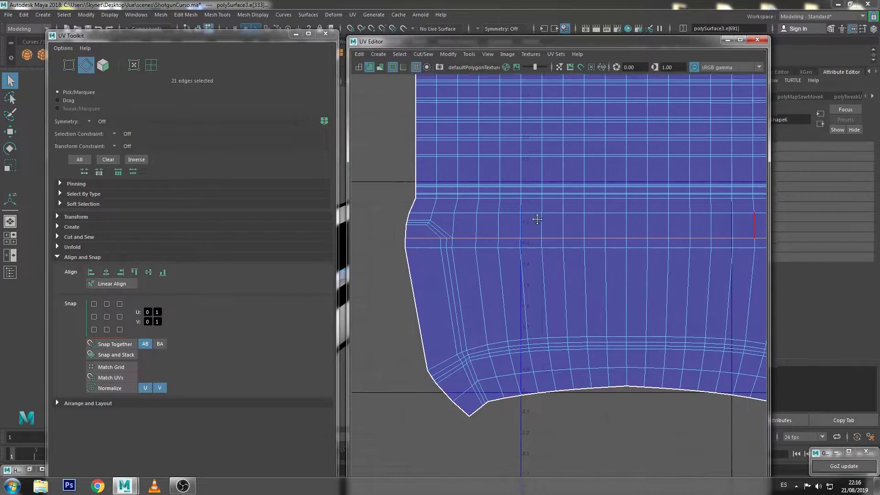
pyautogui.keyDown('alt'); pyautogui.moveTo(438, 247); pyautogui.dragTo(595, 304, button='middle'); pyautogui.keyUp('alt')
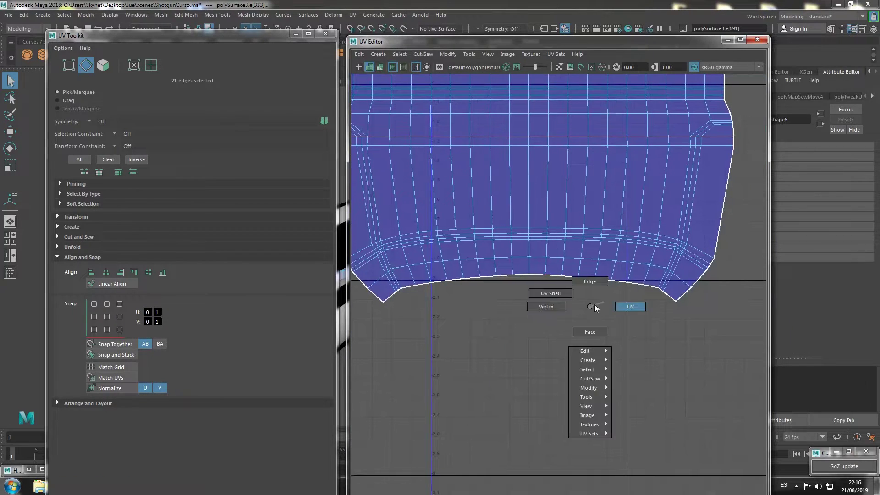
# - Select the bottom border UVs and align them onto one horizontal line
pyautogui.moveTo(595, 305); pyautogui.dragTo(628, 304, button='right')
pyautogui.click(676, 302)
pyautogui.keyDown('ctrl'); pyautogui.doubleClick(383, 303); pyautogui.keyUp('ctrl')
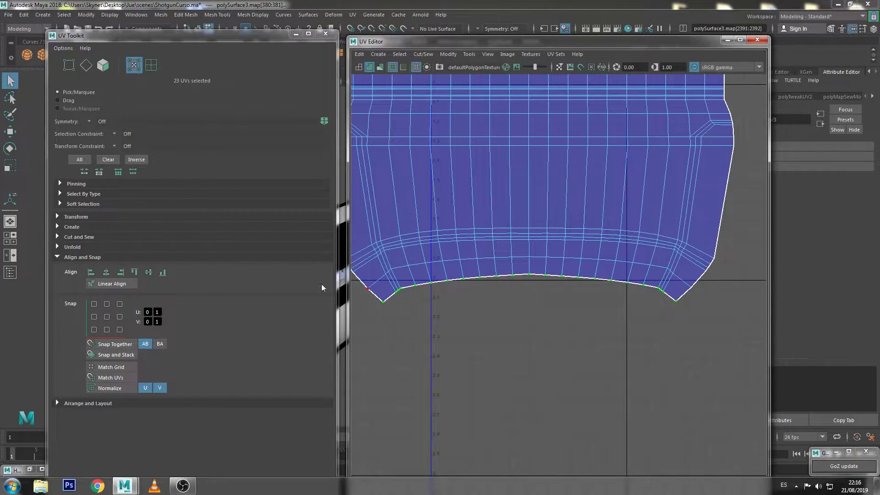
pyautogui.click(162, 273)
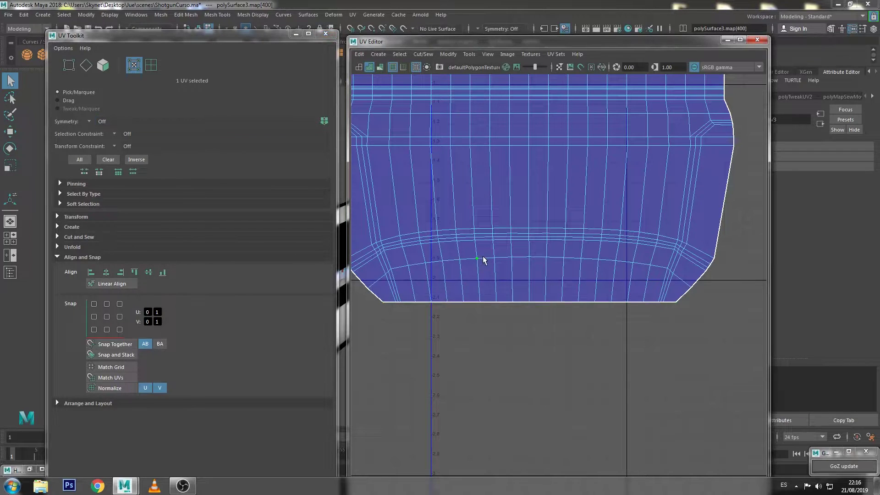
pyautogui.moveTo(479, 257); pyautogui.dragTo(474, 193, button='right')
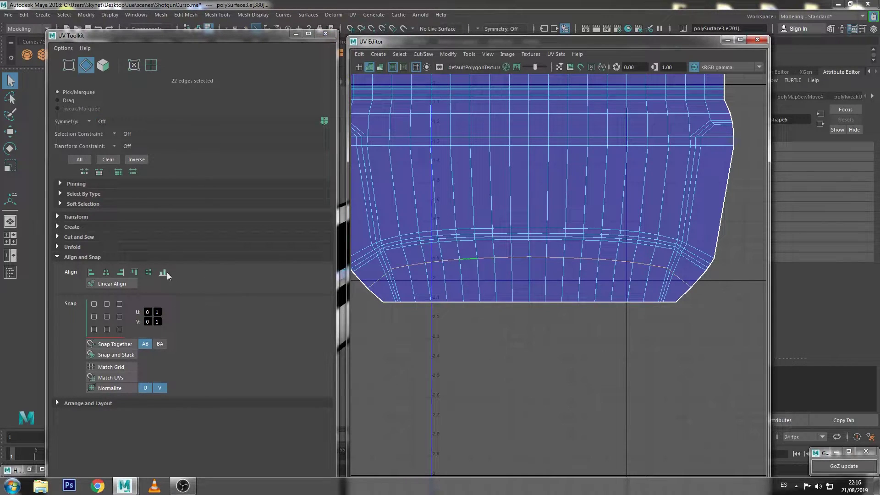
pyautogui.doubleClick(482, 237)
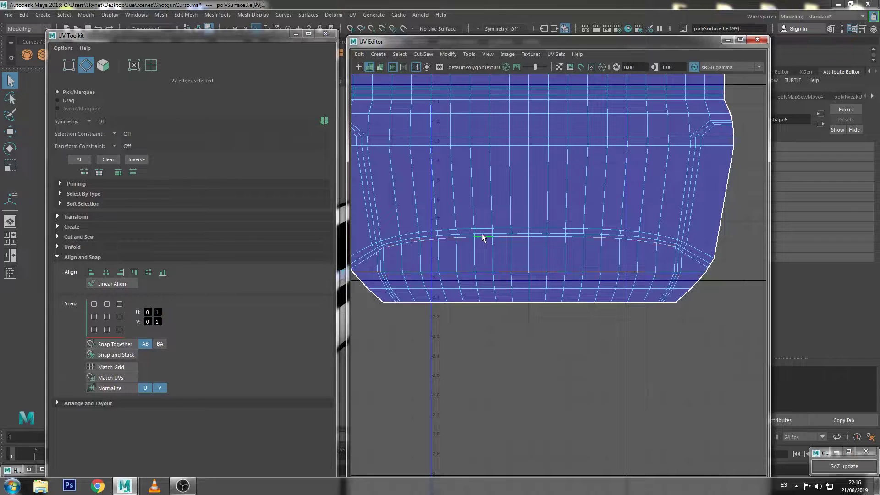
# - Select the left-border and lower-corner UVs and align them to one vertical line with Align U min
pyautogui.keyDown('alt'); pyautogui.moveTo(482, 233); pyautogui.dragTo(603, 269, button='middle'); pyautogui.keyUp('alt')
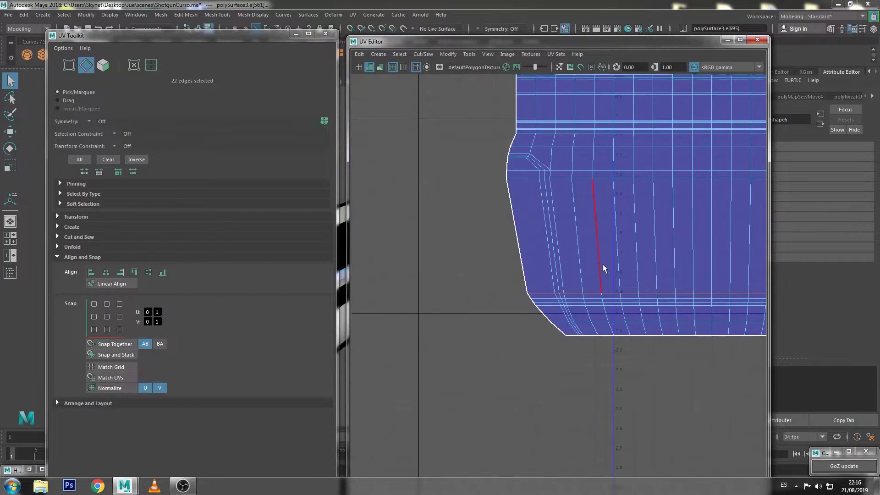
pyautogui.scroll(2, 604, 268)
pyautogui.moveTo(534, 229); pyautogui.dragTo(619, 191, button='right')
pyautogui.moveTo(507, 125); pyautogui.dragTo(468, 196)
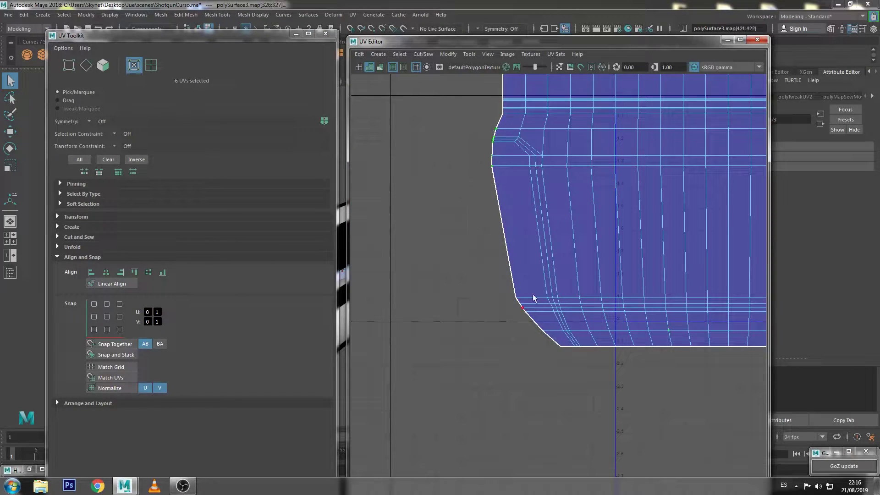
pyautogui.keyDown('shift'); pyautogui.moveTo(533, 295); pyautogui.dragTo(485, 337); pyautogui.keyUp('shift')
pyautogui.click(91, 272)
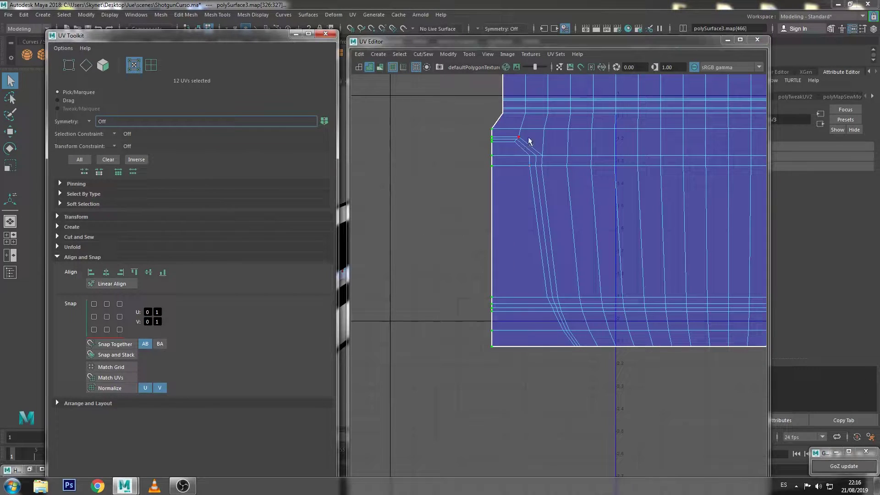
# - Repeat the vertical alignment on the inner chamfer column of UVs
pyautogui.moveTo(528, 158); pyautogui.dragTo(585, 362)
pyautogui.keyDown('shift'); pyautogui.click(574, 351); pyautogui.keyUp('shift')
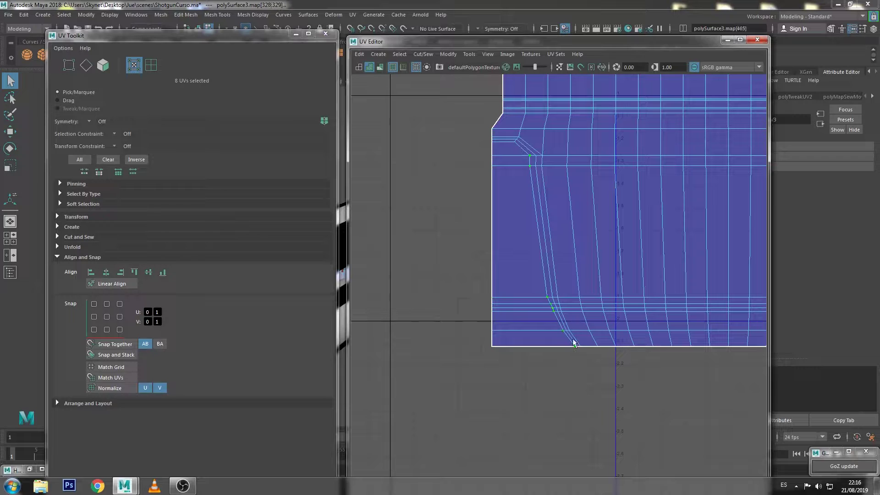
pyautogui.press('g')
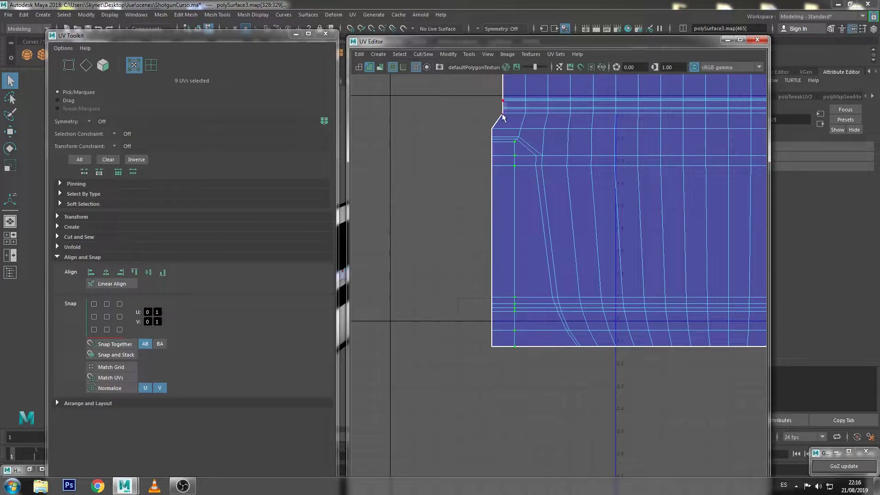
# - Align the left-edge column and top corner UVs with the inner column, then select the whole left edge
pyautogui.moveTo(506, 102); pyautogui.dragTo(467, 197)
pyautogui.keyDown('shift'); pyautogui.moveTo(506, 278); pyautogui.dragTo(489, 389); pyautogui.keyUp('shift')
pyautogui.click(124, 272)
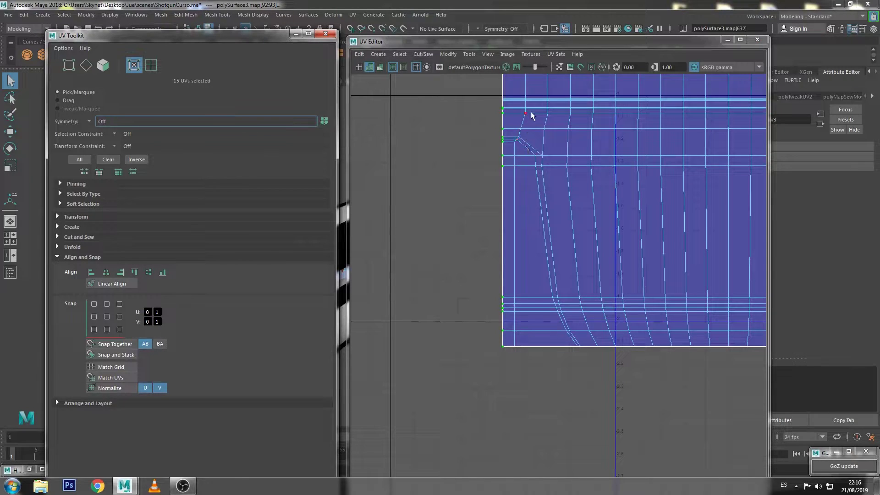
pyautogui.moveTo(525, 123); pyautogui.dragTo(520, 133)
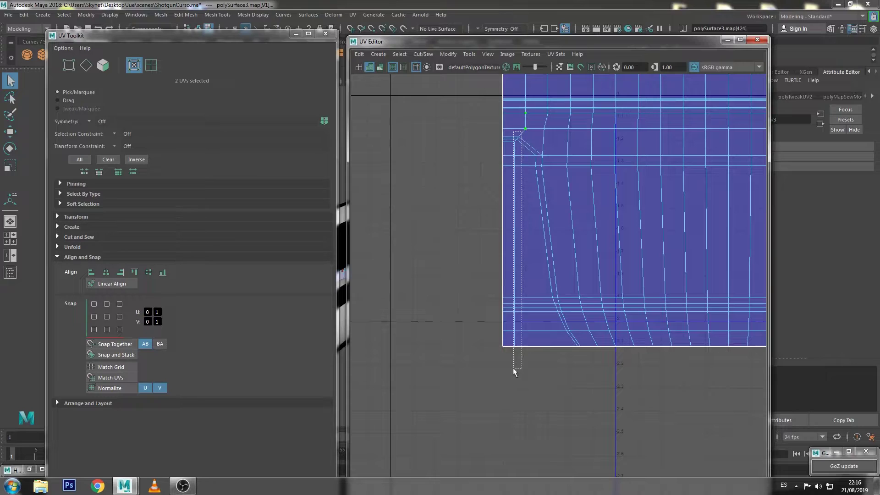
pyautogui.moveTo(521, 138); pyautogui.dragTo(511, 375)
# - Nudge the left-edge UV column slightly right along U with the Move tool
pyautogui.press('w')
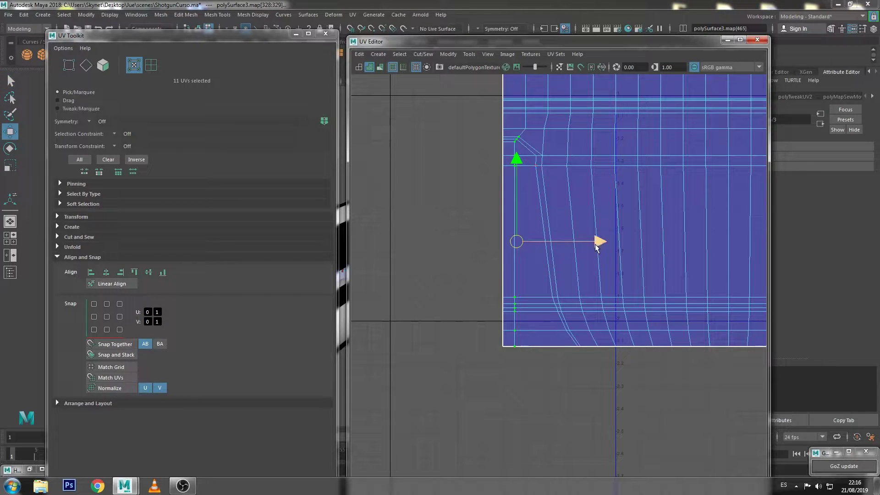
pyautogui.moveTo(599, 241); pyautogui.dragTo(603, 242)
pyautogui.scroll(3, 529, 124)
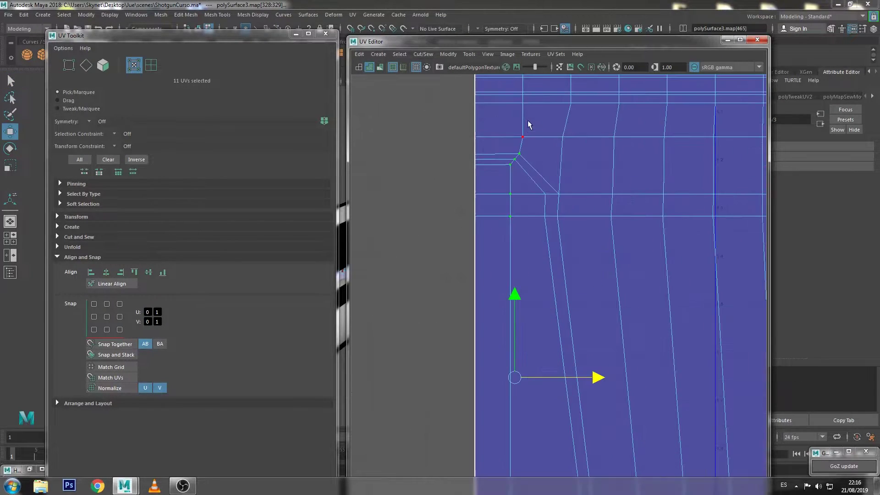
pyautogui.moveTo(599, 378); pyautogui.dragTo(602, 379)
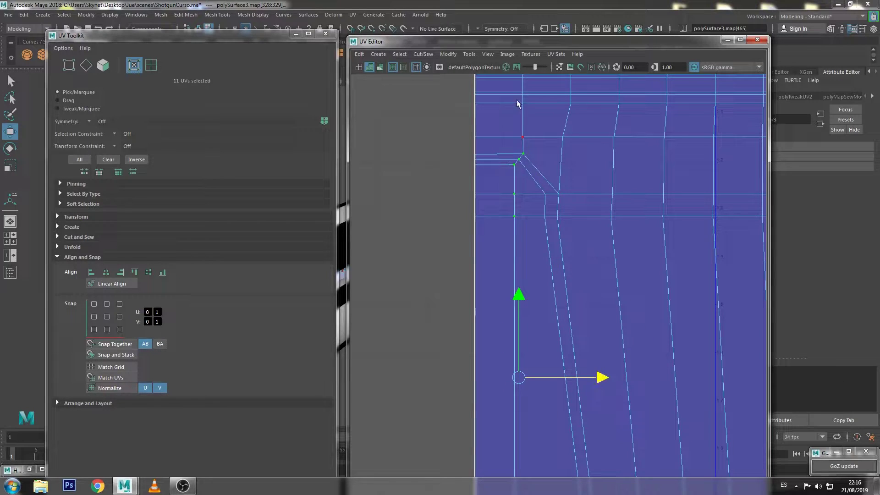
pyautogui.moveTo(554, 183); pyautogui.dragTo(552, 183, button='middle')
pyautogui.moveTo(600, 378); pyautogui.dragTo(601, 378)
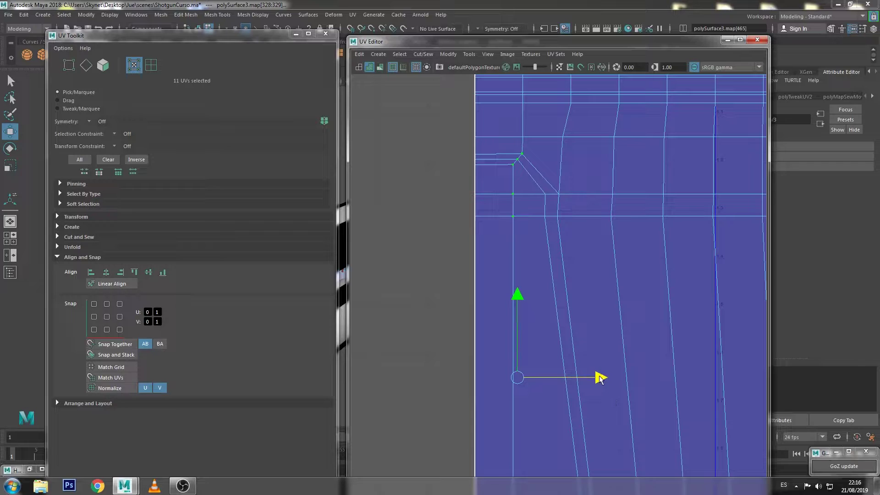
pyautogui.scroll(-3, 573, 215)
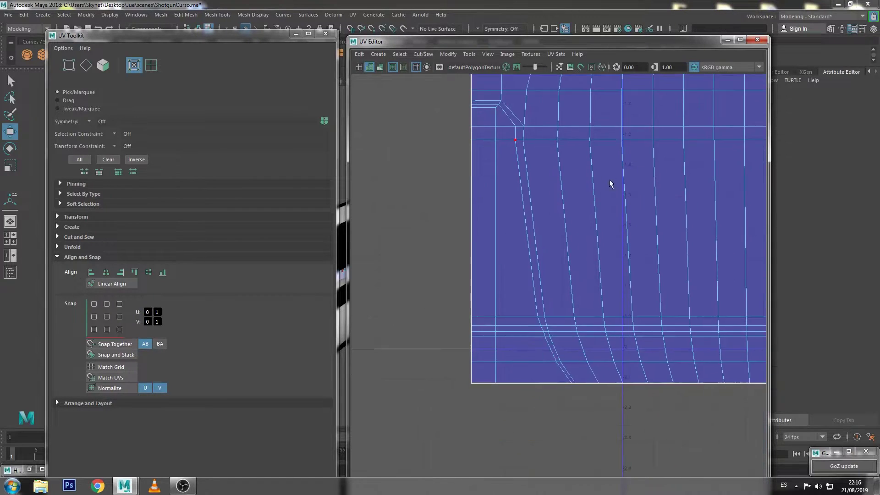
pyautogui.scroll(-2, 638, 190)
# - Select the neighbouring vertical UV column and align it onto one straight line
pyautogui.click(499, 116)
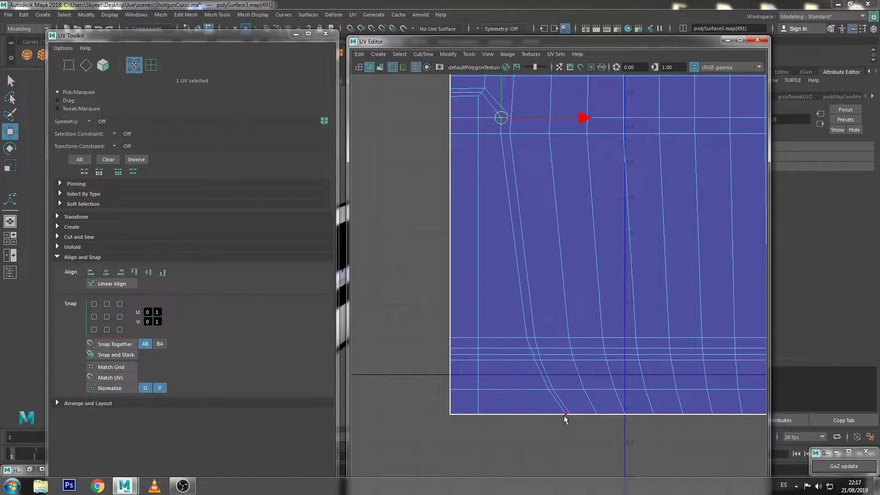
pyautogui.keyDown('shift'); pyautogui.doubleClick(565, 415); pyautogui.keyUp('shift')
pyautogui.click(91, 272)
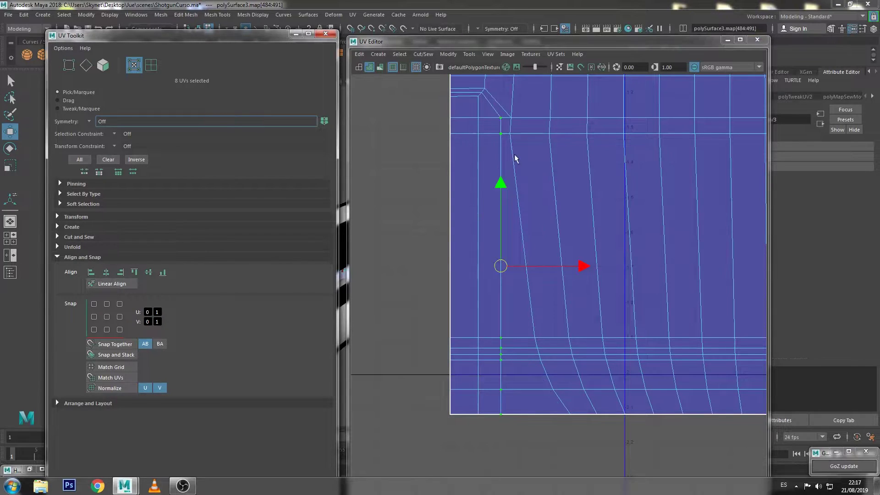
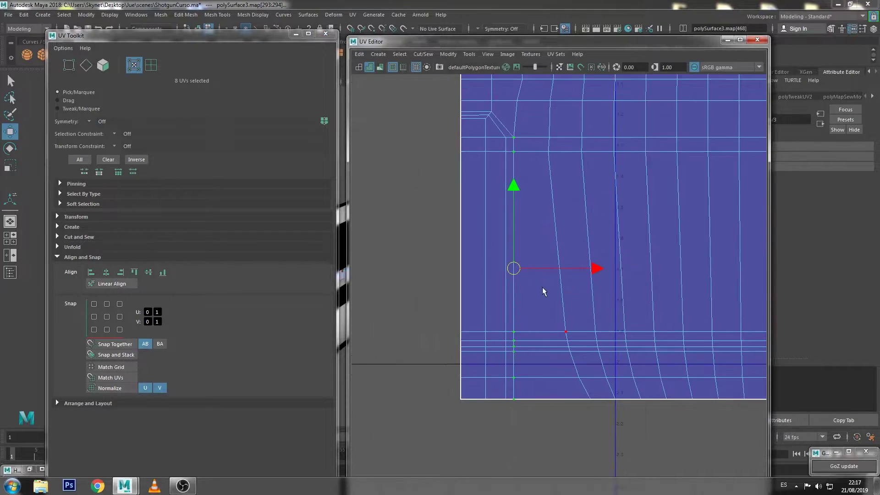
# - Align the first barrel UV column, including its top UVs, into a vertical line
pyautogui.keyDown('alt'); pyautogui.moveTo(544, 292); pyautogui.dragTo(530, 235, button='middle'); pyautogui.keyUp('alt')
pyautogui.keyDown('shift'); pyautogui.click(522, 184); pyautogui.keyUp('shift')
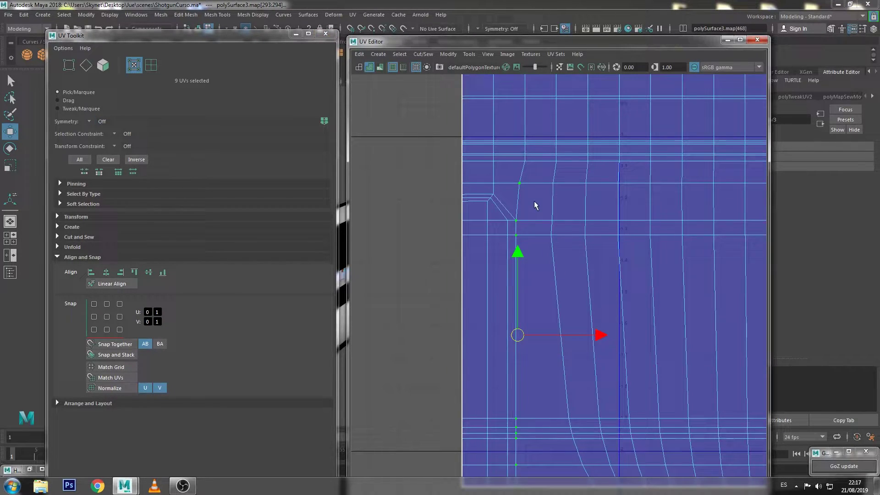
pyautogui.keyDown('shift'); pyautogui.click(524, 161); pyautogui.keyUp('shift')
pyautogui.click(120, 272)
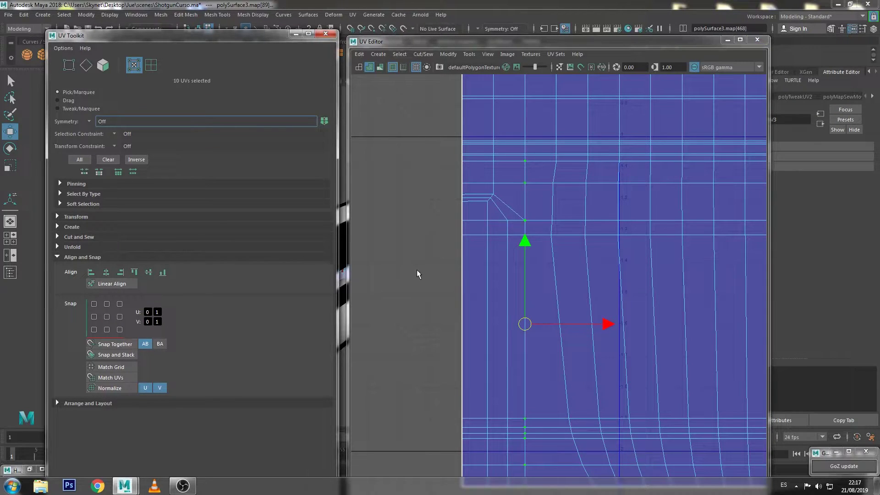
# - Select the next curved UV column and straighten it to its minimum U
pyautogui.click(508, 221)
pyautogui.keyDown('alt'); pyautogui.moveTo(526, 344); pyautogui.dragTo(536, 273, button='middle'); pyautogui.keyUp('alt')
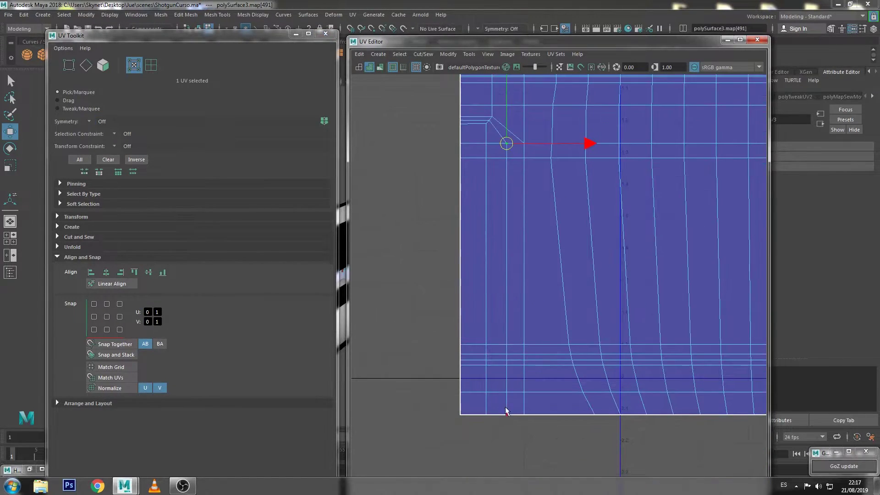
pyautogui.keyDown('shift'); pyautogui.doubleClick(507, 411); pyautogui.keyUp('shift')
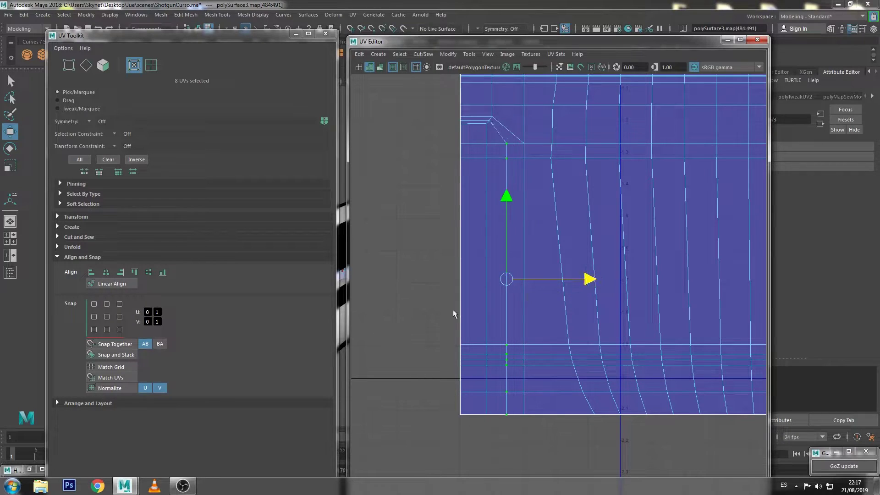
pyautogui.moveTo(564, 134); pyautogui.dragTo(538, 214)
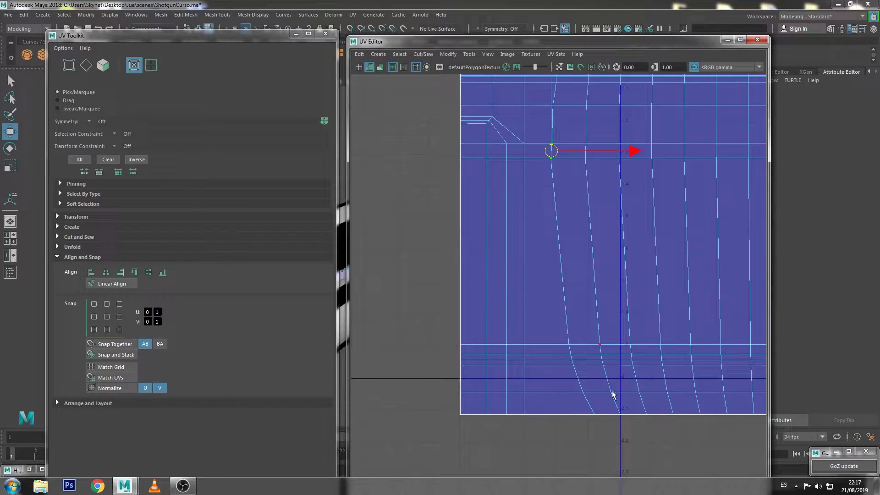
pyautogui.keyDown('shift'); pyautogui.doubleClick(573, 367); pyautogui.keyUp('shift')
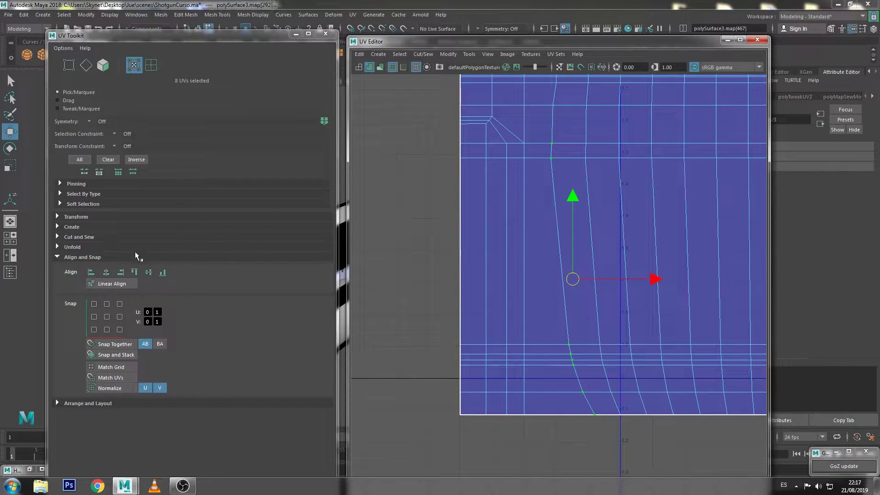
pyautogui.click(91, 273)
# - Try aligning the column's upper end to maximum U, then undo the wrong alignment
pyautogui.keyDown('alt'); pyautogui.moveTo(551, 152); pyautogui.dragTo(548, 190, button='middle'); pyautogui.keyUp('alt')
pyautogui.keyDown('shift'); pyautogui.click(553, 122); pyautogui.keyUp('shift')
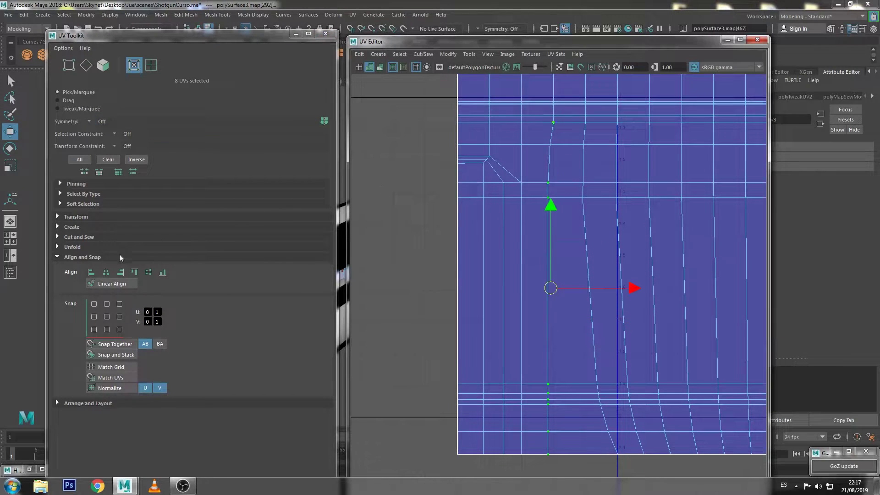
pyautogui.click(125, 272)
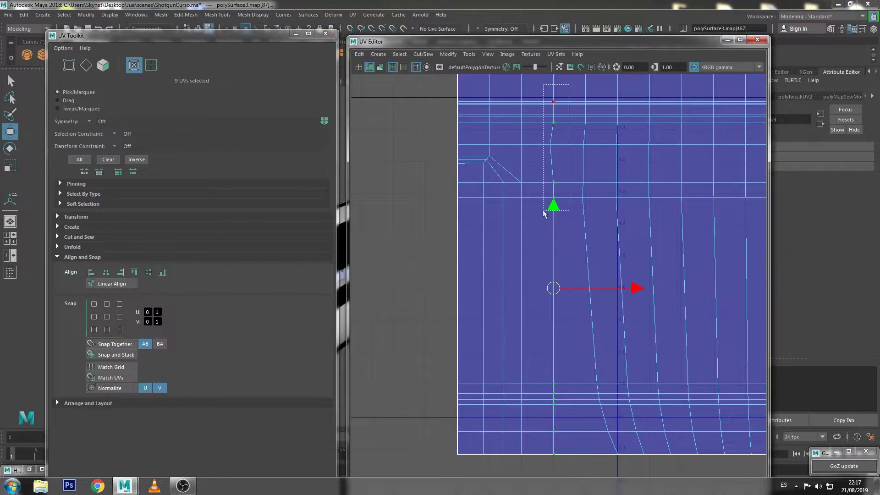
pyautogui.keyDown('shift'); pyautogui.doubleClick(553, 197); pyautogui.keyUp('shift')
pyautogui.hotkey('ctrl', 'z')
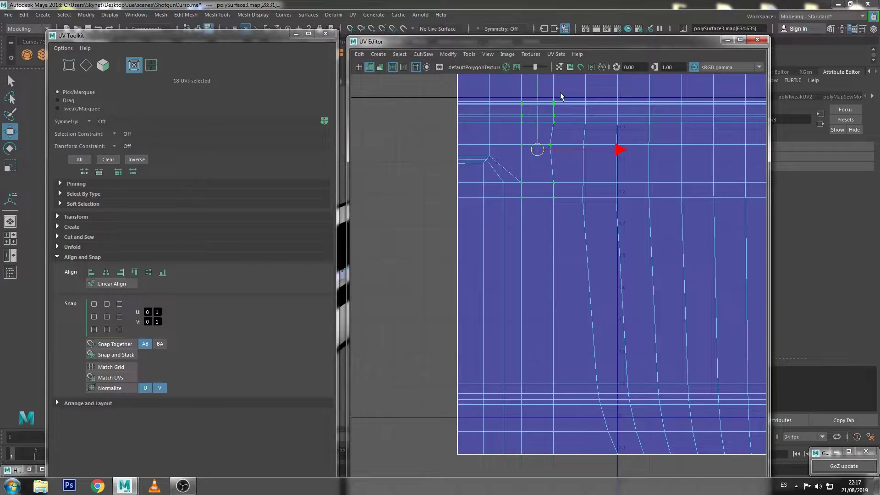
# - Straighten the curved column down to the bottom at minimum U, then undo it
pyautogui.keyDown('shift'); pyautogui.doubleClick(618, 454); pyautogui.keyUp('shift')
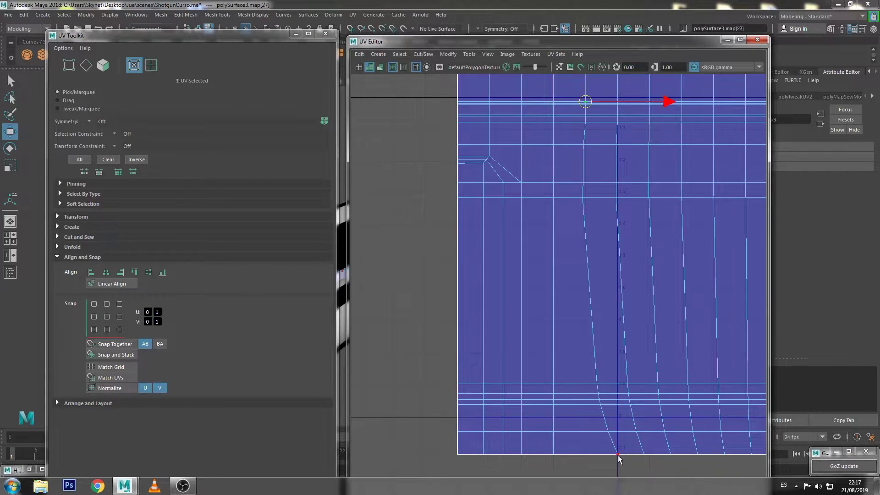
pyautogui.click(94, 274)
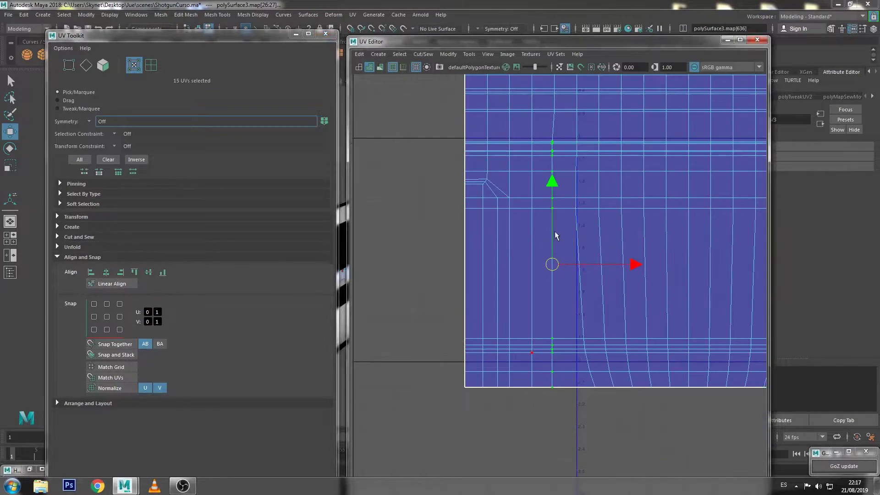
pyautogui.scroll(-3, 353, 254)
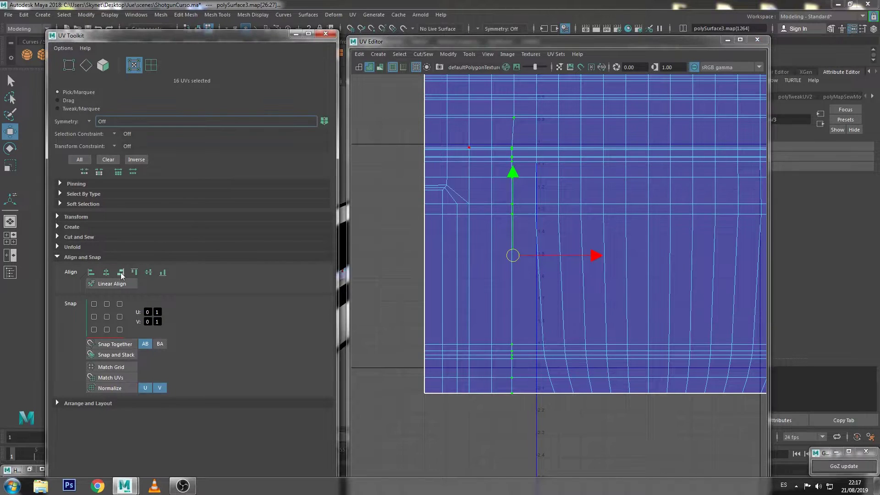
pyautogui.hotkey('ctrl', 'z')
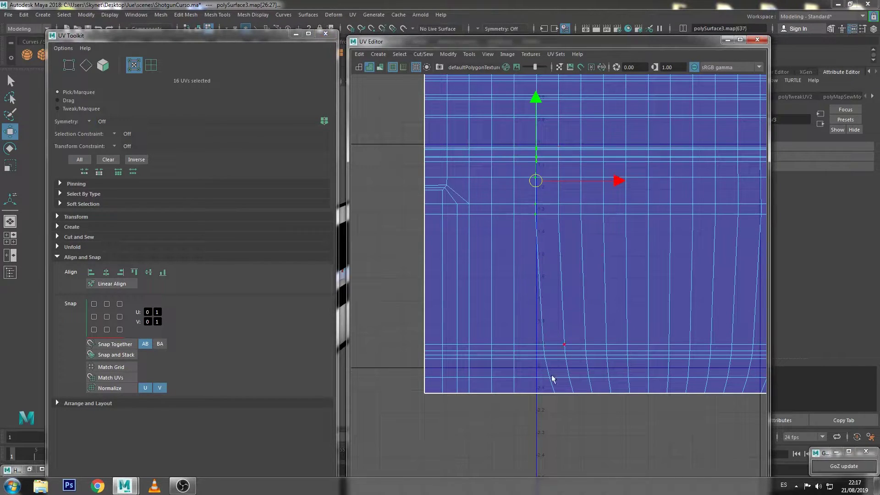
# - Re-straighten the column with its bottom and top UVs included into one vertical line
pyautogui.keyDown('shift'); pyautogui.doubleClick(552, 378); pyautogui.keyUp('shift')
pyautogui.keyDown('shift'); pyautogui.click(560, 388); pyautogui.keyUp('shift')
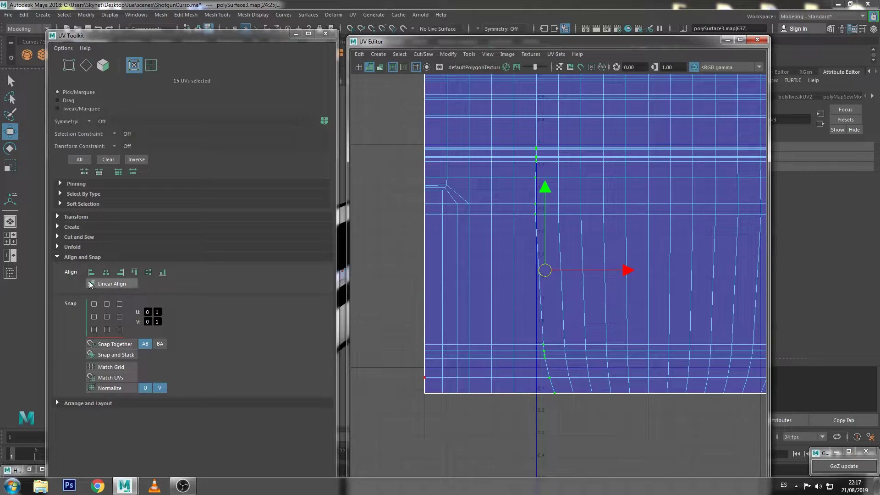
pyautogui.click(101, 273)
pyautogui.keyDown('shift'); pyautogui.click(537, 120); pyautogui.keyUp('shift')
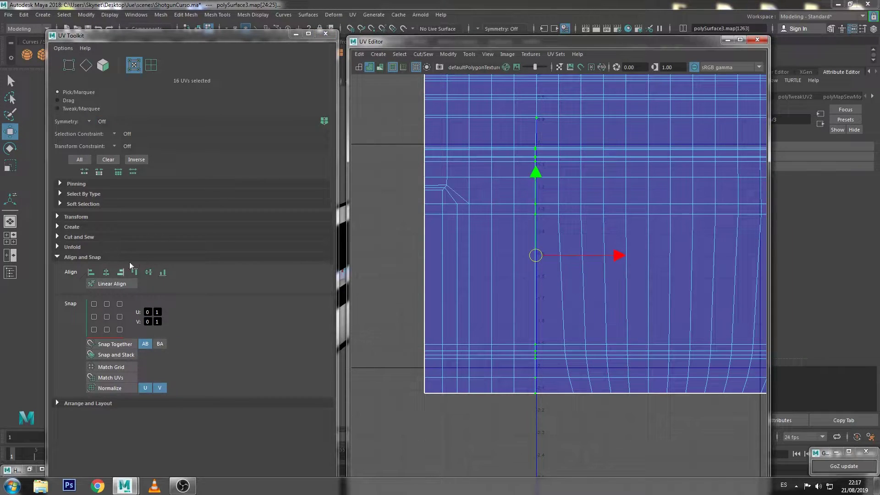
pyautogui.click(120, 272)
# - Select the next column plus its stray UV and align them to minimum U
pyautogui.click(565, 148)
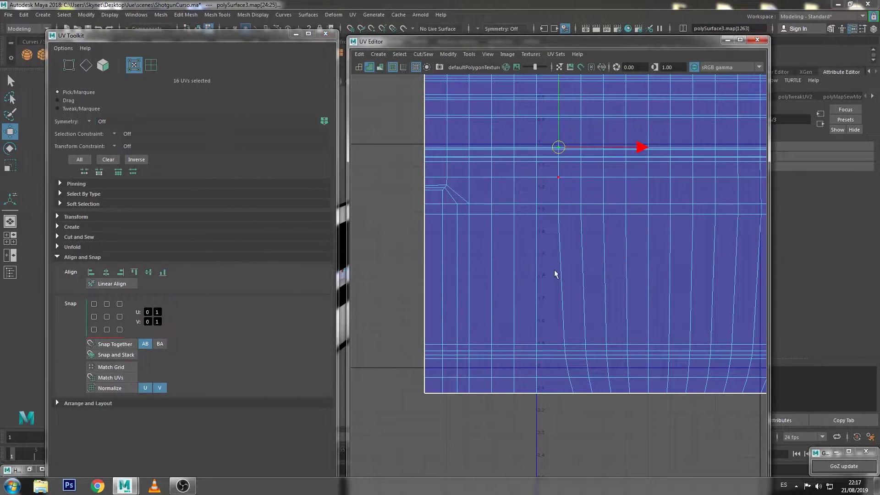
pyautogui.click(561, 209)
pyautogui.moveTo(577, 329); pyautogui.dragTo(549, 433)
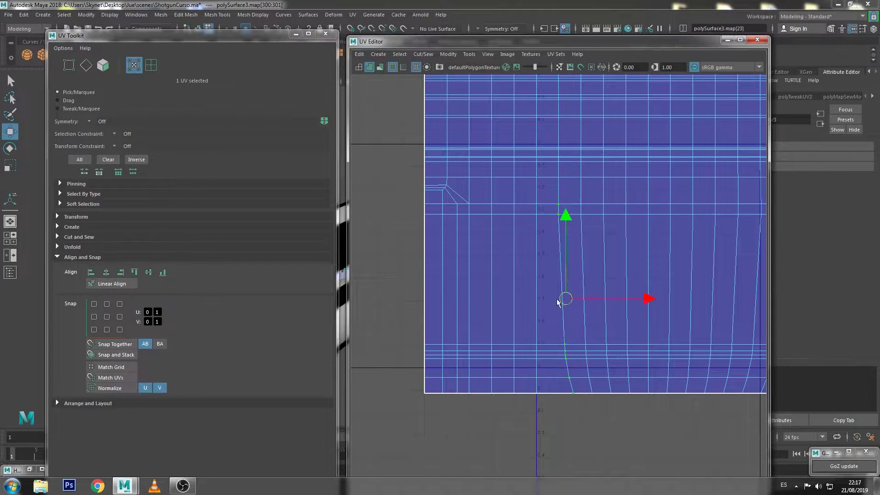
pyautogui.keyDown('shift'); pyautogui.click(559, 178); pyautogui.keyUp('shift')
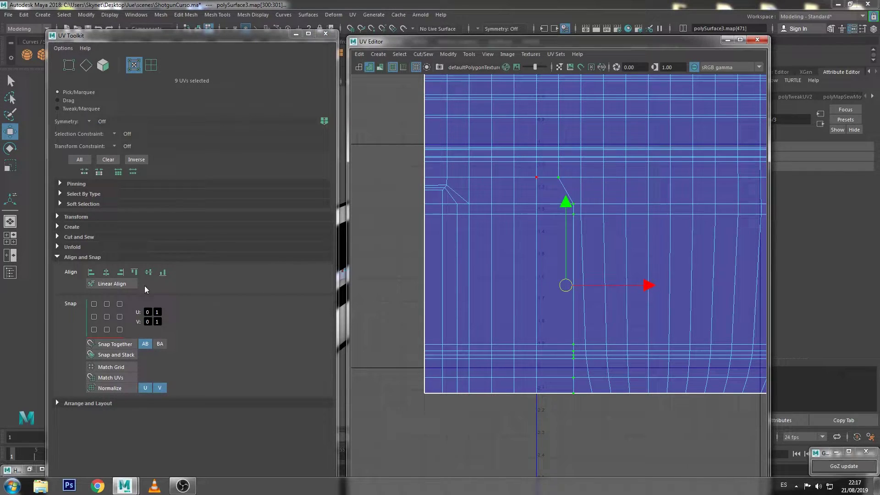
pyautogui.click(92, 273)
# - Select the top and bottom UVs of the following slanted columns
pyautogui.click(580, 203)
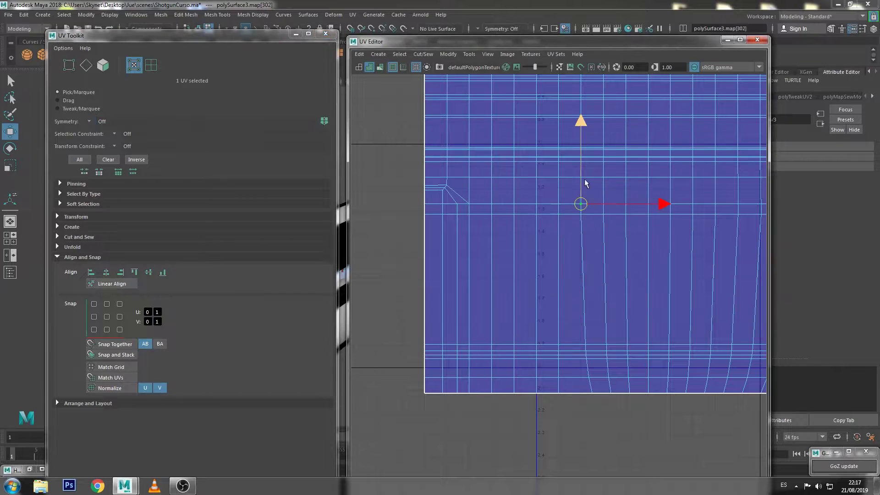
pyautogui.keyDown('shift'); pyautogui.click(591, 395); pyautogui.keyUp('shift')
pyautogui.keyDown('shift'); pyautogui.moveTo(592, 399); pyautogui.dragTo(587, 238, button='right'); pyautogui.keyUp('shift')
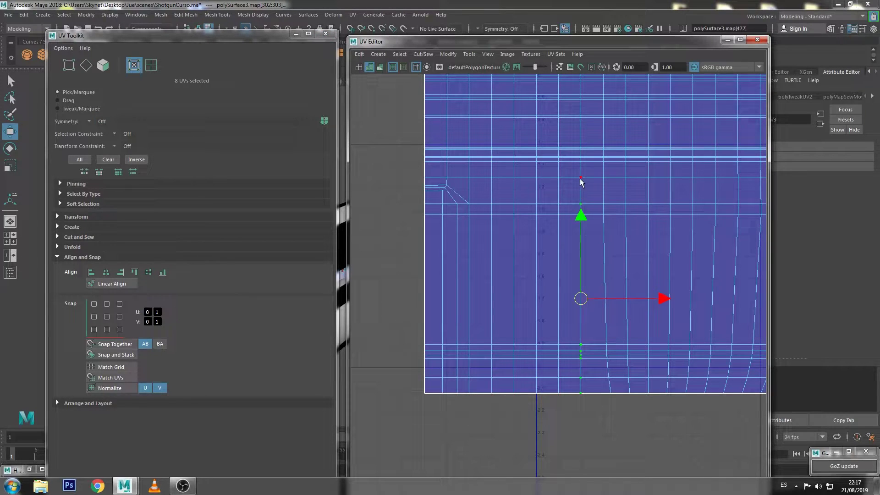
pyautogui.click(604, 214)
pyautogui.keyDown('shift'); pyautogui.click(609, 394); pyautogui.keyUp('shift')
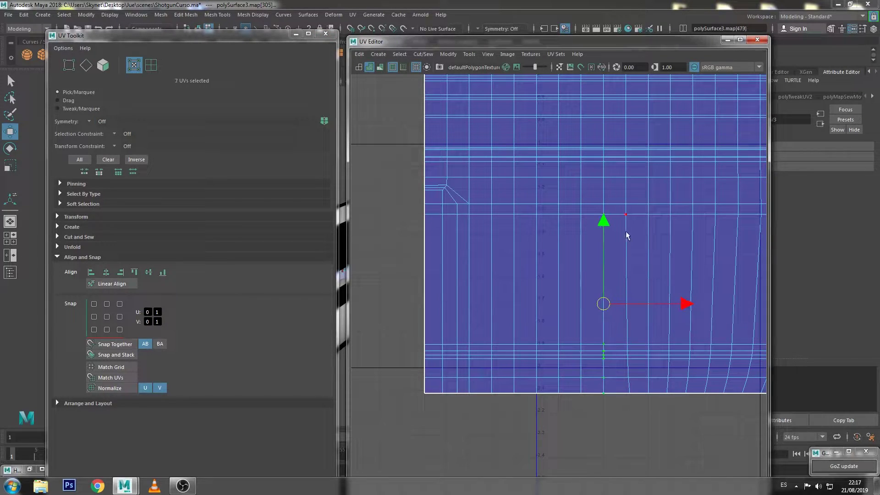
pyautogui.keyDown('shift'); pyautogui.moveTo(625, 232); pyautogui.dragTo(631, 360, button='right'); pyautogui.keyUp('shift')
pyautogui.click(648, 204)
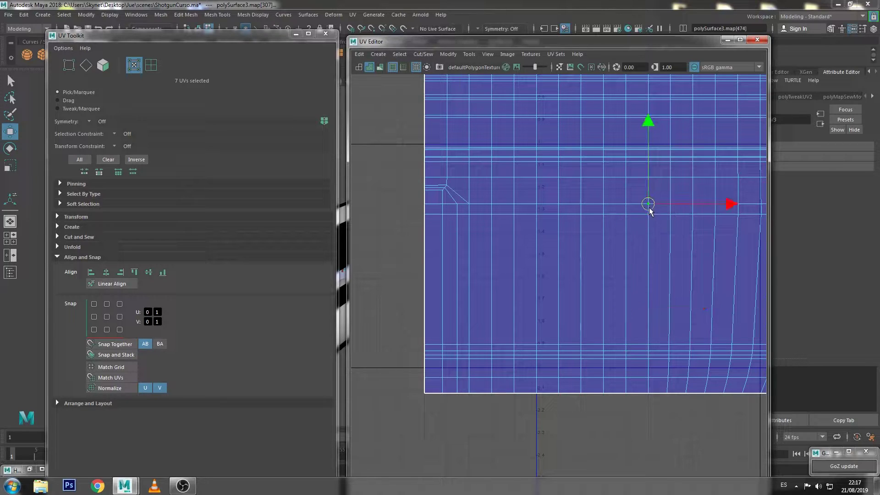
pyautogui.keyDown('shift'); pyautogui.click(651, 389); pyautogui.keyUp('shift')
# - Select the end UVs of the right-side columns and straighten each column between them
pyautogui.moveTo(651, 385)
pyautogui.keyDown('alt'); pyautogui.mouseDown(button='middle')
pyautogui.moveTo(580, 269)
pyautogui.moveTo(469, 259)
pyautogui.mouseUp(button='middle'); pyautogui.keyUp('alt')
pyautogui.click(465, 203)
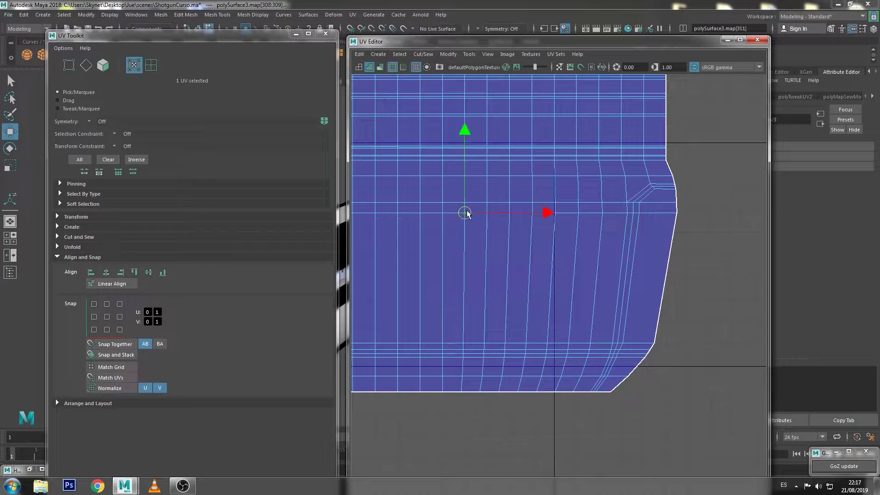
pyautogui.keyDown('shift'); pyautogui.click(462, 392); pyautogui.keyUp('shift')
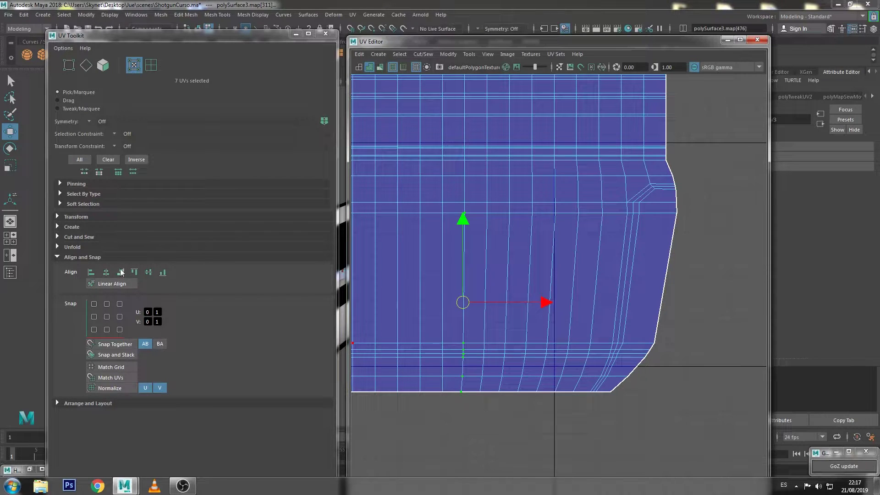
pyautogui.click(488, 215)
pyautogui.keyDown('shift'); pyautogui.click(479, 397); pyautogui.keyUp('shift')
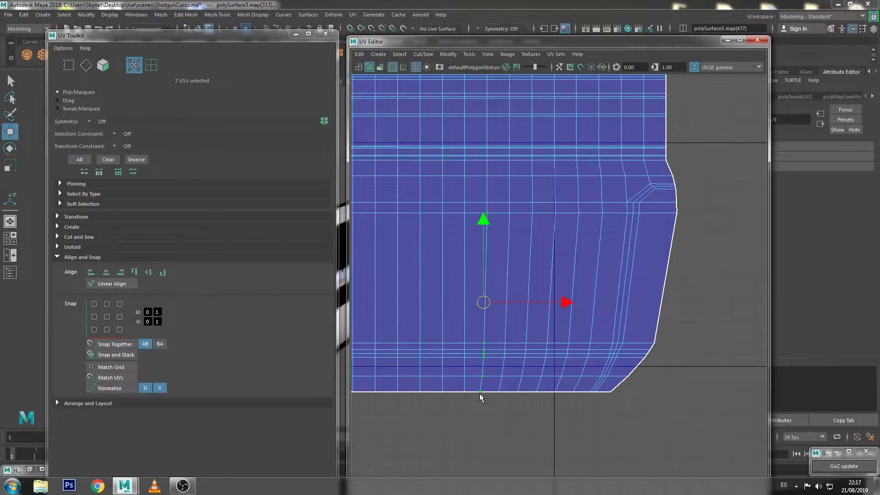
pyautogui.click(511, 216)
pyautogui.keyDown('shift'); pyautogui.click(499, 393); pyautogui.keyUp('shift')
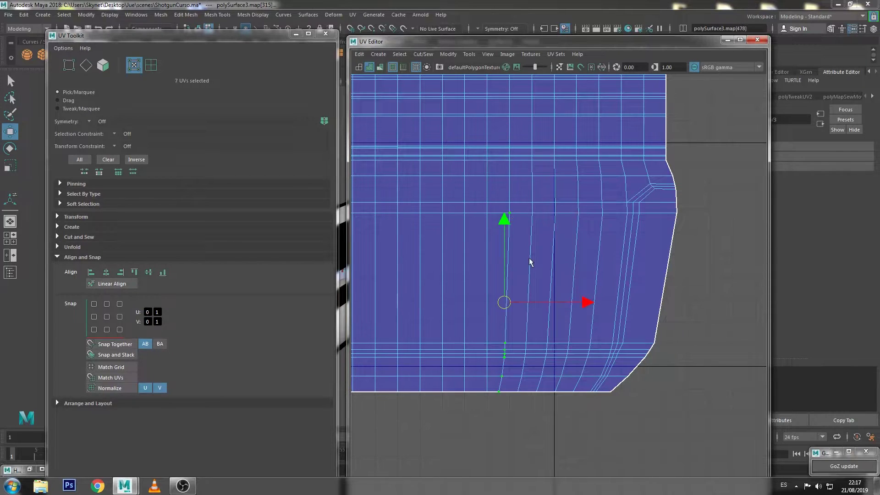
pyautogui.click(534, 215)
pyautogui.keyDown('shift'); pyautogui.click(518, 392); pyautogui.keyUp('shift')
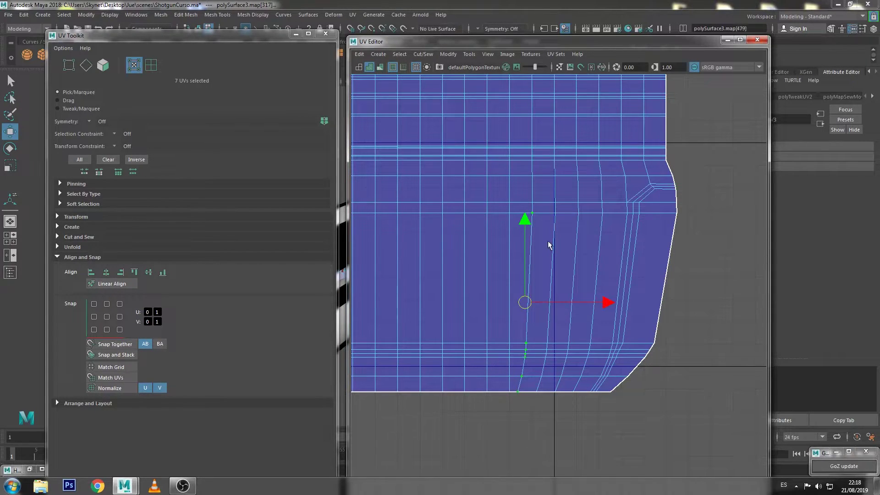
pyautogui.click(555, 214)
pyautogui.keyDown('shift'); pyautogui.click(538, 393); pyautogui.keyUp('shift')
pyautogui.hotkey('shift', 's')
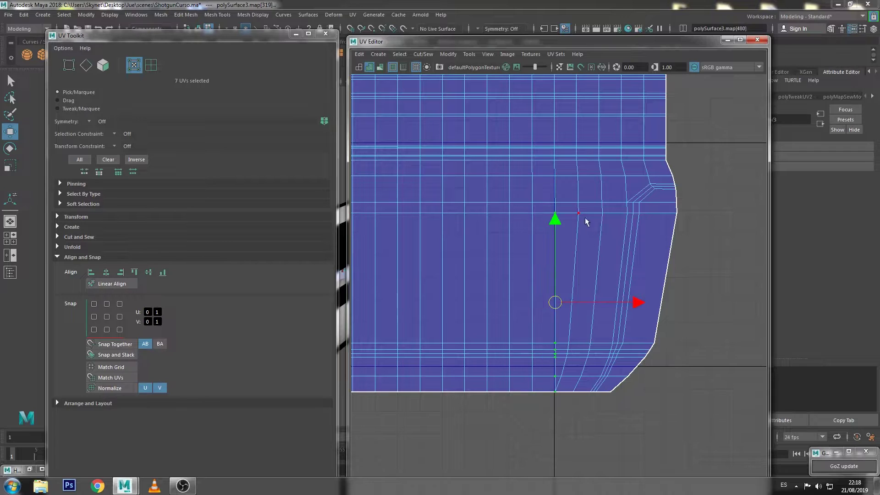
# - Select the next column's UVs and nudge the bottom-edge UV slightly left
pyautogui.click(579, 214)
pyautogui.moveTo(542, 136); pyautogui.dragTo(522, 433)
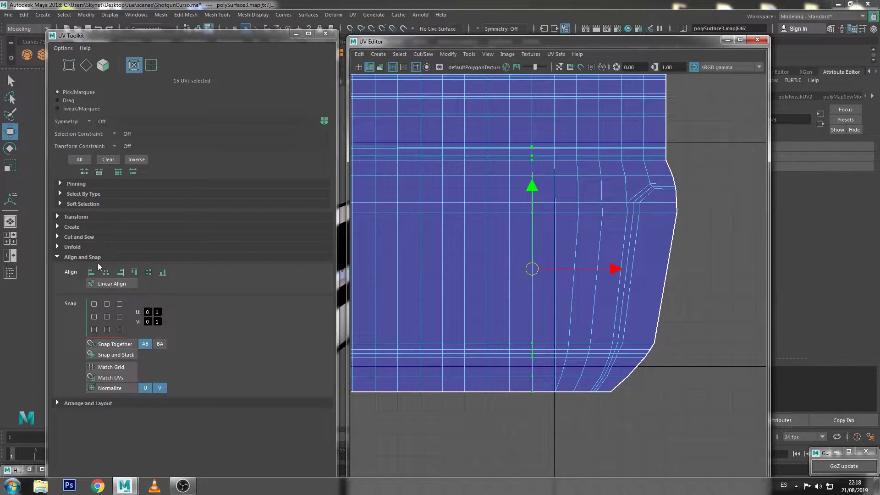
pyautogui.moveTo(569, 132); pyautogui.dragTo(541, 299)
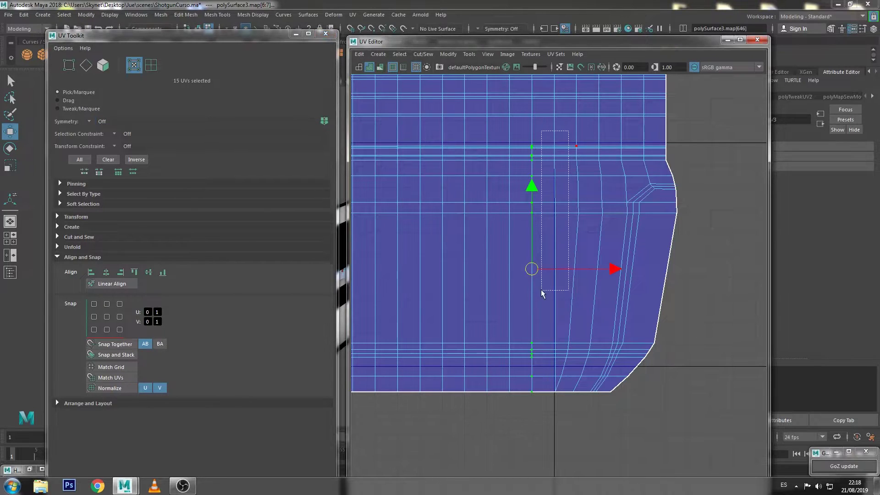
pyautogui.moveTo(558, 331); pyautogui.dragTo(545, 375)
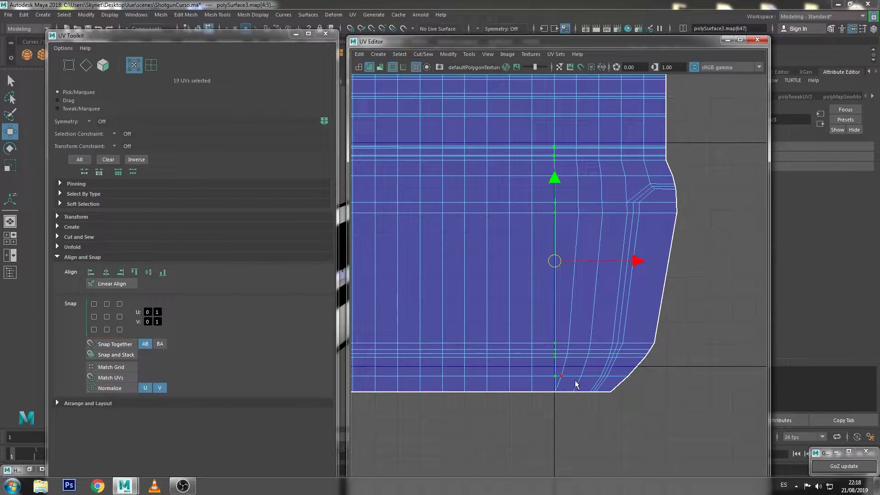
pyautogui.keyDown('alt'); pyautogui.moveTo(563, 375); pyautogui.dragTo(559, 301, button='middle'); pyautogui.keyUp('alt')
pyautogui.scroll(5, 558, 301)
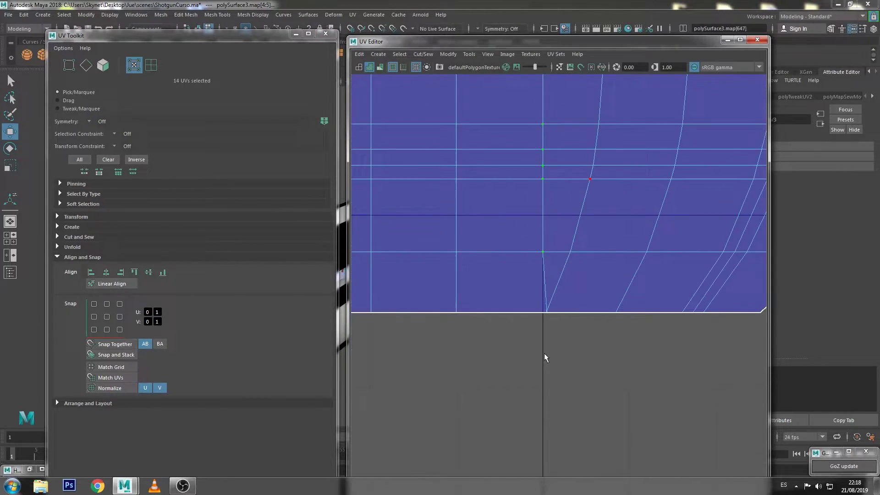
pyautogui.click(552, 314)
pyautogui.moveTo(610, 315); pyautogui.dragTo(606, 316)
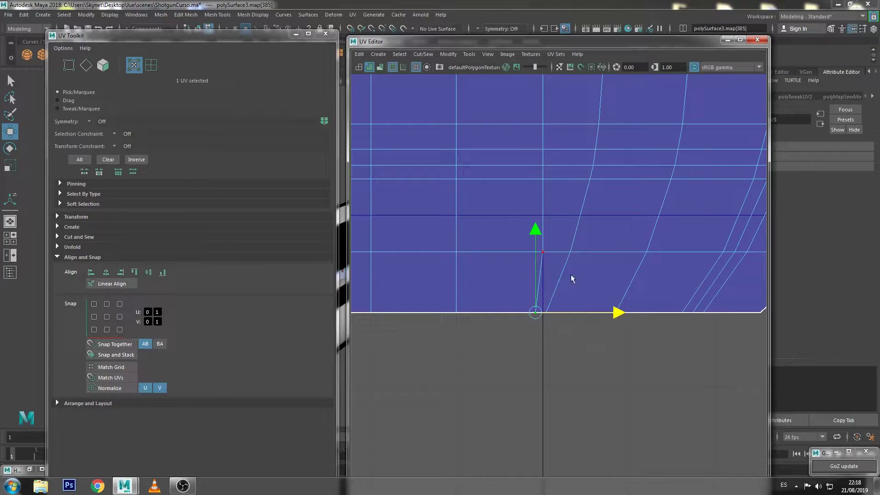
pyautogui.moveTo(549, 337); pyautogui.dragTo(549, 337)
pyautogui.scroll(-3, 560, 279)
# - Align the UVs of the vertical seam column, minus its top UV, to maximum U
pyautogui.keyDown('alt'); pyautogui.moveTo(568, 256); pyautogui.dragTo(564, 195, button='middle'); pyautogui.keyUp('alt')
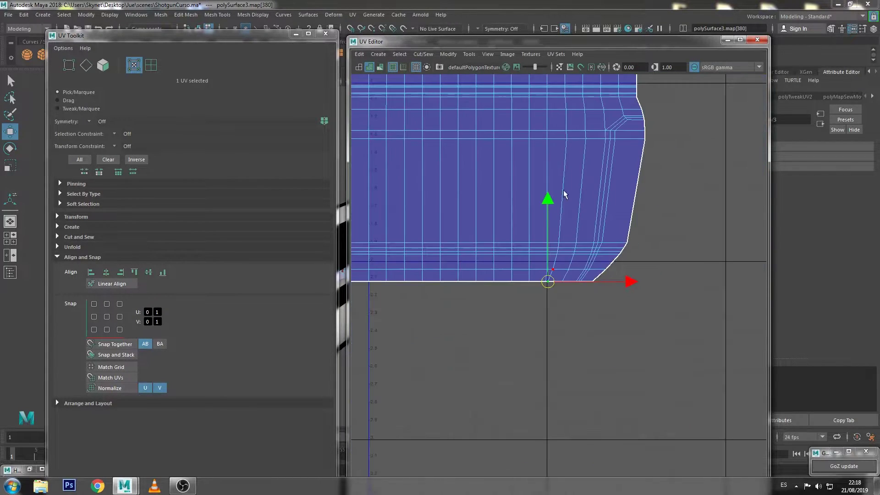
pyautogui.keyDown('shift'); pyautogui.moveTo(572, 85); pyautogui.dragTo(558, 163); pyautogui.keyUp('shift')
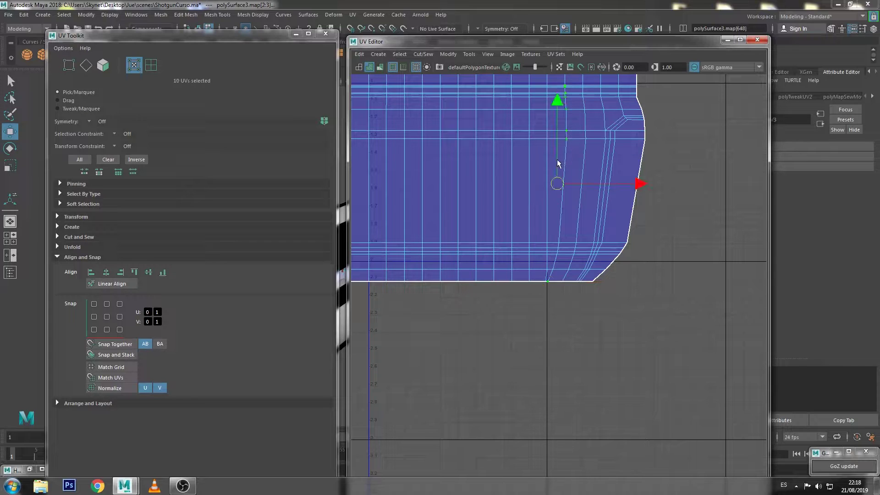
pyautogui.keyDown('alt'); pyautogui.moveTo(576, 105); pyautogui.dragTo(562, 181, button='middle'); pyautogui.keyUp('alt')
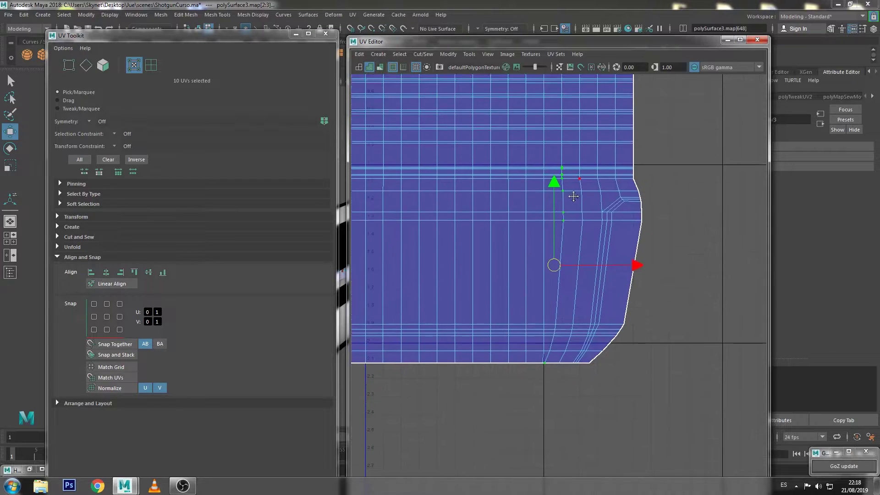
pyautogui.keyDown('ctrl'); pyautogui.click(565, 175); pyautogui.keyUp('ctrl')
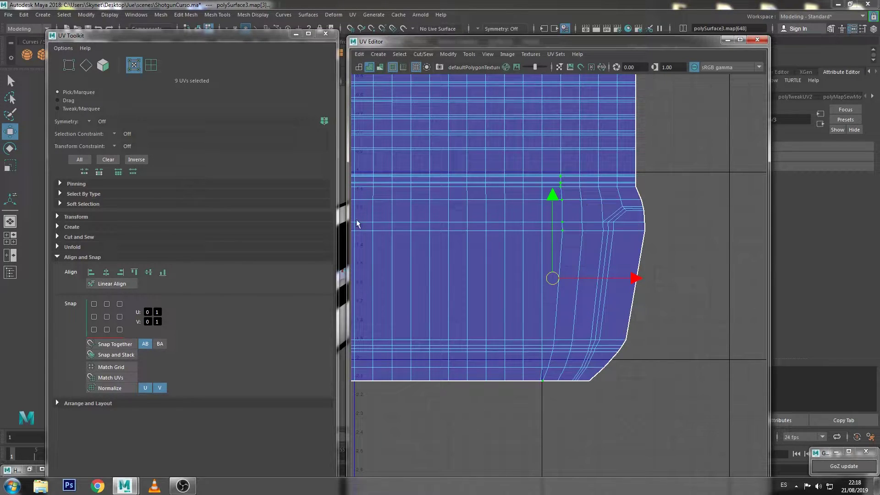
pyautogui.click(120, 273)
pyautogui.scroll(1, 484, 183)
pyautogui.scroll(1, 565, 350)
pyautogui.scroll(2, 564, 342)
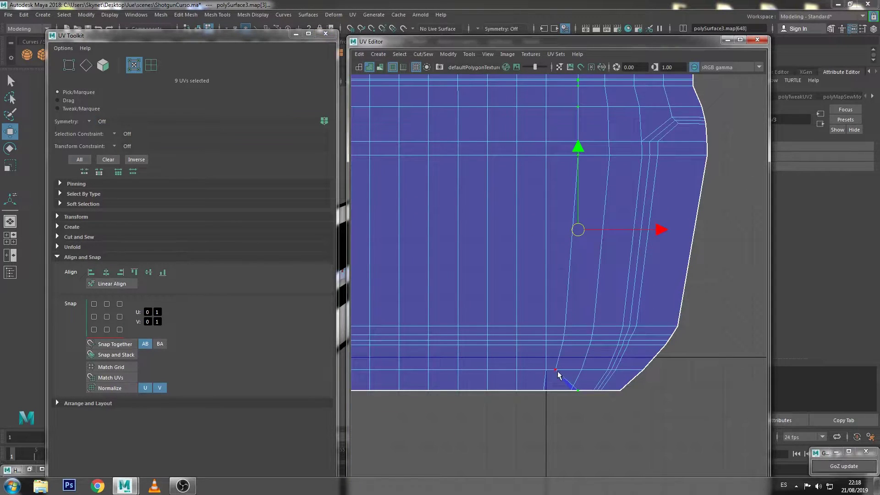
# - Extend the column selection down to the bottom and up to its top UV
pyautogui.keyDown('shift'); pyautogui.click(570, 351); pyautogui.keyUp('shift')
pyautogui.keyDown('alt'); pyautogui.moveTo(571, 350); pyautogui.dragTo(571, 381, button='middle'); pyautogui.keyUp('alt')
pyautogui.moveTo(571, 335); pyautogui.dragTo(558, 388)
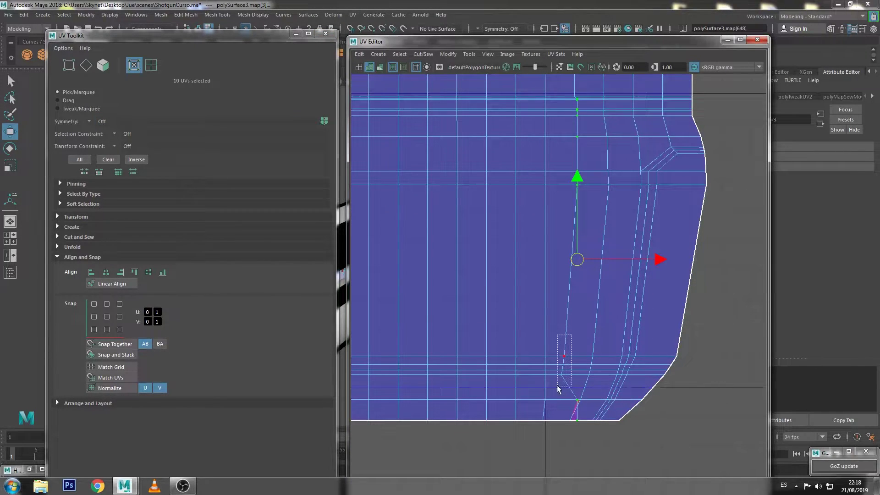
pyautogui.scroll(1, 581, 275)
pyautogui.scroll(1, 578, 151)
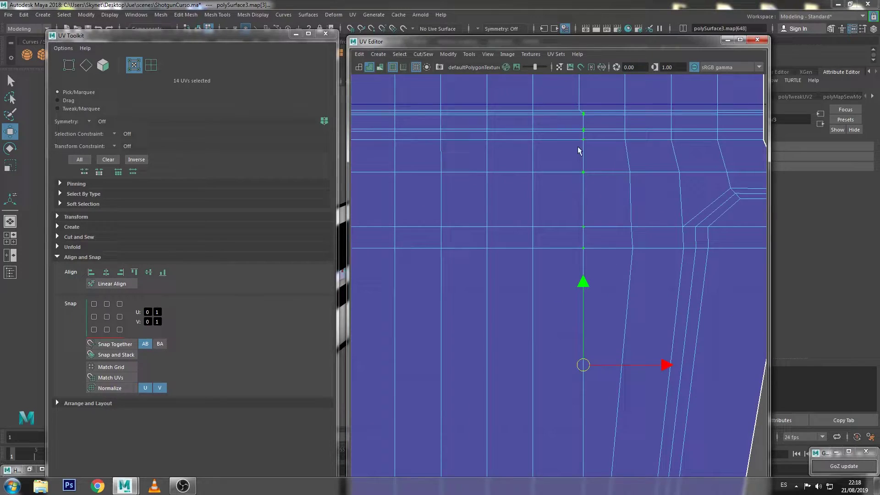
pyautogui.keyDown('shift'); pyautogui.click(577, 111); pyautogui.keyUp('shift')
pyautogui.scroll(-2, 580, 210)
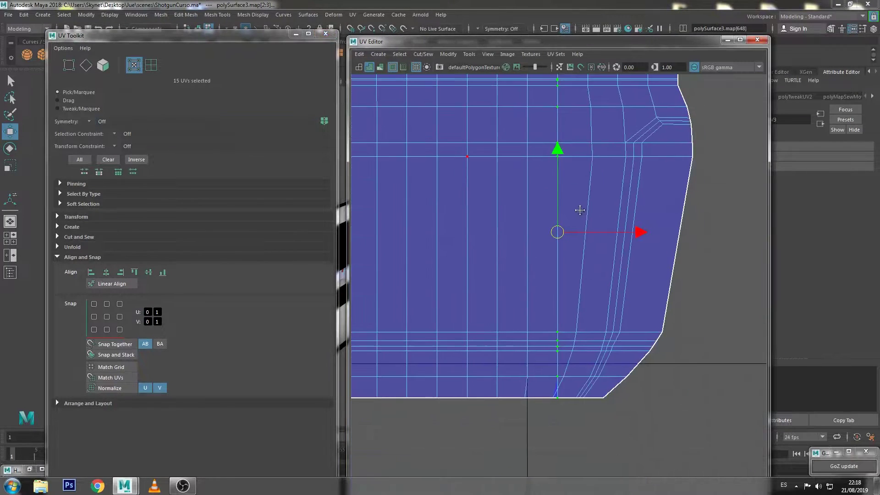
pyautogui.click(577, 332)
pyautogui.click(556, 395)
# - Select the whole next vertical column with its top UV and align it to maximum U
pyautogui.keyDown('alt'); pyautogui.moveTo(592, 185); pyautogui.dragTo(593, 264, button='middle'); pyautogui.keyUp('alt')
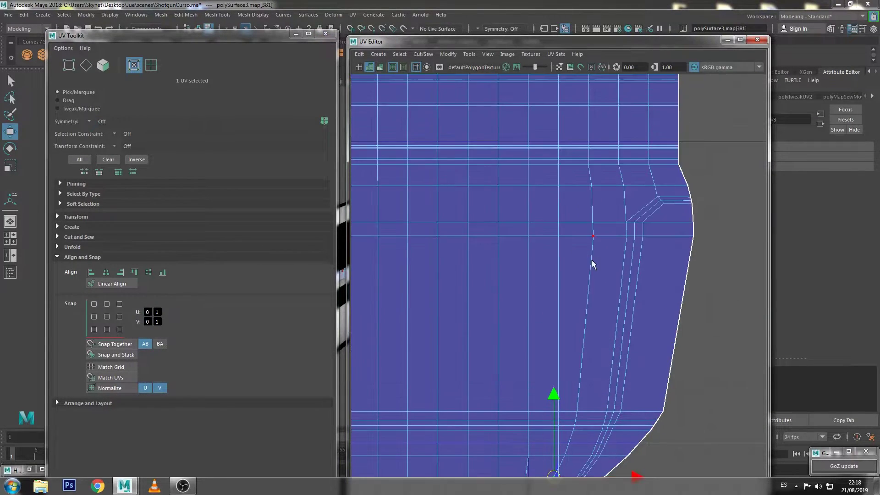
pyautogui.keyDown('ctrl'); pyautogui.doubleClick(589, 166); pyautogui.keyUp('ctrl')
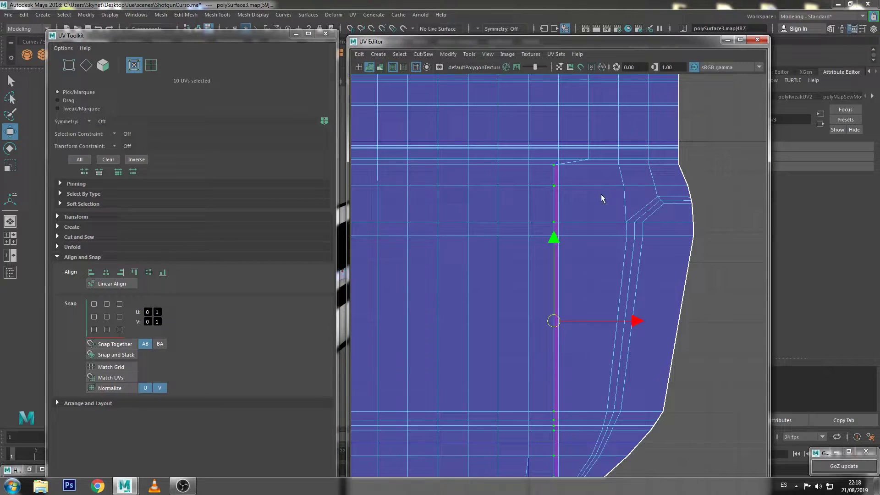
pyautogui.keyDown('shift'); pyautogui.click(590, 160); pyautogui.keyUp('shift')
pyautogui.click(121, 272)
pyautogui.scroll(-2, 588, 237)
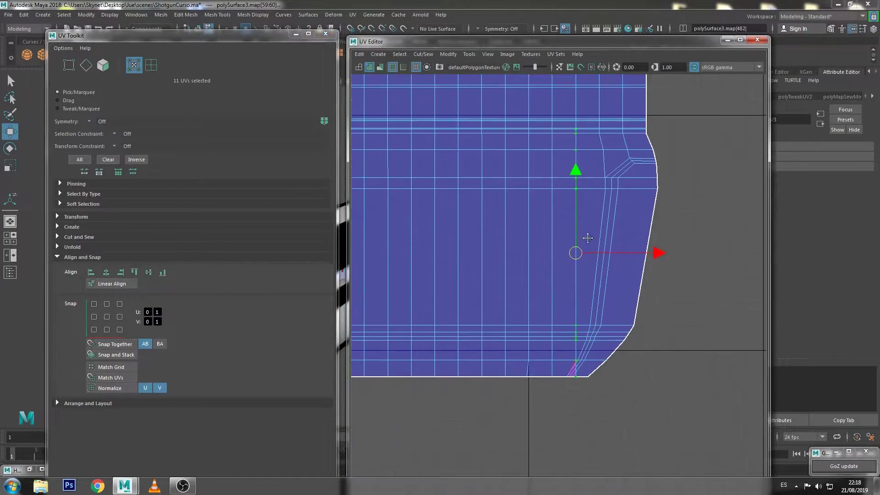
pyautogui.scroll(1, 588, 238)
# - Straighten the shell's right border UVs to minimum U, then select the whole shell
pyautogui.click(656, 124)
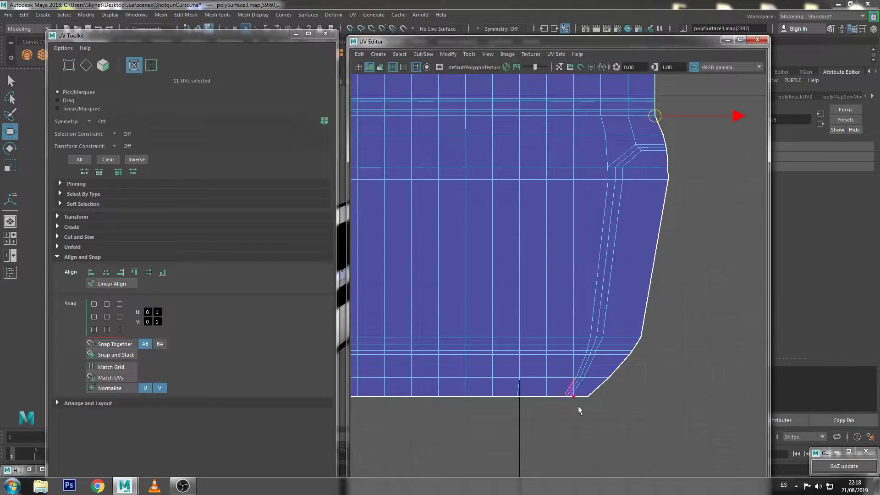
pyautogui.keyDown('shift'); pyautogui.click(588, 397); pyautogui.keyUp('shift')
pyautogui.press('g')
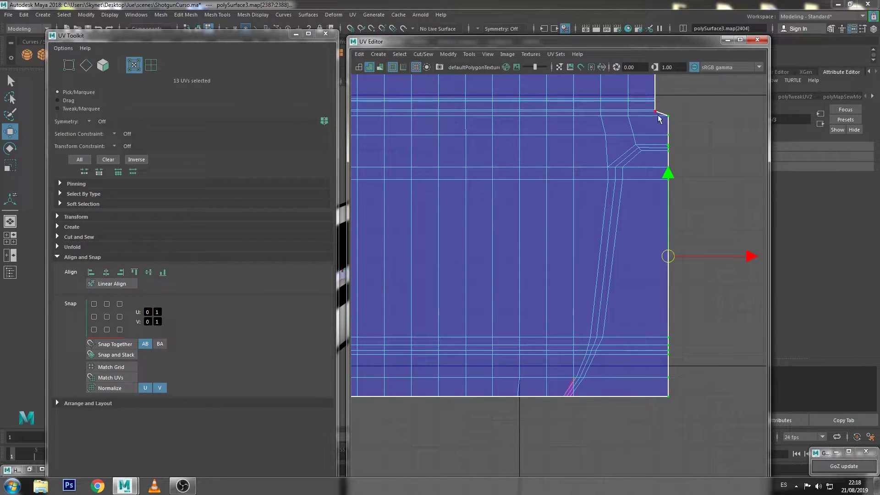
pyautogui.keyDown('shift'); pyautogui.click(641, 150); pyautogui.keyUp('shift')
pyautogui.click(91, 273)
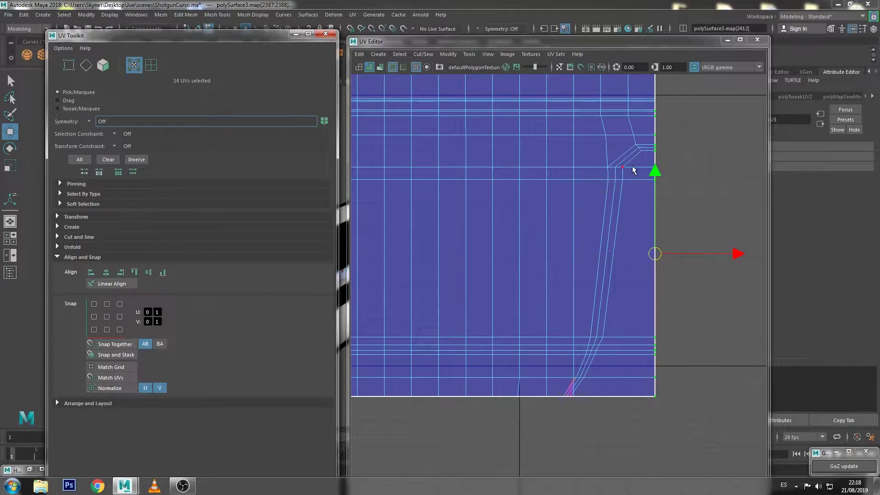
pyautogui.click(624, 169)
pyautogui.doubleClick(572, 397)
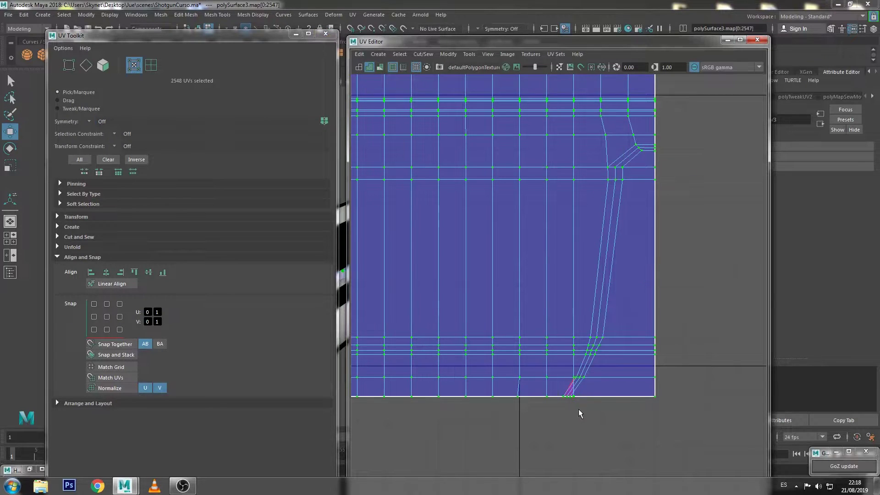
# - Frame the shell and align a run of seam edges to maximum U
pyautogui.press('f')
pyautogui.press('F10')
pyautogui.doubleClick(587, 265)
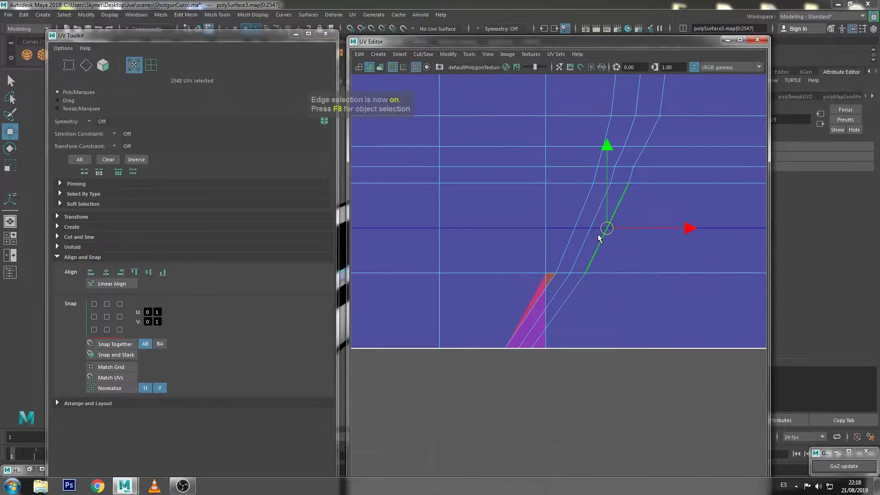
pyautogui.scroll(-3, 618, 177)
pyautogui.scroll(-3, 641, 143)
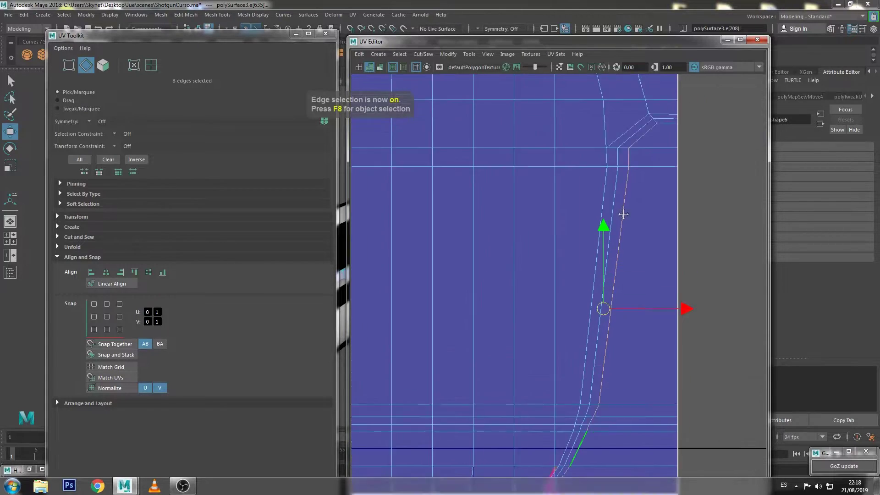
pyautogui.click(121, 272)
# - Select the curved edge line toward the notched corner and repeat the alignment to straighten it
pyautogui.doubleClick(617, 208)
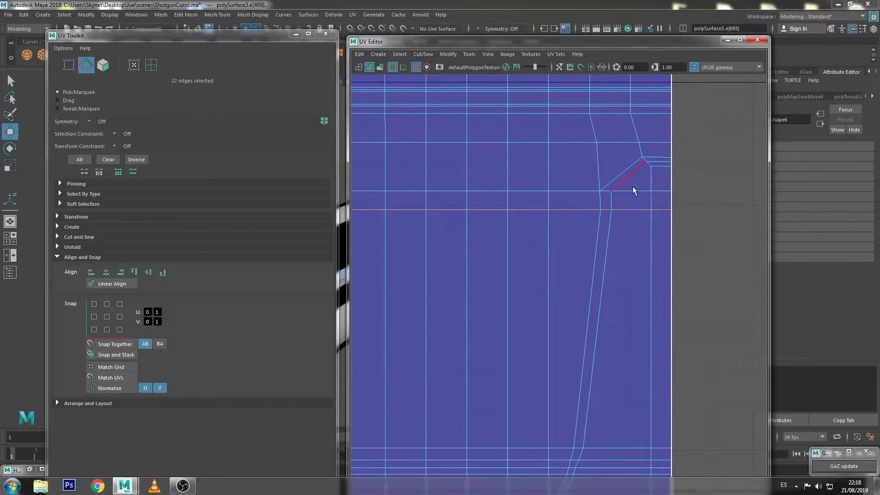
pyautogui.click(612, 202)
pyautogui.scroll(-2, 614, 230)
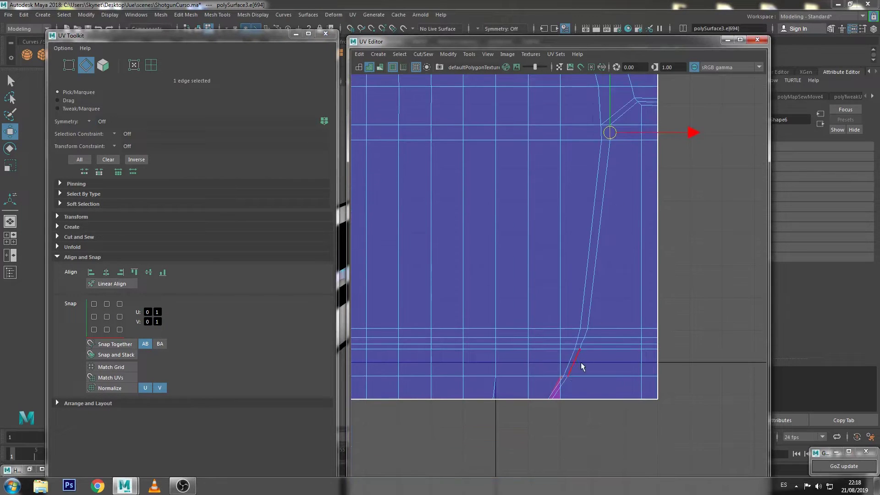
pyautogui.doubleClick(568, 385)
pyautogui.press('g')
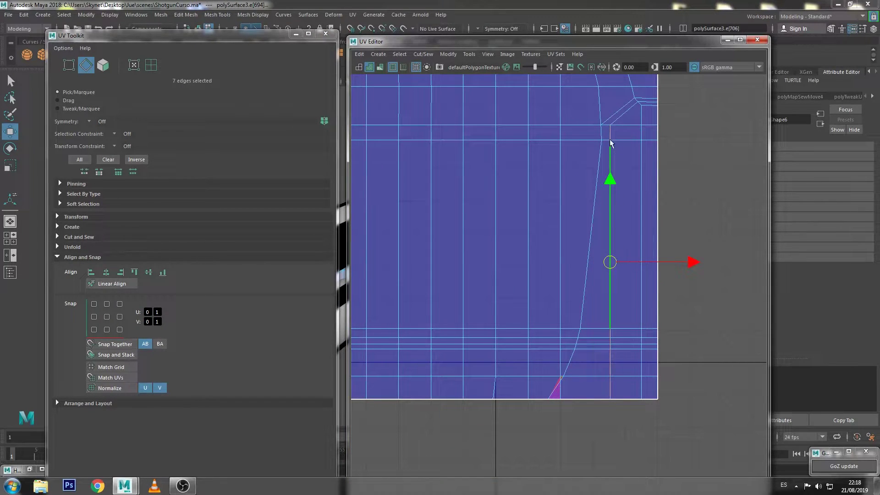
pyautogui.doubleClick(555, 392)
pyautogui.press('g')
pyautogui.keyDown('alt'); pyautogui.moveTo(601, 177); pyautogui.dragTo(597, 275, button='middle'); pyautogui.keyUp('alt')
# - Back in UV mode, level the right-edge corner UV and notch corner UV horizontally
pyautogui.moveTo(588, 196); pyautogui.dragTo(644, 176, button='right')
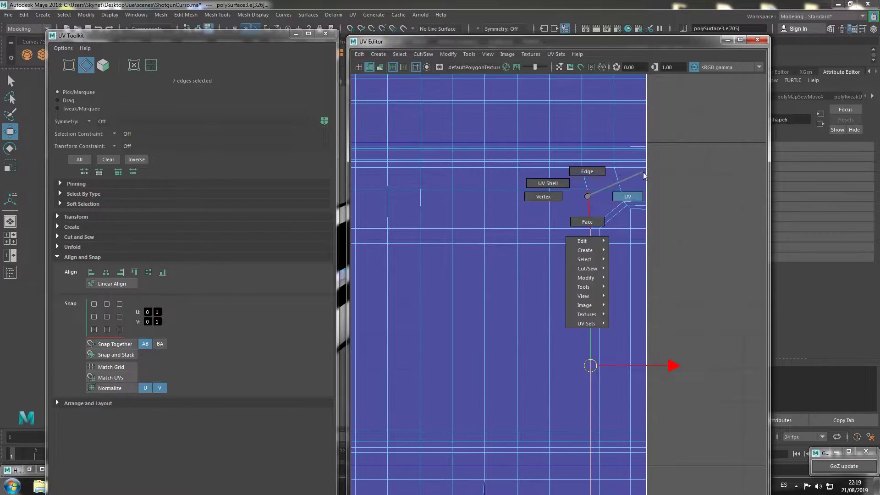
pyautogui.moveTo(650, 220); pyautogui.dragTo(630, 188)
pyautogui.scroll(3, 647, 198)
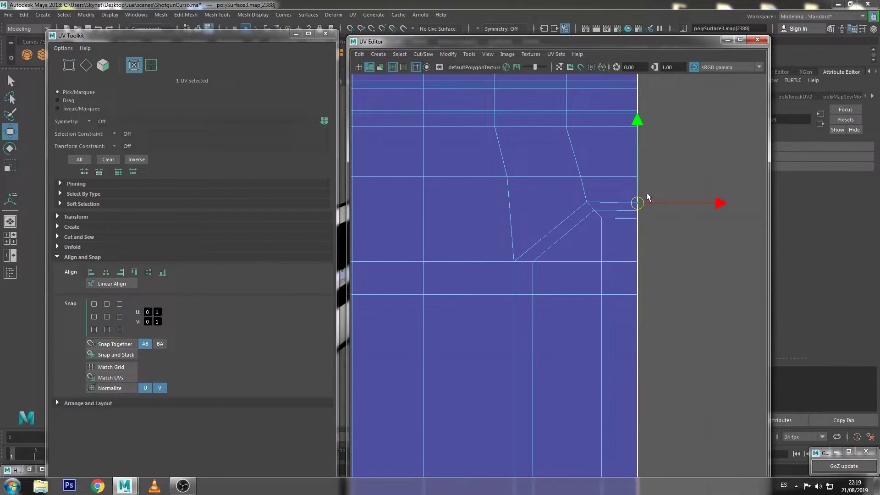
pyautogui.keyDown('shift'); pyautogui.click(587, 204); pyautogui.keyUp('shift')
pyautogui.click(134, 271)
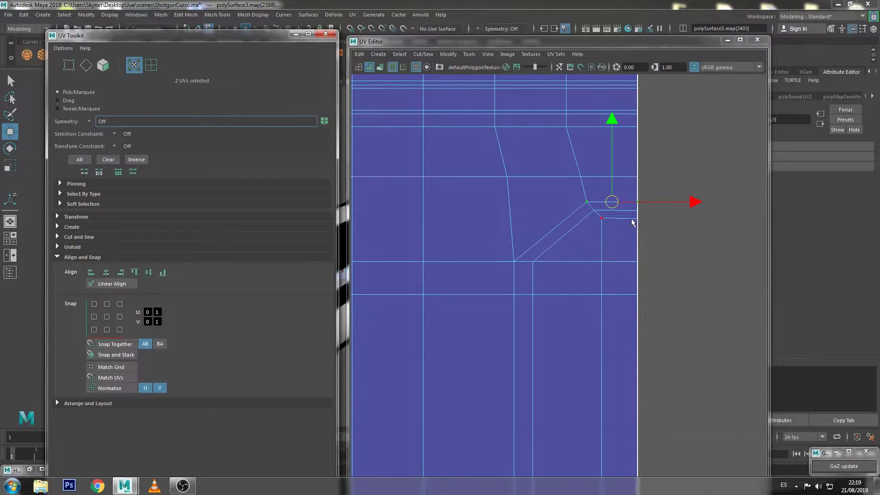
# - Select the remaining right-edge and notch corner UVs to tidy the step, then deselect all
pyautogui.moveTo(633, 223); pyautogui.dragTo(641, 198)
pyautogui.keyDown('shift'); pyautogui.click(602, 214); pyautogui.keyUp('shift')
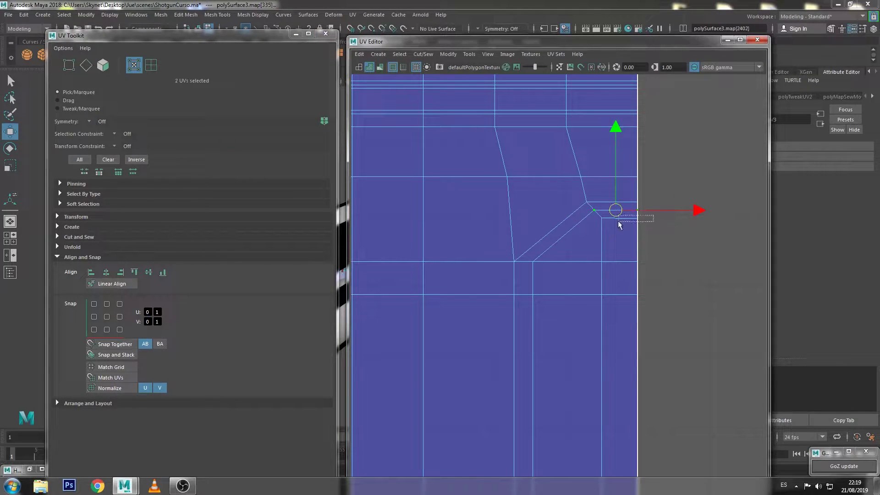
pyautogui.scroll(-2, 518, 243)
pyautogui.scroll(-2, 518, 243)
pyautogui.scroll(-2, 544, 277)
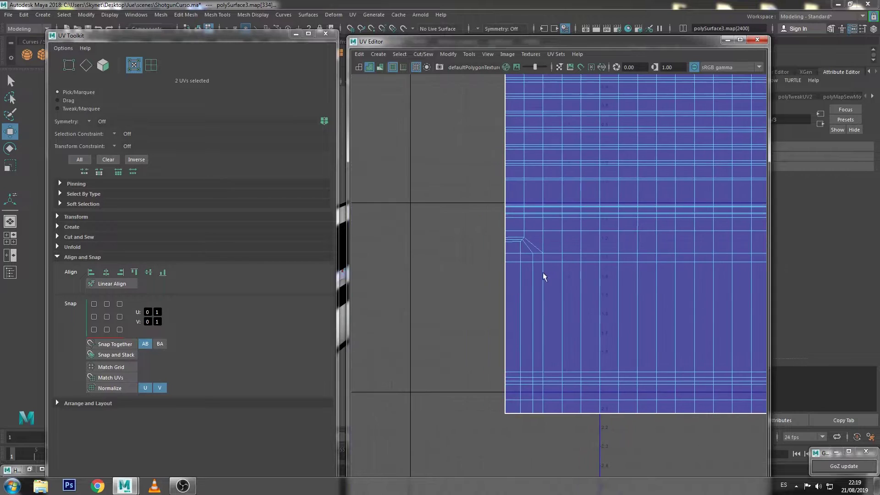
pyautogui.scroll(3, 528, 238)
pyautogui.scroll(3, 524, 246)
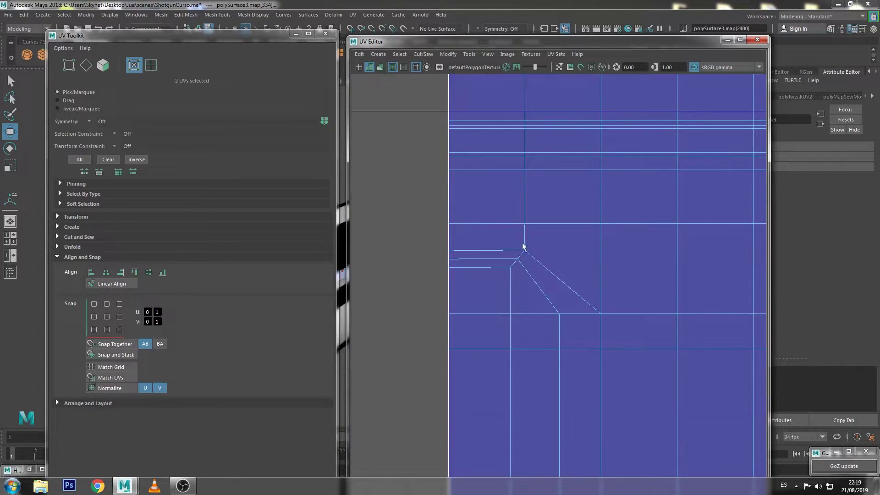
pyautogui.moveTo(522, 247)
pyautogui.mouseDown()
pyautogui.moveTo(468, 261)
pyautogui.moveTo(428, 296)
pyautogui.mouseUp()
pyautogui.keyDown('shift'); pyautogui.click(453, 260); pyautogui.keyUp('shift')
pyautogui.click(407, 291)
pyautogui.scroll(-3, 489, 325)
pyautogui.scroll(-3, 581, 306)
# - Frame the barrel shell's right edge and straighten its seam UV column with Align
pyautogui.scroll(-2, 581, 306)
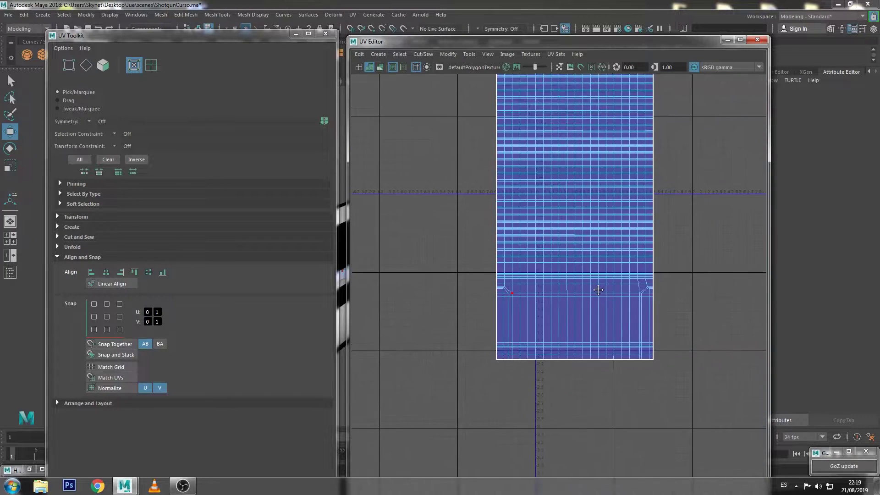
pyautogui.keyDown('alt'); pyautogui.moveTo(581, 293); pyautogui.dragTo(573, 261, button='middle'); pyautogui.keyUp('alt')
pyautogui.moveTo(574, 264)
pyautogui.keyDown('alt'); pyautogui.mouseDown(button='right')
pyautogui.moveTo(626, 351)
pyautogui.moveTo(787, 319)
pyautogui.mouseUp(button='right'); pyautogui.keyUp('alt')
pyautogui.keyDown('alt'); pyautogui.moveTo(606, 307); pyautogui.dragTo(553, 307, button='middle'); pyautogui.keyUp('alt')
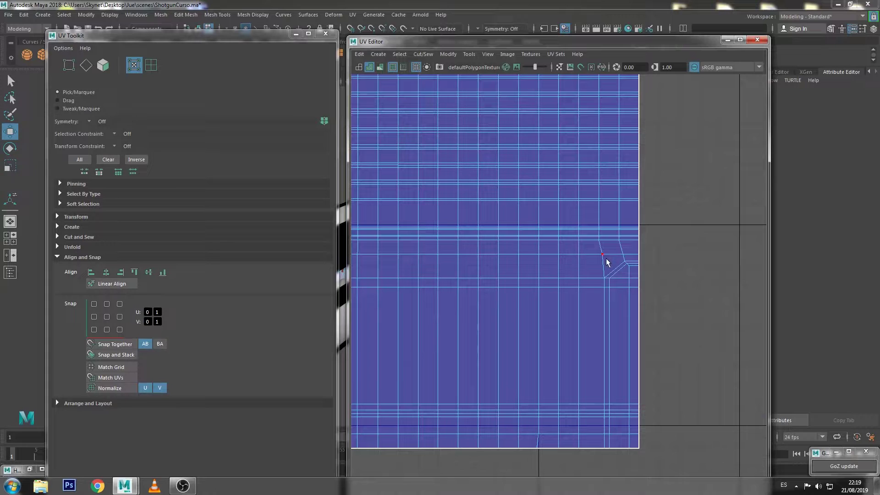
pyautogui.moveTo(598, 298); pyautogui.dragTo(579, 466)
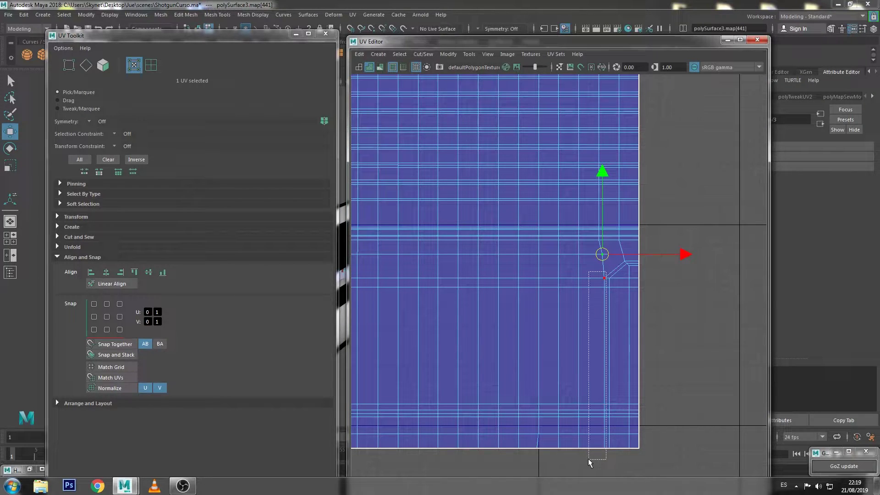
pyautogui.click(87, 282)
# - Select more of the barrel's seam UVs and line them up in a straight column
pyautogui.moveTo(559, 393); pyautogui.dragTo(535, 456)
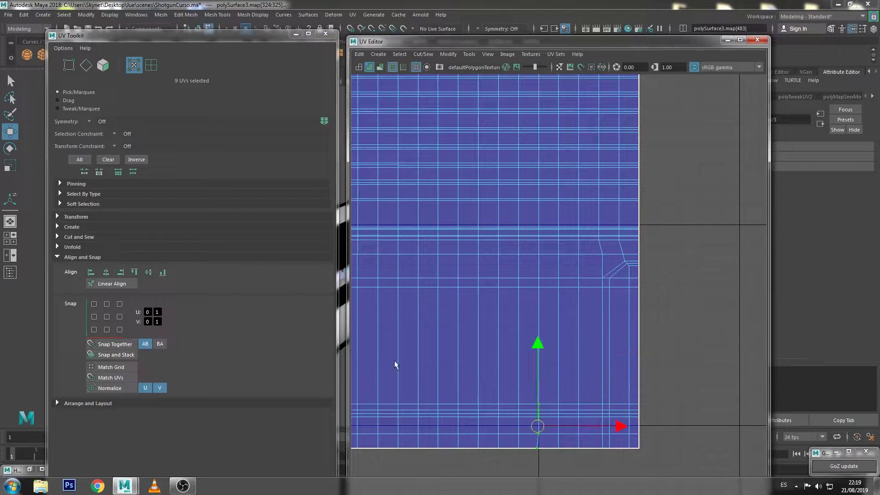
pyautogui.click(686, 268)
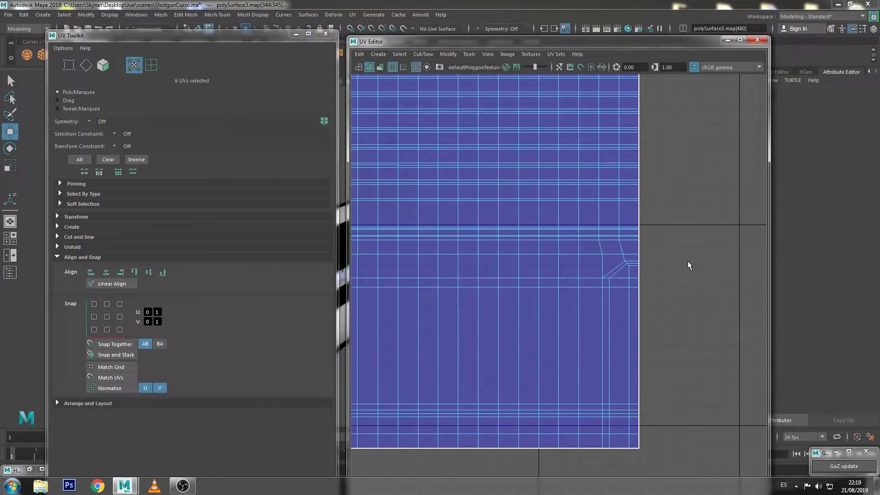
pyautogui.click(602, 254)
pyautogui.hotkey('ctrl', 'shift', 'a')
pyautogui.press('q')
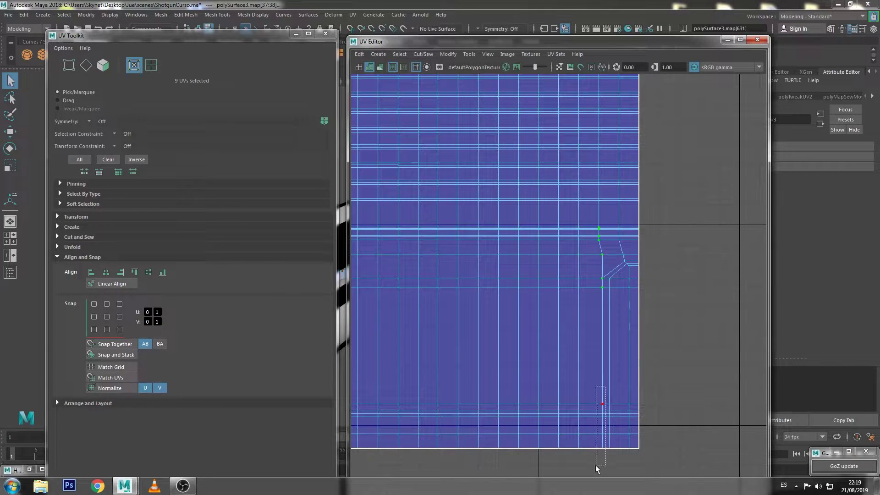
pyautogui.click(91, 273)
pyautogui.click(653, 261)
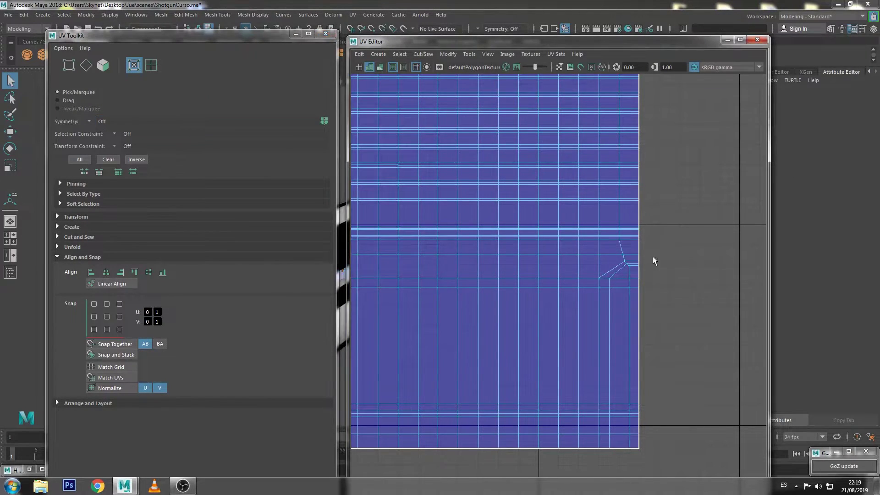
pyautogui.click(623, 255)
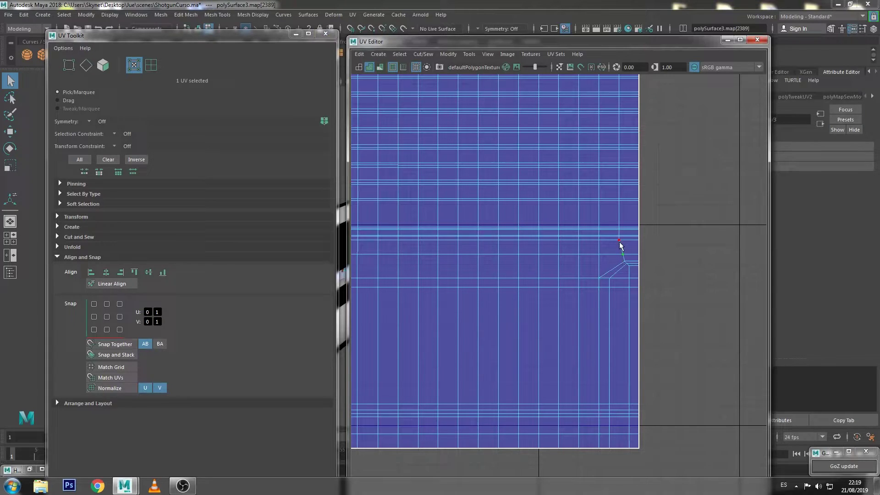
pyautogui.click(673, 262)
# - Select the eleven right-column UVs and nudge them slightly left toward the notch
pyautogui.scroll(-1, 673, 262)
pyautogui.scroll(-2, 672, 259)
pyautogui.scroll(-1, 671, 256)
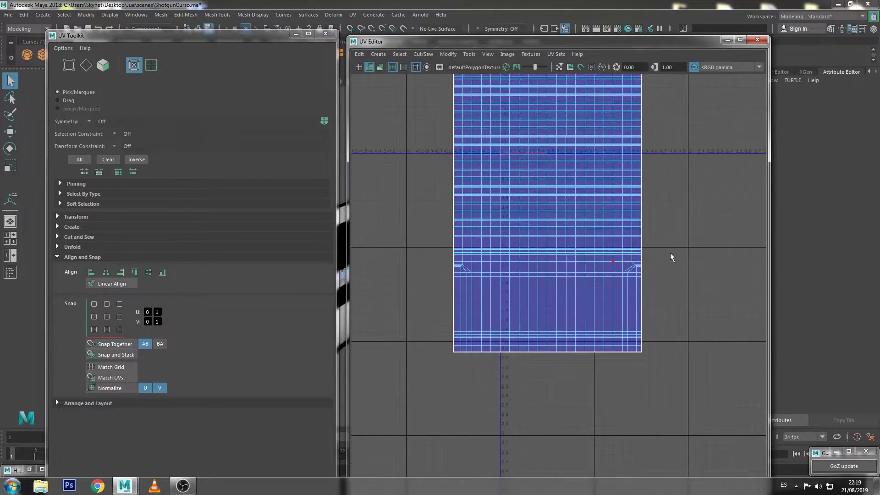
pyautogui.scroll(3, 673, 246)
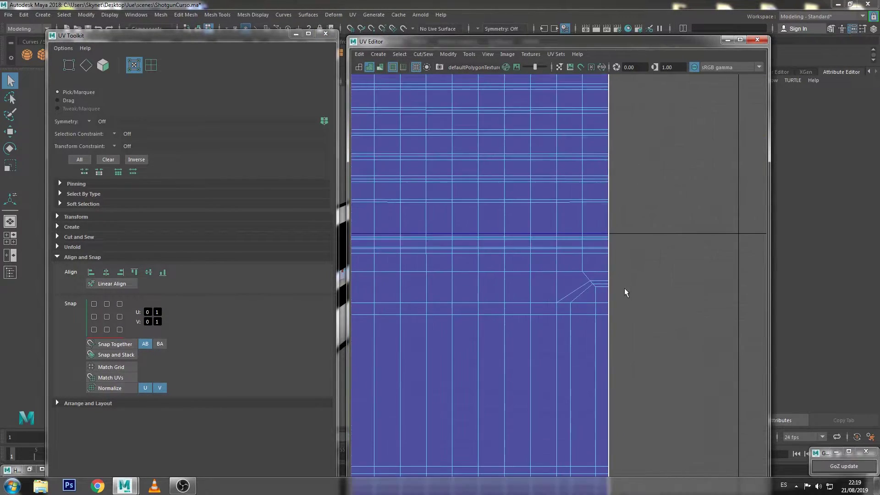
pyautogui.moveTo(602, 275); pyautogui.dragTo(586, 479)
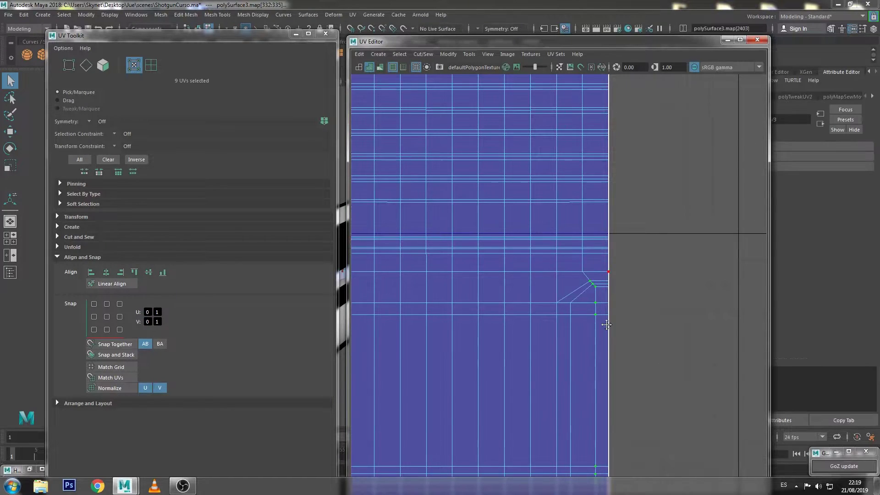
pyautogui.keyDown('alt'); pyautogui.moveTo(605, 354); pyautogui.dragTo(601, 258, button='middle'); pyautogui.keyUp('alt')
pyautogui.keyDown('shift'); pyautogui.moveTo(586, 396); pyautogui.dragTo(587, 457); pyautogui.keyUp('shift')
pyautogui.press('w')
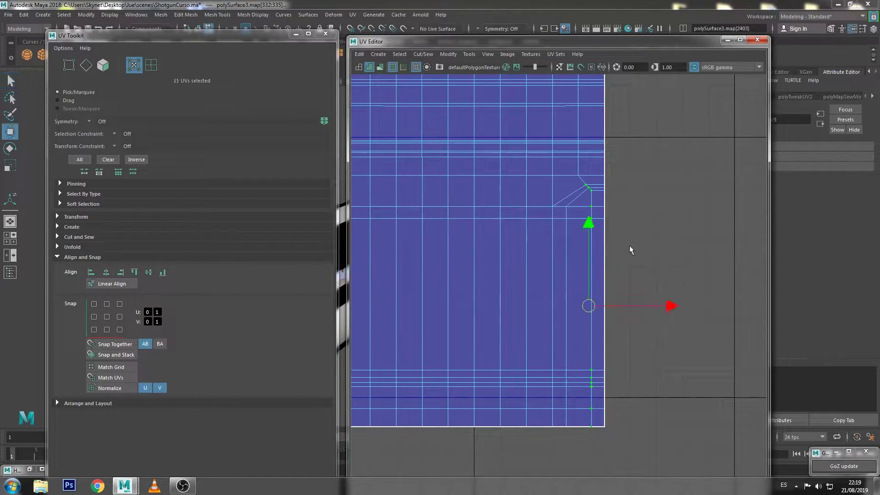
pyautogui.moveTo(670, 307); pyautogui.dragTo(664, 307)
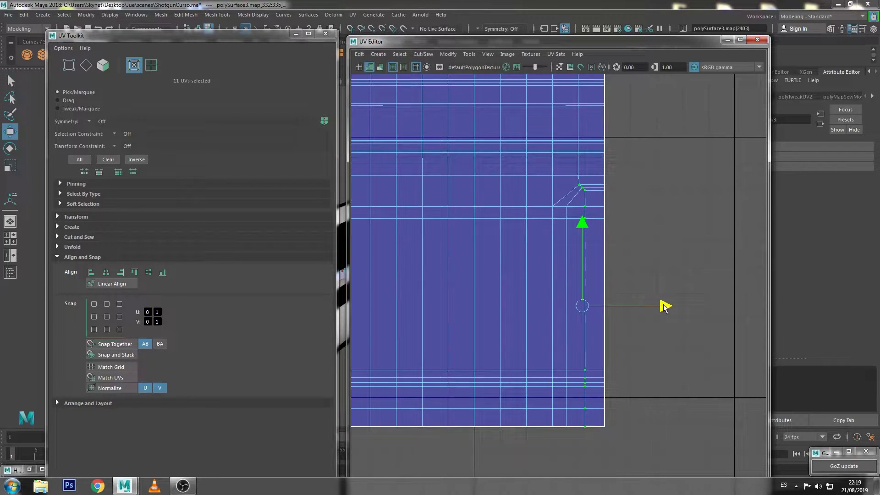
pyautogui.click(617, 213)
pyautogui.scroll(-3, 617, 212)
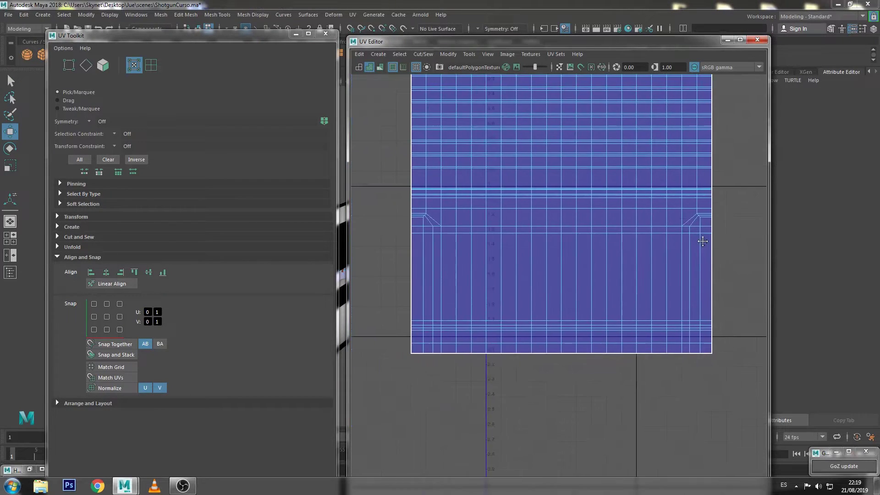
pyautogui.keyDown('alt'); pyautogui.moveTo(700, 236); pyautogui.dragTo(677, 251, button='middle'); pyautogui.keyUp('alt')
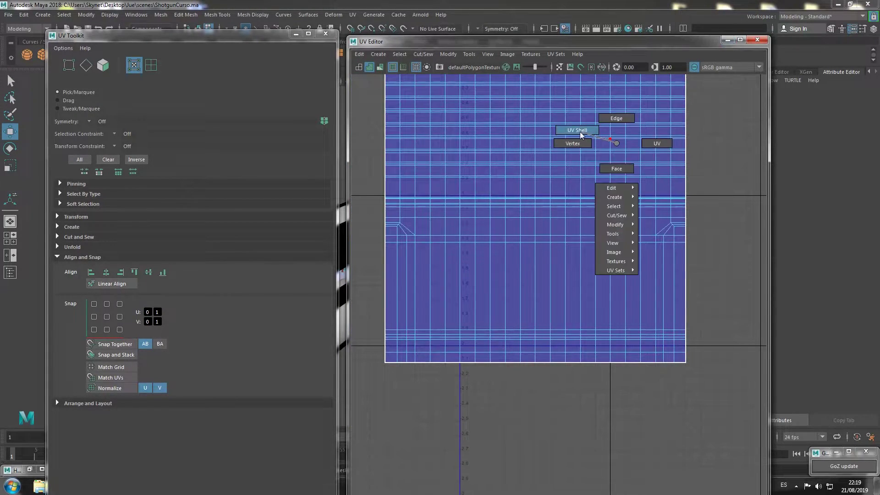
# - Select the barrel's UV shell in UV Shell mode and scale it narrower
pyautogui.moveTo(619, 146); pyautogui.dragTo(601, 137, button='right')
pyautogui.click(601, 137)
pyautogui.press('f')
pyautogui.click(636, 201)
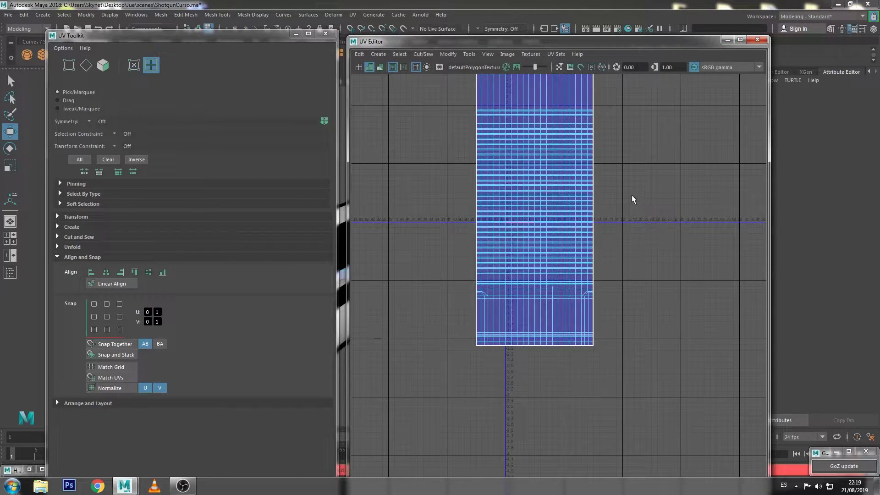
# - Reselect the whole barrel shell and frame it at the UV origin in the 0–1 range
pyautogui.moveTo(632, 195); pyautogui.dragTo(585, 189, button='right')
pyautogui.click(534, 208)
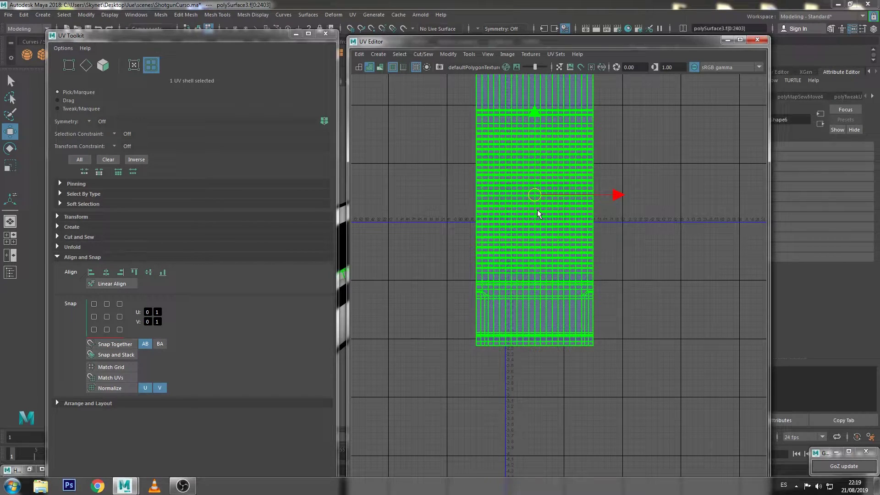
pyautogui.scroll(-5, 537, 210)
pyautogui.press('f')
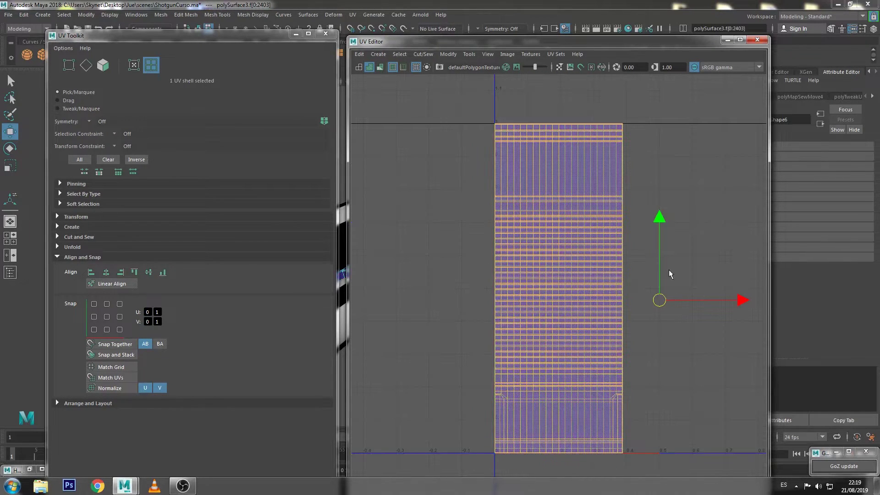
pyautogui.click(652, 181)
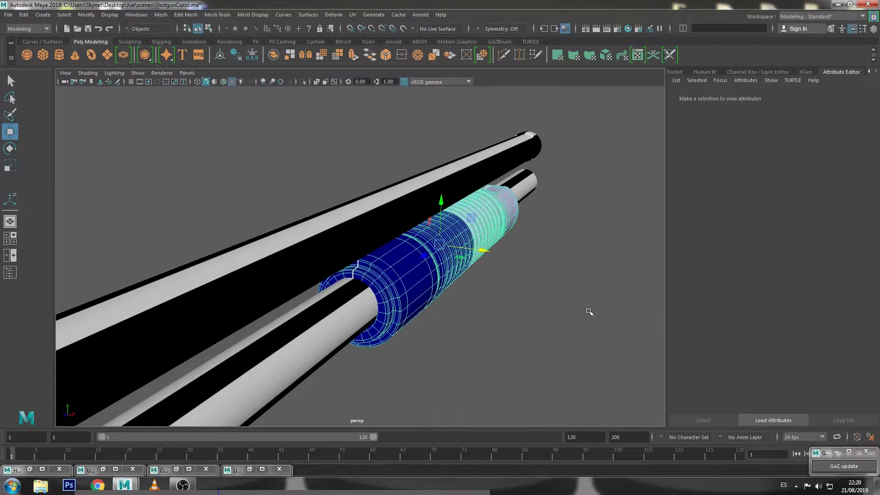
# - Assign the existing aiStandardSurface1 material to the ribbed barrel
pyautogui.press('q')
pyautogui.click(589, 312)
pyautogui.keyDown('alt'); pyautogui.moveTo(590, 312); pyautogui.dragTo(515, 304); pyautogui.keyUp('alt')
pyautogui.scroll(-3, 463, 291)
pyautogui.scroll(8, 456, 275)
pyautogui.scroll(-3, 451, 374)
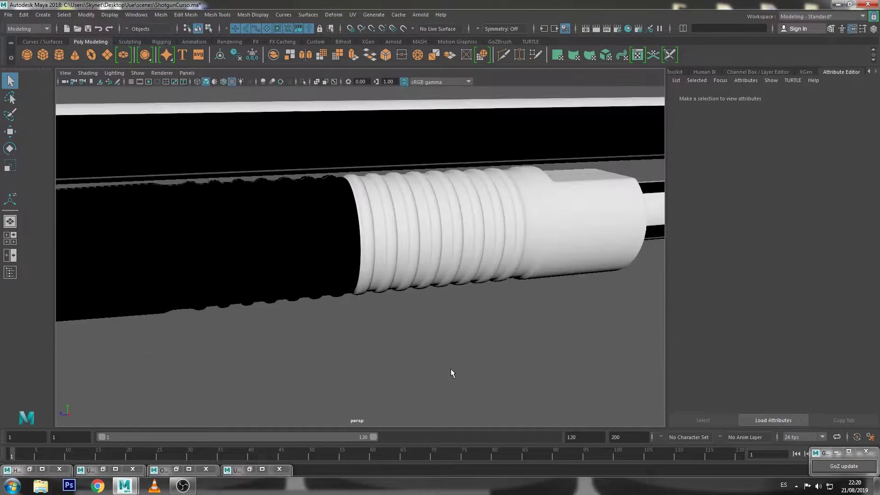
pyautogui.scroll(-3, 454, 364)
pyautogui.scroll(-3, 457, 355)
pyautogui.scroll(2, 419, 255)
pyautogui.click(414, 246)
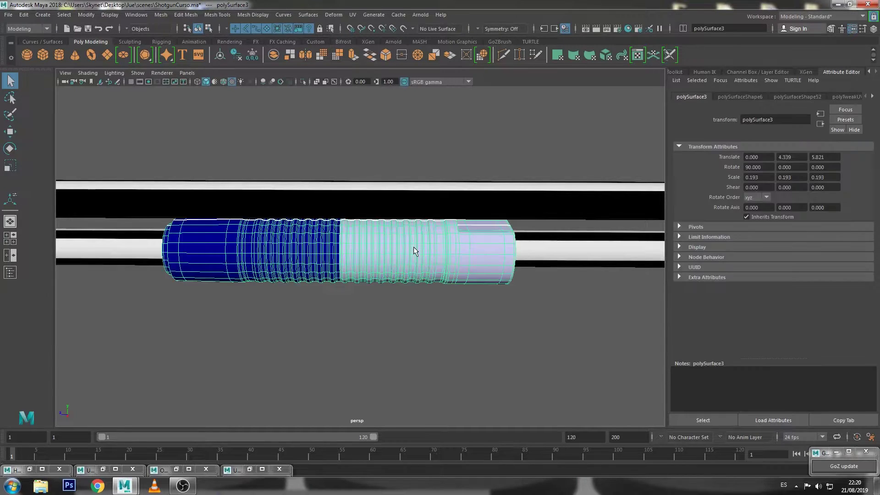
pyautogui.moveTo(406, 221); pyautogui.dragTo(433, 475, button='right')
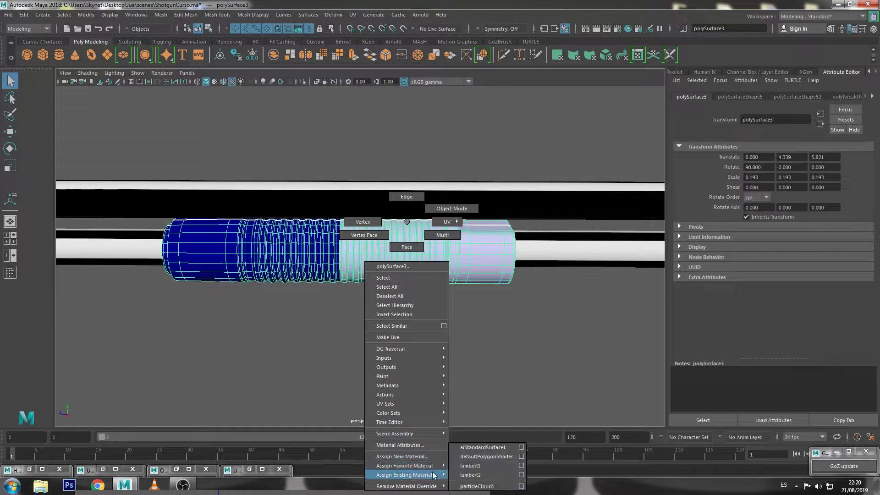
pyautogui.click(483, 447)
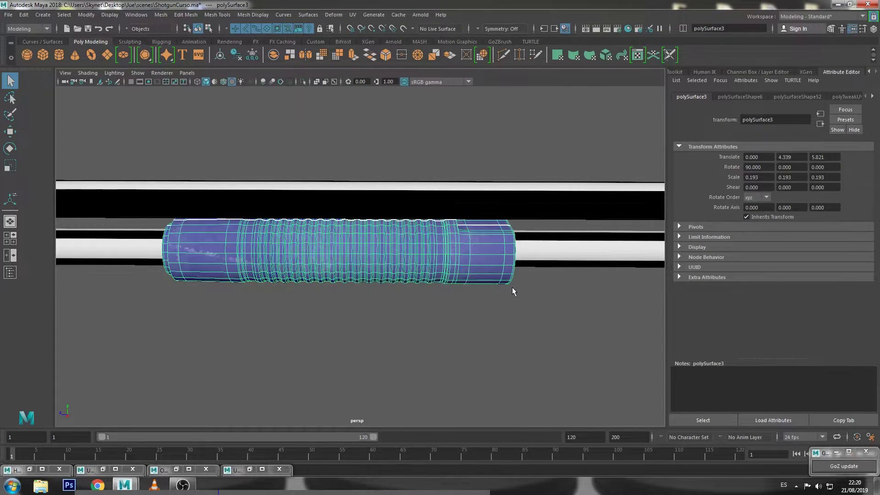
# - Inspect the textured barrel from several sides, then isolate it in the persp view
pyautogui.click(467, 320)
pyautogui.keyDown('alt'); pyautogui.moveTo(467, 320); pyautogui.dragTo(507, 329); pyautogui.keyUp('alt')
pyautogui.scroll(4, 399, 319)
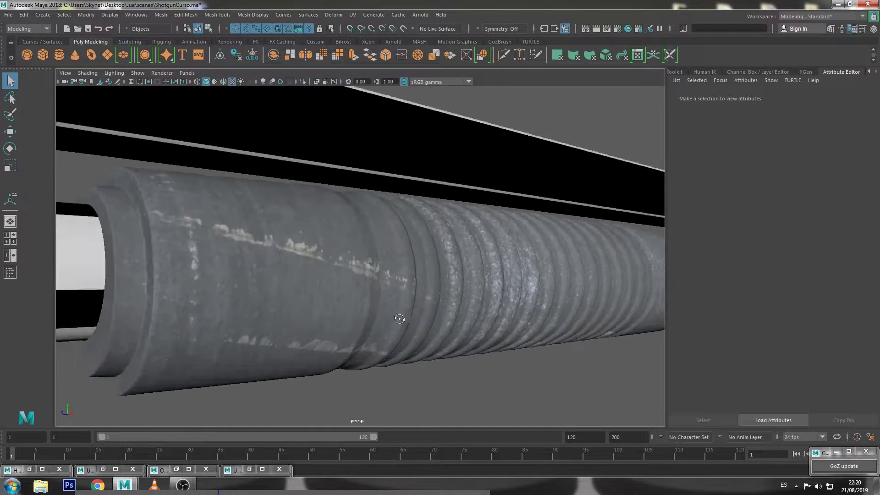
pyautogui.moveTo(400, 318)
pyautogui.keyDown('alt'); pyautogui.mouseDown()
pyautogui.moveTo(530, 299)
pyautogui.moveTo(403, 314)
pyautogui.moveTo(485, 339)
pyautogui.mouseUp(); pyautogui.keyUp('alt')
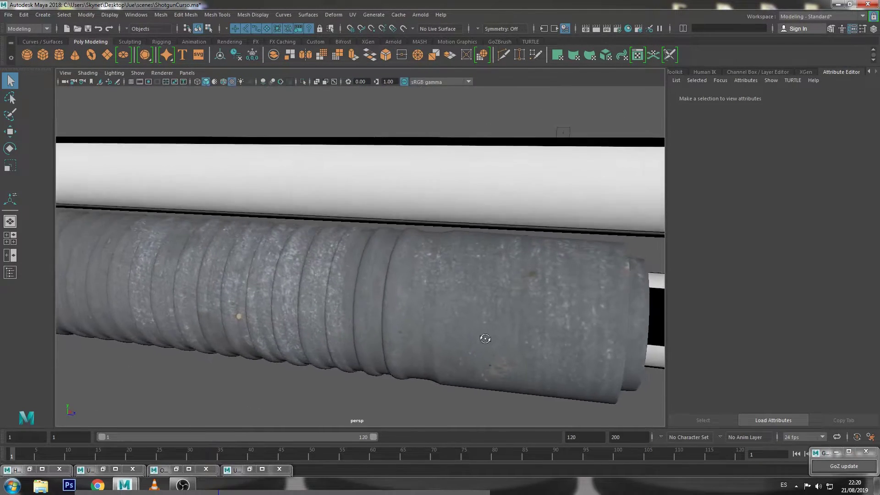
pyautogui.scroll(-4, 485, 339)
pyautogui.scroll(3, 358, 257)
pyautogui.moveTo(281, 246)
pyautogui.keyDown('alt'); pyautogui.mouseDown()
pyautogui.moveTo(364, 285)
pyautogui.moveTo(220, 290)
pyautogui.moveTo(513, 236)
pyautogui.moveTo(428, 228)
pyautogui.moveTo(463, 247)
pyautogui.moveTo(560, 269)
pyautogui.moveTo(403, 205)
pyautogui.moveTo(307, 262)
pyautogui.moveTo(404, 240)
pyautogui.moveTo(408, 228)
pyautogui.mouseUp(); pyautogui.keyUp('alt')
pyautogui.click(328, 190)
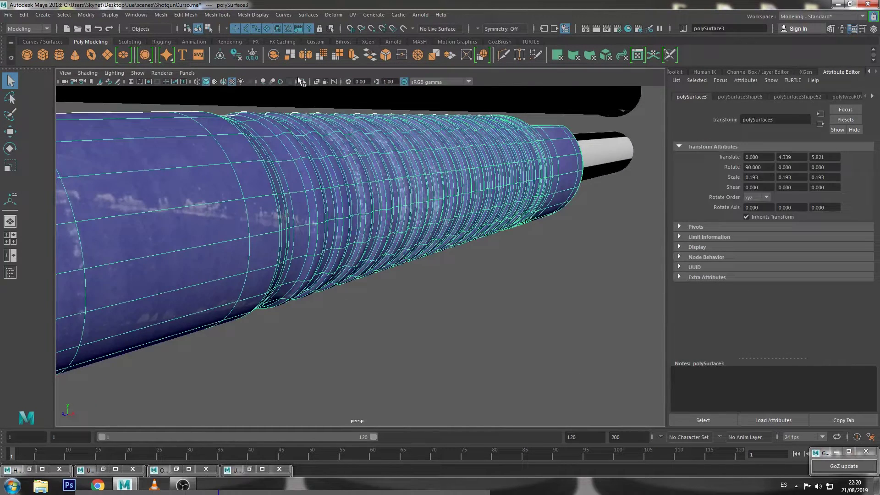
pyautogui.click(304, 82)
pyautogui.click(493, 290)
pyautogui.moveTo(493, 290)
pyautogui.keyDown('alt'); pyautogui.mouseDown()
pyautogui.moveTo(484, 260)
pyautogui.moveTo(513, 245)
pyautogui.moveTo(433, 239)
pyautogui.moveTo(481, 304)
pyautogui.moveTo(554, 275)
pyautogui.moveTo(451, 225)
pyautogui.mouseUp(); pyautogui.keyUp('alt')
# - Select the barrel mesh and toggle between its low-poly cage and smooth preview
pyautogui.scroll(3, 451, 225)
pyautogui.scroll(-2, 357, 255)
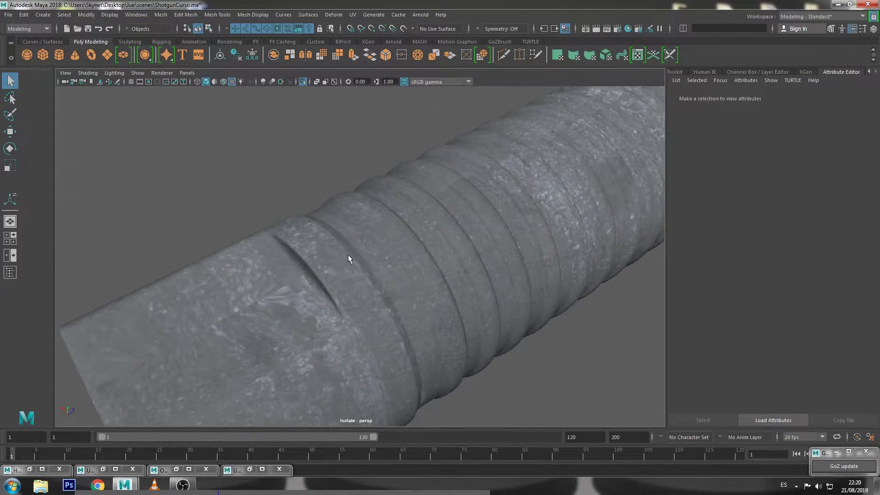
pyautogui.scroll(3, 362, 261)
pyautogui.scroll(2, 369, 265)
pyautogui.scroll(-1, 368, 266)
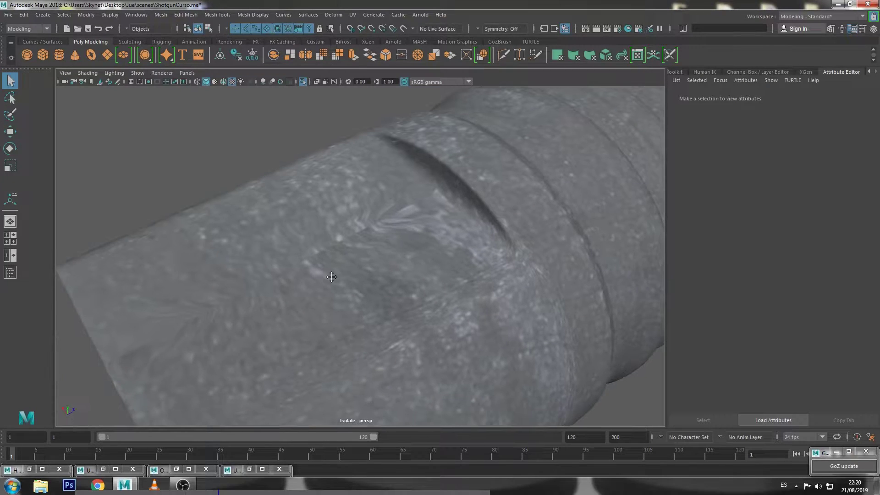
pyautogui.click(375, 246)
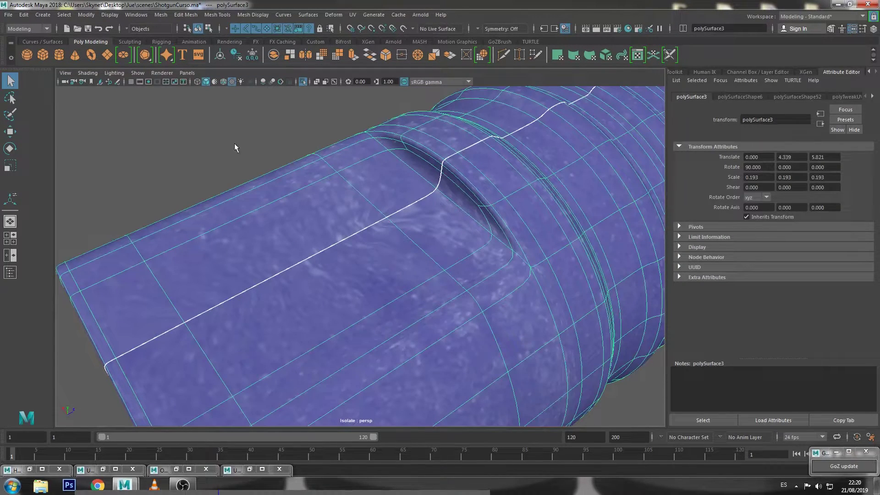
pyautogui.click(235, 143)
pyautogui.click(377, 236)
pyautogui.press('1')
pyautogui.press('3')
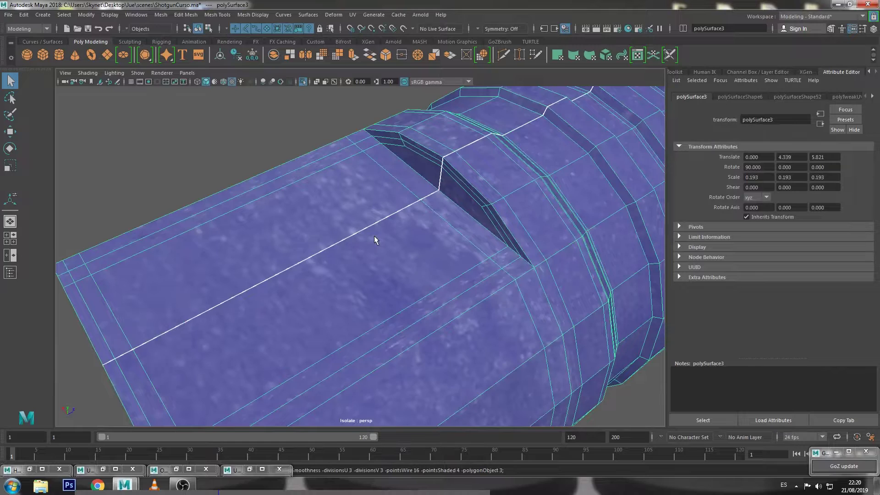
# - Set Insert Edge Loop to Multiple edge loops with a count of 4
pyautogui.click(216, 15)
pyautogui.click(242, 92)
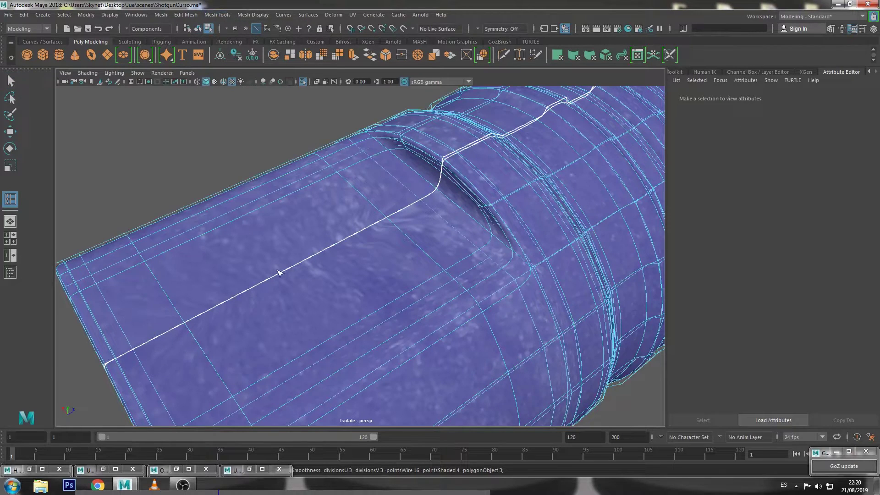
pyautogui.doubleClick(11, 221)
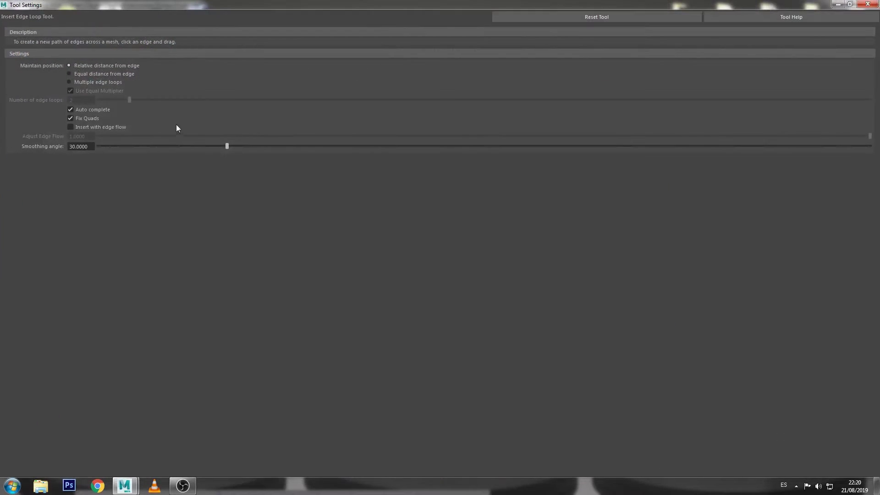
pyautogui.click(96, 82)
pyautogui.click(87, 101)
pyautogui.write('4')
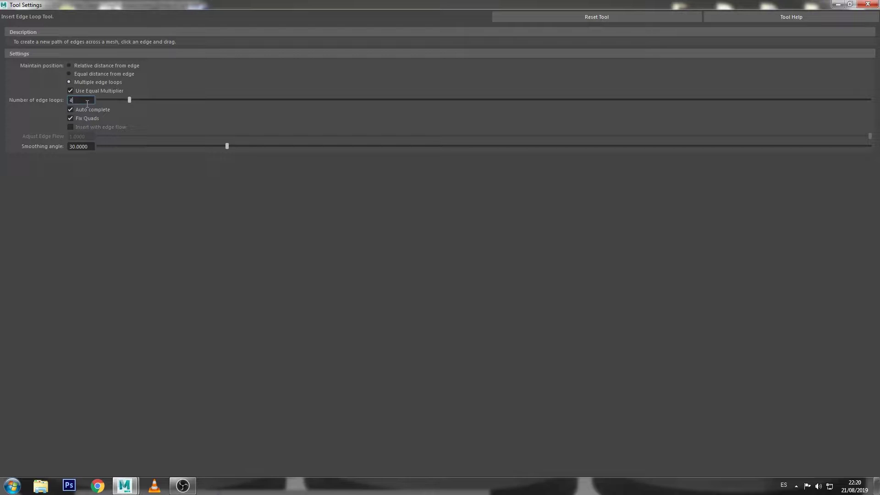
pyautogui.press('Return')
pyautogui.click(838, 5)
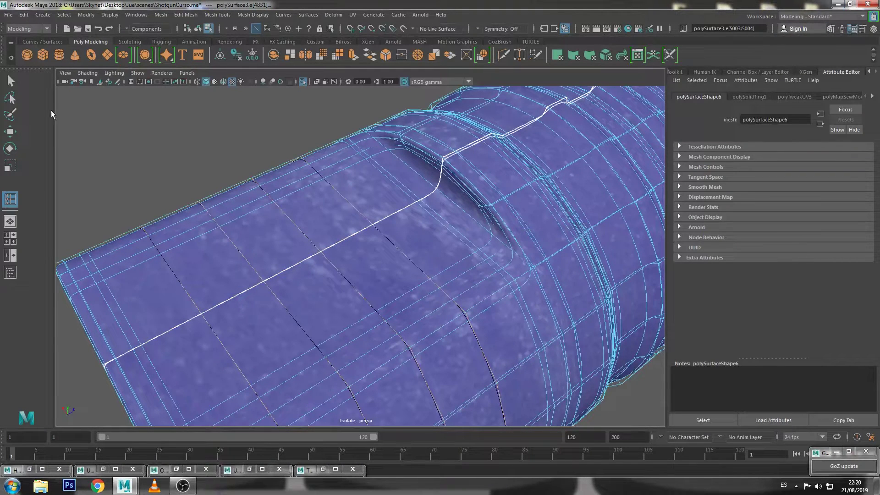
# - Orbit to the barrel's ringed section and select an edge running along it
pyautogui.moveTo(419, 187); pyautogui.dragTo(462, 174, button='right')
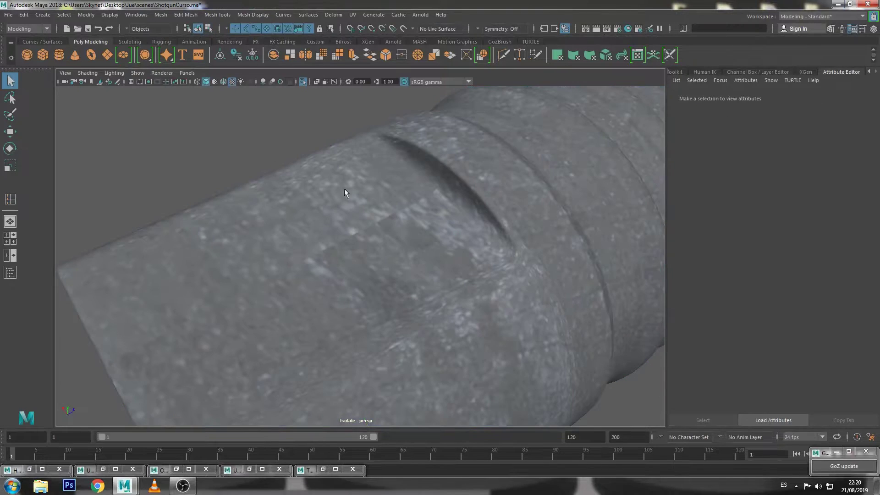
pyautogui.moveTo(430, 243)
pyautogui.keyDown('alt'); pyautogui.mouseDown()
pyautogui.moveTo(421, 238)
pyautogui.moveTo(467, 192)
pyautogui.moveTo(301, 291)
pyautogui.mouseUp(); pyautogui.keyUp('alt')
pyautogui.keyDown('alt'); pyautogui.moveTo(300, 291); pyautogui.dragTo(322, 271, button='middle'); pyautogui.keyUp('alt')
pyautogui.moveTo(322, 271)
pyautogui.keyDown('alt'); pyautogui.mouseDown()
pyautogui.moveTo(324, 290)
pyautogui.moveTo(350, 285)
pyautogui.moveTo(318, 241)
pyautogui.moveTo(354, 222)
pyautogui.moveTo(57, 257)
pyautogui.mouseUp(); pyautogui.keyUp('alt')
pyautogui.click(318, 242)
pyautogui.press('F10')
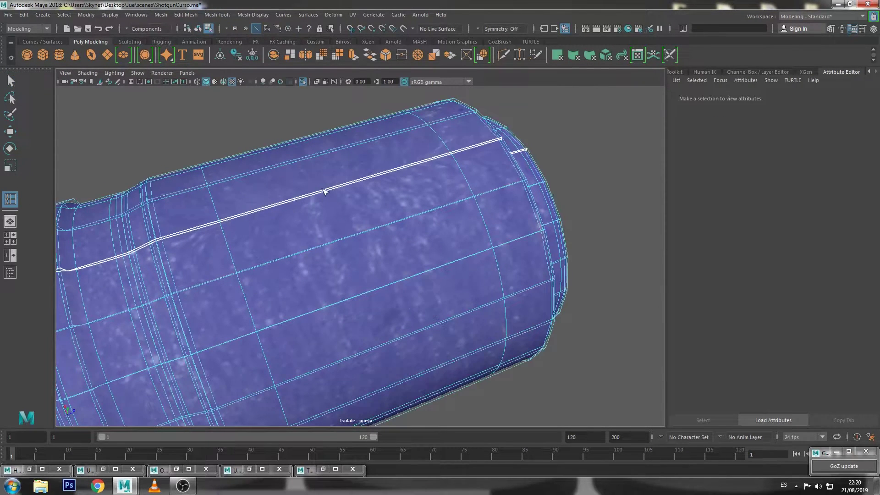
pyautogui.click(324, 192)
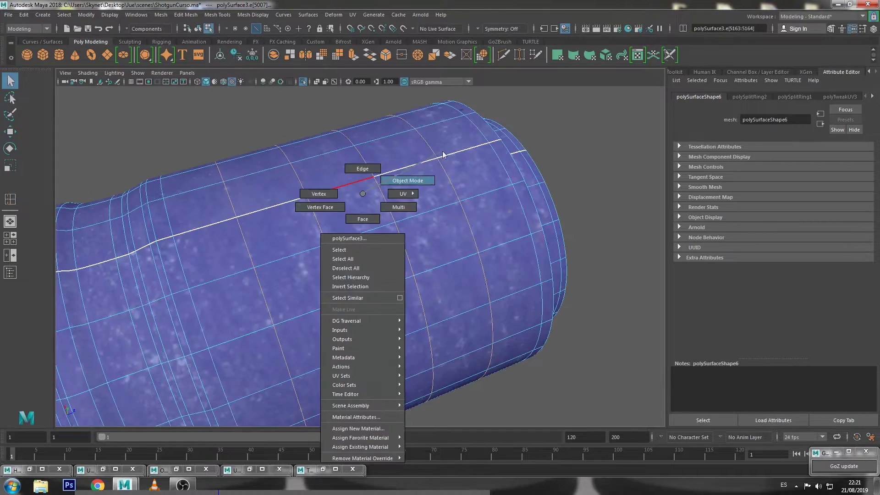
# - Return to Object Mode, tumble around the isolated grooved tube, and select it
pyautogui.moveTo(355, 185); pyautogui.dragTo(404, 181, button='right')
pyautogui.moveTo(560, 137)
pyautogui.keyDown('alt'); pyautogui.mouseDown()
pyautogui.moveTo(529, 177)
pyautogui.moveTo(485, 198)
pyautogui.mouseUp(); pyautogui.keyUp('alt')
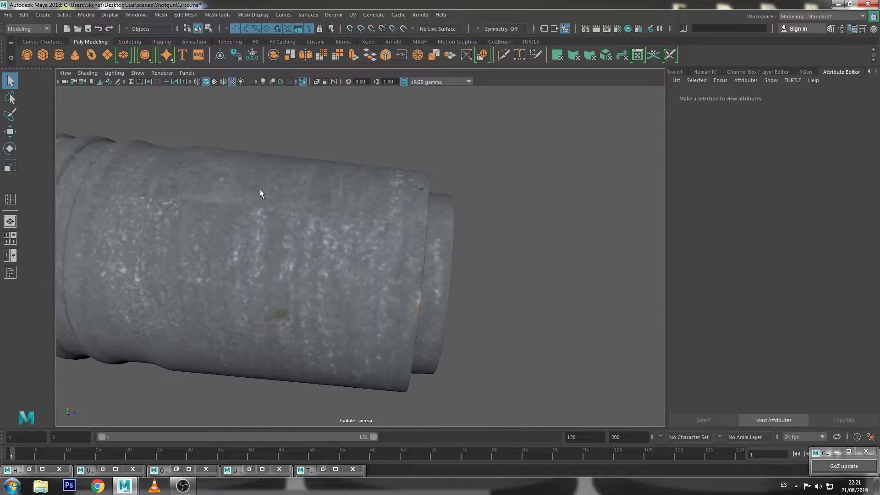
pyautogui.moveTo(293, 232)
pyautogui.keyDown('alt'); pyautogui.mouseDown()
pyautogui.moveTo(392, 240)
pyautogui.moveTo(307, 142)
pyautogui.mouseUp(); pyautogui.keyUp('alt')
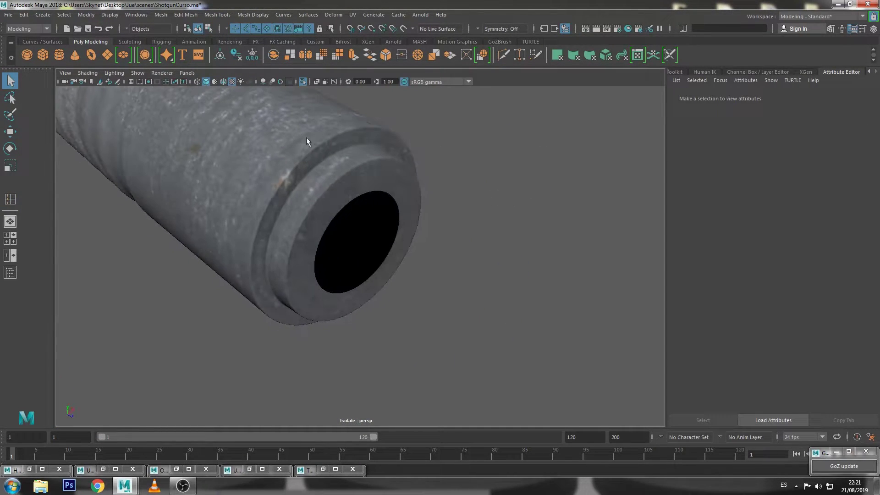
pyautogui.moveTo(246, 200)
pyautogui.keyDown('alt'); pyautogui.mouseDown()
pyautogui.moveTo(421, 300)
pyautogui.moveTo(408, 150)
pyautogui.moveTo(452, 220)
pyautogui.mouseUp(); pyautogui.keyUp('alt')
pyautogui.click(522, 289)
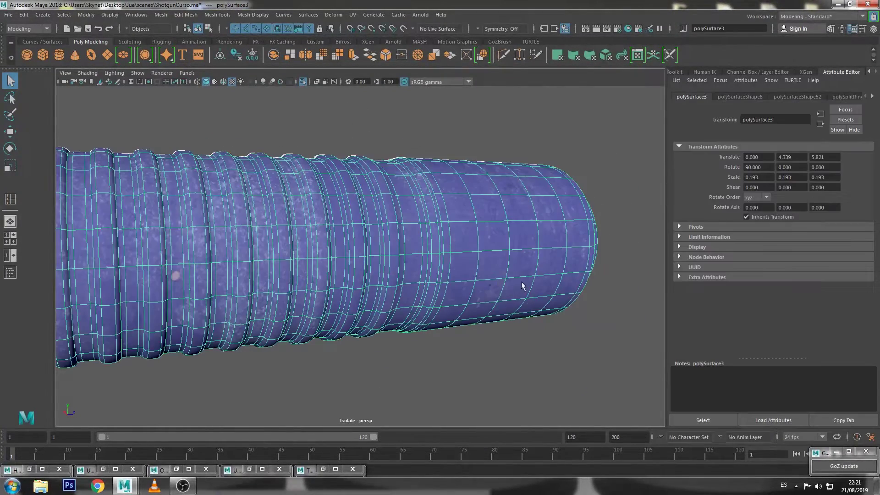
pyautogui.moveTo(523, 289)
pyautogui.keyDown('alt'); pyautogui.mouseDown()
pyautogui.moveTo(454, 186)
pyautogui.moveTo(475, 238)
pyautogui.mouseUp(); pyautogui.keyUp('alt')
pyautogui.click(458, 167)
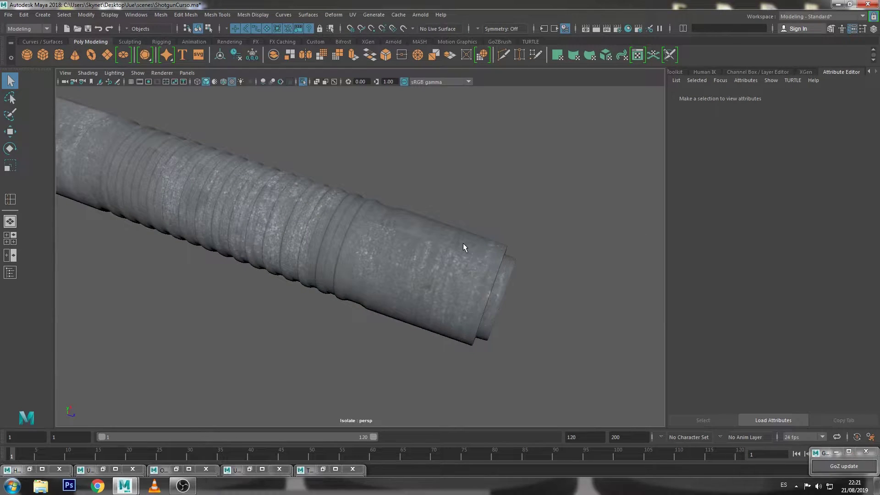
pyautogui.click(464, 248)
pyautogui.click(495, 187)
pyautogui.moveTo(494, 187)
pyautogui.keyDown('alt'); pyautogui.mouseDown()
pyautogui.moveTo(463, 212)
pyautogui.moveTo(351, 207)
pyautogui.moveTo(389, 244)
pyautogui.moveTo(516, 232)
pyautogui.mouseUp(); pyautogui.keyUp('alt')
pyautogui.keyDown('alt'); pyautogui.moveTo(517, 232); pyautogui.dragTo(371, 282, button='middle'); pyautogui.keyUp('alt')
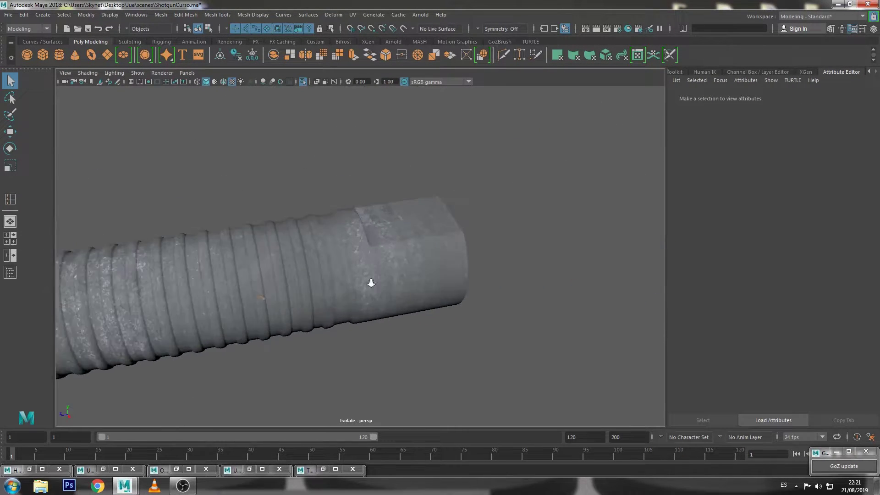
pyautogui.moveTo(371, 283)
pyautogui.keyDown('alt'); pyautogui.mouseDown()
pyautogui.moveTo(507, 256)
pyautogui.moveTo(496, 244)
pyautogui.moveTo(366, 301)
pyautogui.mouseUp(); pyautogui.keyUp('alt')
pyautogui.keyDown('alt'); pyautogui.moveTo(365, 301); pyautogui.dragTo(463, 267, button='right'); pyautogui.keyUp('alt')
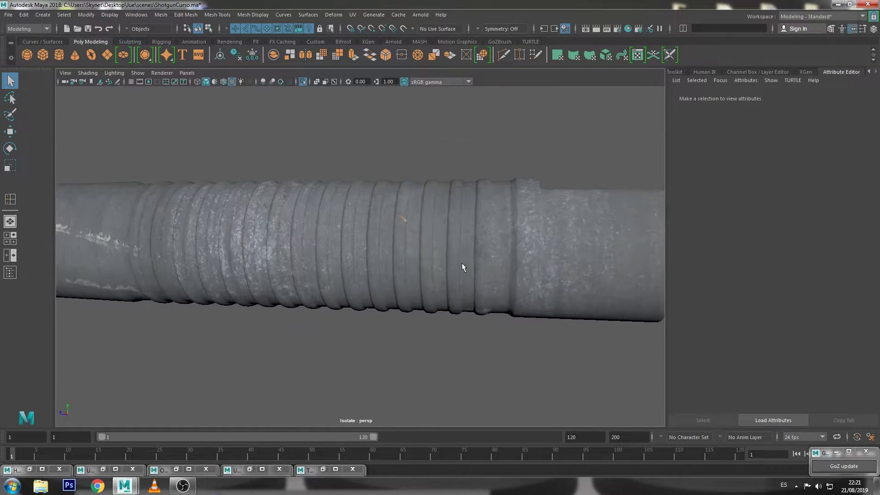
pyautogui.keyDown('alt'); pyautogui.moveTo(463, 267); pyautogui.dragTo(443, 217); pyautogui.keyUp('alt')
pyautogui.click(443, 216)
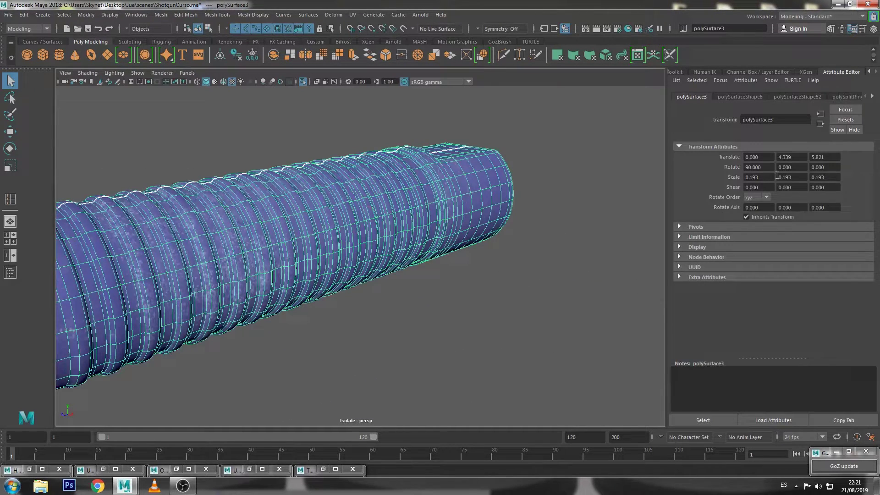
# - Delete the tube's history, lower aiStandardSurface1's Specular Roughness, and turn off Isolate Select
pyautogui.click(23, 14)
pyautogui.click(206, 136)
pyautogui.click(791, 97)
pyautogui.write('0.85')
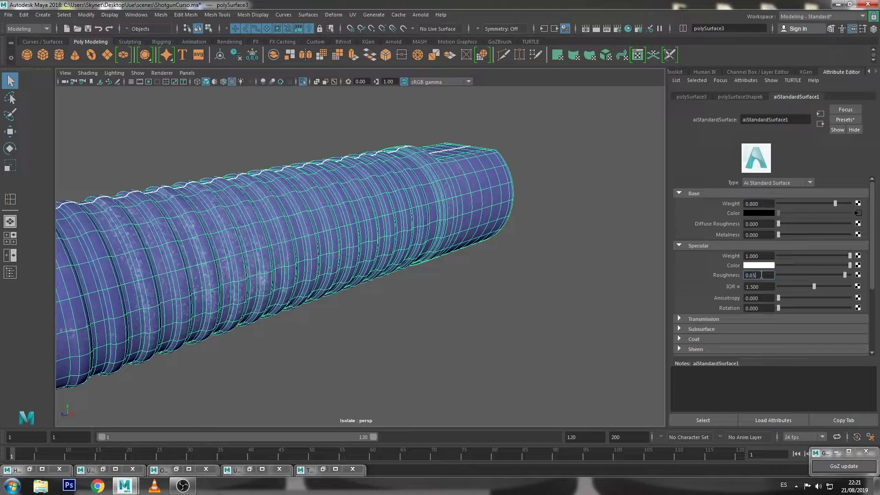
pyautogui.click(549, 288)
pyautogui.moveTo(548, 288)
pyautogui.keyDown('alt'); pyautogui.mouseDown()
pyautogui.moveTo(315, 166)
pyautogui.moveTo(374, 251)
pyautogui.moveTo(472, 243)
pyautogui.moveTo(501, 216)
pyautogui.moveTo(391, 222)
pyautogui.mouseUp(); pyautogui.keyUp('alt')
pyautogui.click(303, 81)
# - Apply an Automatic UV projection to the upper barrel
pyautogui.click(391, 221)
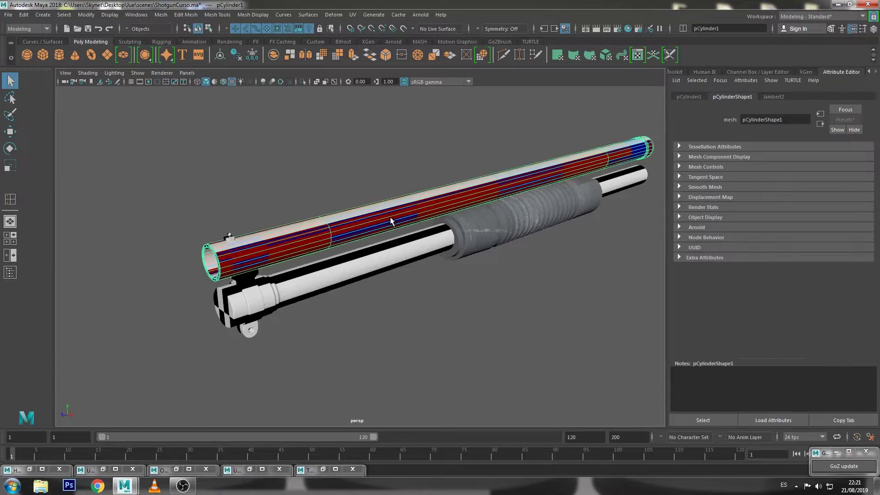
pyautogui.click(322, 181)
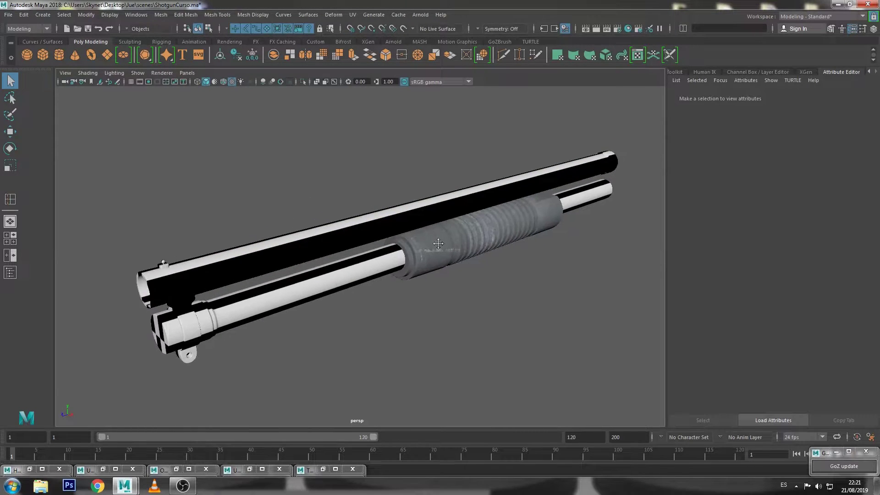
pyautogui.keyDown('alt'); pyautogui.moveTo(489, 228); pyautogui.dragTo(472, 209); pyautogui.keyUp('alt')
pyautogui.click(472, 208)
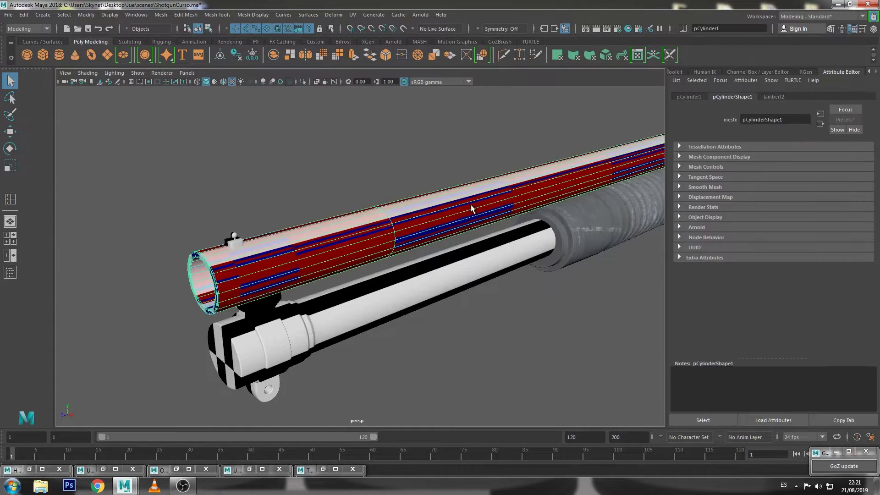
pyautogui.click(353, 14)
pyautogui.click(367, 75)
# - Repeat the Automatic UV projection on the lower tube with G
pyautogui.click(473, 133)
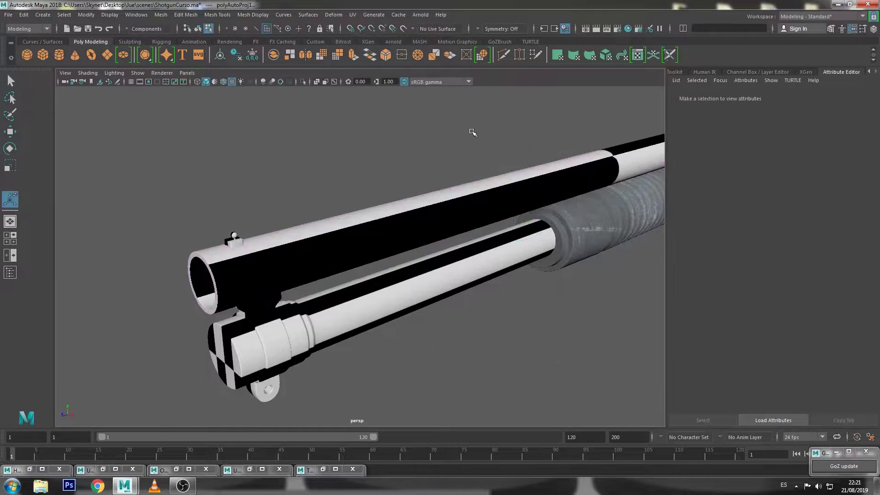
pyautogui.moveTo(470, 190); pyautogui.dragTo(515, 173, button='right')
pyautogui.click(441, 295)
pyautogui.press('g')
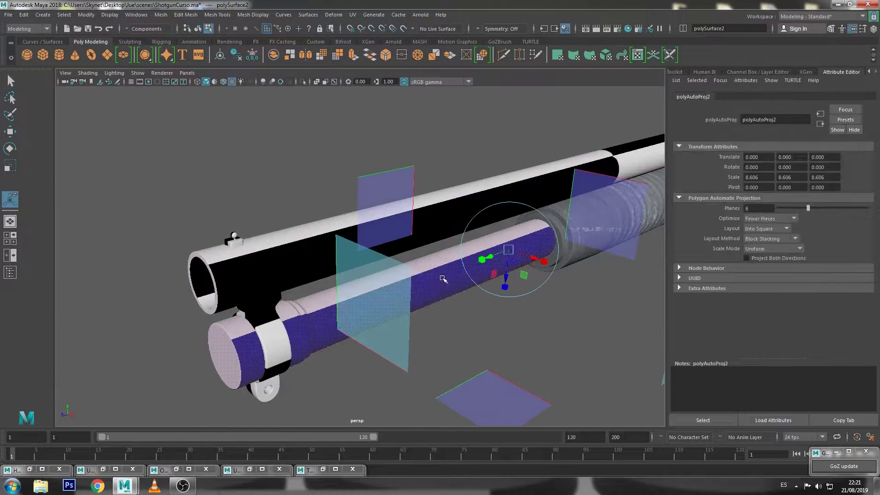
pyautogui.moveTo(443, 278); pyautogui.dragTo(443, 206, button='right')
pyautogui.click(459, 133)
pyautogui.scroll(-5, 458, 133)
pyautogui.scroll(5, 396, 219)
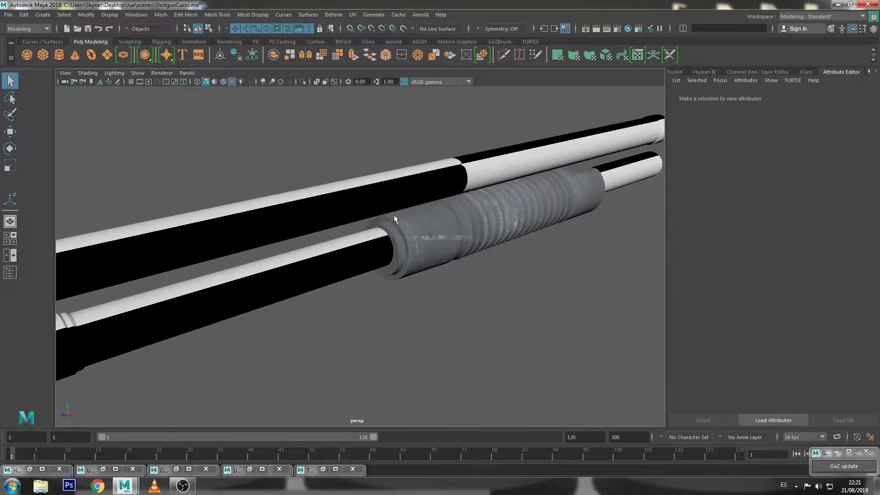
# - Select the upper barrel and orbit to look down its open end
pyautogui.keyDown('alt'); pyautogui.moveTo(396, 220); pyautogui.dragTo(459, 179); pyautogui.keyUp('alt')
pyautogui.click(460, 183)
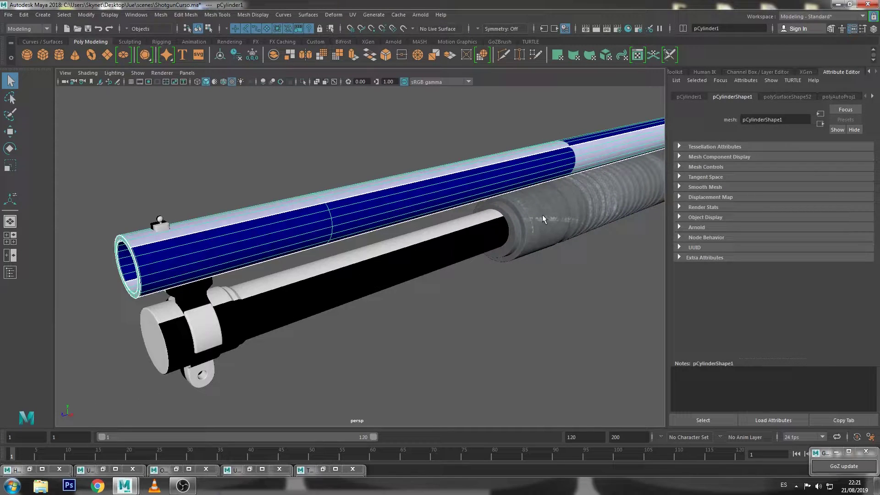
pyautogui.keyDown('alt'); pyautogui.moveTo(563, 214); pyautogui.dragTo(464, 188); pyautogui.keyUp('alt')
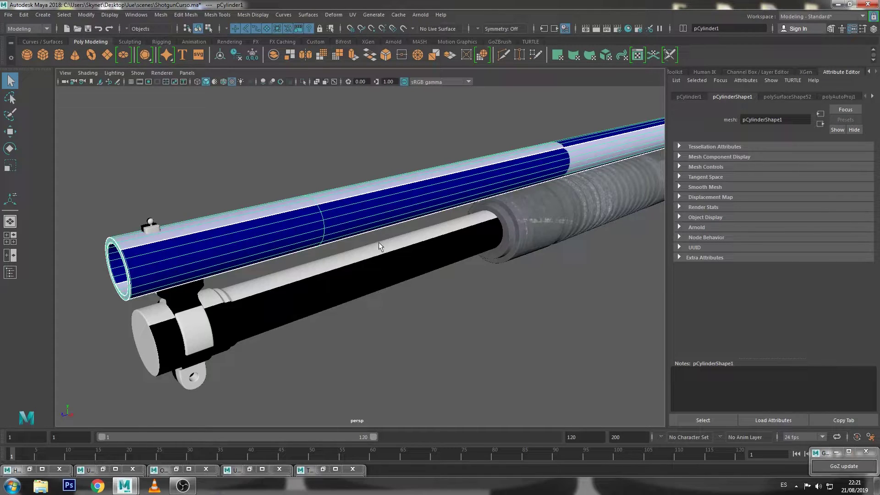
pyautogui.keyDown('alt'); pyautogui.moveTo(344, 271); pyautogui.dragTo(434, 270, button='right'); pyautogui.keyUp('alt')
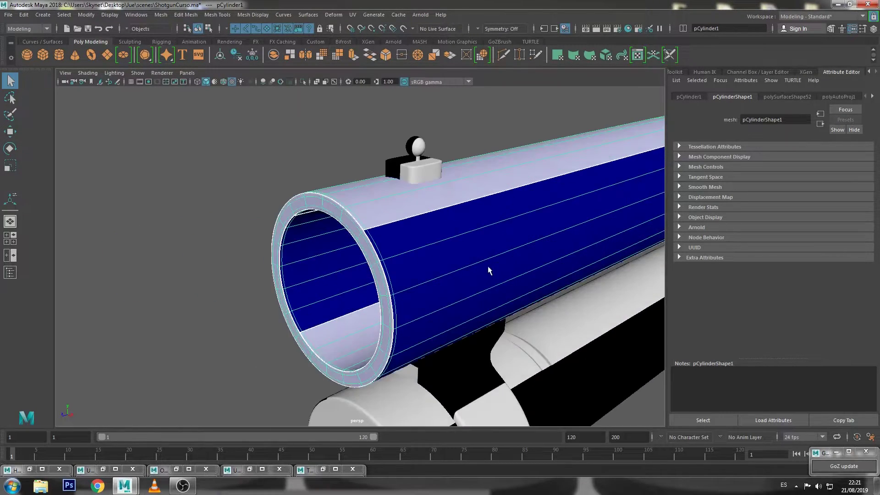
pyautogui.scroll(3, 436, 258)
pyautogui.keyDown('alt'); pyautogui.moveTo(436, 257); pyautogui.dragTo(500, 221); pyautogui.keyUp('alt')
pyautogui.keyDown('alt'); pyautogui.moveTo(499, 222); pyautogui.dragTo(403, 281, button='middle'); pyautogui.keyUp('alt')
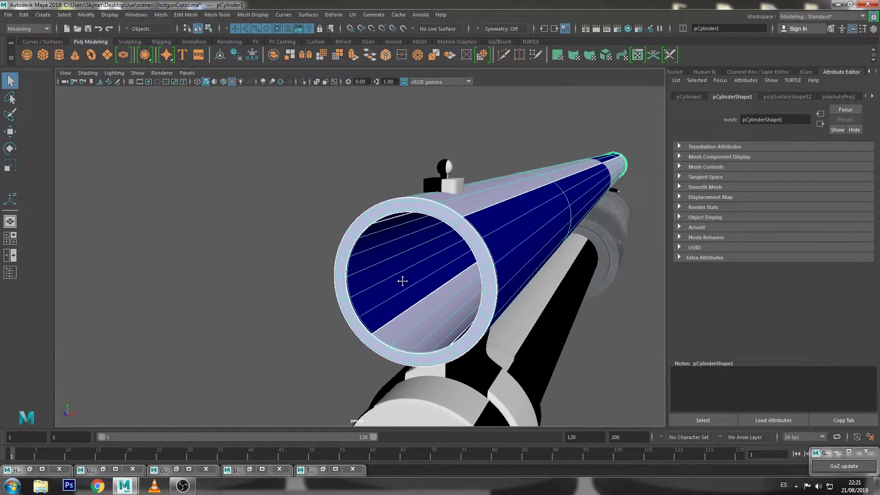
pyautogui.keyDown('alt'); pyautogui.moveTo(403, 281); pyautogui.dragTo(426, 282); pyautogui.keyUp('alt')
pyautogui.scroll(3, 446, 275)
pyautogui.scroll(2, 482, 243)
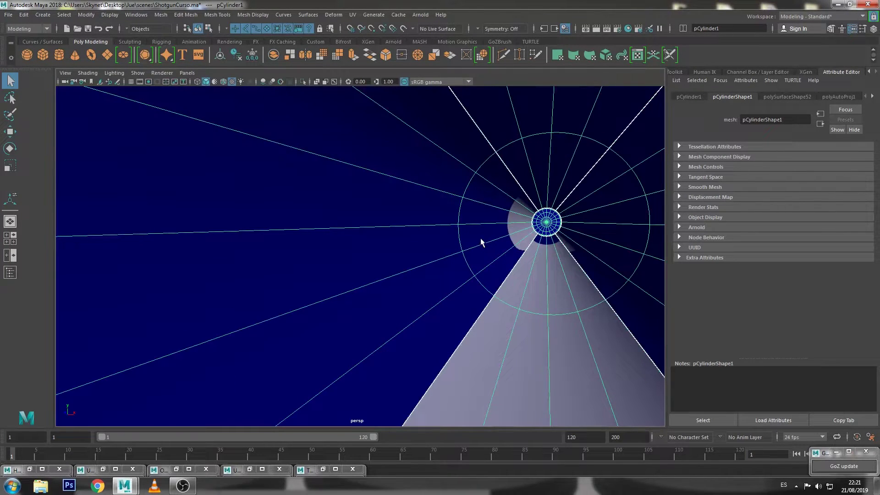
pyautogui.scroll(-5, 490, 214)
pyautogui.keyDown('alt'); pyautogui.moveTo(414, 236); pyautogui.dragTo(417, 243); pyautogui.keyUp('alt')
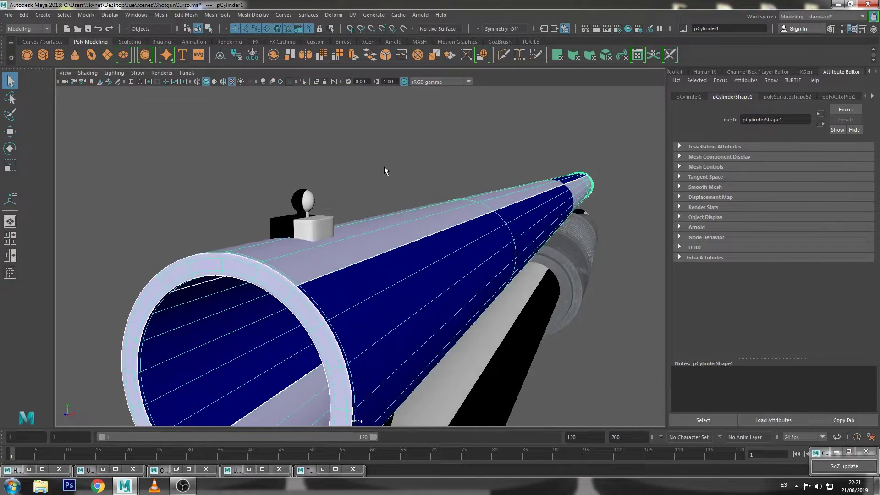
# - Reselect pCylinder1 and restore the UV Editor showing its vertical UV strips
pyautogui.click(396, 185)
pyautogui.scroll(-5, 399, 183)
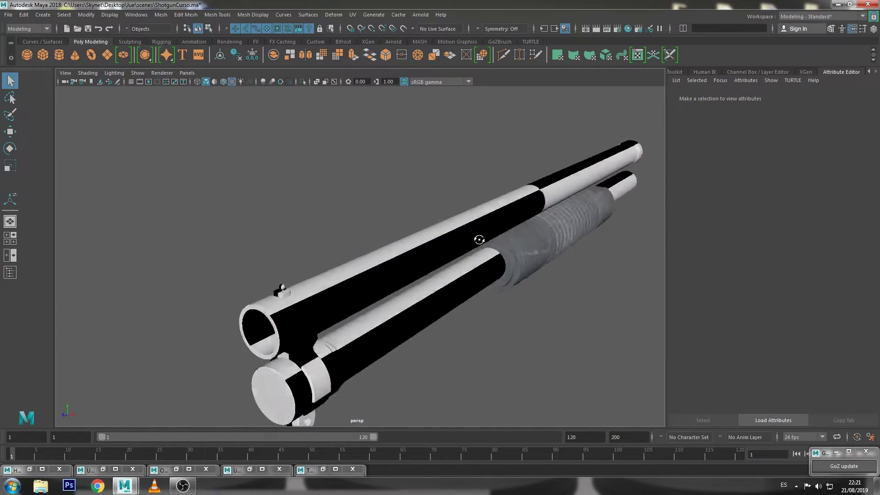
pyautogui.keyDown('alt'); pyautogui.moveTo(399, 192); pyautogui.dragTo(407, 257); pyautogui.keyUp('alt')
pyautogui.scroll(2, 418, 252)
pyautogui.click(424, 247)
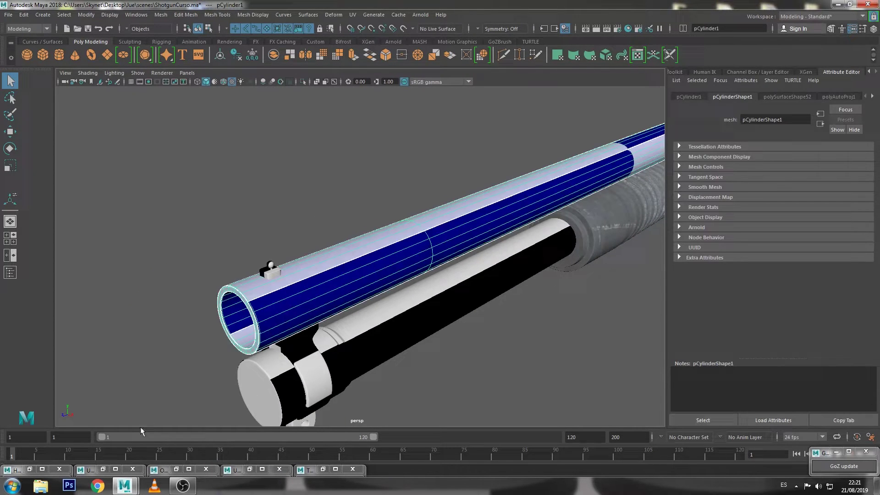
pyautogui.click(120, 468)
# - Hide the UV Editor and orbit the viewport to look down inside the barrel
pyautogui.scroll(-1, 533, 82)
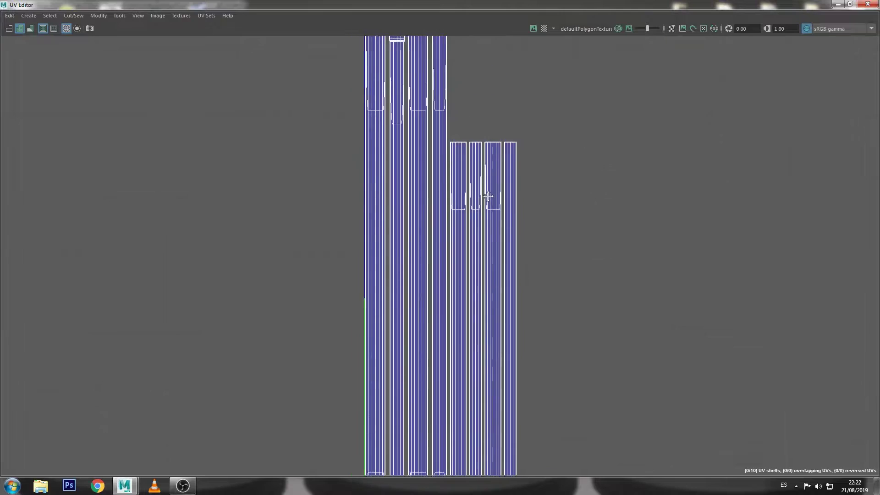
pyautogui.keyDown('alt'); pyautogui.moveTo(534, 82); pyautogui.dragTo(502, 190, button='middle'); pyautogui.keyUp('alt')
pyautogui.click(835, 5)
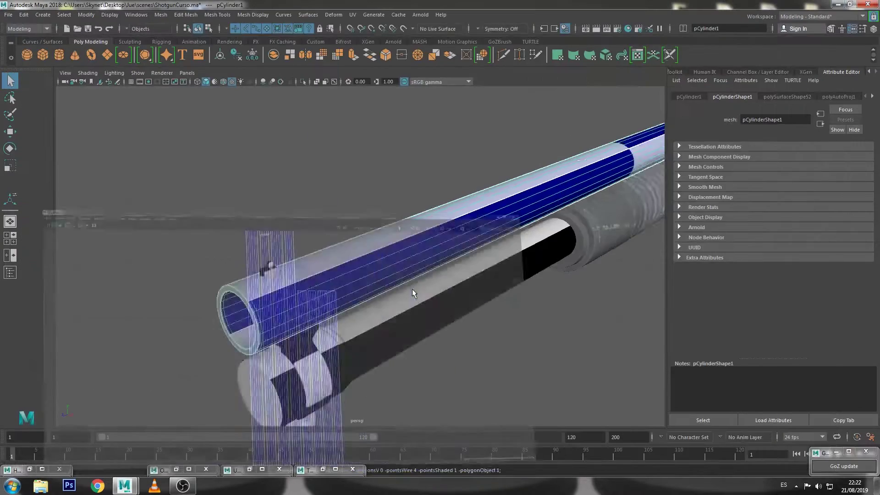
pyautogui.scroll(5, 412, 291)
pyautogui.keyDown('alt'); pyautogui.moveTo(486, 287); pyautogui.dragTo(507, 287); pyautogui.keyUp('alt')
pyautogui.keyDown('alt'); pyautogui.moveTo(507, 287); pyautogui.dragTo(488, 264, button='middle'); pyautogui.keyUp('alt')
pyautogui.moveTo(488, 264)
pyautogui.keyDown('alt'); pyautogui.mouseDown()
pyautogui.moveTo(501, 269)
pyautogui.moveTo(402, 207)
pyautogui.mouseUp(); pyautogui.keyUp('alt')
# - Select an interior barrel edge in edge mode as the seam, then restore the UV Editor
pyautogui.press('F10')
pyautogui.click(494, 278)
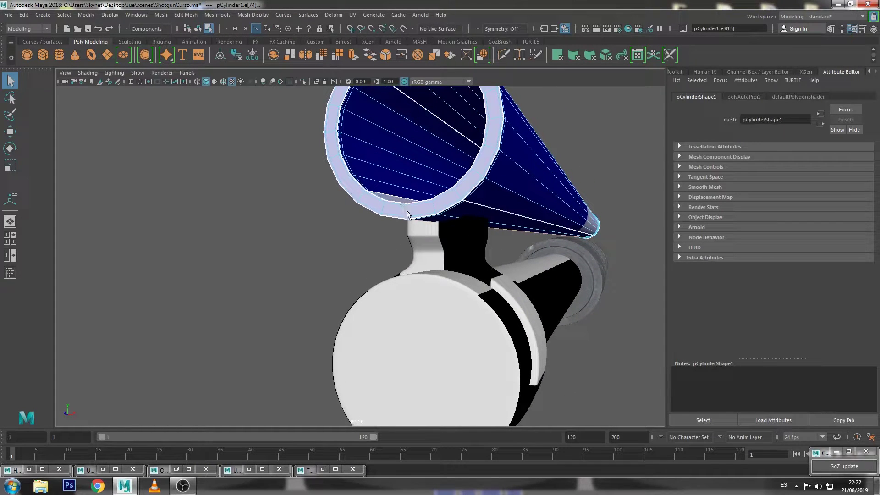
pyautogui.keyDown('alt'); pyautogui.moveTo(521, 232); pyautogui.dragTo(466, 235); pyautogui.keyUp('alt')
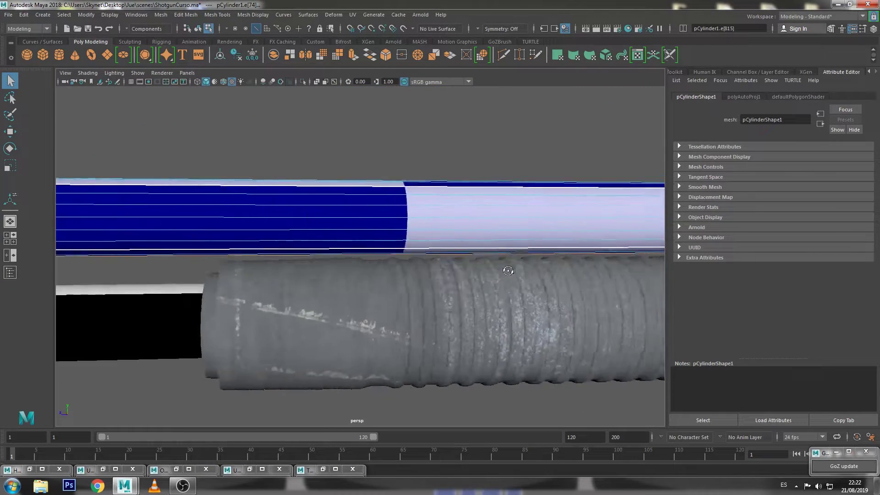
pyautogui.moveTo(318, 244)
pyautogui.keyDown('alt'); pyautogui.mouseDown()
pyautogui.moveTo(539, 269)
pyautogui.moveTo(521, 251)
pyautogui.moveTo(527, 241)
pyautogui.moveTo(360, 287)
pyautogui.moveTo(288, 363)
pyautogui.mouseUp(); pyautogui.keyUp('alt')
pyautogui.scroll(-5, 481, 230)
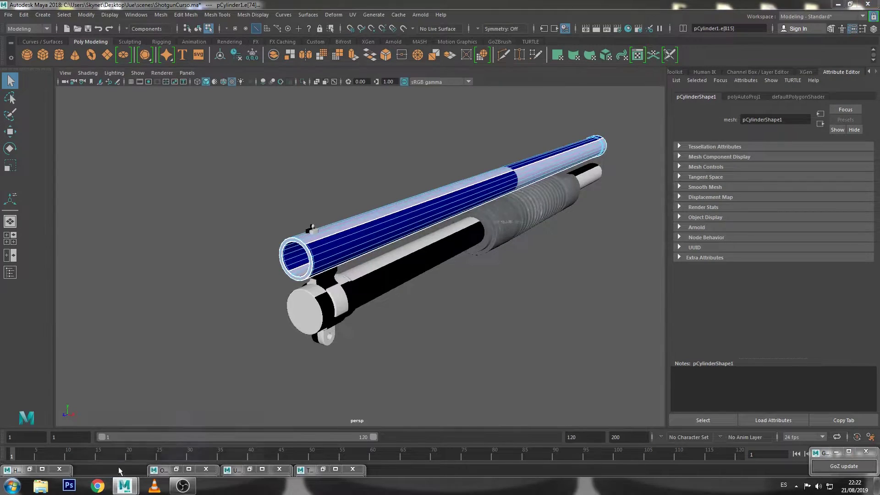
pyautogui.click(116, 469)
# - Cut the barrel UVs along the chosen seam edge
pyautogui.scroll(3, 397, 170)
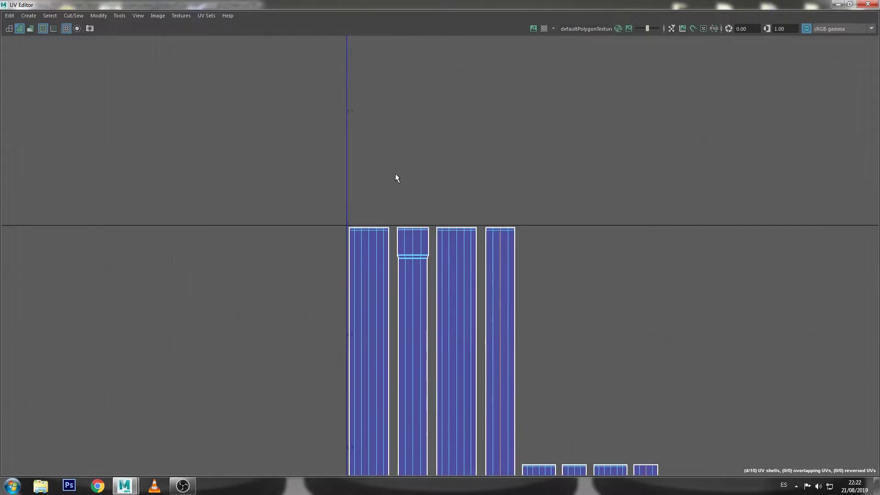
pyautogui.click(72, 15)
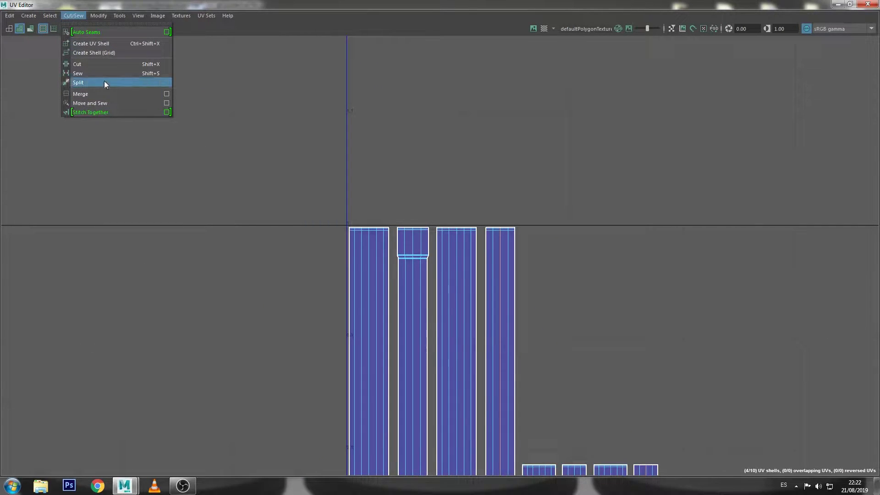
pyautogui.click(104, 67)
pyautogui.scroll(2, 357, 143)
pyautogui.scroll(2, 466, 182)
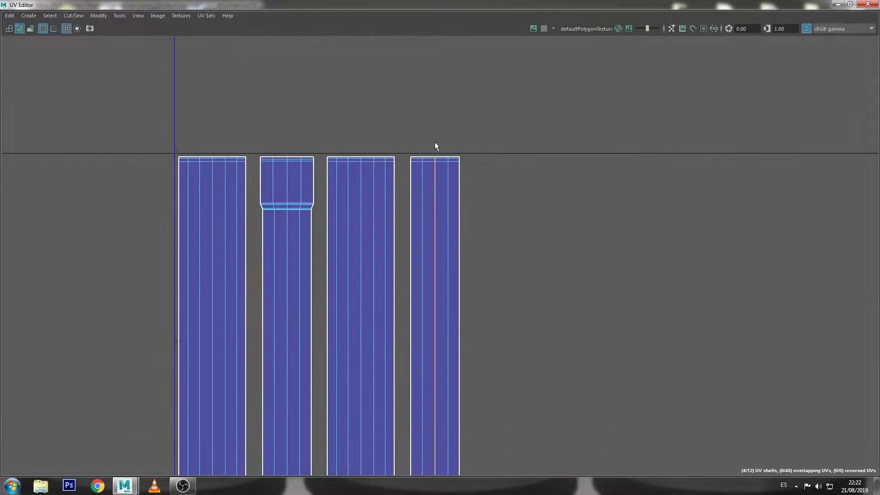
# - Sew the separate barrel strips onto the left shell to form one wide shell
pyautogui.click(464, 208)
pyautogui.click(80, 17)
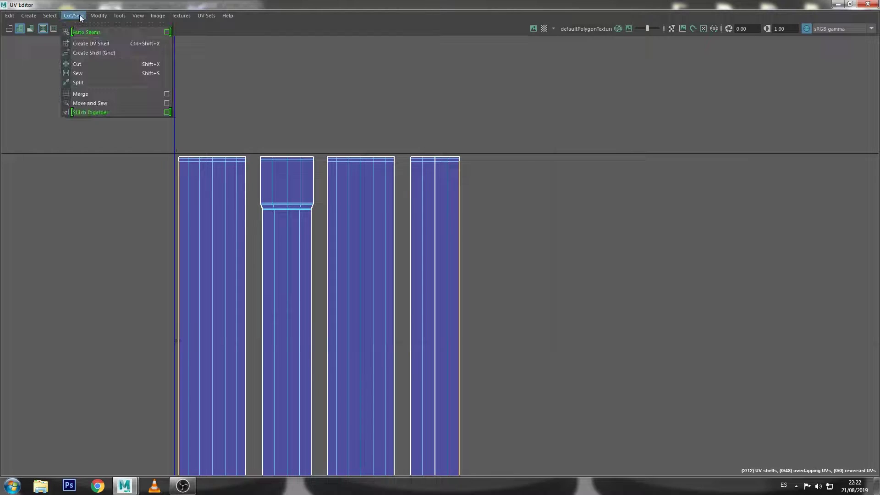
pyautogui.click(102, 97)
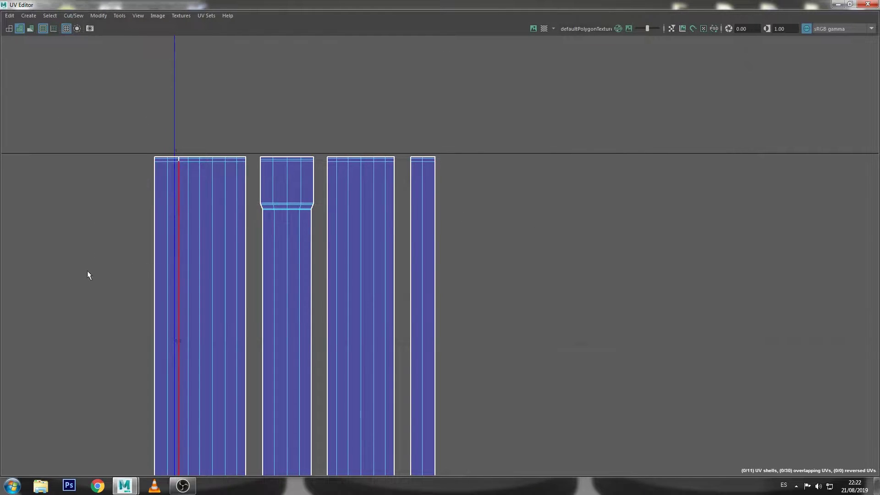
pyautogui.keyDown('ctrl'); pyautogui.click(189, 235); pyautogui.keyUp('ctrl')
pyautogui.keyDown('ctrl'); pyautogui.click(147, 236); pyautogui.keyUp('ctrl')
pyautogui.keyDown('ctrl'); pyautogui.click(145, 255); pyautogui.keyUp('ctrl')
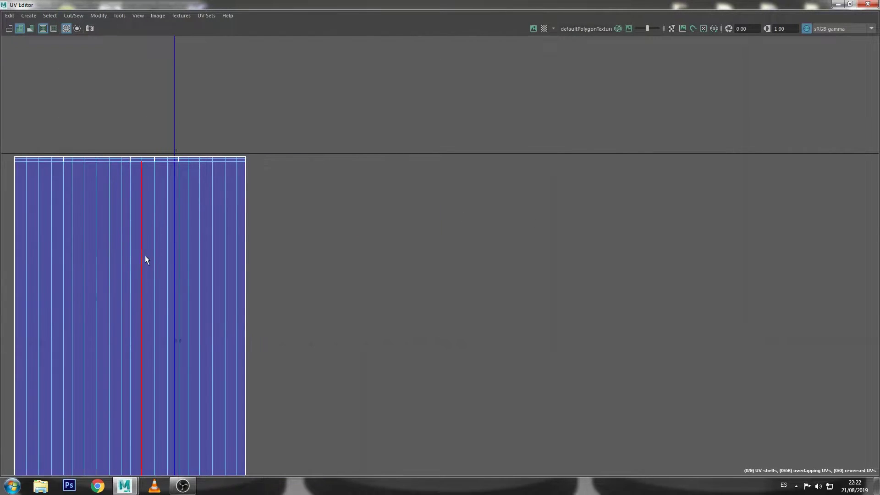
pyautogui.keyDown('alt'); pyautogui.moveTo(146, 256); pyautogui.dragTo(331, 177, button='middle'); pyautogui.keyUp('alt')
# - Select the barrel cylinder and an edge on its muzzle ring in the 3D viewport
pyautogui.click(848, 3)
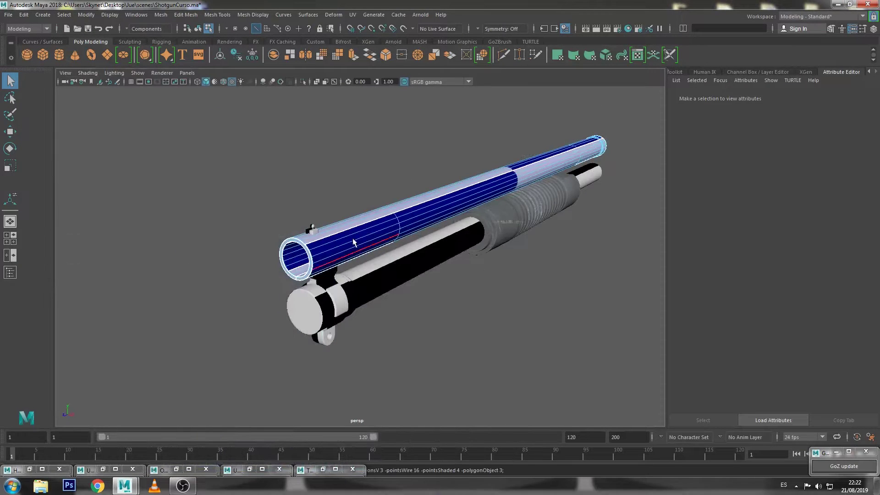
pyautogui.keyDown('alt'); pyautogui.moveTo(453, 150); pyautogui.dragTo(442, 189); pyautogui.keyUp('alt')
pyautogui.scroll(5, 442, 189)
pyautogui.keyDown('alt'); pyautogui.moveTo(515, 230); pyautogui.dragTo(496, 234, button='middle'); pyautogui.keyUp('alt')
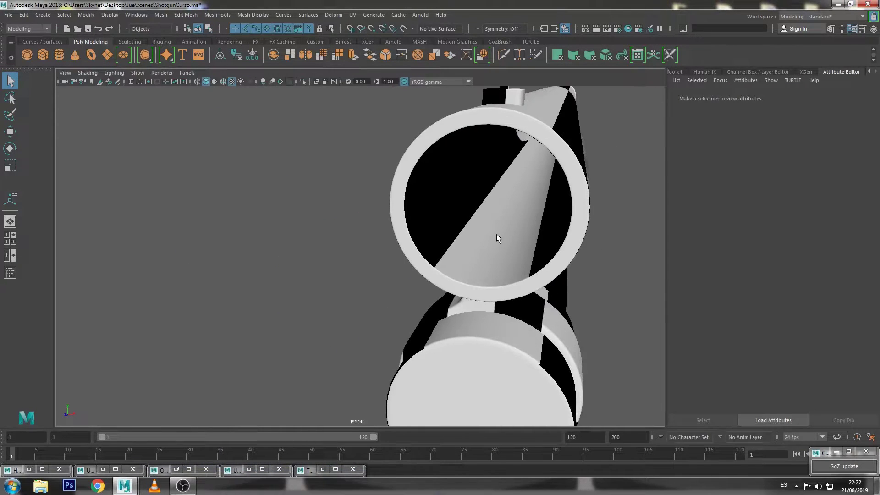
pyautogui.click(497, 233)
pyautogui.moveTo(499, 259)
pyautogui.keyDown('alt'); pyautogui.mouseDown()
pyautogui.moveTo(481, 246)
pyautogui.moveTo(487, 236)
pyautogui.moveTo(497, 250)
pyautogui.moveTo(449, 217)
pyautogui.mouseUp(); pyautogui.keyUp('alt')
pyautogui.scroll(5, 473, 228)
pyautogui.scroll(-5, 472, 228)
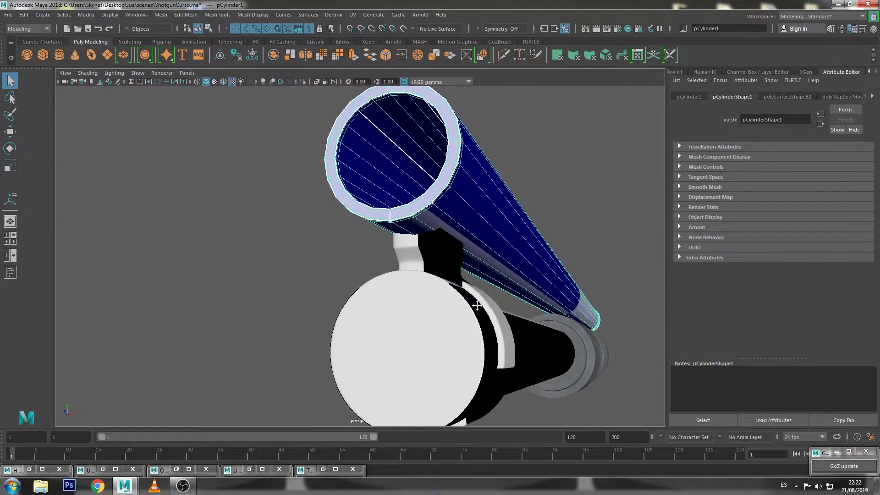
pyautogui.scroll(5, 448, 217)
pyautogui.moveTo(453, 193); pyautogui.dragTo(453, 184, button='right')
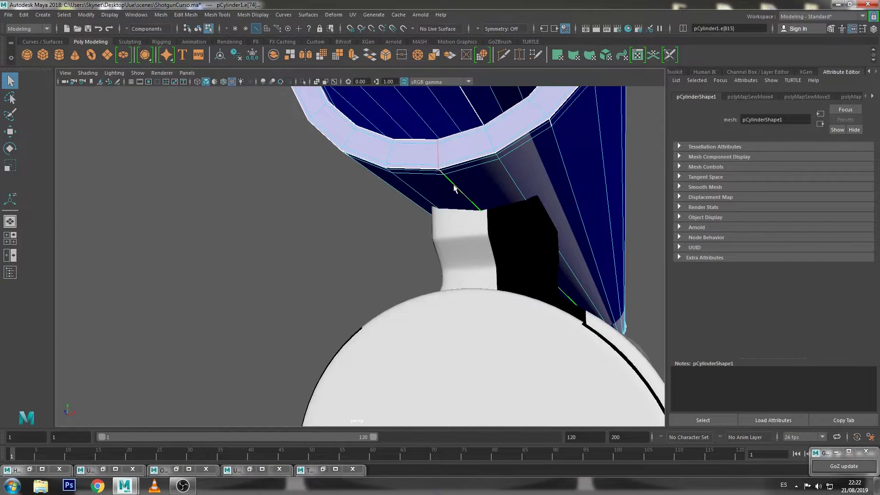
pyautogui.click(119, 469)
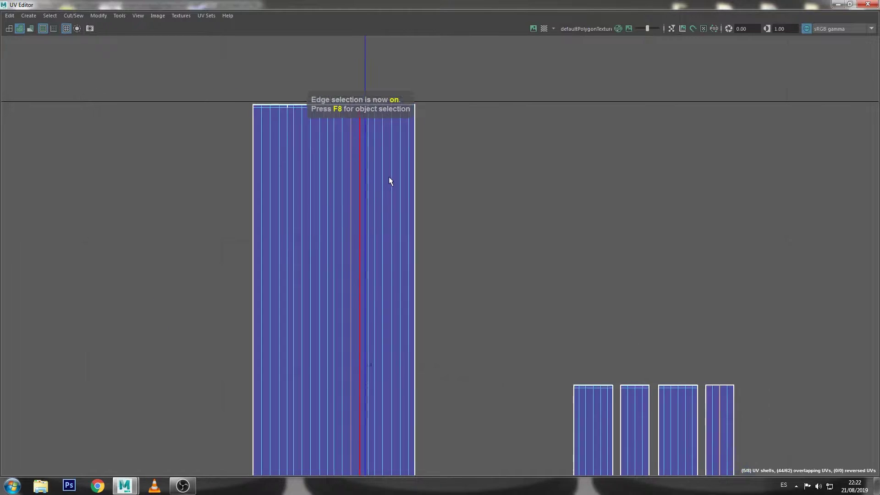
# - Cut the shell along that ring edge, then Stitch Together the shells
pyautogui.click(70, 18)
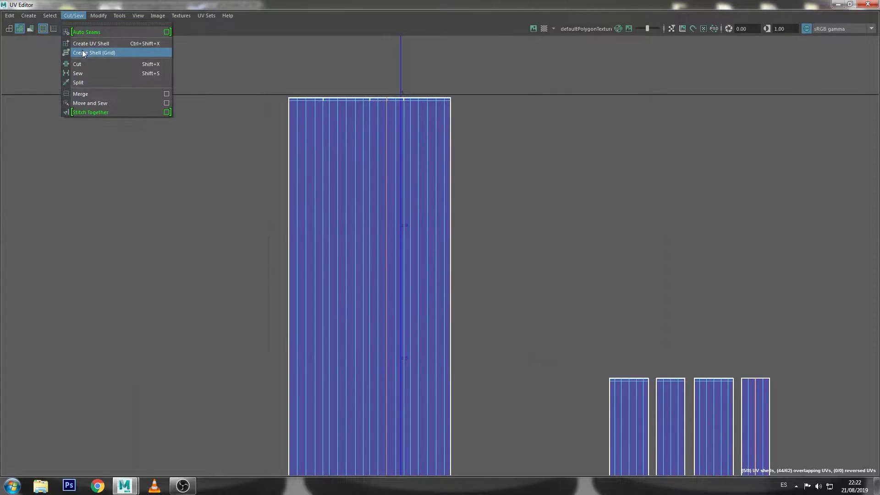
pyautogui.click(81, 59)
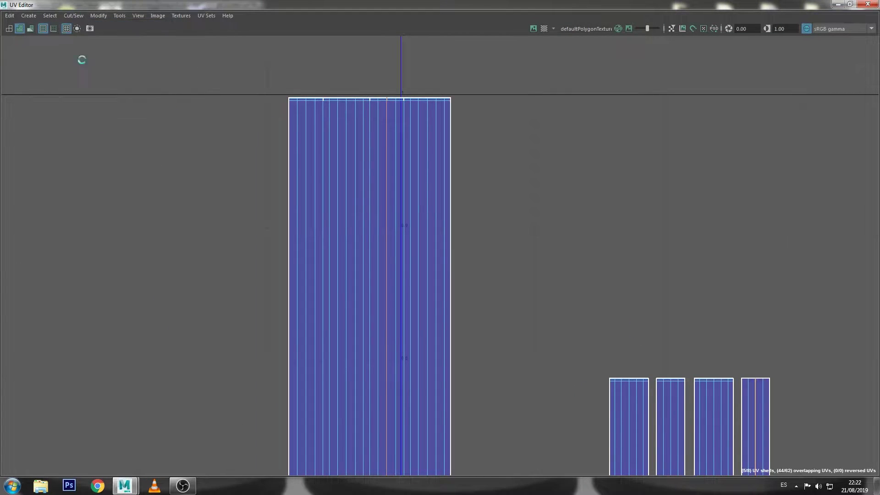
pyautogui.click(77, 19)
pyautogui.click(122, 118)
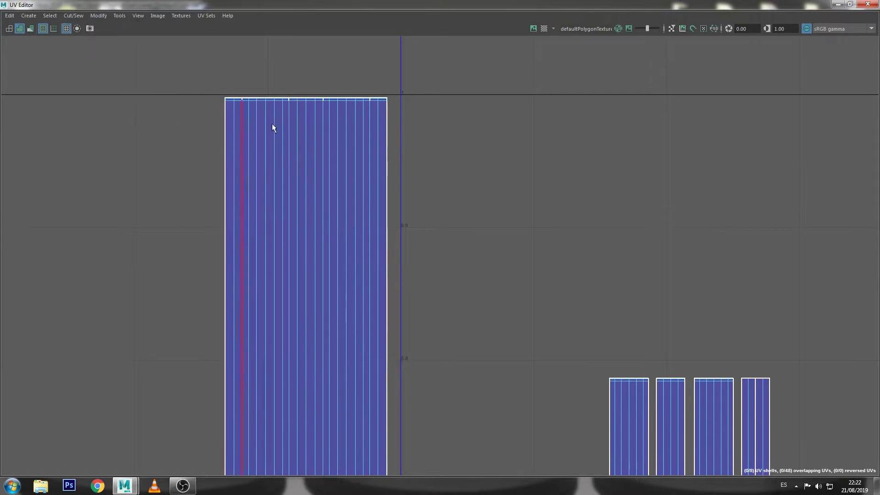
pyautogui.scroll(2, 335, 88)
pyautogui.scroll(3, 396, 88)
# - Merge the four leftover seam strips into the barrel shell
pyautogui.keyDown('alt'); pyautogui.moveTo(396, 88); pyautogui.dragTo(546, 151, button='middle'); pyautogui.keyUp('alt')
pyautogui.scroll(1, 551, 153)
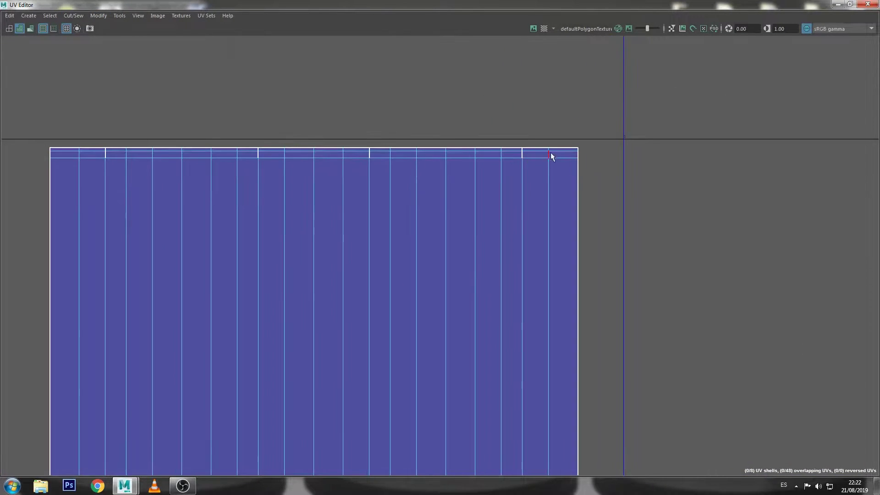
pyautogui.scroll(-2, 321, 211)
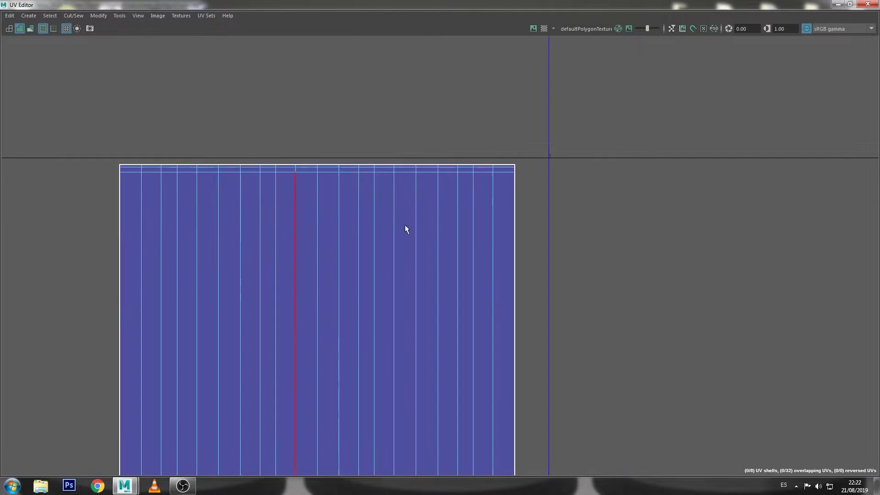
pyautogui.scroll(-3, 394, 256)
pyautogui.moveTo(362, 326)
pyautogui.keyDown('alt'); pyautogui.mouseDown(button='middle')
pyautogui.moveTo(383, 275)
pyautogui.moveTo(381, 4)
pyautogui.mouseUp(button='middle'); pyautogui.keyUp('alt')
pyautogui.scroll(-2, 381, 317)
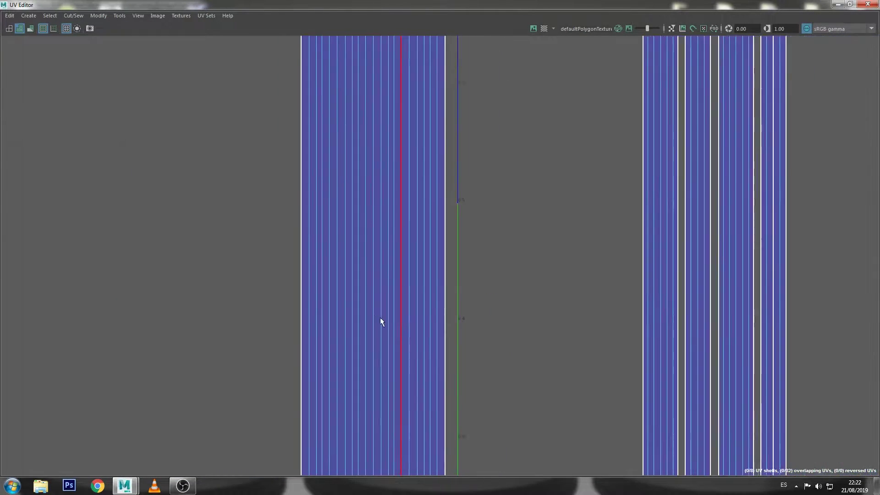
pyautogui.scroll(-2, 390, 308)
pyautogui.keyDown('alt'); pyautogui.moveTo(390, 309); pyautogui.dragTo(407, 252, button='middle'); pyautogui.keyUp('alt')
pyautogui.scroll(3, 407, 252)
pyautogui.scroll(3, 453, 154)
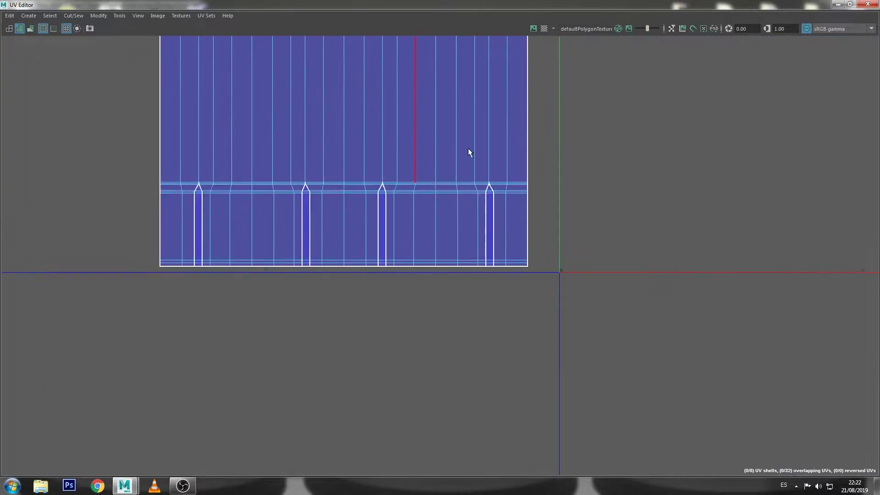
pyautogui.scroll(1, 468, 147)
pyautogui.moveTo(155, 275); pyautogui.dragTo(153, 273)
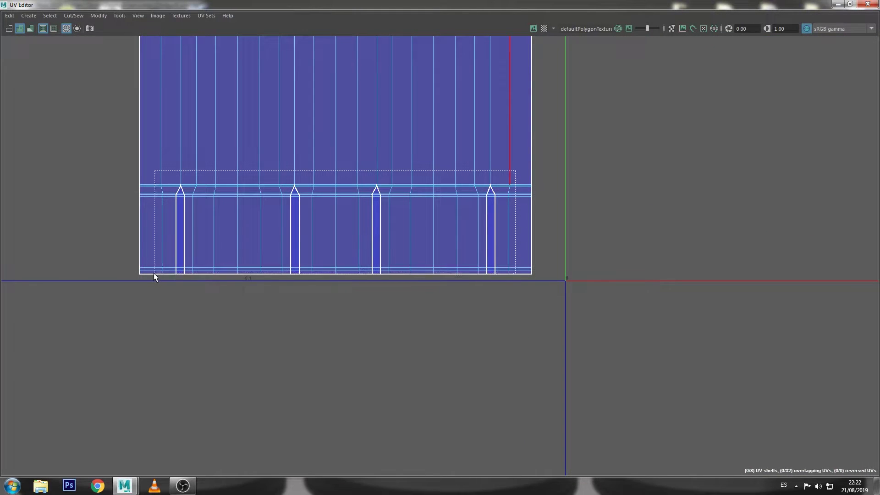
# - Marquee the kinked UV row and apply Modify > Straighten UVs
pyautogui.scroll(-1, 358, 195)
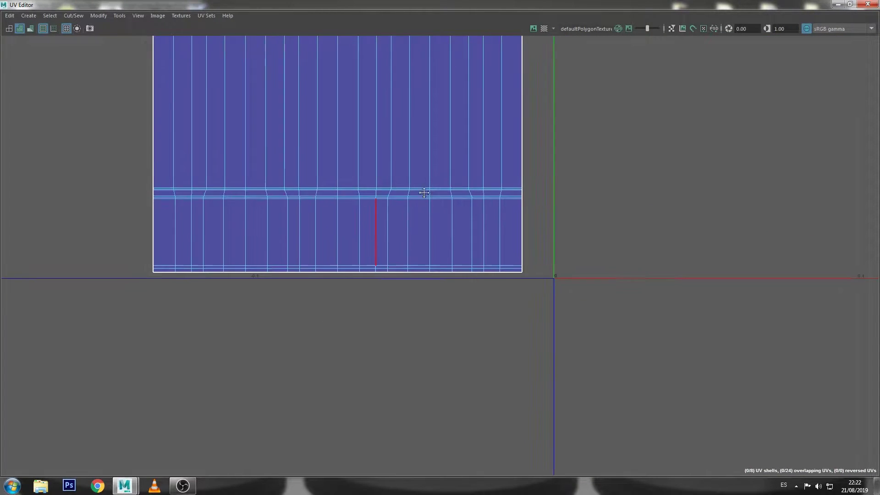
pyautogui.keyDown('alt'); pyautogui.moveTo(443, 220); pyautogui.dragTo(508, 250, button='middle'); pyautogui.keyUp('alt')
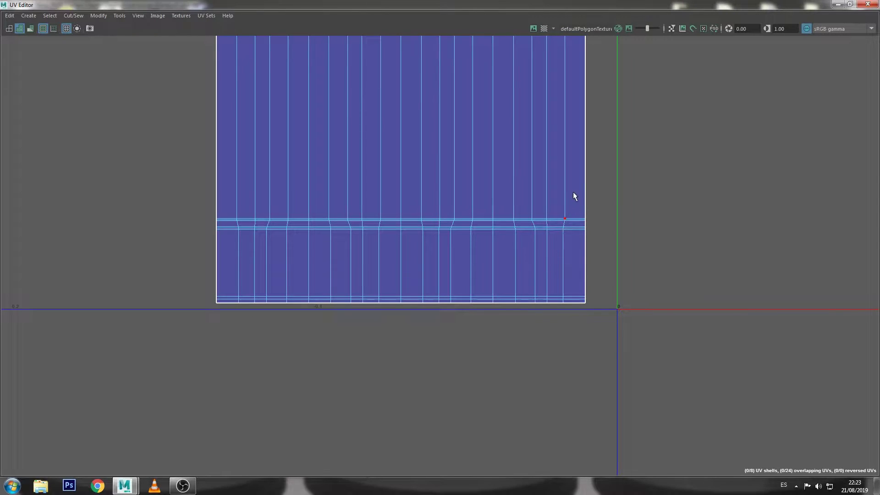
pyautogui.moveTo(227, 416); pyautogui.dragTo(226, 416)
pyautogui.keyDown('alt'); pyautogui.moveTo(326, 208); pyautogui.dragTo(330, 252, button='middle'); pyautogui.keyUp('alt')
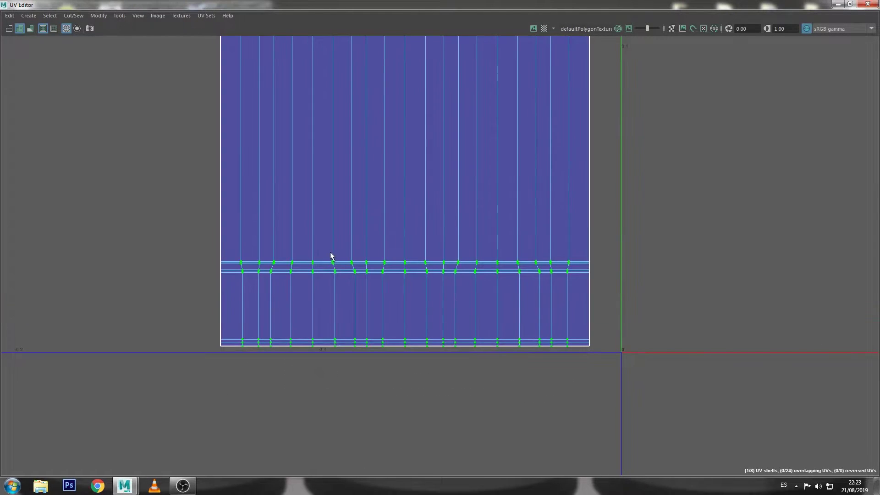
pyautogui.click(94, 17)
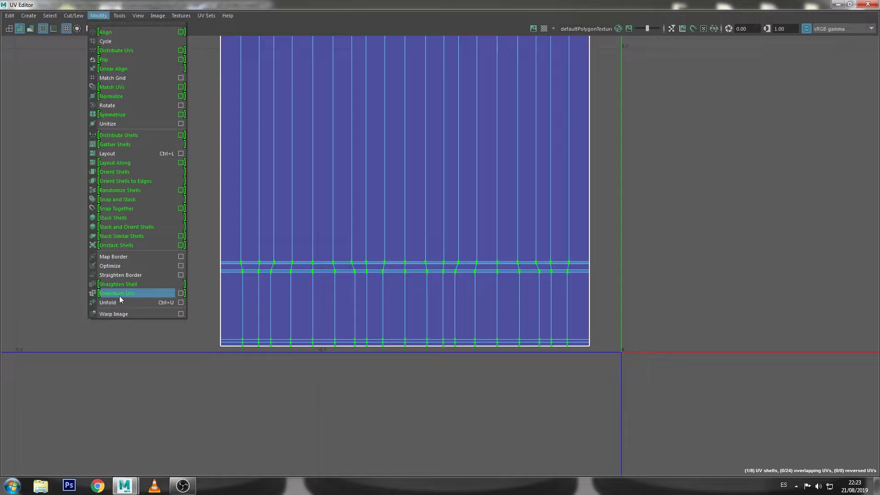
pyautogui.click(119, 296)
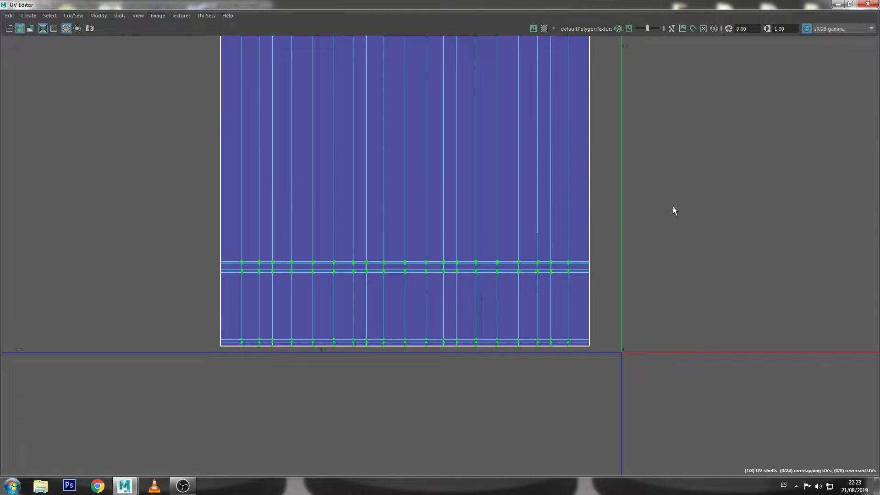
# - Review the straightened UV columns and close the UV Editor to the 3D viewport
pyautogui.scroll(2, 558, 244)
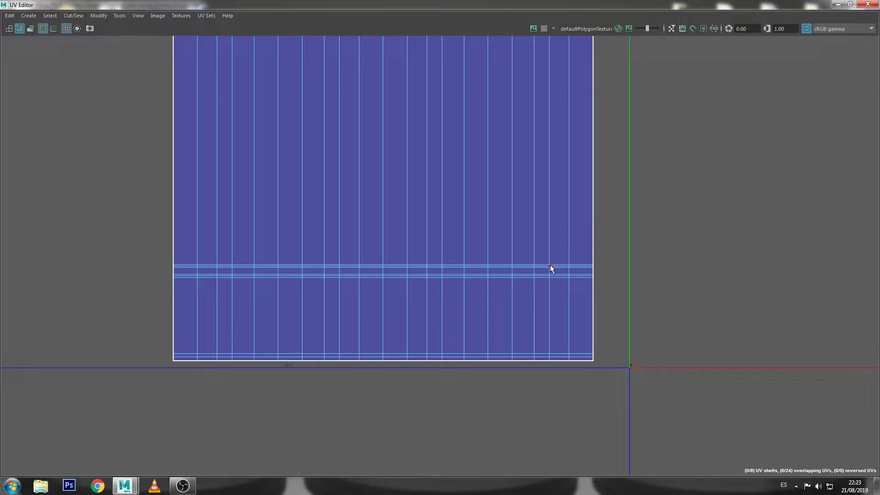
pyautogui.scroll(-3, 573, 240)
pyautogui.scroll(-2, 621, 169)
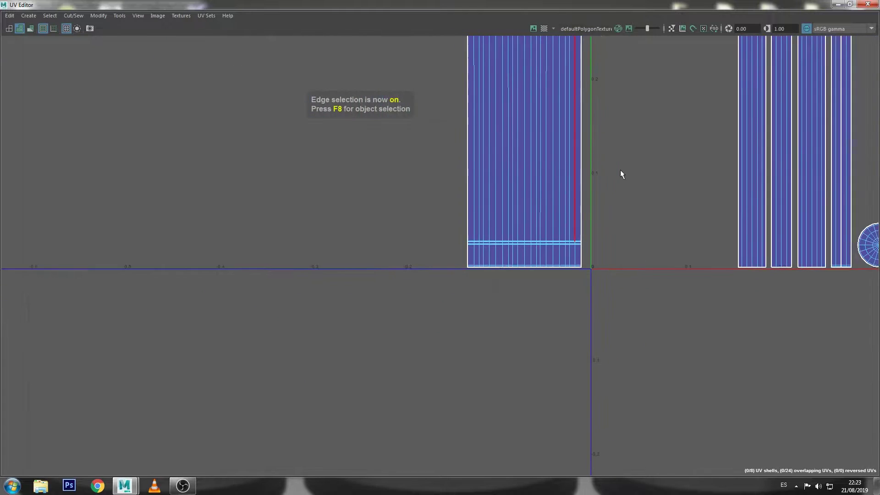
pyautogui.scroll(-2, 443, 188)
pyautogui.moveTo(444, 188)
pyautogui.keyDown('alt'); pyautogui.mouseDown(button='middle')
pyautogui.moveTo(576, 285)
pyautogui.moveTo(358, 171)
pyautogui.moveTo(539, 234)
pyautogui.mouseUp(button='middle'); pyautogui.keyUp('alt')
pyautogui.scroll(1, 539, 233)
pyautogui.scroll(1, 534, 188)
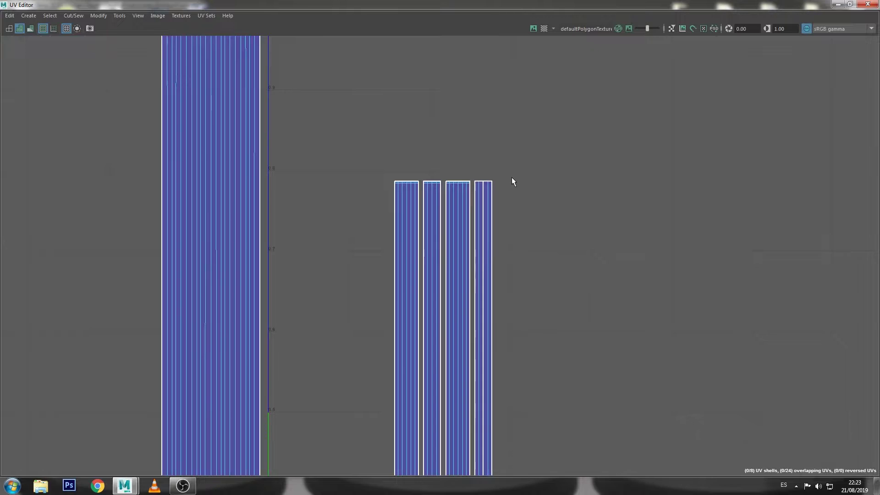
pyautogui.scroll(2, 511, 177)
pyautogui.click(838, 4)
# - Select the barrel and an edge inside the muzzle, toggling smooth mesh preview
pyautogui.rightClick(435, 175)
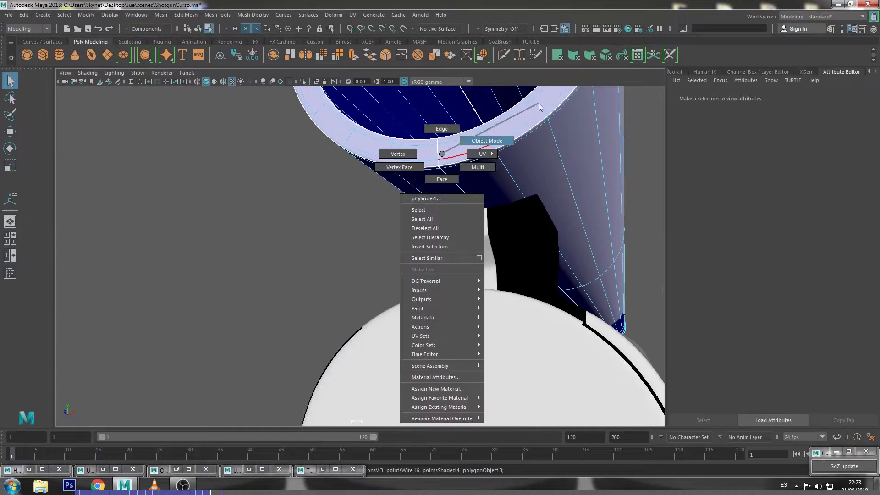
pyautogui.keyDown('alt'); pyautogui.moveTo(354, 239); pyautogui.dragTo(432, 265); pyautogui.keyUp('alt')
pyautogui.scroll(3, 380, 275)
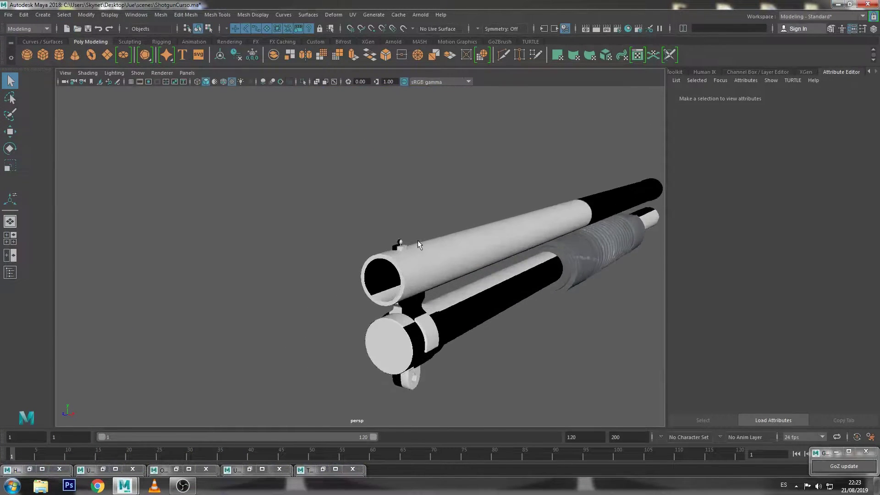
pyautogui.scroll(2, 521, 265)
pyautogui.keyDown('alt'); pyautogui.moveTo(521, 266); pyautogui.dragTo(570, 257, button='middle'); pyautogui.keyUp('alt')
pyautogui.scroll(3, 464, 282)
pyautogui.scroll(3, 463, 282)
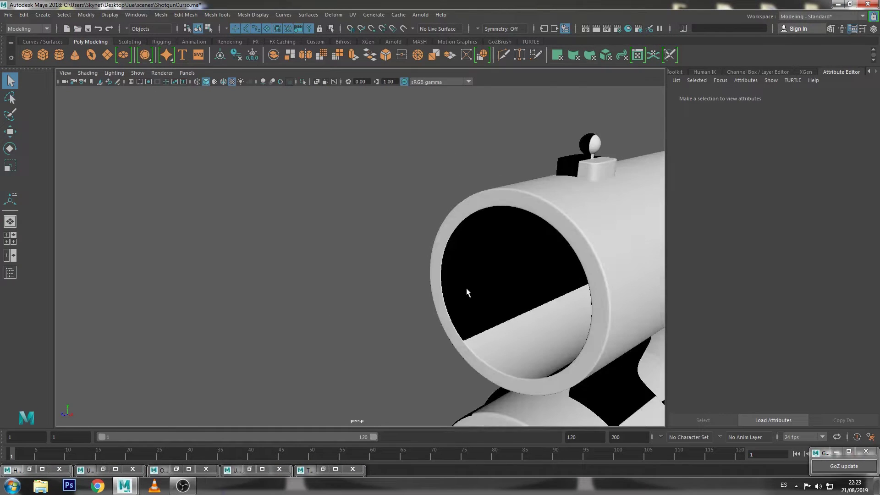
pyautogui.click(463, 281)
pyautogui.click(451, 288)
pyautogui.scroll(4, 462, 281)
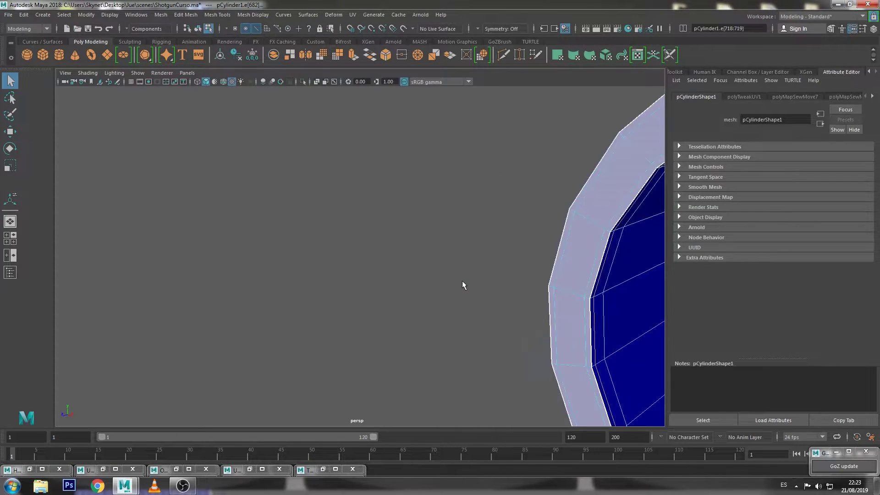
pyautogui.keyDown('alt'); pyautogui.moveTo(462, 281); pyautogui.dragTo(466, 281, button='middle'); pyautogui.keyUp('alt')
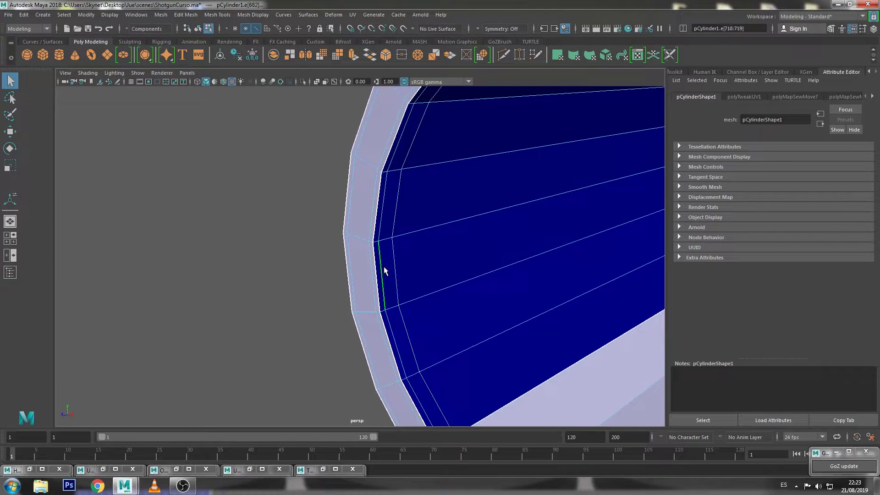
pyautogui.press('3')
# - Restore the UV Editor and frame the selected edge on the tall strip shells
pyautogui.click(116, 470)
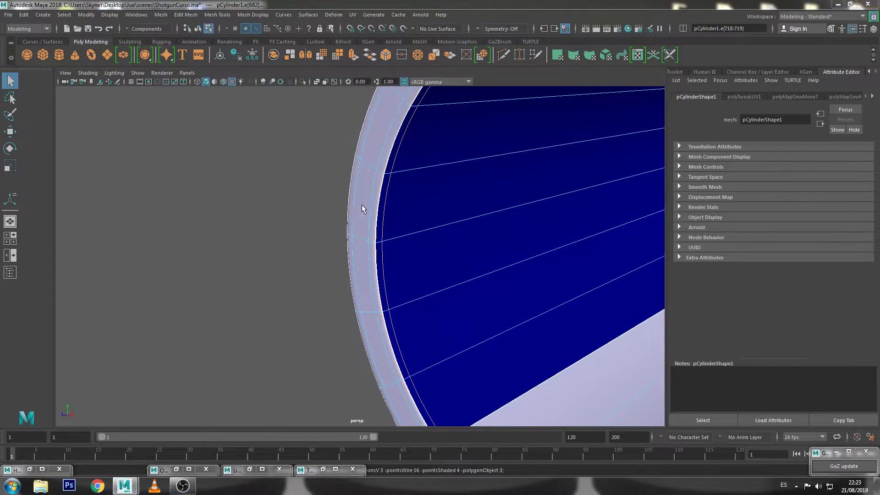
pyautogui.press('f')
pyautogui.scroll(-2, 444, 284)
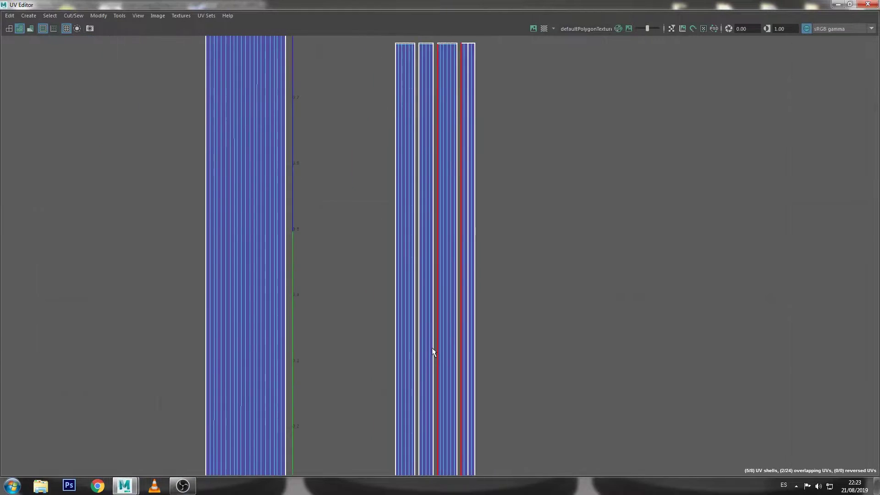
pyautogui.keyDown('alt'); pyautogui.moveTo(431, 348); pyautogui.dragTo(451, 218, button='middle'); pyautogui.keyUp('alt')
pyautogui.scroll(3, 518, 212)
pyautogui.scroll(2, 588, 205)
pyautogui.scroll(2, 520, 258)
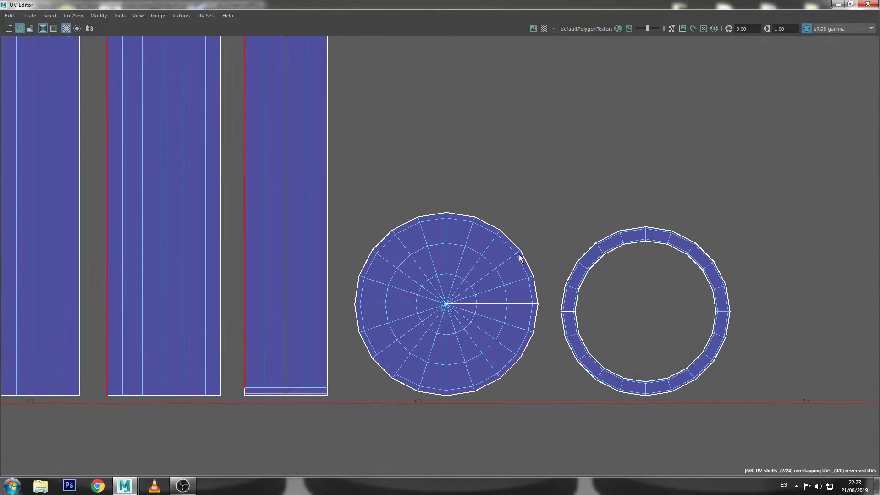
pyautogui.moveTo(451, 274)
pyautogui.keyDown('alt'); pyautogui.mouseDown(button='middle')
pyautogui.moveTo(664, 211)
pyautogui.moveTo(614, 265)
pyautogui.mouseUp(button='middle'); pyautogui.keyUp('alt')
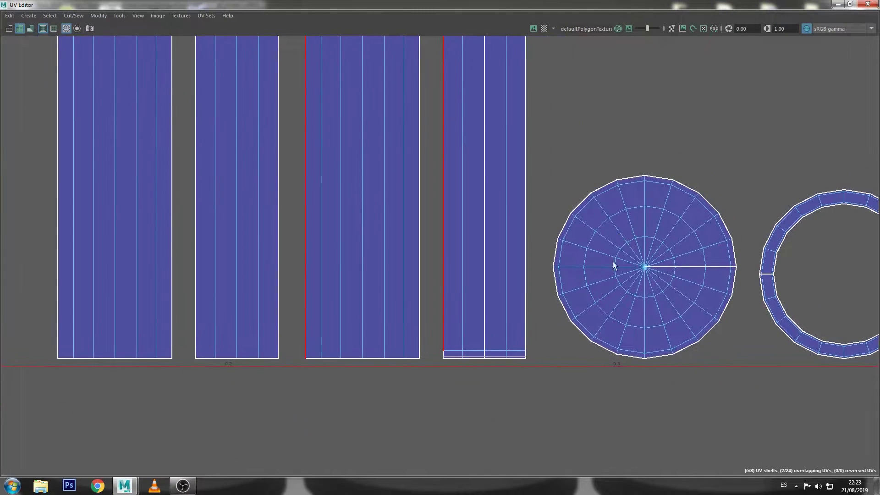
pyautogui.scroll(-2, 520, 307)
pyautogui.scroll(-2, 495, 263)
pyautogui.keyDown('alt'); pyautogui.moveTo(495, 263); pyautogui.dragTo(496, 369, button='middle'); pyautogui.keyUp('alt')
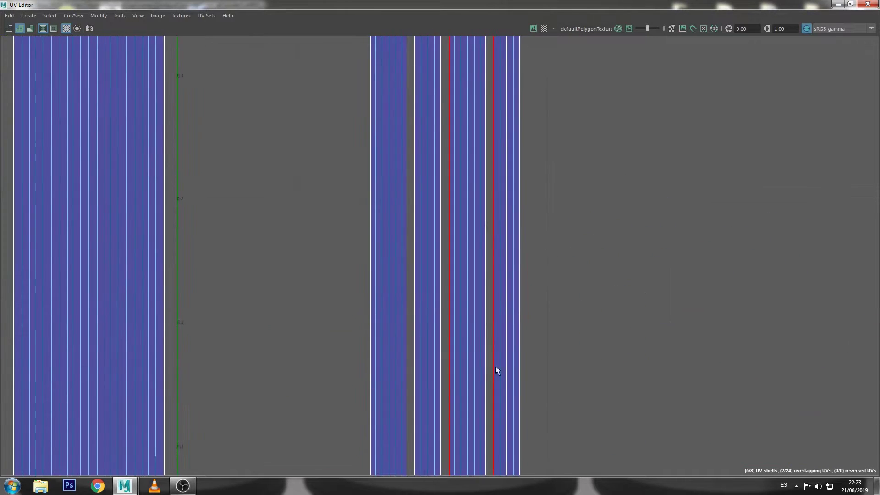
# - Select a face inside the barrel in 3D and bring the UV Editor back
pyautogui.click(838, 5)
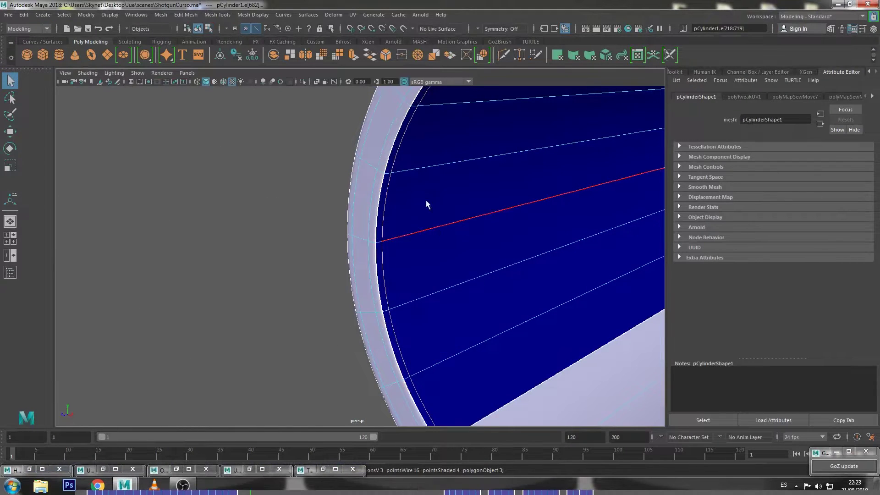
pyautogui.click(445, 224)
pyautogui.scroll(-5, 435, 229)
pyautogui.click(407, 233)
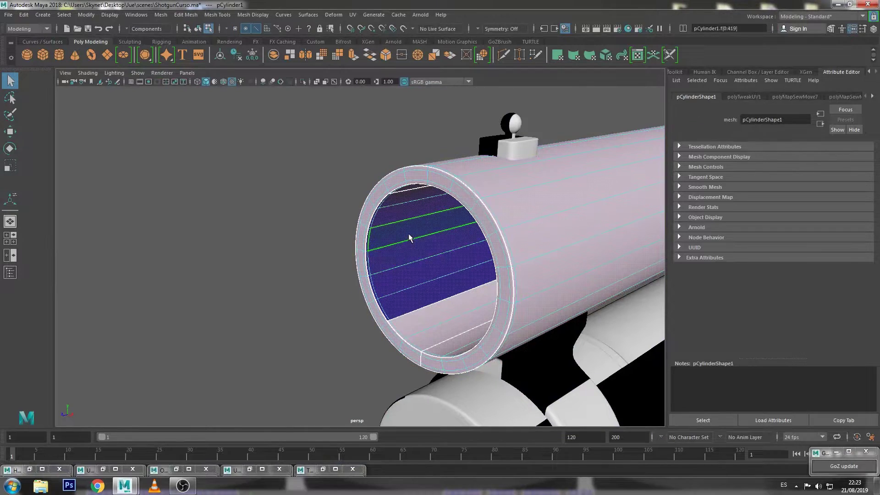
pyautogui.click(115, 470)
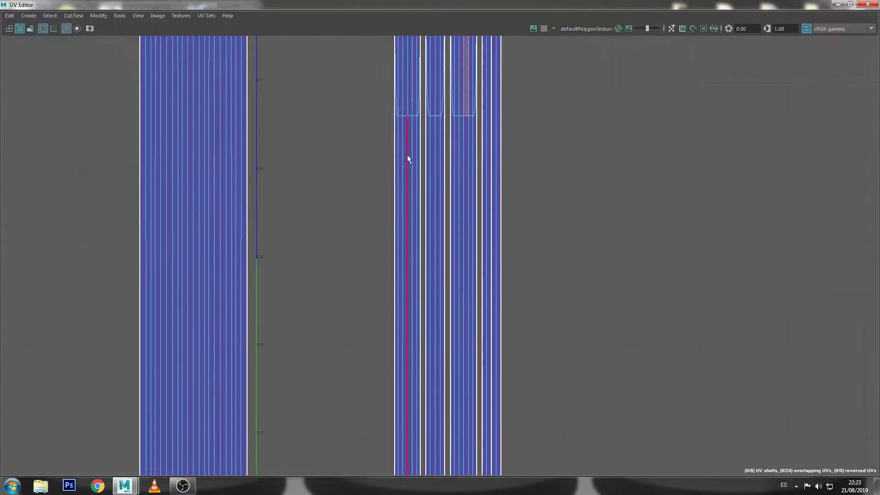
# - Select an inner barrel edge in the viewport and frame the strip shells in the UV Editor
pyautogui.keyDown('shift'); pyautogui.click(393, 158); pyautogui.keyUp('shift')
pyautogui.click(837, 5)
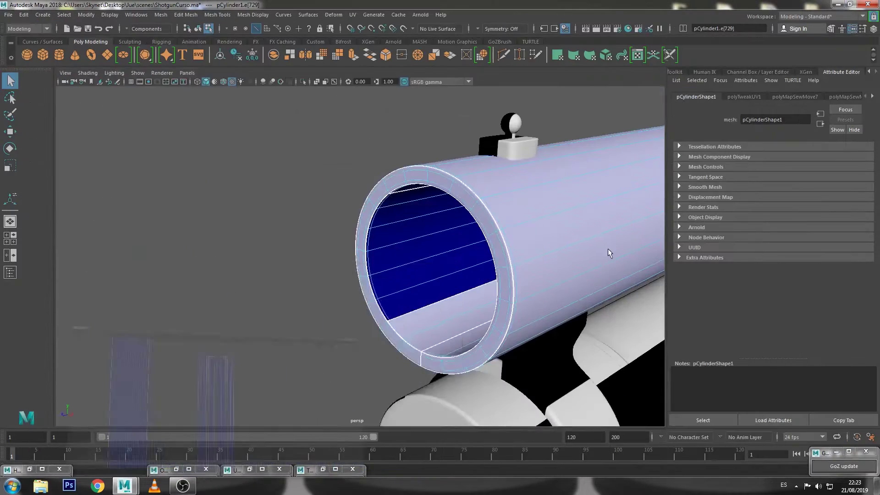
pyautogui.moveTo(607, 248)
pyautogui.keyDown('alt'); pyautogui.mouseDown()
pyautogui.moveTo(630, 247)
pyautogui.moveTo(604, 248)
pyautogui.mouseUp(); pyautogui.keyUp('alt')
pyautogui.click(604, 248)
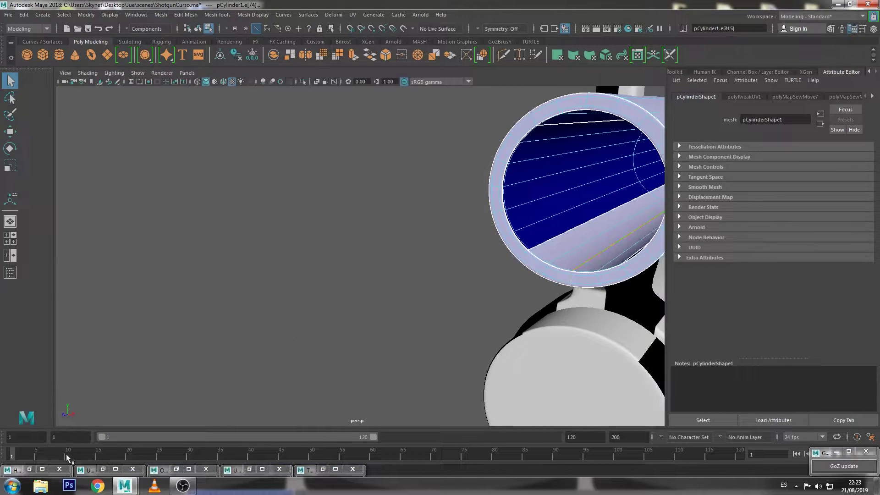
pyautogui.click(116, 469)
pyautogui.keyDown('alt'); pyautogui.moveTo(467, 160); pyautogui.dragTo(466, 196, button='middle'); pyautogui.keyUp('alt')
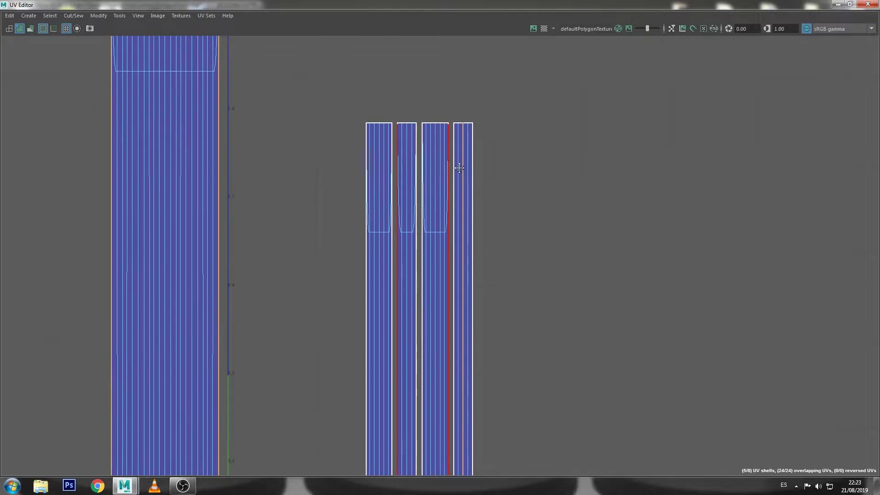
pyautogui.scroll(2, 465, 139)
pyautogui.scroll(2, 462, 140)
pyautogui.scroll(1, 540, 166)
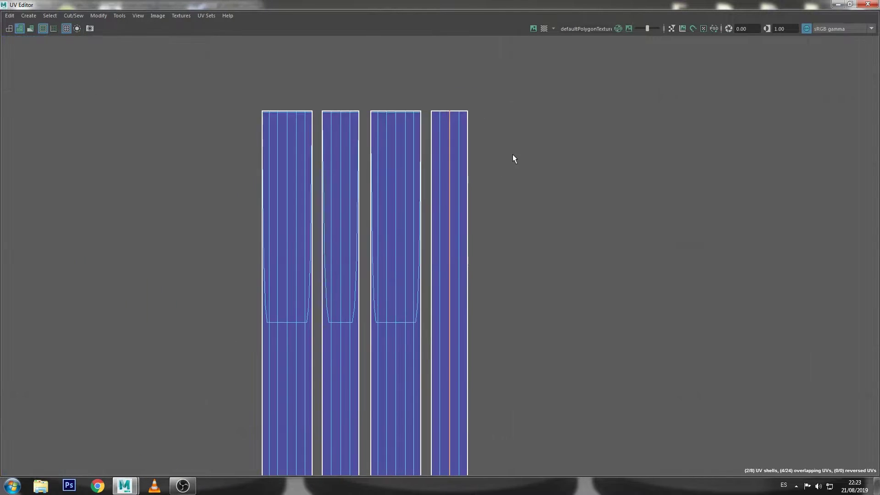
# - Move and Sew the fourth shell's left border edge onto its neighbour
pyautogui.moveTo(495, 154); pyautogui.dragTo(497, 110, button='right')
pyautogui.click(432, 155)
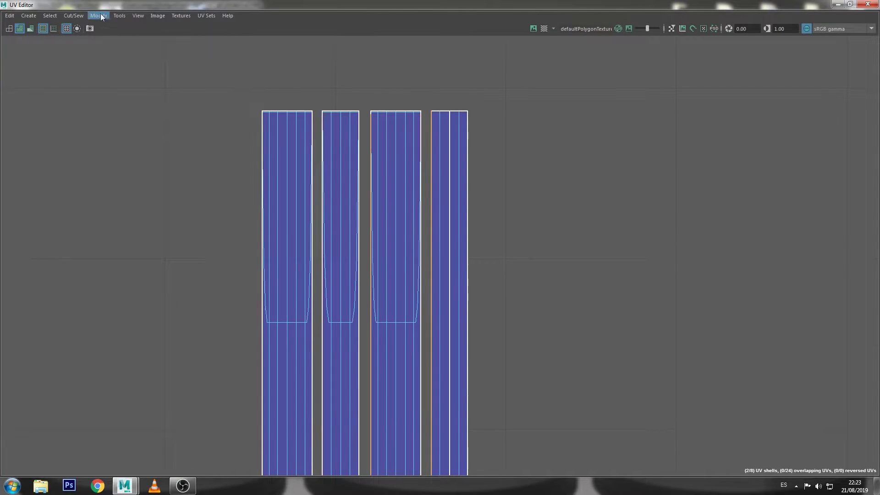
pyautogui.click(74, 15)
pyautogui.click(108, 104)
# - Sew the remaining strips together along their shared seam edges
pyautogui.scroll(2, 321, 156)
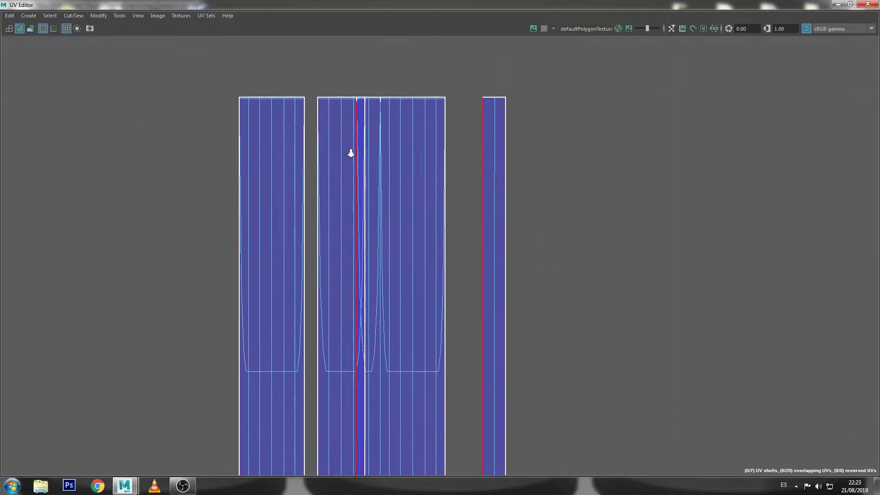
pyautogui.scroll(1, 355, 143)
pyautogui.click(415, 147)
pyautogui.click(451, 145)
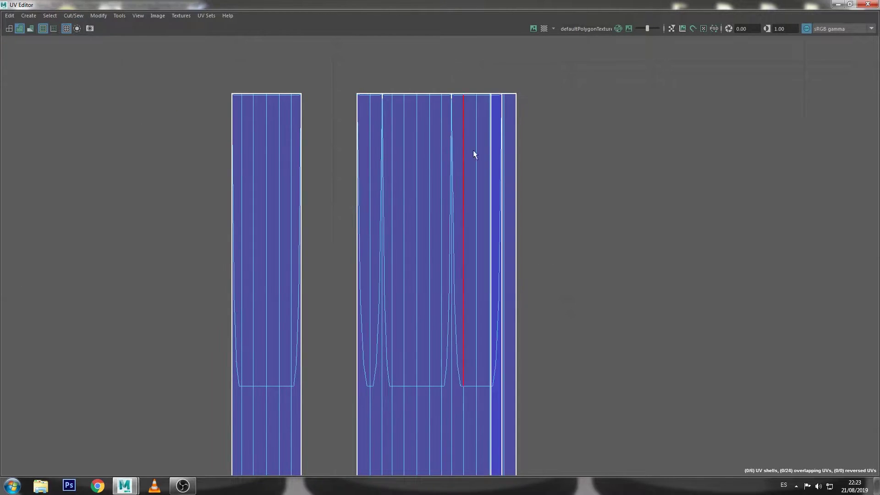
pyautogui.click(502, 133)
pyautogui.press('g')
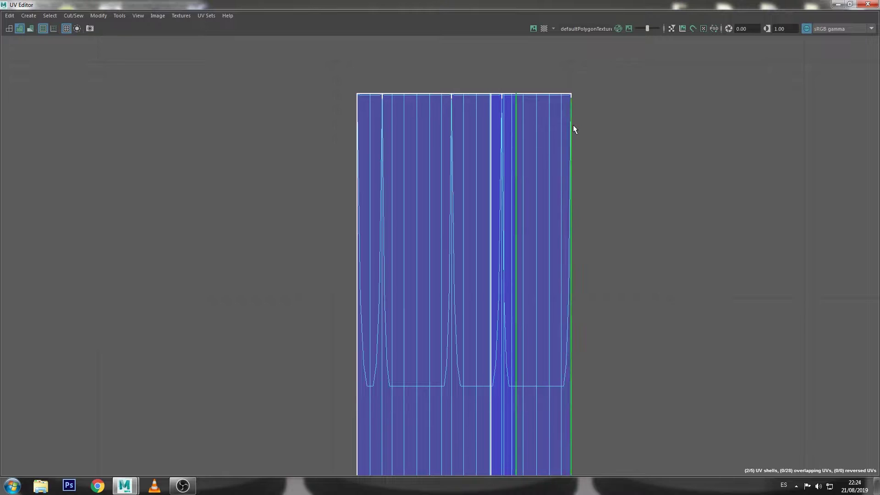
pyautogui.click(573, 128)
pyautogui.press('g')
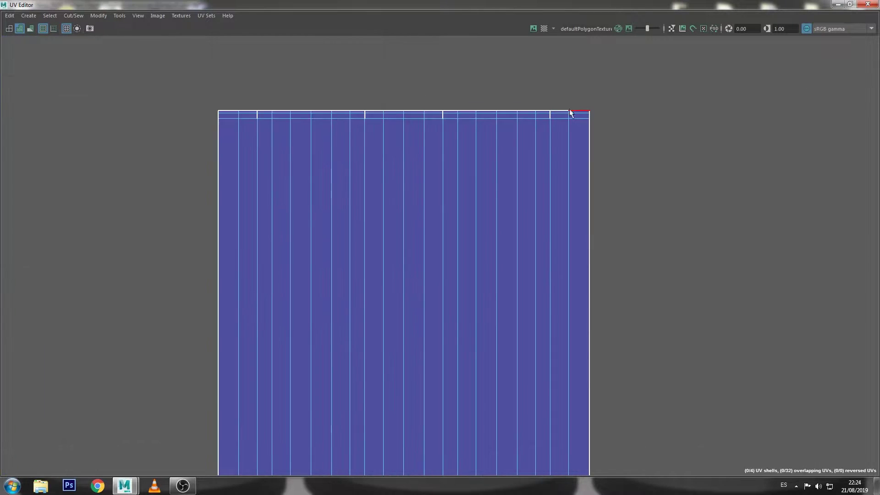
# - Check the combined wide rectangular barrel shell, then return to the 3D viewport
pyautogui.click(576, 111)
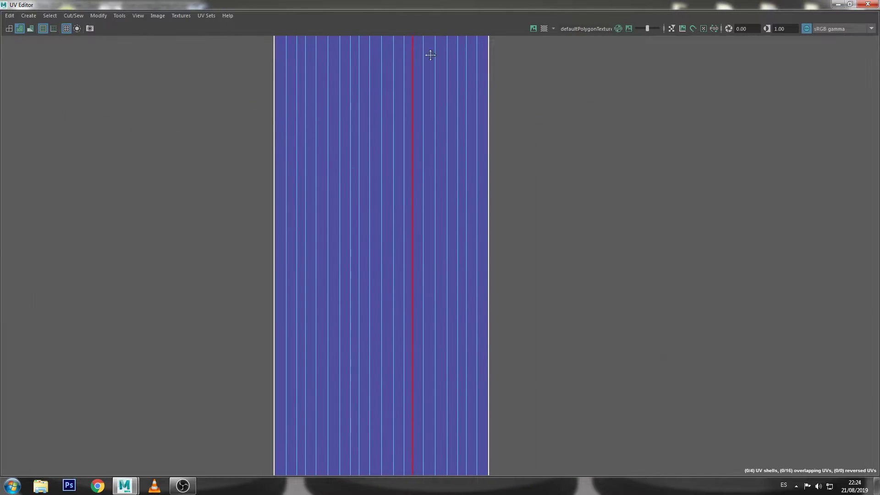
pyautogui.scroll(-3, 455, 282)
pyautogui.scroll(-3, 447, 321)
pyautogui.keyDown('alt'); pyautogui.moveTo(445, 358); pyautogui.dragTo(460, 203, button='middle'); pyautogui.keyUp('alt')
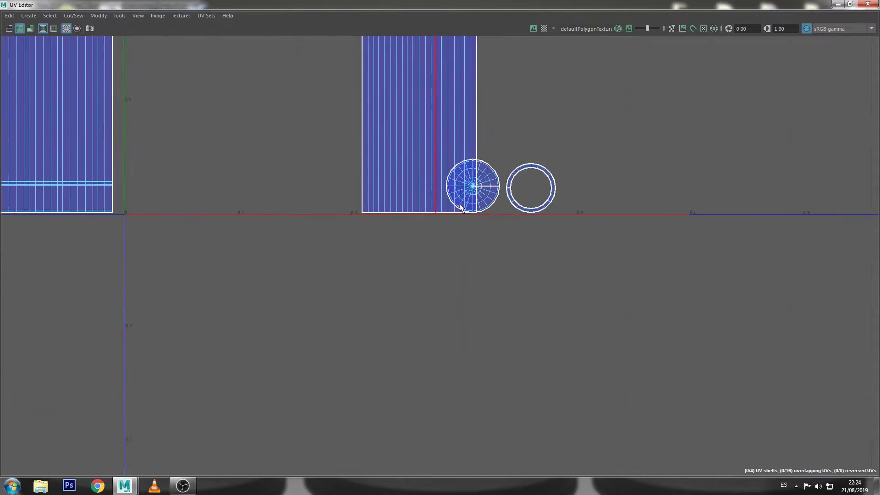
pyautogui.scroll(4, 418, 188)
pyautogui.scroll(3, 418, 188)
pyautogui.scroll(-2, 419, 225)
pyautogui.scroll(-2, 424, 218)
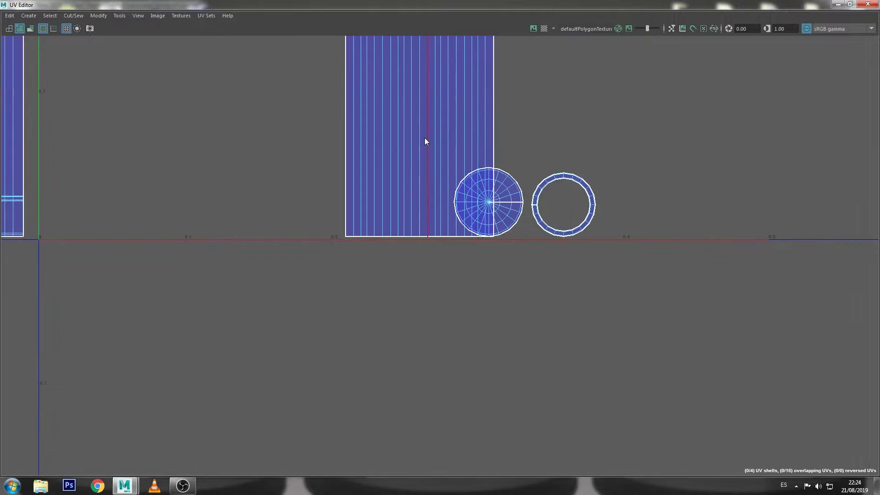
pyautogui.click(400, 136)
pyautogui.click(838, 4)
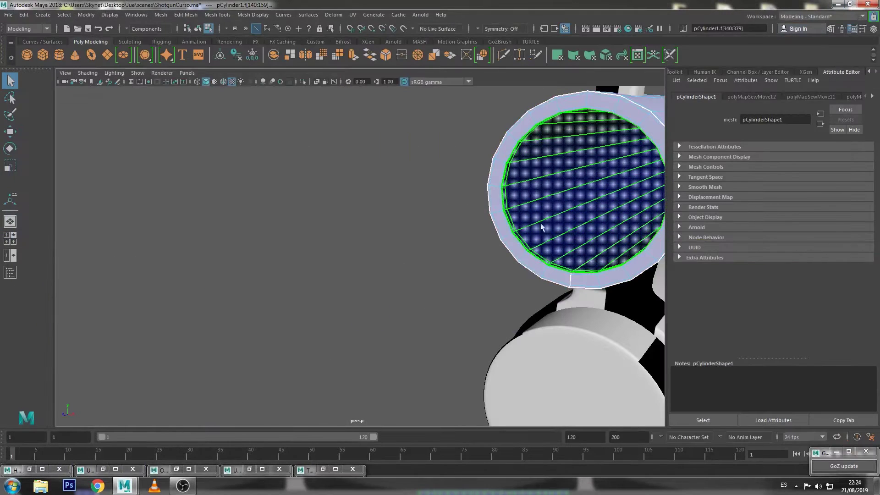
# - In object mode, select the barrel cylinder while orbiting to view it from the side
pyautogui.press('F8')
pyautogui.moveTo(422, 288)
pyautogui.keyDown('alt'); pyautogui.mouseDown()
pyautogui.moveTo(452, 273)
pyautogui.moveTo(309, 320)
pyautogui.mouseUp(); pyautogui.keyUp('alt')
pyautogui.click(308, 321)
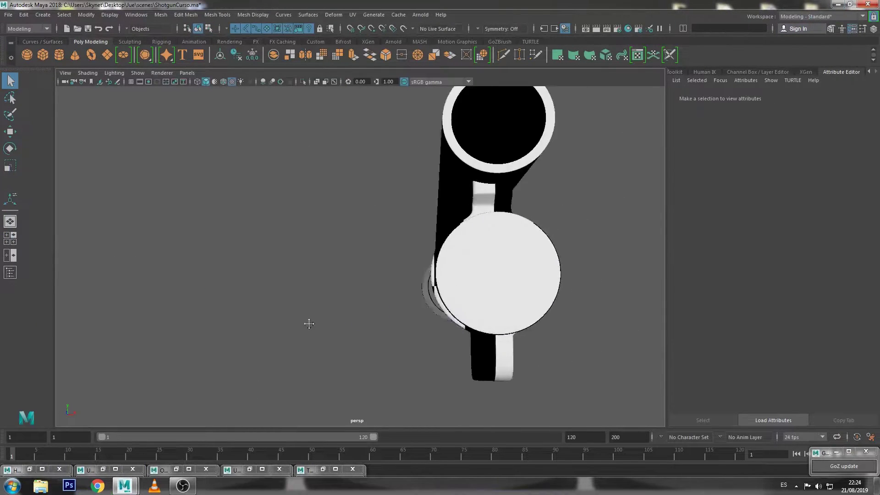
pyautogui.scroll(5, 337, 331)
pyautogui.click(444, 261)
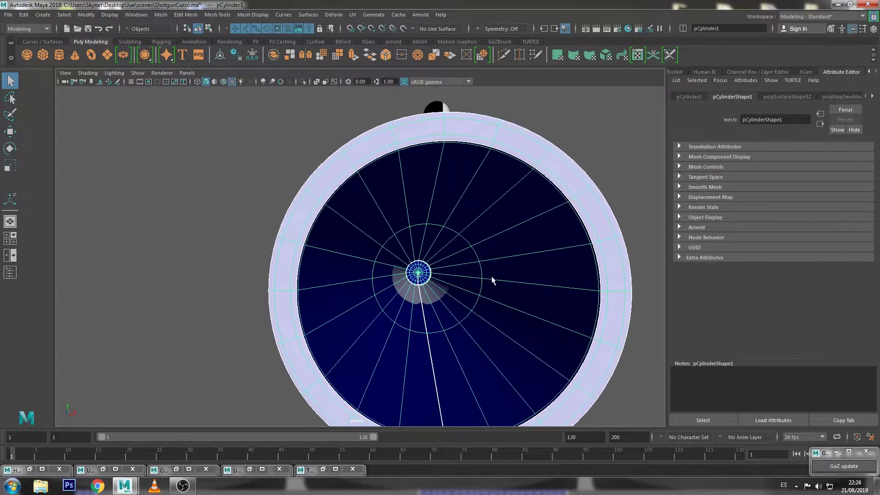
pyautogui.scroll(-5, 449, 307)
pyautogui.scroll(3, 413, 323)
pyautogui.keyDown('alt'); pyautogui.moveTo(416, 313); pyautogui.dragTo(259, 324); pyautogui.keyUp('alt')
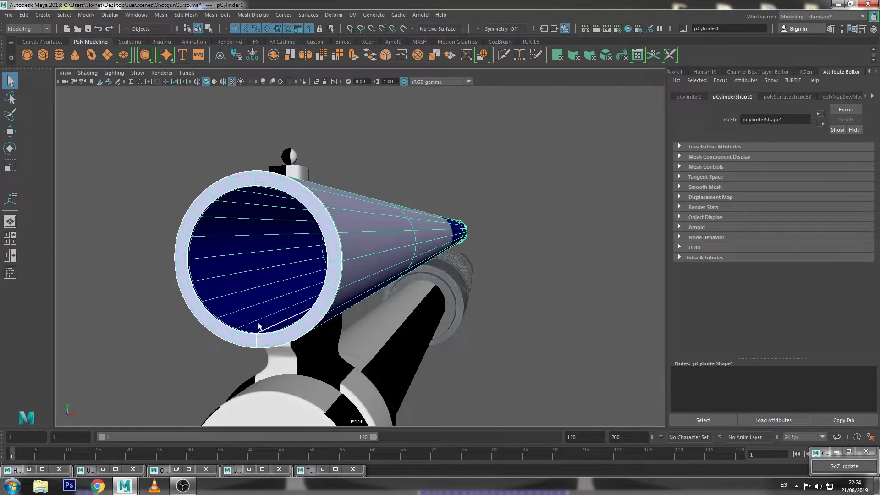
pyautogui.click(180, 329)
pyautogui.moveTo(180, 329)
pyautogui.keyDown('alt'); pyautogui.mouseDown()
pyautogui.moveTo(193, 337)
pyautogui.moveTo(346, 287)
pyautogui.moveTo(412, 284)
pyautogui.moveTo(431, 270)
pyautogui.mouseUp(); pyautogui.keyUp('alt')
pyautogui.scroll(4, 425, 287)
pyautogui.click(431, 269)
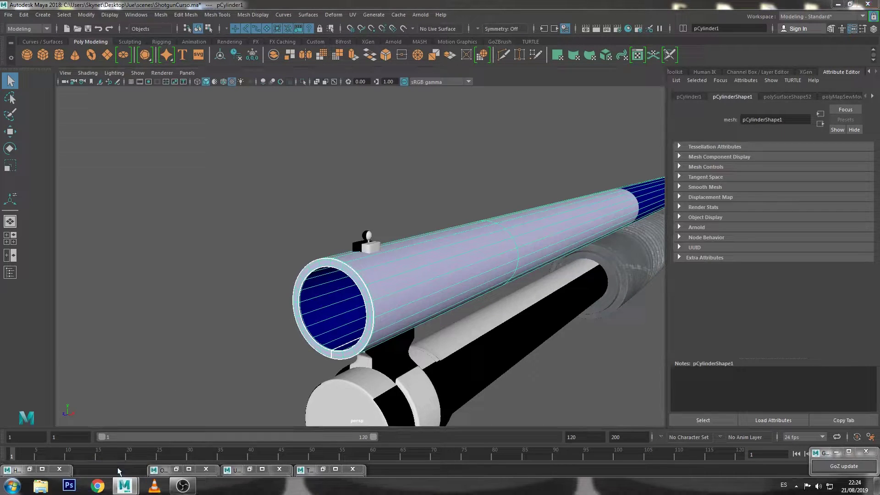
# - In the UV Editor, select the circular disc shell and move it up and right
pyautogui.click(116, 470)
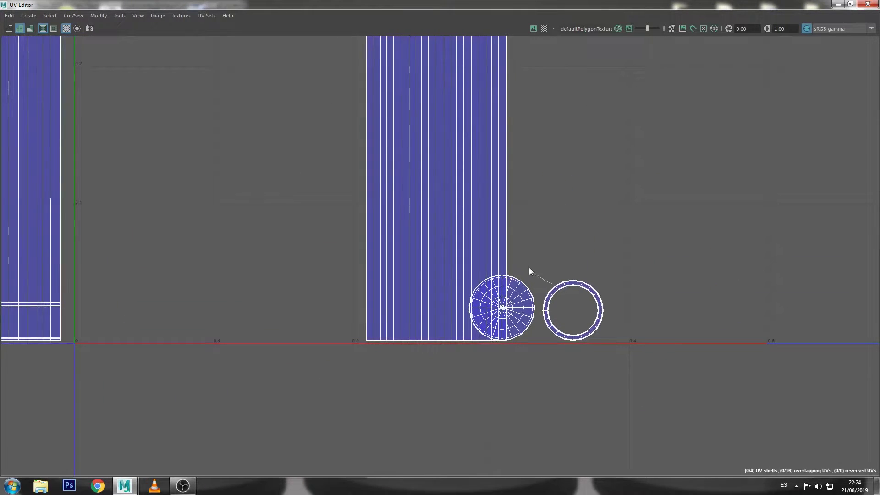
pyautogui.moveTo(547, 295); pyautogui.dragTo(513, 270, button='right')
pyautogui.click(524, 310)
pyautogui.moveTo(509, 312)
pyautogui.mouseDown()
pyautogui.moveTo(582, 208)
pyautogui.moveTo(605, 191)
pyautogui.mouseUp()
# - Check the barrel in wireframe and shaded views, then isolate pCylinder1
pyautogui.click(836, 4)
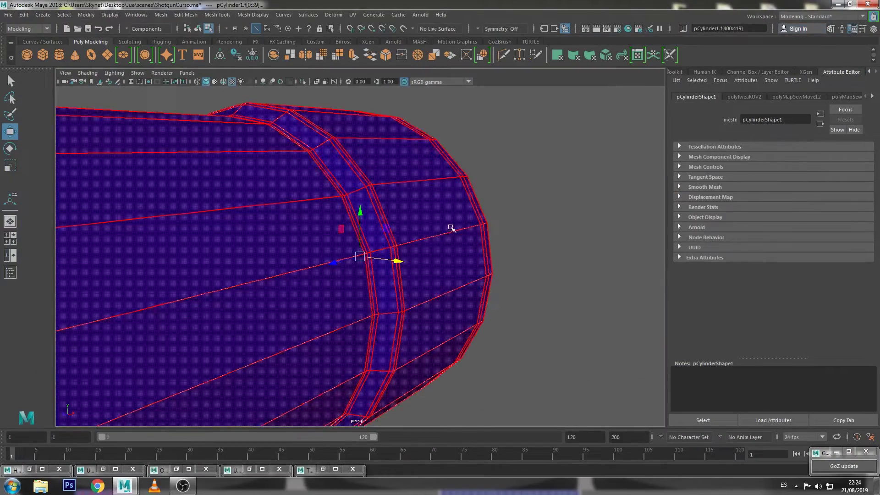
pyautogui.press('4')
pyautogui.moveTo(544, 254)
pyautogui.keyDown('alt'); pyautogui.mouseDown()
pyautogui.moveTo(508, 252)
pyautogui.moveTo(416, 211)
pyautogui.mouseUp(); pyautogui.keyUp('alt')
pyautogui.press('5')
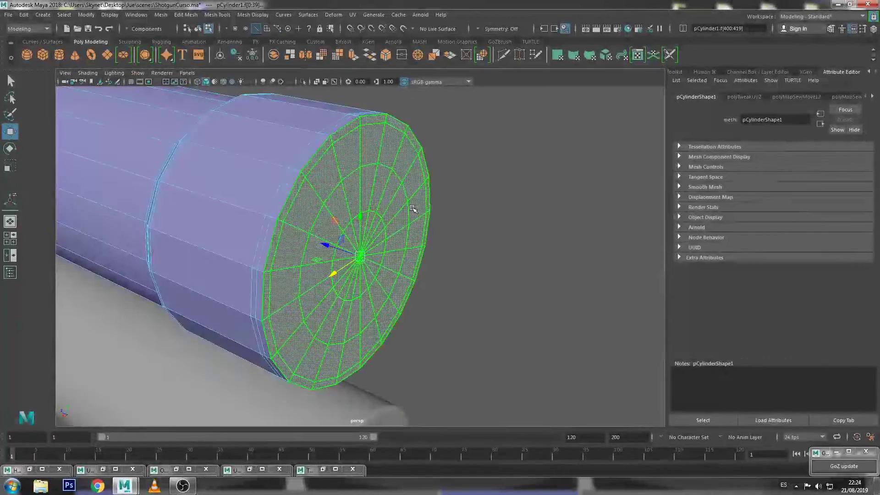
pyautogui.moveTo(378, 191); pyautogui.dragTo(473, 138, button='right')
pyautogui.click(380, 210)
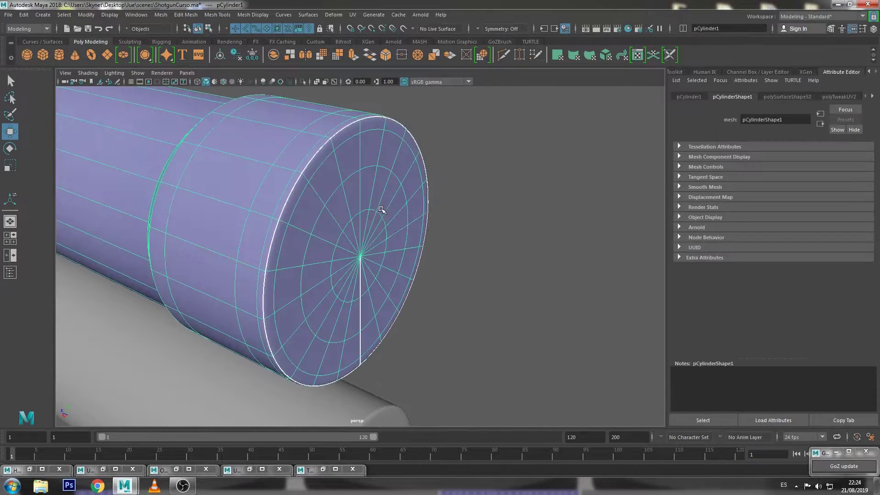
pyautogui.click(462, 181)
pyautogui.click(372, 174)
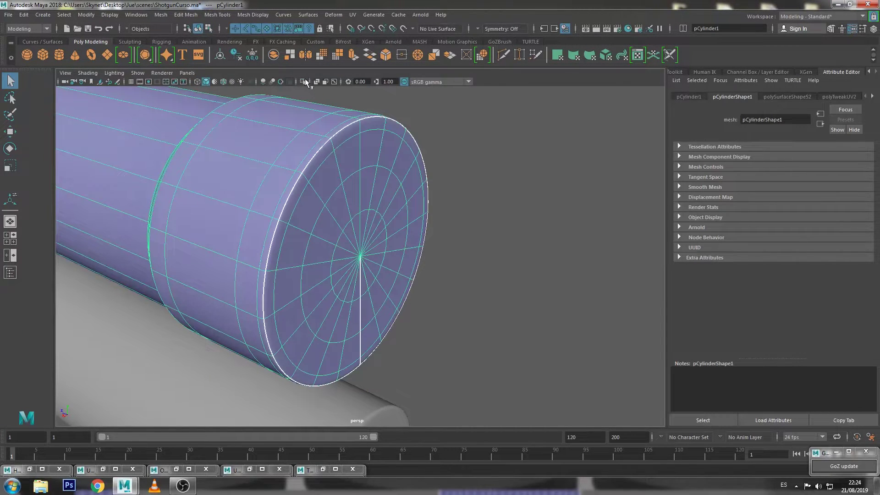
pyautogui.click(303, 82)
# - Show the other gun meshes again and inspect the gun up close
pyautogui.scroll(-5, 406, 221)
pyautogui.moveTo(406, 221)
pyautogui.keyDown('alt'); pyautogui.mouseDown()
pyautogui.moveTo(382, 247)
pyautogui.moveTo(370, 192)
pyautogui.mouseUp(); pyautogui.keyUp('alt')
pyautogui.click(303, 82)
pyautogui.scroll(-4, 359, 282)
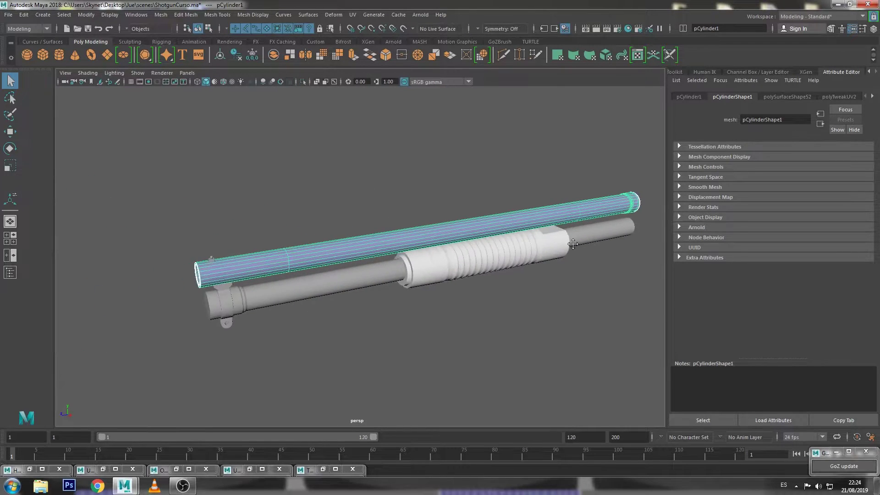
pyautogui.scroll(5, 417, 304)
pyautogui.moveTo(432, 279)
pyautogui.keyDown('alt'); pyautogui.mouseDown()
pyautogui.moveTo(417, 269)
pyautogui.moveTo(467, 281)
pyautogui.moveTo(468, 298)
pyautogui.moveTo(436, 308)
pyautogui.mouseUp(); pyautogui.keyUp('alt')
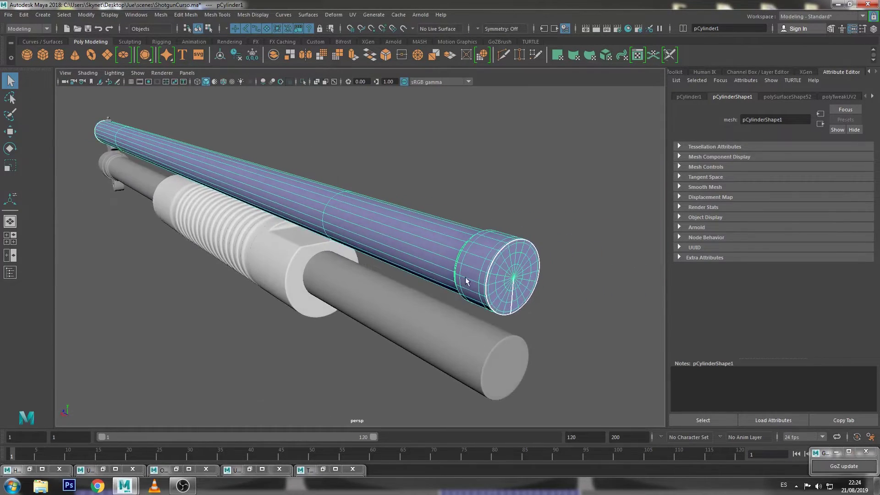
pyautogui.scroll(-3, 522, 259)
pyautogui.scroll(2, 447, 274)
pyautogui.scroll(4, 424, 296)
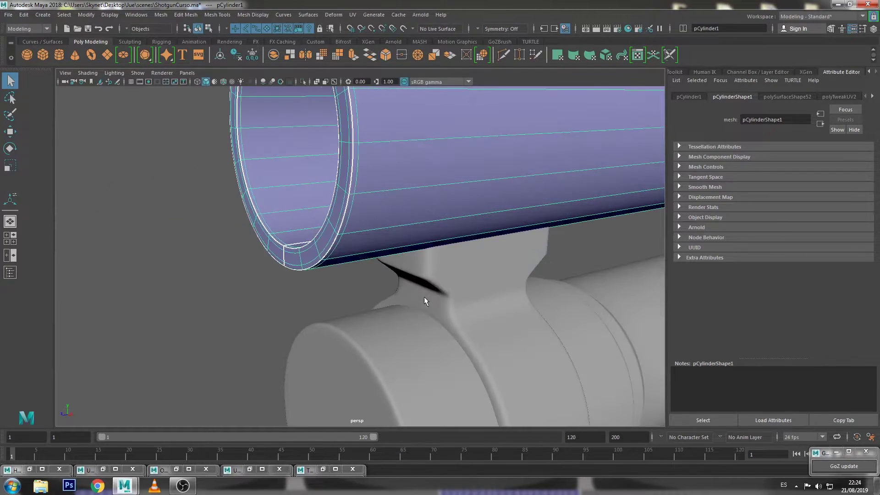
pyautogui.scroll(2, 448, 282)
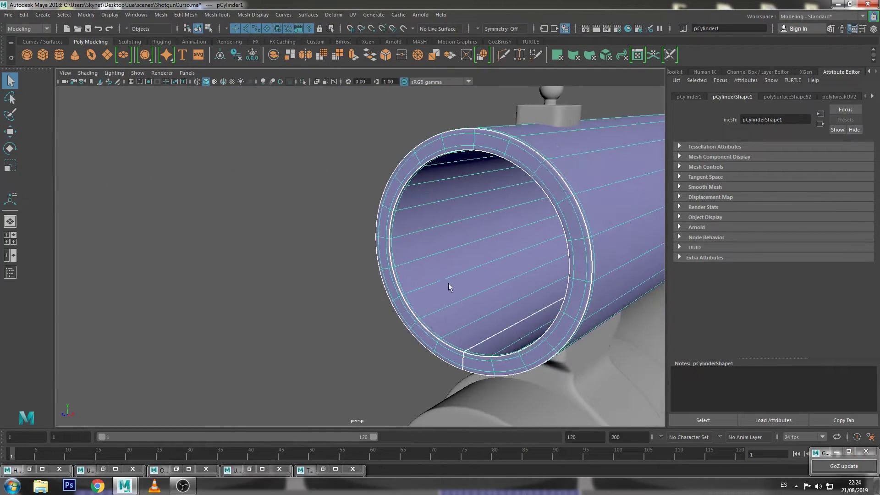
pyautogui.click(116, 468)
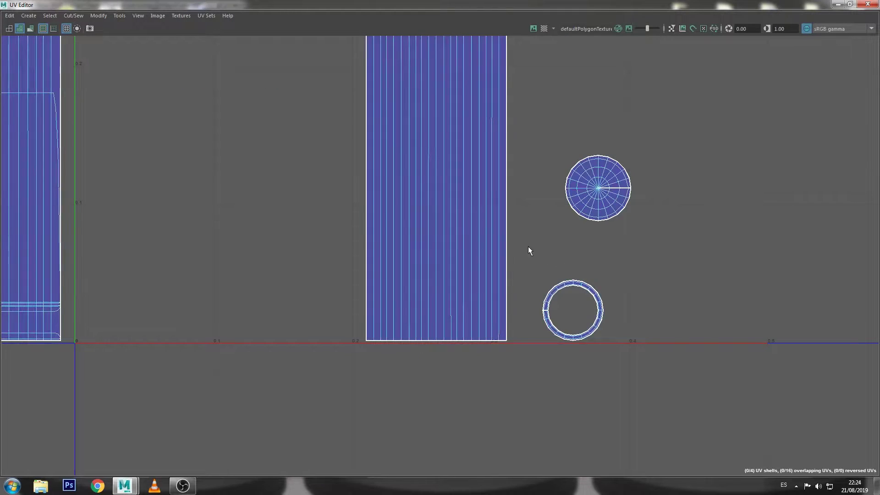
# - Cut the ring UV shell into separate shells and select one of its edges
pyautogui.click(566, 287)
pyautogui.click(73, 15)
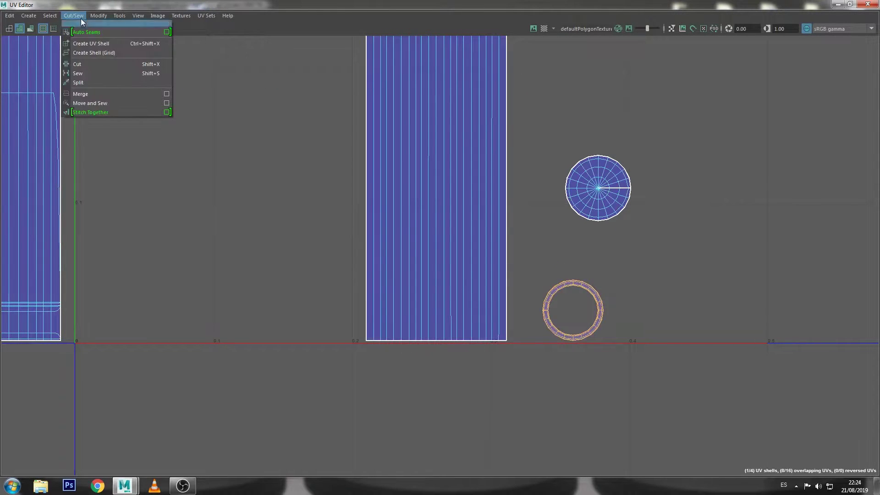
pyautogui.click(92, 63)
pyautogui.scroll(2, 585, 287)
pyautogui.press('F10')
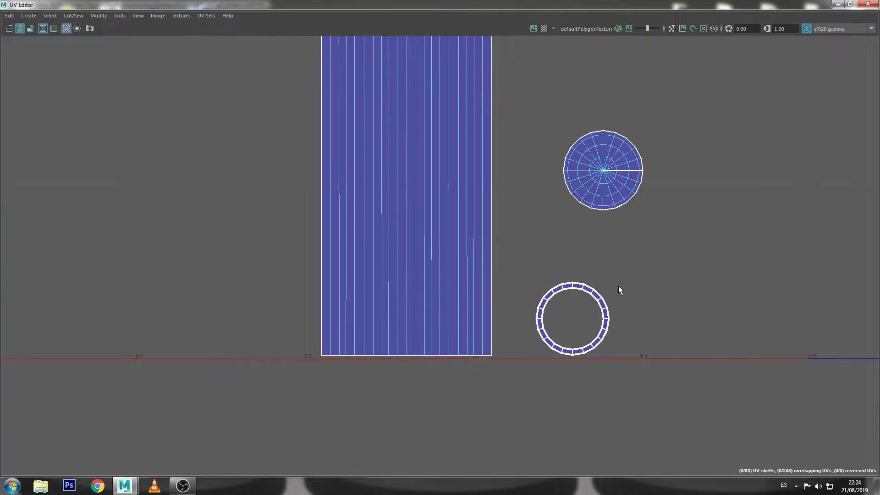
pyautogui.scroll(-2, 474, 271)
pyautogui.scroll(1, 478, 317)
pyautogui.click(476, 318)
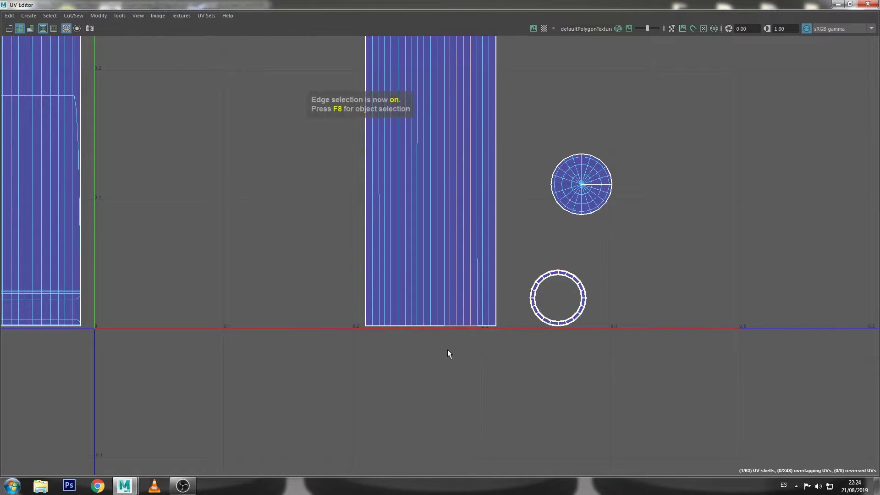
# - Select all the barrel's split UV columns and sew them into one shell
pyautogui.scroll(1, 574, 326)
pyautogui.scroll(1, 558, 300)
pyautogui.scroll(1, 559, 301)
pyautogui.scroll(-2, 559, 302)
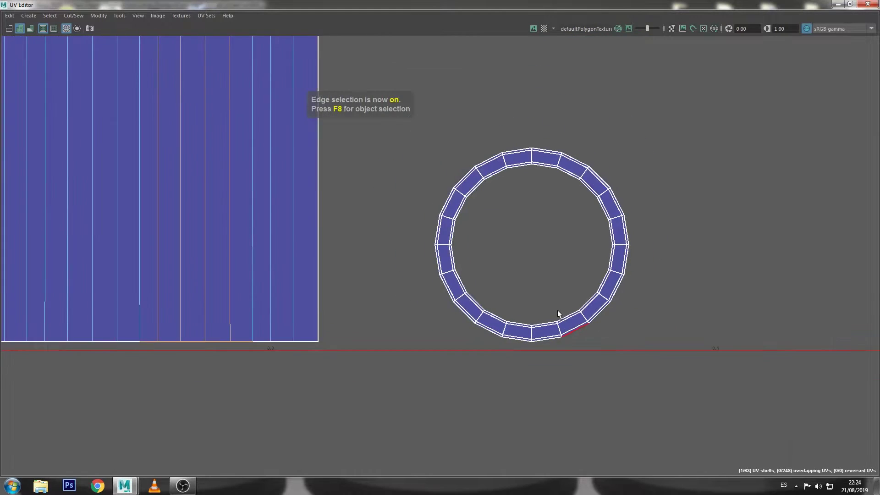
pyautogui.scroll(-2, 560, 312)
pyautogui.scroll(-2, 559, 311)
pyautogui.keyDown('alt'); pyautogui.moveTo(486, 298); pyautogui.dragTo(507, 482, button='middle'); pyautogui.keyUp('alt')
pyautogui.keyDown('alt'); pyautogui.moveTo(504, 174); pyautogui.dragTo(503, 385, button='middle'); pyautogui.keyUp('alt')
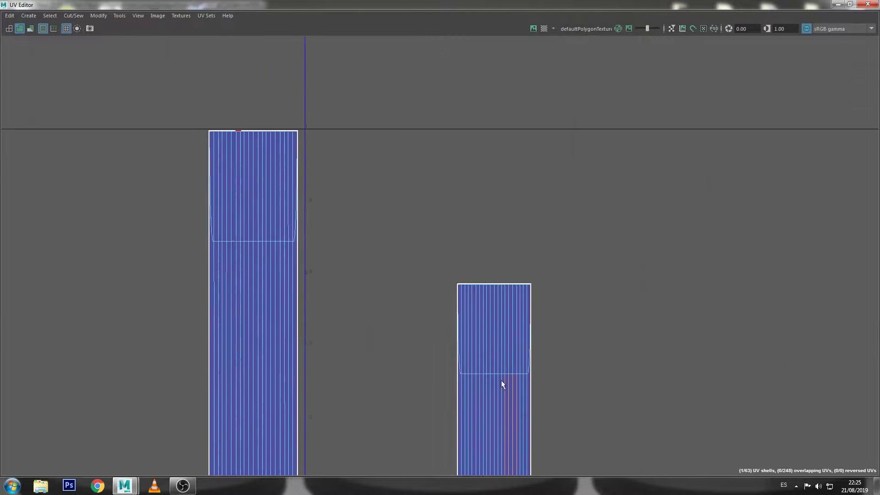
pyautogui.scroll(2, 535, 329)
pyautogui.scroll(2, 511, 206)
pyautogui.scroll(2, 481, 124)
pyautogui.scroll(1, 481, 124)
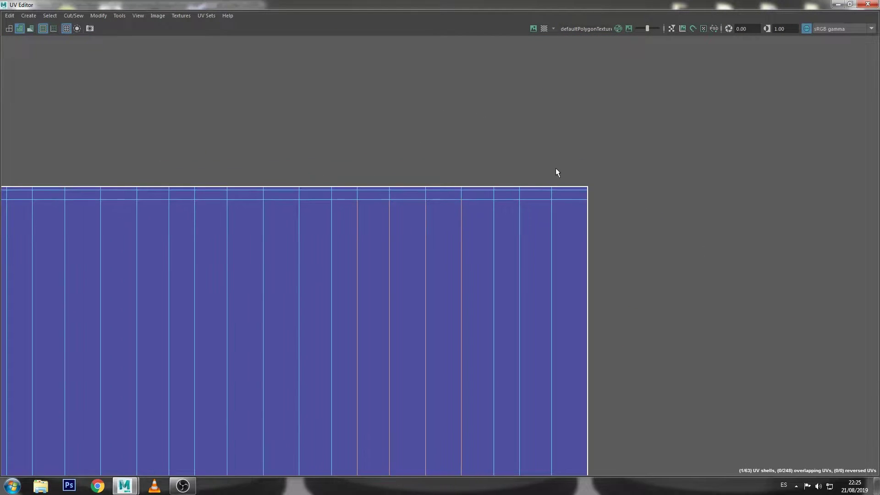
pyautogui.moveTo(561, 168); pyautogui.dragTo(515, 221)
pyautogui.keyDown('alt'); pyautogui.moveTo(515, 221); pyautogui.dragTo(611, 250, button='middle'); pyautogui.keyUp('alt')
pyautogui.scroll(-1, 649, 196)
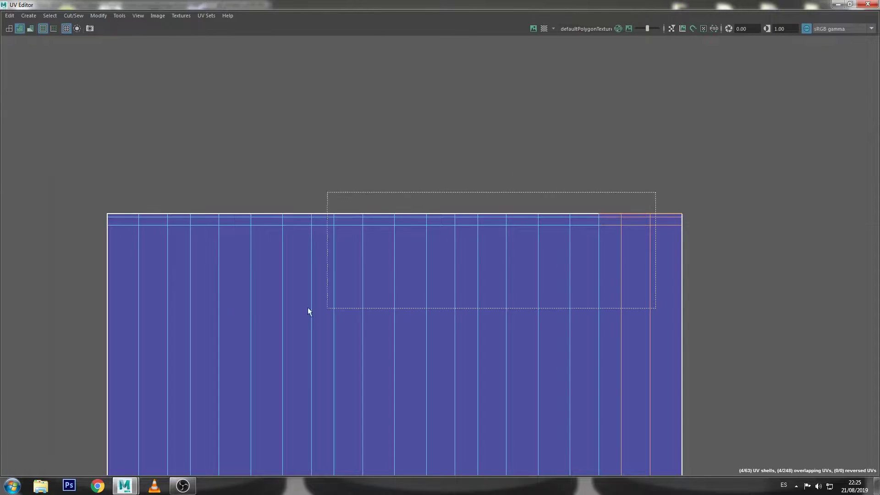
pyautogui.moveTo(129, 304); pyautogui.dragTo(128, 306)
pyautogui.click(70, 16)
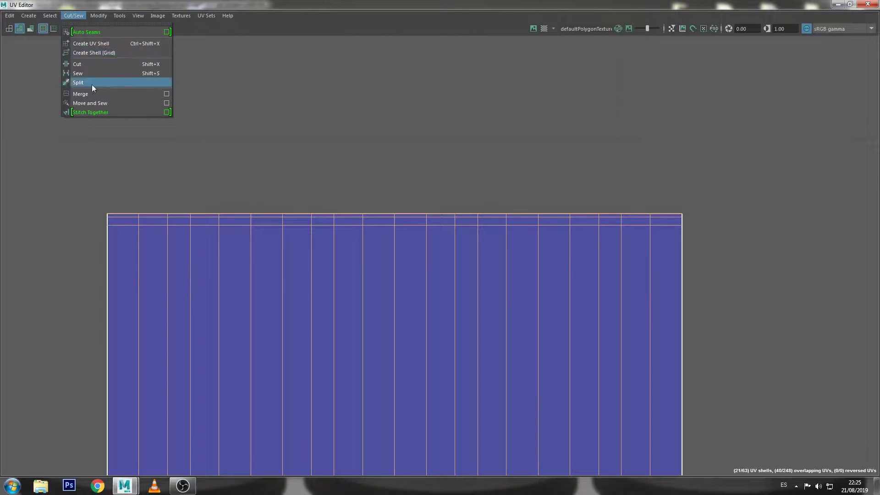
pyautogui.click(104, 104)
# - Select the shell's slanted top border UVs and straighten them into a flat edge
pyautogui.moveTo(118, 182); pyautogui.dragTo(172, 227)
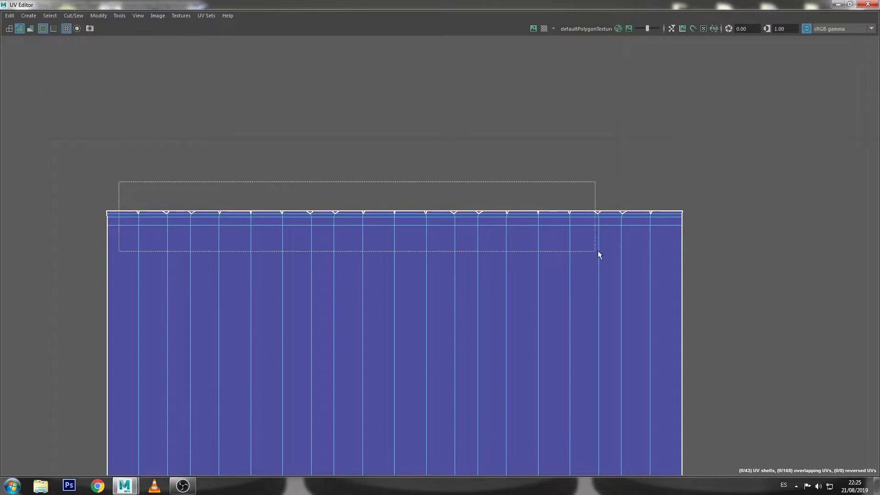
pyautogui.moveTo(662, 243); pyautogui.dragTo(662, 242)
pyautogui.moveTo(663, 170); pyautogui.dragTo(124, 327)
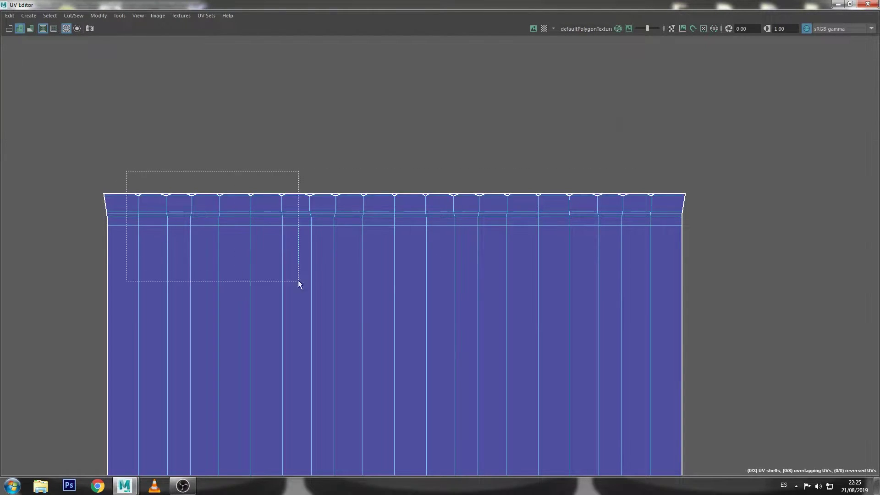
pyautogui.moveTo(678, 248); pyautogui.dragTo(677, 245)
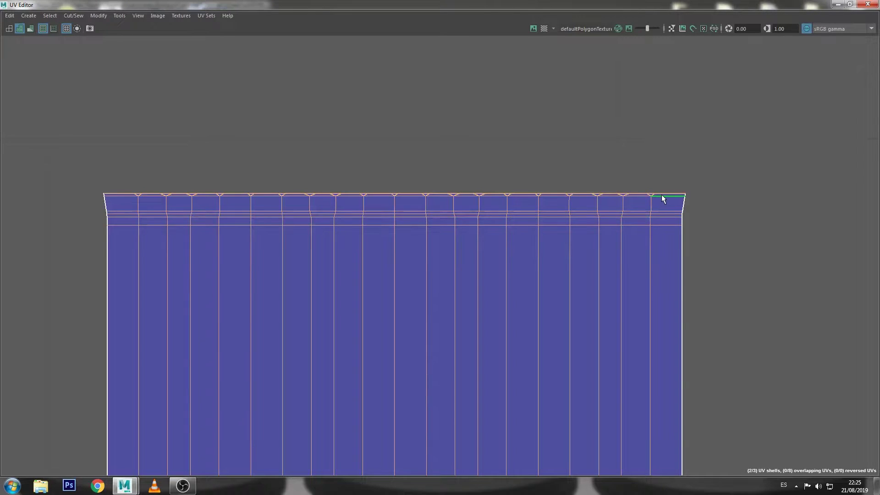
pyautogui.moveTo(667, 193); pyautogui.dragTo(117, 260)
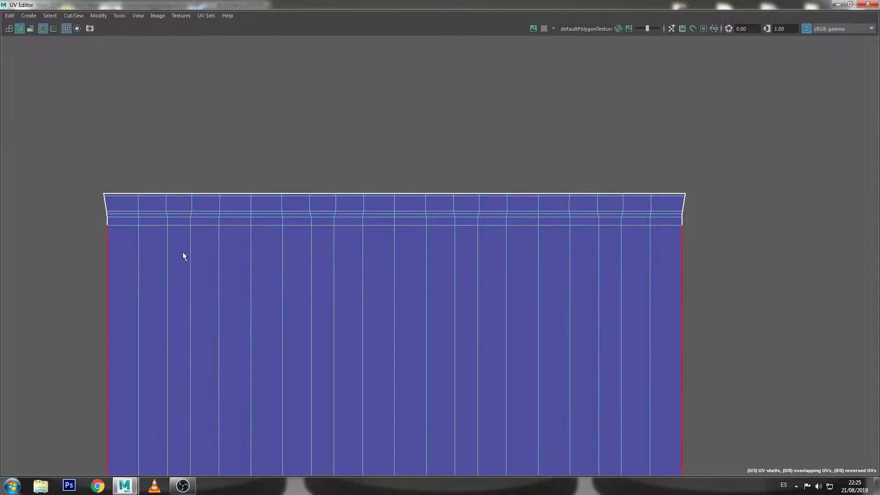
pyautogui.moveTo(447, 132); pyautogui.dragTo(428, 197, button='right')
pyautogui.moveTo(815, 105); pyautogui.dragTo(35, 253)
pyautogui.click(100, 16)
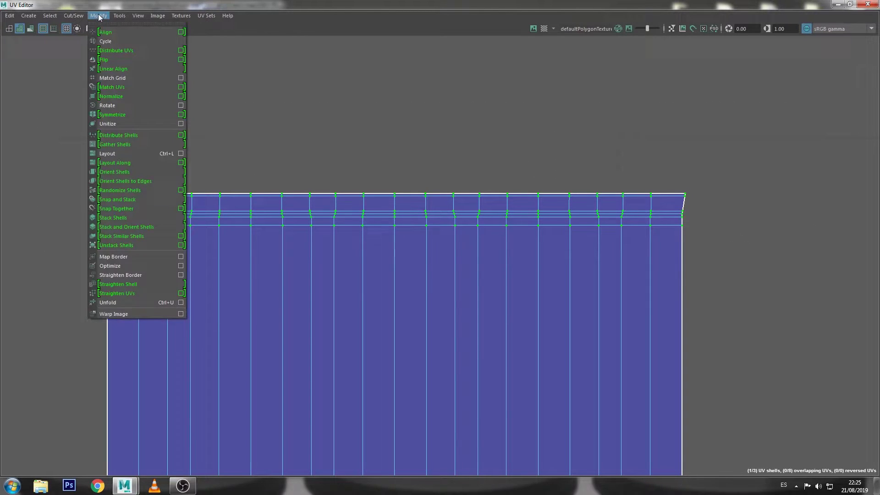
pyautogui.click(133, 296)
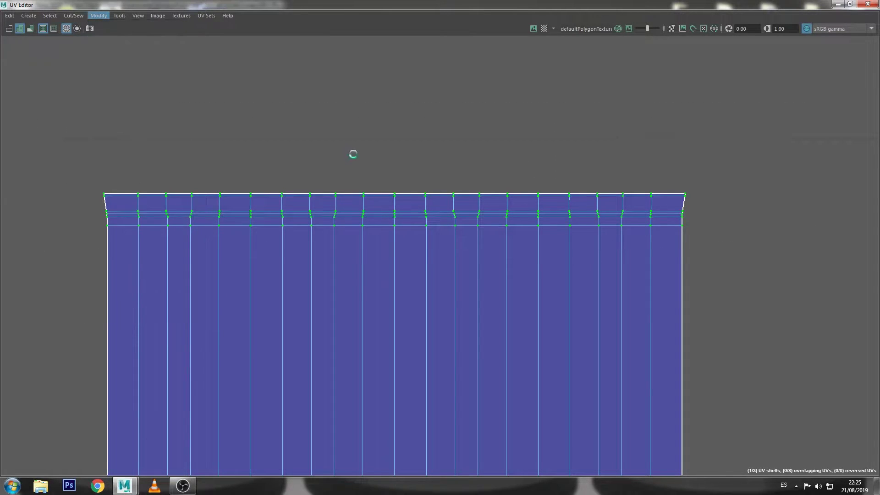
pyautogui.click(842, 4)
# - With scene lighting on, assign the existing metal material to the barrel and reselect it
pyautogui.click(327, 240)
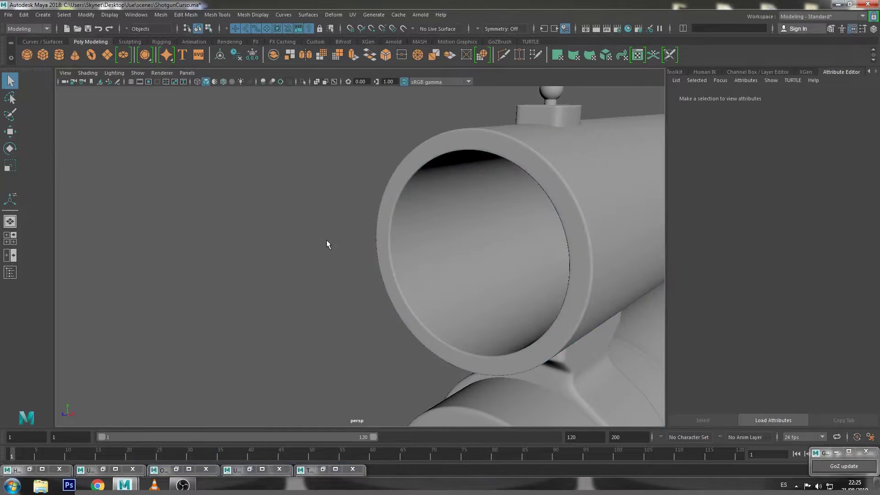
pyautogui.press('7')
pyautogui.keyDown('alt'); pyautogui.moveTo(457, 250); pyautogui.dragTo(511, 244); pyautogui.keyUp('alt')
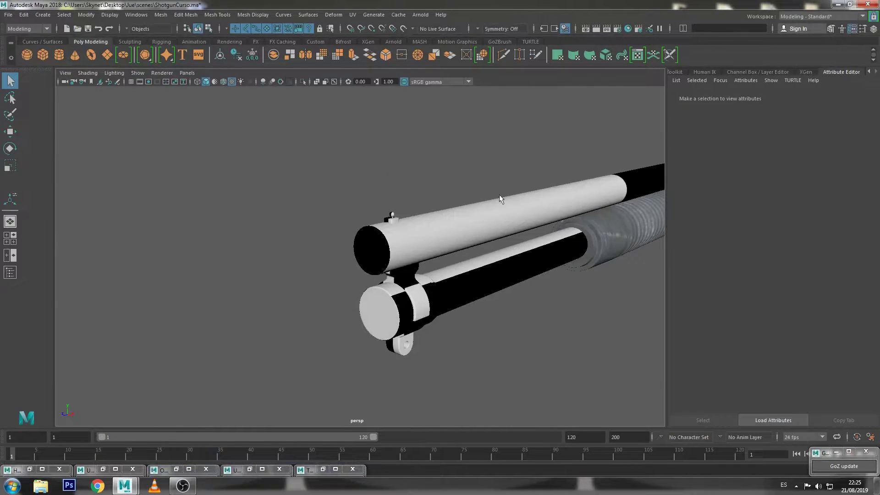
pyautogui.keyDown('alt'); pyautogui.moveTo(499, 194); pyautogui.dragTo(482, 288); pyautogui.keyUp('alt')
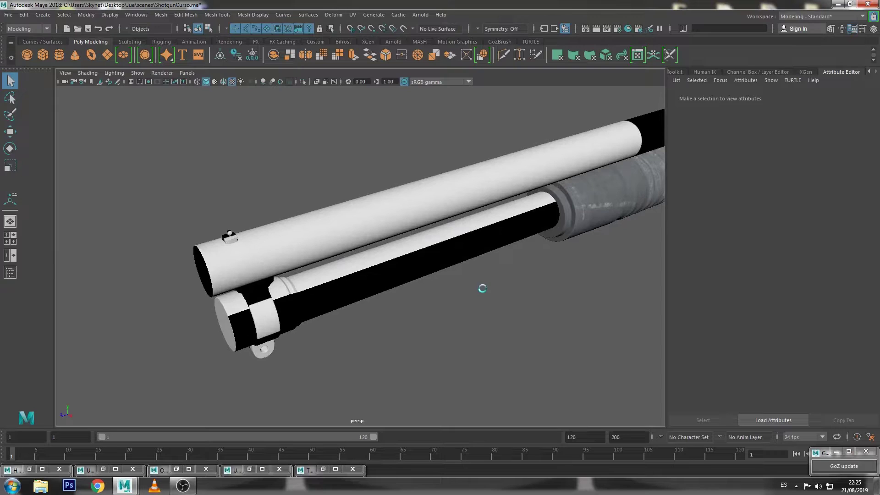
pyautogui.moveTo(450, 183)
pyautogui.mouseDown(button='right')
pyautogui.moveTo(474, 436)
pyautogui.moveTo(518, 436)
pyautogui.mouseUp(button='right')
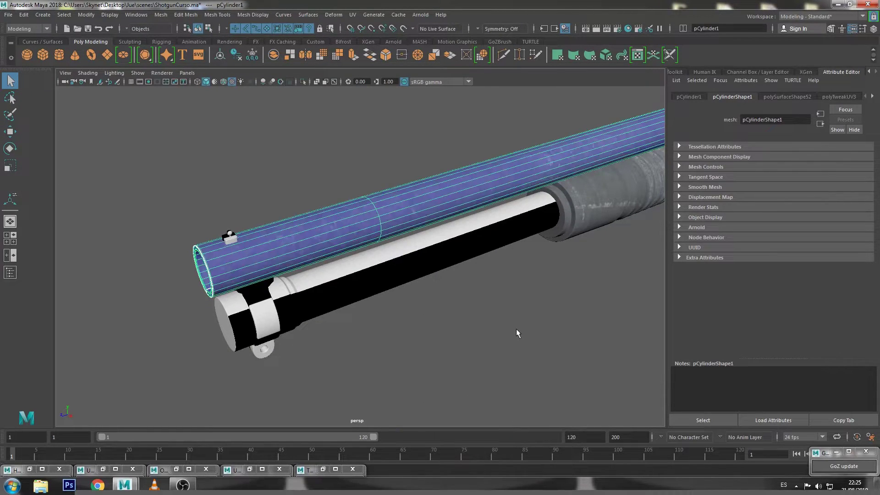
pyautogui.click(516, 328)
pyautogui.moveTo(463, 268)
pyautogui.keyDown('alt'); pyautogui.mouseDown()
pyautogui.moveTo(204, 367)
pyautogui.moveTo(447, 218)
pyautogui.moveTo(527, 229)
pyautogui.moveTo(546, 244)
pyautogui.moveTo(261, 197)
pyautogui.moveTo(424, 268)
pyautogui.moveTo(440, 291)
pyautogui.mouseUp(); pyautogui.keyUp('alt')
pyautogui.scroll(5, 388, 251)
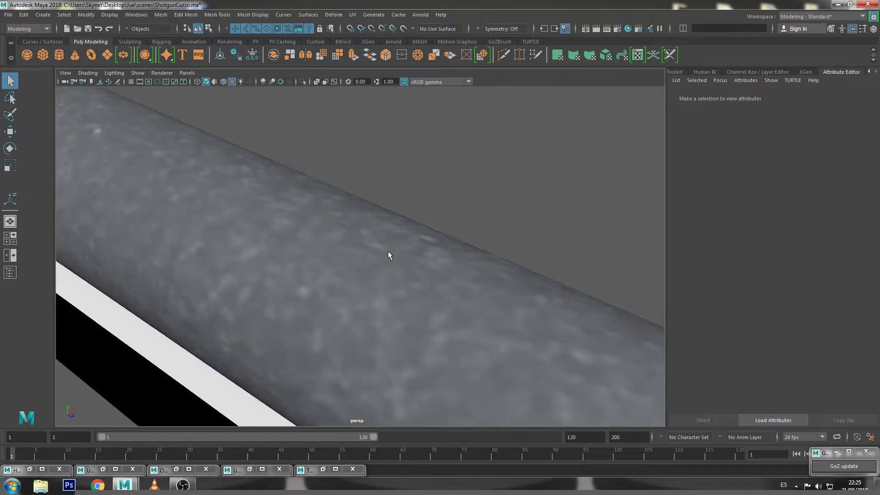
pyautogui.scroll(-3, 388, 256)
pyautogui.scroll(-5, 388, 255)
pyautogui.click(397, 258)
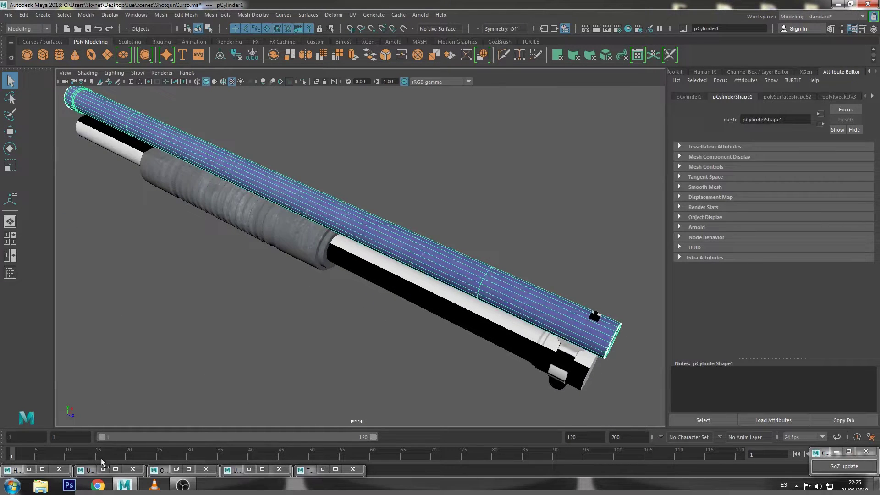
pyautogui.click(115, 469)
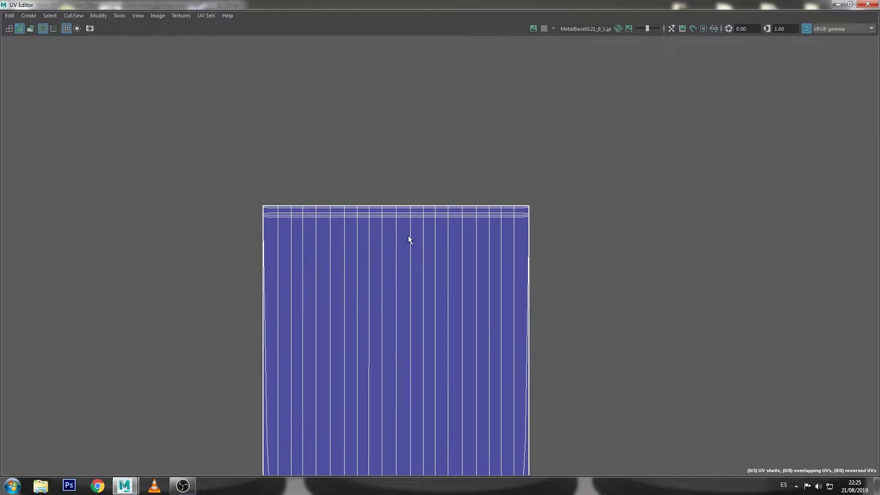
# - Frame the UV shells and nudge the left tall shell just right of the V axis
pyautogui.press('f')
pyautogui.scroll(2, 440, 193)
pyautogui.moveTo(397, 185); pyautogui.dragTo(356, 177, button='right')
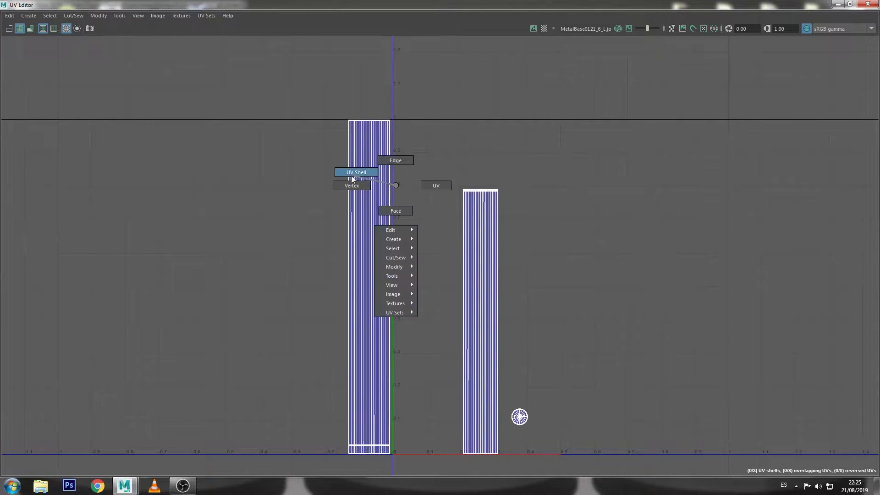
pyautogui.click(370, 191)
pyautogui.press('Right')
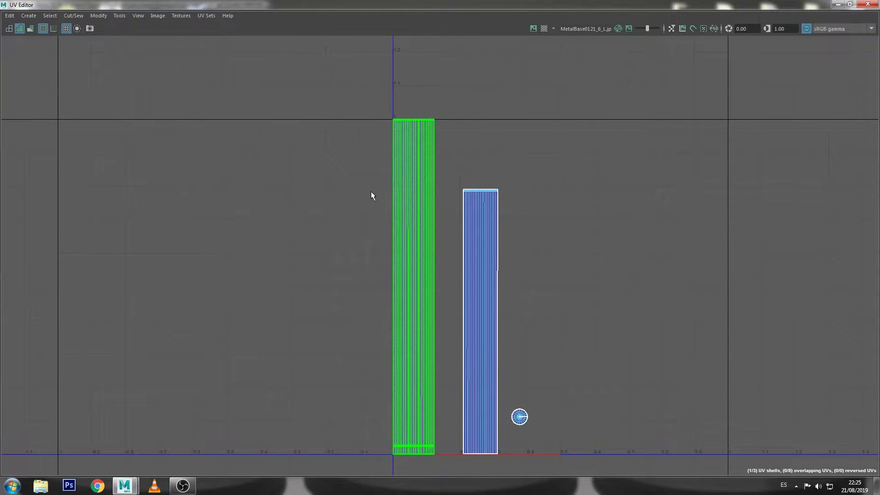
# - Slide the right shell left beside the other and scale it slightly along U
pyautogui.click(489, 232)
pyautogui.press('w')
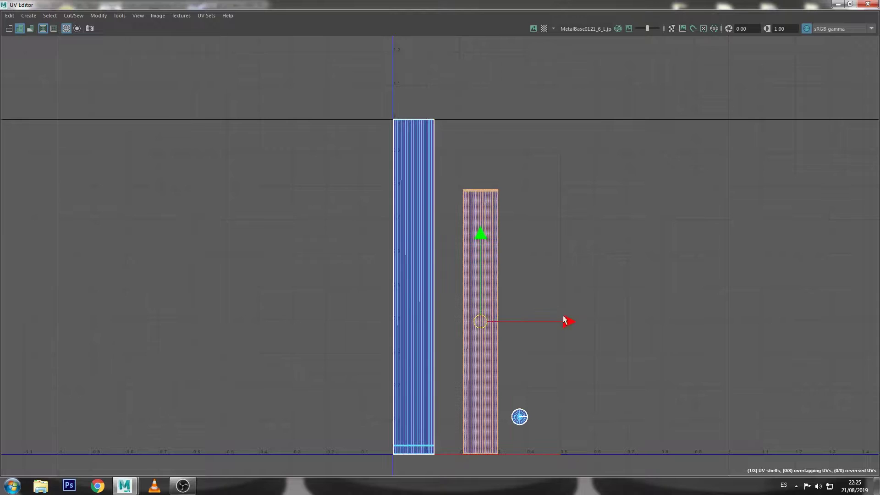
pyautogui.moveTo(556, 323); pyautogui.dragTo(535, 323)
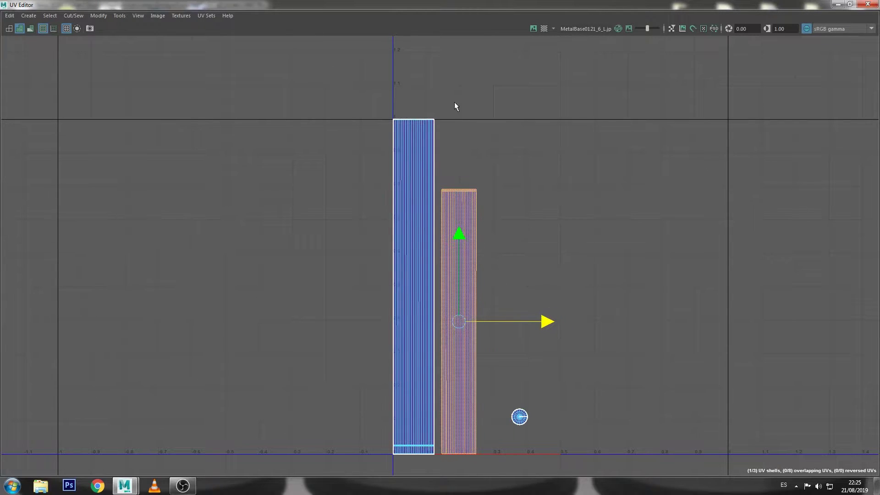
pyautogui.click(458, 196)
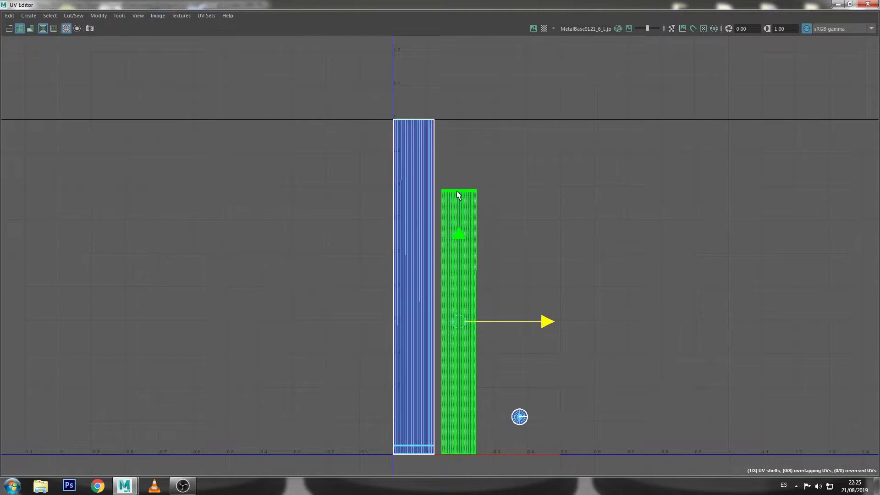
pyautogui.scroll(-2, 485, 147)
pyautogui.scroll(2, 464, 307)
pyautogui.click(520, 417)
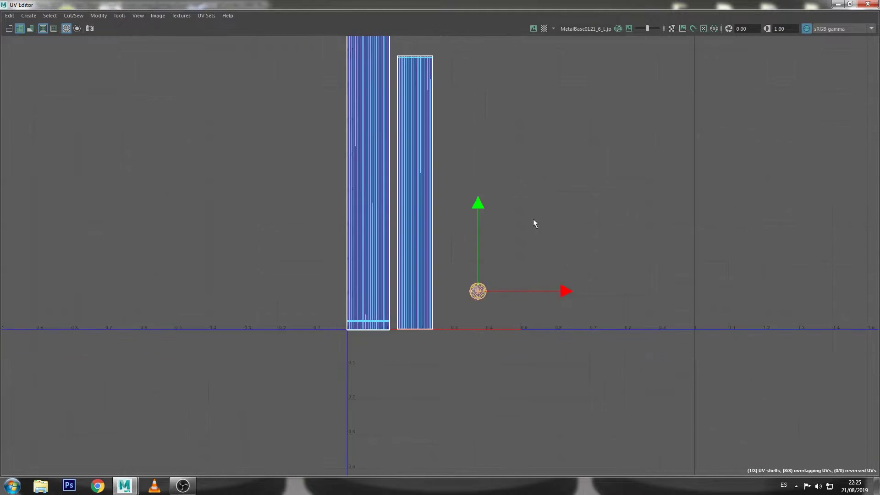
pyautogui.scroll(1, 524, 371)
pyautogui.moveTo(523, 371); pyautogui.dragTo(487, 148)
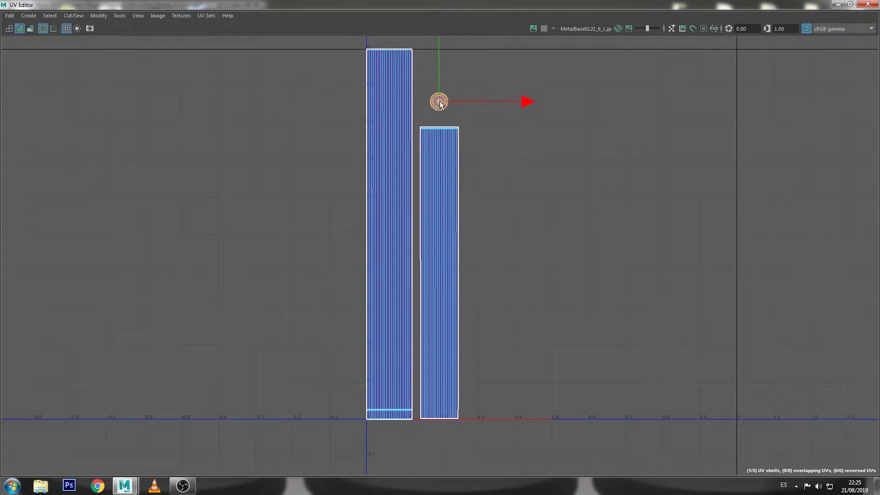
pyautogui.click(514, 82)
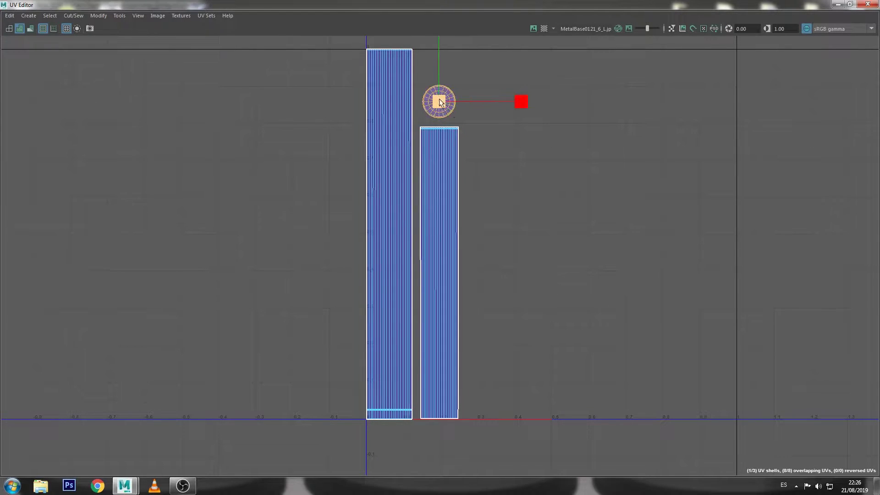
pyautogui.moveTo(440, 102); pyautogui.dragTo(450, 101)
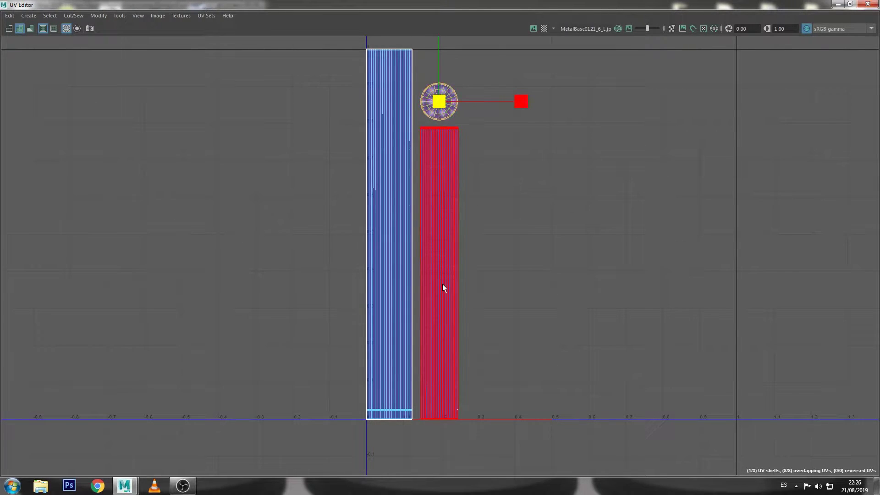
pyautogui.click(516, 183)
pyautogui.click(835, 3)
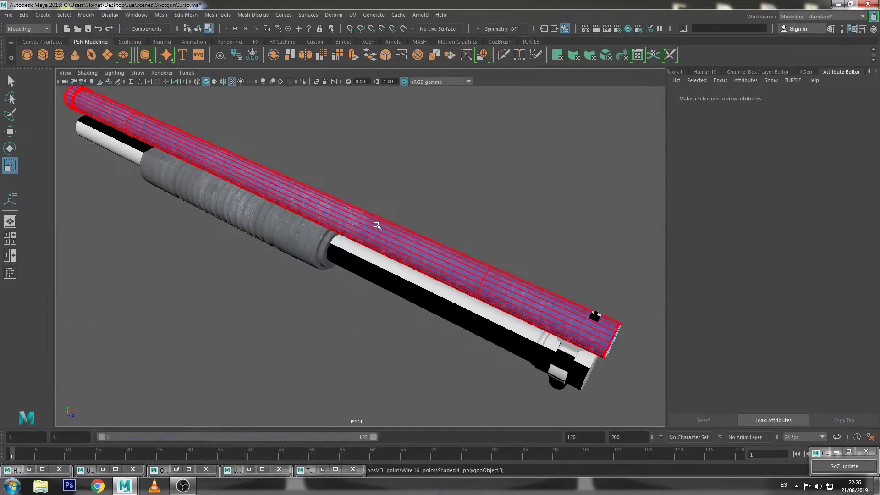
pyautogui.click(441, 171)
pyautogui.moveTo(455, 168)
pyautogui.keyDown('alt'); pyautogui.mouseDown()
pyautogui.moveTo(477, 243)
pyautogui.moveTo(321, 255)
pyautogui.moveTo(418, 239)
pyautogui.mouseUp(); pyautogui.keyUp('alt')
pyautogui.click(419, 231)
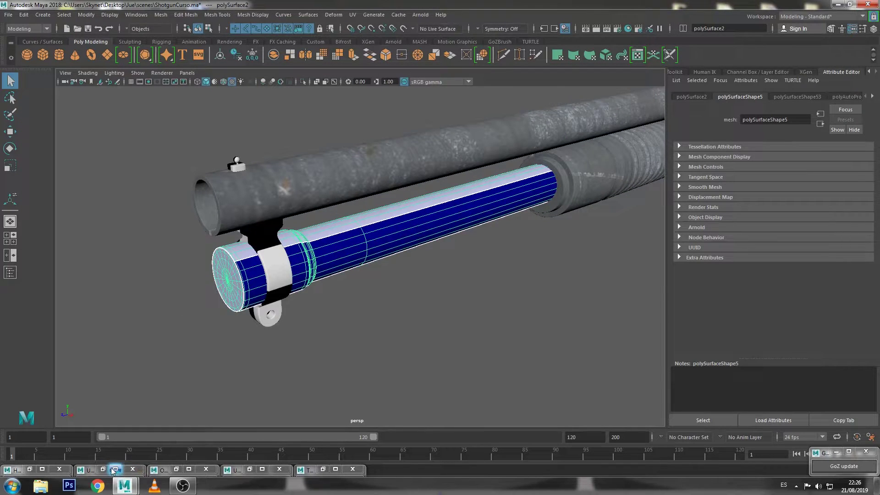
pyautogui.keyDown('alt'); pyautogui.moveTo(367, 271); pyautogui.dragTo(389, 278); pyautogui.keyUp('alt')
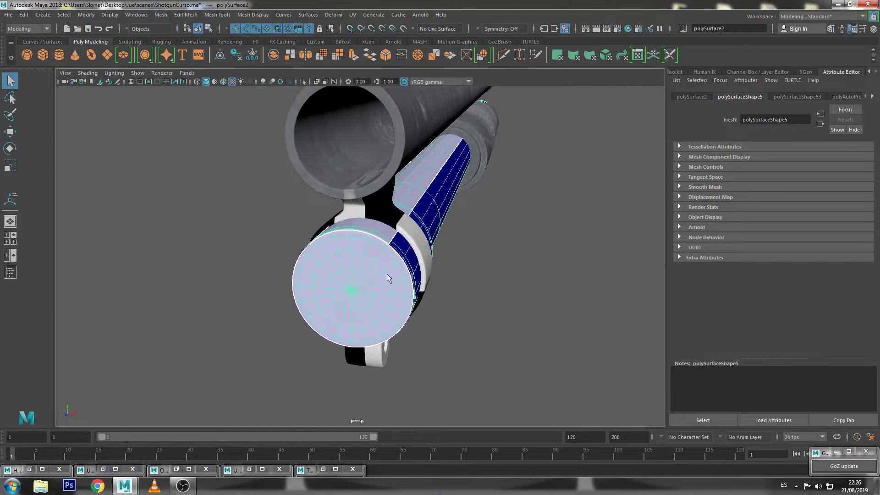
pyautogui.press('F10')
pyautogui.click(351, 241)
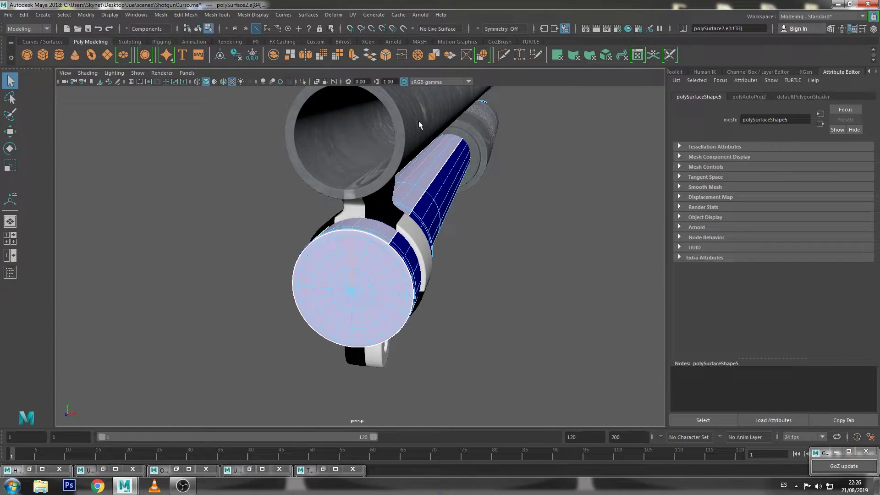
pyautogui.keyDown('alt'); pyautogui.moveTo(419, 122); pyautogui.dragTo(428, 208); pyautogui.keyUp('alt')
pyautogui.scroll(5, 431, 215)
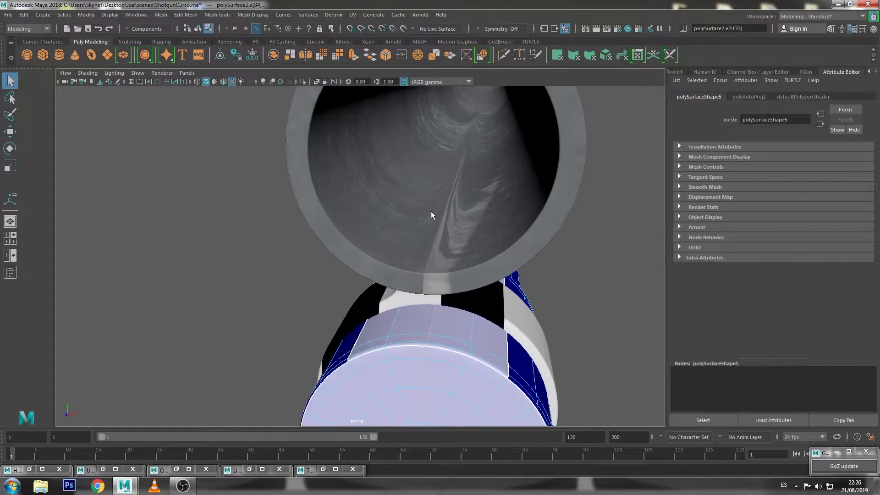
pyautogui.moveTo(428, 181); pyautogui.dragTo(527, 112, button='right')
# - Select the barrel's inner face ring, isolate the tube, and orbit to face its opening
pyautogui.click(435, 182)
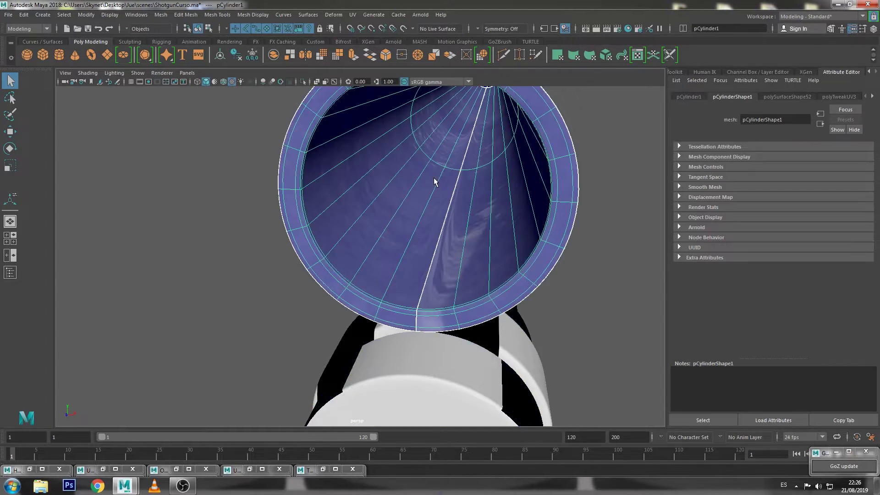
pyautogui.moveTo(434, 182); pyautogui.dragTo(435, 154, button='right')
pyautogui.click(436, 141)
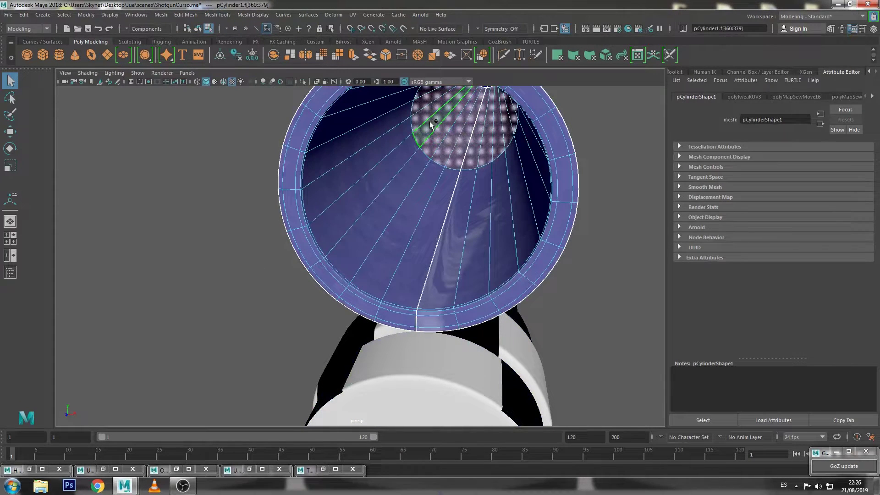
pyautogui.doubleClick(432, 122)
pyautogui.click(302, 81)
pyautogui.moveTo(452, 193)
pyautogui.keyDown('alt'); pyautogui.mouseDown()
pyautogui.moveTo(435, 196)
pyautogui.moveTo(448, 196)
pyautogui.mouseUp(); pyautogui.keyUp('alt')
pyautogui.click(554, 278)
pyautogui.moveTo(554, 279)
pyautogui.keyDown('alt'); pyautogui.mouseDown()
pyautogui.moveTo(572, 269)
pyautogui.moveTo(422, 338)
pyautogui.mouseUp(); pyautogui.keyUp('alt')
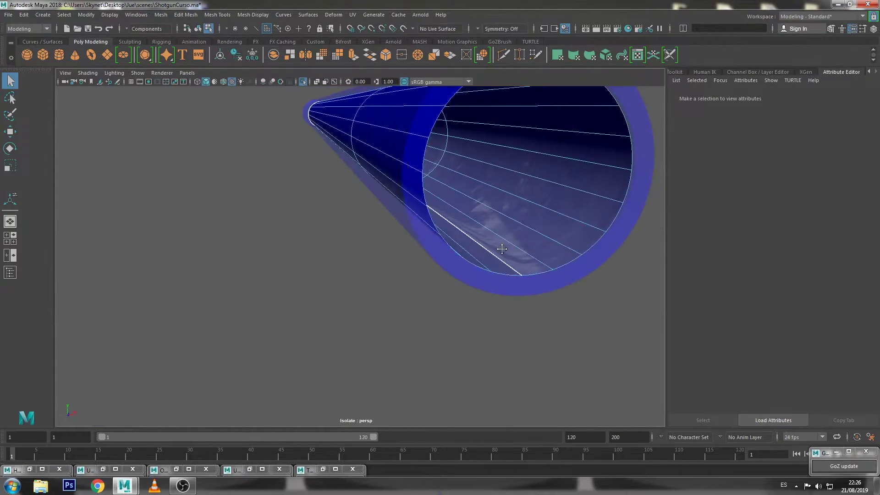
pyautogui.keyDown('alt'); pyautogui.moveTo(422, 337); pyautogui.dragTo(458, 276, button='right'); pyautogui.keyUp('alt')
pyautogui.keyDown('alt'); pyautogui.moveTo(379, 230); pyautogui.dragTo(373, 249, button='right'); pyautogui.keyUp('alt')
pyautogui.moveTo(374, 249)
pyautogui.keyDown('alt'); pyautogui.mouseDown()
pyautogui.moveTo(334, 240)
pyautogui.moveTo(379, 240)
pyautogui.mouseUp(); pyautogui.keyUp('alt')
pyautogui.keyDown('alt'); pyautogui.moveTo(379, 240); pyautogui.dragTo(404, 255, button='right'); pyautogui.keyUp('alt')
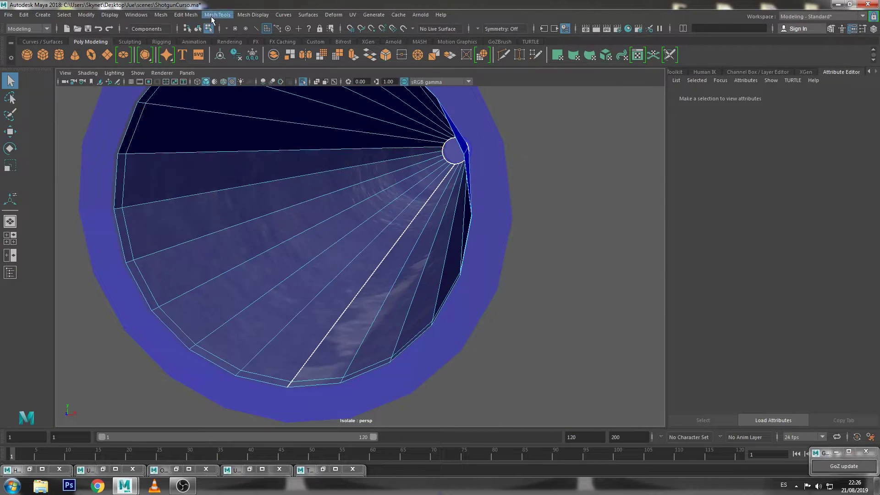
# - Try inserting 5 multiple edge loops inside the barrel, then undo them
pyautogui.click(228, 15)
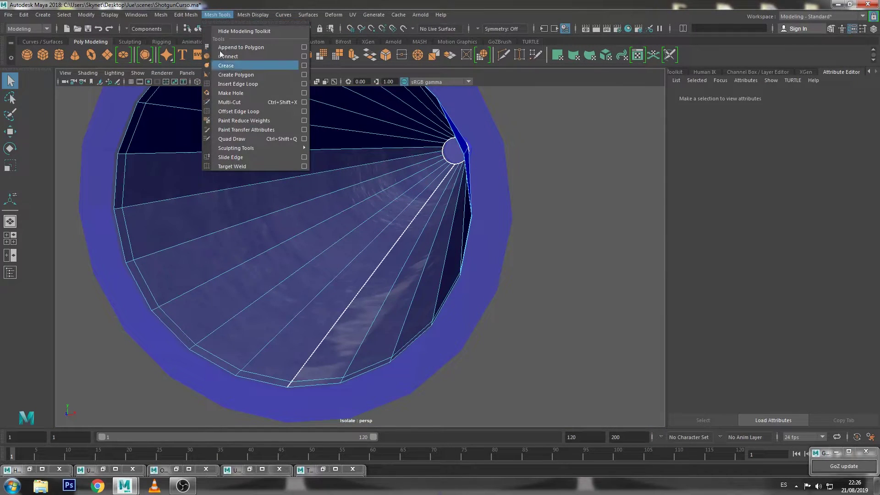
pyautogui.click(302, 85)
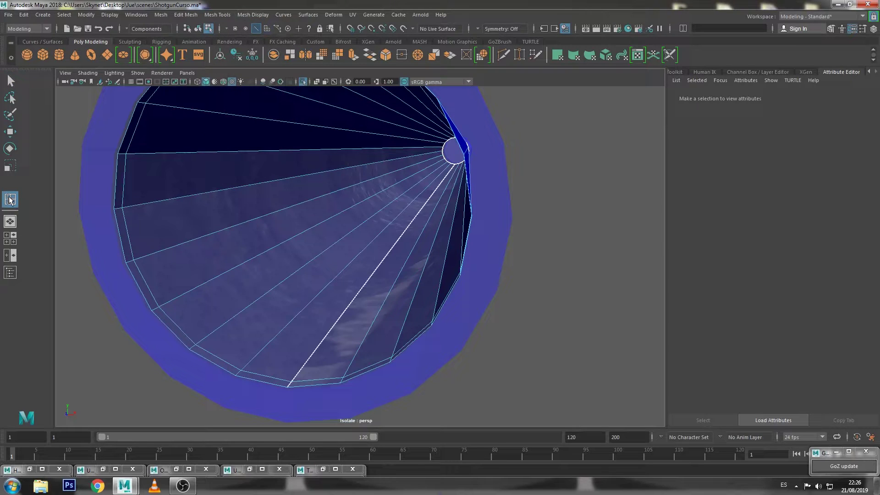
pyautogui.click(337, 472)
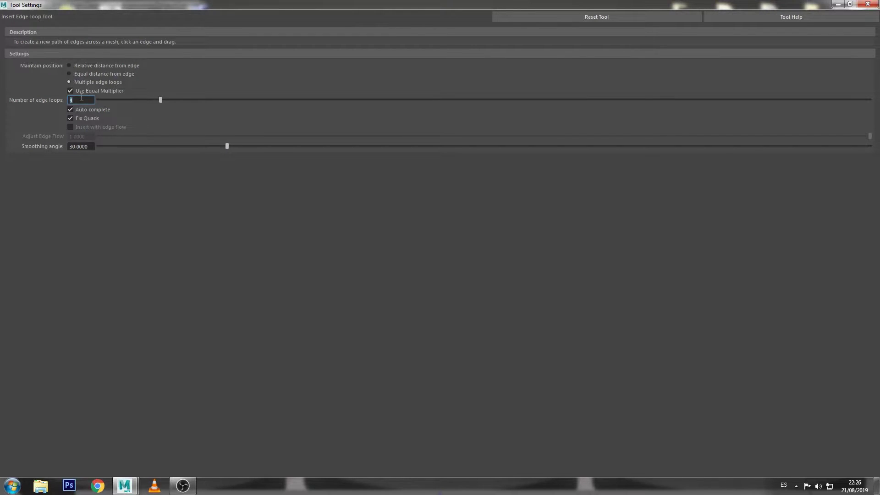
pyautogui.write('5')
pyautogui.press('Return')
pyautogui.click(866, 5)
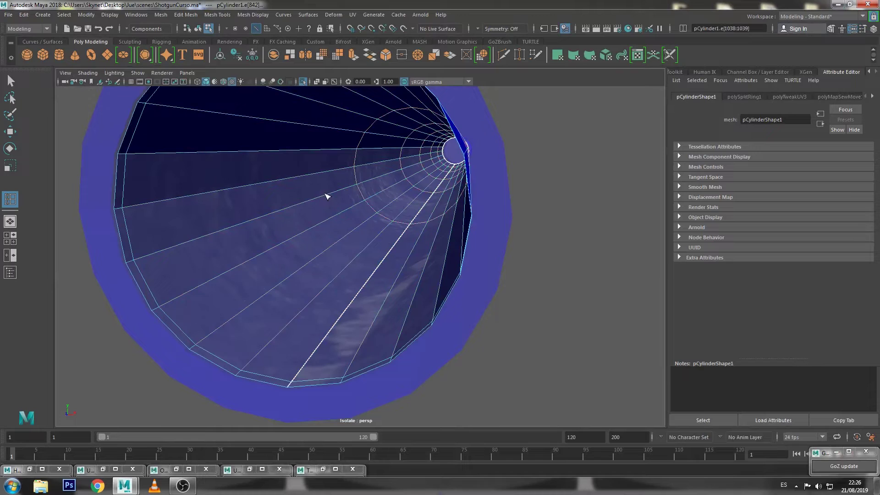
pyautogui.click(327, 197)
pyautogui.hotkey('ctrl', 'z')
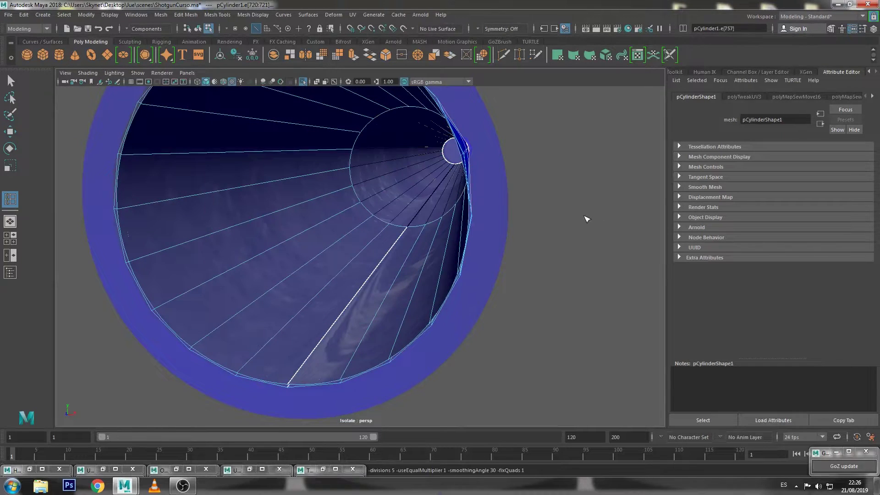
pyautogui.hotkey('ctrl', 'z')
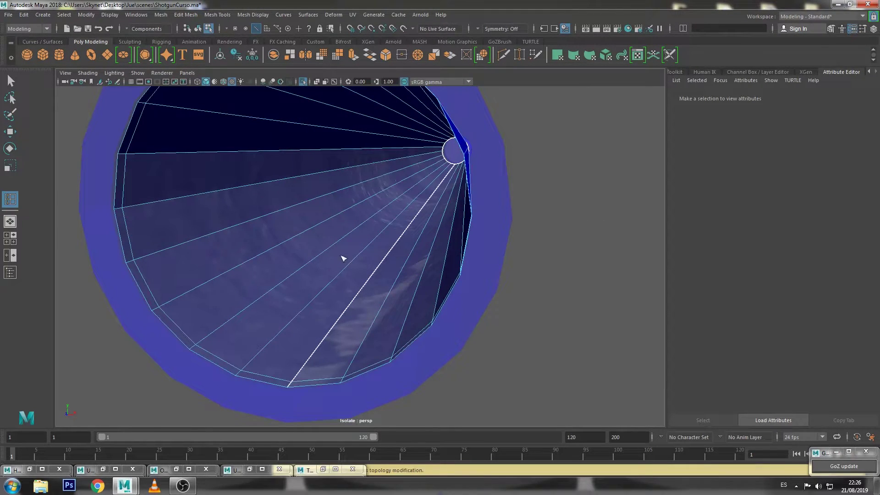
# - Set Multiple edge loops to 10 and insert ten concentric loops inside the barrel
pyautogui.moveTo(341, 222); pyautogui.dragTo(381, 207, button='right')
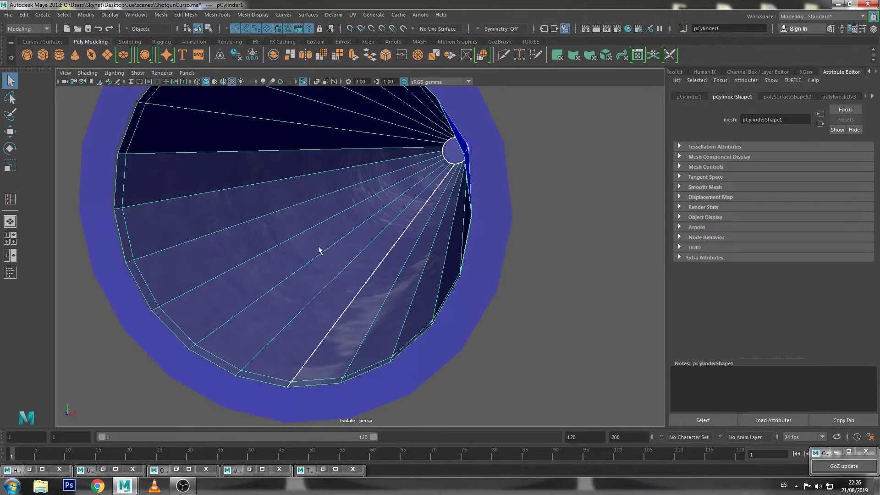
pyautogui.hotkey('shift', 'z')
pyautogui.doubleClick(11, 81)
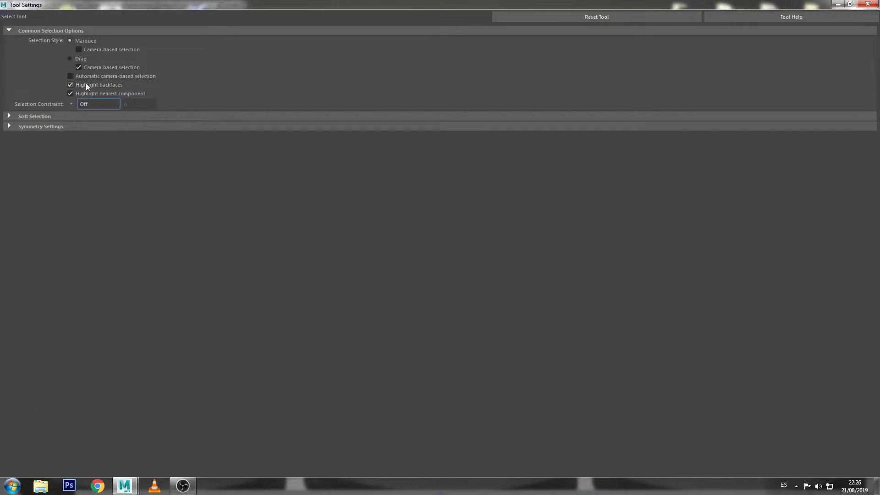
pyautogui.click(838, 4)
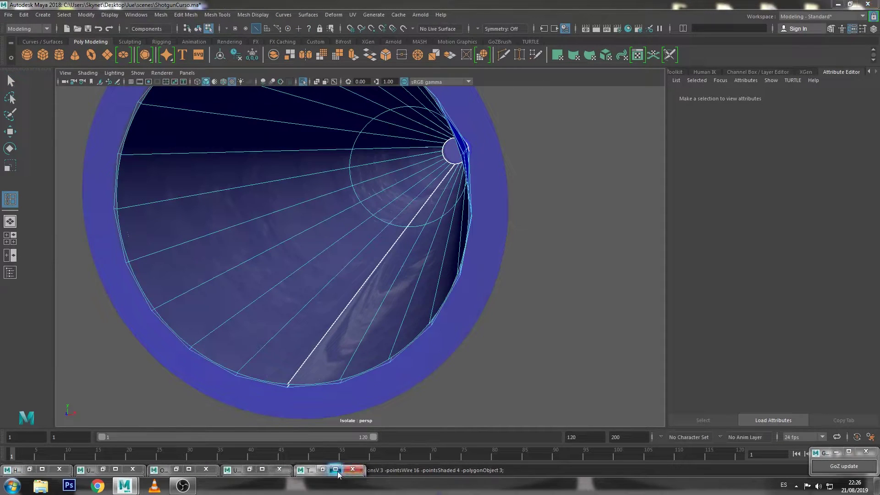
pyautogui.click(309, 470)
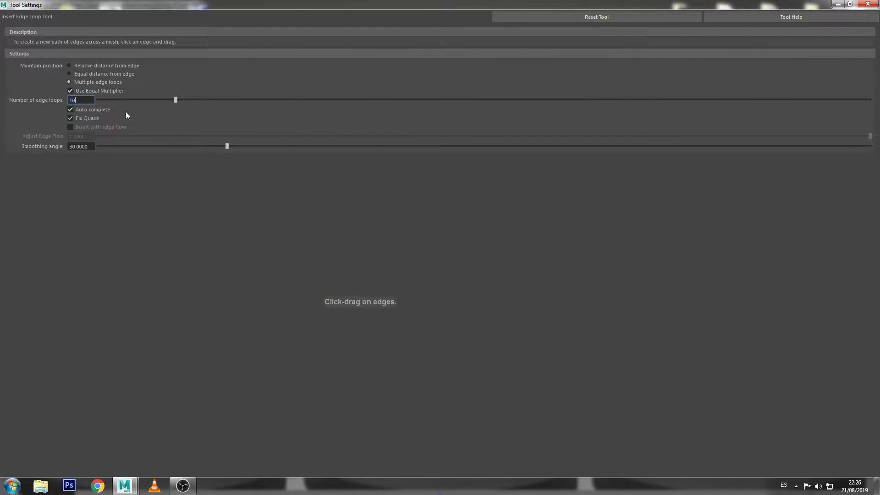
pyautogui.click(838, 4)
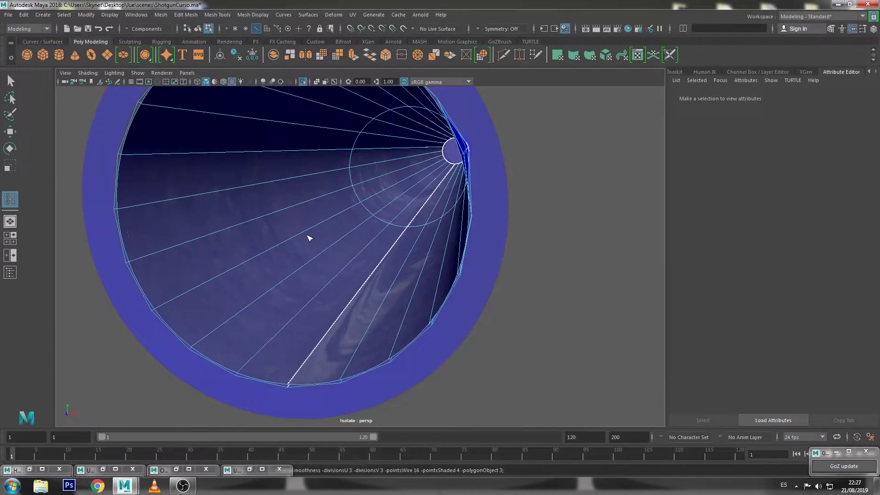
pyautogui.click(284, 211)
# - Return to object selection and select the barrel tube from a side view
pyautogui.press('1')
pyautogui.press('3')
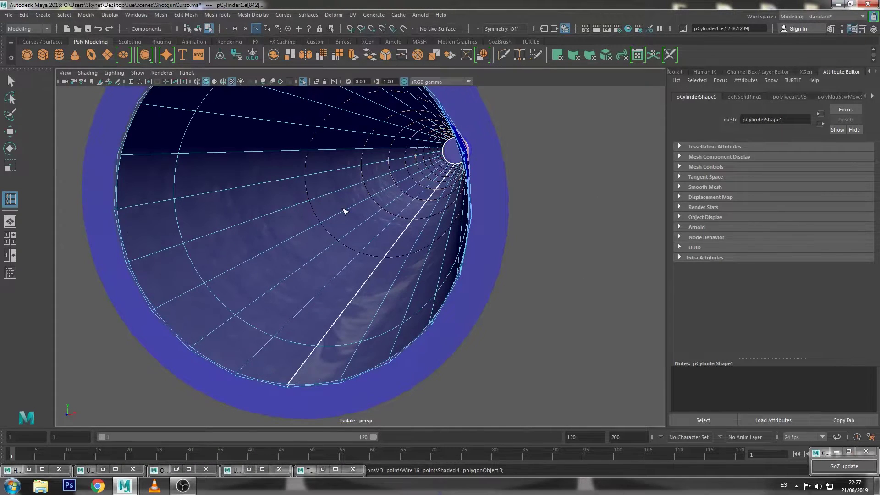
pyautogui.press('F8')
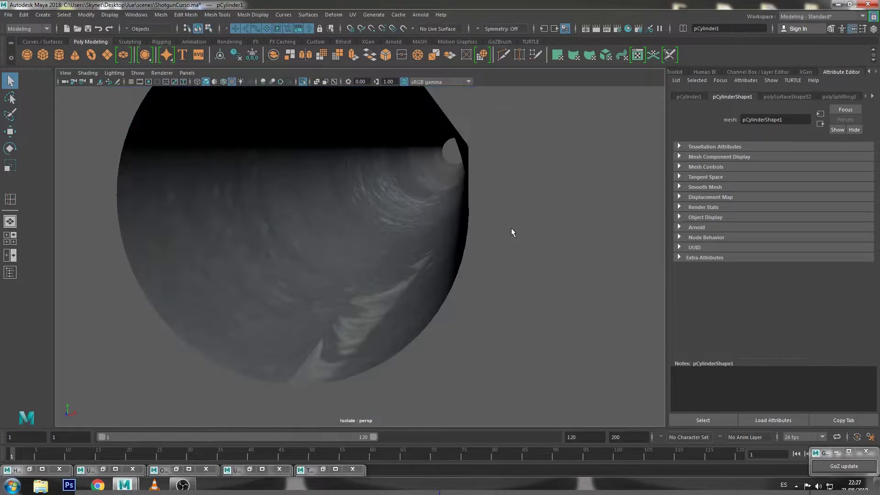
pyautogui.click(510, 232)
pyautogui.keyDown('alt'); pyautogui.moveTo(511, 232); pyautogui.dragTo(560, 275); pyautogui.keyUp('alt')
pyautogui.keyDown('alt'); pyautogui.moveTo(559, 275); pyautogui.dragTo(461, 251, button='middle'); pyautogui.keyUp('alt')
pyautogui.moveTo(461, 250)
pyautogui.keyDown('alt'); pyautogui.mouseDown()
pyautogui.moveTo(336, 223)
pyautogui.moveTo(306, 271)
pyautogui.moveTo(258, 240)
pyautogui.moveTo(278, 249)
pyautogui.mouseUp(); pyautogui.keyUp('alt')
pyautogui.click(278, 249)
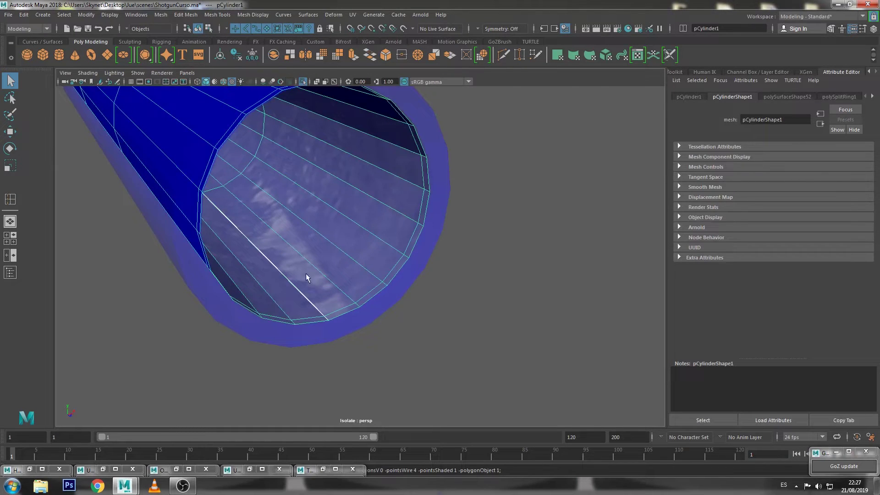
# - Insert two more edge loops along the barrel interior
pyautogui.moveTo(306, 273); pyautogui.dragTo(215, 323, button='right')
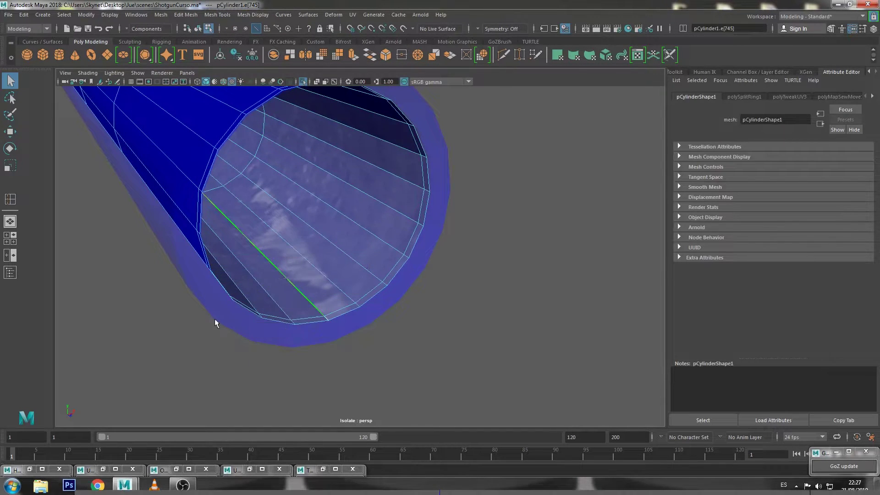
pyautogui.click(293, 283)
pyautogui.moveTo(321, 265); pyautogui.dragTo(352, 306, button='right')
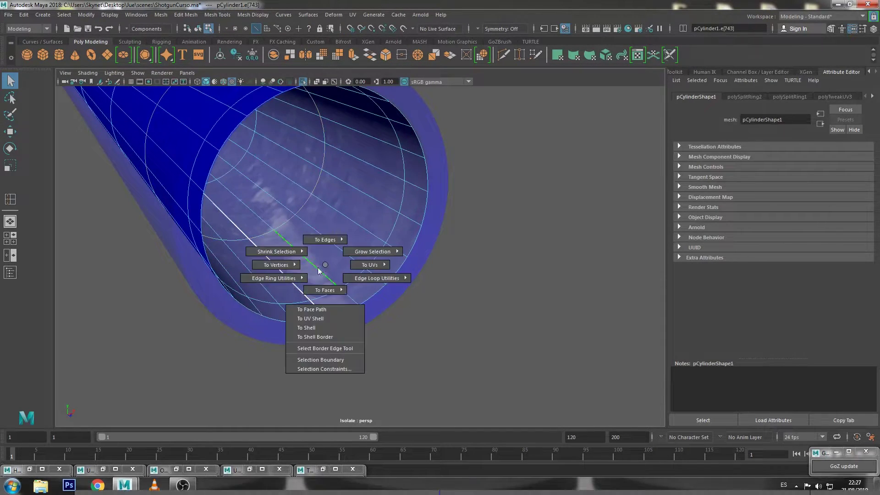
pyautogui.click(346, 271)
# - Show the whole shotgun again, select the lower magazine tube and restore the UV Editor
pyautogui.press('F8')
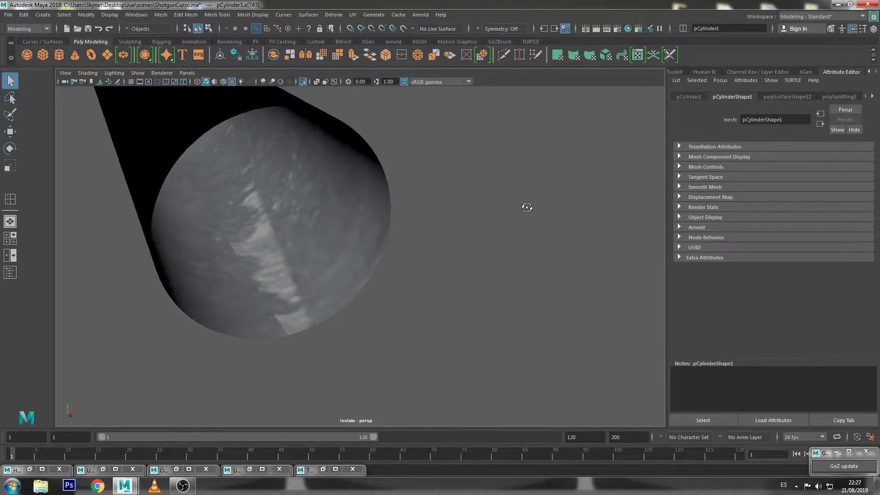
pyautogui.moveTo(526, 207)
pyautogui.keyDown('alt'); pyautogui.mouseDown()
pyautogui.moveTo(377, 226)
pyautogui.moveTo(402, 222)
pyautogui.moveTo(439, 241)
pyautogui.moveTo(426, 238)
pyautogui.mouseUp(); pyautogui.keyUp('alt')
pyautogui.click(303, 81)
pyautogui.moveTo(249, 299)
pyautogui.keyDown('alt'); pyautogui.mouseDown()
pyautogui.moveTo(388, 214)
pyautogui.moveTo(447, 136)
pyautogui.moveTo(387, 256)
pyautogui.mouseUp(); pyautogui.keyUp('alt')
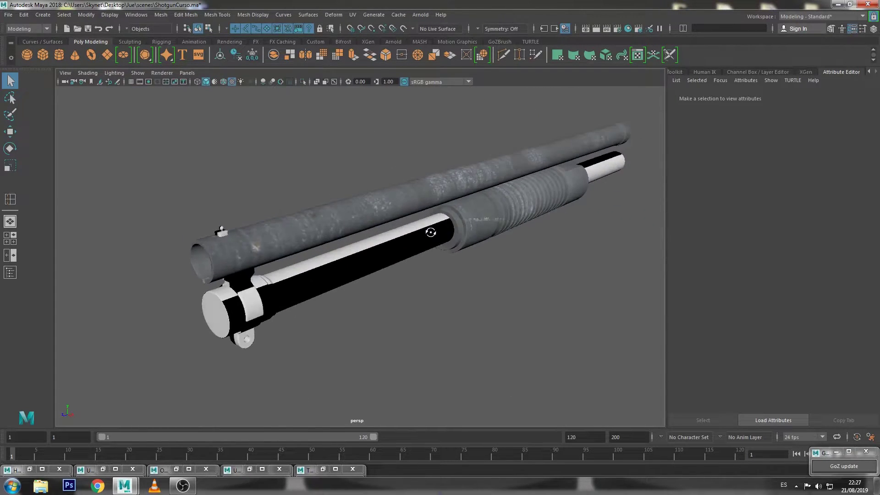
pyautogui.click(389, 260)
pyautogui.click(116, 469)
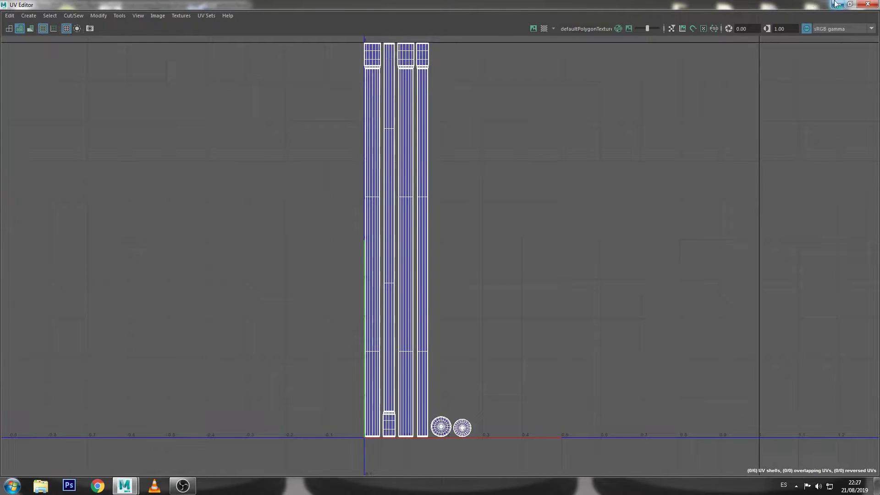
# - Zoom to the lower tube's end cap and select an edge on its rim
pyautogui.click(836, 4)
pyautogui.scroll(5, 379, 262)
pyautogui.scroll(2, 380, 262)
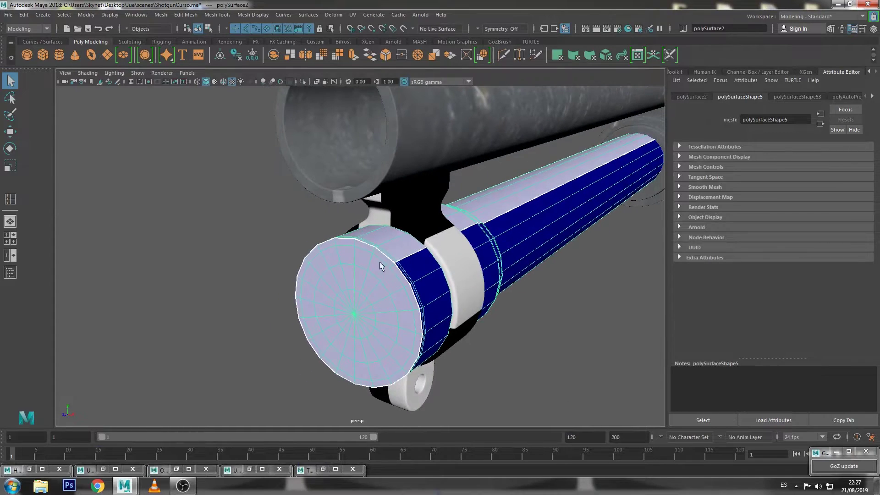
pyautogui.press('F10')
pyautogui.click(353, 246)
pyautogui.moveTo(353, 247)
pyautogui.keyDown('alt'); pyautogui.mouseDown()
pyautogui.moveTo(404, 258)
pyautogui.moveTo(386, 262)
pyautogui.mouseUp(); pyautogui.keyUp('alt')
# - Close the minimized Outliner window and bring the UV Editor back
pyautogui.click(116, 470)
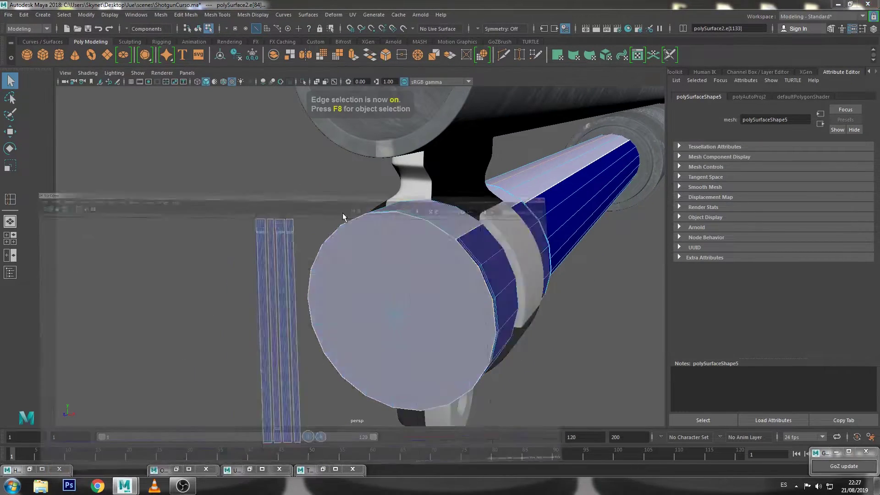
pyautogui.click(838, 5)
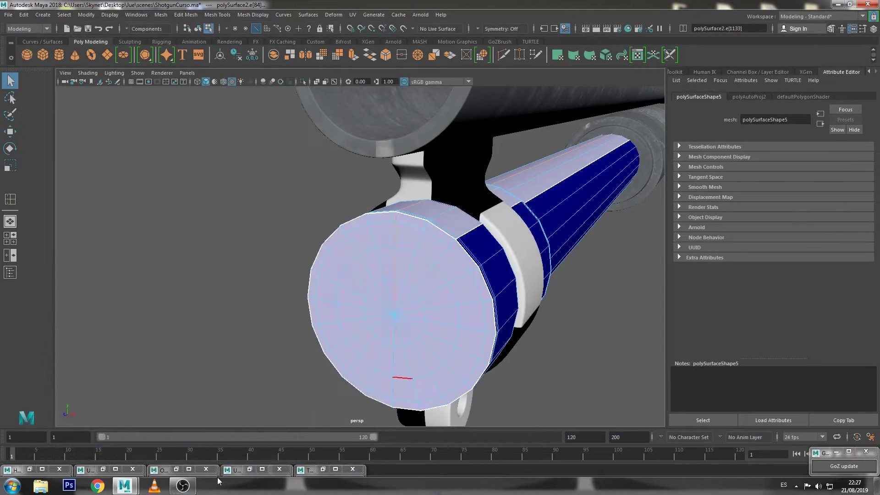
pyautogui.click(207, 470)
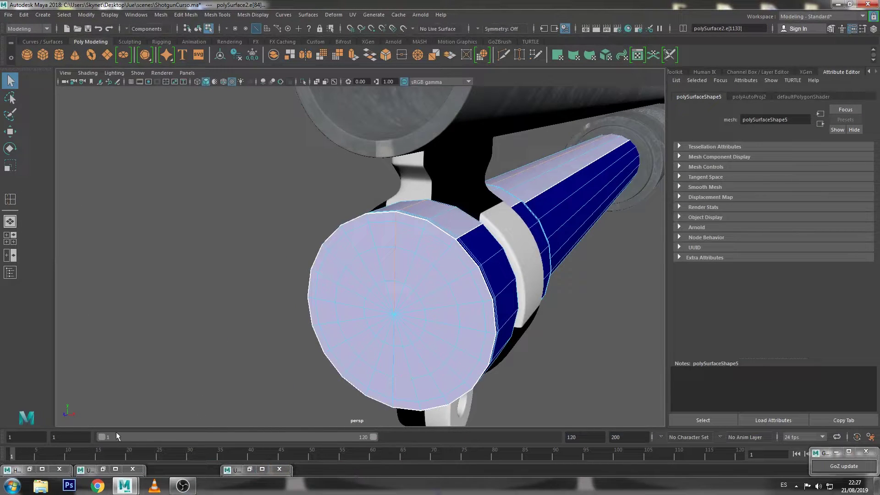
pyautogui.click(113, 465)
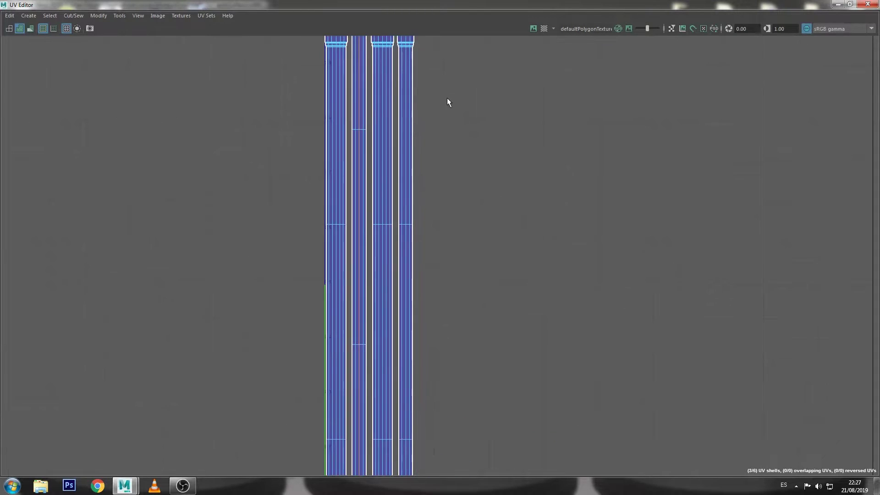
# - Cut the selected edge into a UV seam with Cut/Sew > Cut
pyautogui.scroll(2, 402, 96)
pyautogui.click(73, 16)
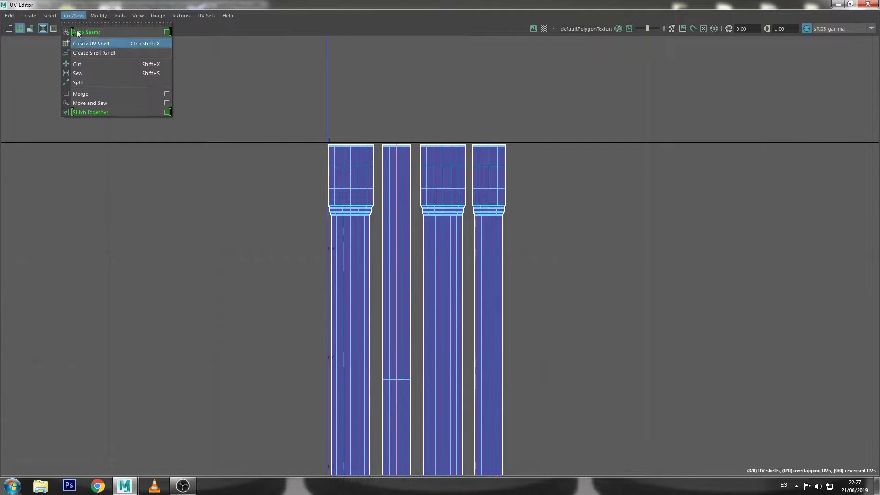
pyautogui.click(83, 66)
# - Stitch the narrow strip's border edge onto the left tall shell, then select that combined shell
pyautogui.scroll(2, 414, 180)
pyautogui.scroll(1, 427, 188)
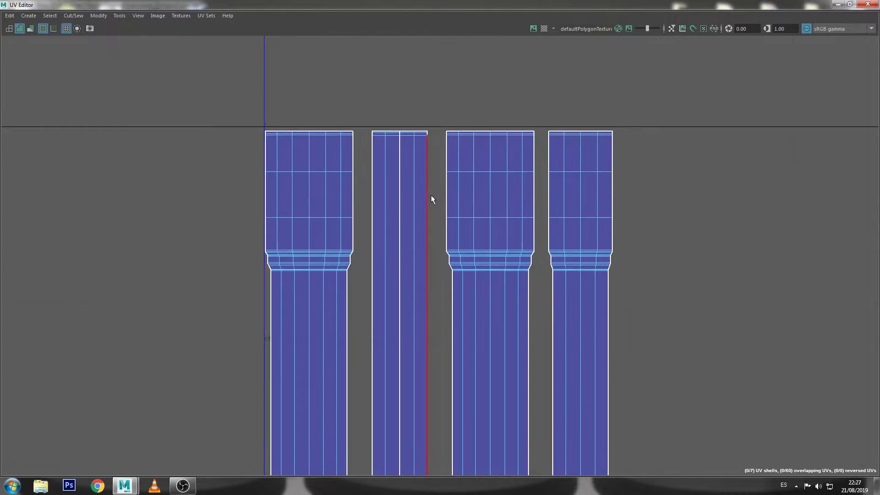
pyautogui.click(431, 195)
pyautogui.click(71, 17)
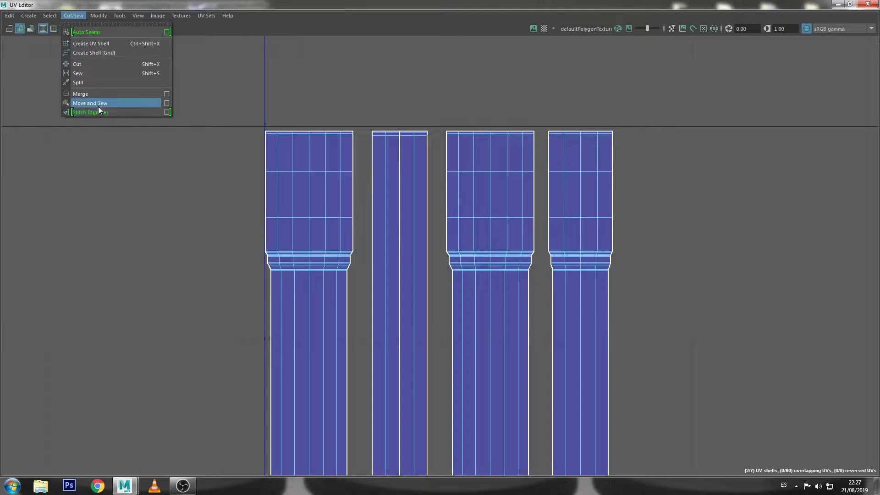
pyautogui.click(98, 112)
pyautogui.click(296, 238)
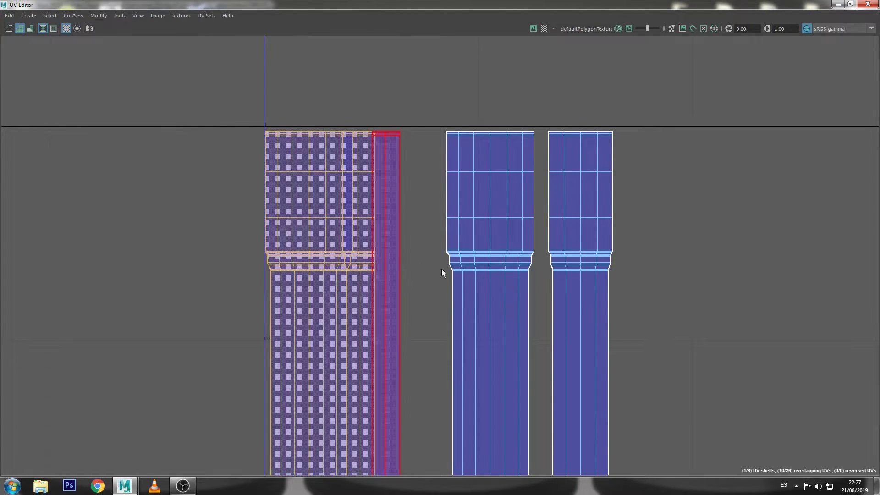
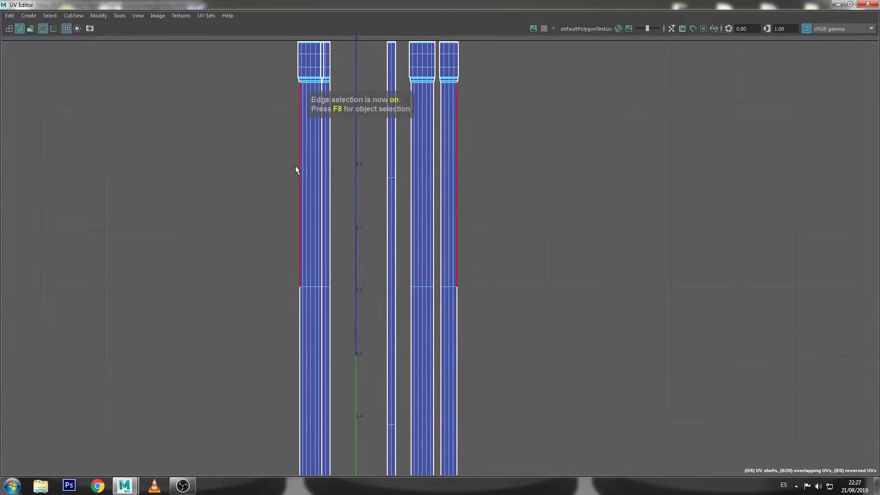
# - Move and Sew the right strip and the thin strip onto the main UV shell
pyautogui.click(295, 166)
pyautogui.click(75, 15)
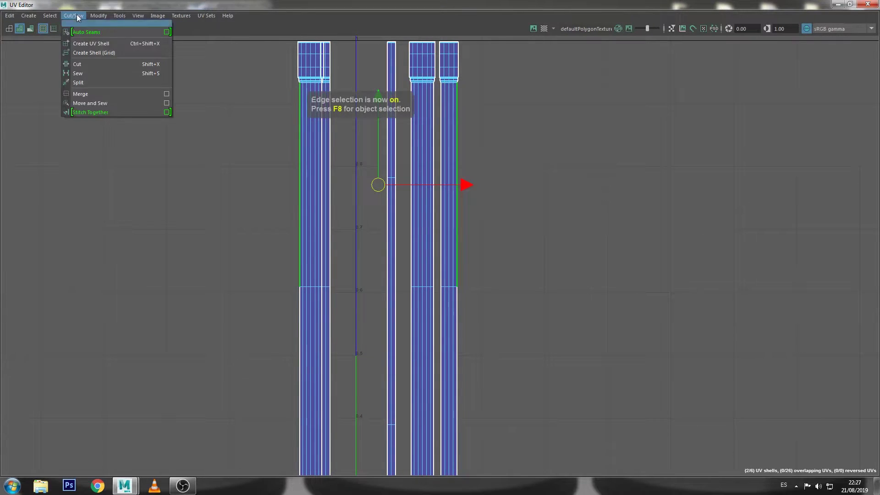
pyautogui.click(118, 103)
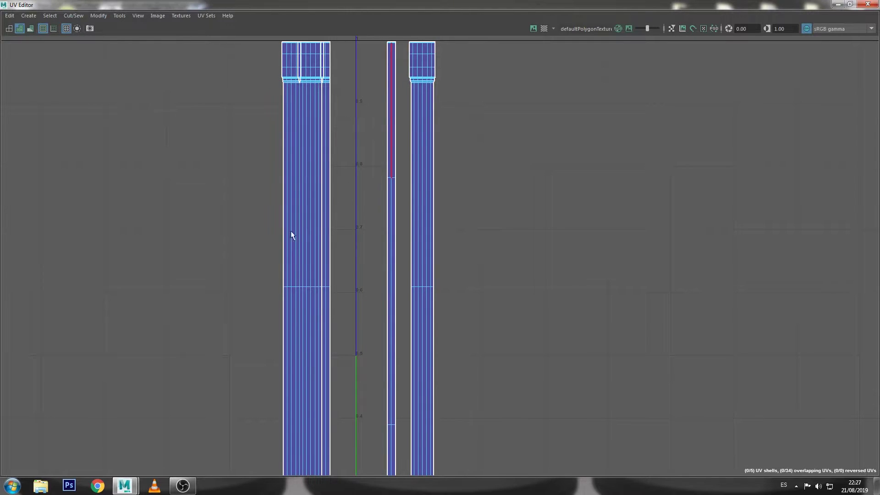
pyautogui.moveTo(243, 318); pyautogui.dragTo(243, 318)
pyautogui.keyDown('shift'); pyautogui.moveTo(243, 317); pyautogui.dragTo(360, 191, button='right'); pyautogui.keyUp('shift')
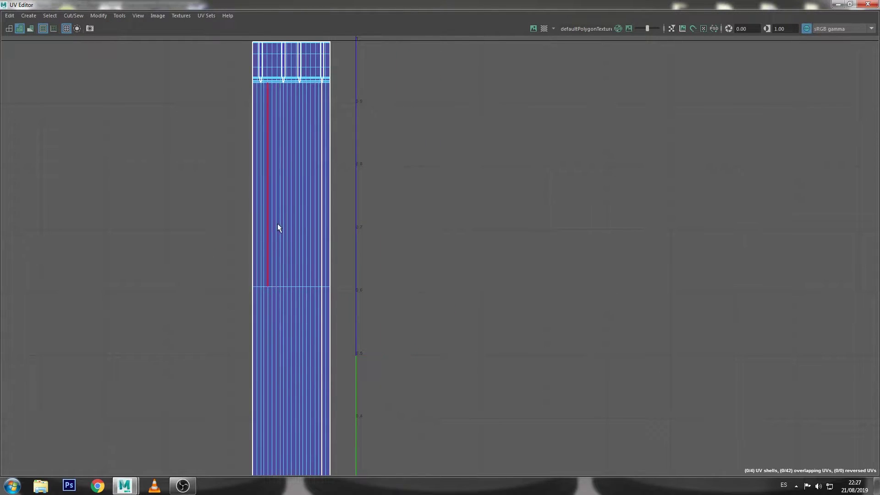
# - Sew the remaining seam at the shell's top corner closed
pyautogui.scroll(2, 316, 197)
pyautogui.keyDown('alt'); pyautogui.moveTo(319, 196); pyautogui.dragTo(438, 238, button='middle'); pyautogui.keyUp('alt')
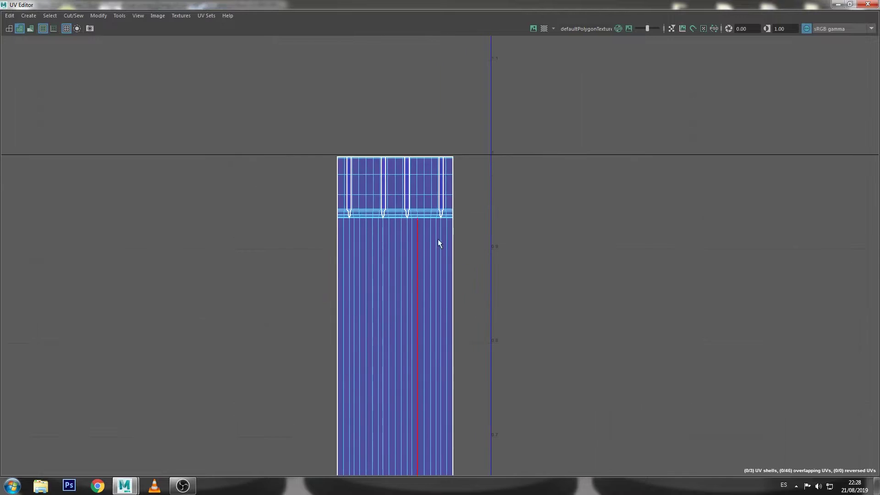
pyautogui.scroll(3, 441, 147)
pyautogui.scroll(2, 440, 132)
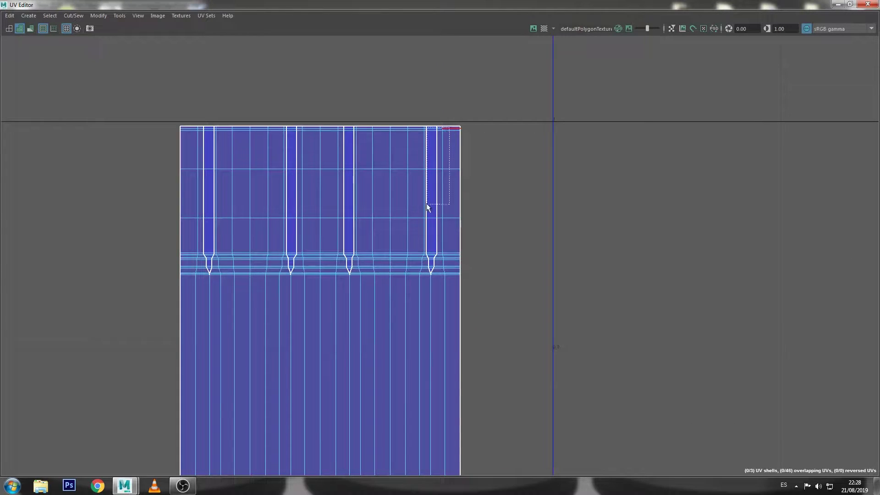
pyautogui.moveTo(427, 207); pyautogui.dragTo(199, 361)
pyautogui.click(357, 183)
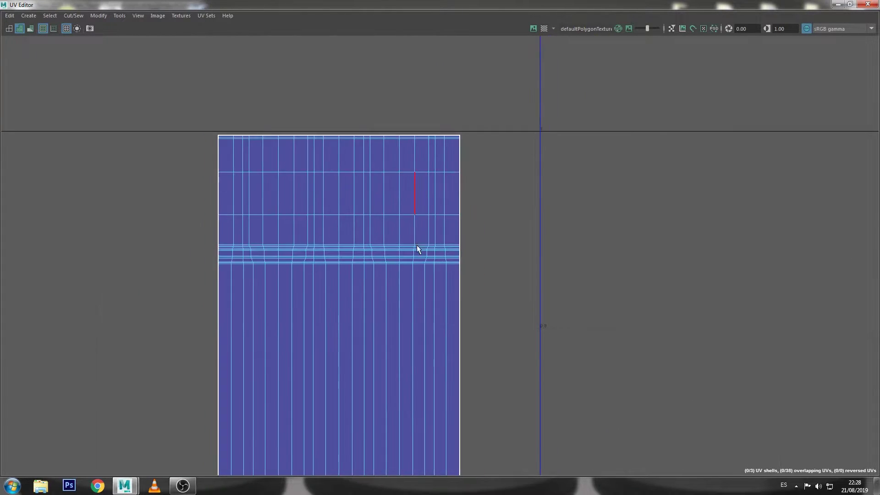
# - Select the long shell's border edges along its top and sides
pyautogui.scroll(-3, 417, 250)
pyautogui.moveTo(414, 365)
pyautogui.keyDown('alt'); pyautogui.mouseDown(button='middle')
pyautogui.moveTo(441, 73)
pyautogui.moveTo(445, 143)
pyautogui.mouseUp(button='middle'); pyautogui.keyUp('alt')
pyautogui.scroll(1, 443, 76)
pyautogui.click(470, 99)
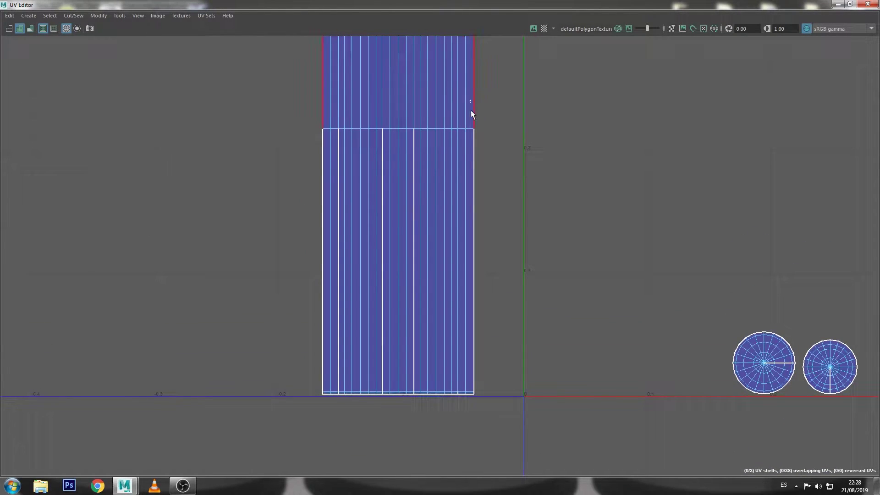
pyautogui.moveTo(471, 100); pyautogui.dragTo(340, 352)
pyautogui.moveTo(332, 397); pyautogui.dragTo(332, 396)
pyautogui.scroll(1, 392, 367)
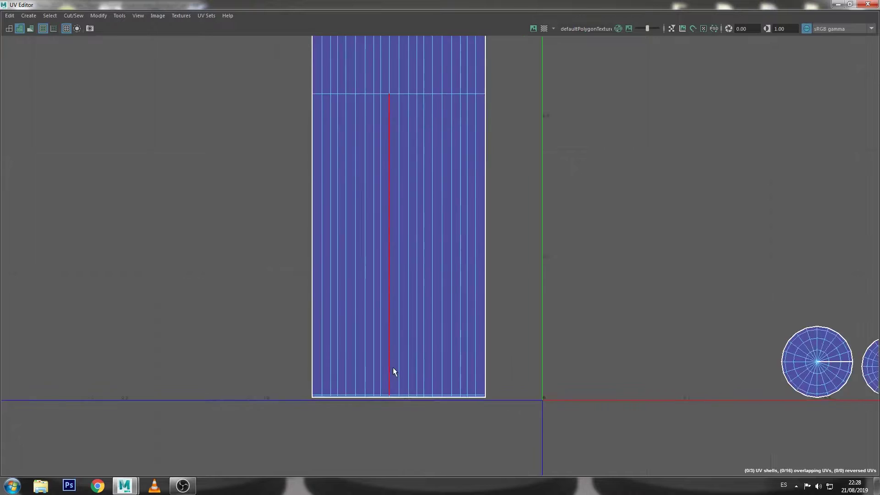
pyautogui.scroll(1, 387, 412)
# - Straighten the UVs across the long shell's top section with Modify > Straighten UVs
pyautogui.keyDown('alt'); pyautogui.moveTo(385, 428); pyautogui.dragTo(378, 179, button='middle'); pyautogui.keyUp('alt')
pyautogui.scroll(3, 406, 217)
pyautogui.scroll(-1, 405, 216)
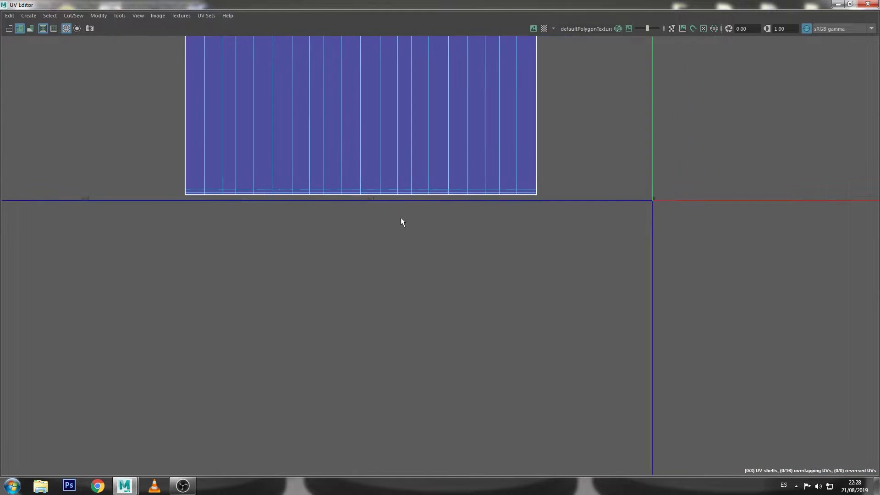
pyautogui.scroll(-3, 400, 220)
pyautogui.scroll(-4, 400, 235)
pyautogui.scroll(-2, 412, 232)
pyautogui.keyDown('alt'); pyautogui.moveTo(436, 120); pyautogui.dragTo(431, 379, button='middle'); pyautogui.keyUp('alt')
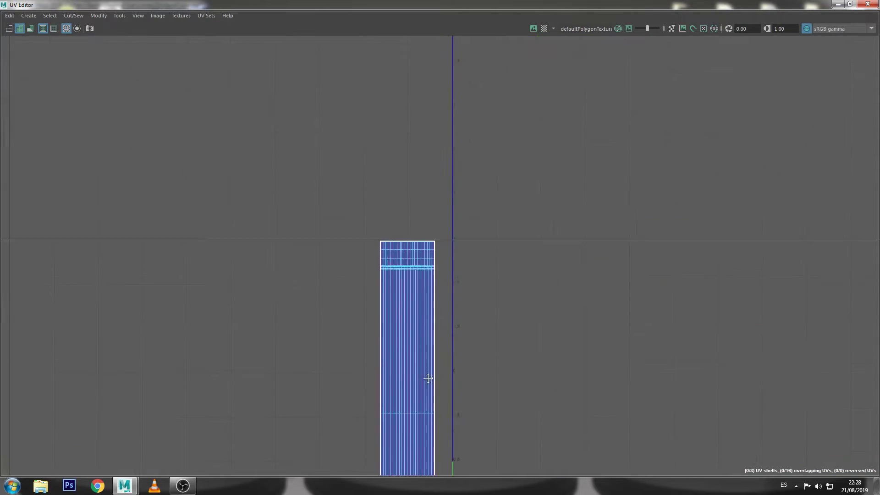
pyautogui.scroll(2, 439, 211)
pyautogui.scroll(3, 395, 170)
pyautogui.scroll(1, 413, 202)
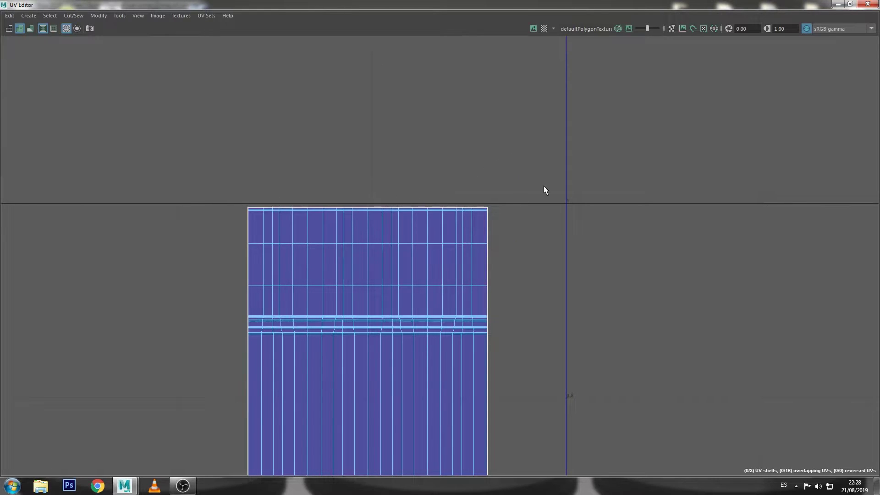
pyautogui.scroll(1, 481, 197)
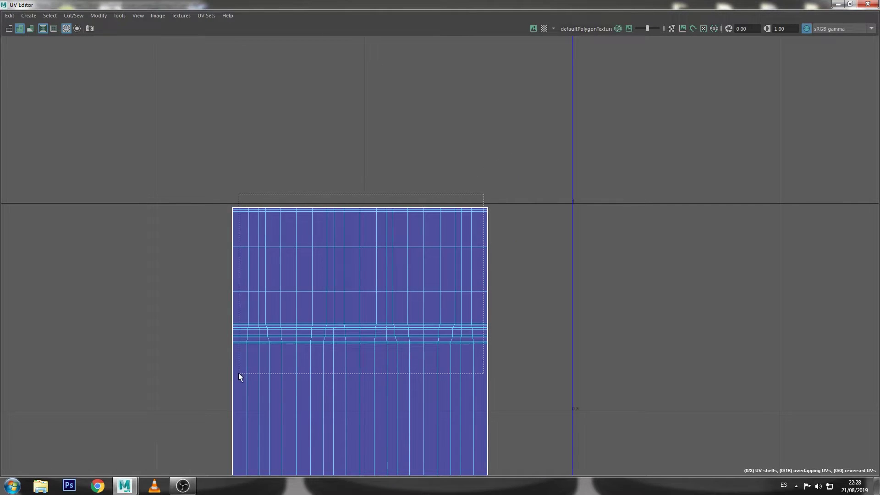
pyautogui.moveTo(239, 373); pyautogui.dragTo(239, 374)
pyautogui.click(98, 15)
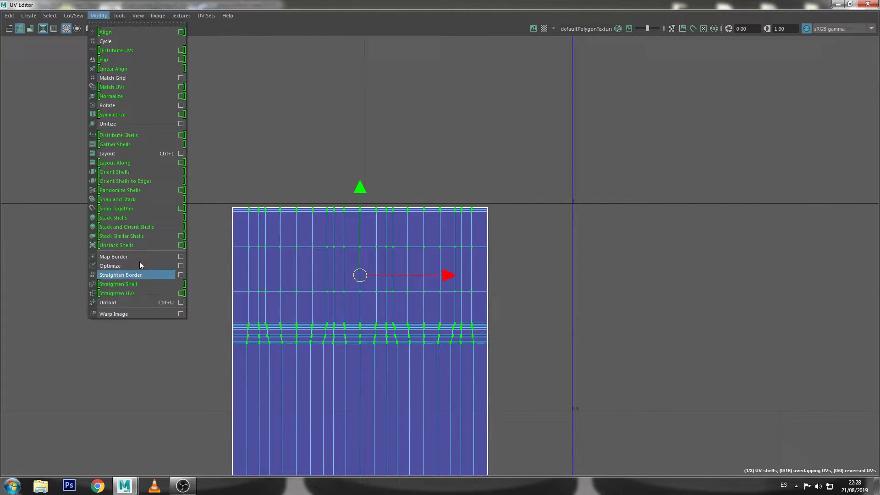
pyautogui.click(143, 296)
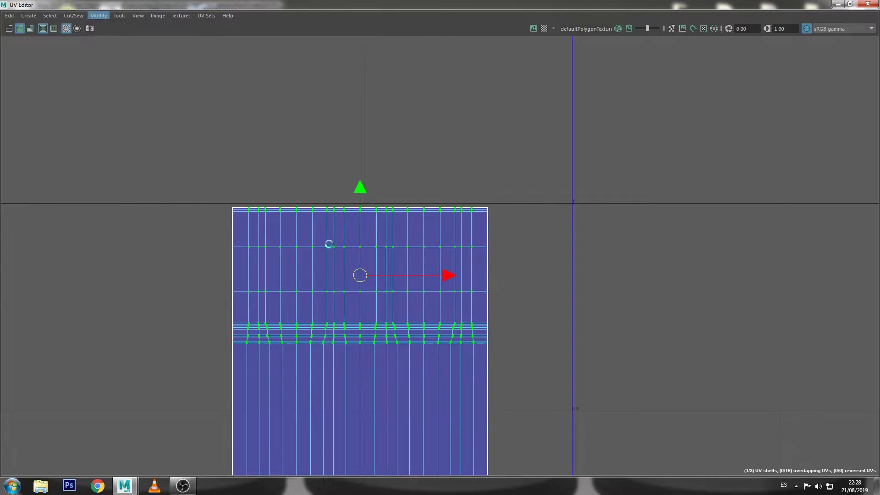
pyautogui.click(367, 194)
# - Check the circular cap shells, then minimize the UV Editor to view the model
pyautogui.scroll(-2, 550, 216)
pyautogui.scroll(-2, 472, 198)
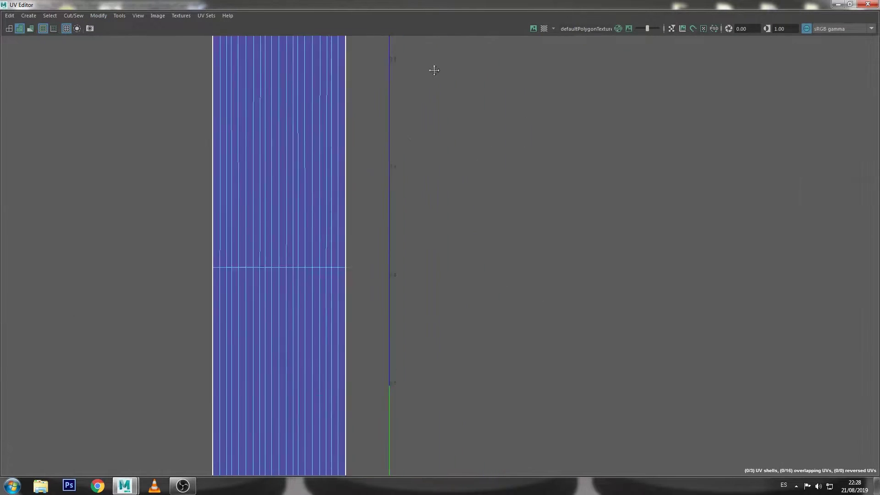
pyautogui.keyDown('alt'); pyautogui.moveTo(433, 69); pyautogui.dragTo(516, 70, button='middle'); pyautogui.keyUp('alt')
pyautogui.scroll(1, 514, 138)
pyautogui.rightClick(513, 228)
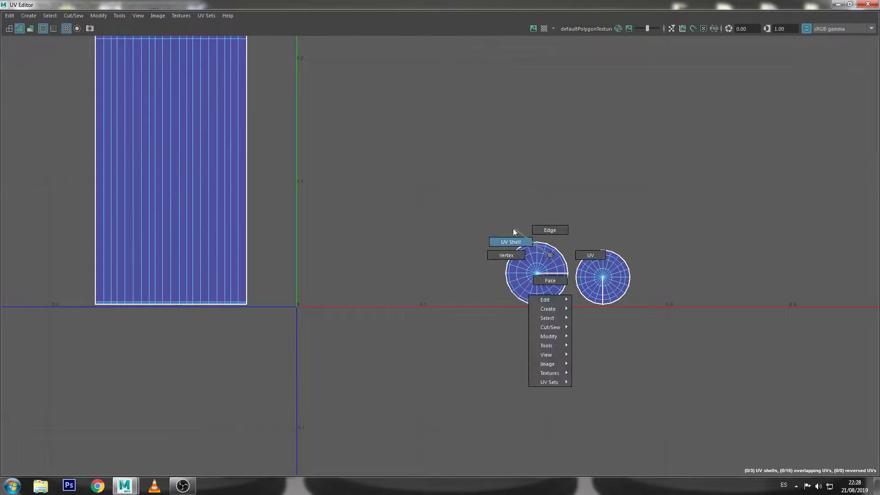
pyautogui.click(844, 4)
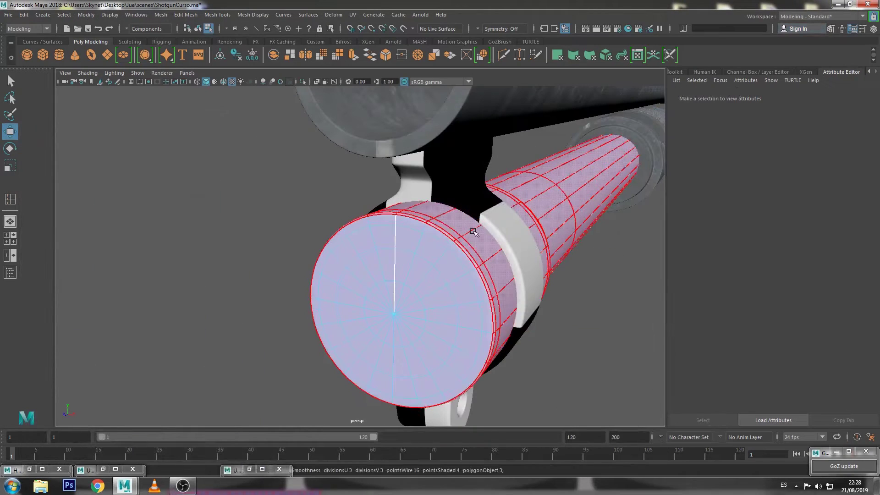
# - Turn on textured display and orbit to a side view of the barrel parts
pyautogui.moveTo(481, 215); pyautogui.dragTo(267, 222, button='right')
pyautogui.press('6')
pyautogui.moveTo(267, 222)
pyautogui.keyDown('alt'); pyautogui.mouseDown()
pyautogui.moveTo(5, 317)
pyautogui.moveTo(507, 269)
pyautogui.mouseUp(); pyautogui.keyUp('alt')
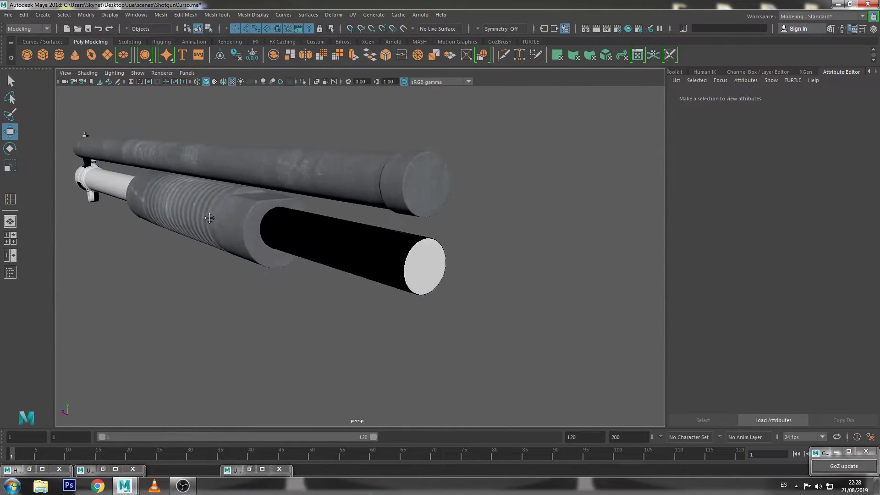
pyautogui.click(447, 250)
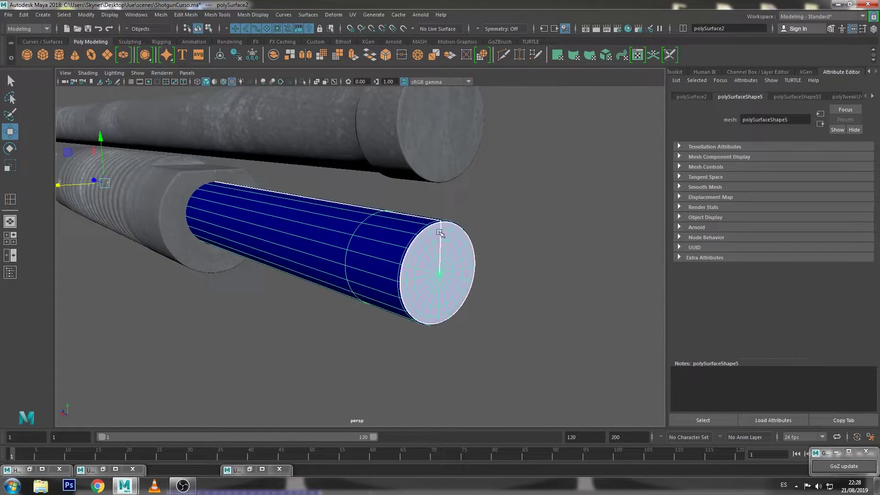
pyautogui.press('q')
pyautogui.click(497, 210)
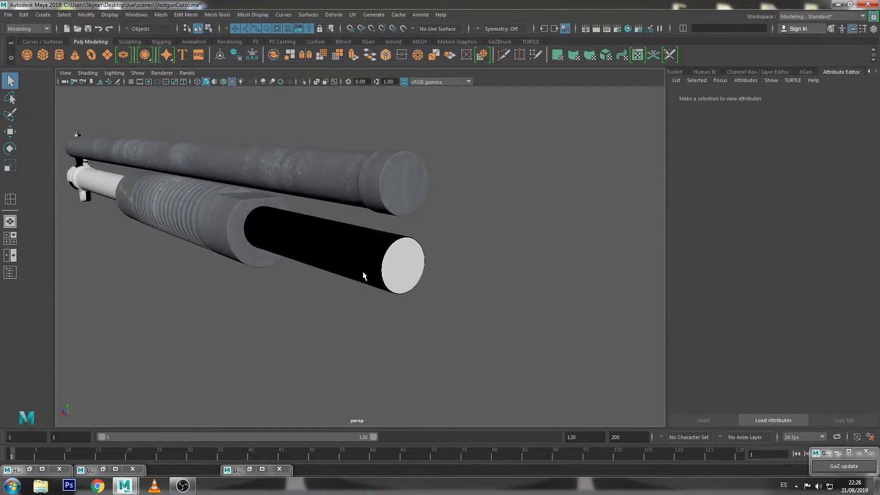
pyautogui.moveTo(497, 210)
pyautogui.keyDown('alt'); pyautogui.mouseDown()
pyautogui.moveTo(520, 278)
pyautogui.moveTo(458, 243)
pyautogui.mouseUp(); pyautogui.keyUp('alt')
pyautogui.scroll(3, 521, 277)
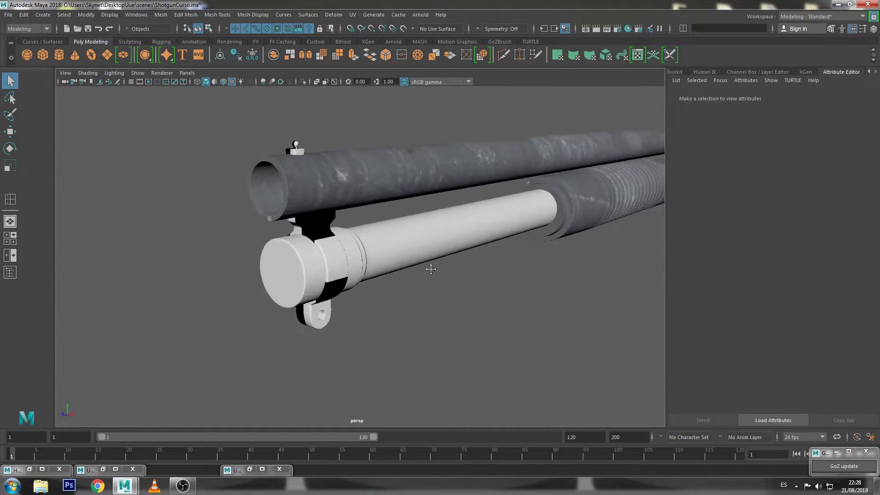
pyautogui.scroll(3, 428, 229)
# - Select the lower tube with the clamp and show its UV shells in the maximized UV Editor
pyautogui.click(429, 230)
pyautogui.keyDown('alt'); pyautogui.moveTo(435, 259); pyautogui.dragTo(438, 259, button='middle'); pyautogui.keyUp('alt')
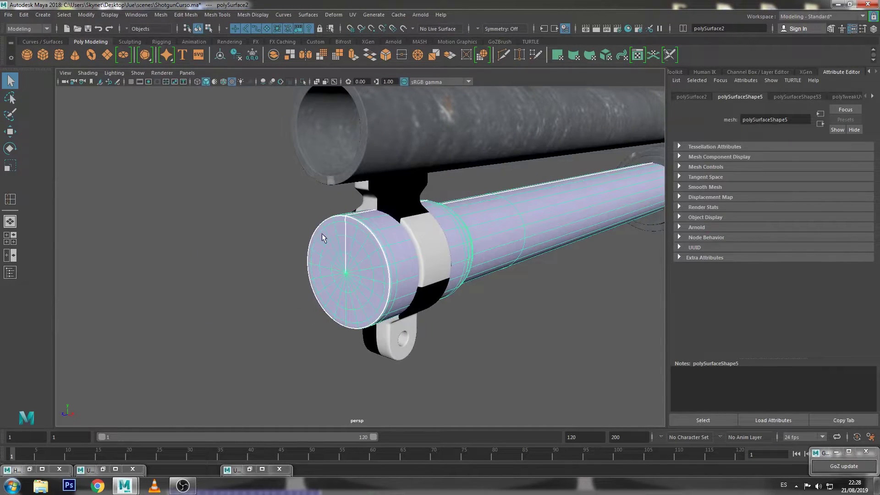
pyautogui.click(115, 465)
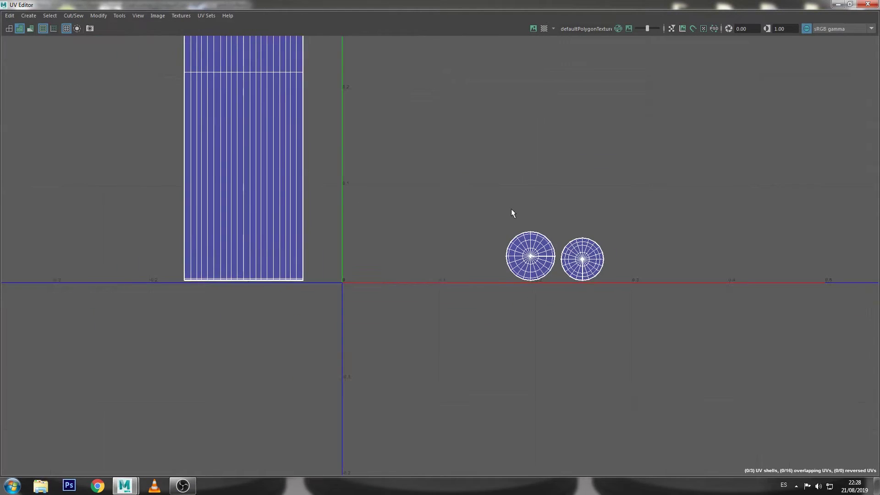
pyautogui.moveTo(527, 232); pyautogui.dragTo(487, 206, button='right')
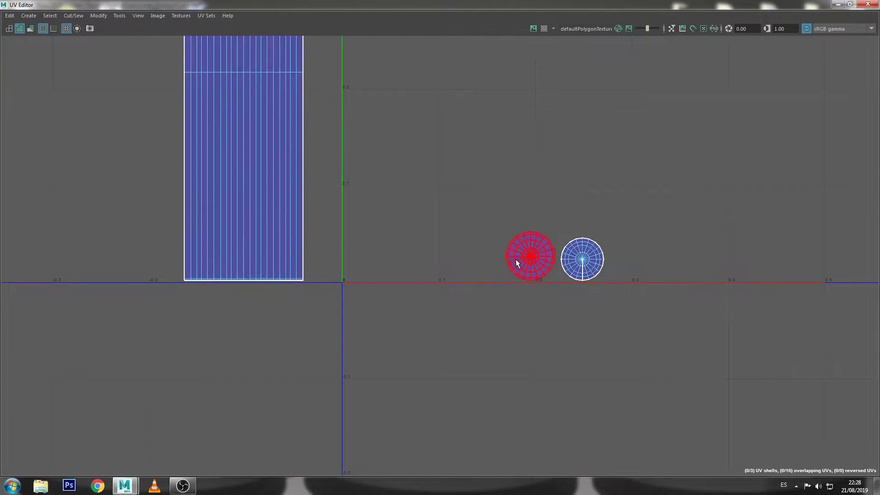
pyautogui.click(516, 260)
pyautogui.doubleClick(800, 4)
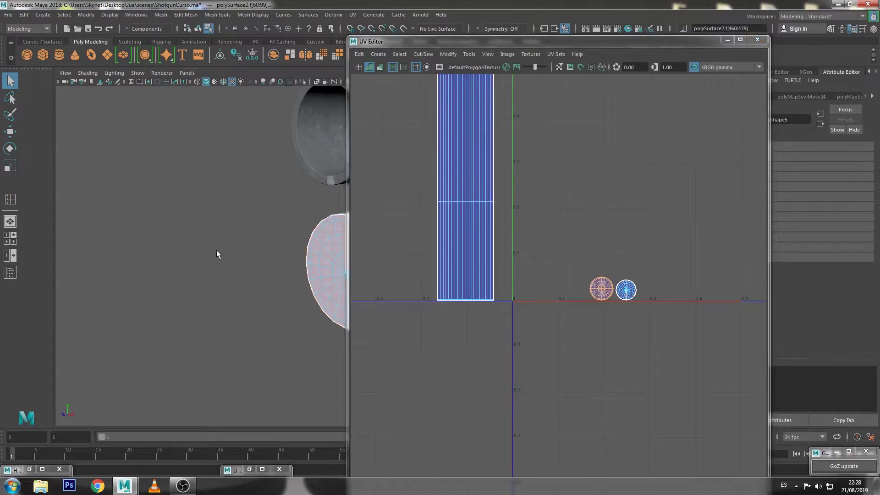
pyautogui.doubleClick(579, 42)
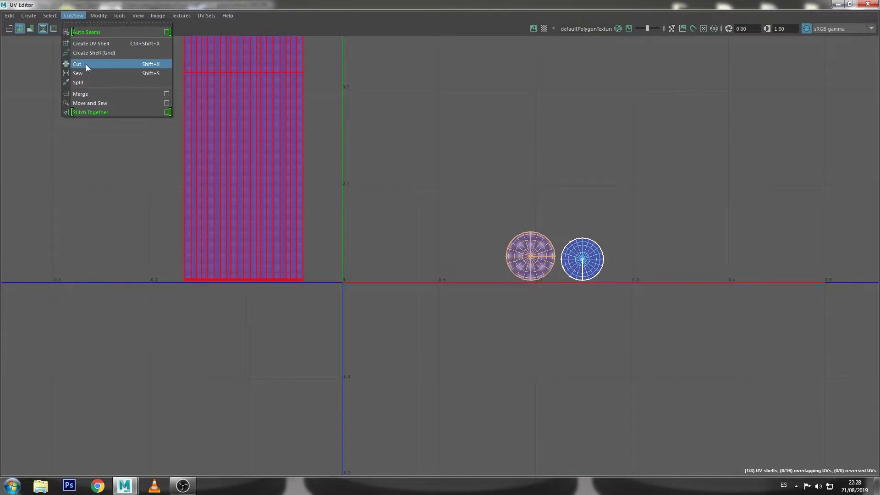
# - Cut the selected edges into separate UV shells and center them in view
pyautogui.click(77, 64)
pyautogui.moveTo(542, 232); pyautogui.dragTo(491, 211, button='right')
pyautogui.scroll(-1, 312, 225)
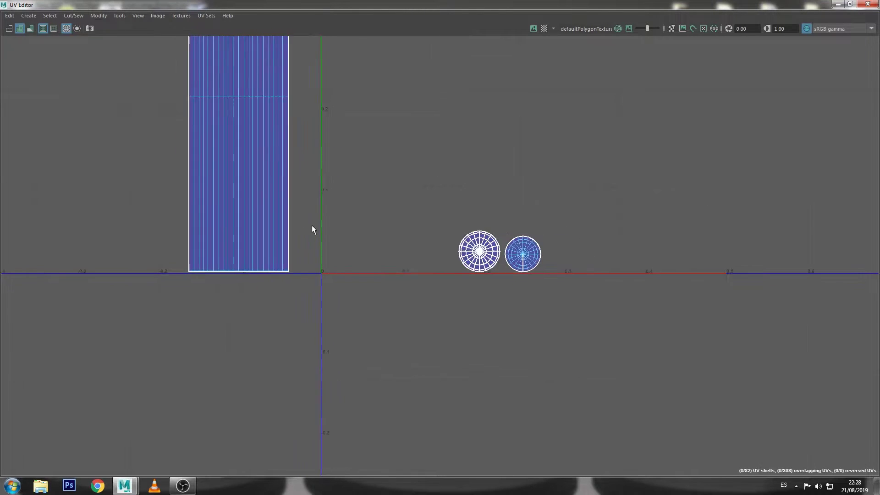
pyautogui.keyDown('alt'); pyautogui.moveTo(312, 225); pyautogui.dragTo(400, 336, button='middle'); pyautogui.keyUp('alt')
# - In the viewport, inspect the tube's end cap by selecting a rim edge, then return to object mode
pyautogui.click(837, 3)
pyautogui.keyDown('alt'); pyautogui.moveTo(491, 211); pyautogui.dragTo(357, 247); pyautogui.keyUp('alt')
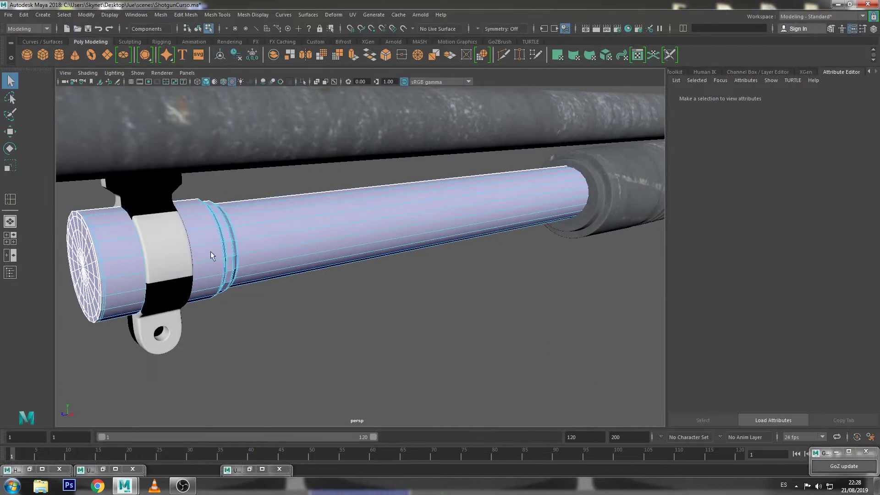
pyautogui.keyDown('alt'); pyautogui.moveTo(322, 254); pyautogui.dragTo(451, 243, button='middle'); pyautogui.keyUp('alt')
pyautogui.scroll(-5, 451, 244)
pyautogui.scroll(-5, 422, 238)
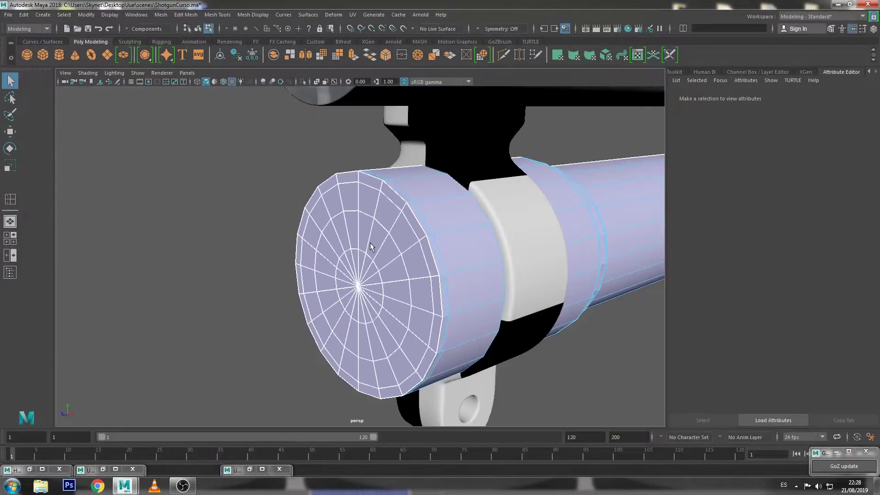
pyautogui.moveTo(391, 195); pyautogui.dragTo(440, 152, button='right')
pyautogui.click(365, 193)
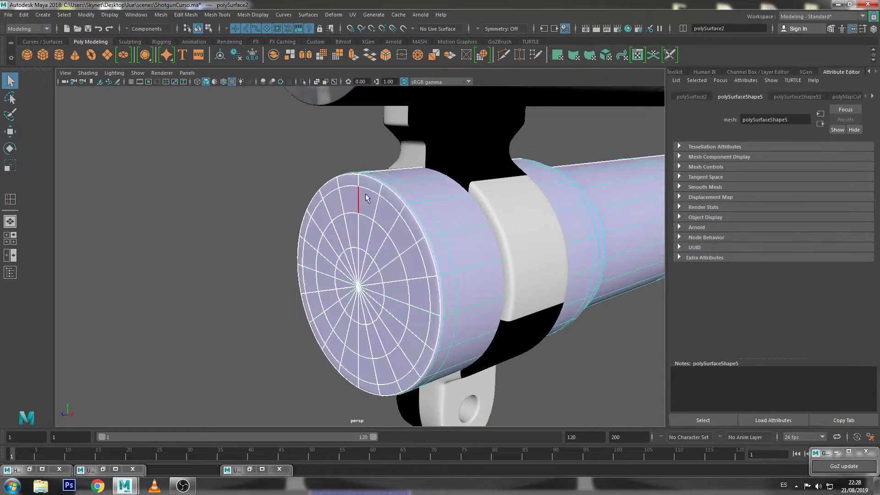
pyautogui.press('F10')
pyautogui.click(374, 182)
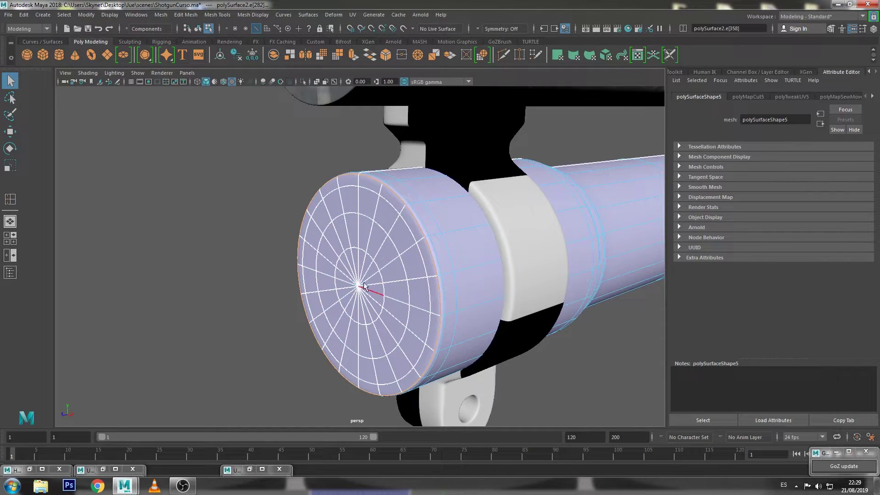
pyautogui.moveTo(357, 225); pyautogui.dragTo(441, 181, button='right')
pyautogui.click(321, 241)
pyautogui.keyDown('shift'); pyautogui.click(378, 238); pyautogui.keyUp('shift')
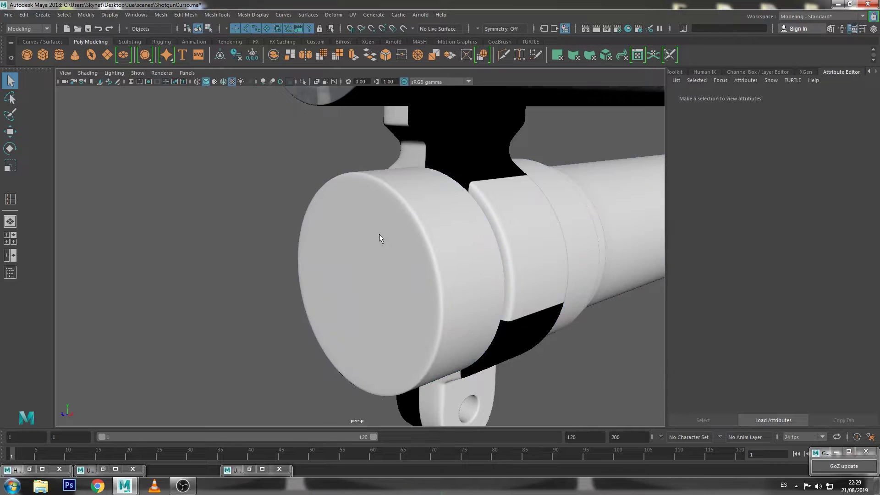
# - Select the end-cap cylinder and display its UVs in the UV Editor
pyautogui.click(239, 260)
pyautogui.click(116, 469)
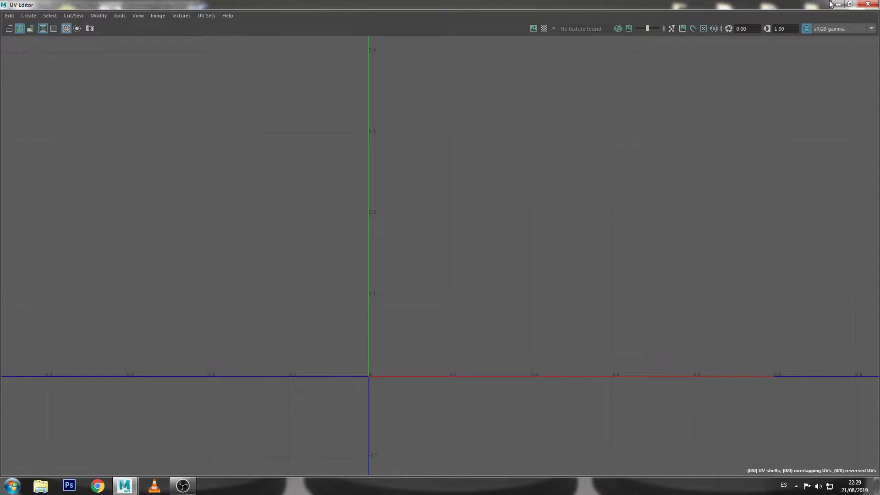
pyautogui.click(837, 5)
pyautogui.click(385, 224)
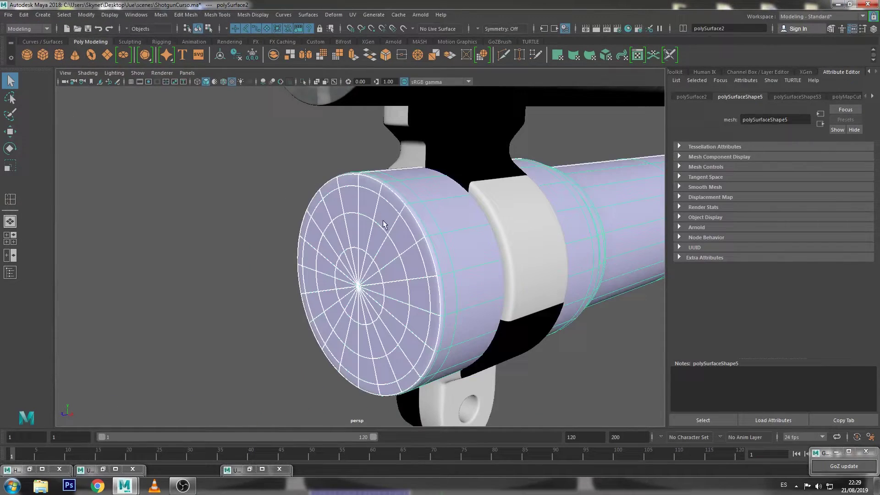
pyautogui.click(115, 468)
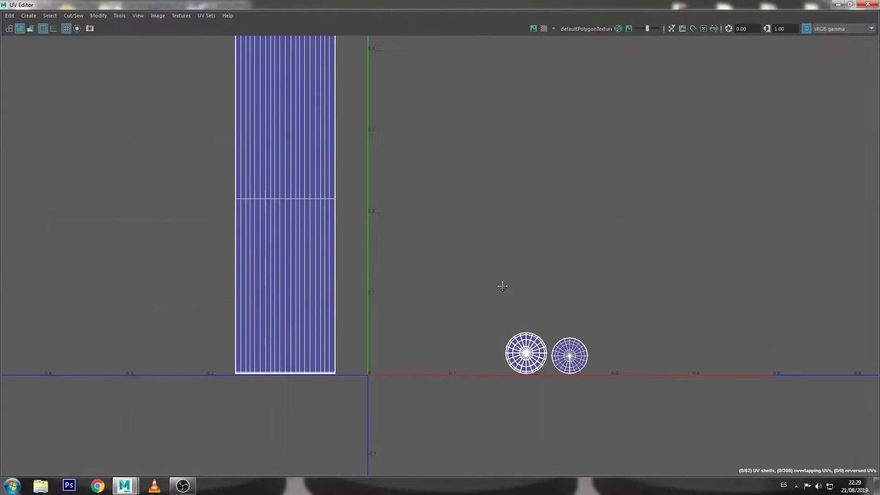
# - Select the left circular cap shell's UVs, then zoom onto the long strip
pyautogui.scroll(2, 502, 286)
pyautogui.scroll(2, 477, 239)
pyautogui.click(486, 225)
pyautogui.scroll(-2, 447, 179)
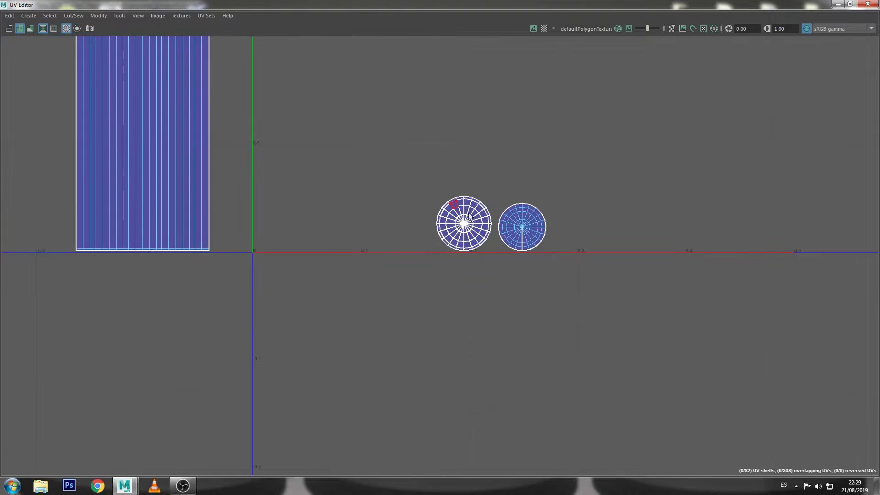
pyautogui.moveTo(494, 268); pyautogui.dragTo(494, 268)
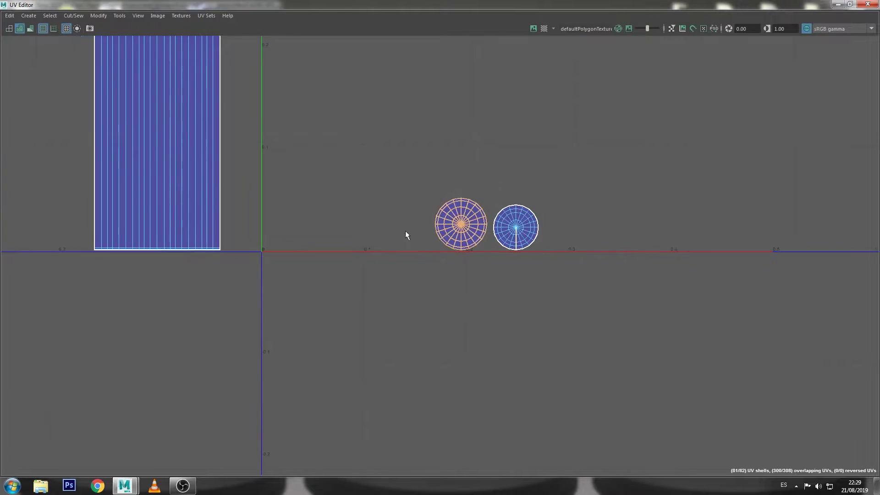
pyautogui.keyDown('alt'); pyautogui.moveTo(407, 236); pyautogui.dragTo(443, 410, button='right'); pyautogui.keyUp('alt')
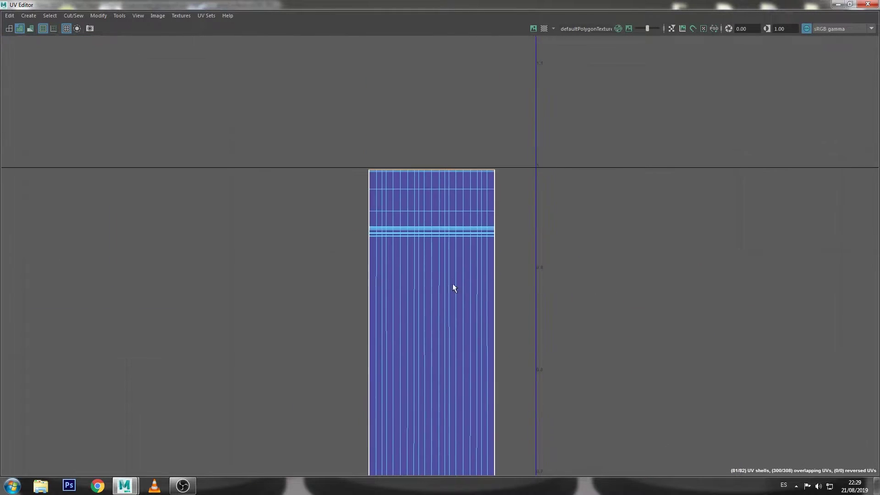
pyautogui.scroll(3, 442, 183)
pyautogui.scroll(2, 447, 121)
pyautogui.click(588, 204)
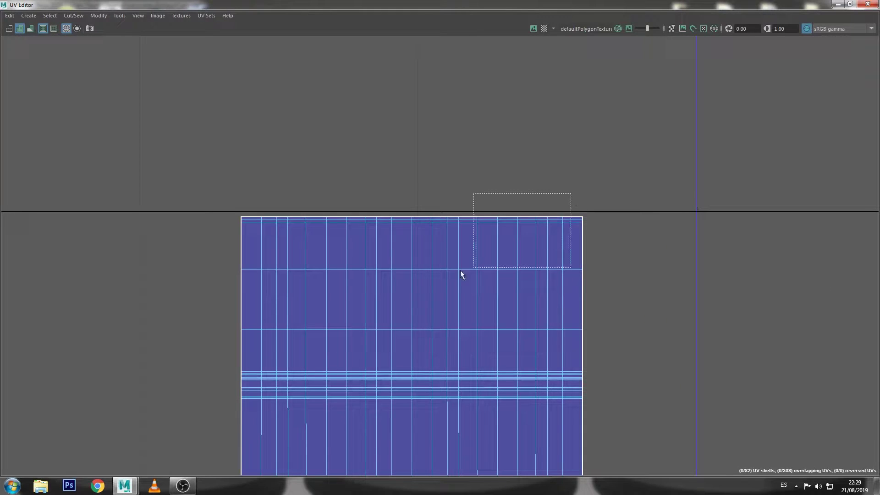
# - Move and Sew the strip's upper UV rows, then select the tooth-shaped top rows
pyautogui.moveTo(460, 274); pyautogui.dragTo(257, 273)
pyautogui.click(74, 15)
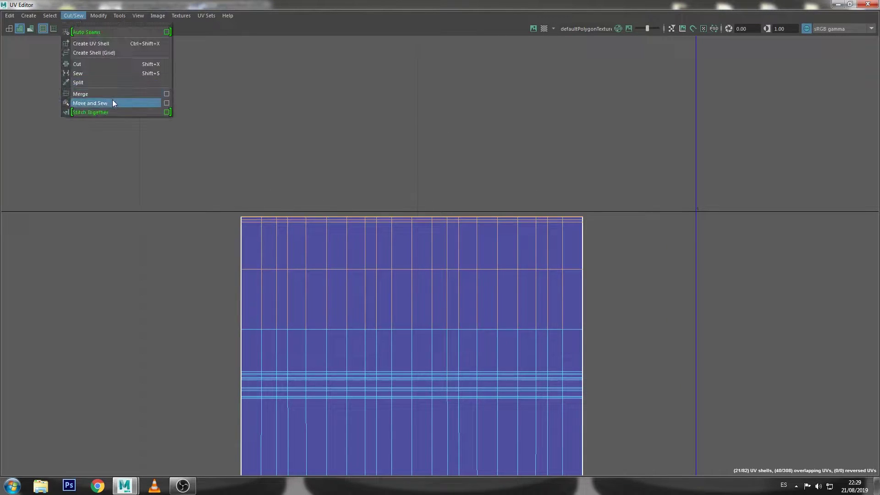
pyautogui.click(113, 102)
pyautogui.scroll(2, 275, 229)
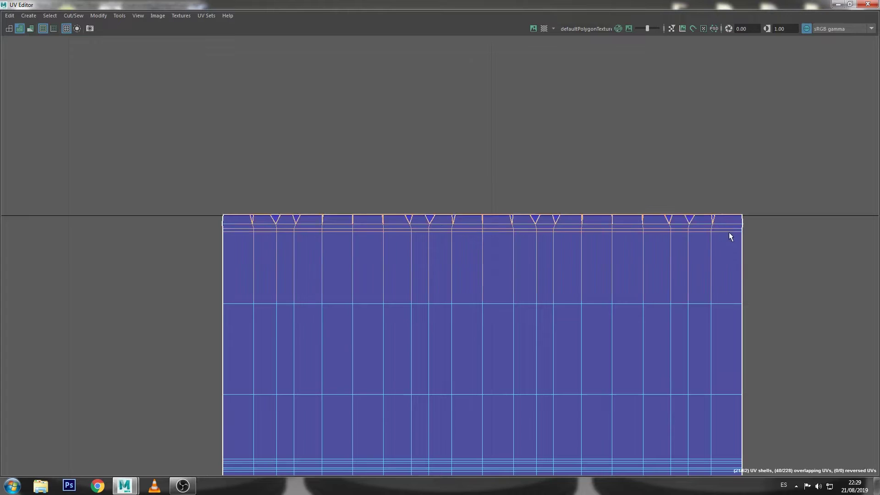
pyautogui.moveTo(722, 161); pyautogui.dragTo(243, 290)
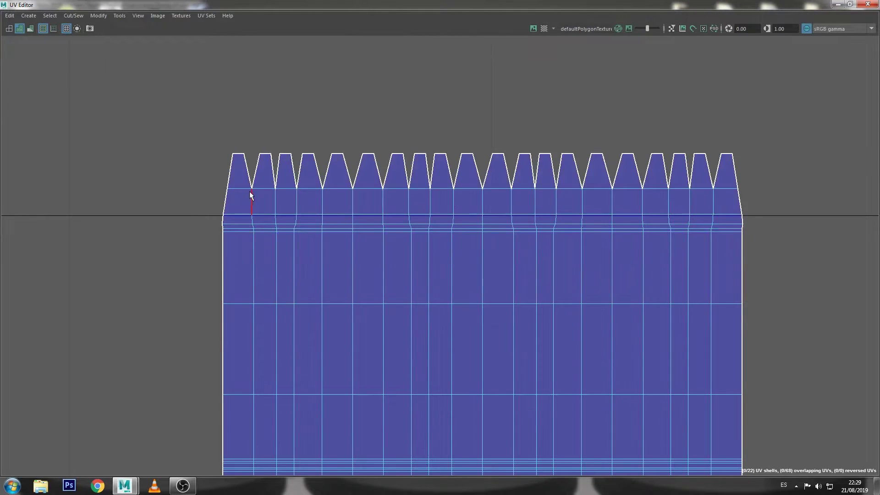
pyautogui.moveTo(243, 144); pyautogui.dragTo(727, 242)
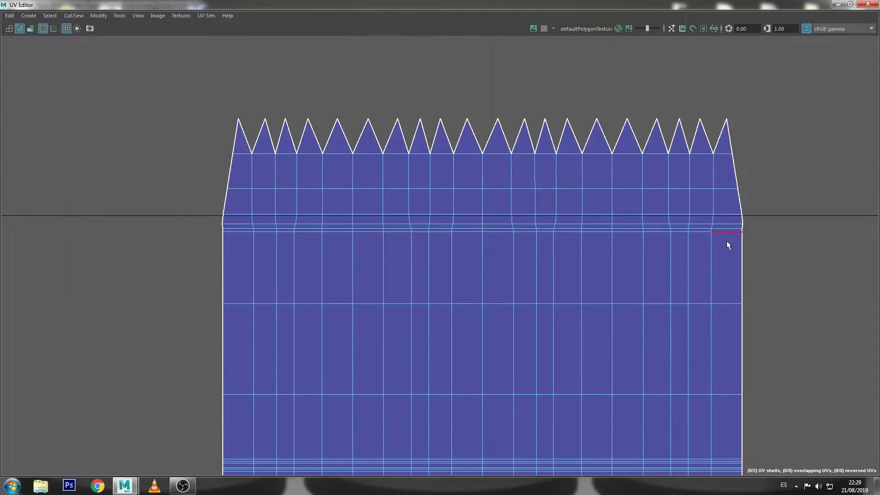
pyautogui.moveTo(710, 179); pyautogui.dragTo(771, 173, button='right')
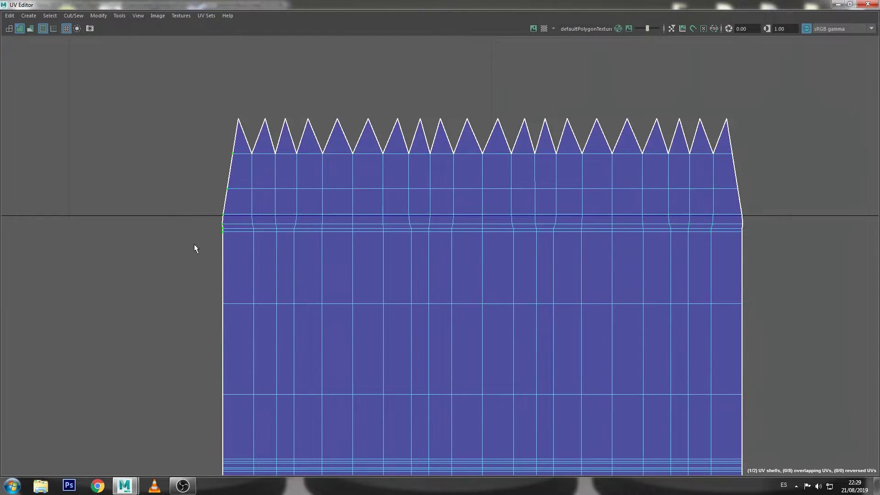
# - Straighten the shell's left and right side edges to vertical, aligned with the edges below
pyautogui.scroll(5, 194, 249)
pyautogui.scroll(-1, 298, 188)
pyautogui.scroll(-2, 417, 164)
pyautogui.scroll(-1, 477, 174)
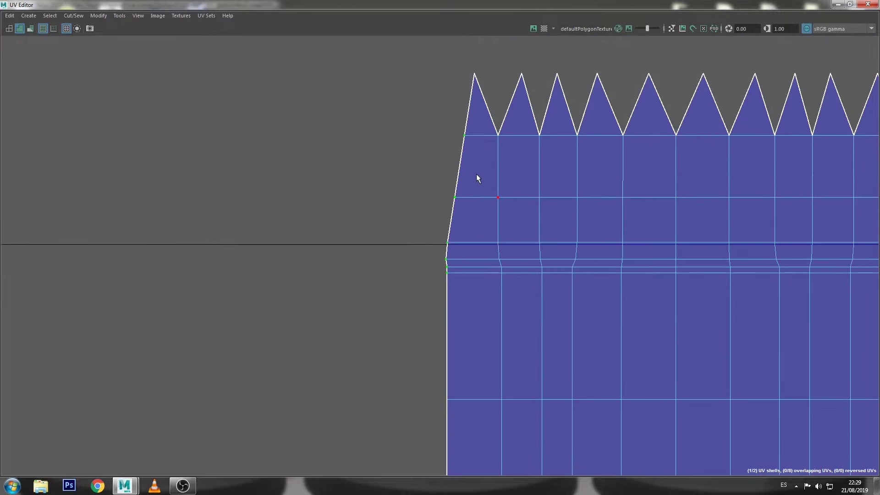
pyautogui.moveTo(477, 177); pyautogui.dragTo(359, 202, button='right')
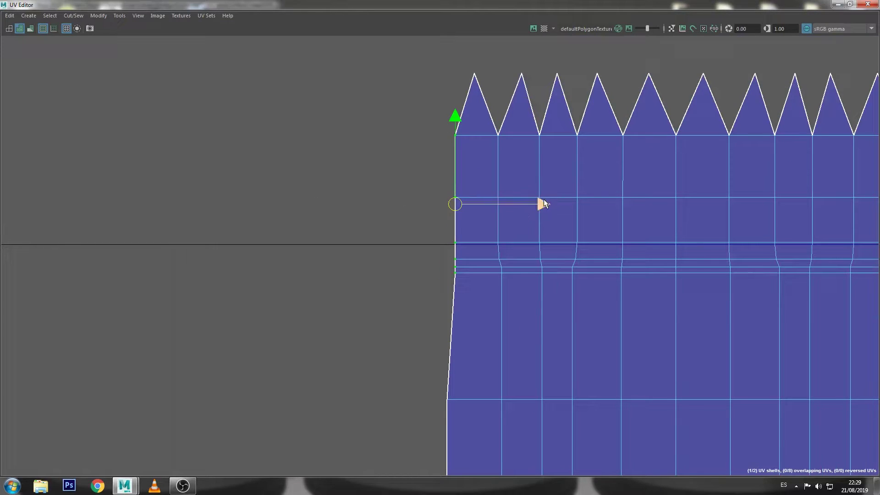
pyautogui.moveTo(544, 204); pyautogui.dragTo(454, 404)
pyautogui.moveTo(328, 294)
pyautogui.keyDown('alt'); pyautogui.mouseDown(button='middle')
pyautogui.moveTo(225, 234)
pyautogui.moveTo(46, 231)
pyautogui.mouseUp(button='middle'); pyautogui.keyUp('alt')
pyautogui.moveTo(589, 298); pyautogui.dragTo(591, 299)
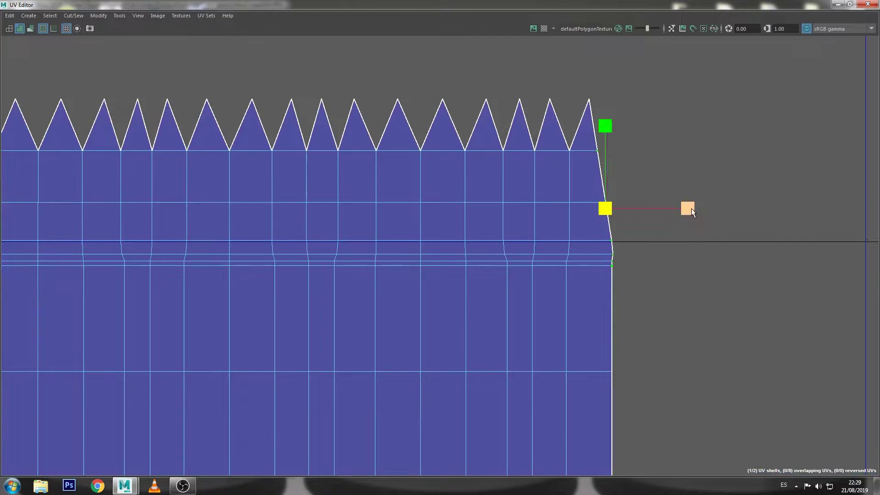
pyautogui.moveTo(605, 208); pyautogui.dragTo(691, 208, button='right')
pyautogui.moveTo(685, 209); pyautogui.dragTo(610, 365)
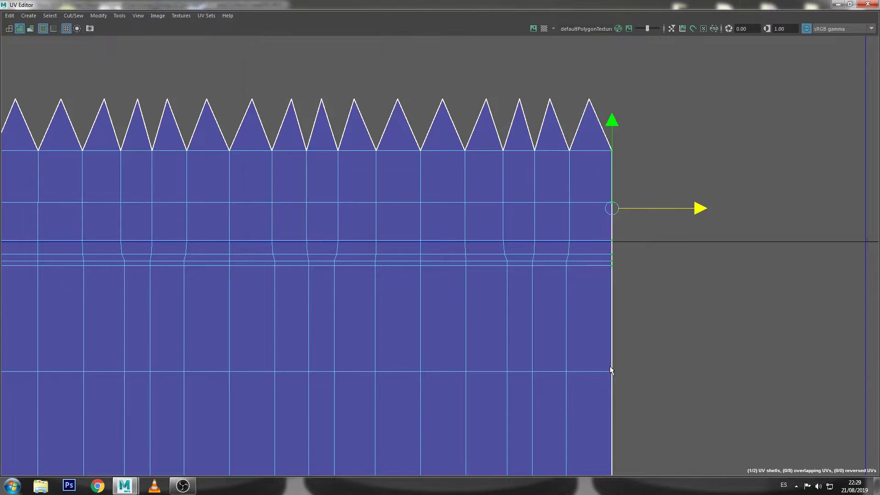
pyautogui.scroll(-1, 509, 230)
pyautogui.scroll(-1, 567, 172)
pyautogui.keyDown('alt'); pyautogui.moveTo(646, 149); pyautogui.dragTo(677, 146, button='middle'); pyautogui.keyUp('alt')
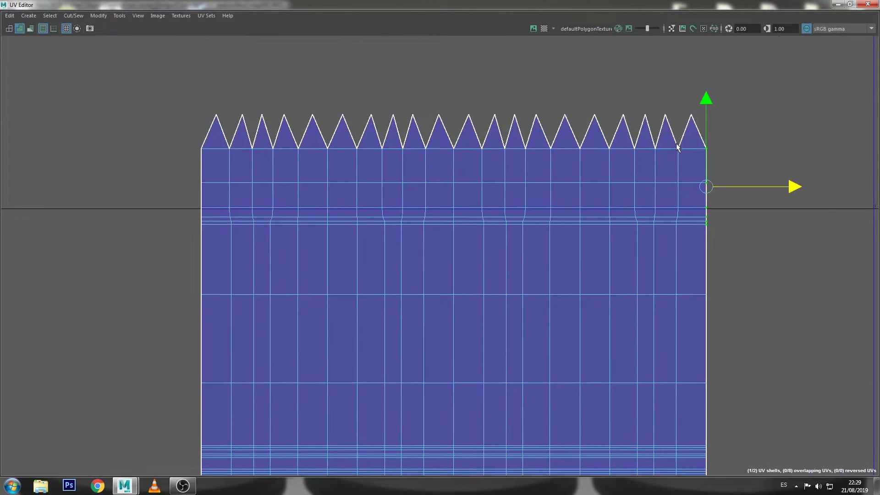
# - Straighten the shell's top UV rows with Modify > Straighten UVs
pyautogui.moveTo(632, 204); pyautogui.dragTo(219, 263)
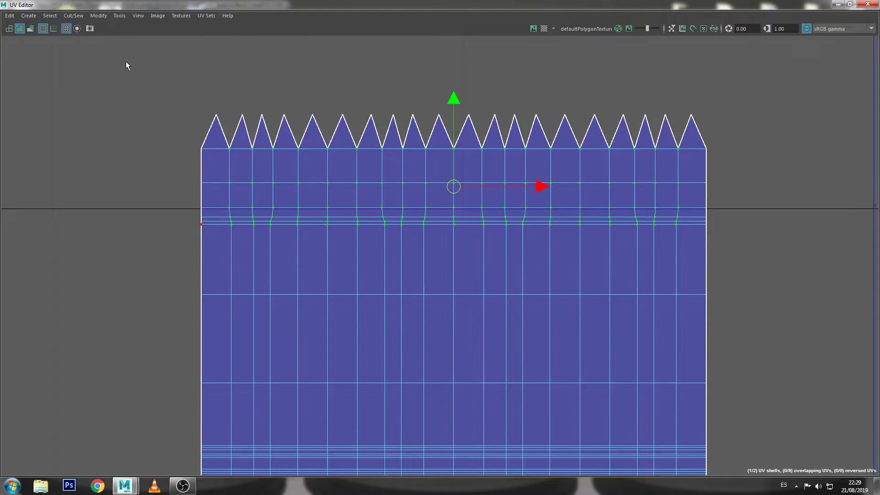
pyautogui.click(105, 17)
pyautogui.click(134, 293)
pyautogui.scroll(-1, 362, 223)
pyautogui.keyDown('alt'); pyautogui.moveTo(362, 223); pyautogui.dragTo(378, 172, button='middle'); pyautogui.keyUp('alt')
pyautogui.scroll(-1, 543, 146)
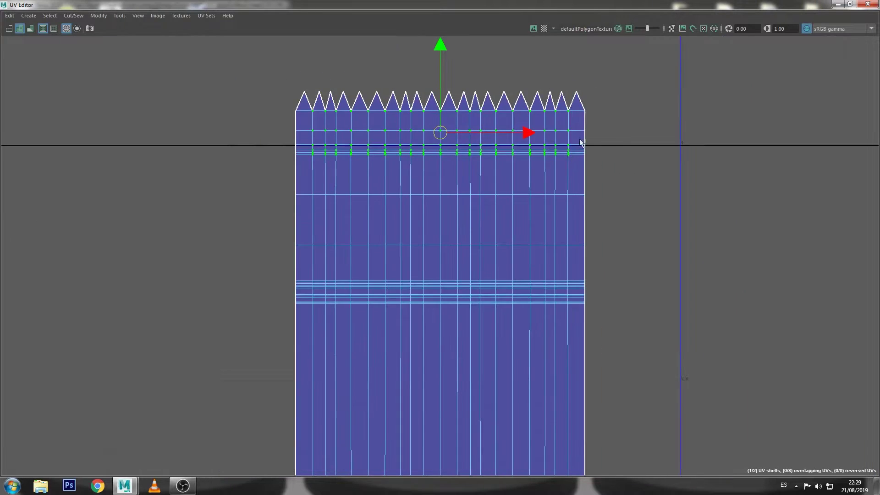
# - Select the shell's upper UV rows, then inspect the strip's lower section and bottom edge
pyautogui.moveTo(580, 123); pyautogui.dragTo(331, 360)
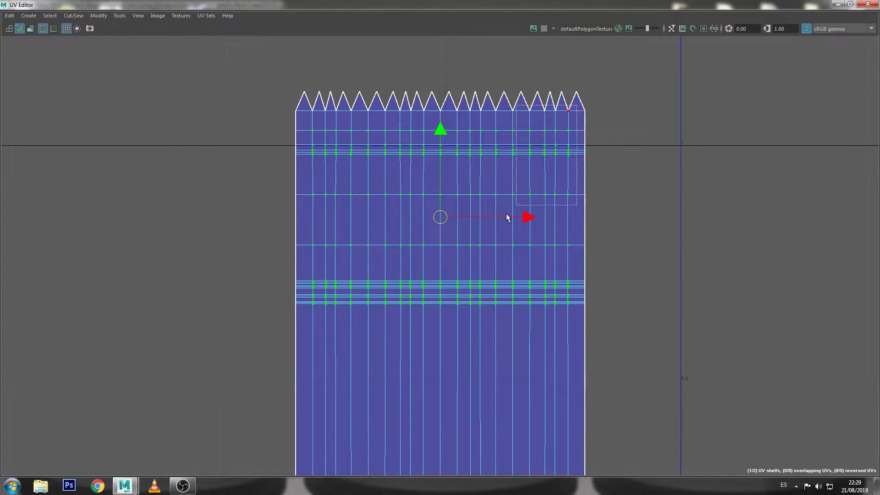
pyautogui.moveTo(508, 217); pyautogui.dragTo(305, 329)
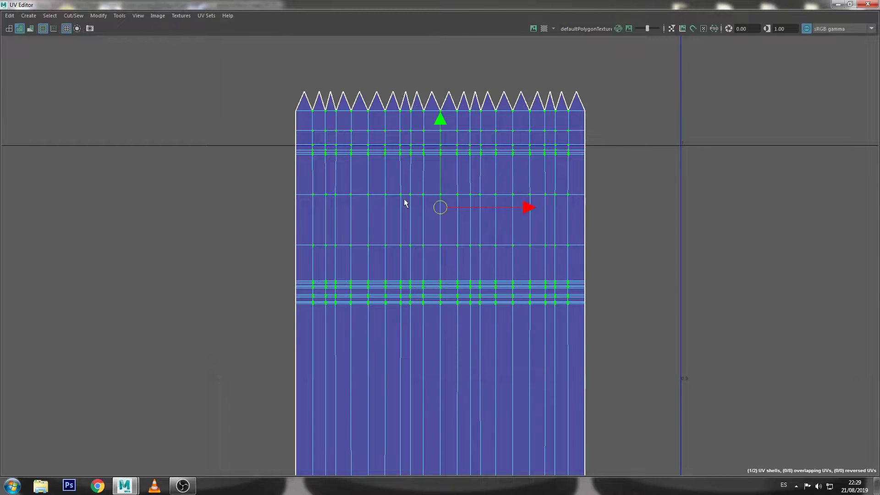
pyautogui.scroll(-3, 440, 220)
pyautogui.keyDown('alt'); pyautogui.moveTo(472, 298); pyautogui.dragTo(452, 25, button='middle'); pyautogui.keyUp('alt')
pyautogui.scroll(1, 474, 395)
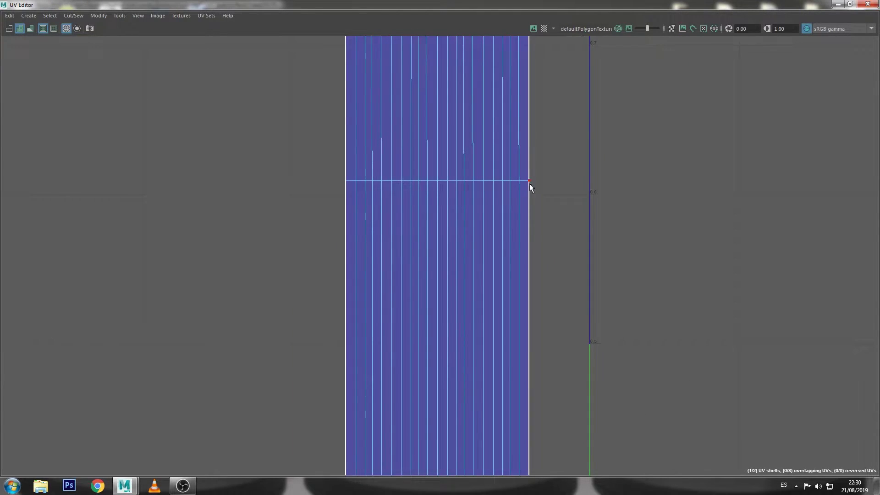
pyautogui.moveTo(359, 246); pyautogui.dragTo(360, 248)
pyautogui.scroll(-2, 437, 184)
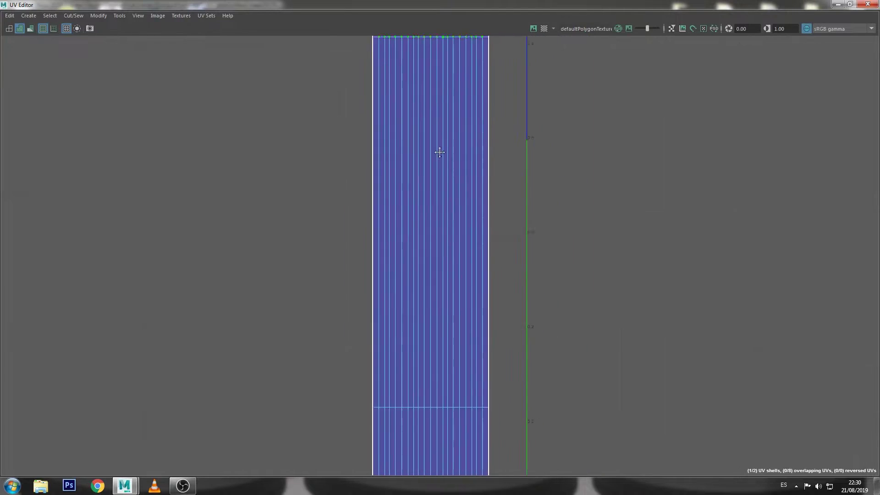
pyautogui.keyDown('alt'); pyautogui.moveTo(440, 230); pyautogui.dragTo(479, 144, button='middle'); pyautogui.keyUp('alt')
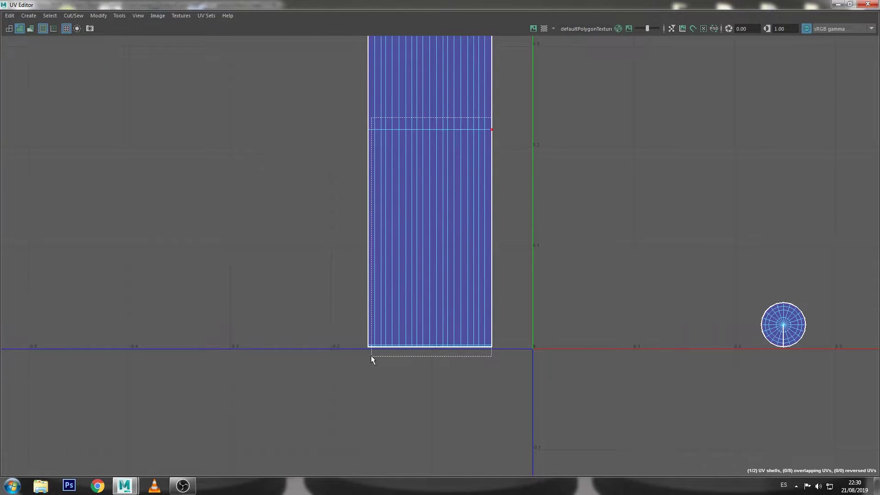
# - Straighten two selected rows of UVs along the lower barrel's strip
pyautogui.moveTo(390, 354); pyautogui.dragTo(370, 356)
pyautogui.click(100, 18)
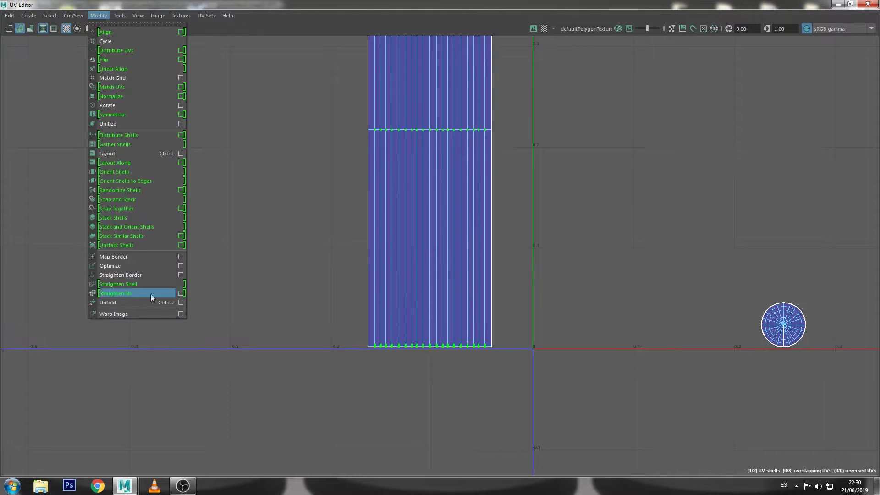
pyautogui.click(146, 293)
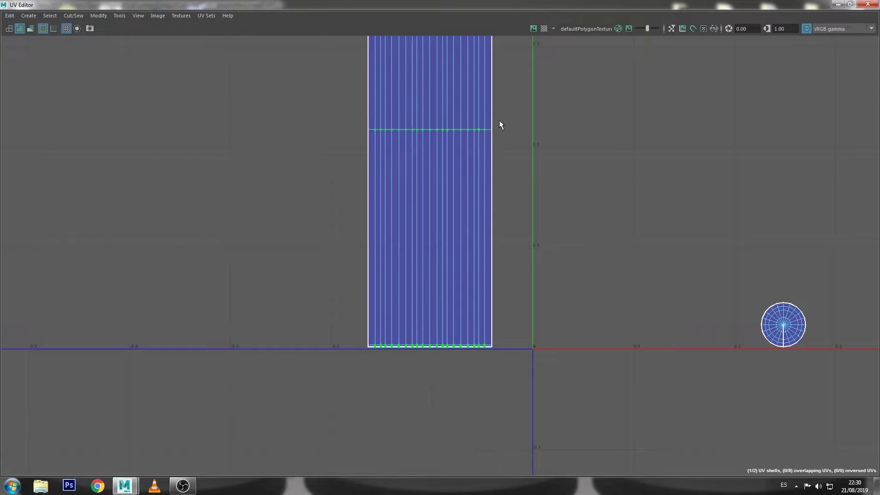
# - Select the barrel's long UV strip and lay it out within 0–1 space
pyautogui.keyDown('alt'); pyautogui.moveTo(499, 120); pyautogui.dragTo(512, 424, button='middle'); pyautogui.keyUp('alt')
pyautogui.scroll(2, 565, 275)
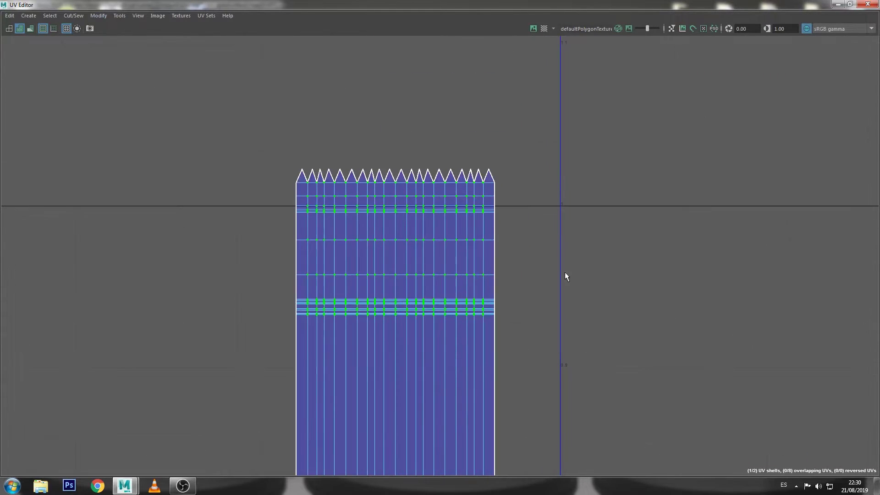
pyautogui.moveTo(482, 199); pyautogui.dragTo(565, 205, button='right')
pyautogui.scroll(2, 568, 206)
pyautogui.scroll(-2, 554, 289)
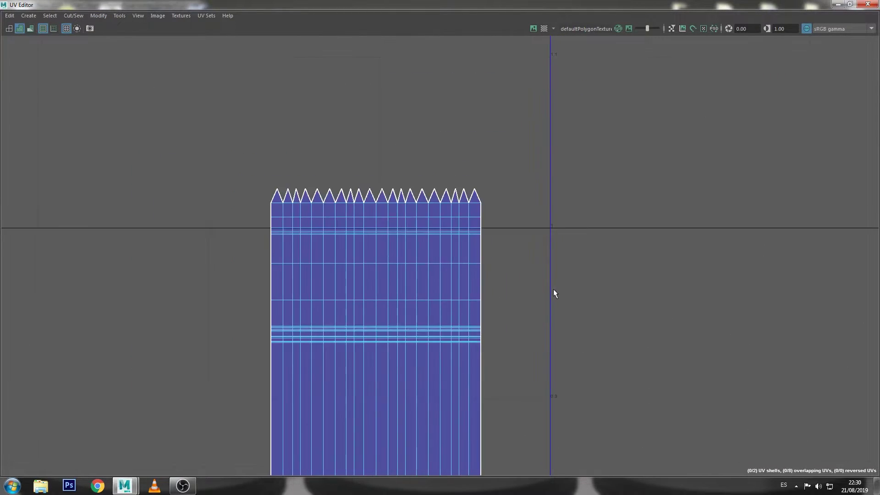
pyautogui.scroll(-3, 568, 308)
pyautogui.keyDown('alt'); pyautogui.moveTo(568, 308); pyautogui.dragTo(438, 233, button='middle'); pyautogui.keyUp('alt')
pyautogui.click(402, 237)
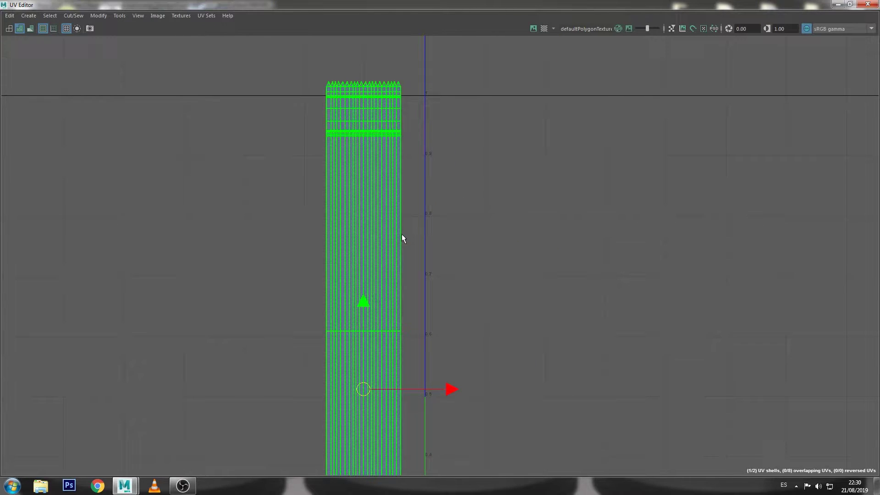
pyautogui.hotkey('ctrl', 'l')
# - Move the laid-out UV strip to sit just right of U=0
pyautogui.scroll(-2, 443, 245)
pyautogui.scroll(-1, 465, 238)
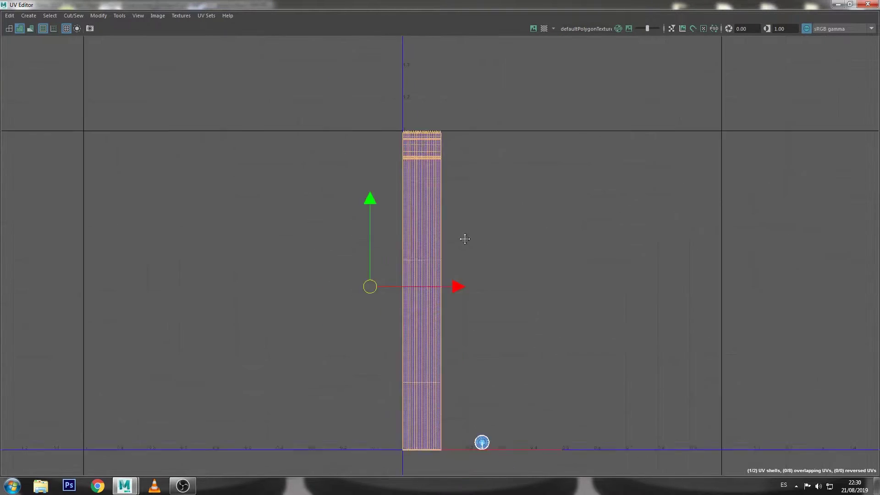
pyautogui.keyDown('alt'); pyautogui.moveTo(465, 239); pyautogui.dragTo(404, 166, button='middle'); pyautogui.keyUp('alt')
pyautogui.moveTo(388, 221); pyautogui.dragTo(504, 226)
pyautogui.click(420, 370)
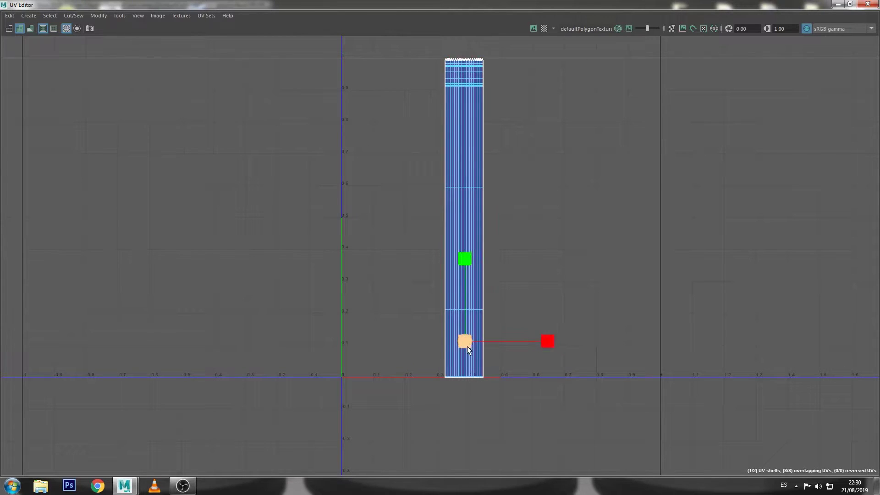
# - Move the end-cap circle shell along U to sit beside the strip
pyautogui.press('+')
pyautogui.press('+')
pyautogui.press('+')
pyautogui.press('+')
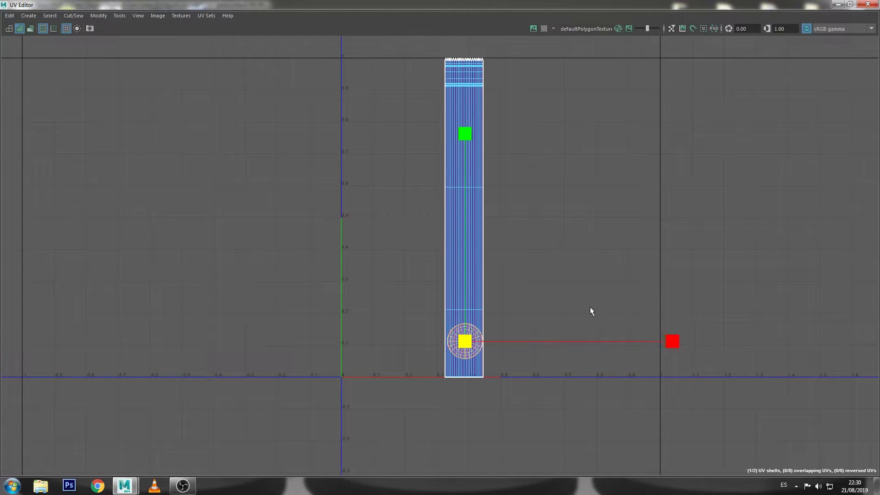
pyautogui.press('-')
pyautogui.press('-')
pyautogui.press('-')
pyautogui.scroll(4, 485, 335)
pyautogui.click(446, 349)
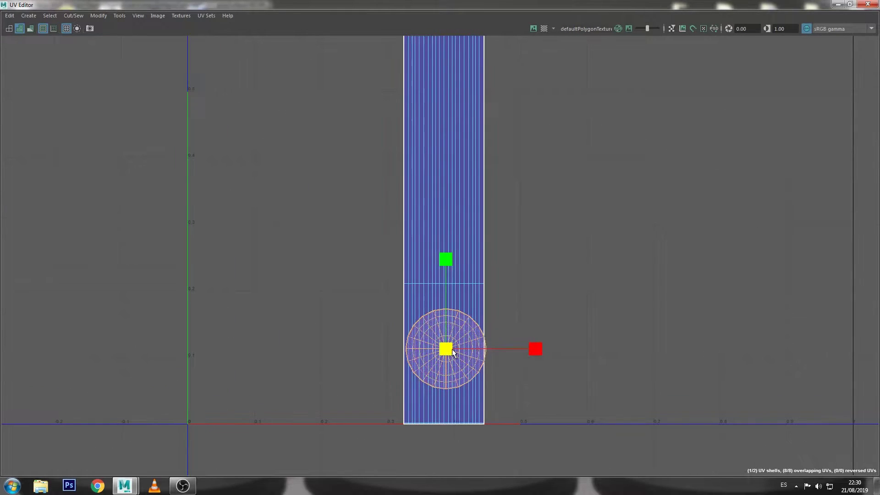
pyautogui.moveTo(525, 347); pyautogui.dragTo(446, 285)
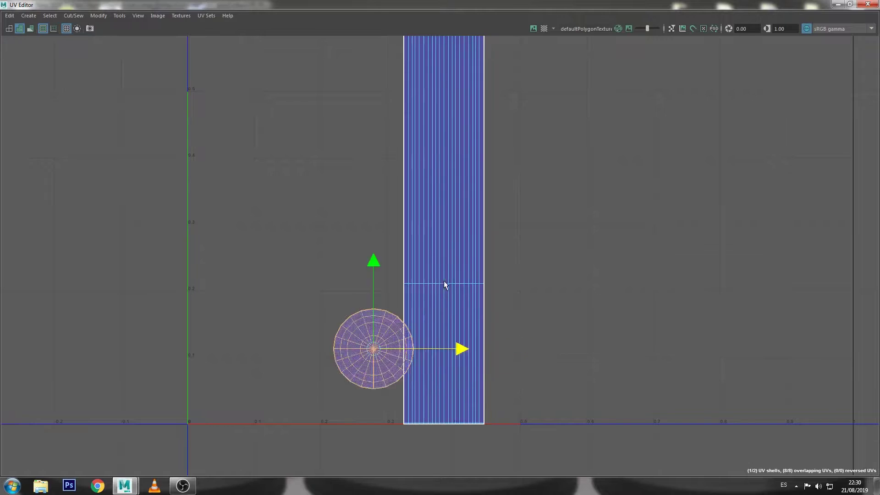
pyautogui.hotkey('ctrl', 'z')
pyautogui.hotkey('ctrl', 'z')
pyautogui.moveTo(531, 364); pyautogui.dragTo(614, 364)
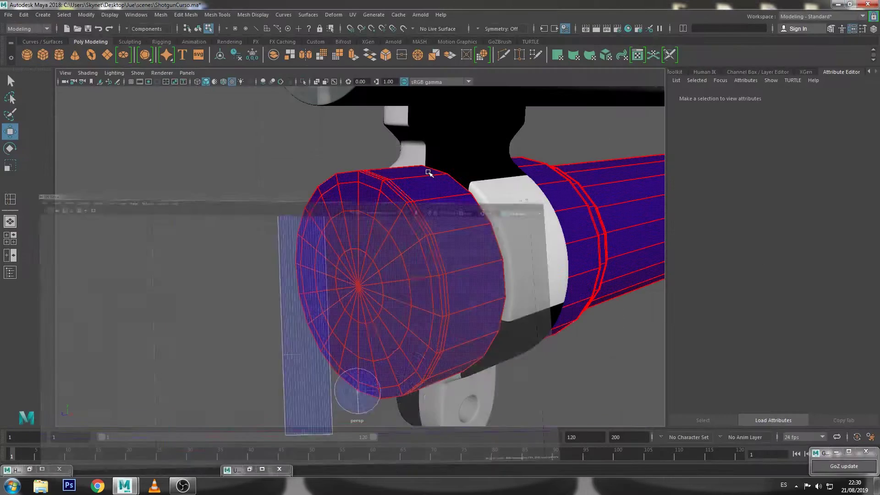
# - Back in the 3D viewport, select the lower barrel tube
pyautogui.moveTo(422, 187); pyautogui.dragTo(475, 147, button='right')
pyautogui.click(316, 236)
pyautogui.scroll(-5, 462, 231)
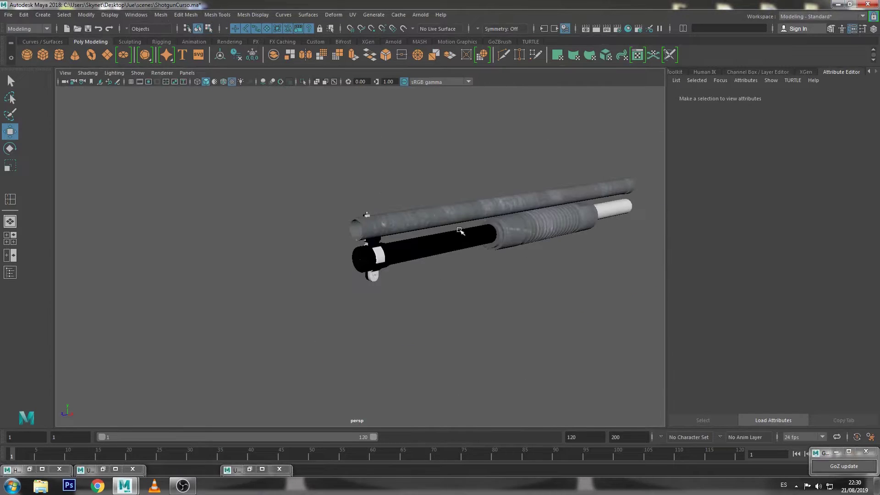
pyautogui.scroll(6, 463, 231)
pyautogui.press('q')
pyautogui.click(463, 229)
pyautogui.scroll(-3, 447, 225)
pyautogui.scroll(3, 444, 227)
# - Assign the existing aiStandardSurface1 worn metal material to the lower barrel and inspect it
pyautogui.rightClick(425, 208)
pyautogui.moveTo(423, 462)
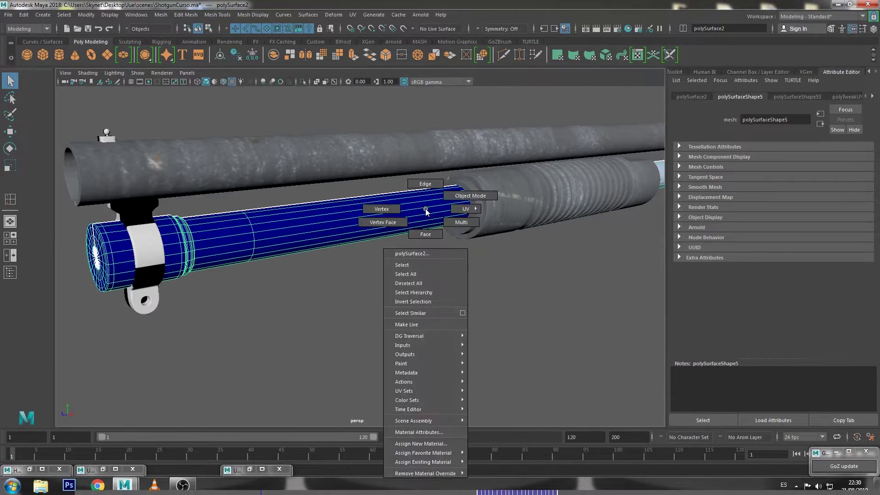
pyautogui.click(512, 447)
pyautogui.click(425, 312)
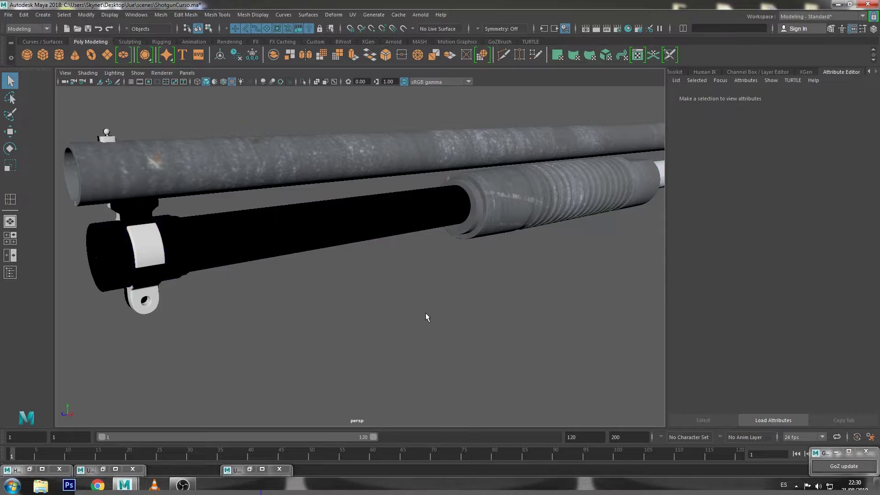
pyautogui.keyDown('alt'); pyautogui.moveTo(425, 313); pyautogui.dragTo(464, 300); pyautogui.keyUp('alt')
pyautogui.click(418, 220)
pyautogui.rightClick(418, 221)
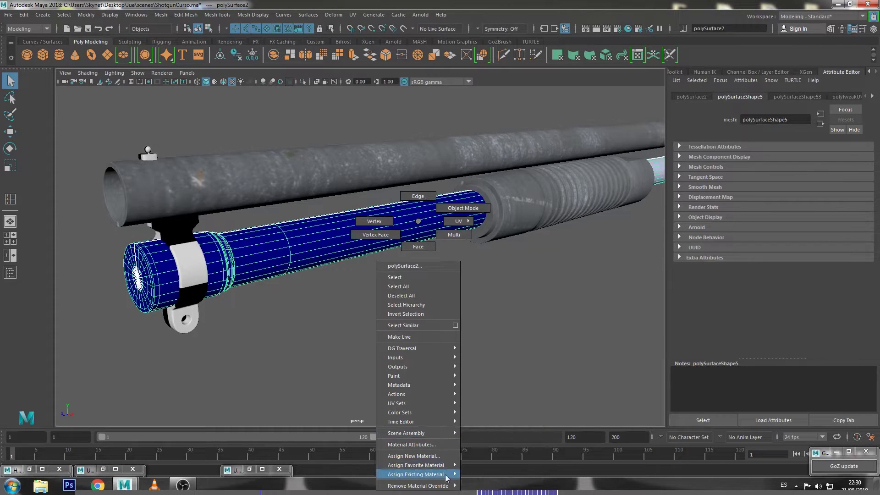
pyautogui.moveTo(416, 466)
pyautogui.click(488, 447)
pyautogui.click(437, 311)
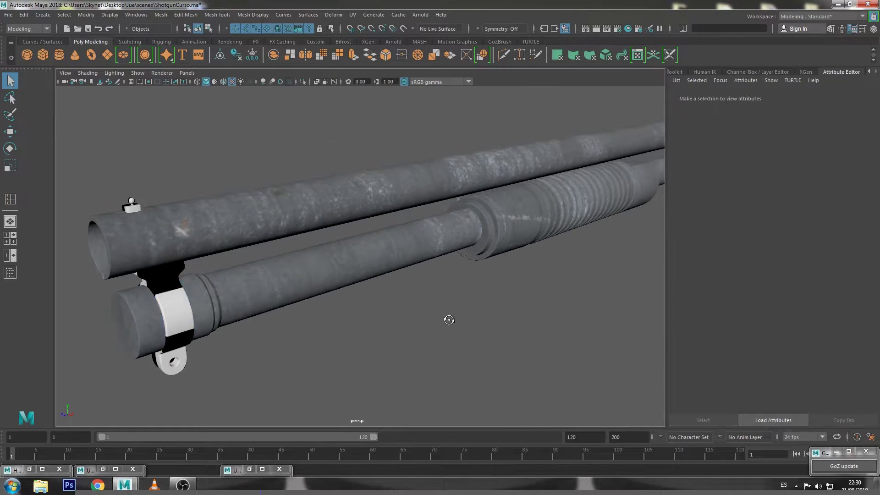
pyautogui.keyDown('alt'); pyautogui.moveTo(447, 319); pyautogui.dragTo(468, 308); pyautogui.keyUp('alt')
pyautogui.scroll(5, 446, 270)
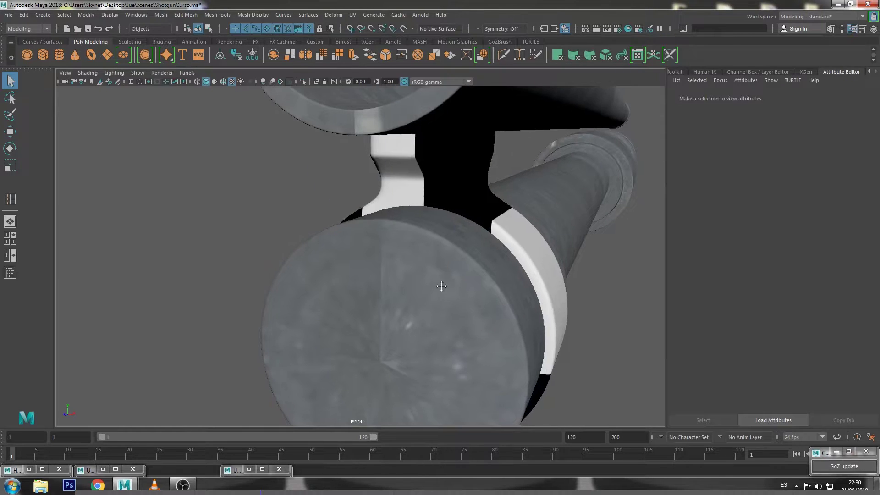
pyautogui.moveTo(445, 269)
pyautogui.keyDown('alt'); pyautogui.mouseDown()
pyautogui.moveTo(271, 261)
pyautogui.moveTo(360, 273)
pyautogui.moveTo(375, 289)
pyautogui.mouseUp(); pyautogui.keyUp('alt')
# - Reselect the lower barrel and bring up the Edit menu's delete-by-type options
pyautogui.scroll(-5, 479, 269)
pyautogui.scroll(5, 345, 284)
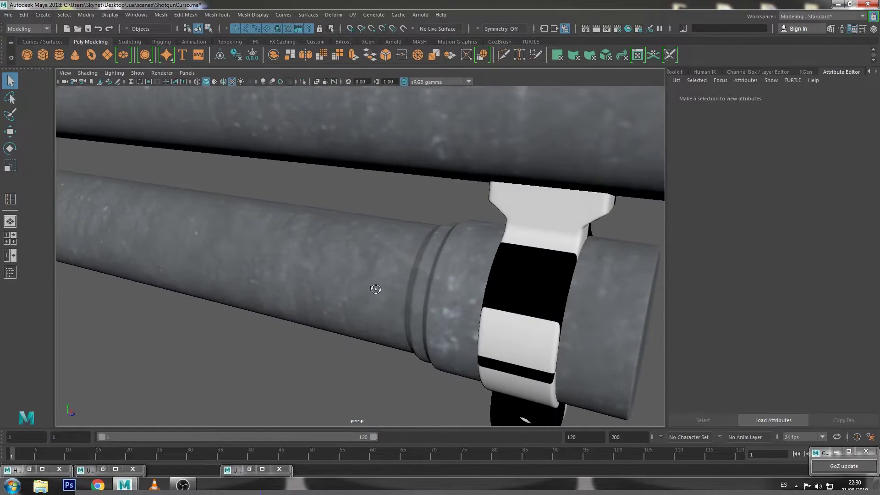
pyautogui.scroll(-3, 374, 292)
pyautogui.click(316, 250)
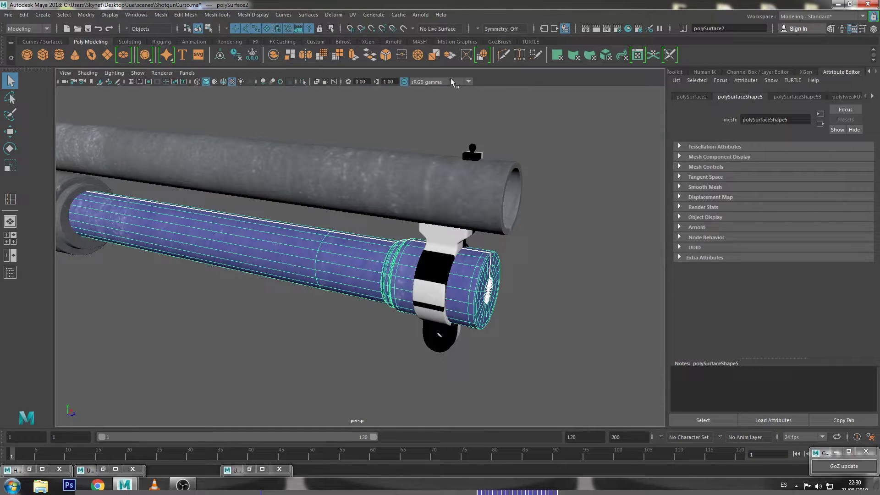
pyautogui.click(25, 15)
pyautogui.moveTo(54, 132)
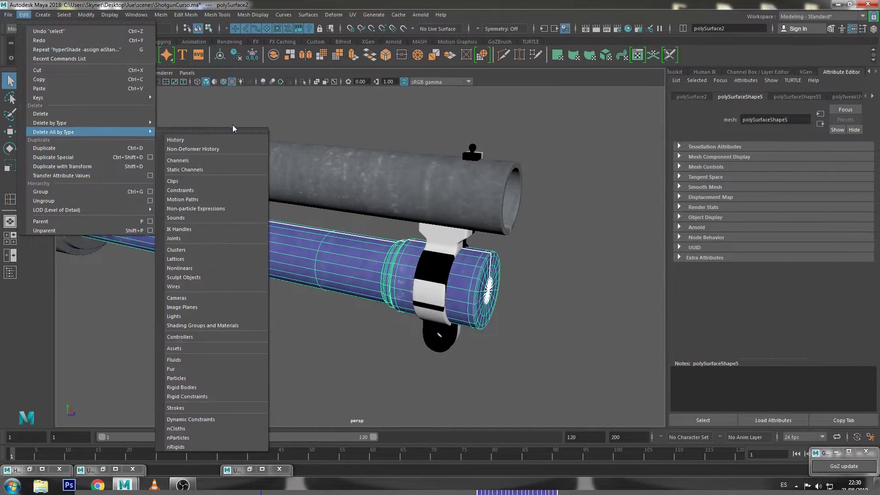
# - Delete the lower barrel's construction history, then reselect the barrel
pyautogui.click(226, 140)
pyautogui.click(420, 127)
pyautogui.moveTo(406, 218)
pyautogui.keyDown('alt'); pyautogui.mouseDown()
pyautogui.moveTo(290, 228)
pyautogui.moveTo(428, 257)
pyautogui.moveTo(415, 211)
pyautogui.moveTo(407, 281)
pyautogui.mouseUp(); pyautogui.keyUp('alt')
pyautogui.scroll(5, 435, 198)
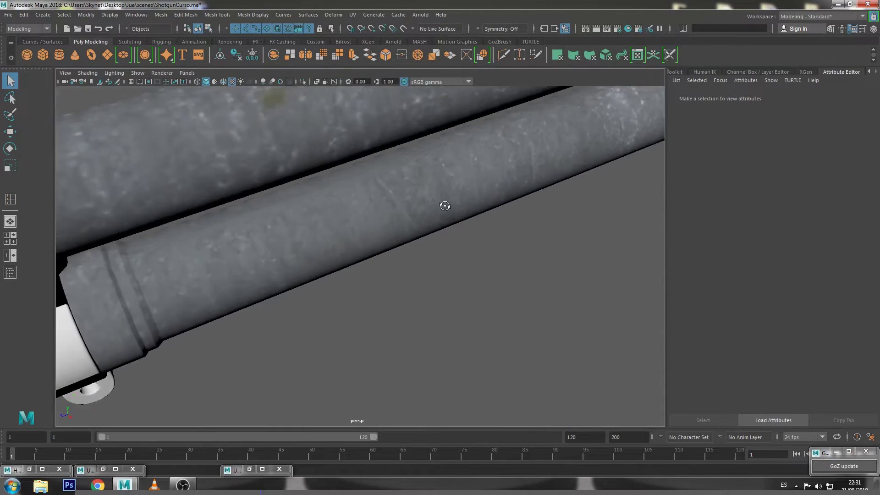
pyautogui.scroll(2, 486, 197)
pyautogui.click(505, 167)
pyautogui.click(478, 291)
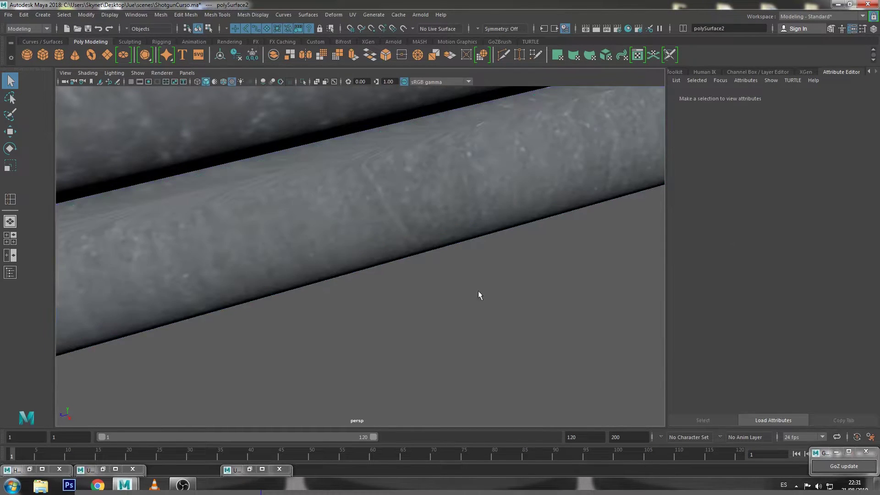
pyautogui.click(404, 178)
# - Set the file1 texture's Filter Type to Off in the Attribute Editor
pyautogui.click(802, 93)
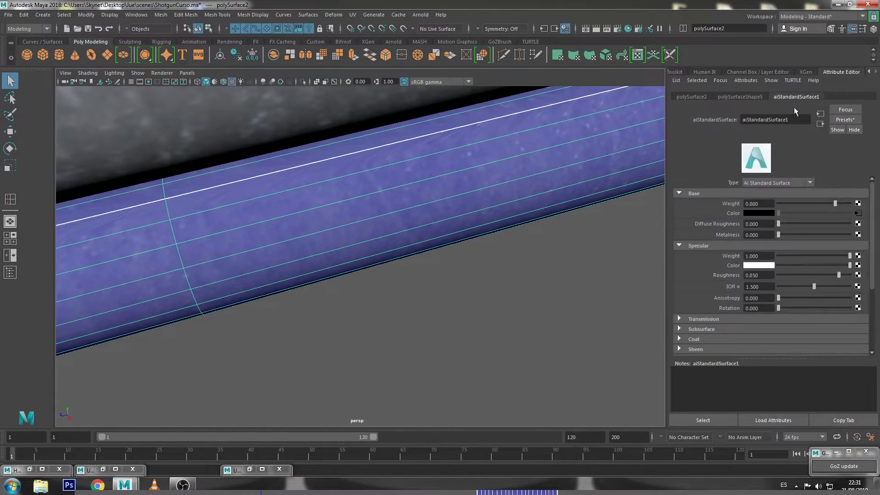
pyautogui.click(859, 214)
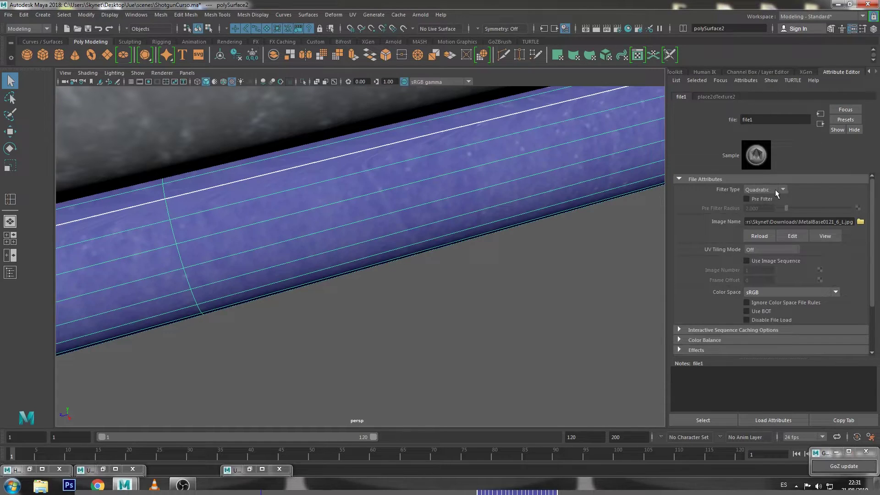
pyautogui.click(820, 125)
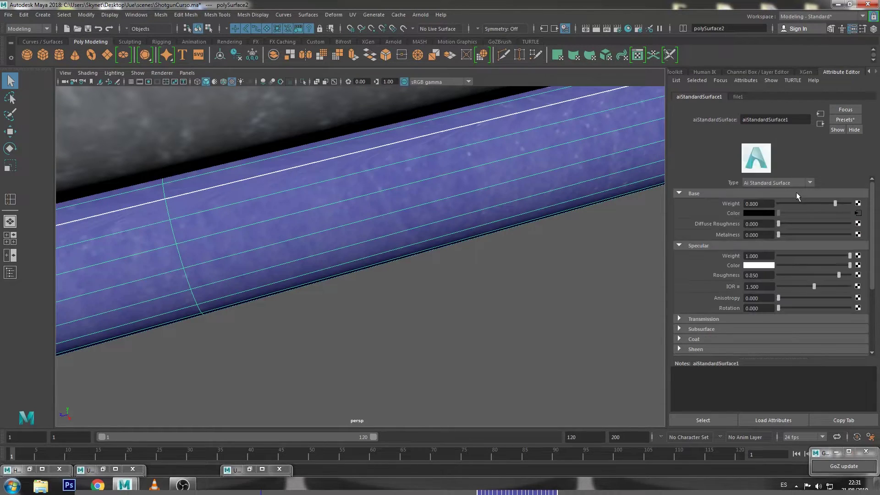
pyautogui.click(858, 213)
pyautogui.click(760, 188)
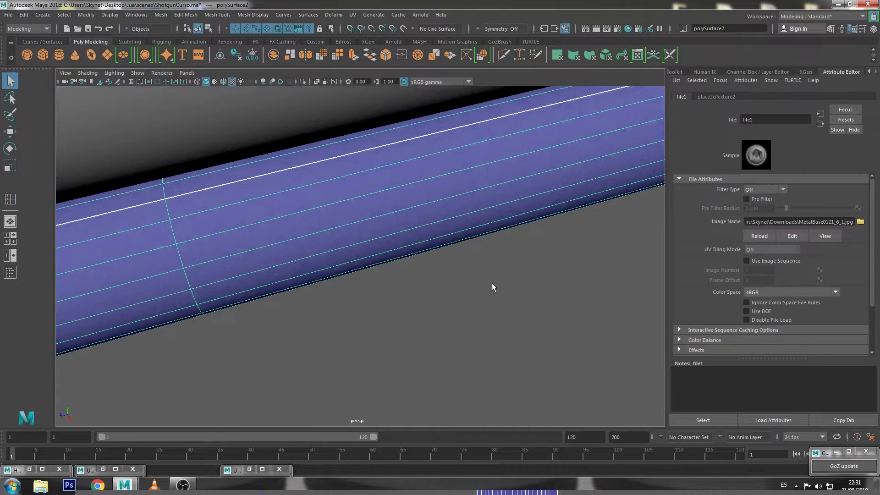
pyautogui.click(477, 284)
pyautogui.scroll(-3, 447, 289)
pyautogui.keyDown('alt'); pyautogui.moveTo(446, 286); pyautogui.dragTo(460, 278); pyautogui.keyUp('alt')
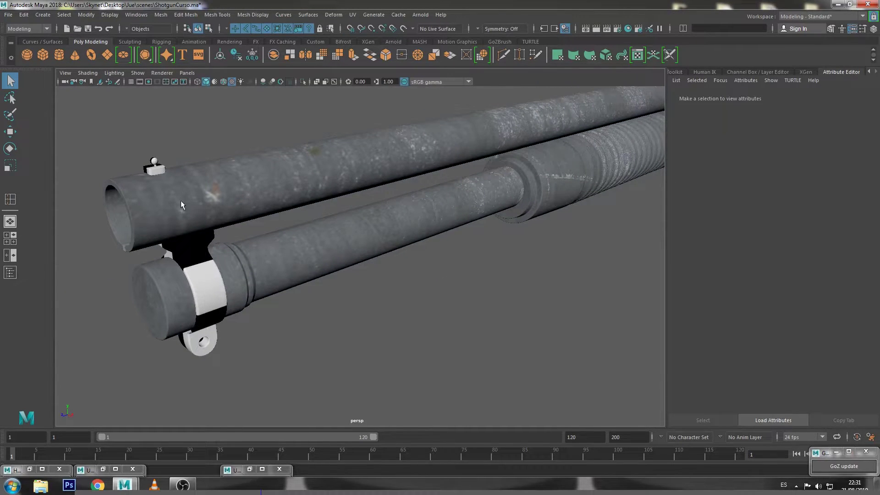
# - Isolate the lower barrel and bring it closer into view
pyautogui.scroll(3, 452, 231)
pyautogui.scroll(3, 419, 251)
pyautogui.click(370, 215)
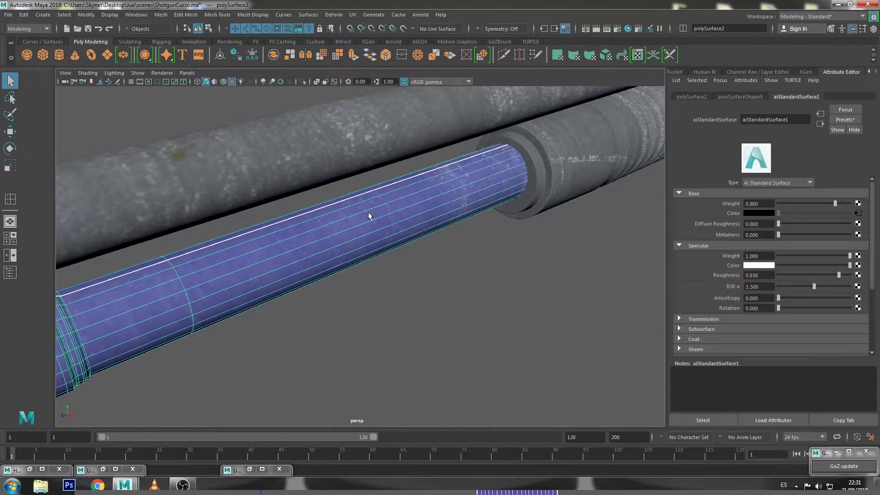
pyautogui.click(302, 82)
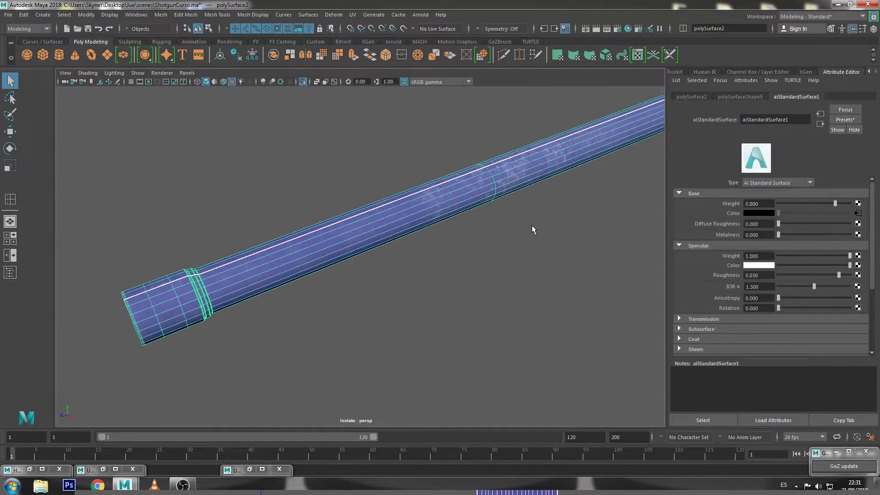
pyautogui.keyDown('alt'); pyautogui.moveTo(532, 224); pyautogui.dragTo(303, 326, button='middle'); pyautogui.keyUp('alt')
pyautogui.keyDown('alt'); pyautogui.moveTo(302, 326); pyautogui.dragTo(381, 250, button='right'); pyautogui.keyUp('alt')
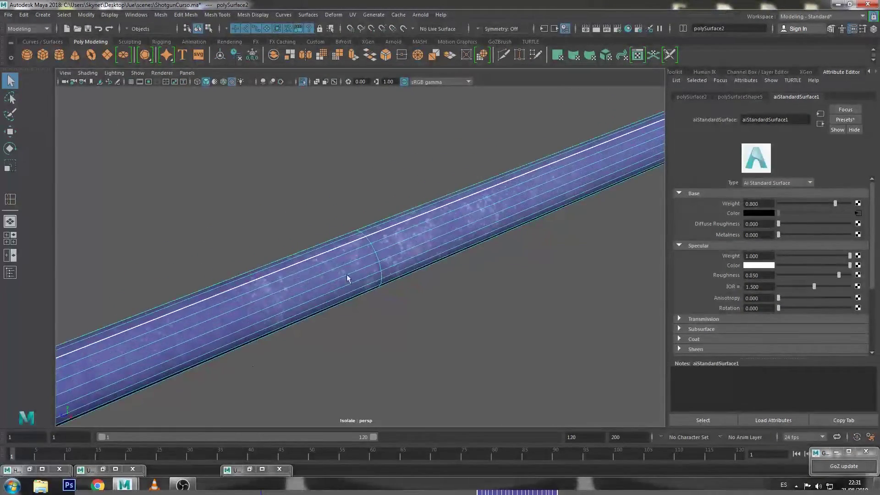
# - Inspect the barrel's edges in wireframe, smooth and textured display modes
pyautogui.press('F10')
pyautogui.keyDown('alt'); pyautogui.moveTo(381, 275); pyautogui.dragTo(459, 216, button='right'); pyautogui.keyUp('alt')
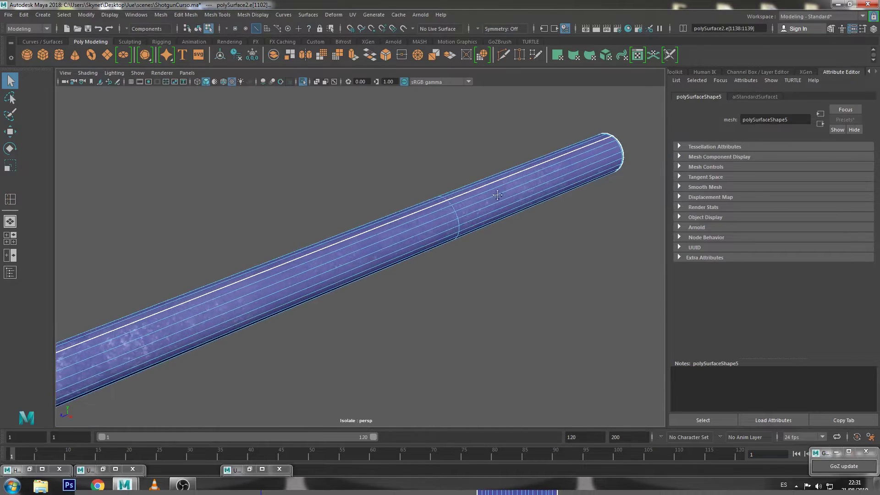
pyautogui.click(553, 306)
pyautogui.press('4')
pyautogui.press('5')
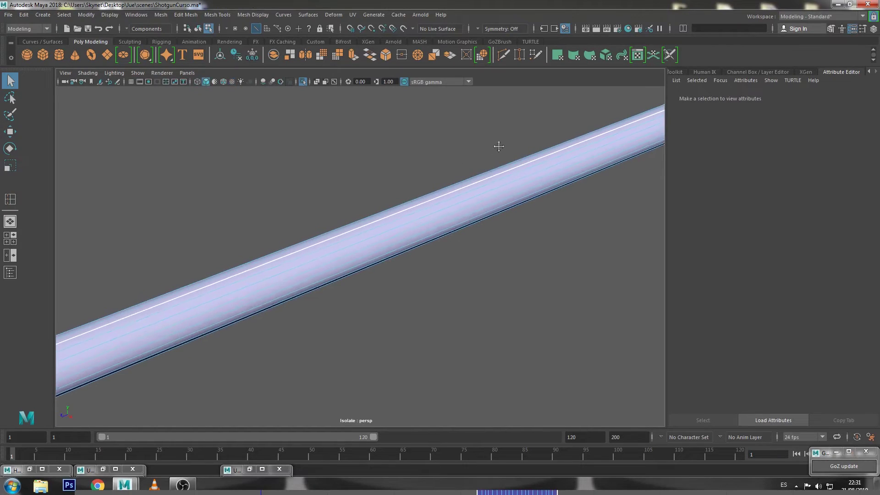
pyautogui.moveTo(499, 146); pyautogui.dragTo(541, 140, button='right')
pyautogui.click(420, 164)
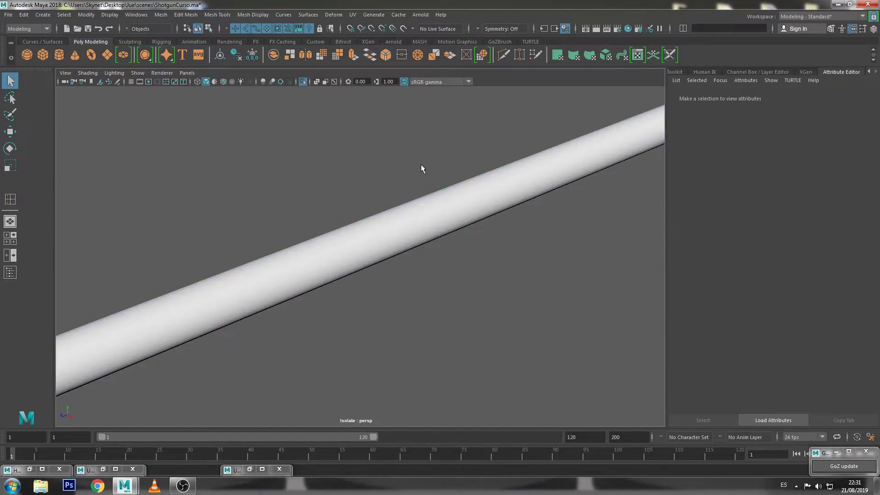
pyautogui.press('6')
pyautogui.moveTo(421, 165)
pyautogui.keyDown('alt'); pyautogui.mouseDown(button='right')
pyautogui.moveTo(303, 247)
pyautogui.moveTo(523, 161)
pyautogui.moveTo(420, 203)
pyautogui.mouseUp(button='right'); pyautogui.keyUp('alt')
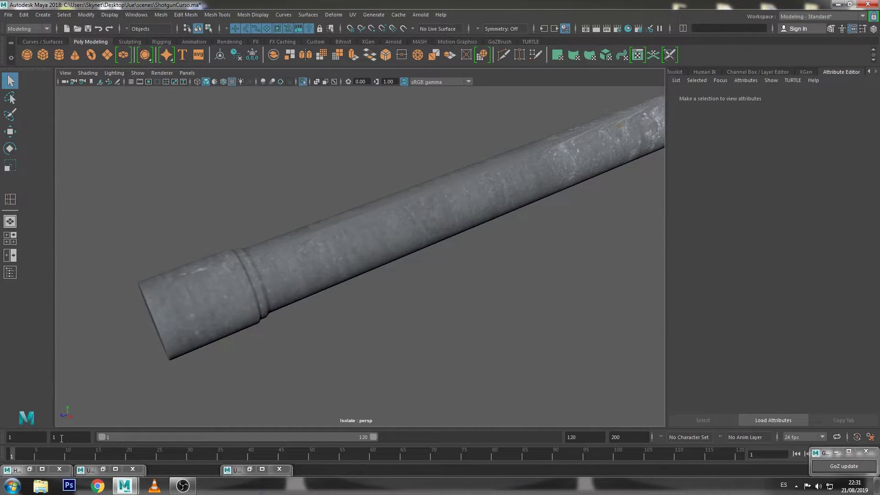
# - Insert ten evenly spaced edge loops along the pipe with Multiple edge loops
pyautogui.doubleClick(10, 200)
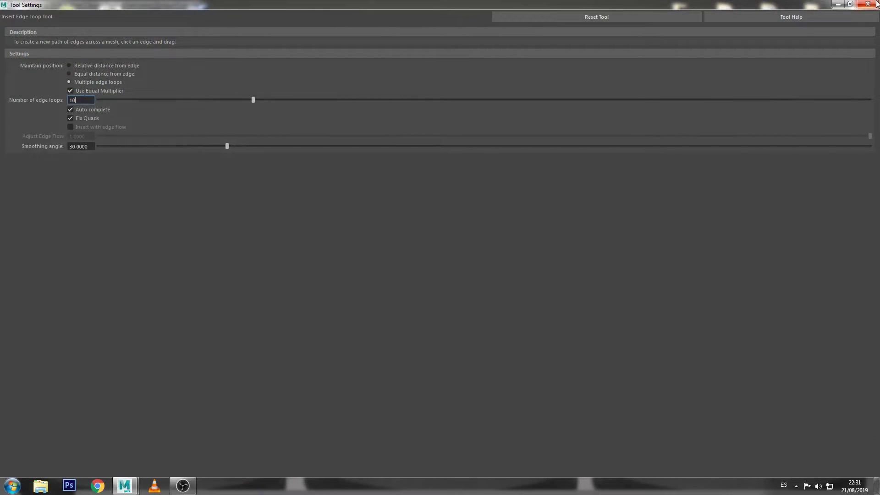
pyautogui.click(871, 5)
pyautogui.click(502, 179)
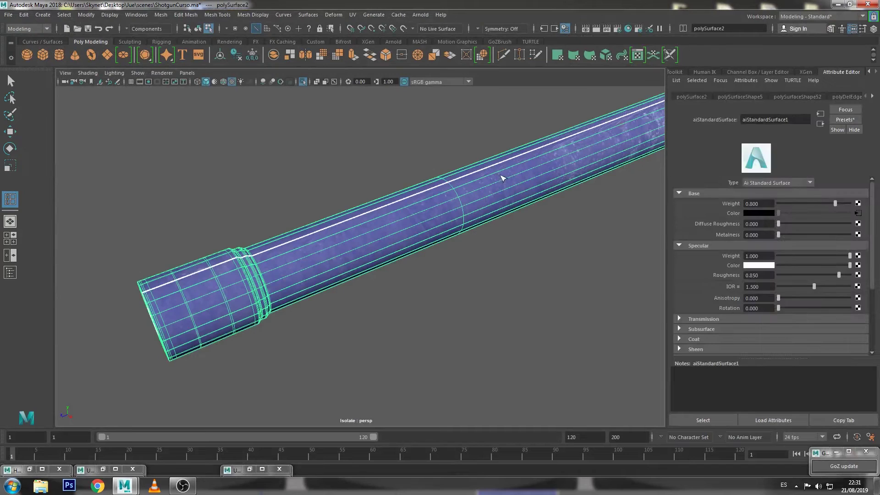
pyautogui.click(501, 176)
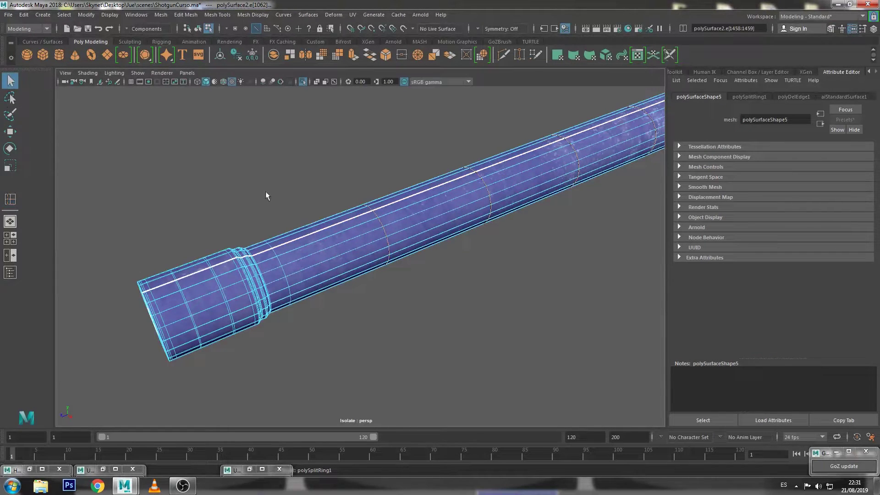
# - Orbit around the pipe to check the new edge loops
pyautogui.moveTo(399, 198); pyautogui.dragTo(494, 123, button='right')
pyautogui.moveTo(491, 163)
pyautogui.keyDown('alt'); pyautogui.mouseDown()
pyautogui.moveTo(504, 209)
pyautogui.moveTo(385, 257)
pyautogui.moveTo(489, 222)
pyautogui.mouseUp(); pyautogui.keyUp('alt')
pyautogui.keyDown('alt'); pyautogui.moveTo(490, 222); pyautogui.dragTo(483, 221, button='middle'); pyautogui.keyUp('alt')
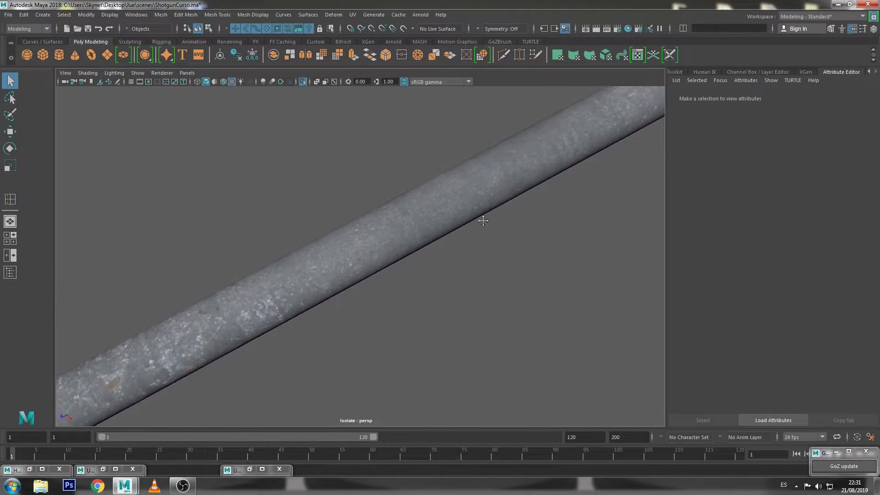
pyautogui.scroll(-3, 315, 299)
pyautogui.scroll(-3, 416, 284)
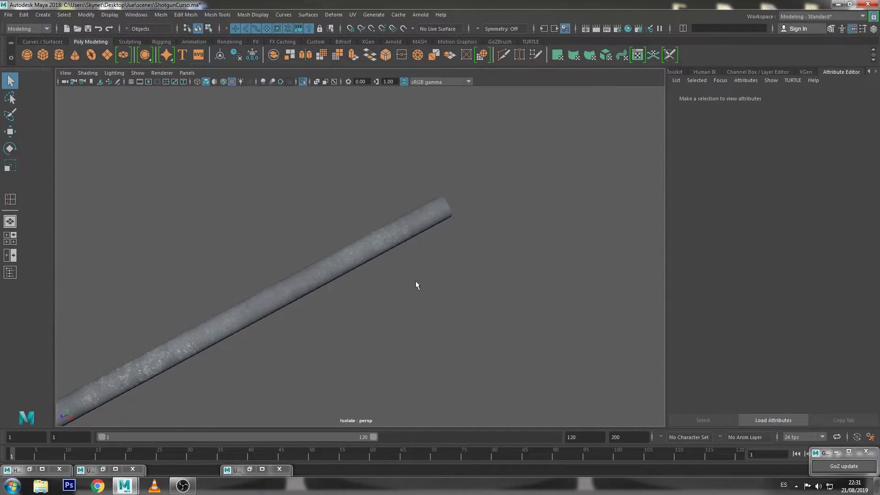
pyautogui.scroll(3, 417, 284)
pyautogui.keyDown('alt'); pyautogui.moveTo(463, 295); pyautogui.dragTo(487, 242); pyautogui.keyUp('alt')
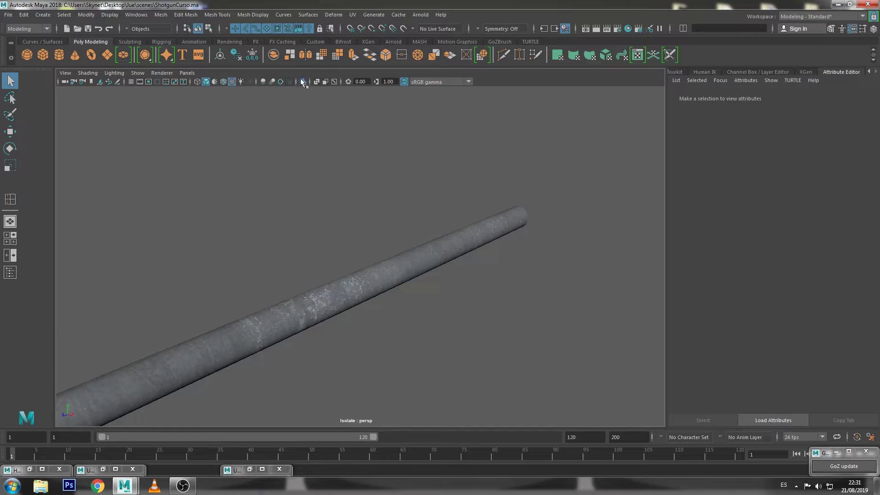
# - Exit Isolate Select, select all shotgun parts and delete their construction history
pyautogui.click(302, 82)
pyautogui.keyDown('alt'); pyautogui.moveTo(457, 183); pyautogui.dragTo(504, 180); pyautogui.keyUp('alt')
pyautogui.moveTo(636, 136); pyautogui.dragTo(112, 347)
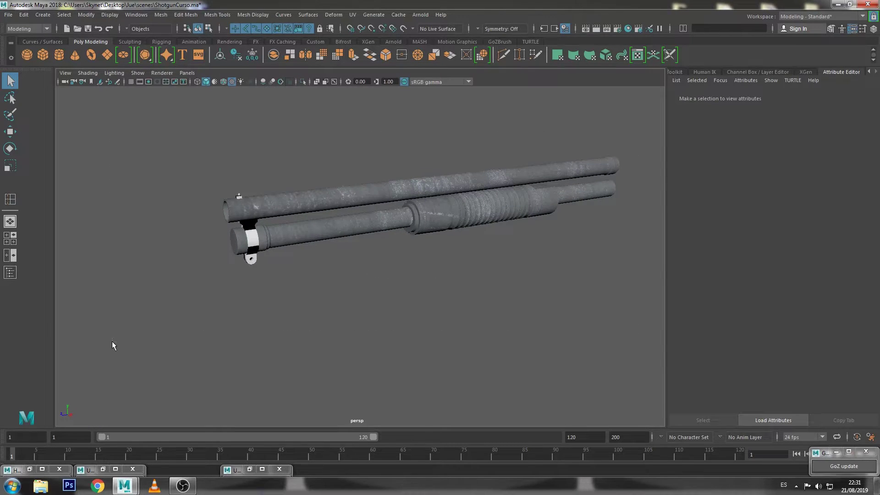
pyautogui.click(23, 15)
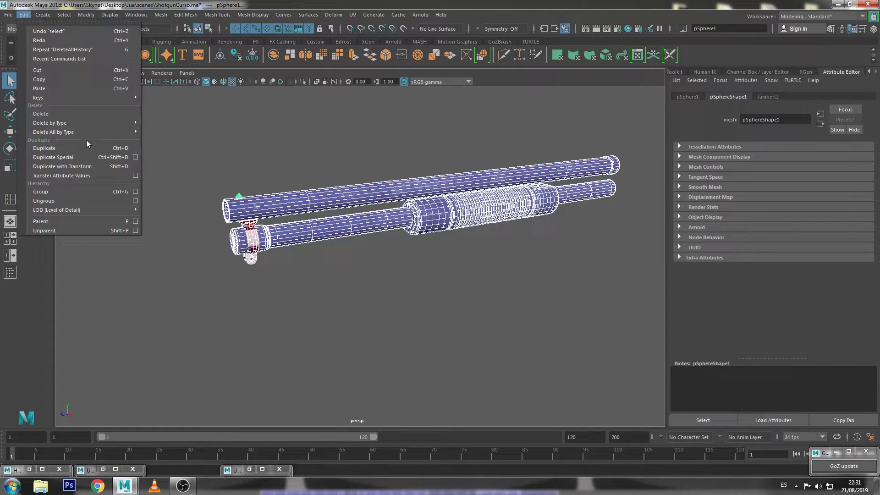
pyautogui.click(207, 139)
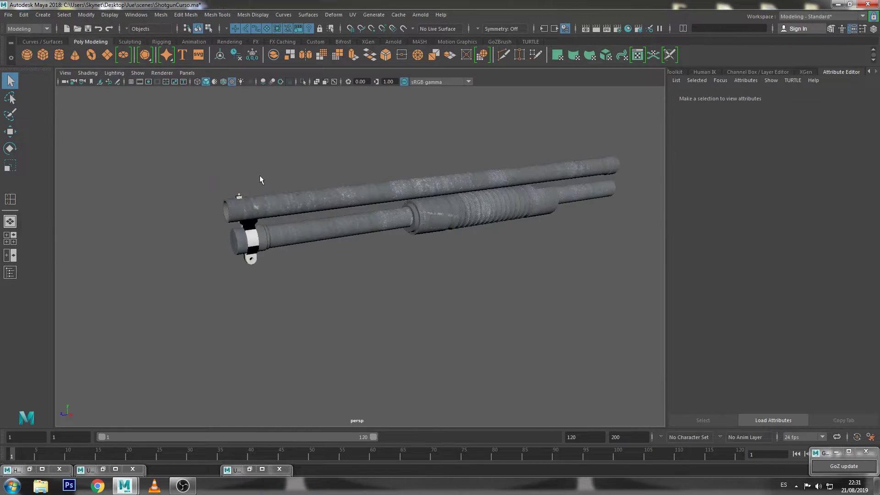
pyautogui.moveTo(259, 175)
pyautogui.keyDown('alt'); pyautogui.mouseDown(button='right')
pyautogui.moveTo(450, 216)
pyautogui.moveTo(226, 206)
pyautogui.mouseUp(button='right'); pyautogui.keyUp('alt')
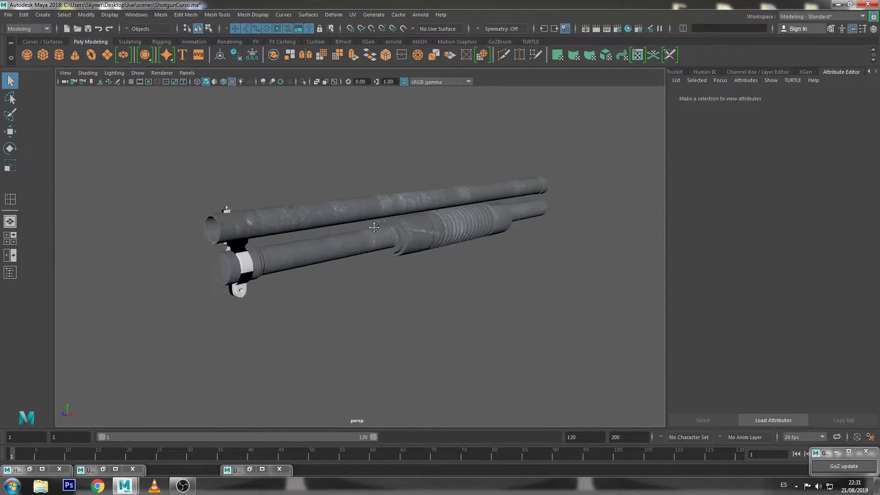
# - Select the front sight knob, check its UV layout and frame it
pyautogui.moveTo(226, 207)
pyautogui.keyDown('alt'); pyautogui.mouseDown()
pyautogui.moveTo(436, 262)
pyautogui.moveTo(420, 211)
pyautogui.moveTo(394, 185)
pyautogui.moveTo(274, 266)
pyautogui.mouseUp(); pyautogui.keyUp('alt')
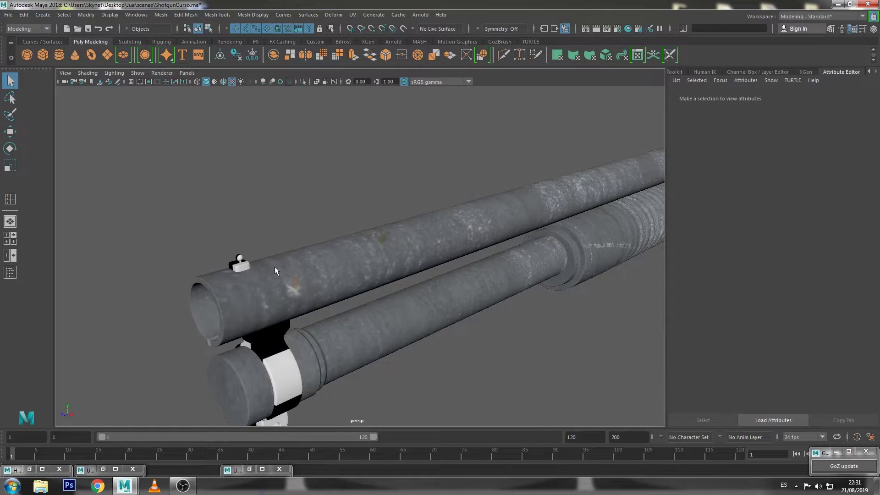
pyautogui.keyDown('alt'); pyautogui.moveTo(275, 266); pyautogui.dragTo(317, 245, button='right'); pyautogui.keyUp('alt')
pyautogui.click(221, 243)
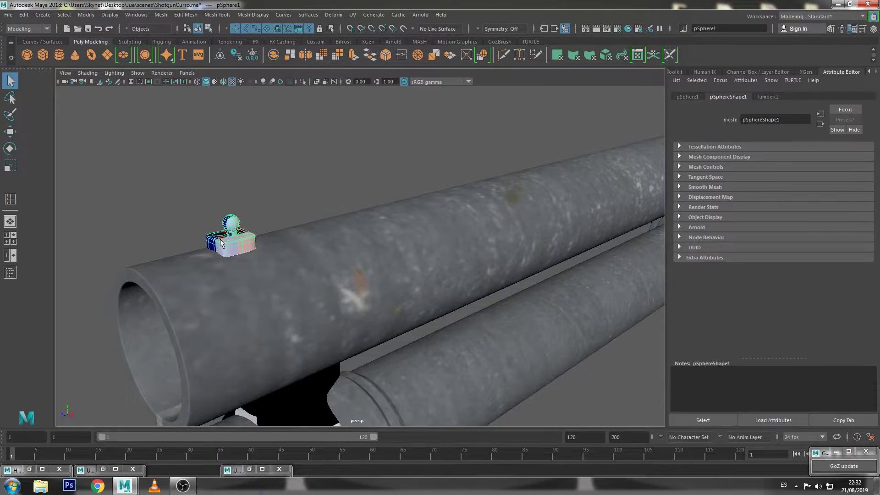
pyautogui.click(116, 469)
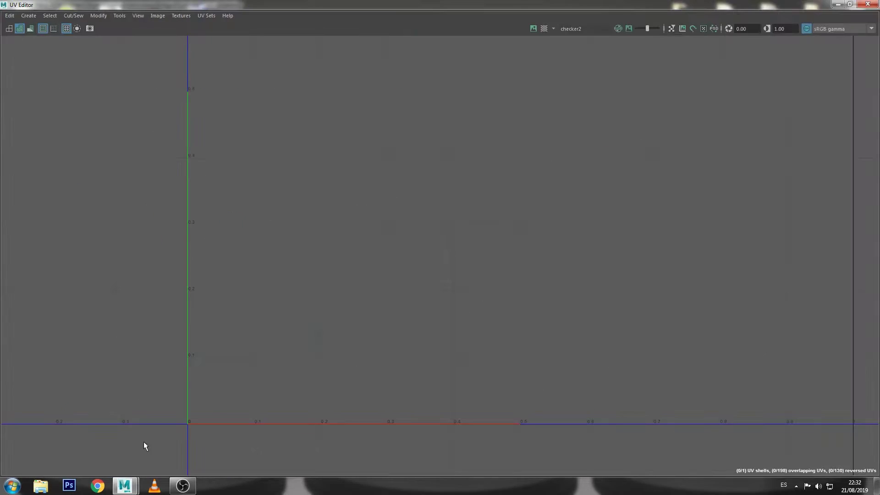
pyautogui.click(838, 4)
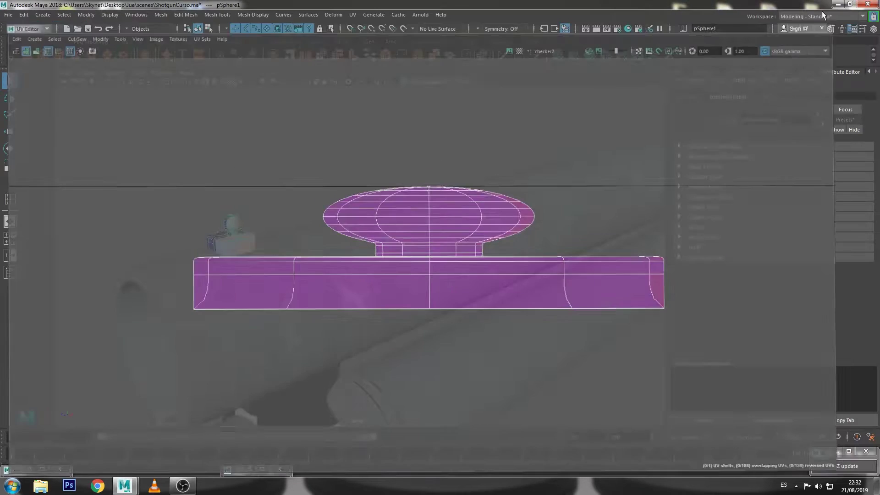
pyautogui.press('f')
# - Change the knob's smoothness display and step through camera views around it
pyautogui.scroll(5, 483, 211)
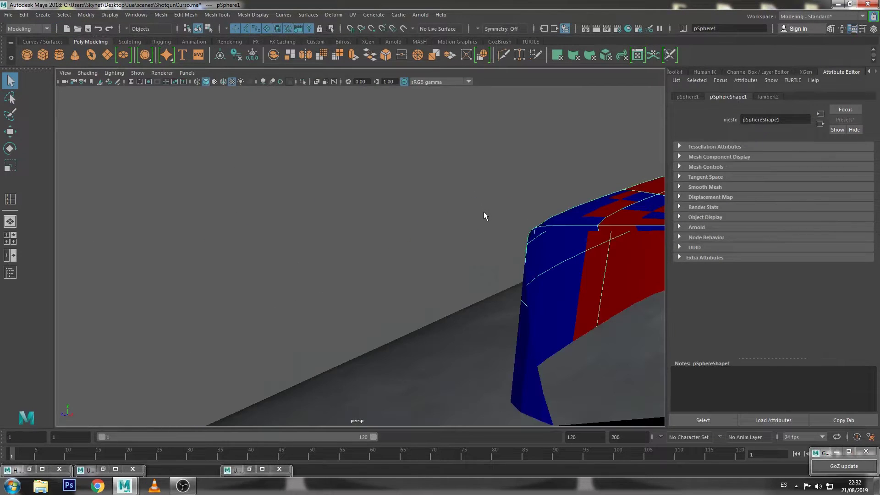
pyautogui.scroll(5, 477, 213)
pyautogui.press('1')
pyautogui.press('[')
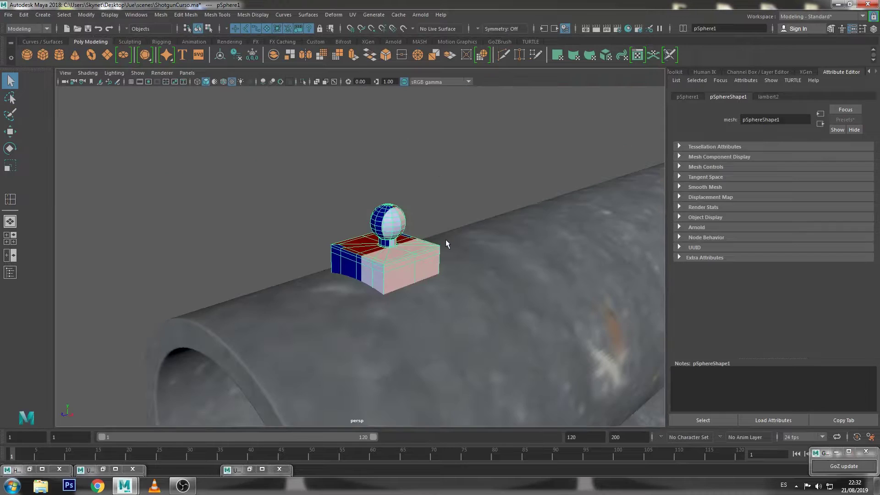
pyautogui.press(']')
pyautogui.press('[')
pyautogui.keyDown('alt'); pyautogui.moveTo(416, 291); pyautogui.dragTo(456, 129, button='middle'); pyautogui.keyUp('alt')
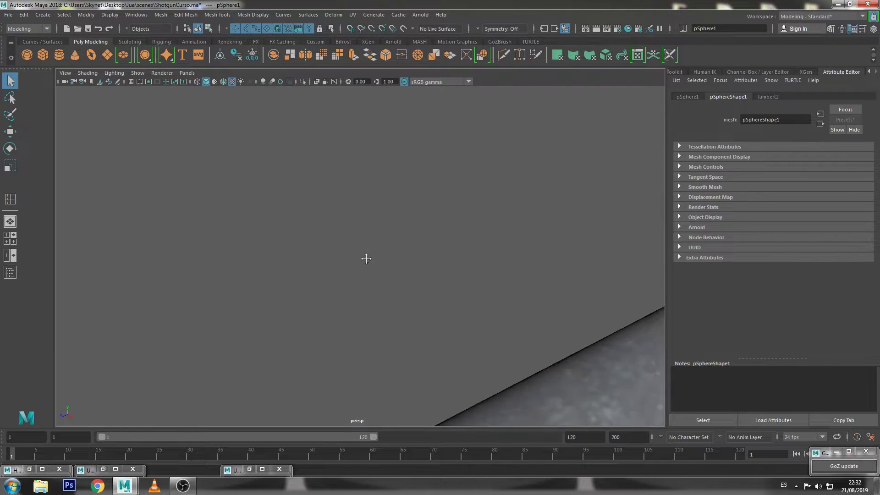
pyautogui.scroll(5, 457, 130)
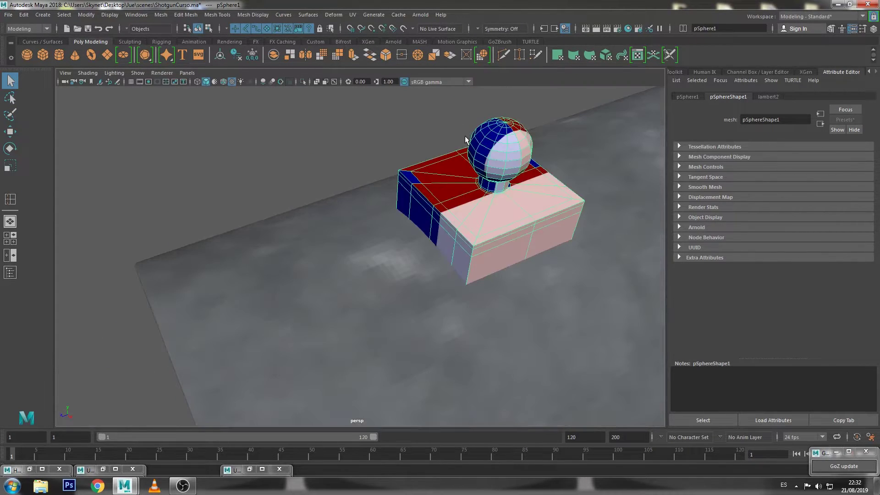
# - Inspect the knob's edges in side wireframe view, then return to object mode
pyautogui.press('F10')
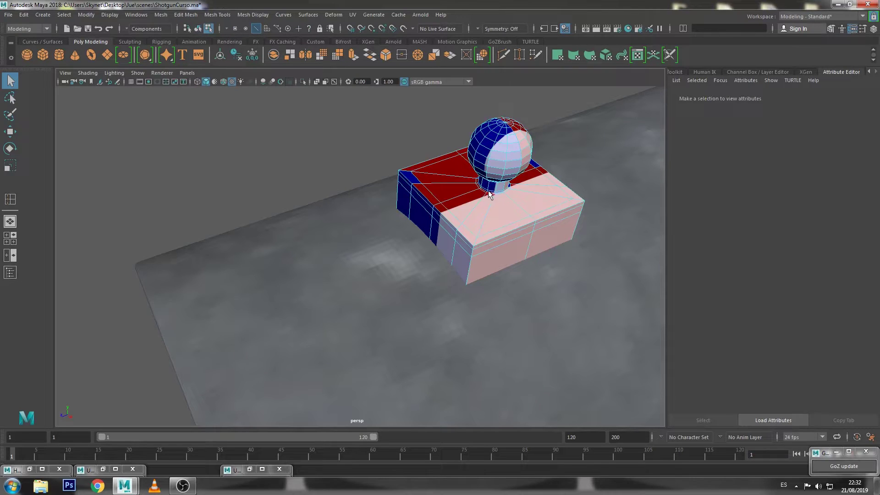
pyautogui.press('space')
pyautogui.press('space')
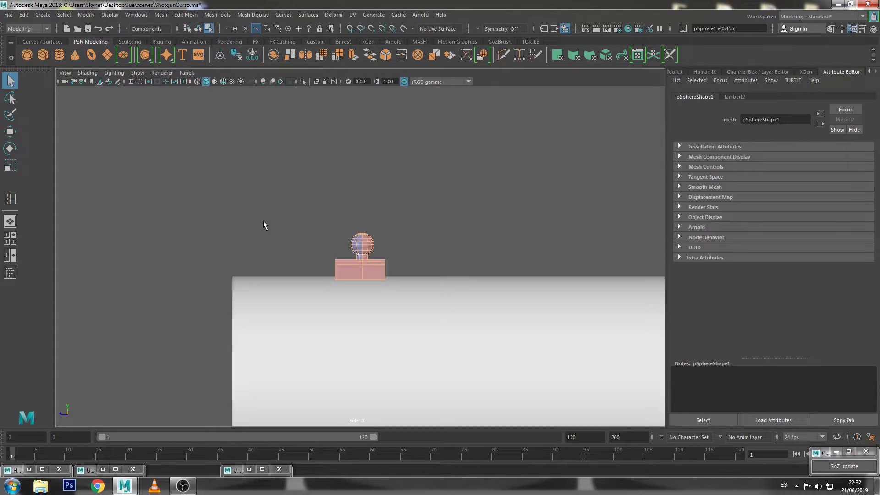
pyautogui.scroll(2, 321, 247)
pyautogui.scroll(2, 361, 269)
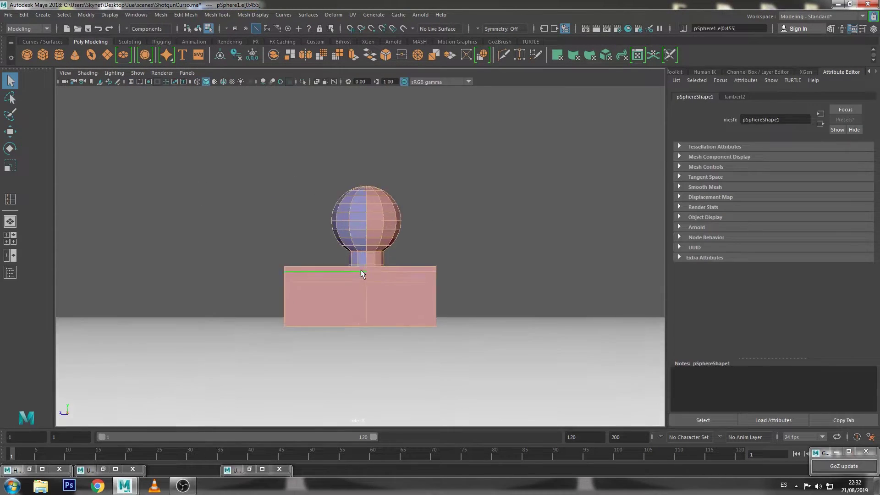
pyautogui.scroll(2, 370, 269)
pyautogui.press('4')
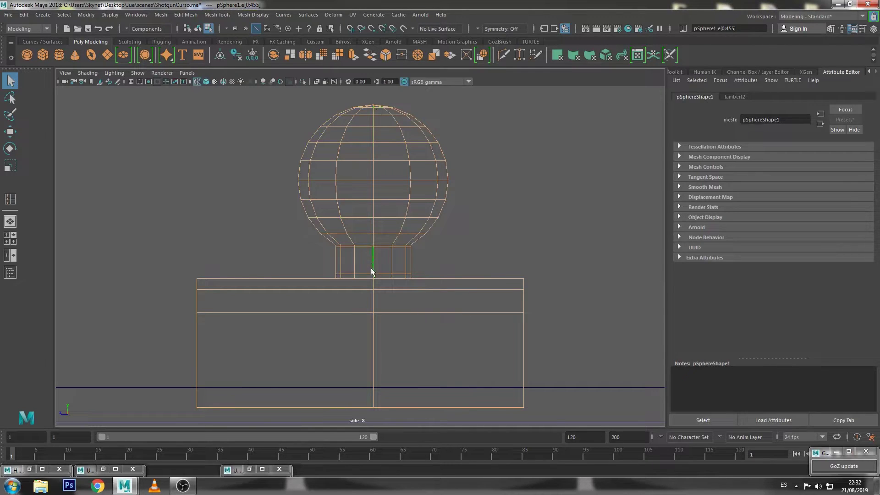
pyautogui.press('space')
pyautogui.press('space')
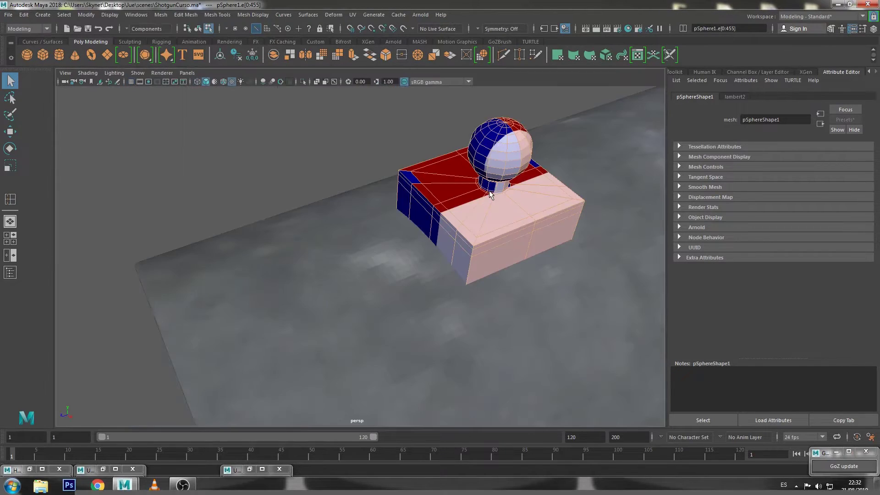
pyautogui.scroll(5, 492, 197)
pyautogui.scroll(3, 494, 199)
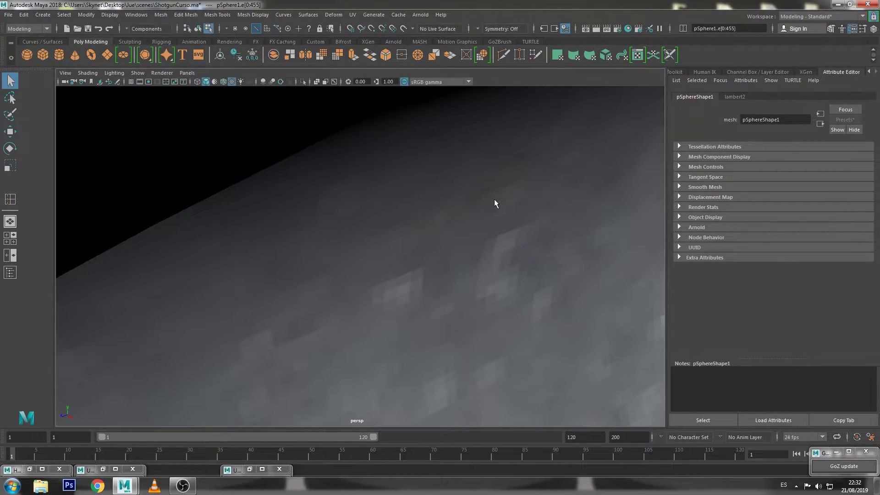
pyautogui.scroll(-8, 494, 199)
pyautogui.scroll(1, 496, 205)
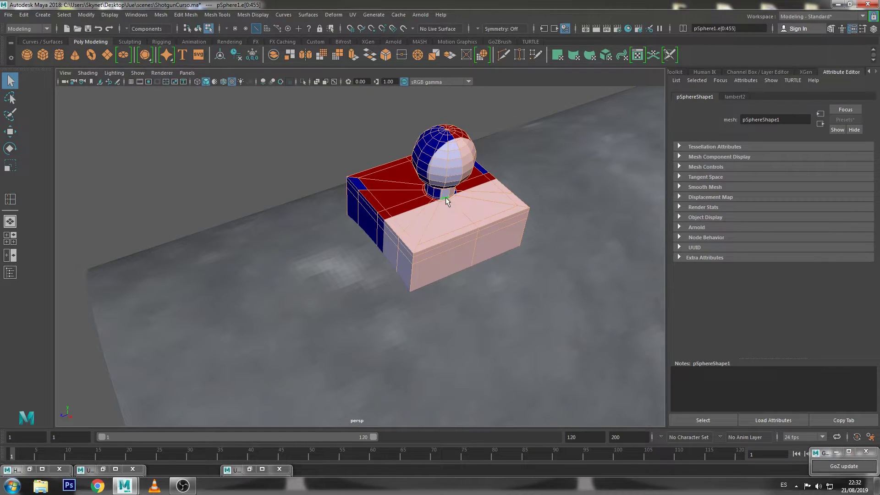
pyautogui.press('F8')
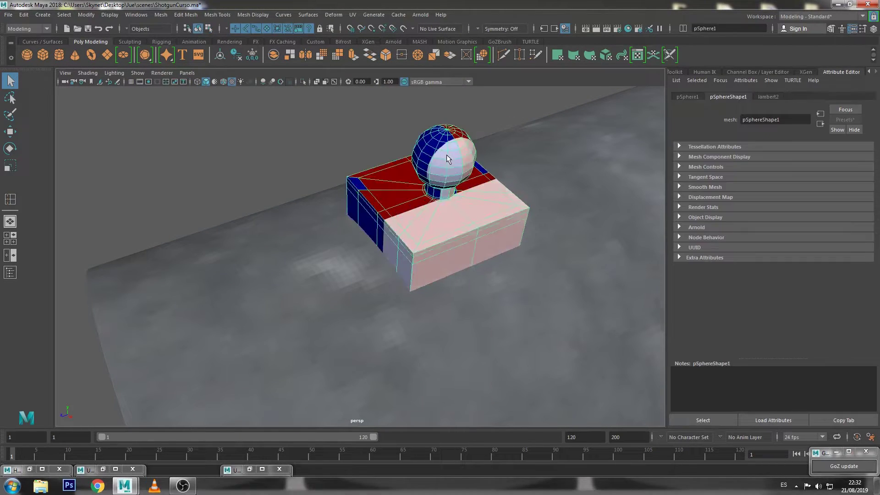
# - Give the front sight knob an automatic UV projection and re-lay out its UV shells
pyautogui.press('3')
pyautogui.click(281, 149)
pyautogui.click(418, 177)
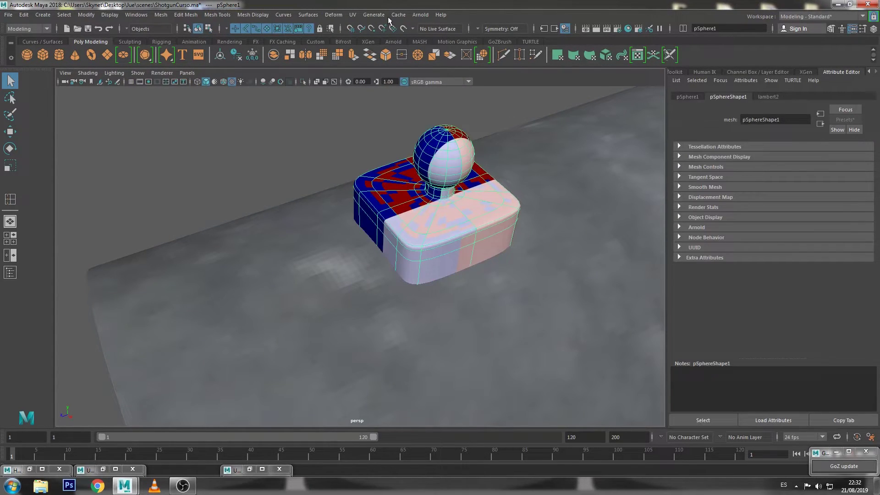
pyautogui.click(353, 14)
pyautogui.click(380, 70)
pyautogui.click(263, 140)
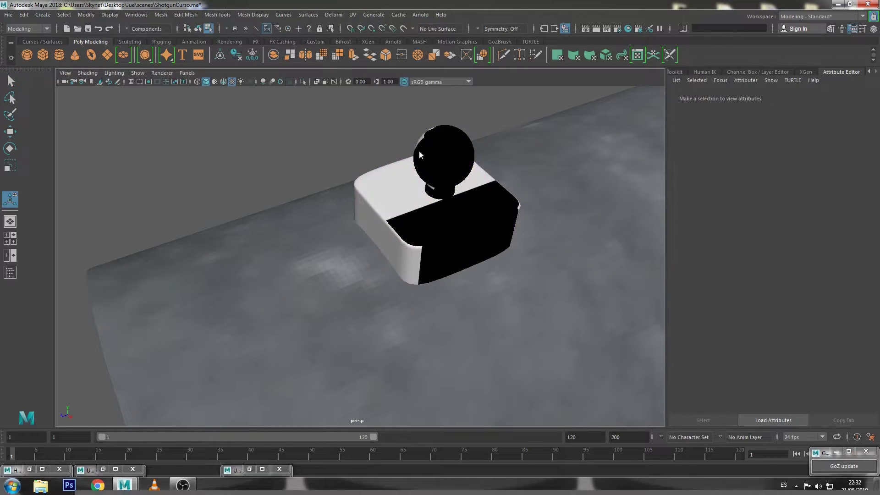
pyautogui.click(453, 156)
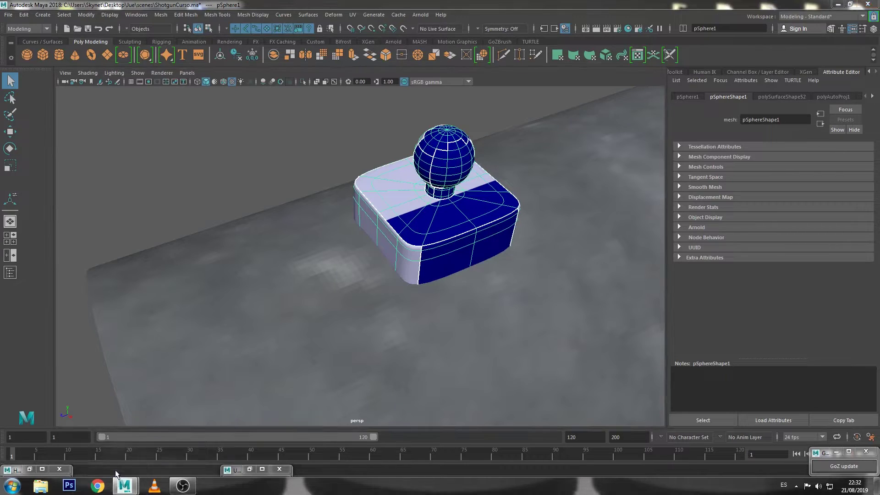
pyautogui.click(115, 469)
pyautogui.moveTo(461, 247)
pyautogui.keyDown('shift'); pyautogui.mouseDown(button='right')
pyautogui.moveTo(379, 304)
pyautogui.moveTo(350, 287)
pyautogui.mouseUp(button='right'); pyautogui.keyUp('shift')
# - Move the knob's tall UV shells further right, out of the block's way
pyautogui.moveTo(637, 270); pyautogui.dragTo(481, 352)
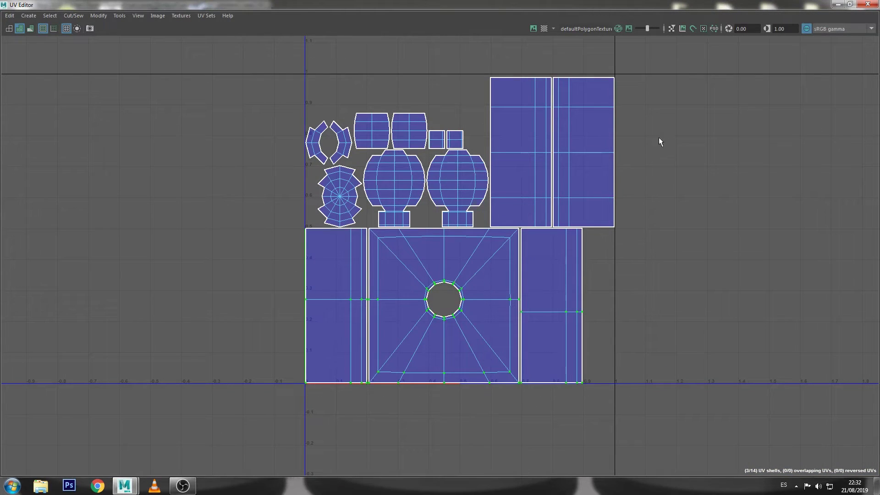
pyautogui.rightClick(629, 130)
pyautogui.moveTo(628, 96); pyautogui.dragTo(504, 331)
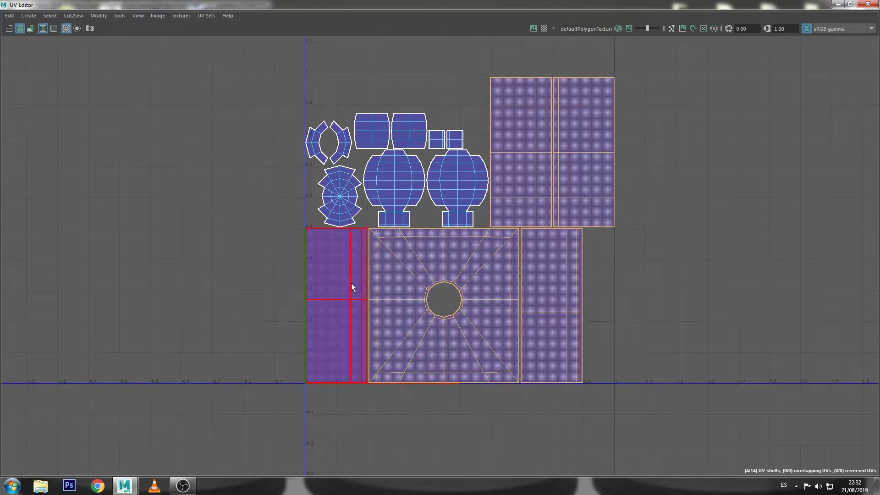
pyautogui.keyDown('shift'); pyautogui.click(352, 289); pyautogui.keyUp('shift')
pyautogui.press('f')
pyautogui.press('w')
pyautogui.moveTo(554, 230); pyautogui.dragTo(723, 240)
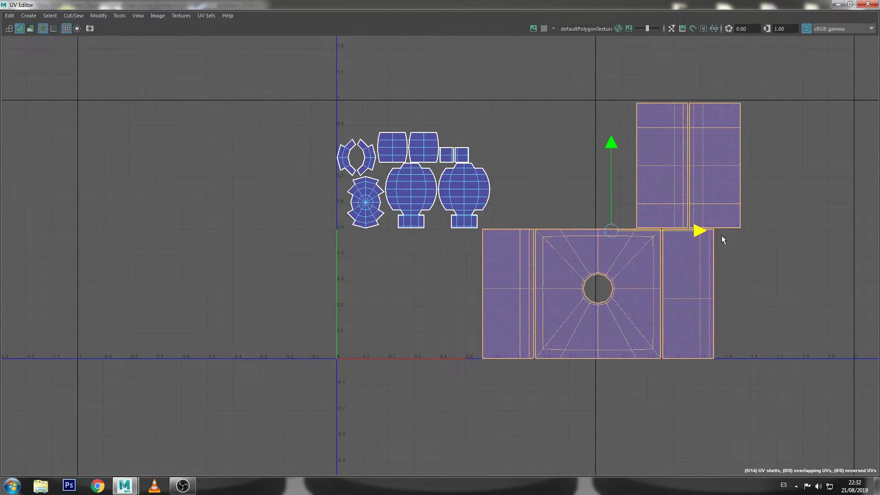
# - Frame the square block's shells and Move and Sew the left shell onto the centre square
pyautogui.click(403, 314)
pyautogui.keyDown('alt'); pyautogui.moveTo(402, 315); pyautogui.dragTo(167, 321, button='middle'); pyautogui.keyUp('alt')
pyautogui.scroll(2, 204, 189)
pyautogui.keyDown('alt'); pyautogui.moveTo(205, 189); pyautogui.dragTo(289, 224, button='middle'); pyautogui.keyUp('alt')
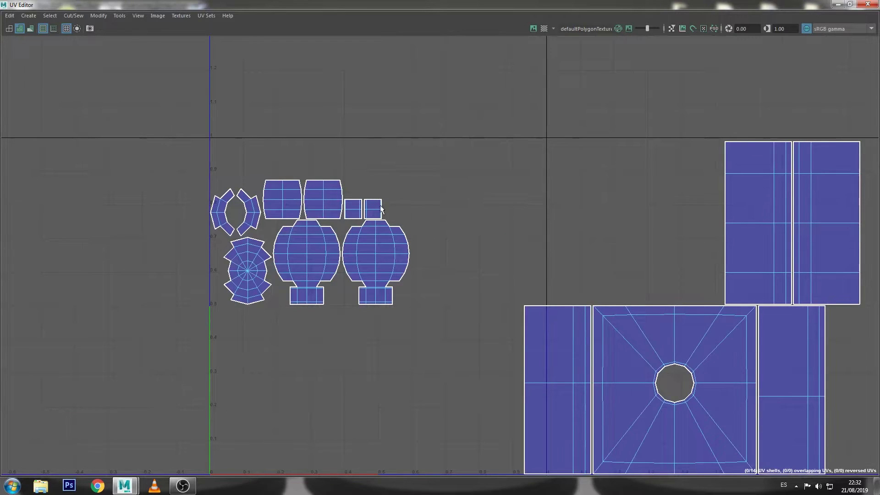
pyautogui.keyDown('alt'); pyautogui.moveTo(382, 209); pyautogui.dragTo(422, 224, button='middle'); pyautogui.keyUp('alt')
pyautogui.scroll(2, 397, 196)
pyautogui.press('F10')
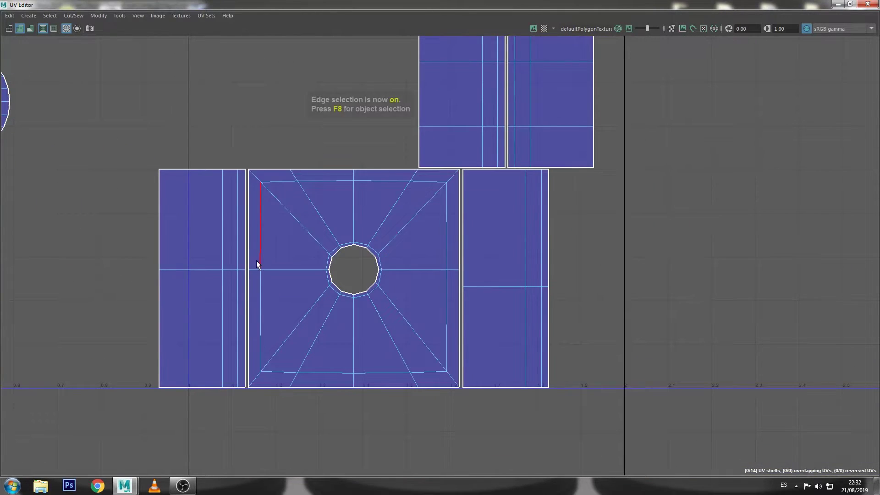
pyautogui.click(248, 273)
pyautogui.click(72, 16)
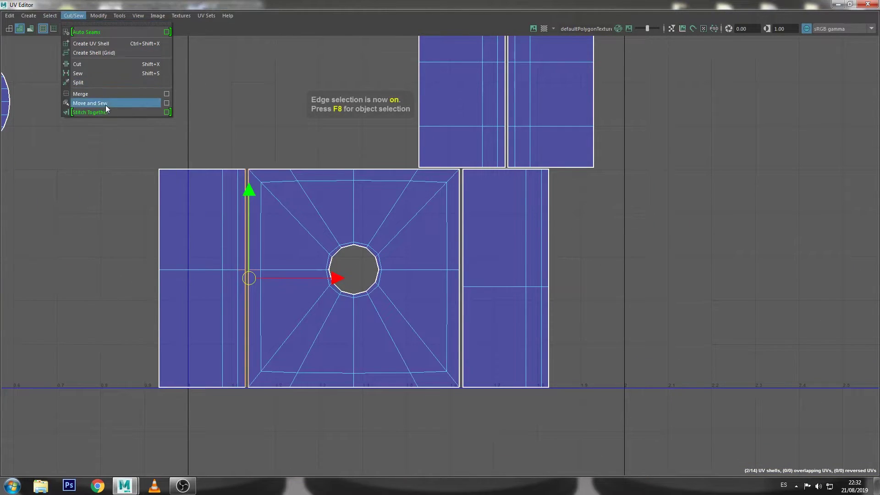
pyautogui.click(106, 106)
# - Sew the top, bottom and right shells onto the centre square's matching edges
pyautogui.press('g')
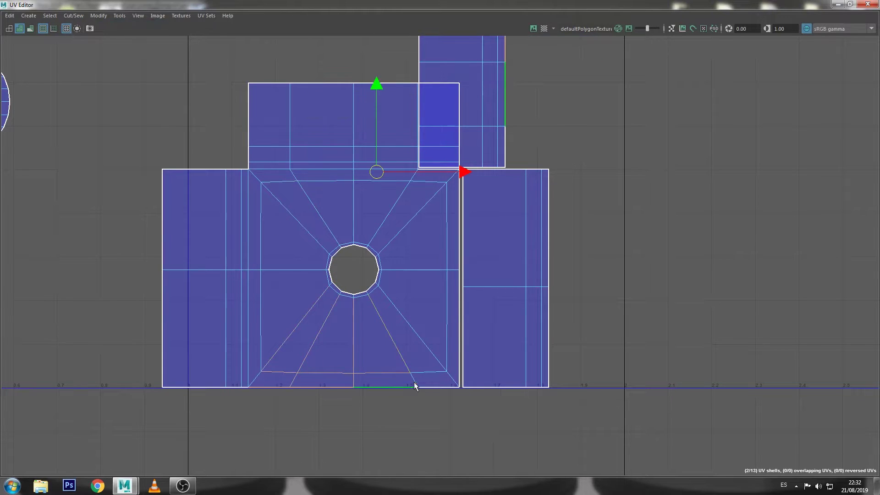
pyautogui.click(414, 386)
pyautogui.press('g')
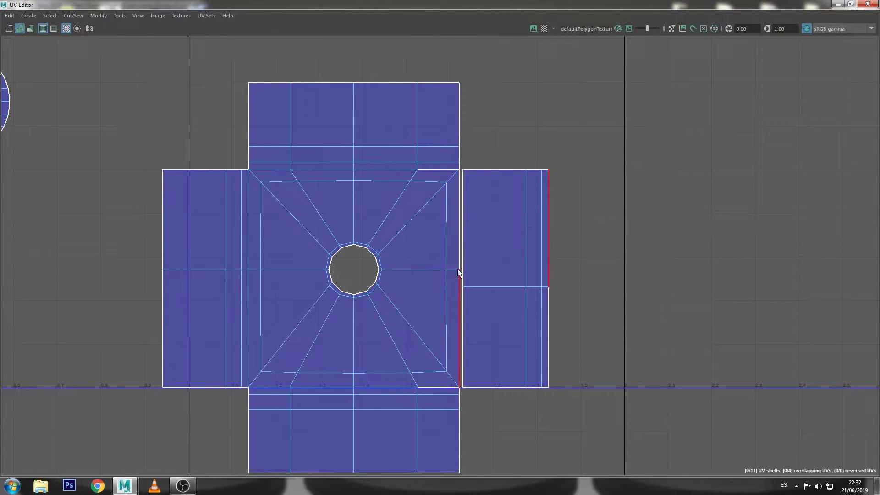
pyautogui.press('g')
pyautogui.moveTo(476, 245); pyautogui.dragTo(439, 352)
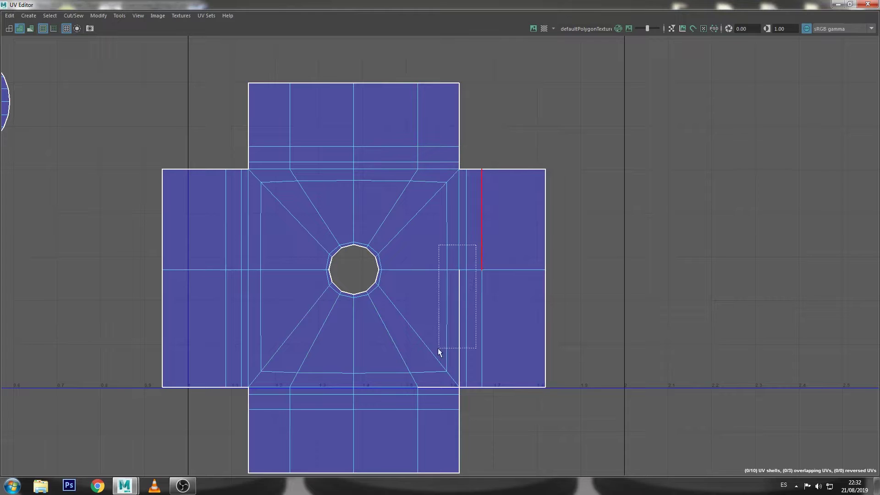
# - Straighten the centre square's inner top, bottom, left and right rows of UVs
pyautogui.click(307, 199)
pyautogui.scroll(1, 329, 202)
pyautogui.moveTo(334, 205); pyautogui.dragTo(451, 188, button='right')
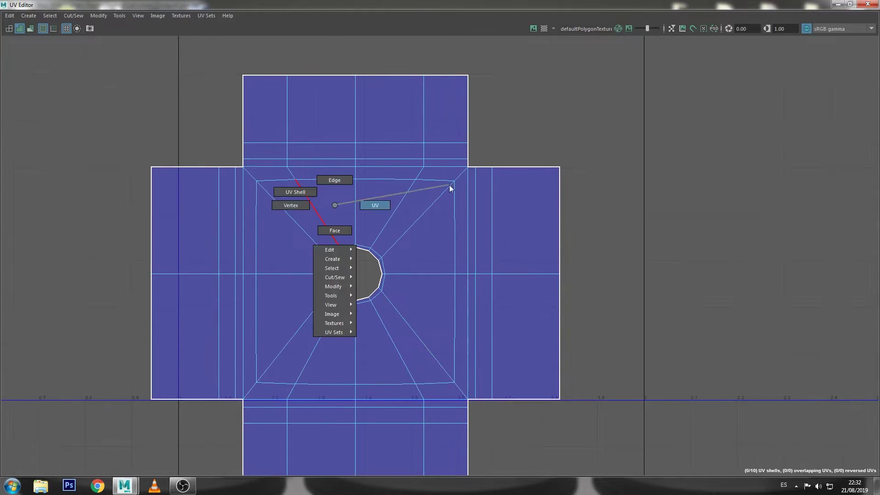
pyautogui.moveTo(453, 172); pyautogui.dragTo(265, 214)
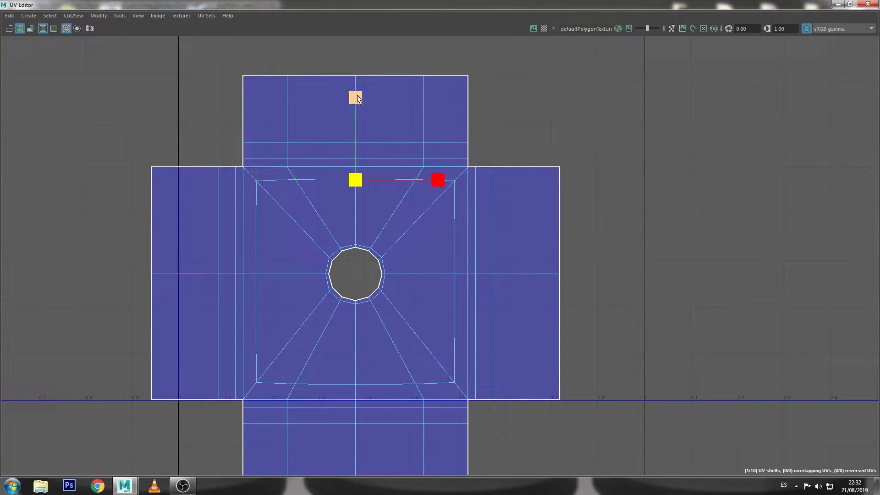
pyautogui.moveTo(468, 367); pyautogui.dragTo(239, 407)
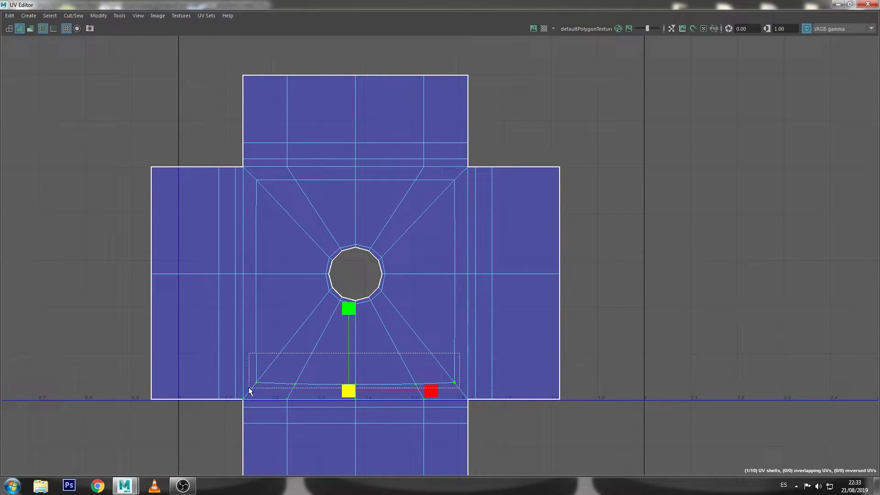
pyautogui.moveTo(457, 350); pyautogui.dragTo(249, 393)
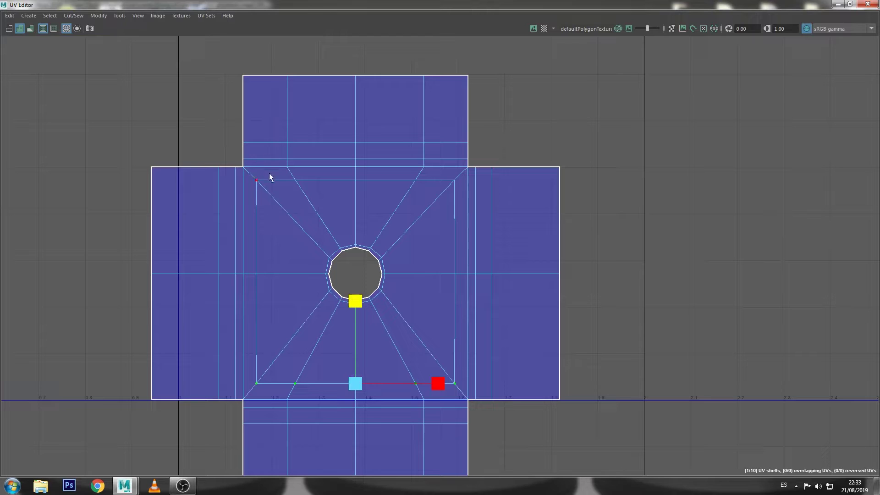
pyautogui.moveTo(270, 174); pyautogui.dragTo(251, 404)
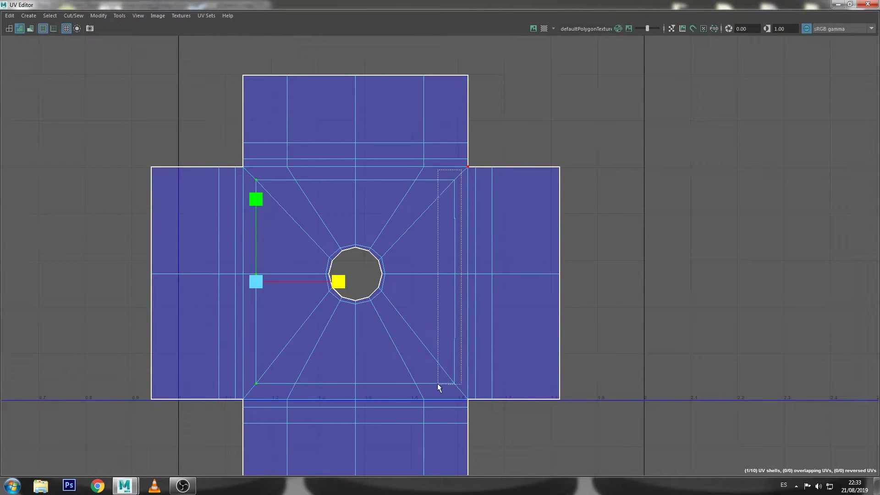
pyautogui.moveTo(449, 334); pyautogui.dragTo(438, 387)
pyautogui.click(336, 282)
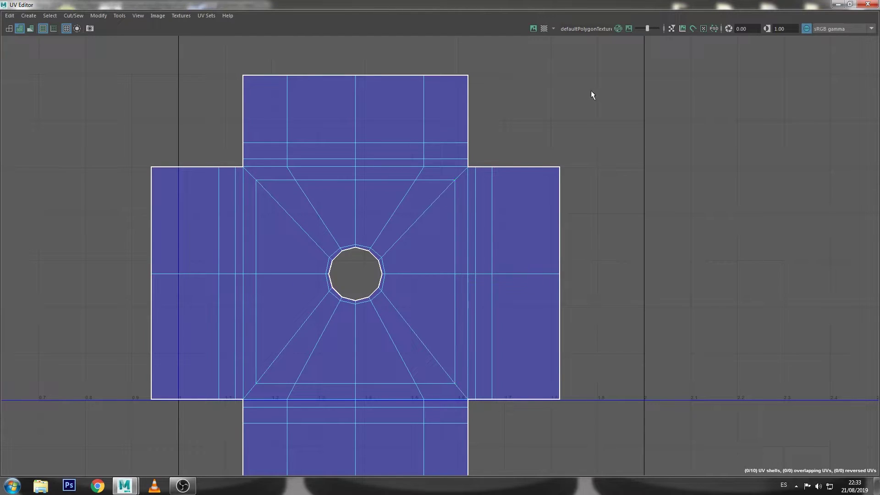
pyautogui.scroll(-5, 508, 162)
pyautogui.keyDown('alt'); pyautogui.moveTo(509, 162); pyautogui.dragTo(633, 218, button='middle'); pyautogui.keyUp('alt')
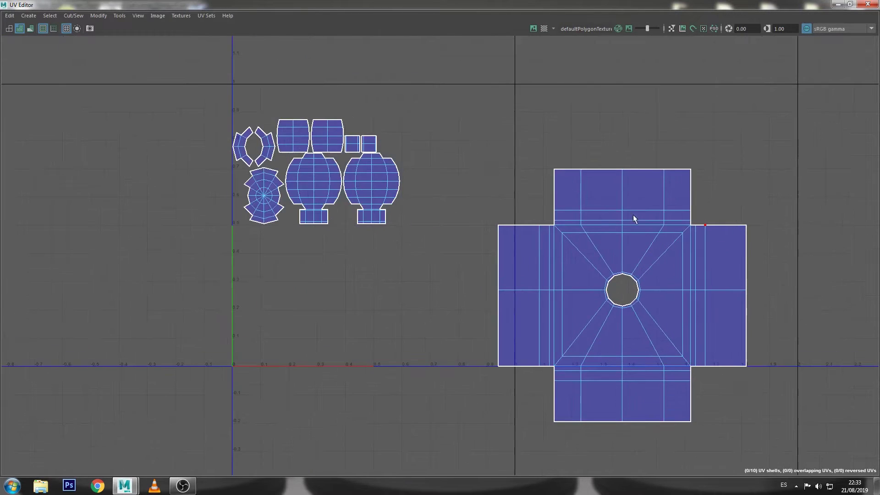
# - Select the front sight knob and its nine UV shells in the UV Editor
pyautogui.click(836, 4)
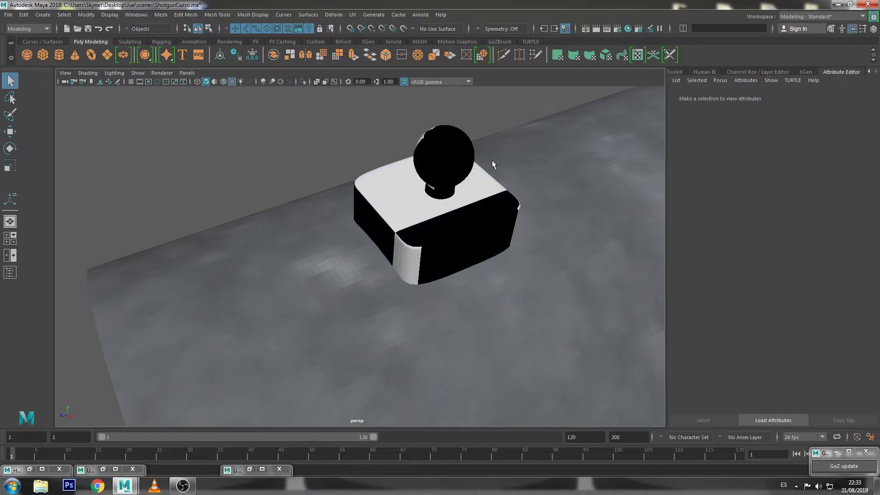
pyautogui.scroll(5, 493, 164)
pyautogui.scroll(-5, 468, 230)
pyautogui.moveTo(449, 353)
pyautogui.keyDown('alt'); pyautogui.mouseDown(button='middle')
pyautogui.moveTo(371, 326)
pyautogui.moveTo(517, 192)
pyautogui.mouseUp(button='middle'); pyautogui.keyUp('alt')
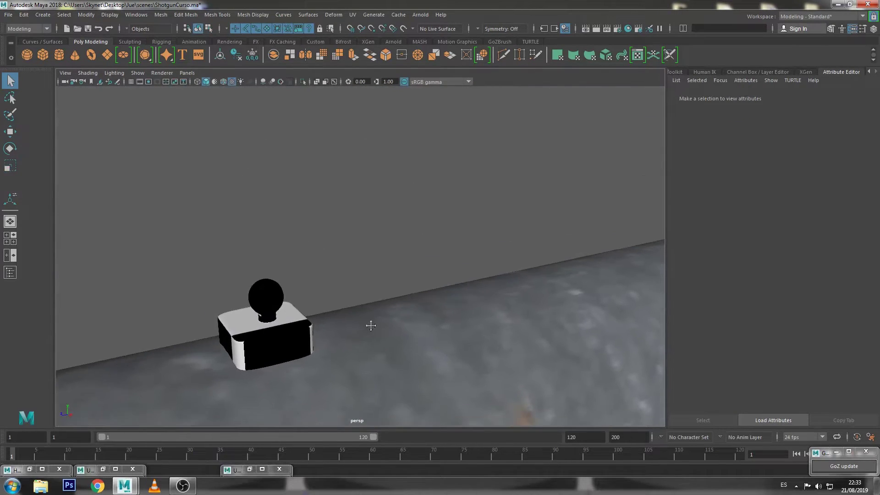
pyautogui.click(413, 165)
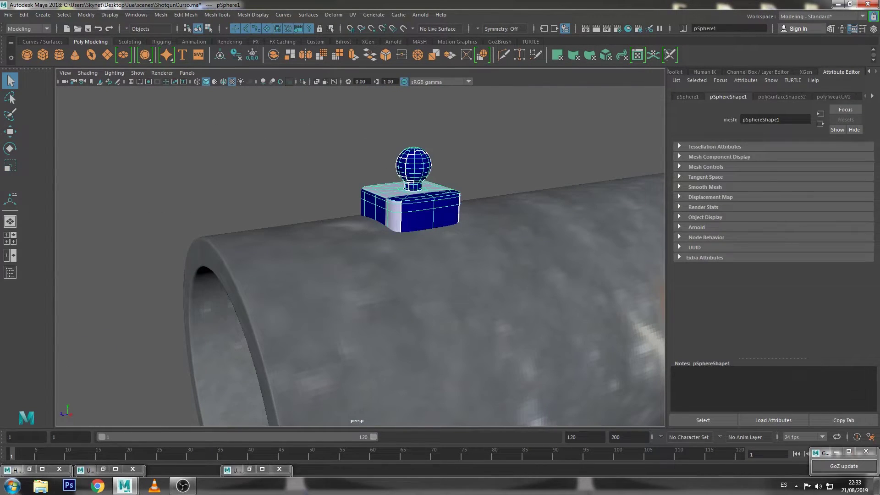
pyautogui.click(115, 468)
pyautogui.moveTo(324, 143); pyautogui.dragTo(289, 129, button='right')
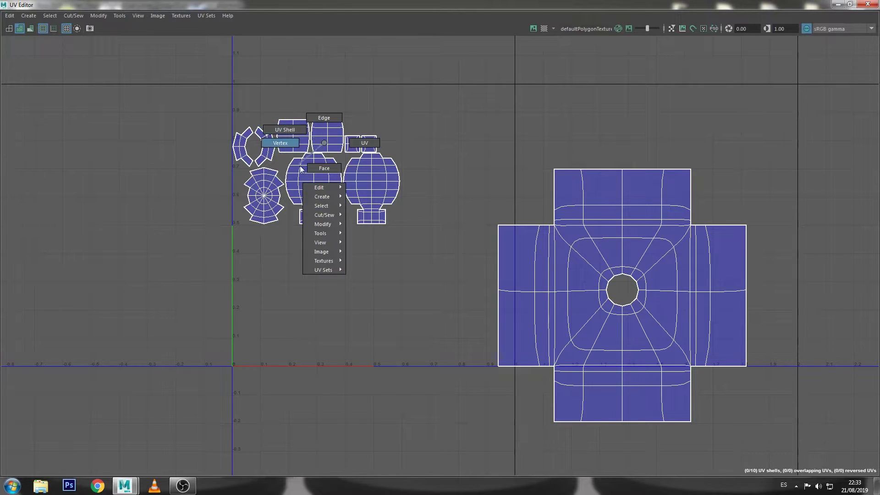
pyautogui.moveTo(422, 97); pyautogui.dragTo(136, 287)
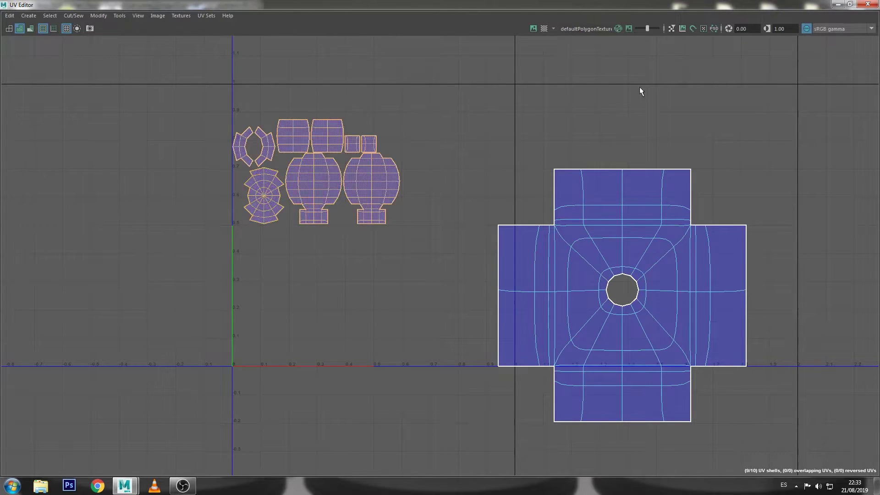
# - Apply a cylindrical UV projection to the knob's sphere, then return to Object Mode
pyautogui.click(835, 4)
pyautogui.keyDown('alt'); pyautogui.moveTo(504, 164); pyautogui.dragTo(493, 186); pyautogui.keyUp('alt')
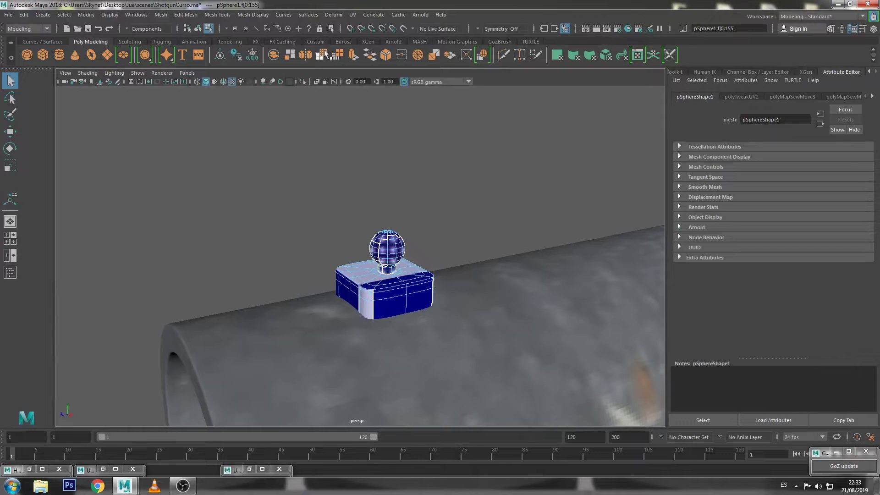
pyautogui.click(354, 14)
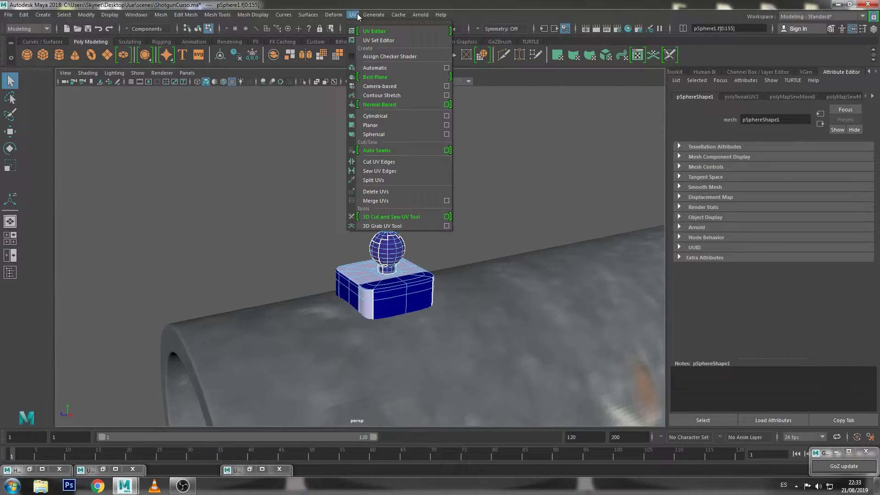
pyautogui.click(385, 119)
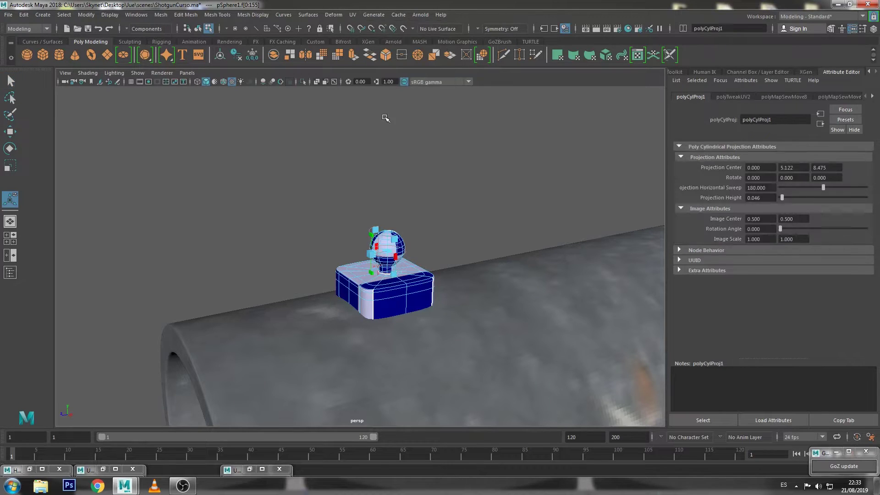
pyautogui.press('f')
pyautogui.press('q')
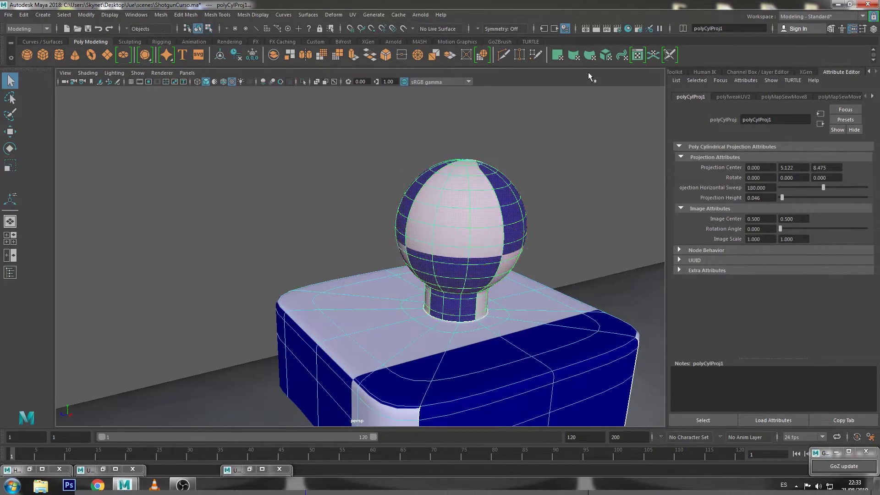
pyautogui.press('F8')
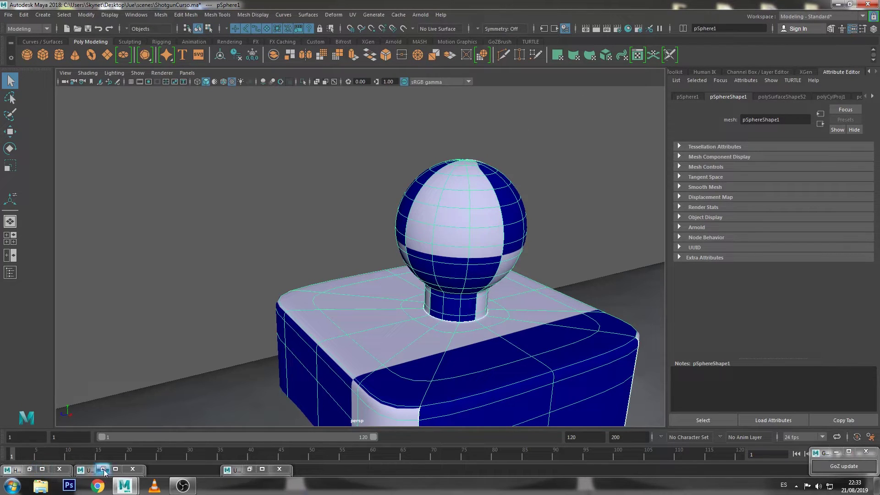
# - Select the new large cylindrical UV shell with the Move tool
pyautogui.click(118, 468)
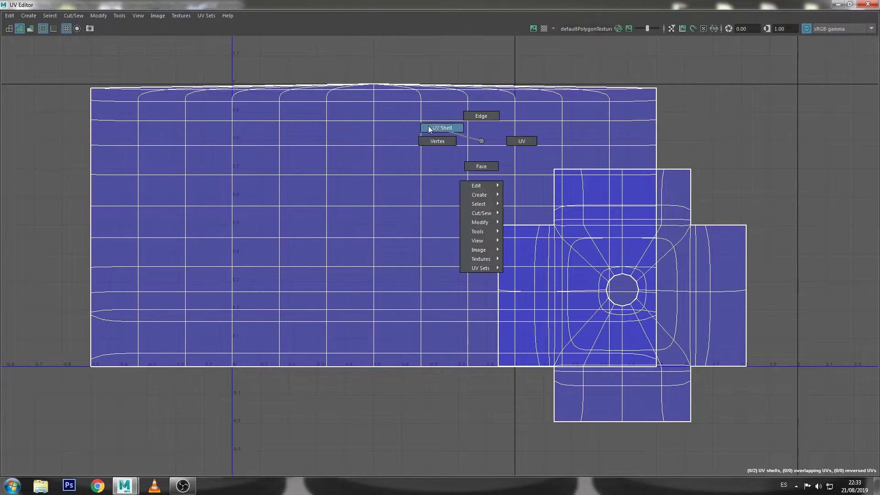
pyautogui.moveTo(480, 133); pyautogui.dragTo(434, 130, button='right')
pyautogui.click(412, 155)
pyautogui.press('w')
pyautogui.scroll(-2, 413, 155)
# - Move the large shell left and unfold its collapsed top row of UVs
pyautogui.moveTo(471, 211); pyautogui.dragTo(232, 212)
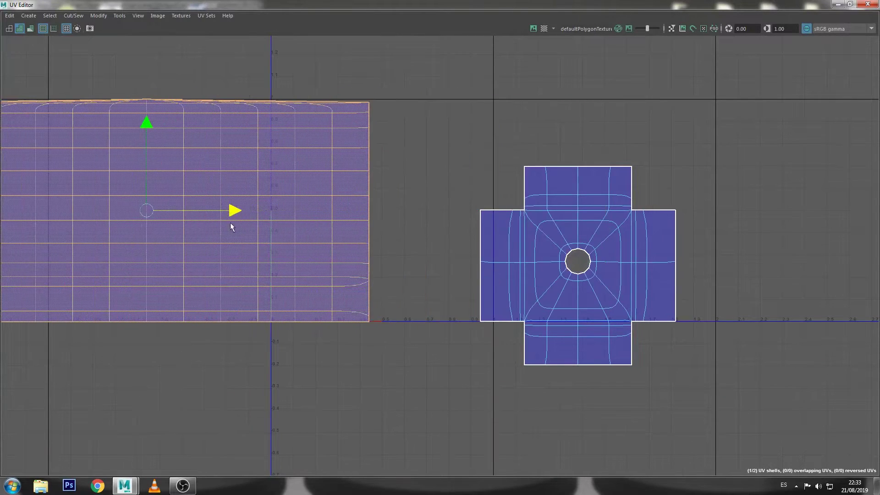
pyautogui.keyDown('alt'); pyautogui.moveTo(321, 42); pyautogui.dragTo(546, 90, button='middle'); pyautogui.keyUp('alt')
pyautogui.click(546, 90)
pyautogui.rightClick(530, 124)
pyautogui.moveTo(529, 123); pyautogui.dragTo(650, 80, button='right')
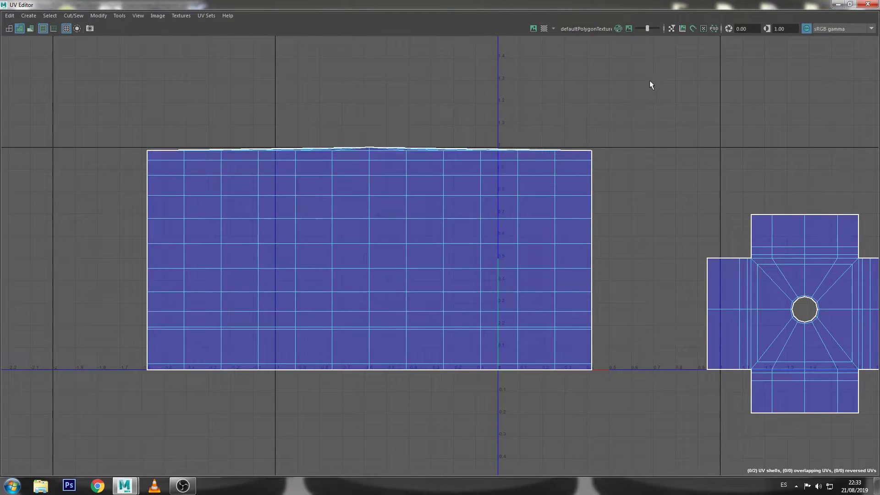
pyautogui.moveTo(650, 81); pyautogui.dragTo(113, 166)
pyautogui.hotkey('ctrl', 'u')
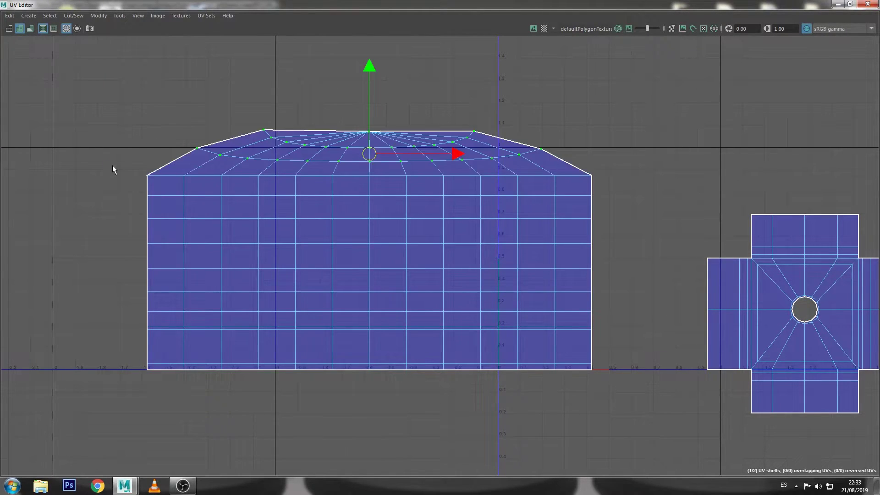
# - Cut the top-centre edges of the shell's arc into seams
pyautogui.click(563, 93)
pyautogui.moveTo(393, 157); pyautogui.dragTo(368, 129, button='right')
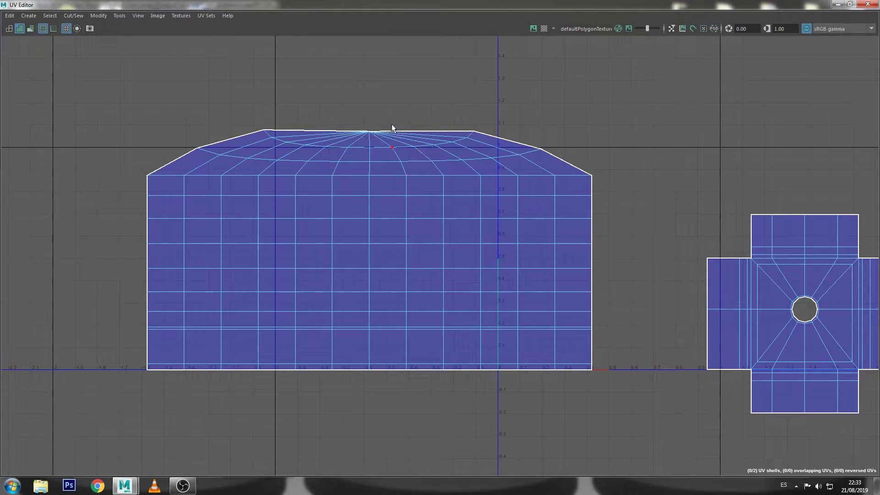
pyautogui.moveTo(406, 83); pyautogui.dragTo(327, 139)
pyautogui.click(68, 16)
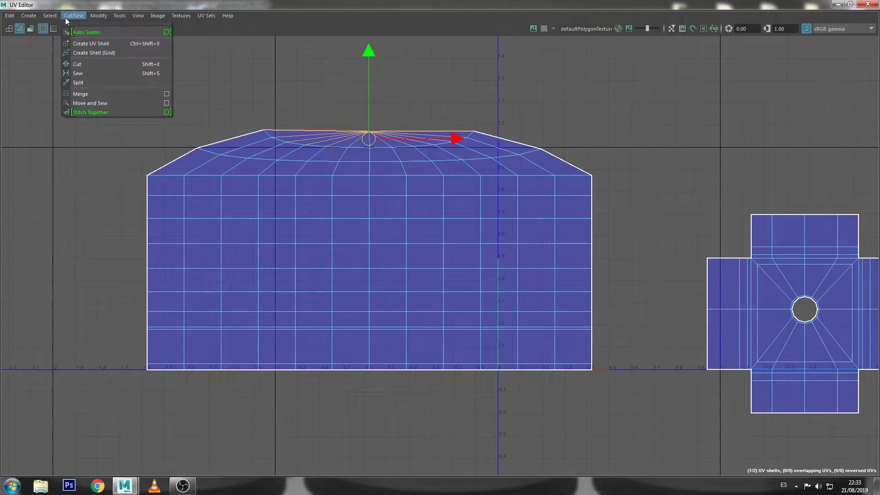
pyautogui.click(81, 63)
pyautogui.moveTo(369, 104); pyautogui.dragTo(667, 87, button='right')
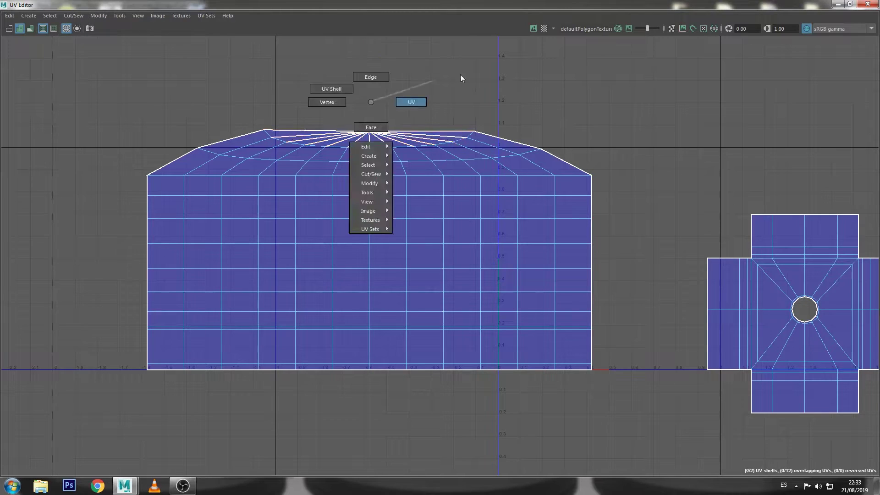
pyautogui.moveTo(668, 81); pyautogui.dragTo(112, 169)
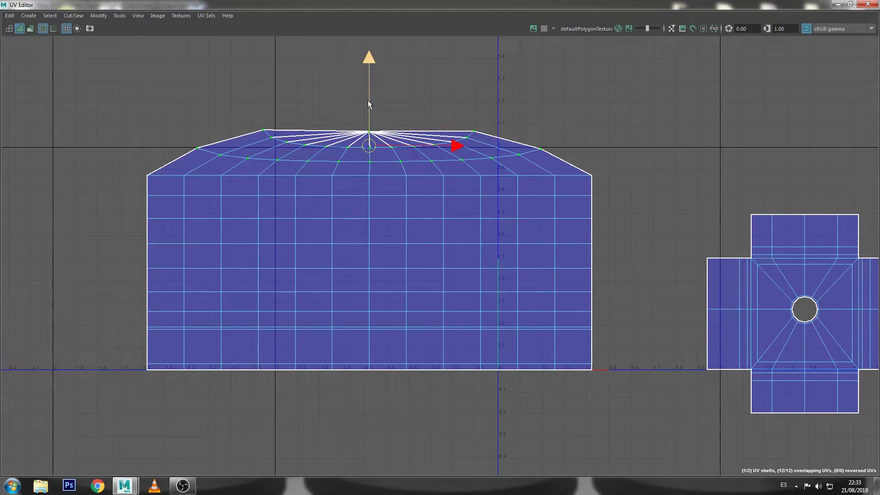
pyautogui.click(409, 96)
pyautogui.moveTo(409, 96); pyautogui.dragTo(374, 76, button='right')
# - Unfold the shell's top UVs into a zig-zag row of spikes
pyautogui.click(838, 5)
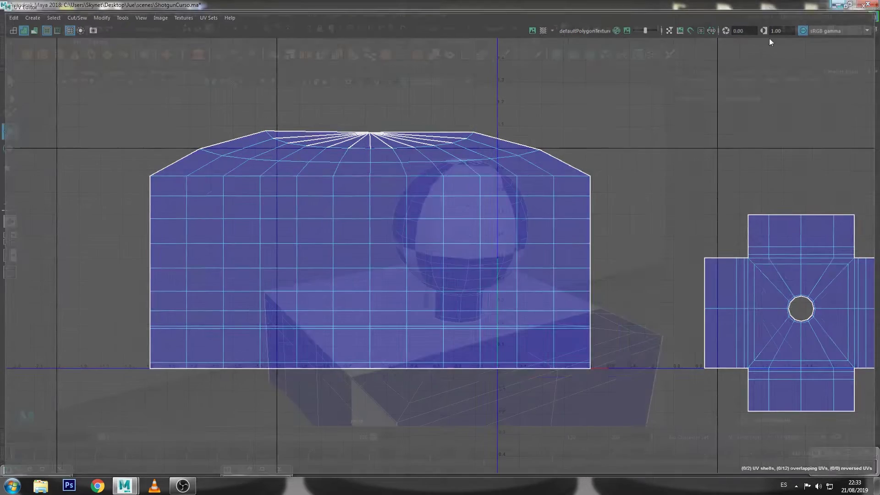
pyautogui.press('3')
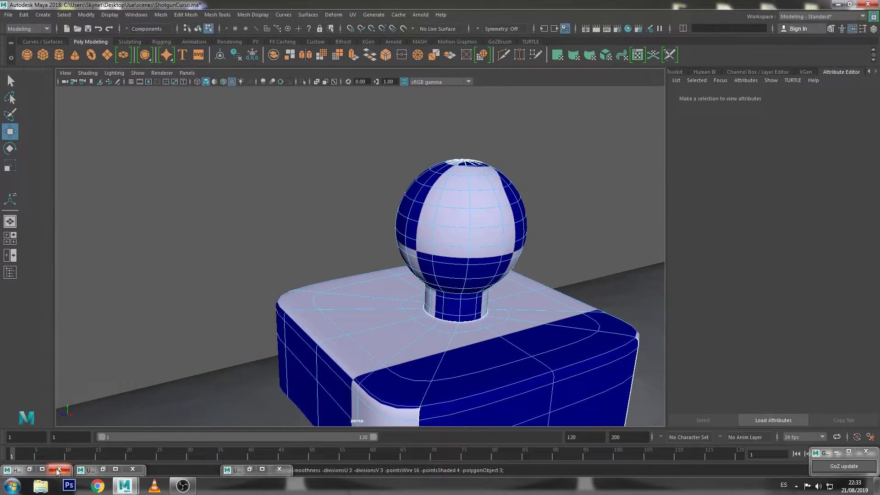
pyautogui.click(102, 469)
pyautogui.moveTo(418, 156); pyautogui.dragTo(467, 148, button='right')
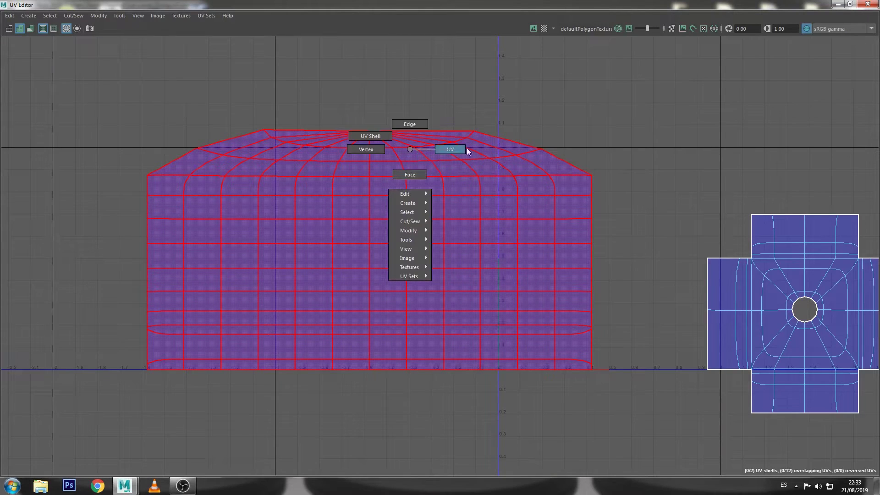
pyautogui.moveTo(617, 83); pyautogui.dragTo(130, 171)
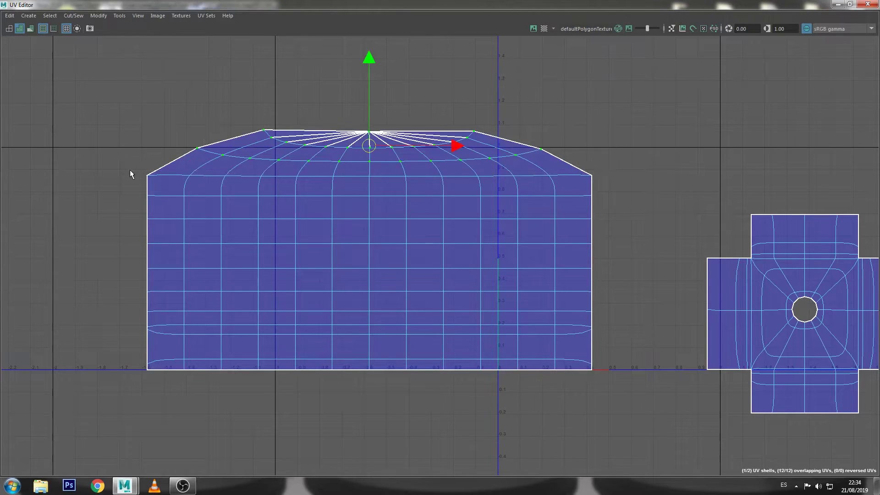
pyautogui.hotkey('ctrl', 'u')
pyautogui.click(209, 135)
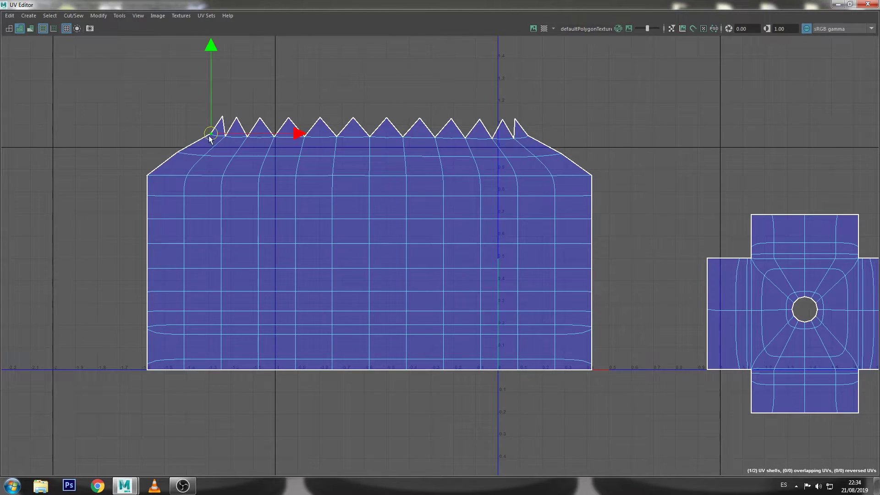
pyautogui.press('F10')
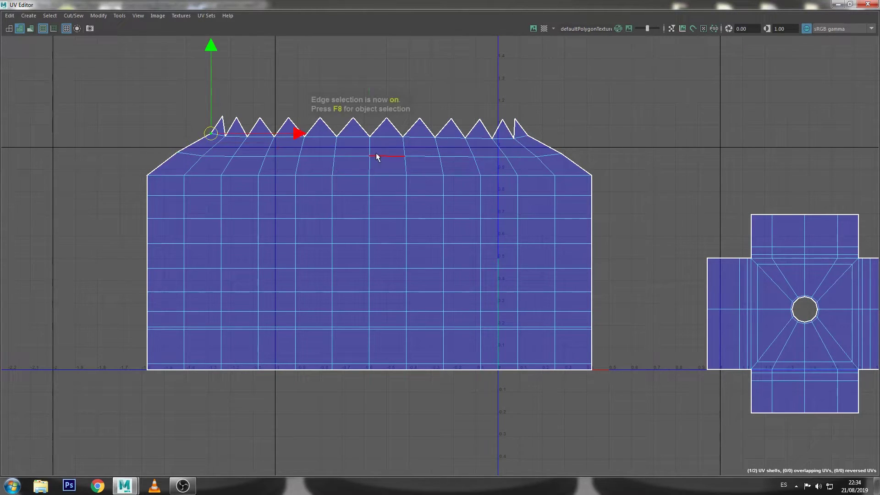
pyautogui.click(377, 154)
pyautogui.press('super+Down')
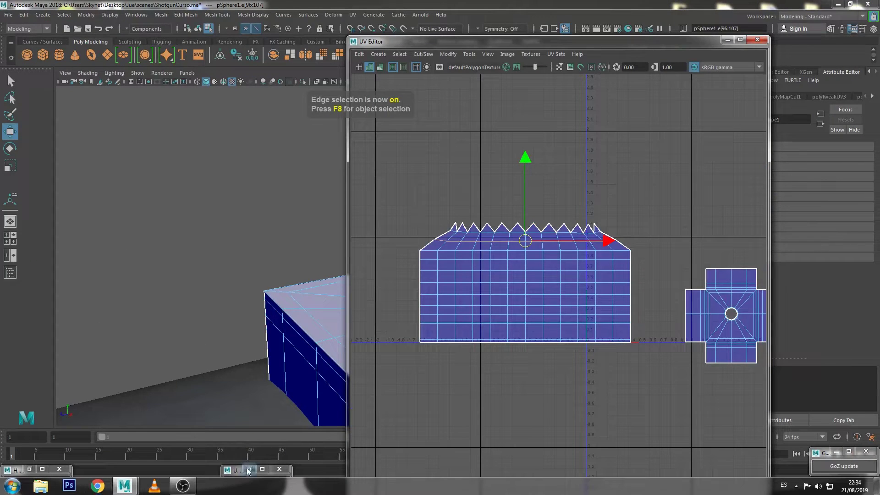
# - Align the three sloped UVs on the shell's left edge using the UV Toolkit
pyautogui.click(250, 468)
pyautogui.press('super+Down')
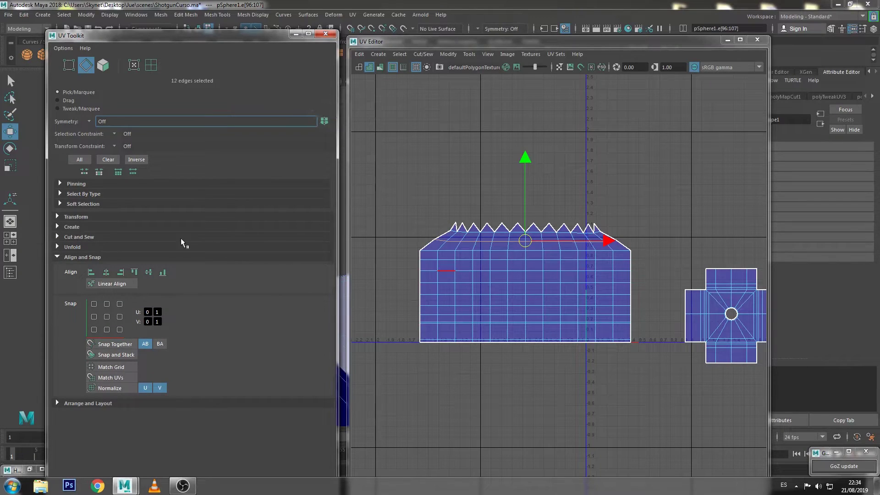
pyautogui.scroll(3, 481, 230)
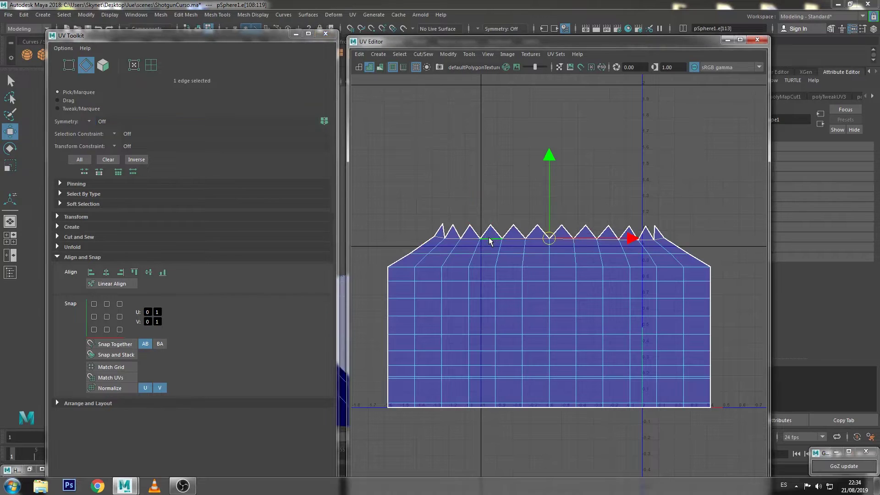
pyautogui.doubleClick(480, 241)
pyautogui.rightClick(480, 243)
pyautogui.click(518, 240)
pyautogui.moveTo(442, 231); pyautogui.dragTo(397, 270)
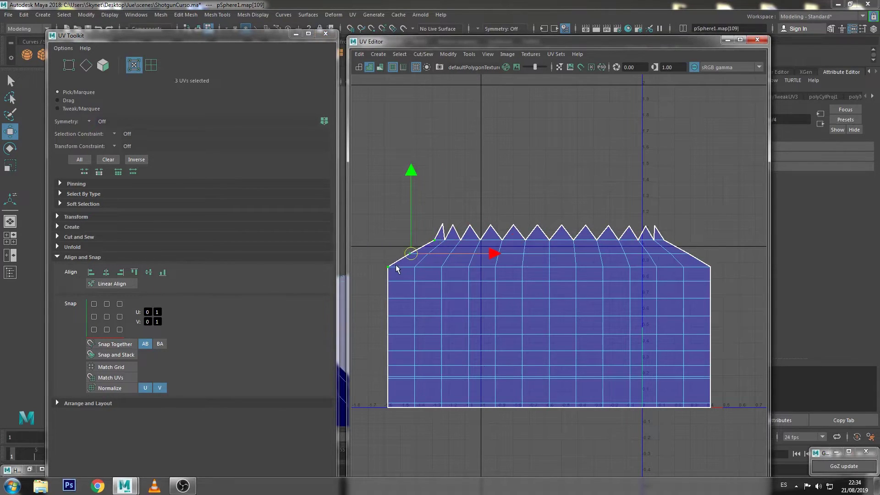
pyautogui.click(91, 272)
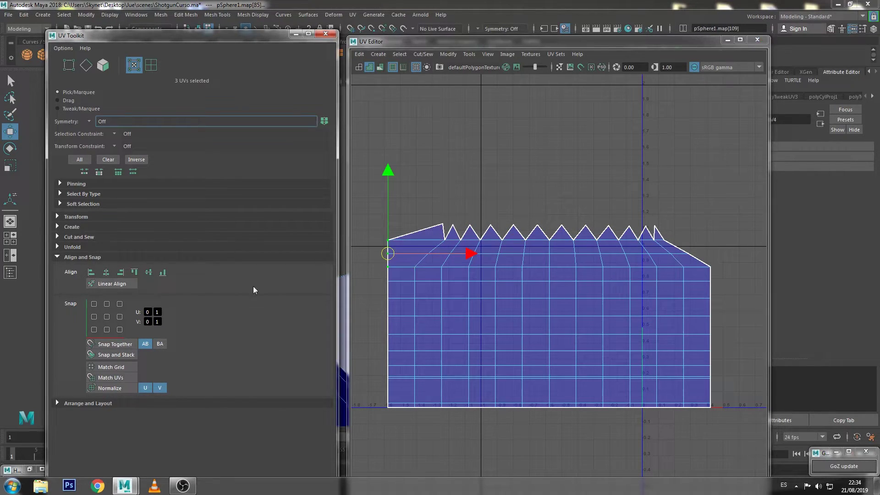
# - Sew the zig-zag valley border edges and align the right-side UVs into a flat top row
pyautogui.click(438, 246)
pyautogui.press('q')
pyautogui.press('F10')
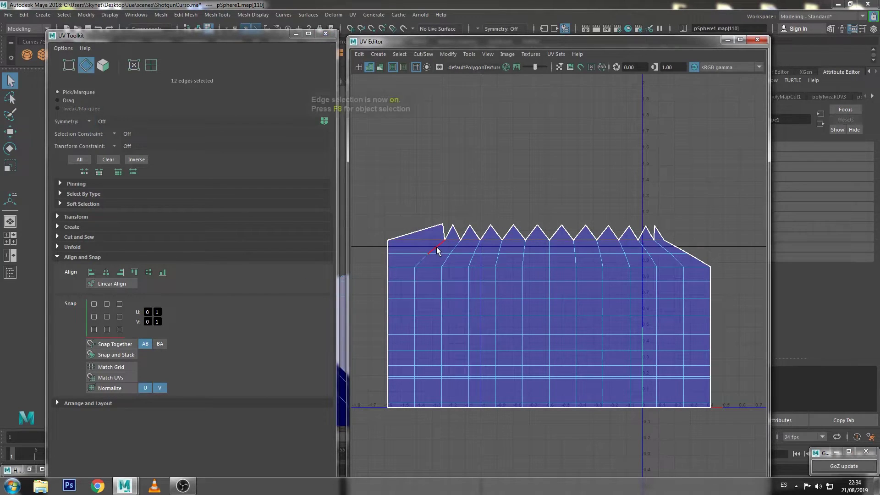
pyautogui.click(438, 250)
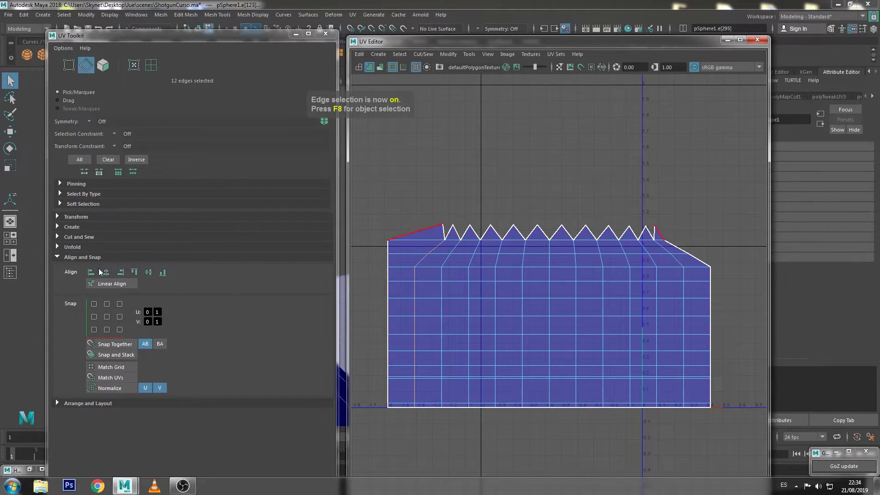
pyautogui.click(455, 245)
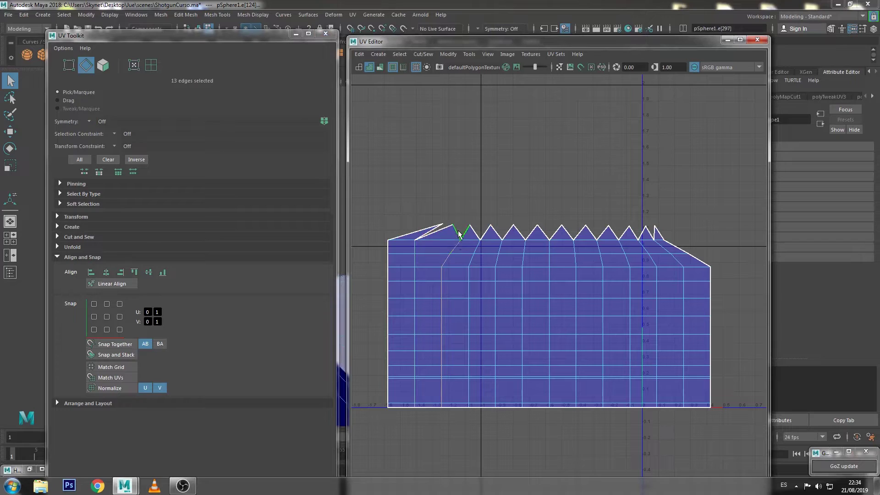
pyautogui.keyDown('ctrl'); pyautogui.click(475, 235); pyautogui.keyUp('ctrl')
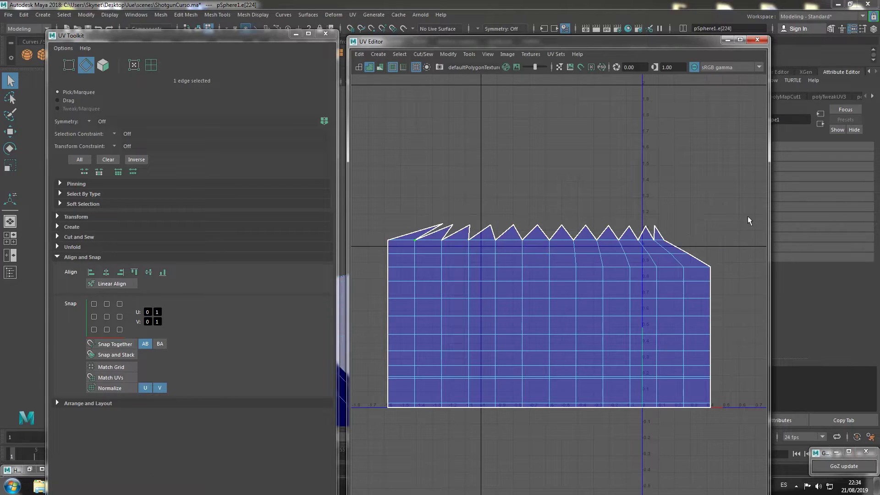
pyautogui.press('F12')
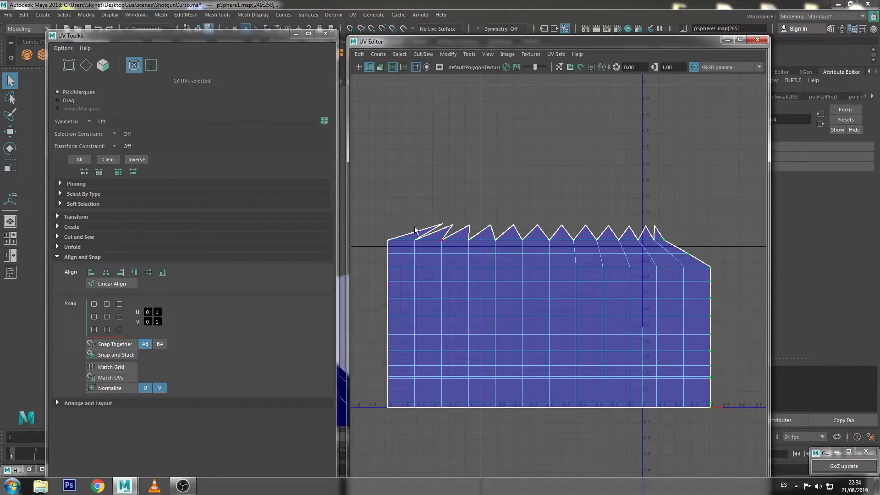
pyautogui.click(133, 274)
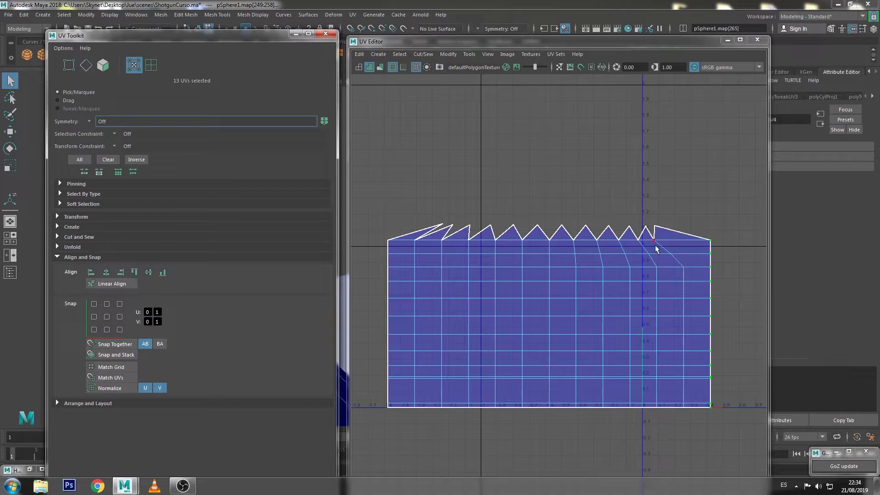
# - Try lining up the right column of UVs, undoing the crooked move and seam changes
pyautogui.click(684, 408)
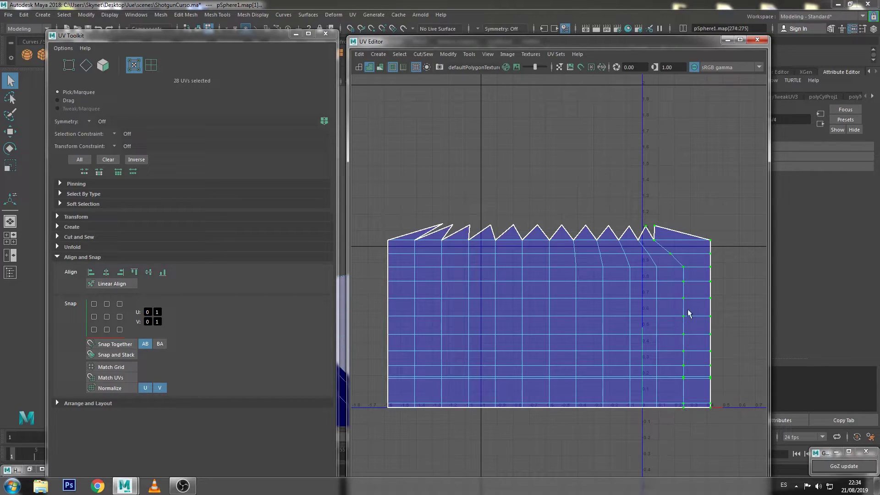
pyautogui.moveTo(693, 241)
pyautogui.keyDown('shift'); pyautogui.mouseDown()
pyautogui.moveTo(667, 353)
pyautogui.moveTo(681, 436)
pyautogui.mouseUp(); pyautogui.keyUp('shift')
pyautogui.keyDown('shift'); pyautogui.moveTo(668, 324); pyautogui.dragTo(649, 308, button='right'); pyautogui.keyUp('shift')
pyautogui.keyDown('shift'); pyautogui.moveTo(660, 408); pyautogui.dragTo(629, 247, button='right'); pyautogui.keyUp('shift')
pyautogui.hotkey('ctrl', 'z')
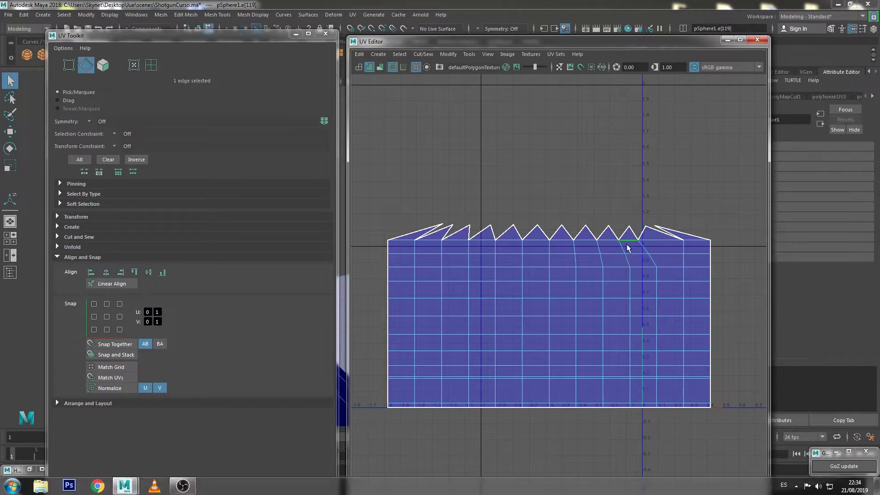
pyautogui.doubleClick(620, 248)
pyautogui.hotkey('ctrl', 'z')
# - Restore even spacing of the spike-tip UVs and reselect the crooked column
pyautogui.keyDown('shift'); pyautogui.click(601, 252); pyautogui.keyUp('shift')
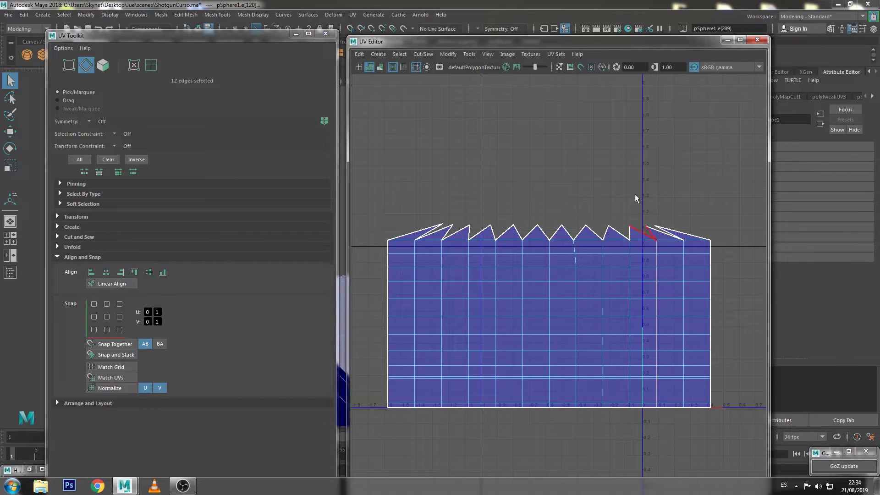
pyautogui.moveTo(635, 198); pyautogui.dragTo(669, 182, button='right')
pyautogui.moveTo(726, 155); pyautogui.dragTo(389, 237)
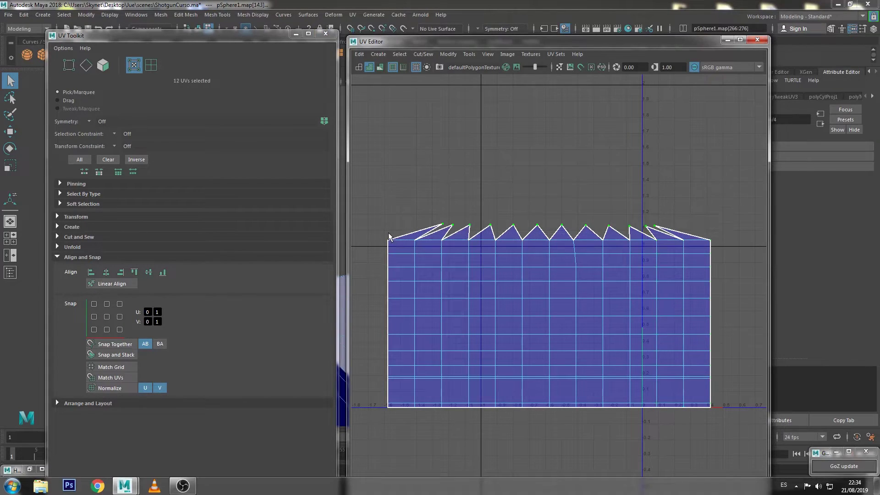
pyautogui.hotkey('ctrl', 'z')
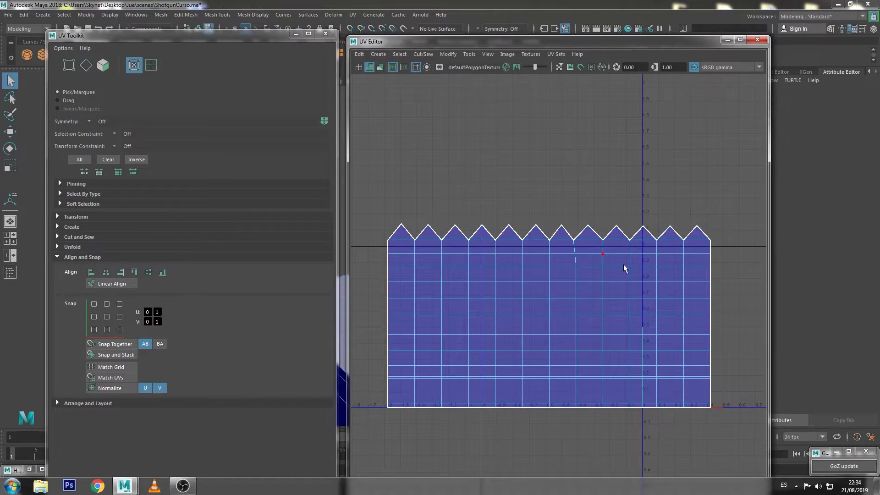
pyautogui.moveTo(586, 232); pyautogui.dragTo(569, 340)
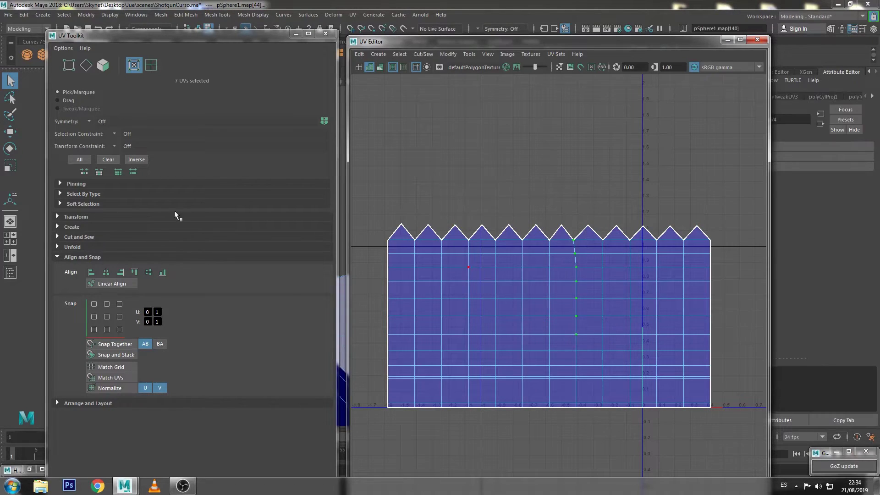
pyautogui.scroll(-3, 638, 201)
# - Fit the knob's main shell and cross-shaped shell into the 0–1 UV square
pyautogui.scroll(-2, 635, 206)
pyautogui.moveTo(635, 228); pyautogui.dragTo(621, 235, button='right')
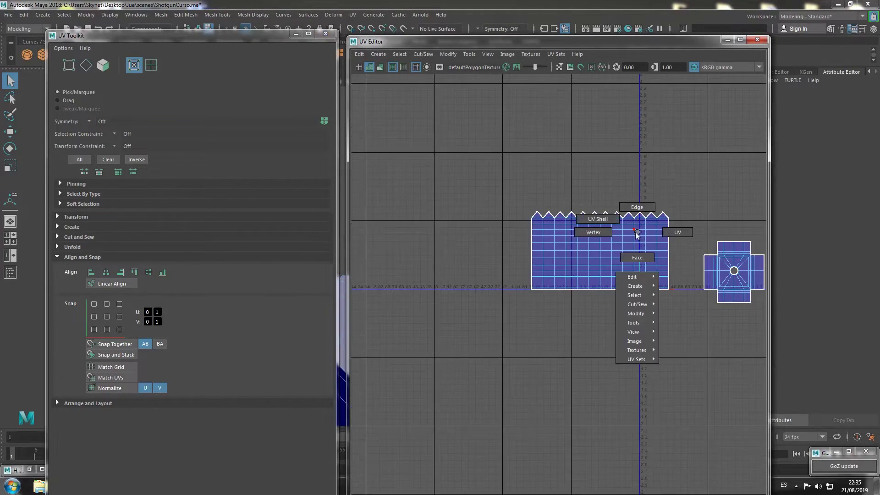
pyautogui.click(621, 235)
pyautogui.hotkey('ctrl', 'l')
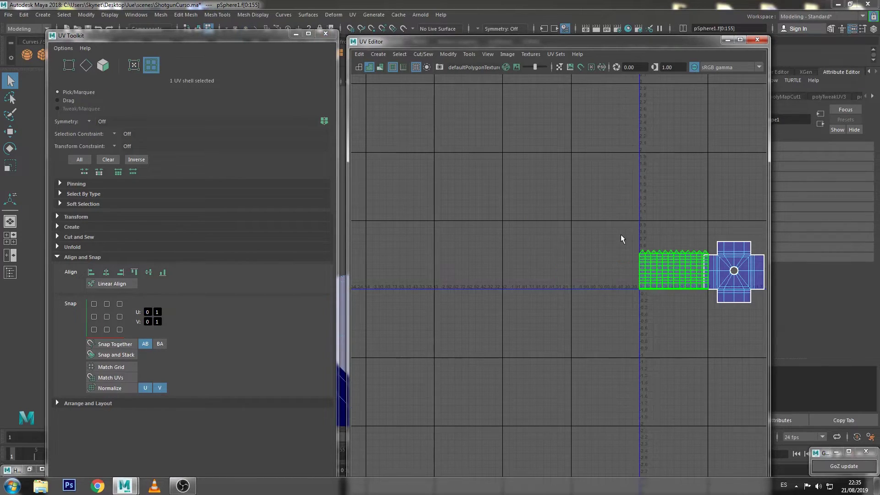
pyautogui.scroll(3, 735, 281)
pyautogui.click(705, 257)
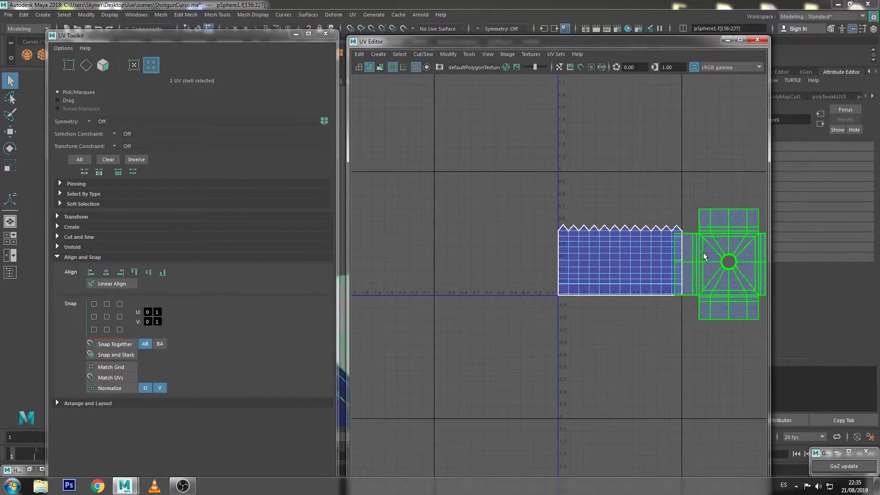
pyautogui.hotkey('ctrl', 'l')
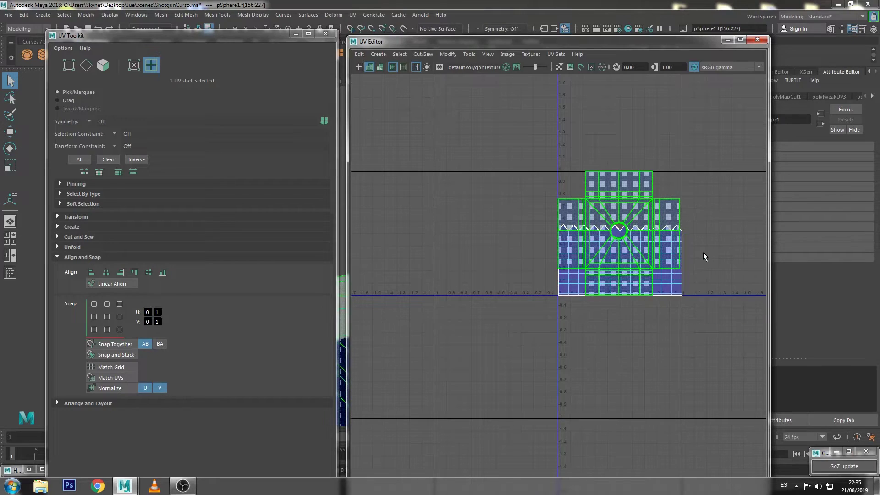
pyautogui.scroll(3, 629, 215)
pyautogui.scroll(1, 608, 235)
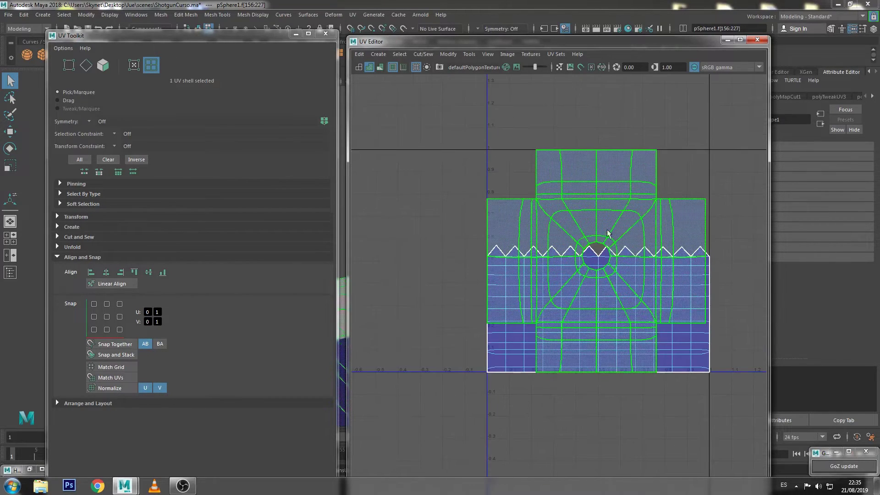
pyautogui.press('r')
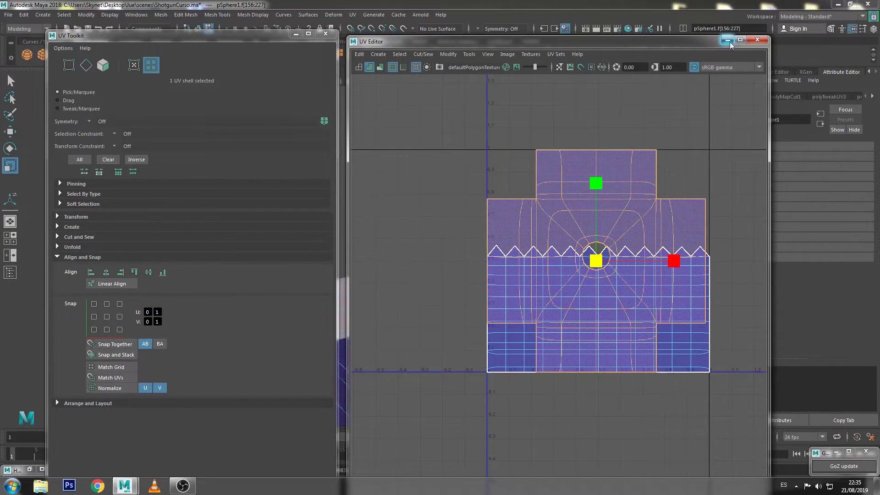
# - Minimize the UV Editor and UV tools and return to Object Mode
pyautogui.click(728, 40)
pyautogui.click(297, 33)
pyautogui.press('F8')
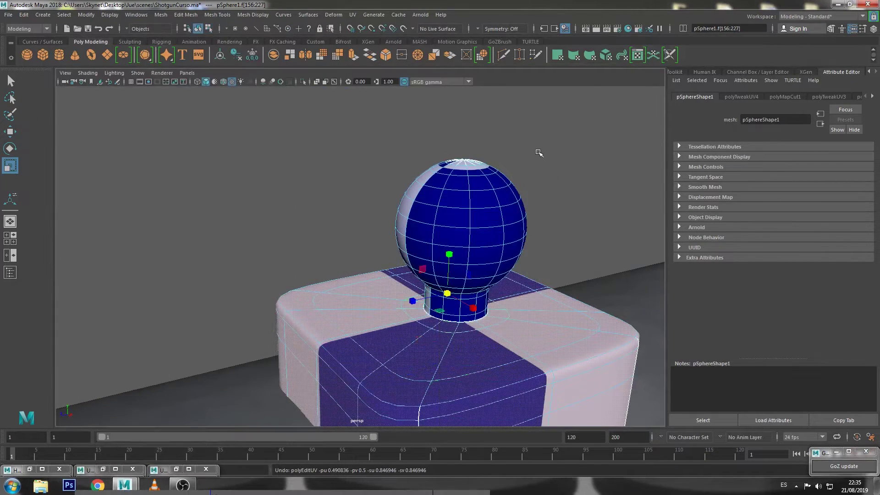
# - Assign the existing aiStandardSurface1 metal material to the sight knob
pyautogui.press('q')
pyautogui.moveTo(444, 192); pyautogui.dragTo(512, 446, button='right')
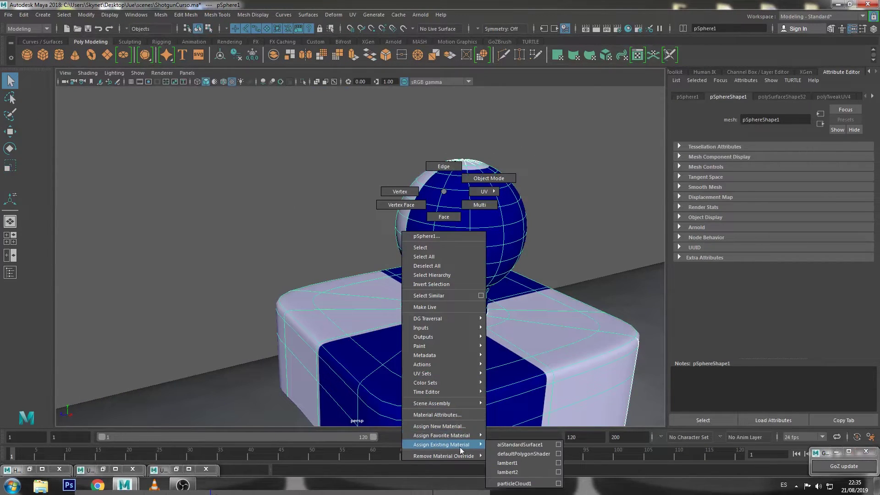
pyautogui.click(524, 233)
pyautogui.keyDown('alt'); pyautogui.moveTo(524, 233); pyautogui.dragTo(519, 237, button='middle'); pyautogui.keyUp('alt')
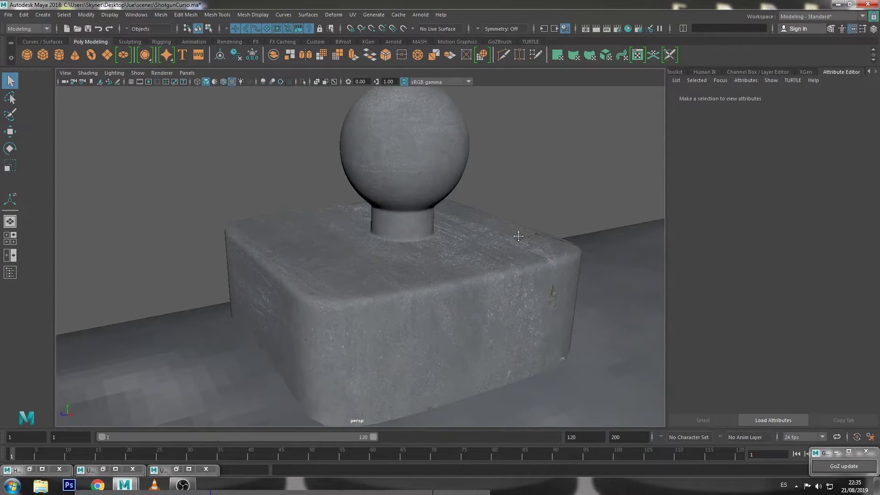
pyautogui.click(463, 257)
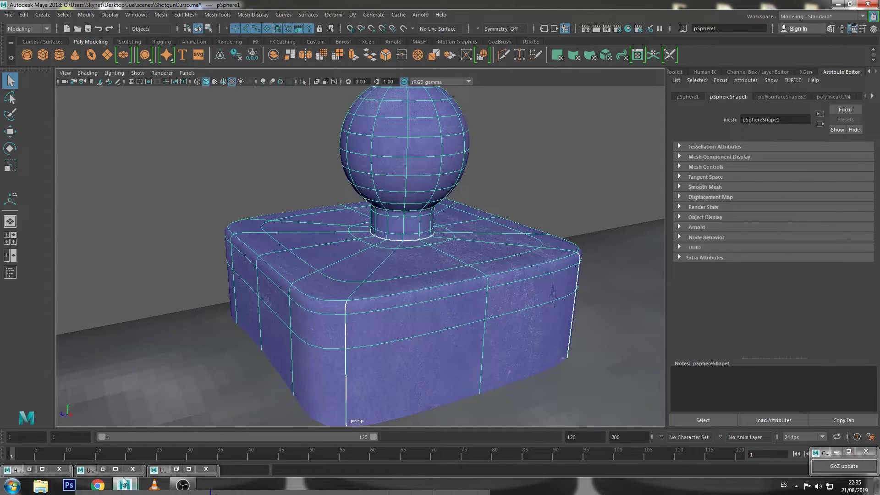
# - In the UV Editor, shrink the knob's UV shell to about half size and move it right and down
pyautogui.click(189, 469)
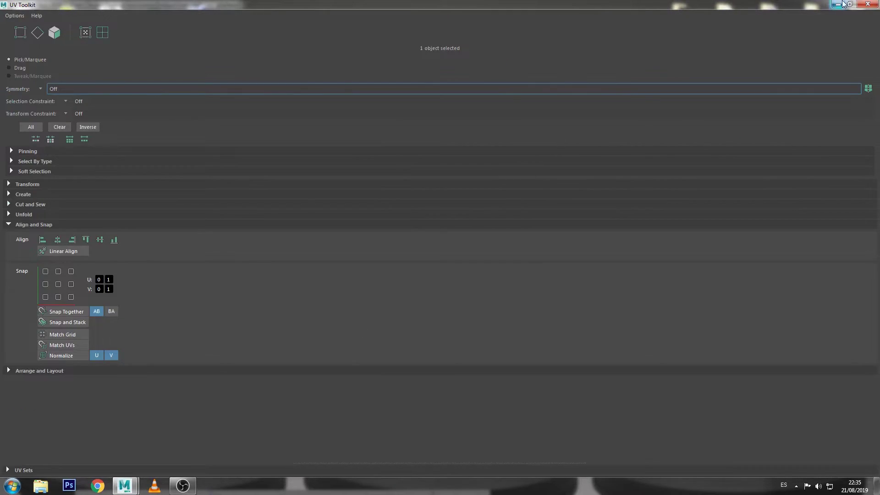
pyautogui.click(838, 4)
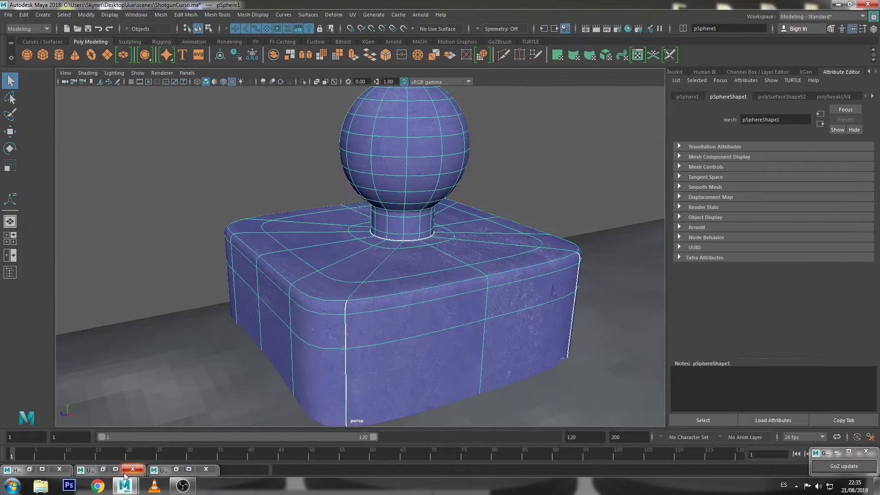
pyautogui.click(132, 472)
pyautogui.doubleClick(636, 4)
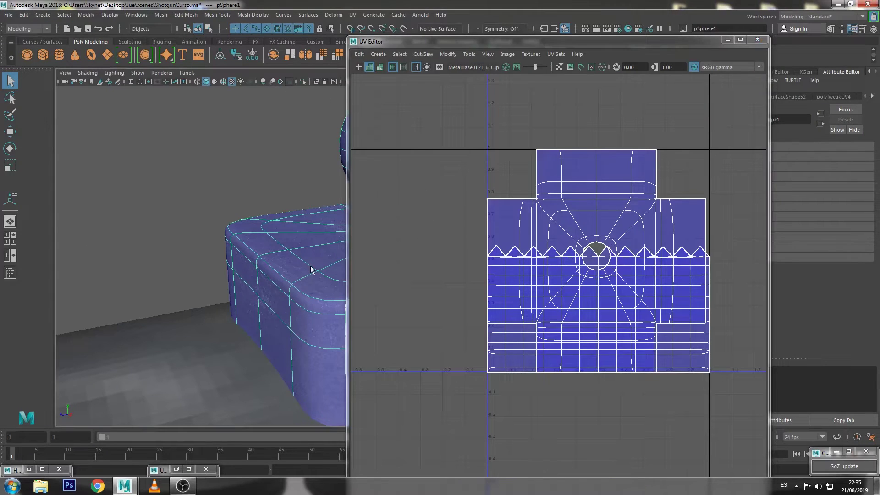
pyautogui.press('f')
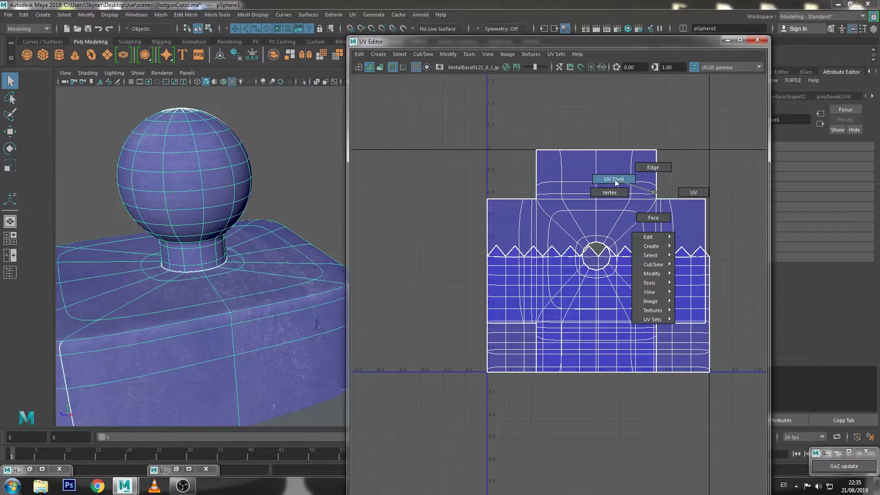
pyautogui.moveTo(610, 188); pyautogui.dragTo(609, 224, button='right')
pyautogui.press('r')
pyautogui.moveTo(597, 257); pyautogui.dragTo(555, 265)
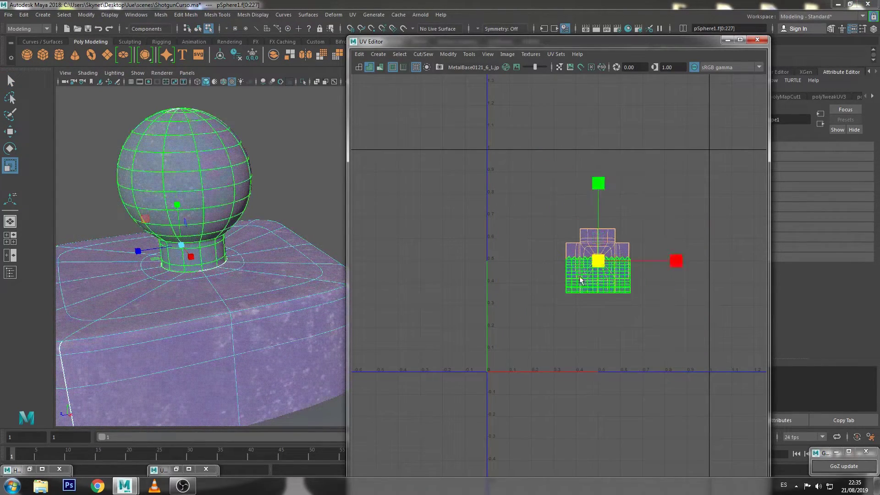
pyautogui.press('w')
pyautogui.moveTo(598, 261); pyautogui.dragTo(667, 338)
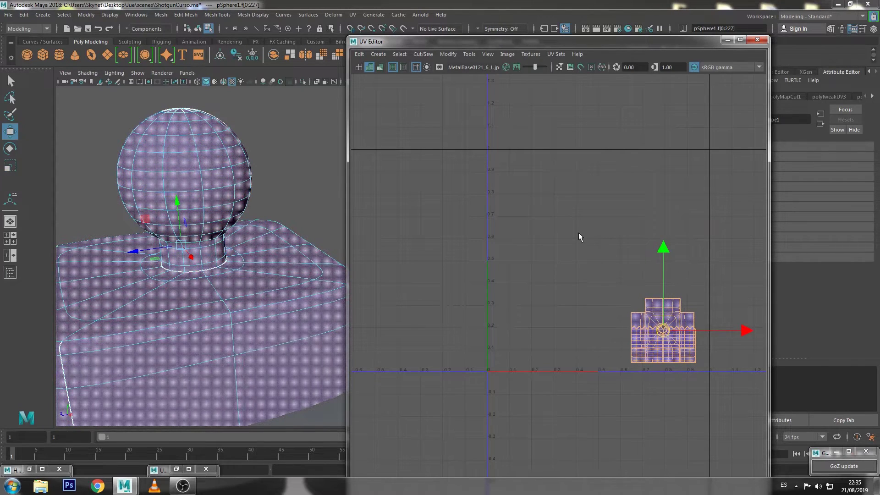
pyautogui.click(542, 261)
# - Move the knob's upper-face UVs up, apart from the rest, and shrink them
pyautogui.keyDown('alt'); pyautogui.moveTo(257, 256); pyautogui.dragTo(293, 276); pyautogui.keyUp('alt')
pyautogui.keyDown('alt'); pyautogui.moveTo(293, 275); pyautogui.dragTo(316, 295, button='middle'); pyautogui.keyUp('alt')
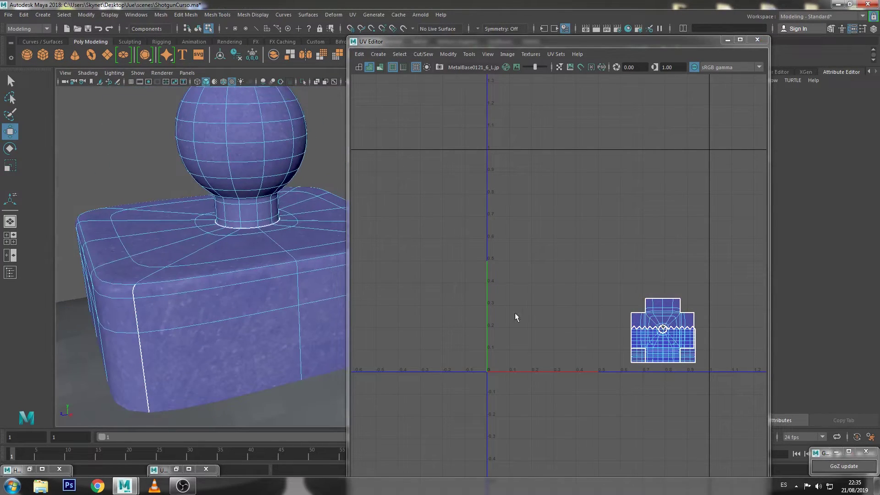
pyautogui.moveTo(515, 318); pyautogui.dragTo(702, 294)
pyautogui.moveTo(662, 264); pyautogui.dragTo(662, 220)
pyautogui.press('r')
pyautogui.moveTo(662, 287); pyautogui.dragTo(650, 287)
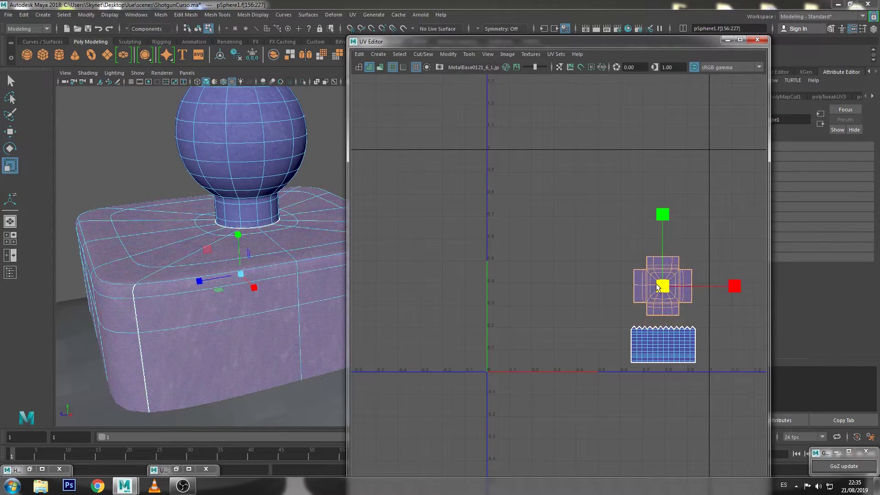
pyautogui.click(229, 181)
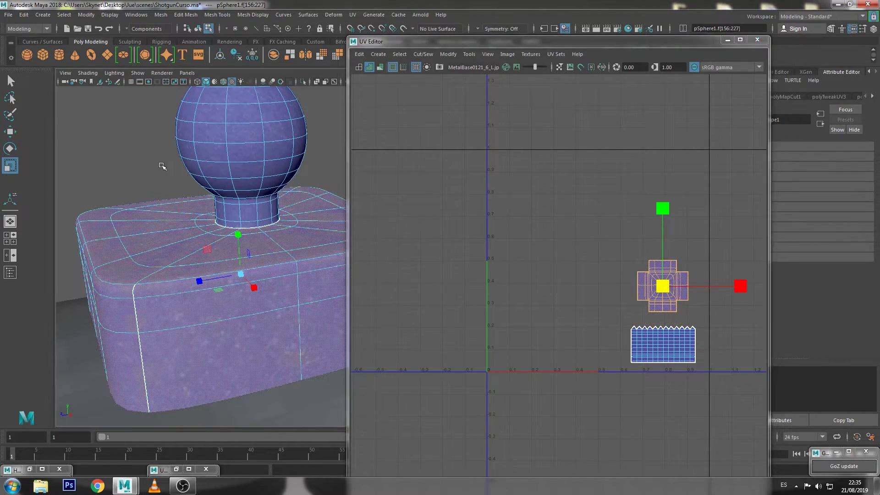
# - Enlarge the separated upper UV shell slightly, then return to object selection mode
pyautogui.keyDown('alt'); pyautogui.moveTo(244, 259); pyautogui.dragTo(259, 292, button='middle'); pyautogui.keyUp('alt')
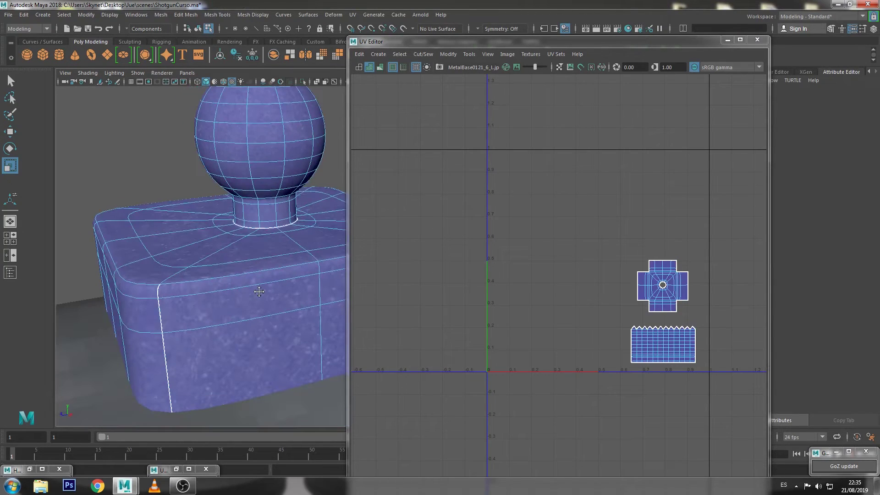
pyautogui.click(652, 274)
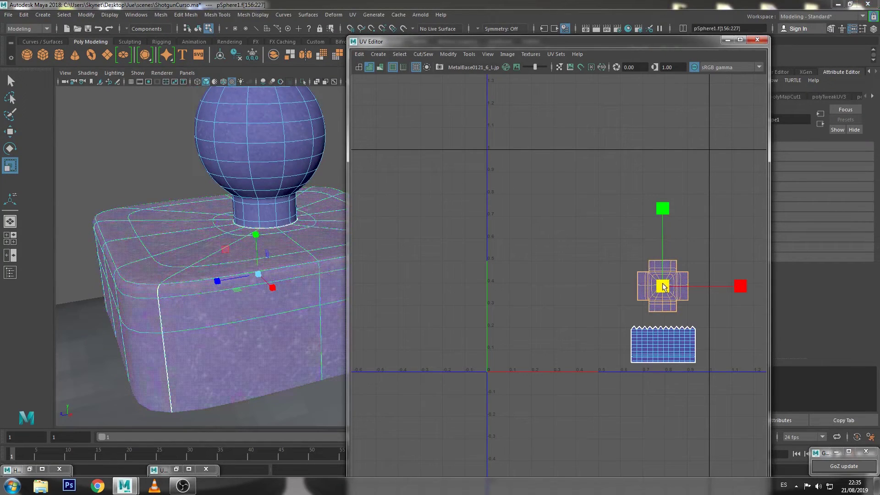
pyautogui.moveTo(658, 287); pyautogui.dragTo(688, 284)
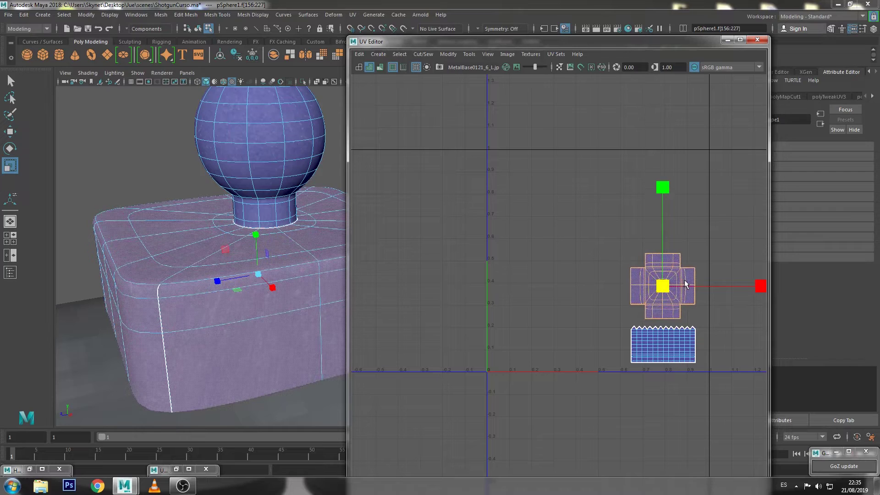
pyautogui.click(397, 222)
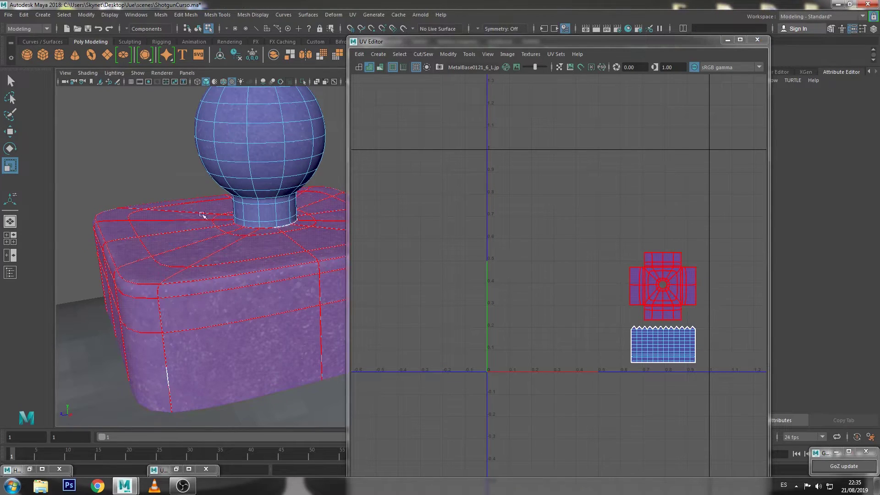
pyautogui.moveTo(212, 214); pyautogui.dragTo(264, 158, button='right')
pyautogui.moveTo(226, 191)
pyautogui.keyDown('alt'); pyautogui.mouseDown()
pyautogui.moveTo(247, 201)
pyautogui.moveTo(250, 193)
pyautogui.mouseUp(); pyautogui.keyUp('alt')
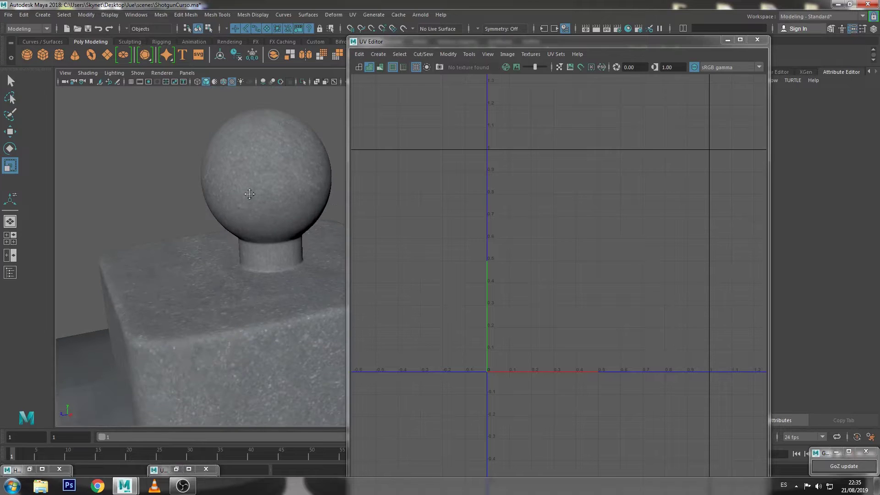
# - Close the UV editor and select the barrel clamp on the shotgun barrels
pyautogui.click(728, 40)
pyautogui.press('q')
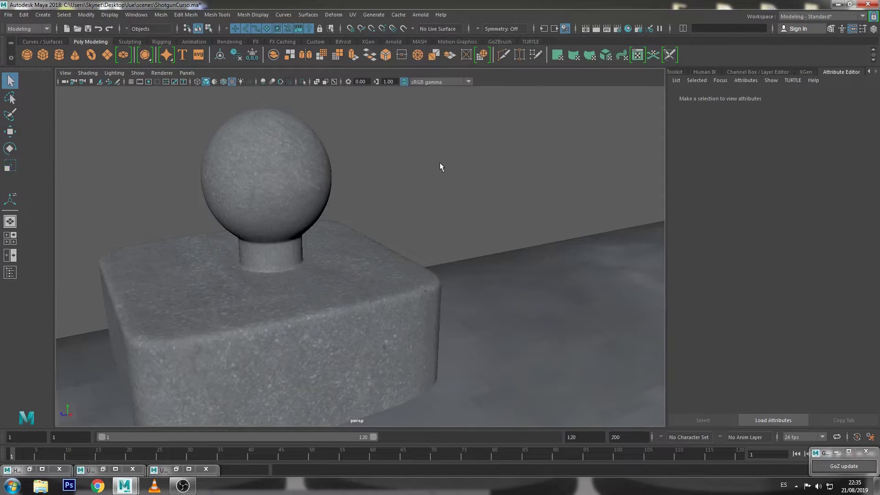
pyautogui.scroll(-5, 448, 189)
pyautogui.keyDown('alt'); pyautogui.moveTo(448, 192); pyautogui.dragTo(423, 201, button='middle'); pyautogui.keyUp('alt')
pyautogui.scroll(-3, 417, 186)
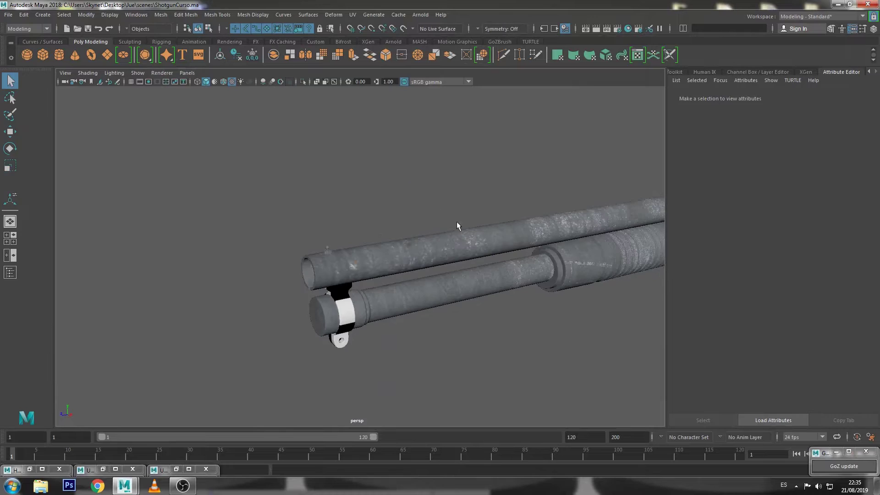
pyautogui.moveTo(457, 226)
pyautogui.keyDown('alt'); pyautogui.mouseDown()
pyautogui.moveTo(392, 206)
pyautogui.moveTo(430, 199)
pyautogui.mouseUp(); pyautogui.keyUp('alt')
pyautogui.scroll(2, 362, 249)
pyautogui.scroll(2, 362, 248)
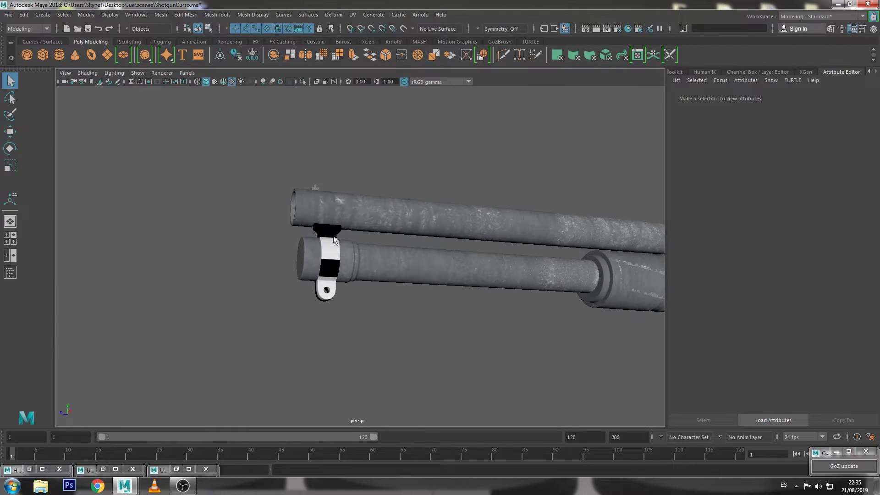
pyautogui.click(326, 232)
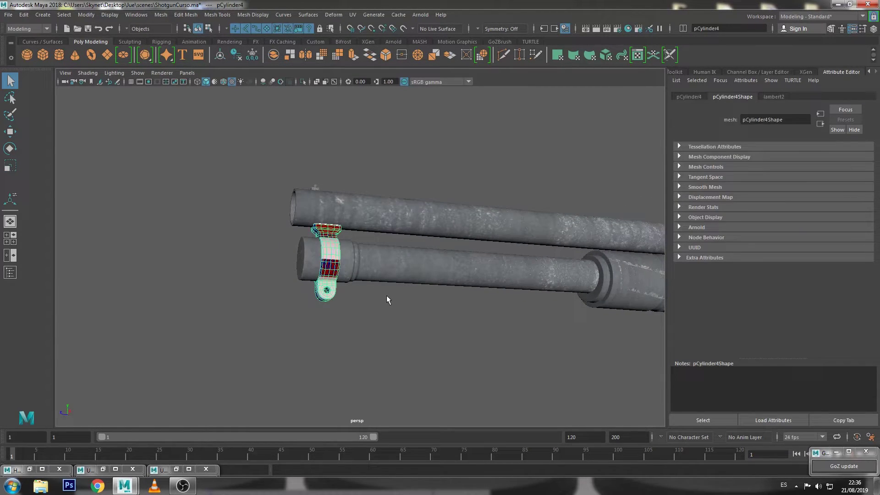
pyautogui.click(390, 317)
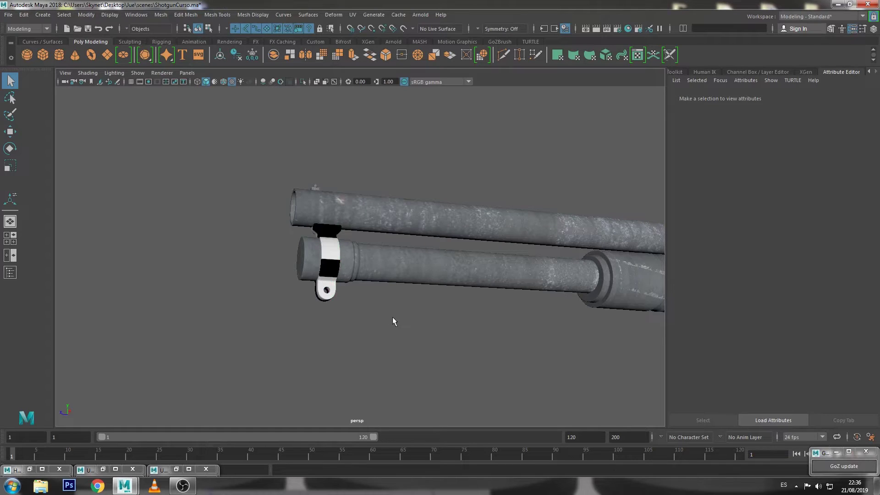
pyautogui.click(341, 265)
# - Apply an automatic UV projection to the barrel clamp
pyautogui.keyDown('alt'); pyautogui.moveTo(371, 331); pyautogui.dragTo(403, 343); pyautogui.keyUp('alt')
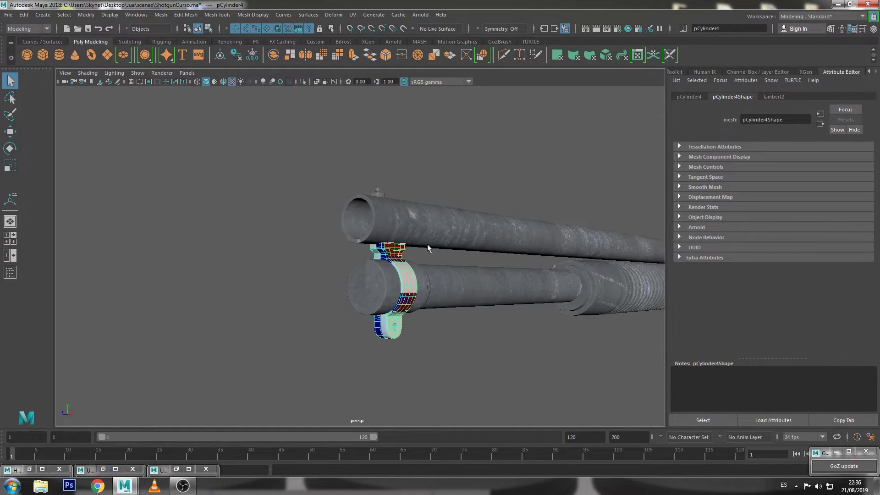
pyautogui.keyDown('alt'); pyautogui.moveTo(368, 222); pyautogui.dragTo(452, 233); pyautogui.keyUp('alt')
pyautogui.scroll(5, 413, 229)
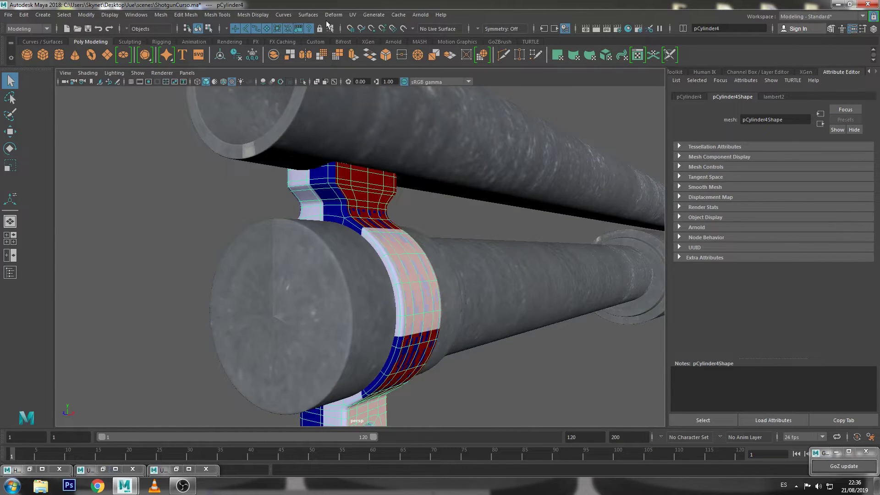
pyautogui.click(355, 15)
pyautogui.click(380, 69)
# - Delete the construction history of all the shotgun meshes
pyautogui.click(190, 248)
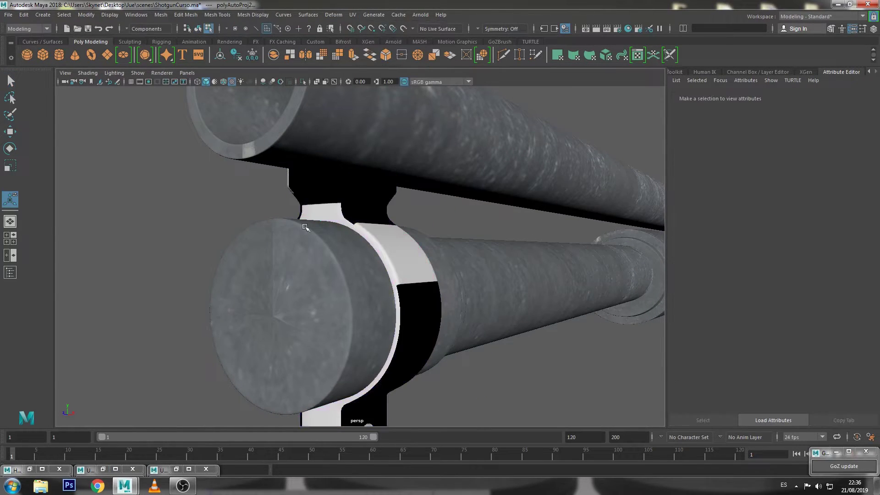
pyautogui.moveTo(335, 213); pyautogui.dragTo(415, 153, button='right')
pyautogui.scroll(-3, 440, 229)
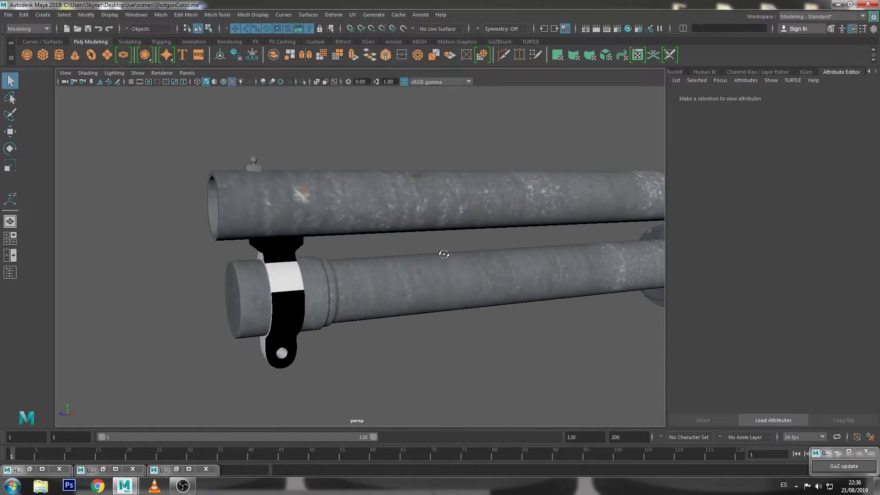
pyautogui.scroll(-3, 431, 254)
pyautogui.scroll(-5, 419, 252)
pyautogui.moveTo(571, 198); pyautogui.dragTo(516, 233)
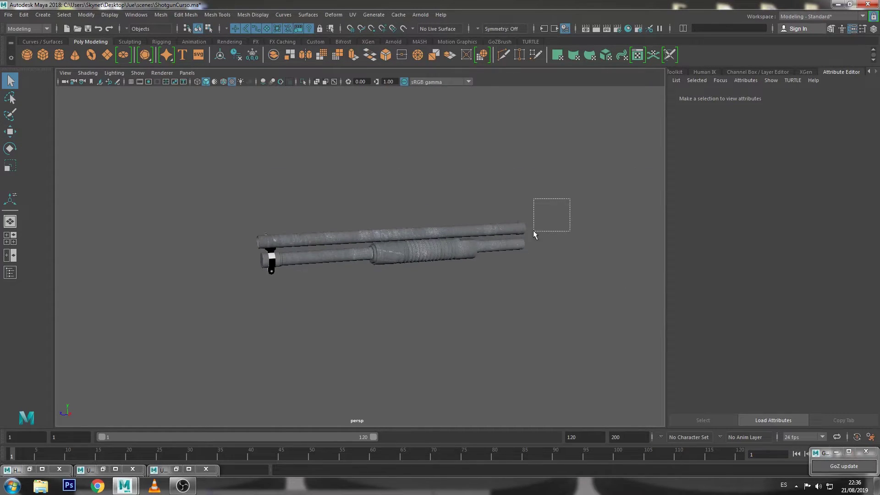
pyautogui.click(24, 15)
pyautogui.moveTo(50, 122)
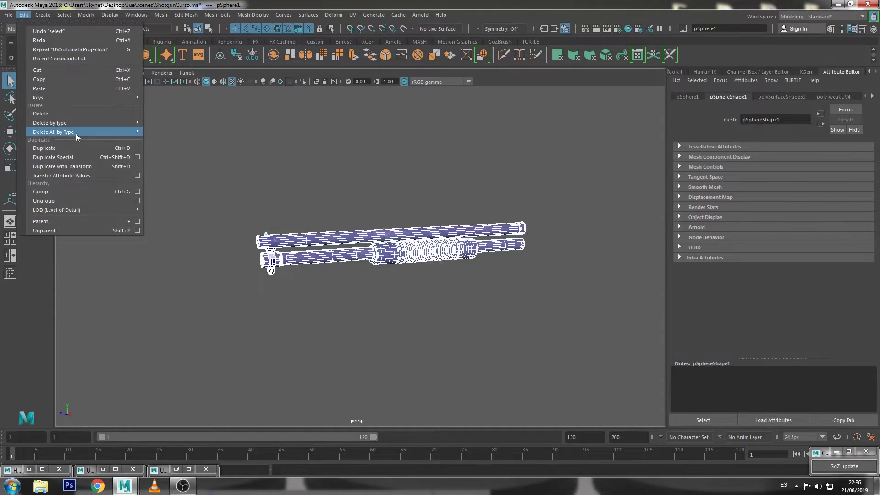
pyautogui.click(221, 137)
pyautogui.click(261, 206)
# - Insert an edge loop around the inside of the clamp's hole using the edge ring utilities
pyautogui.scroll(3, 275, 220)
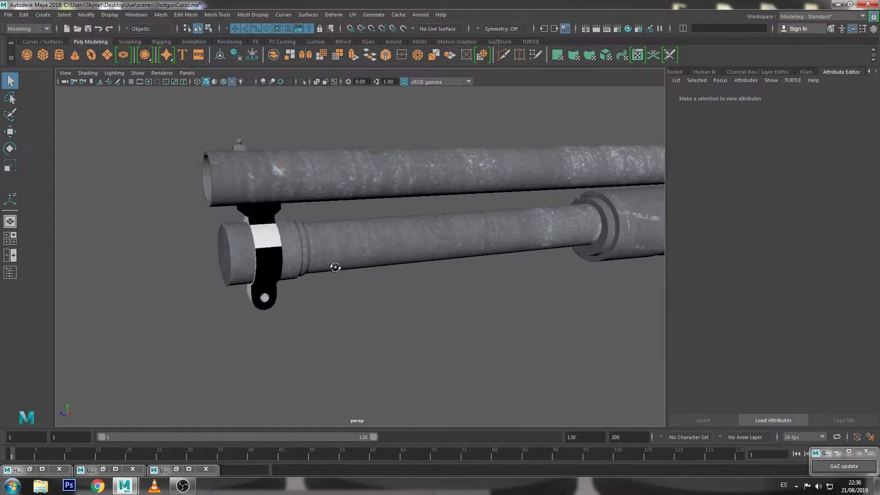
pyautogui.scroll(3, 297, 239)
pyautogui.scroll(4, 335, 271)
pyautogui.moveTo(335, 271)
pyautogui.keyDown('alt'); pyautogui.mouseDown()
pyautogui.moveTo(230, 295)
pyautogui.moveTo(304, 281)
pyautogui.mouseUp(); pyautogui.keyUp('alt')
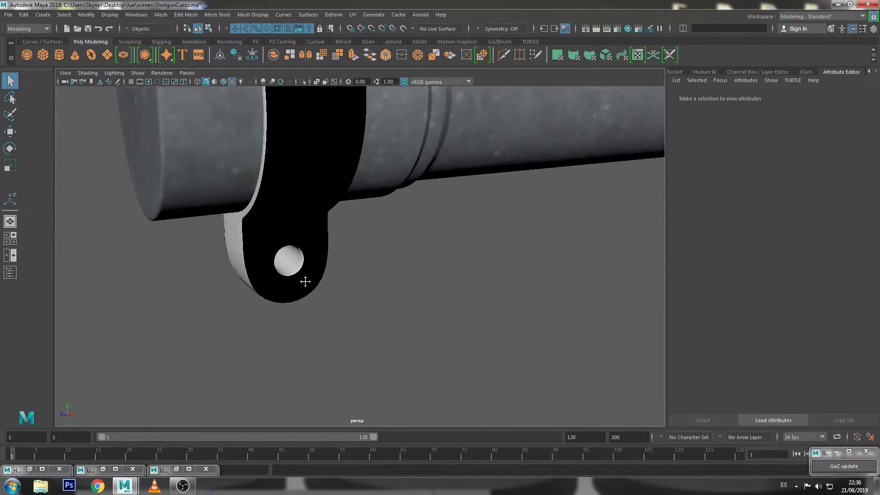
pyautogui.scroll(3, 307, 285)
pyautogui.scroll(2, 275, 275)
pyautogui.click(275, 275)
pyautogui.press('F10')
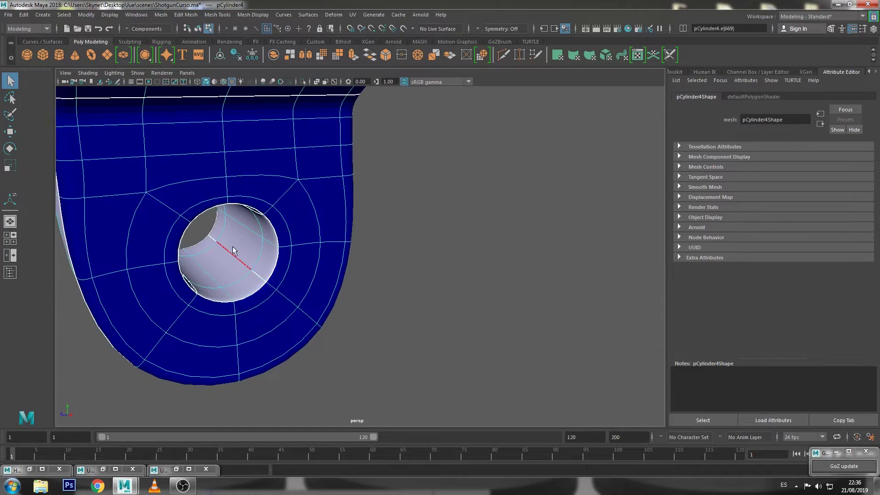
pyautogui.click(235, 251)
pyautogui.keyDown('ctrl'); pyautogui.moveTo(233, 247); pyautogui.dragTo(184, 271, button='right'); pyautogui.keyUp('ctrl')
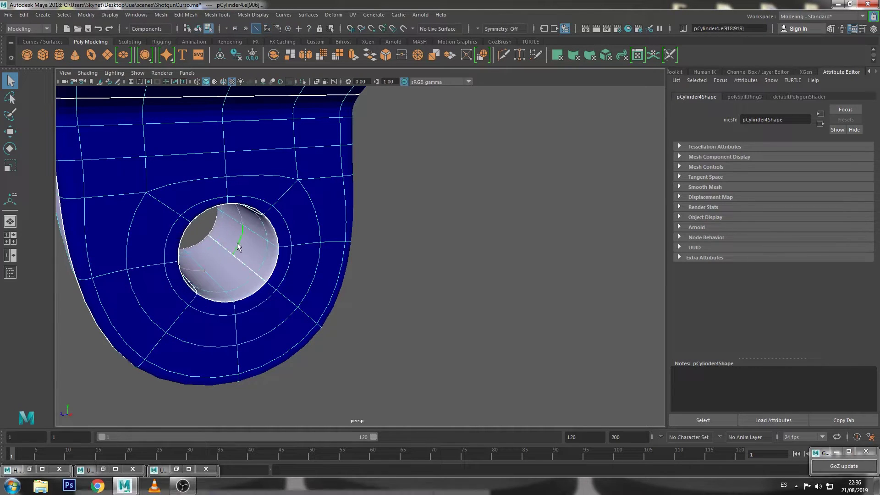
pyautogui.keyDown('shift'); pyautogui.moveTo(240, 245); pyautogui.dragTo(364, 147, button='right'); pyautogui.keyUp('shift')
pyautogui.scroll(-5, 389, 248)
pyautogui.press('F11')
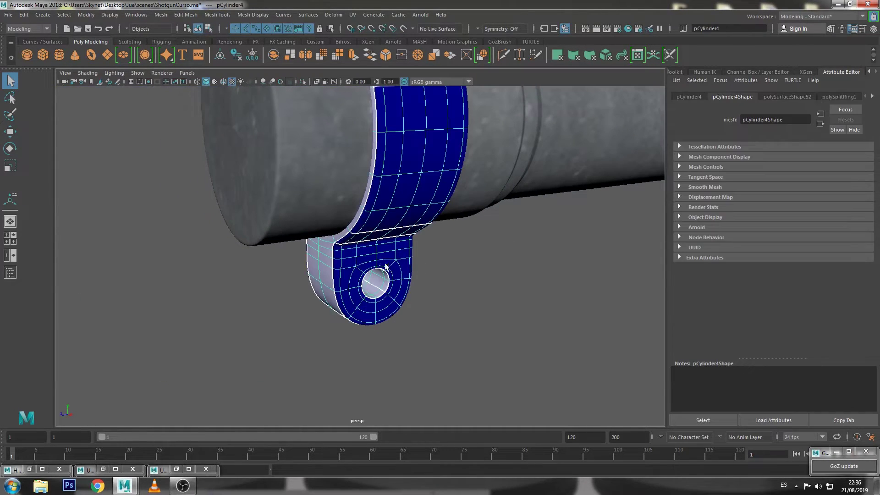
# - Orbit out to review the whole barrel assembly end-on
pyautogui.scroll(-5, 464, 265)
pyautogui.click(562, 289)
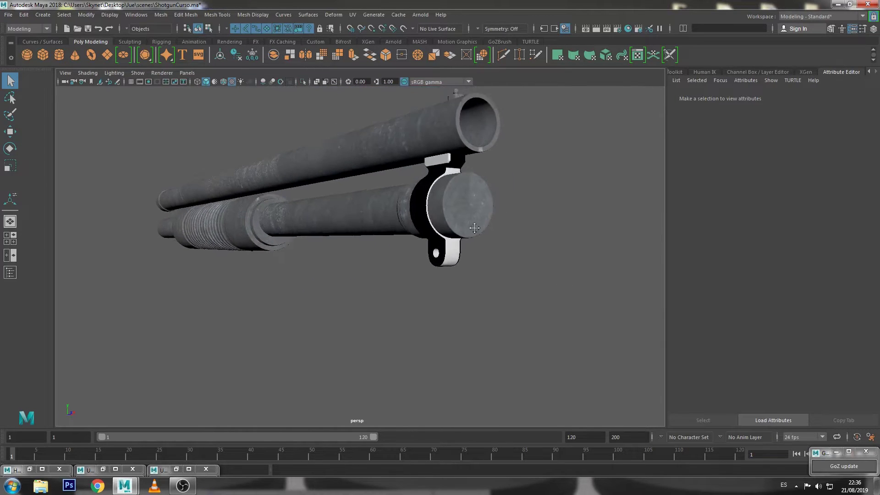
pyautogui.moveTo(562, 289)
pyautogui.keyDown('alt'); pyautogui.mouseDown()
pyautogui.moveTo(457, 252)
pyautogui.moveTo(383, 202)
pyautogui.mouseUp(); pyautogui.keyUp('alt')
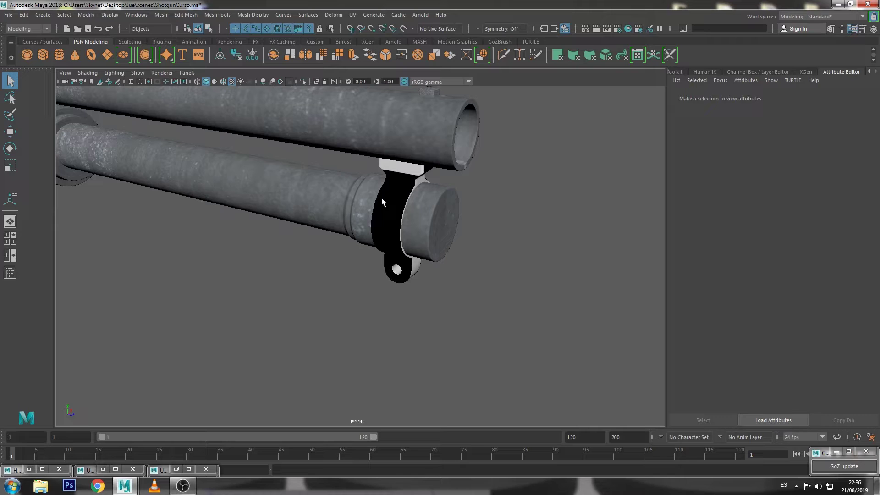
pyautogui.moveTo(466, 269)
pyautogui.keyDown('alt'); pyautogui.mouseDown()
pyautogui.moveTo(409, 270)
pyautogui.moveTo(388, 238)
pyautogui.mouseUp(); pyautogui.keyUp('alt')
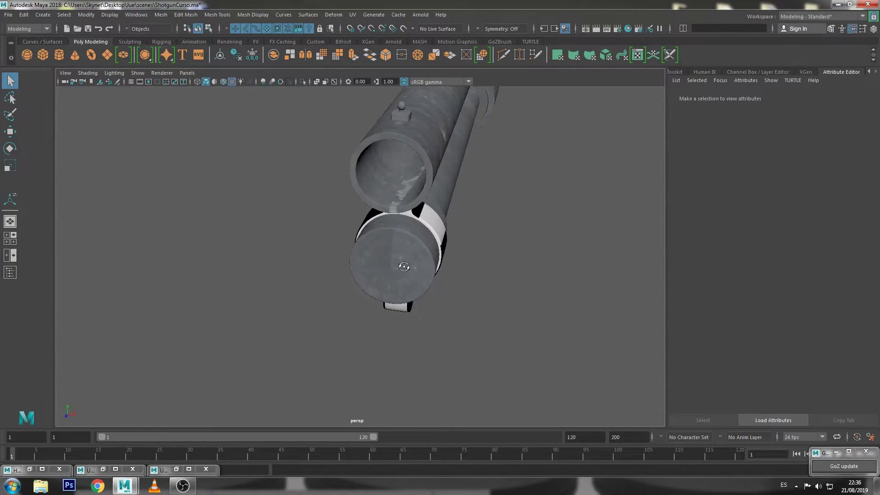
# - Select the barrel clamp and check its UVs in the UV layout editor
pyautogui.click(389, 237)
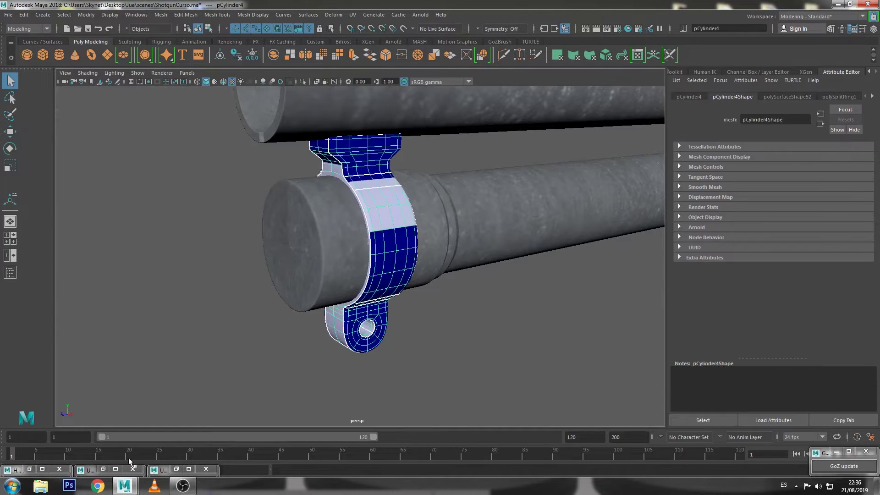
pyautogui.click(188, 468)
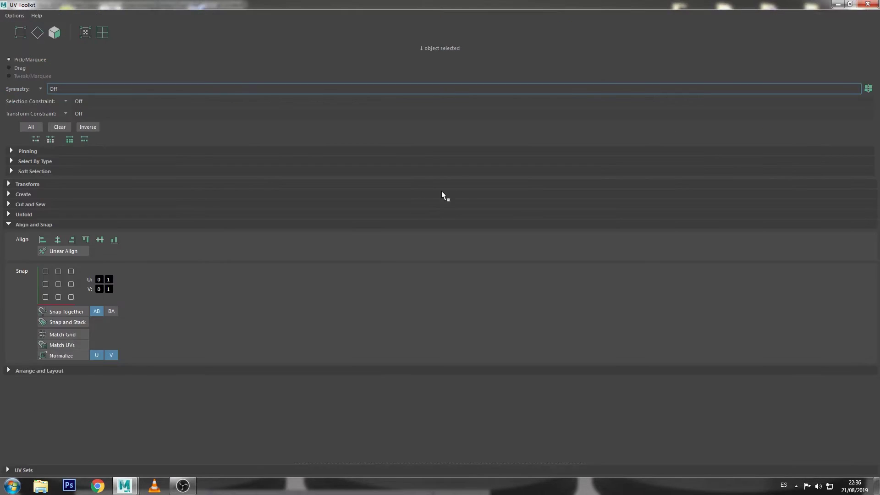
pyautogui.click(837, 4)
pyautogui.click(136, 473)
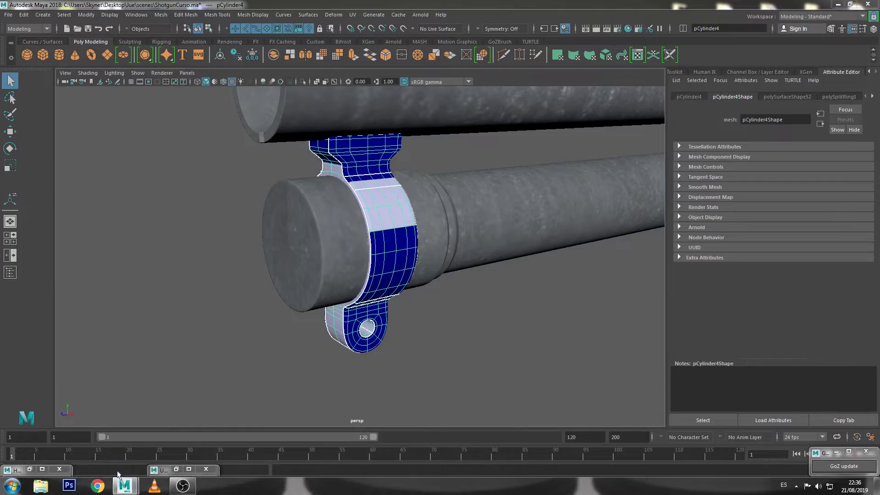
pyautogui.scroll(-2, 359, 214)
pyautogui.scroll(-2, 419, 191)
pyautogui.scroll(1, 438, 213)
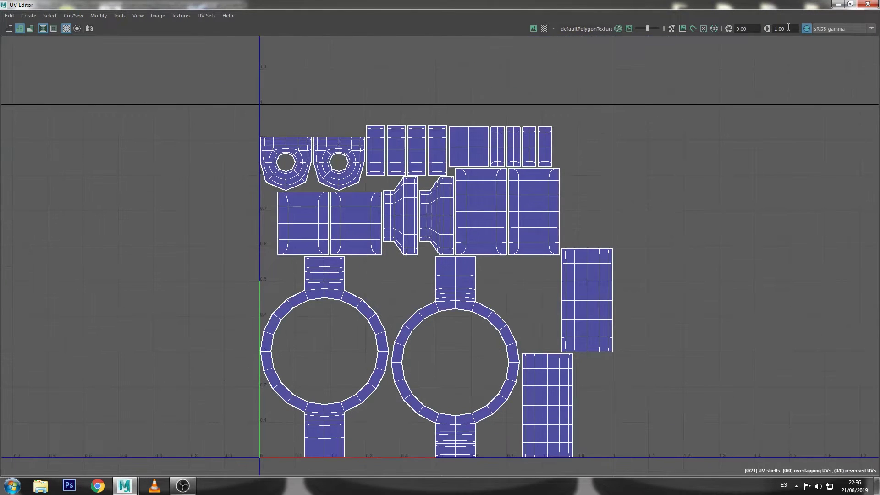
pyautogui.click(837, 4)
# - Switch to face selection and wireframe display to inspect the clamp's faces
pyautogui.keyDown('alt'); pyautogui.moveTo(349, 235); pyautogui.dragTo(416, 235); pyautogui.keyUp('alt')
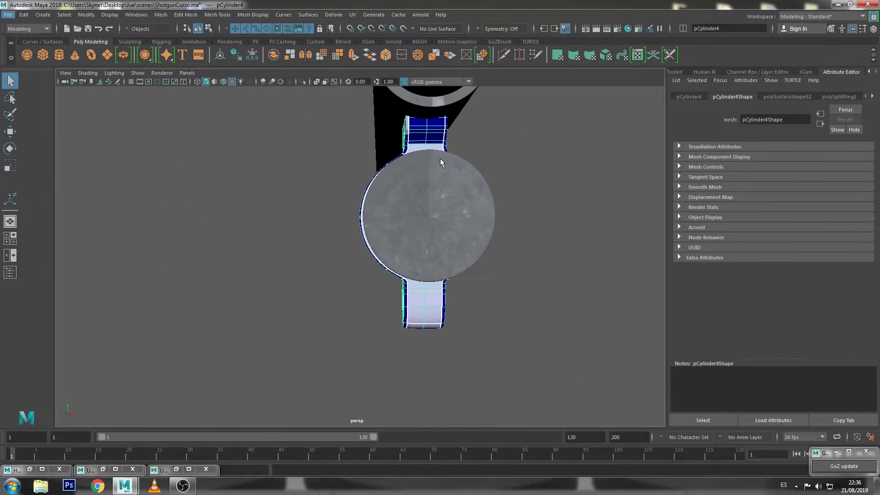
pyautogui.press('F11')
pyautogui.click(439, 133)
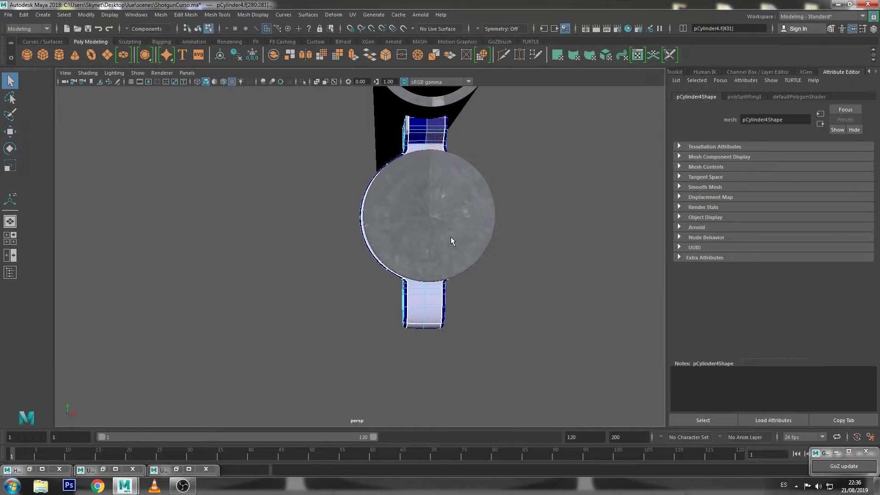
pyautogui.keyDown('alt'); pyautogui.moveTo(451, 242); pyautogui.dragTo(447, 234); pyautogui.keyUp('alt')
pyautogui.press('4')
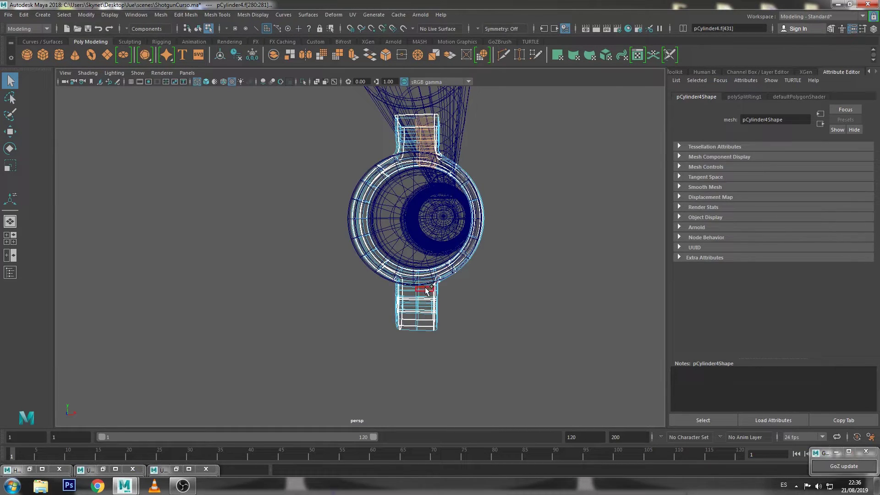
pyautogui.click(441, 256)
pyautogui.keyDown('alt'); pyautogui.moveTo(443, 270); pyautogui.dragTo(413, 275); pyautogui.keyUp('alt')
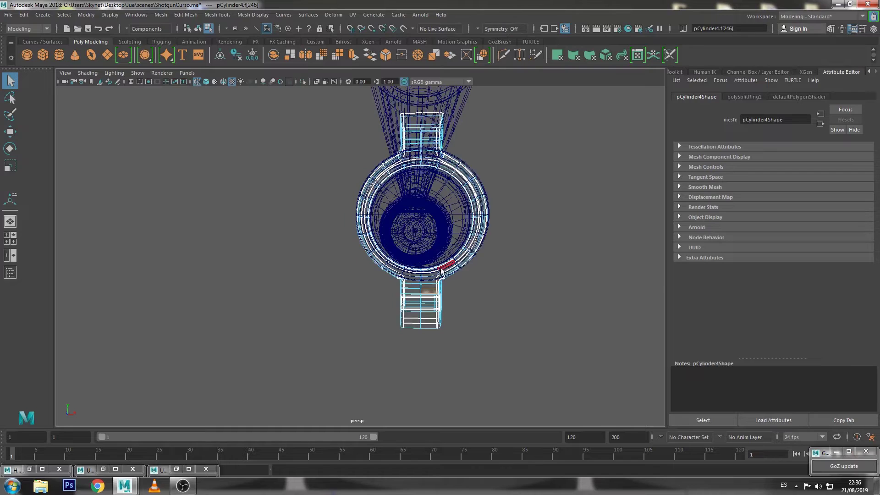
# - From the front view, select and delete the right half of the clamp's faces
pyautogui.press('space')
pyautogui.press('space')
pyautogui.press('f')
pyautogui.scroll(-10, 451, 152)
pyautogui.scroll(-2, 422, 159)
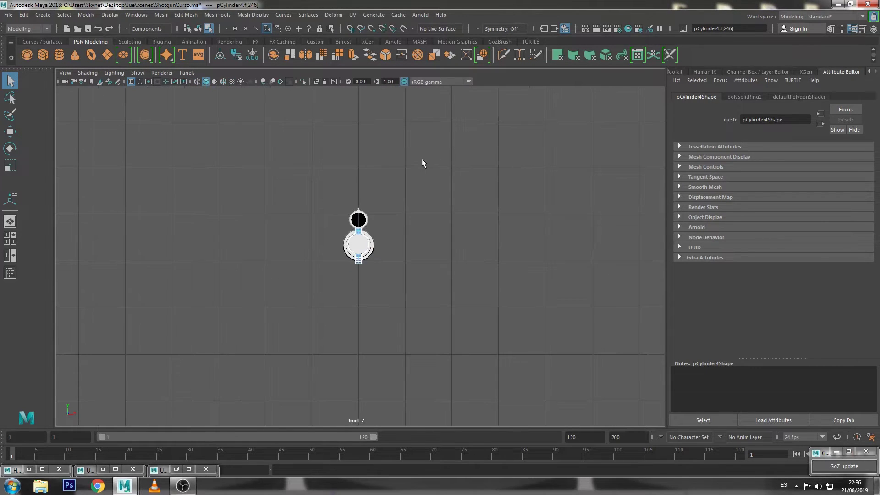
pyautogui.scroll(5, 419, 160)
pyautogui.moveTo(419, 160); pyautogui.dragTo(359, 347)
pyautogui.press('Delete')
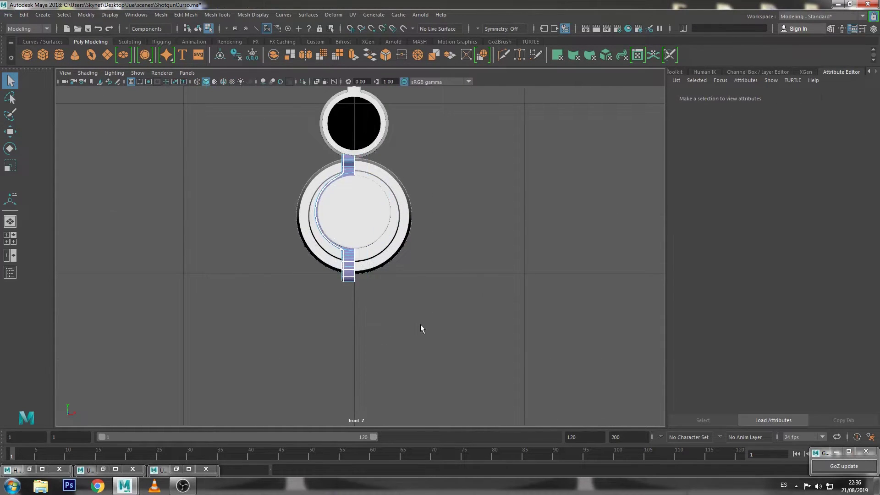
# - Return to a textured, smooth-shaded perspective view of the clamp
pyautogui.moveTo(356, 237); pyautogui.dragTo(394, 206, button='right')
pyautogui.press('space')
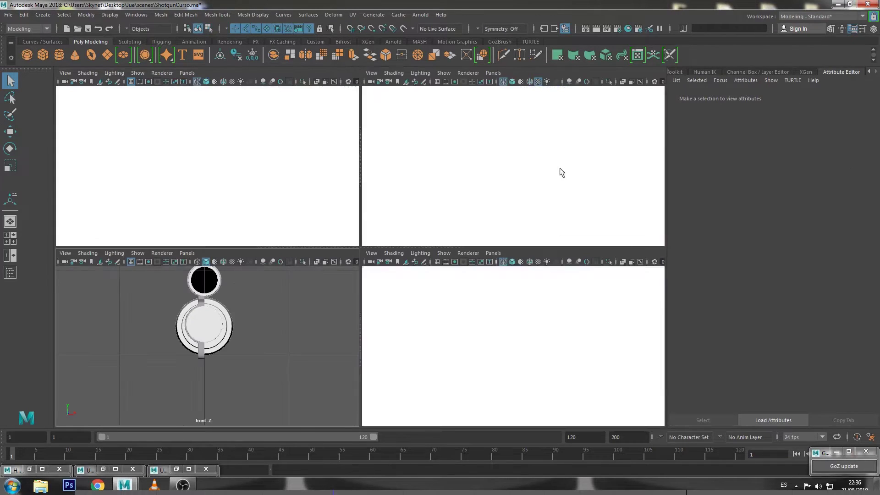
pyautogui.press('space')
pyautogui.keyDown('alt'); pyautogui.moveTo(506, 186); pyautogui.dragTo(539, 199); pyautogui.keyUp('alt')
pyautogui.press('5')
pyautogui.scroll(3, 455, 273)
pyautogui.scroll(1, 473, 301)
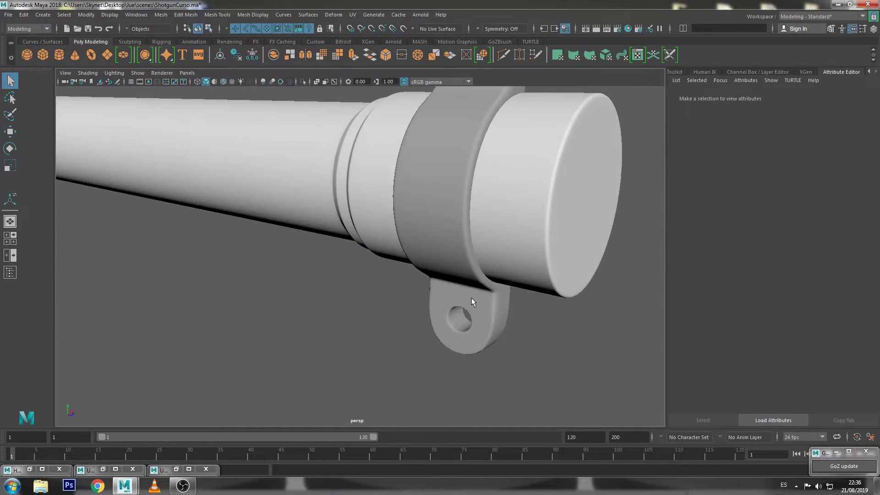
pyautogui.click(472, 300)
pyautogui.press('6')
pyautogui.click(326, 330)
# - Select the top edge of the lug's UV shell in the UV editor and check it on the clamp
pyautogui.click(471, 294)
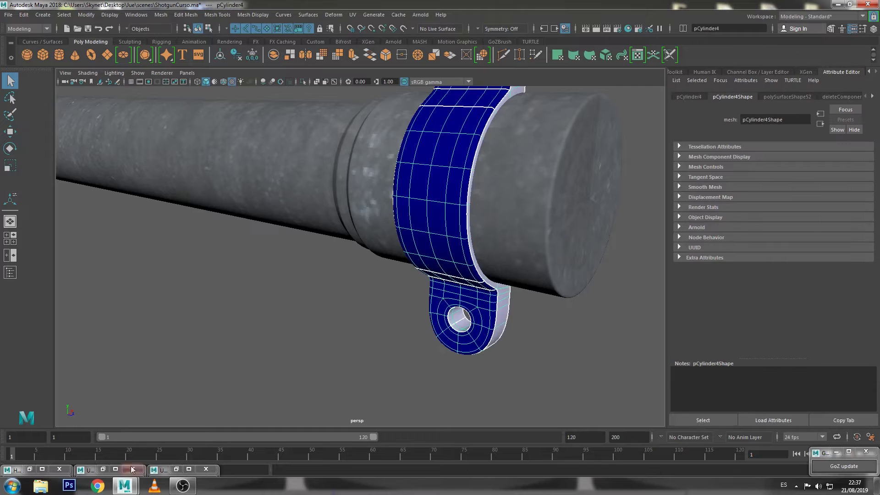
pyautogui.click(182, 466)
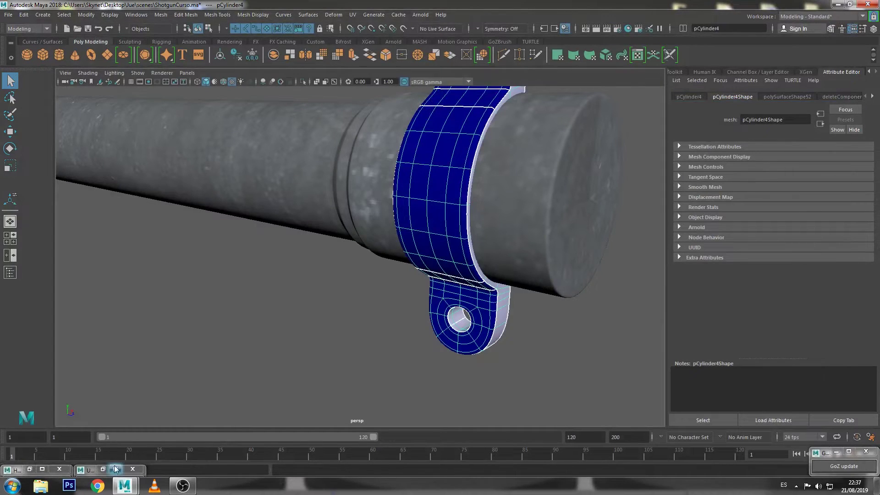
pyautogui.click(116, 469)
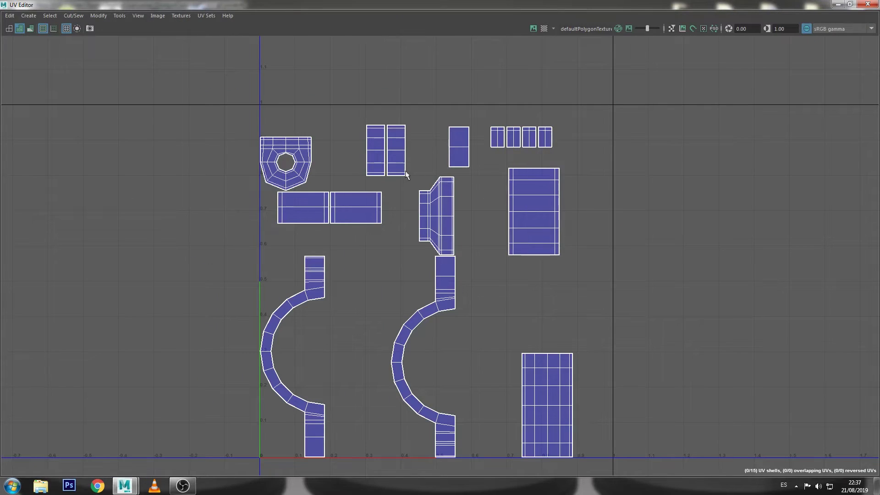
pyautogui.scroll(1, 343, 185)
pyautogui.press('F10')
pyautogui.moveTo(274, 132); pyautogui.dragTo(270, 134)
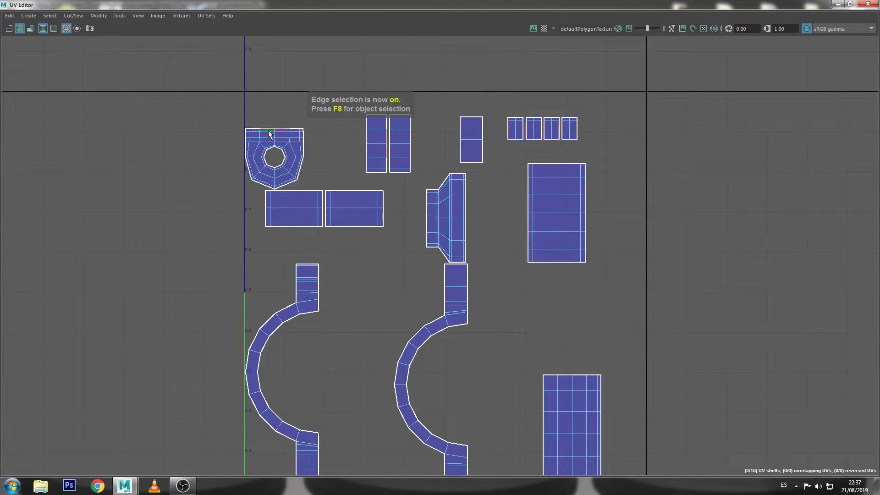
pyautogui.click(837, 4)
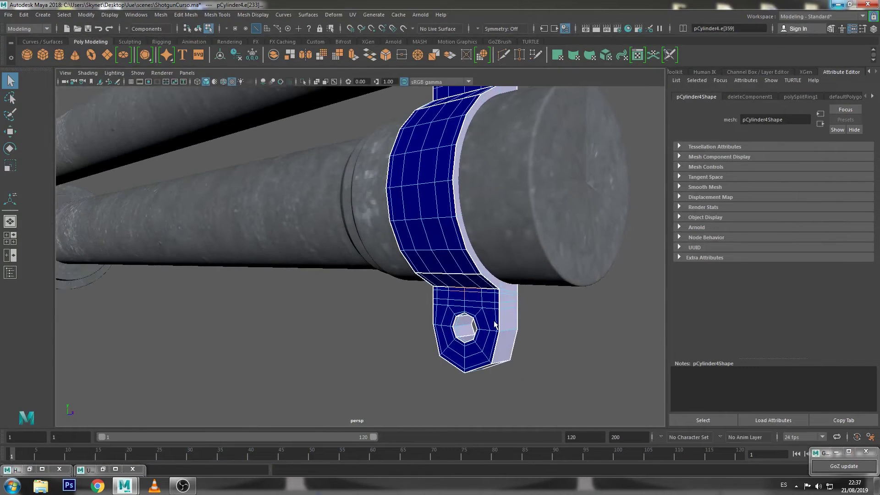
pyautogui.scroll(3, 480, 312)
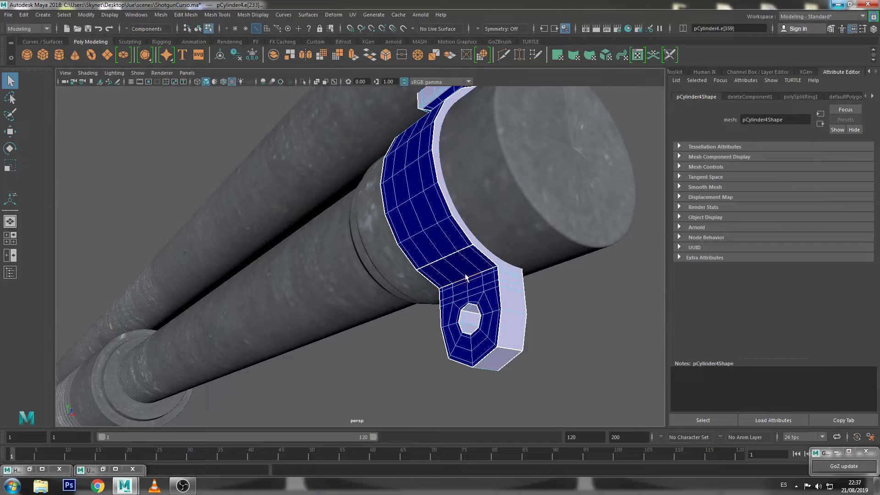
pyautogui.keyDown('alt'); pyautogui.moveTo(414, 169); pyautogui.dragTo(430, 242); pyautogui.keyUp('alt')
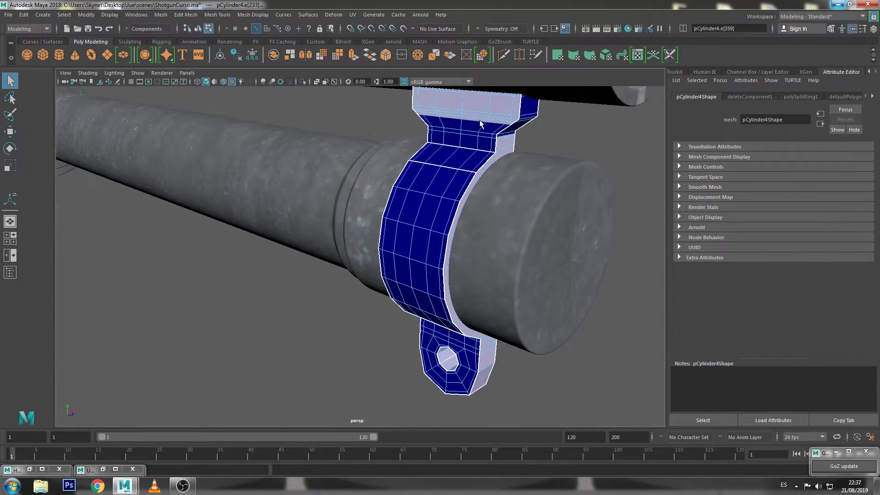
# - Move and sew the matching shell and the small shell onto the lug's strip
pyautogui.click(115, 469)
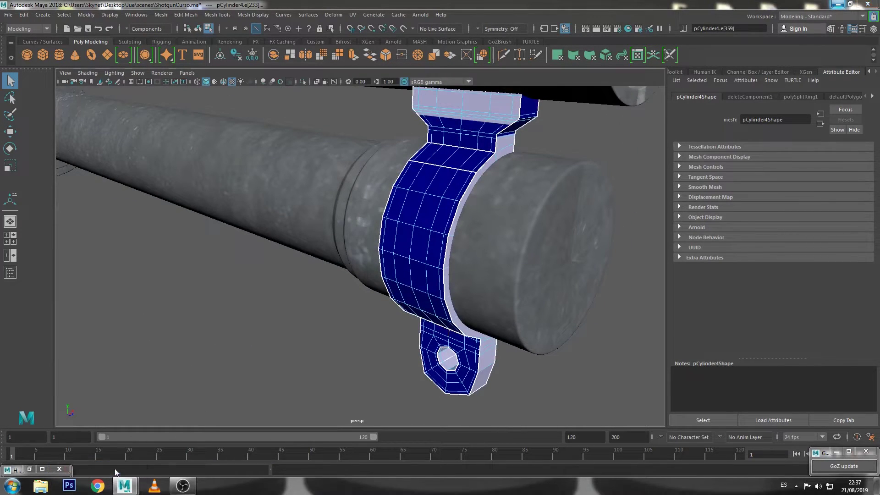
pyautogui.click(73, 15)
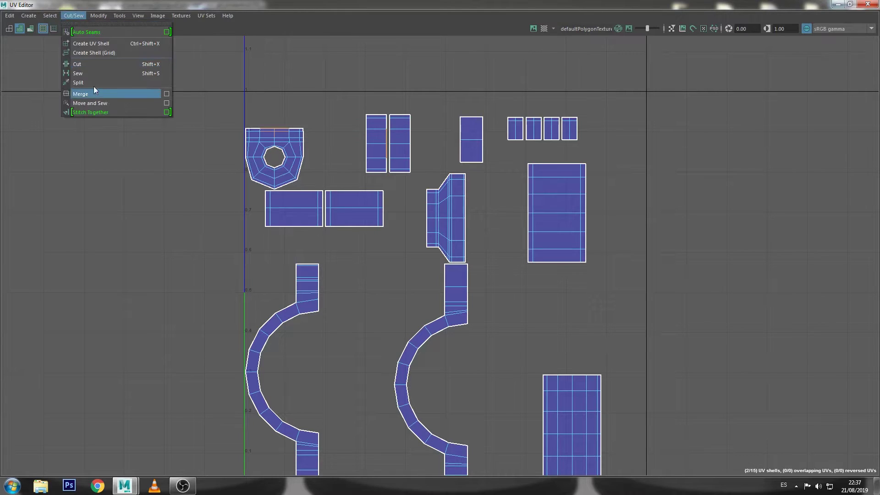
pyautogui.click(93, 94)
pyautogui.keyDown('alt'); pyautogui.moveTo(278, 94); pyautogui.dragTo(362, 174, button='middle'); pyautogui.keyUp('alt')
pyautogui.scroll(2, 367, 197)
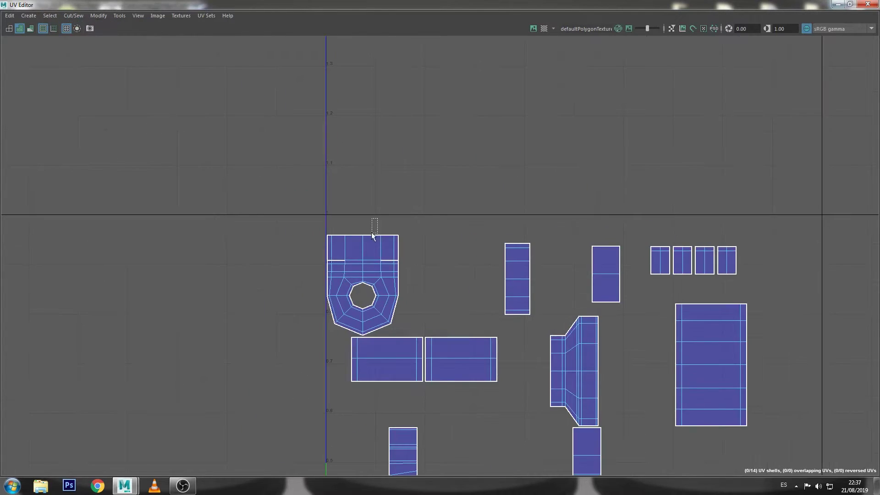
pyautogui.keyDown('ctrl'); pyautogui.click(374, 90); pyautogui.keyUp('ctrl')
# - Sew the flared piece onto the top of the tall bracket shell
pyautogui.scroll(2, 345, 175)
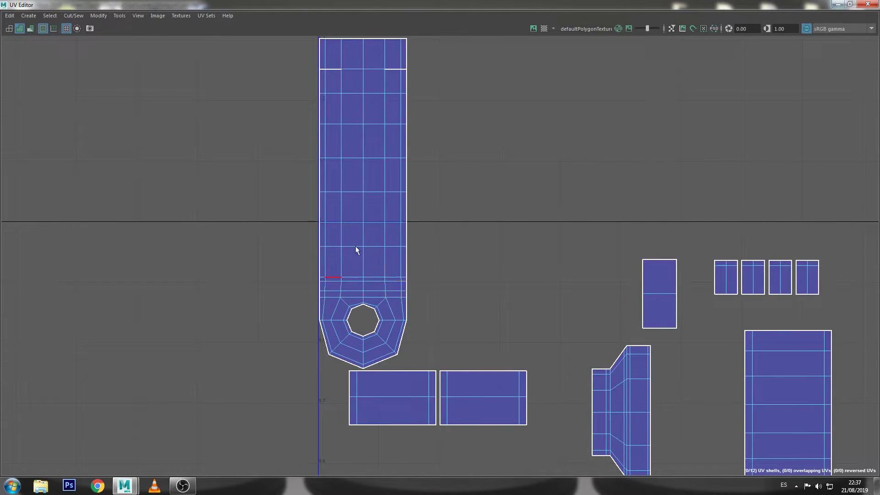
# - Sew the flared piece onto the top of the tall bracket shell
pyautogui.keyDown('alt'); pyautogui.moveTo(374, 140); pyautogui.dragTo(392, 288, button='middle'); pyautogui.keyUp('alt')
# - Select the area around the mounting hole, then undo an unwanted cut at its rim
pyautogui.scroll(1, 391, 287)
pyautogui.keyDown('ctrl'); pyautogui.click(399, 165); pyautogui.keyUp('ctrl')
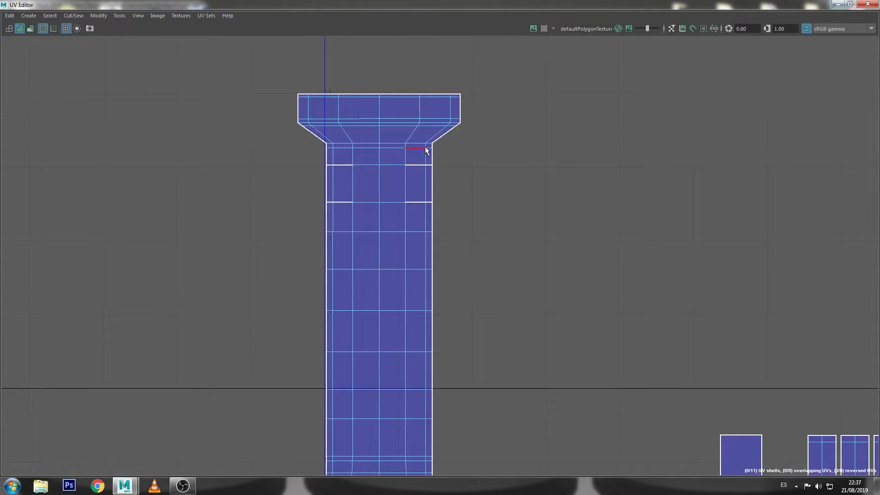
pyautogui.moveTo(421, 195); pyautogui.dragTo(329, 251)
pyautogui.scroll(-1, 404, 229)
pyautogui.keyDown('alt'); pyautogui.moveTo(404, 225); pyautogui.dragTo(400, 131, button='middle'); pyautogui.keyUp('alt')
pyautogui.scroll(1, 357, 245)
pyautogui.scroll(1, 357, 245)
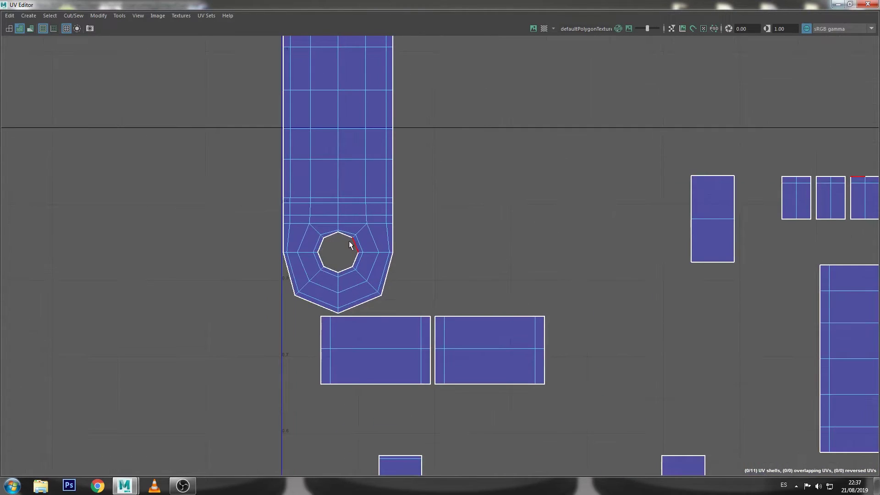
pyautogui.scroll(1, 353, 240)
pyautogui.scroll(2, 353, 240)
pyautogui.click(353, 241)
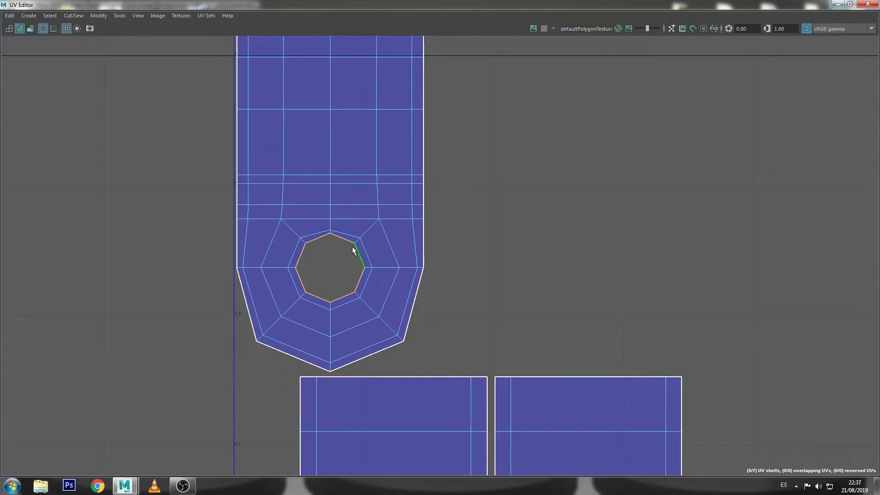
pyautogui.hotkey('ctrl', 'z')
pyautogui.hotkey('shift', 'z')
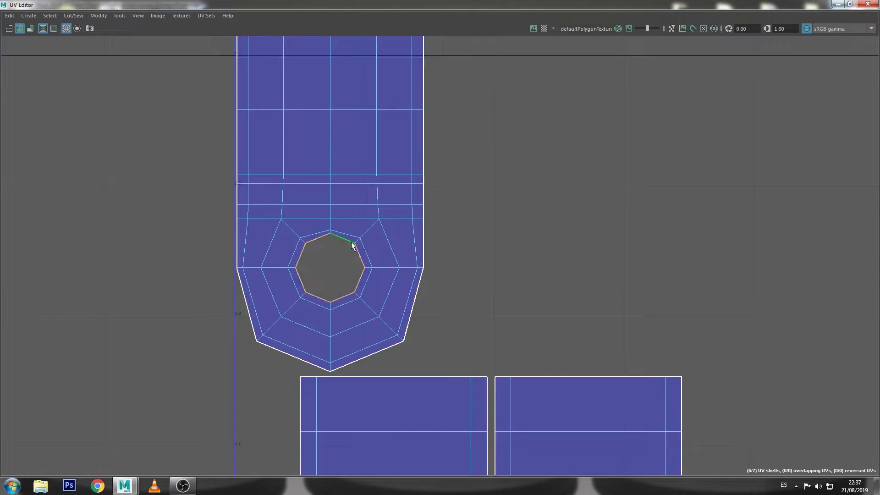
pyautogui.hotkey('ctrl', 'z')
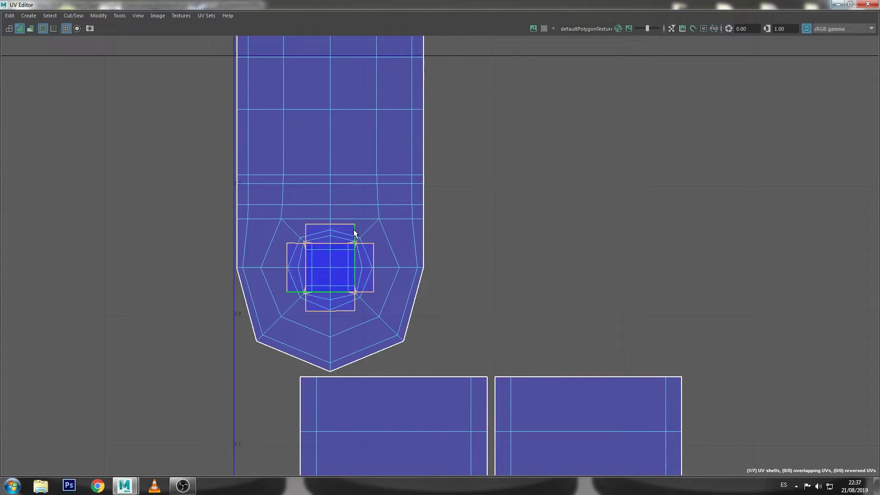
# - Select the star-shaped UVs filling the hole and delete them
pyautogui.moveTo(331, 248); pyautogui.dragTo(418, 219, button='right')
pyautogui.scroll(3, 342, 224)
pyautogui.scroll(1, 349, 226)
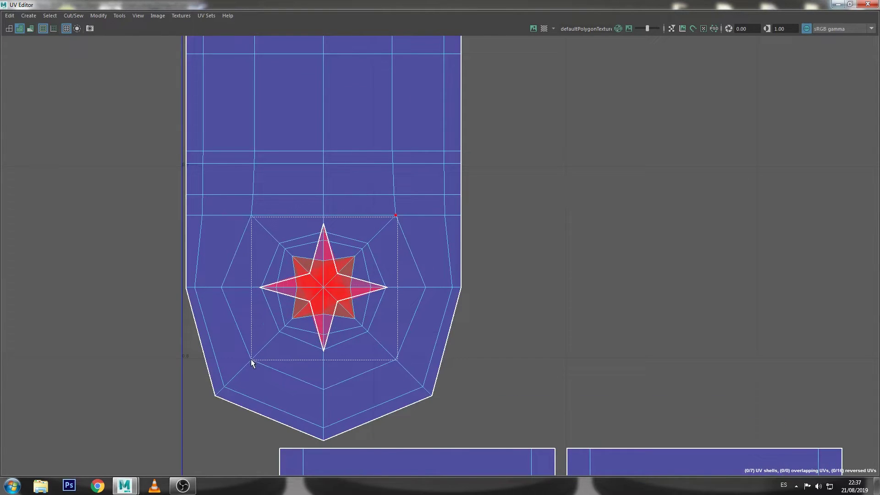
pyautogui.moveTo(395, 218); pyautogui.dragTo(253, 364)
pyautogui.press('Delete')
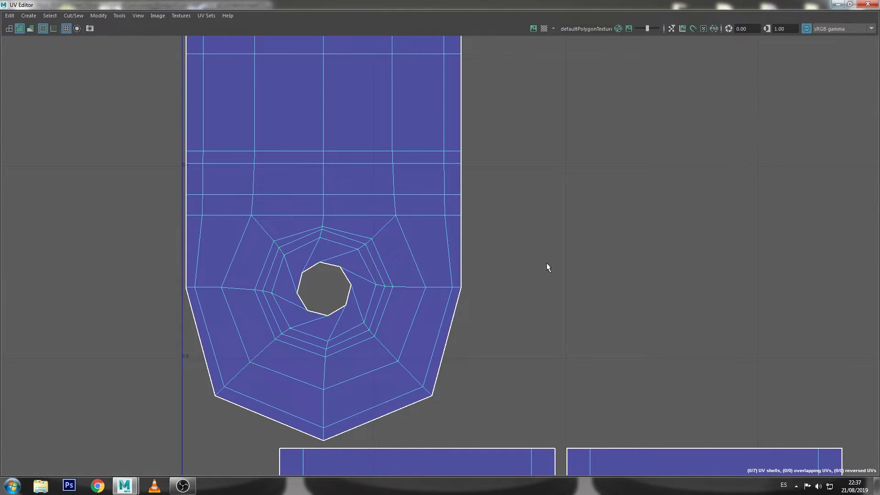
# - Rotate the UVs around the octagonal hole so they line up
pyautogui.moveTo(355, 255); pyautogui.dragTo(291, 329)
pyautogui.press('e')
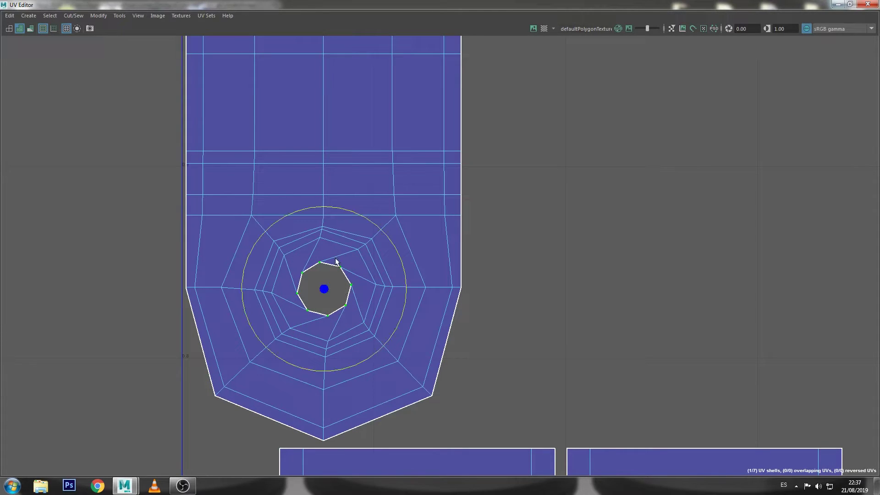
pyautogui.moveTo(344, 210); pyautogui.dragTo(393, 251)
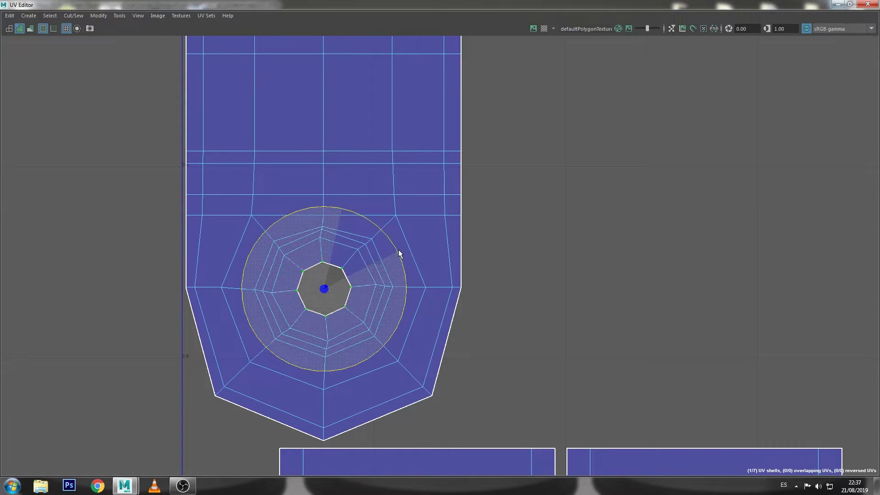
pyautogui.moveTo(399, 254); pyautogui.dragTo(402, 262)
# - Relax the hole's UVs into an even ring with the Smooth tool's Relax brush
pyautogui.click(120, 16)
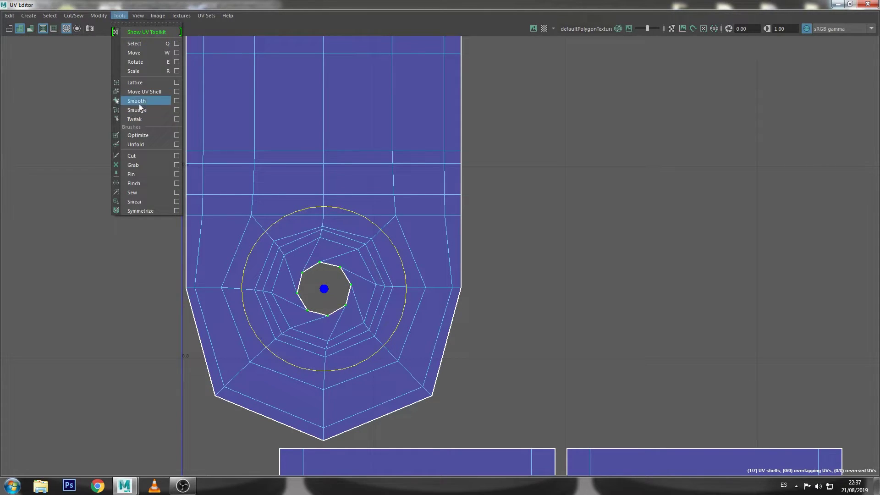
pyautogui.click(139, 103)
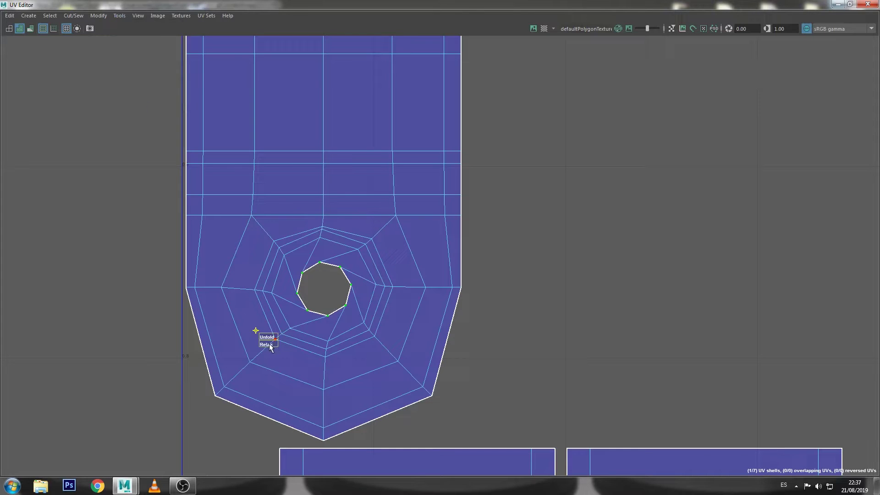
pyautogui.moveTo(269, 343); pyautogui.dragTo(280, 343)
pyautogui.click(532, 292)
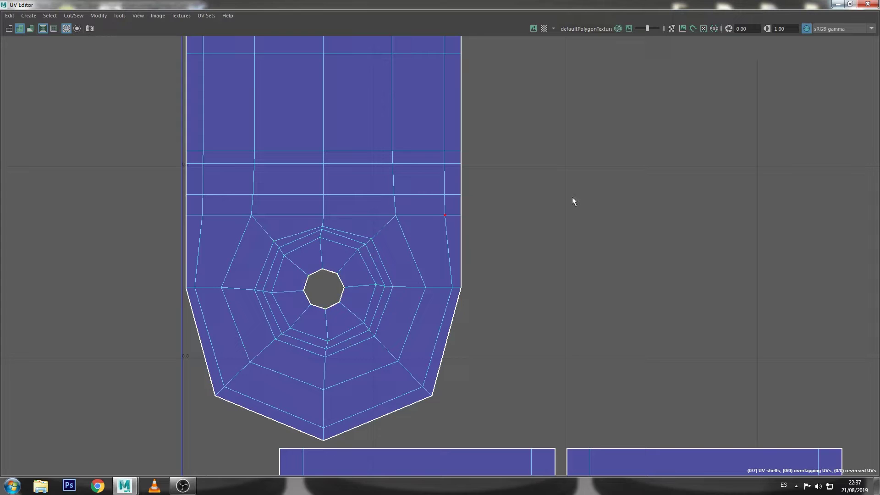
pyautogui.scroll(-5, 506, 220)
pyautogui.scroll(-2, 532, 218)
pyautogui.scroll(-1, 509, 240)
# - Switch to edge selection and frame the column of shells, including the C-shaped ones
pyautogui.scroll(-3, 509, 240)
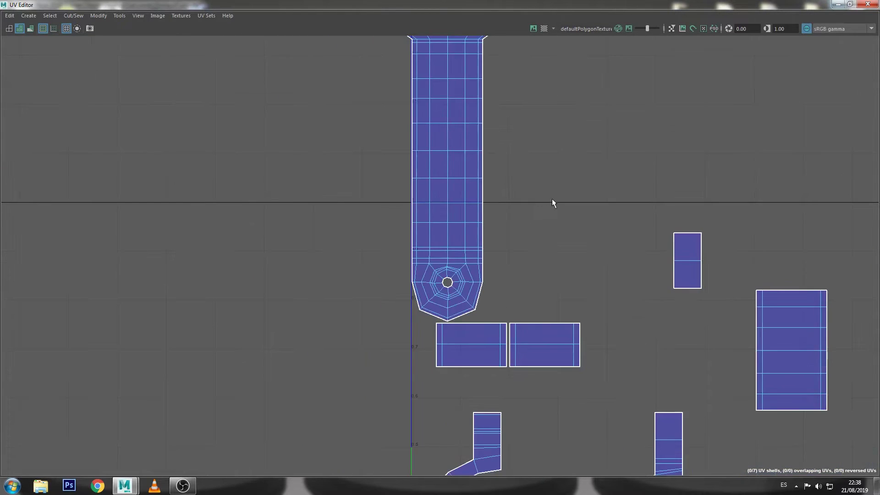
pyautogui.scroll(2, 503, 232)
pyautogui.press('F10')
pyautogui.scroll(-2, 500, 286)
pyautogui.moveTo(500, 289)
pyautogui.keyDown('alt'); pyautogui.mouseDown(button='middle')
pyautogui.moveTo(478, 136)
pyautogui.moveTo(486, 205)
pyautogui.mouseUp(button='middle'); pyautogui.keyUp('alt')
pyautogui.click(416, 144)
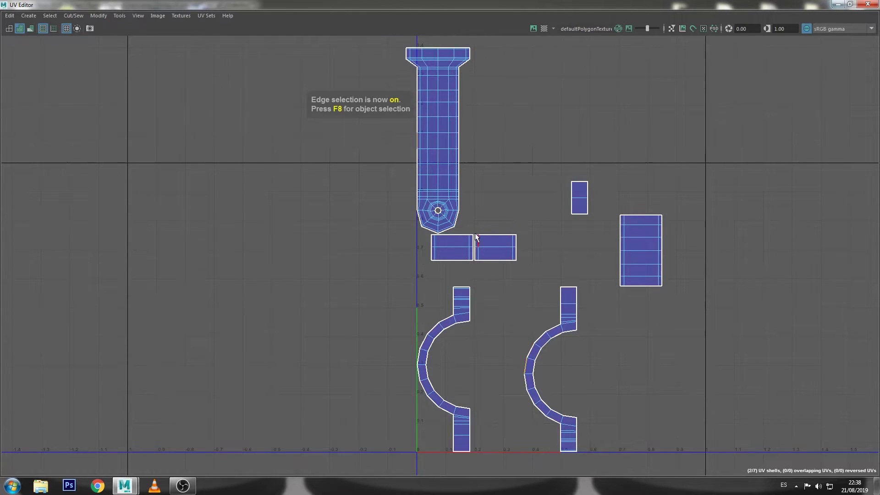
pyautogui.scroll(2, 475, 239)
pyautogui.keyDown('alt'); pyautogui.moveTo(565, 295); pyautogui.dragTo(551, 257, button='middle'); pyautogui.keyUp('alt')
pyautogui.scroll(-1, 442, 88)
pyautogui.keyDown('alt'); pyautogui.moveTo(442, 89); pyautogui.dragTo(447, 228, button='middle'); pyautogui.keyUp('alt')
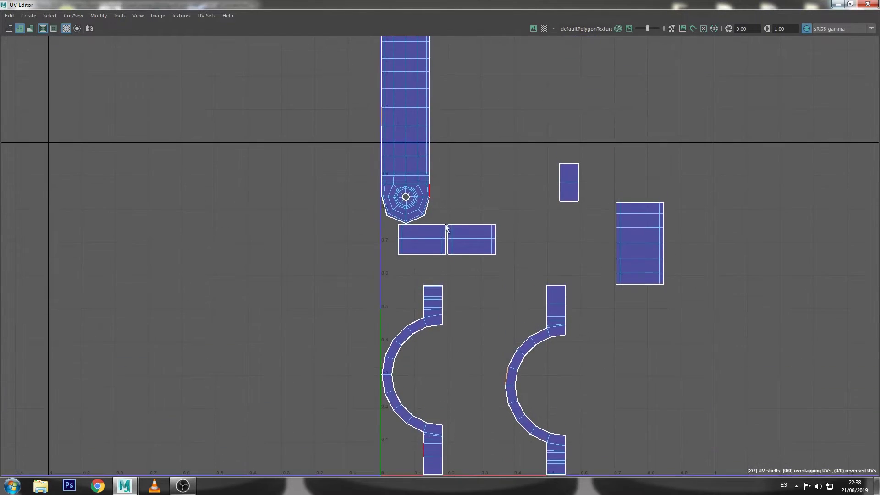
# - Select the left and right C-shaped shells and cut them into separate faces
pyautogui.moveTo(465, 227); pyautogui.dragTo(447, 266, button='right')
pyautogui.click(424, 322)
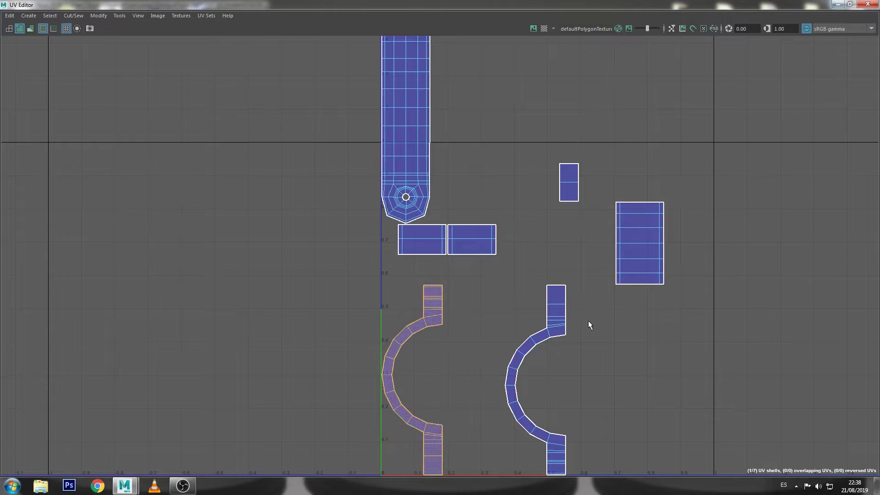
pyautogui.keyDown('shift'); pyautogui.click(562, 319); pyautogui.keyUp('shift')
pyautogui.click(76, 16)
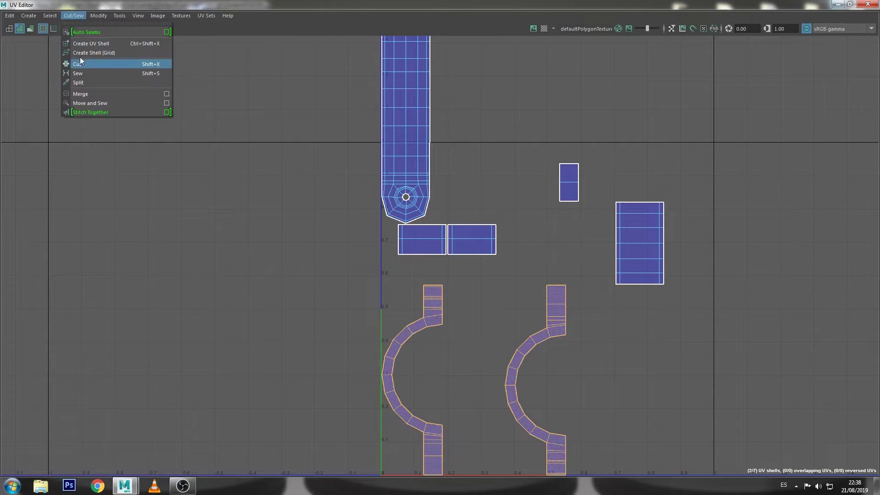
pyautogui.click(84, 66)
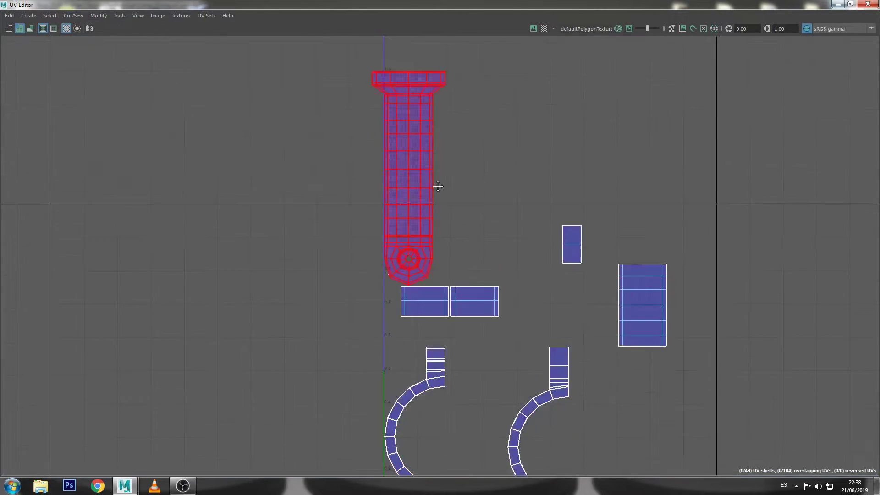
pyautogui.scroll(2, 434, 207)
pyautogui.moveTo(433, 207); pyautogui.dragTo(475, 213, button='right')
# - Sew the tall shell's seam edge and the flaps along its left side
pyautogui.click(442, 227)
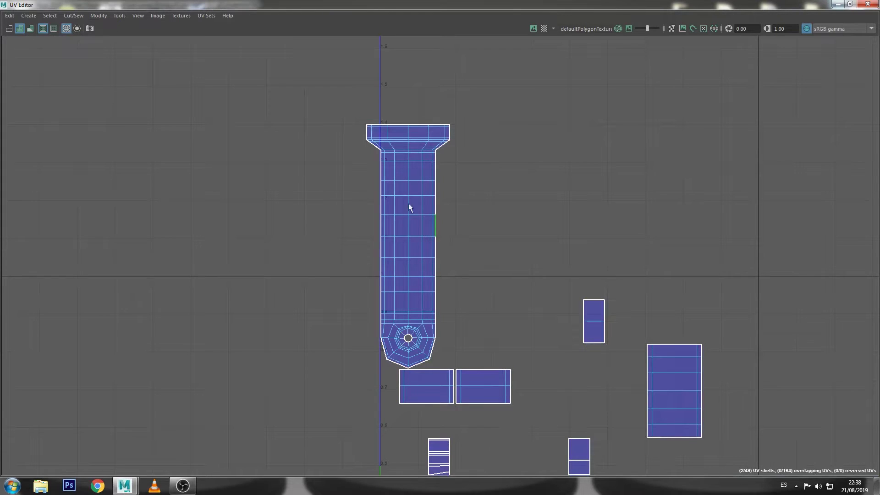
pyautogui.click(75, 17)
pyautogui.click(103, 106)
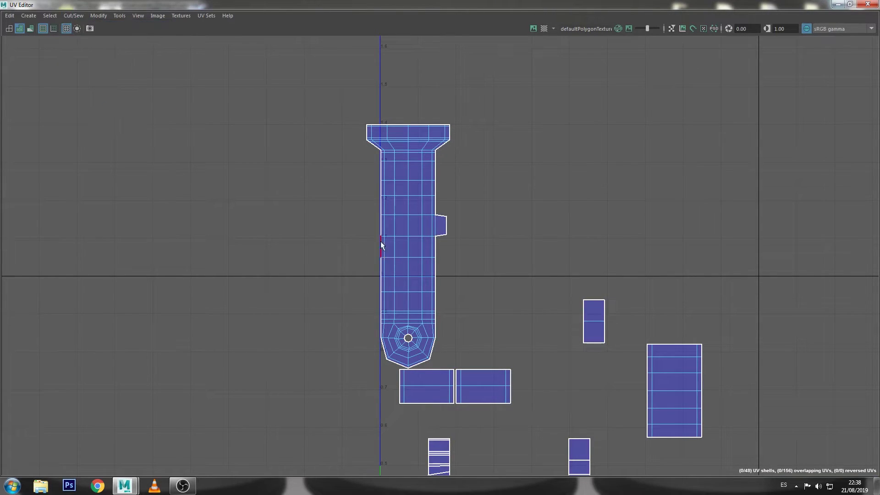
pyautogui.moveTo(383, 159)
pyautogui.mouseDown()
pyautogui.moveTo(373, 322)
pyautogui.moveTo(423, 323)
pyautogui.mouseUp()
# - Sew the right-side flaps and the top-right rectangle onto the shell
pyautogui.scroll(3, 408, 216)
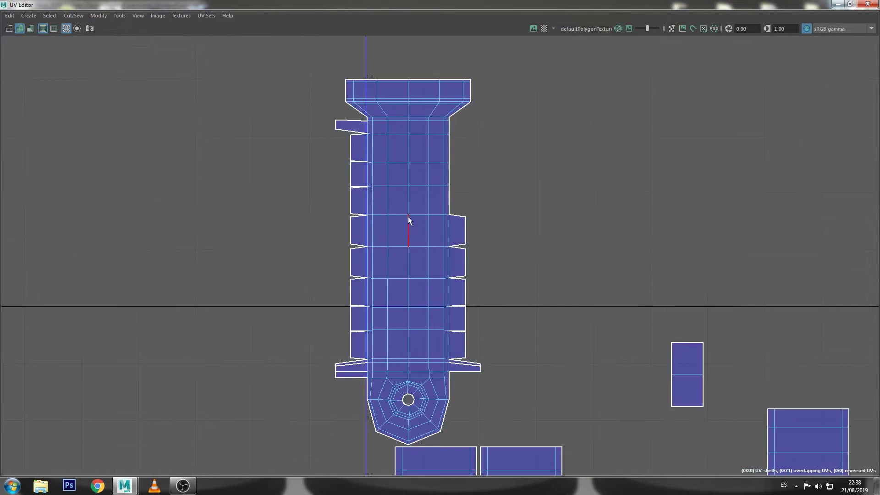
pyautogui.scroll(1, 408, 217)
pyautogui.moveTo(438, 210); pyautogui.dragTo(428, 218)
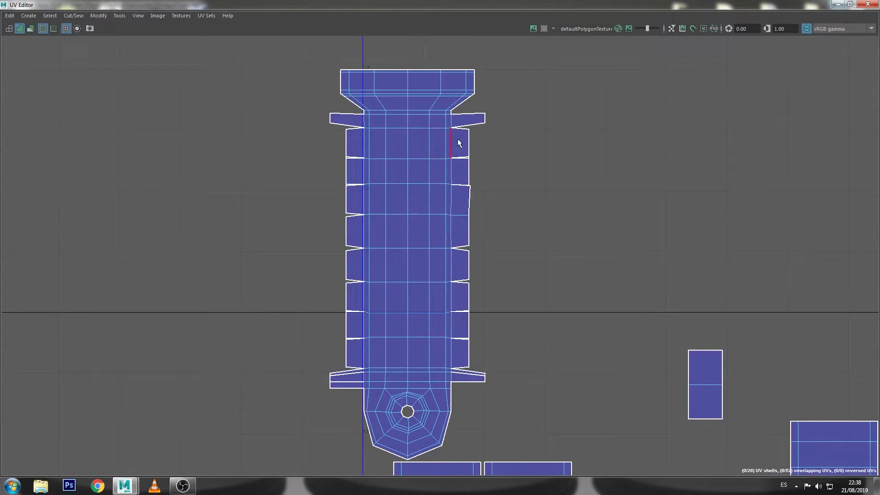
pyautogui.moveTo(460, 128); pyautogui.dragTo(358, 373)
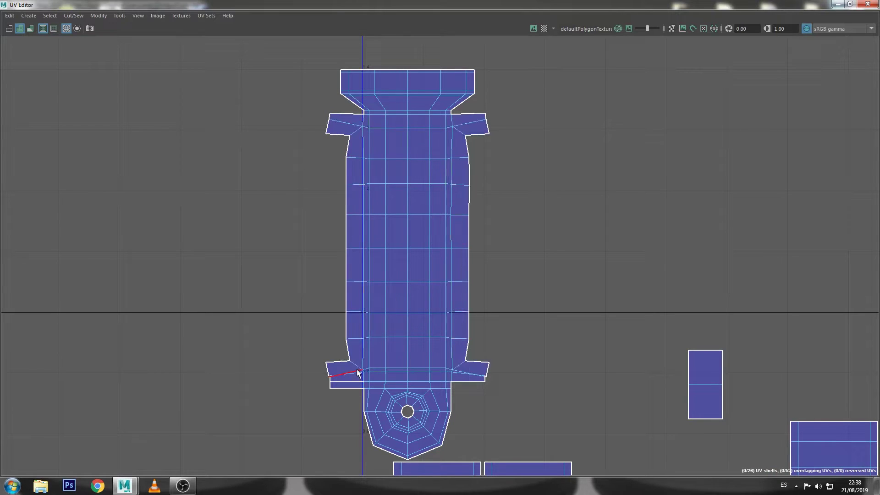
pyautogui.click(469, 82)
# - Sew the top-right strip and triangle along the diagonal shoulder, detaching the hanging strip
pyautogui.scroll(1, 475, 64)
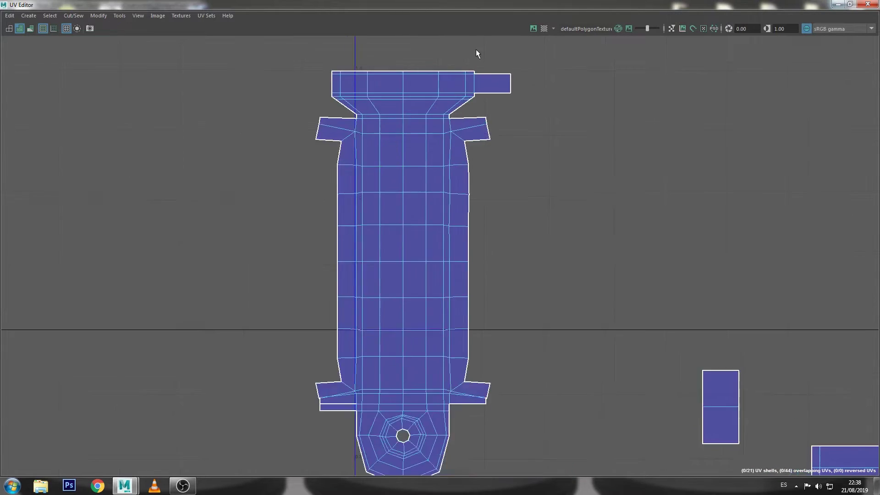
pyautogui.scroll(3, 475, 64)
pyautogui.scroll(1, 475, 64)
pyautogui.click(474, 125)
pyautogui.moveTo(473, 138); pyautogui.dragTo(453, 148)
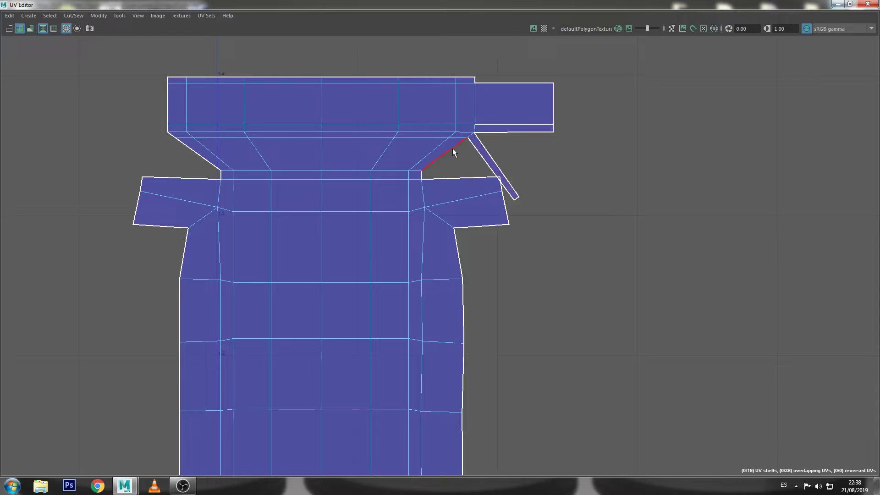
pyautogui.click(473, 137)
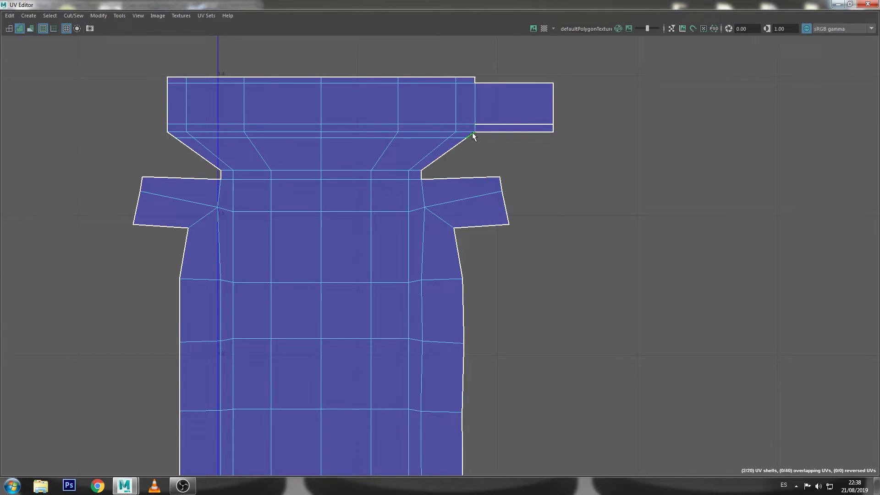
pyautogui.keyDown('ctrl'); pyautogui.moveTo(477, 131); pyautogui.dragTo(414, 186); pyautogui.keyUp('ctrl')
pyautogui.keyDown('ctrl'); pyautogui.moveTo(474, 134); pyautogui.dragTo(424, 177); pyautogui.keyUp('ctrl')
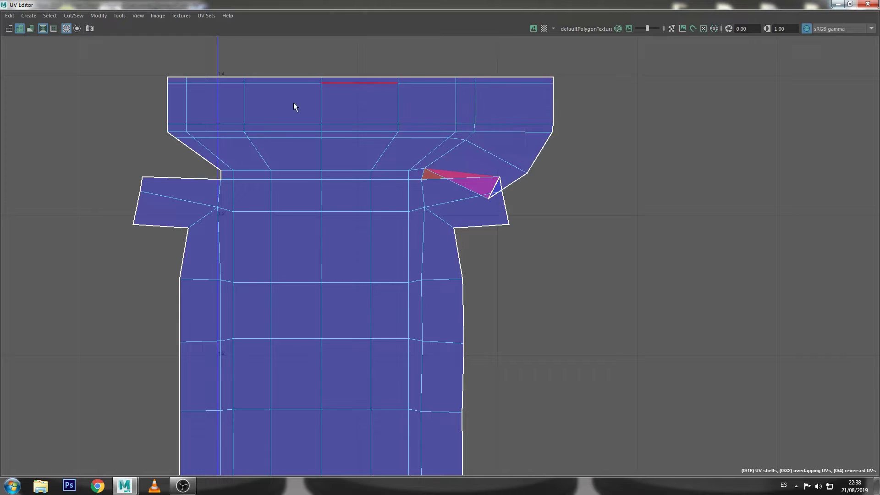
# - Sew the loose left-shoulder pieces and strips into the shell
pyautogui.keyDown('ctrl'); pyautogui.moveTo(224, 79); pyautogui.dragTo(220, 183); pyautogui.keyUp('ctrl')
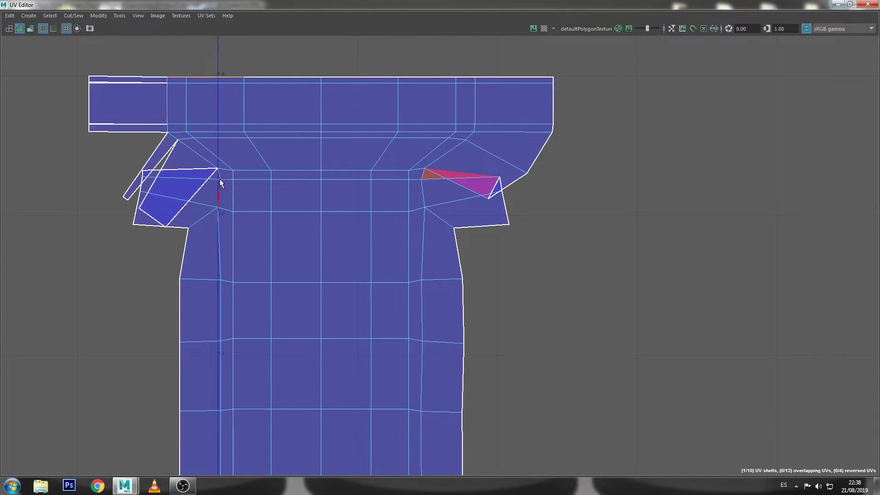
pyautogui.keyDown('ctrl'); pyautogui.moveTo(188, 119); pyautogui.dragTo(218, 181); pyautogui.keyUp('ctrl')
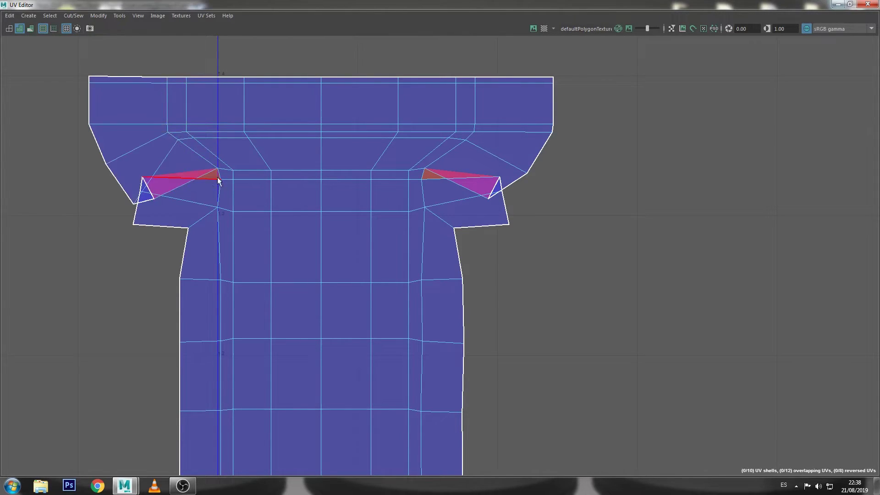
pyautogui.scroll(-3, 189, 201)
pyautogui.keyDown('alt'); pyautogui.moveTo(366, 196); pyautogui.dragTo(383, 124, button='middle'); pyautogui.keyUp('alt')
pyautogui.scroll(1, 396, 265)
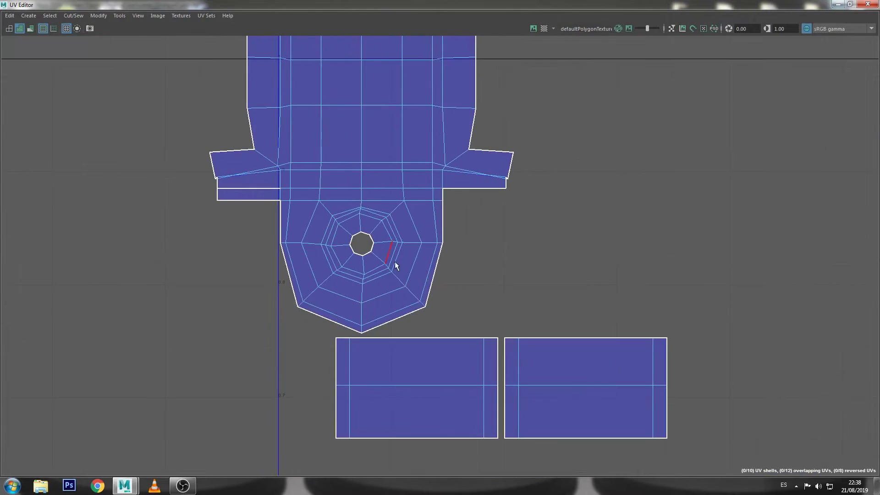
# - Sew the lower side strips, lower-right flap and small square shell onto the main shell
pyautogui.keyDown('ctrl'); pyautogui.click(252, 203); pyautogui.keyUp('ctrl')
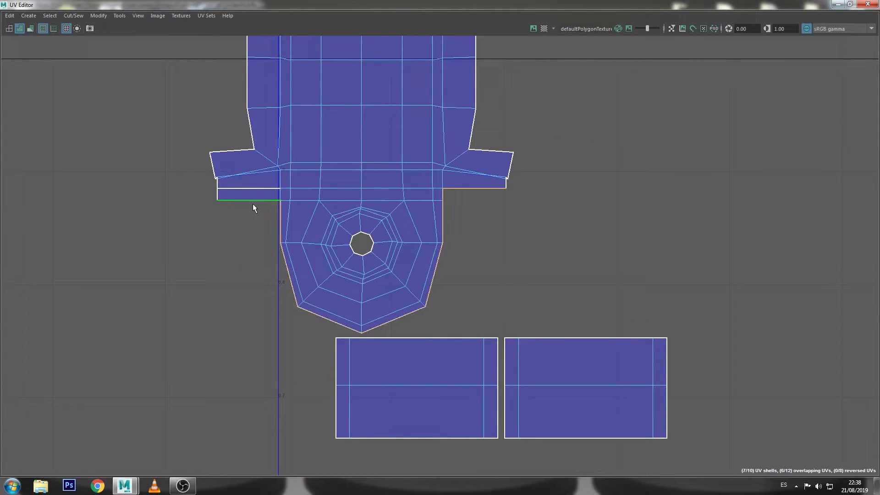
pyautogui.moveTo(276, 168)
pyautogui.mouseDown()
pyautogui.moveTo(245, 252)
pyautogui.moveTo(279, 289)
pyautogui.moveTo(401, 327)
pyautogui.mouseUp()
pyautogui.keyDown('ctrl'); pyautogui.click(463, 242); pyautogui.keyUp('ctrl')
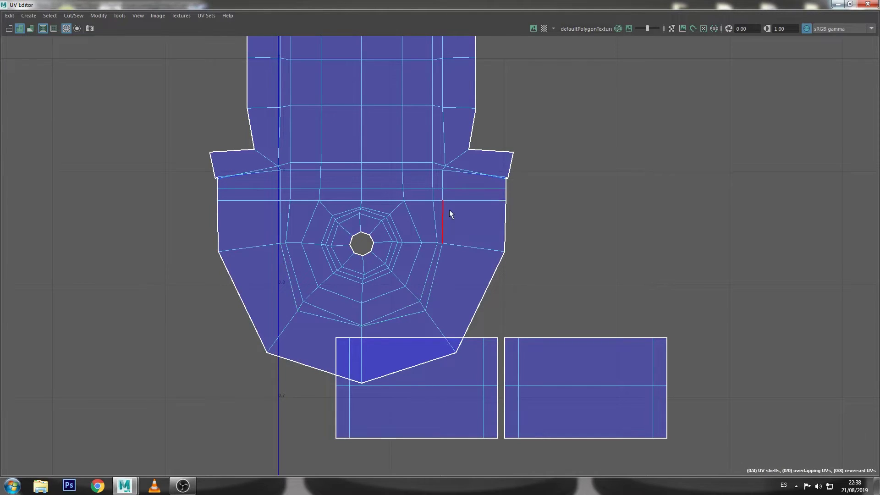
pyautogui.scroll(-4, 450, 210)
pyautogui.keyDown('alt'); pyautogui.moveTo(511, 108); pyautogui.dragTo(467, 252, button='middle'); pyautogui.keyUp('alt')
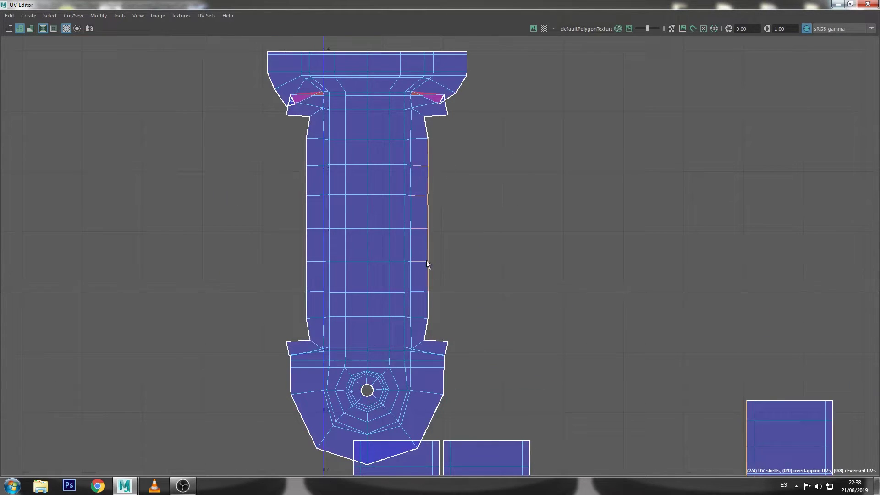
pyautogui.keyDown('ctrl'); pyautogui.click(428, 181); pyautogui.keyUp('ctrl')
# - Unfold the combined shell with Ctrl+L and cut the right rectangle off as its own shell
pyautogui.hotkey('ctrl', 'l')
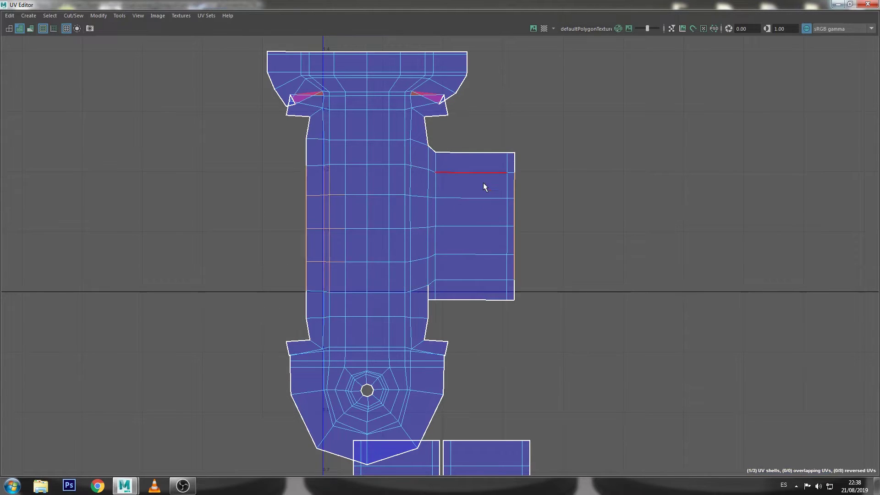
pyautogui.scroll(-3, 483, 182)
pyautogui.scroll(2, 502, 189)
pyautogui.click(447, 163)
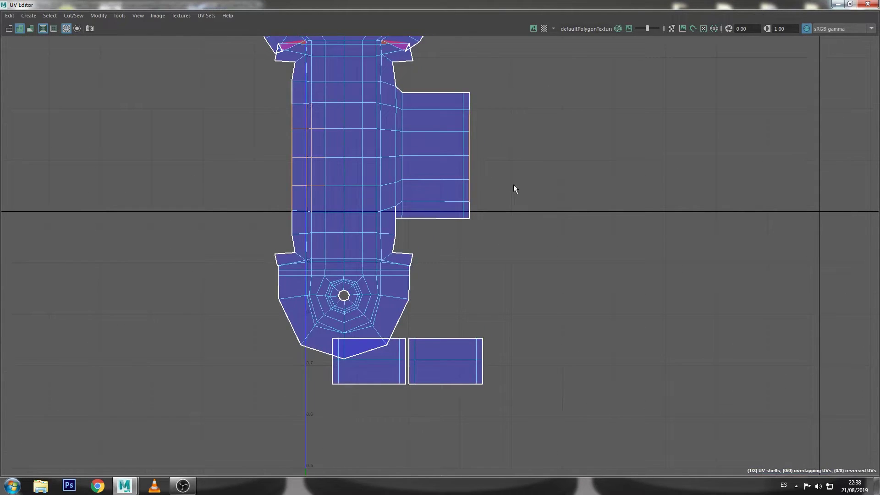
pyautogui.scroll(-1, 488, 193)
pyautogui.scroll(-2, 489, 193)
pyautogui.click(837, 4)
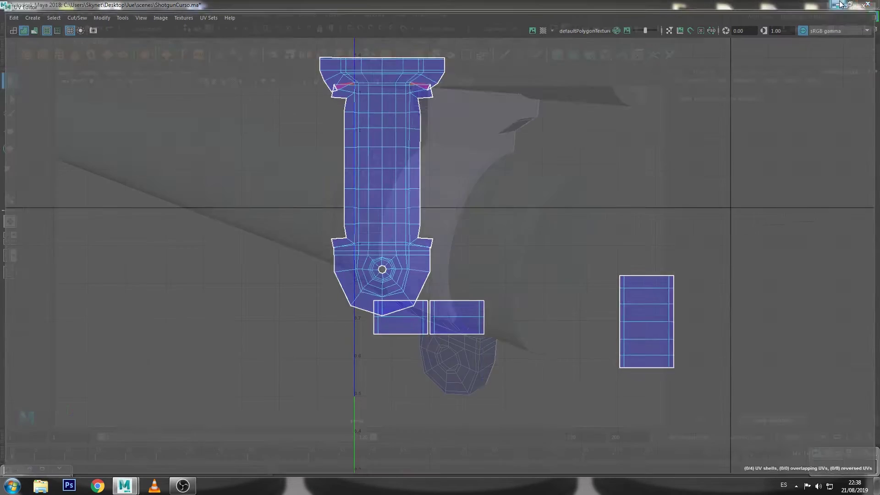
pyautogui.moveTo(417, 220); pyautogui.dragTo(472, 207, button='right')
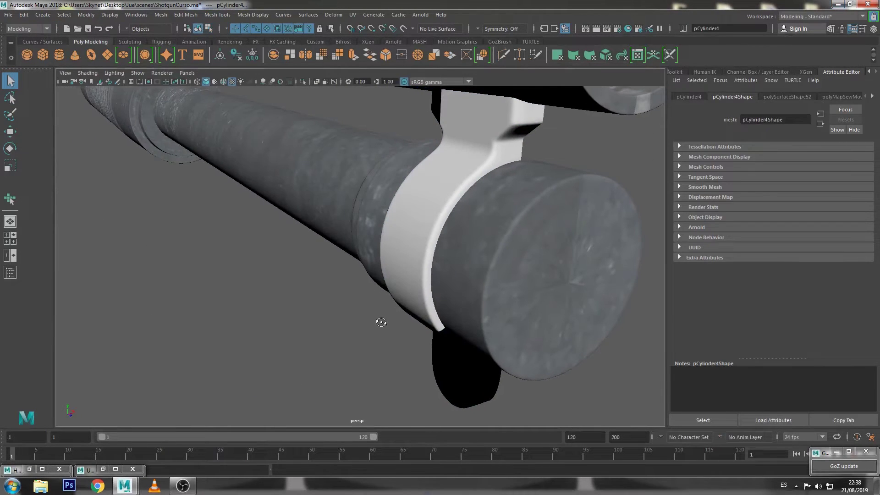
pyautogui.click(380, 320)
pyautogui.click(474, 165)
pyautogui.moveTo(474, 165)
pyautogui.keyDown('alt'); pyautogui.mouseDown()
pyautogui.moveTo(410, 197)
pyautogui.moveTo(269, 91)
pyautogui.mouseUp(); pyautogui.keyUp('alt')
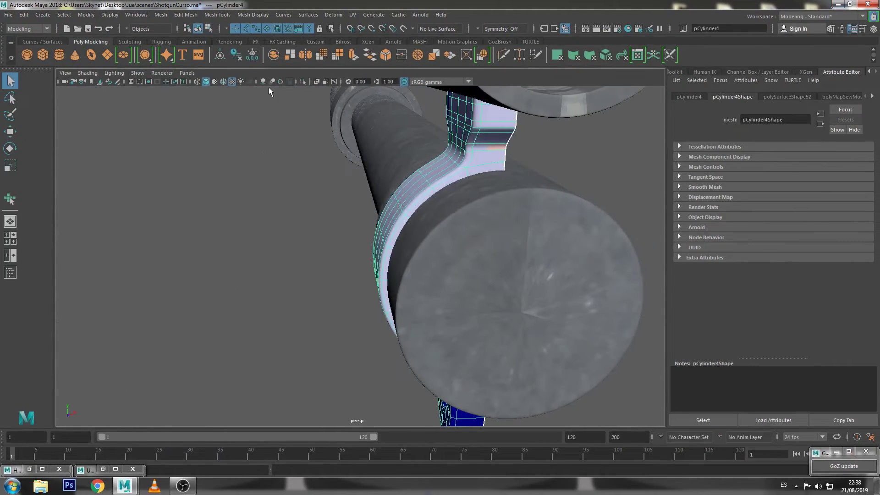
pyautogui.click(303, 82)
pyautogui.keyDown('alt'); pyautogui.moveTo(409, 230); pyautogui.dragTo(346, 209); pyautogui.keyUp('alt')
pyautogui.click(431, 244)
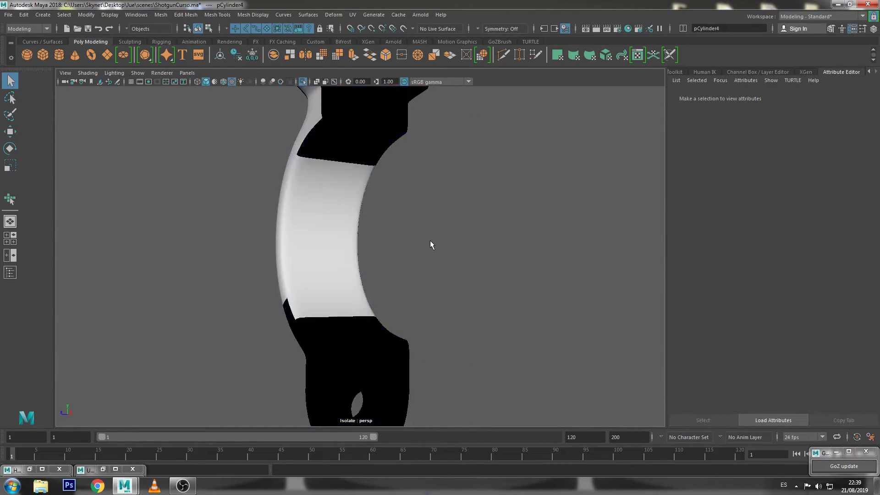
pyautogui.moveTo(431, 244)
pyautogui.keyDown('alt'); pyautogui.mouseDown()
pyautogui.moveTo(439, 258)
pyautogui.moveTo(491, 261)
pyautogui.moveTo(412, 265)
pyautogui.mouseUp(); pyautogui.keyUp('alt')
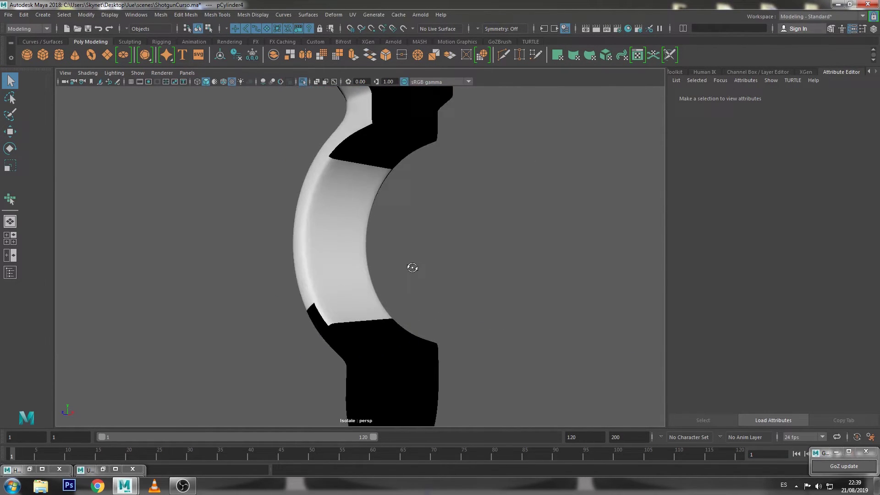
pyautogui.click(360, 216)
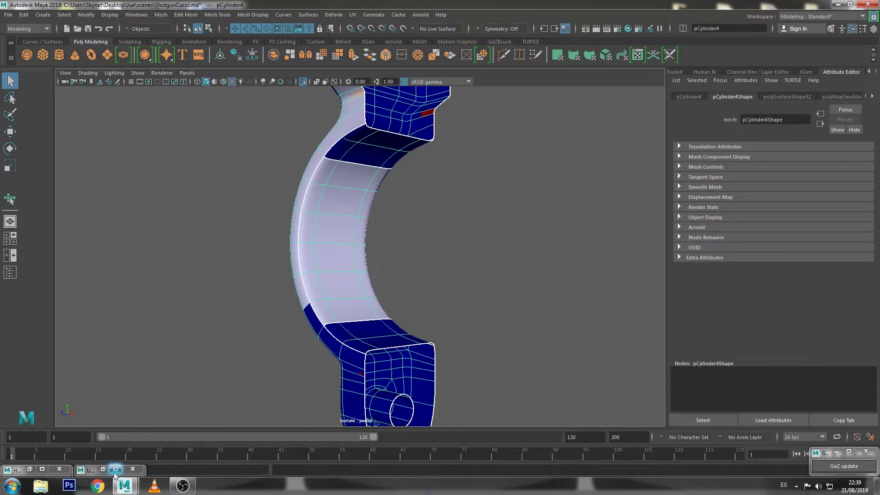
pyautogui.click(115, 469)
pyautogui.scroll(2, 427, 206)
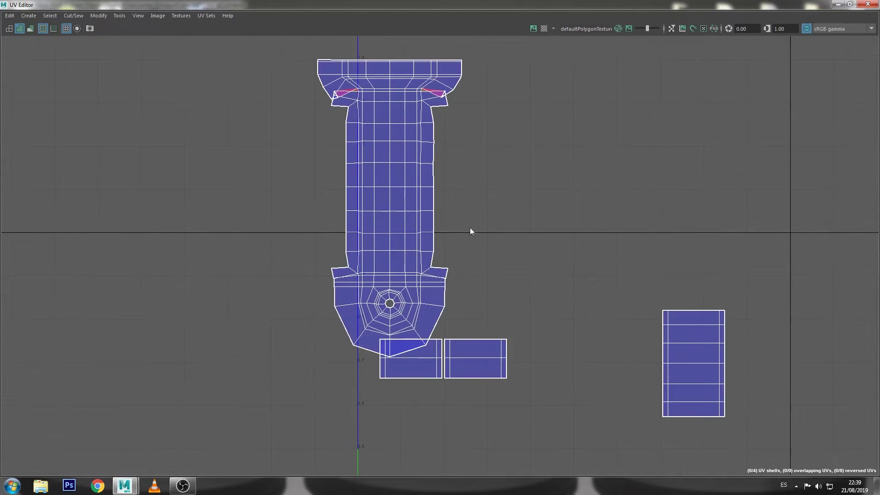
# - Sew the right rectangle and the remaining small shells onto the main bracket shell
pyautogui.moveTo(475, 234); pyautogui.dragTo(469, 185, button='right')
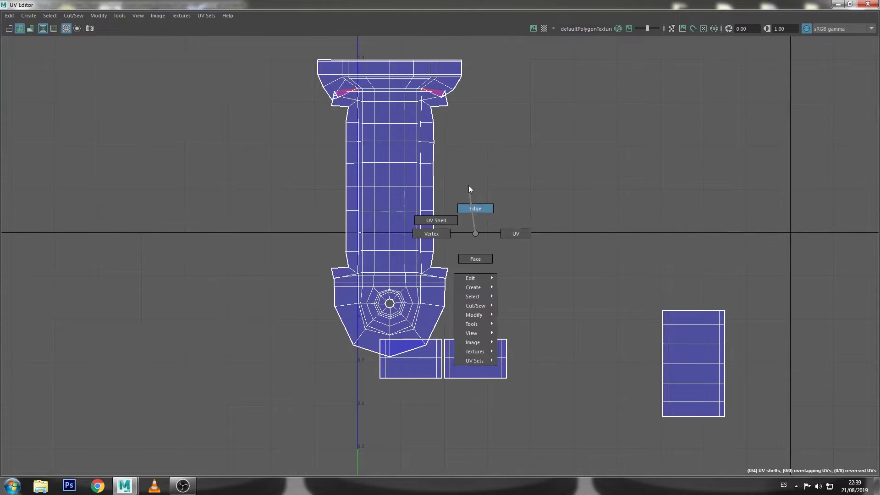
pyautogui.click(74, 16)
pyautogui.click(95, 100)
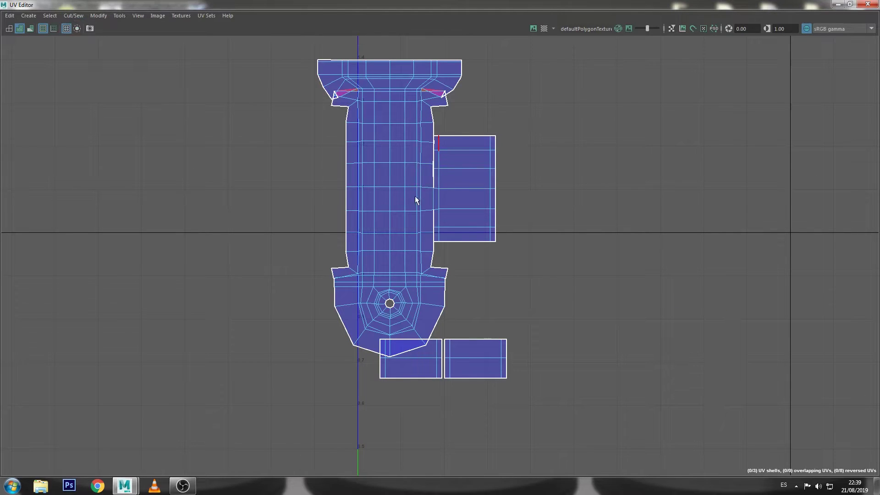
pyautogui.click(438, 134)
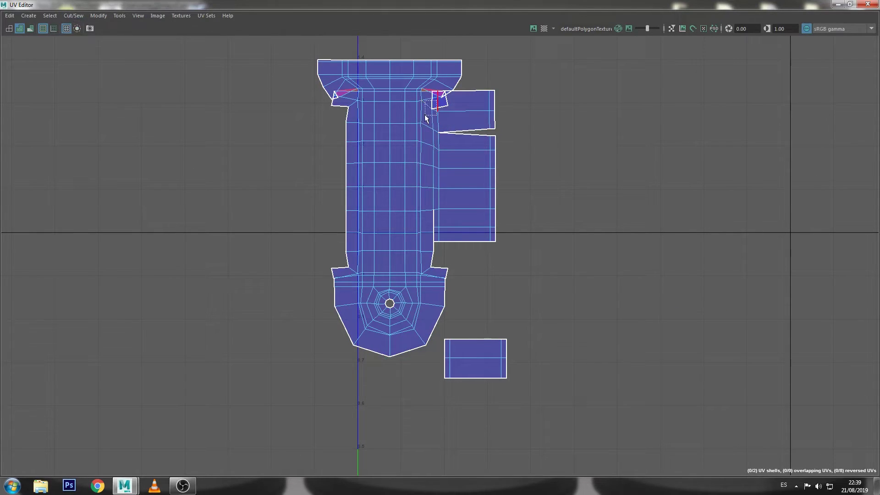
pyautogui.click(425, 118)
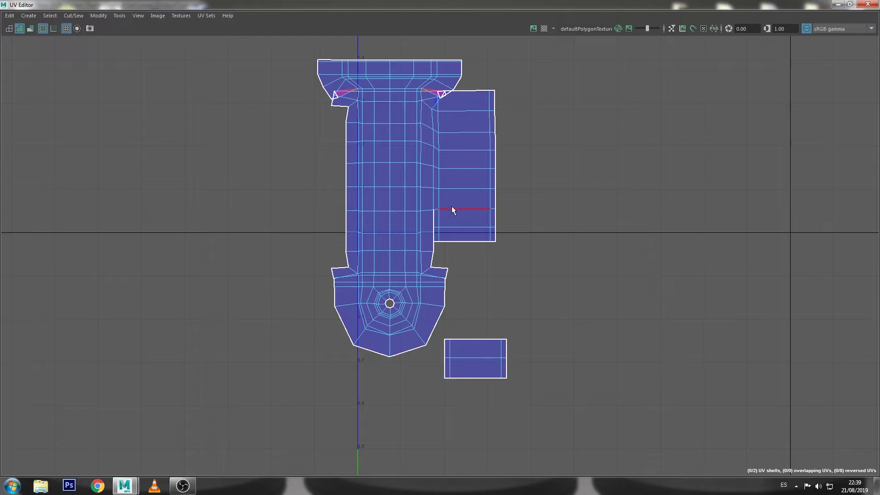
pyautogui.click(440, 241)
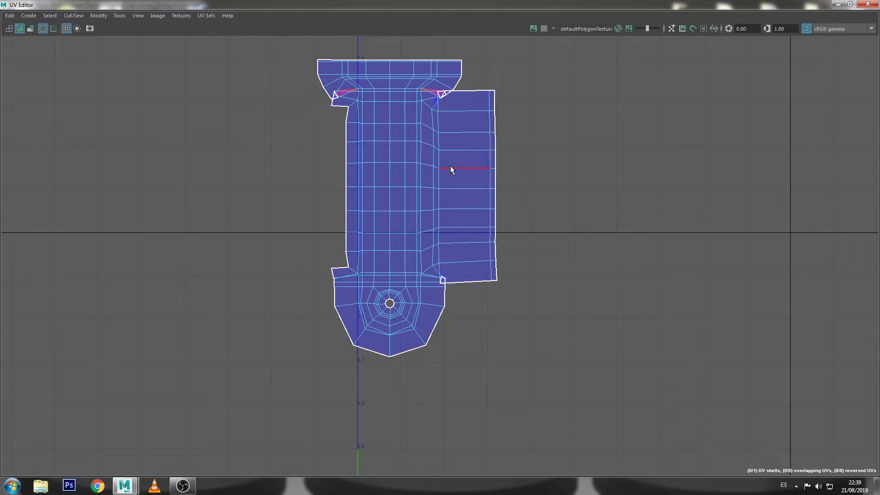
pyautogui.scroll(1, 450, 194)
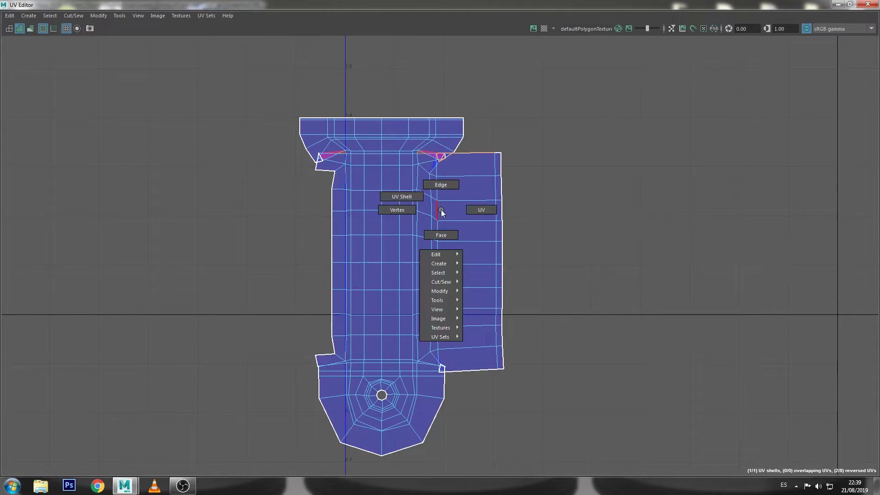
# - Rotate the whole shell about 90° counter-clockwise and straighten its UVs
pyautogui.moveTo(440, 209); pyautogui.dragTo(414, 207, button='right')
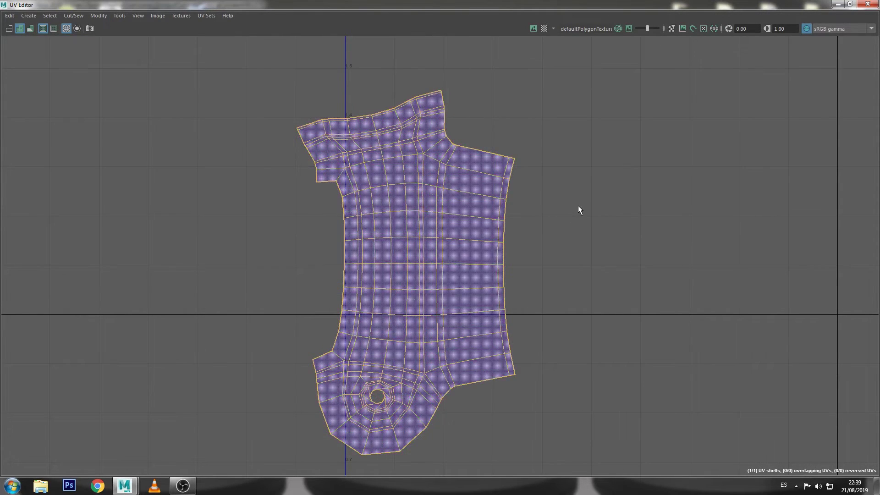
pyautogui.press('e')
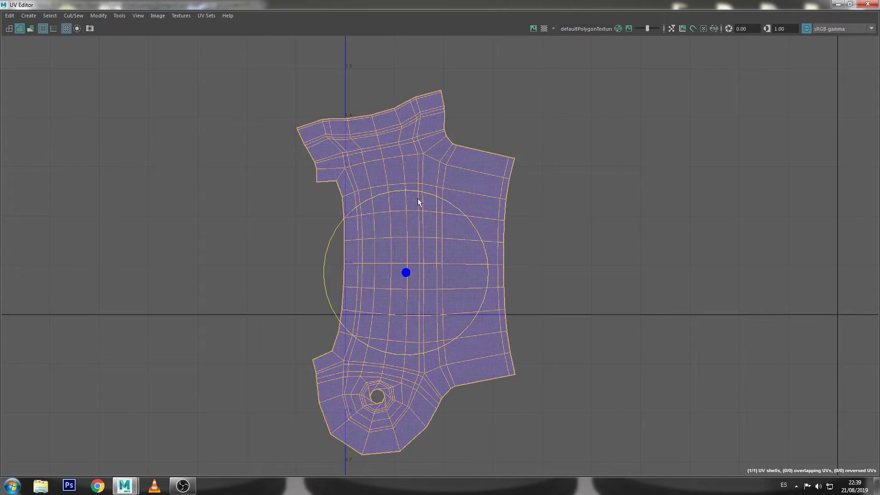
pyautogui.moveTo(417, 198); pyautogui.dragTo(304, 225)
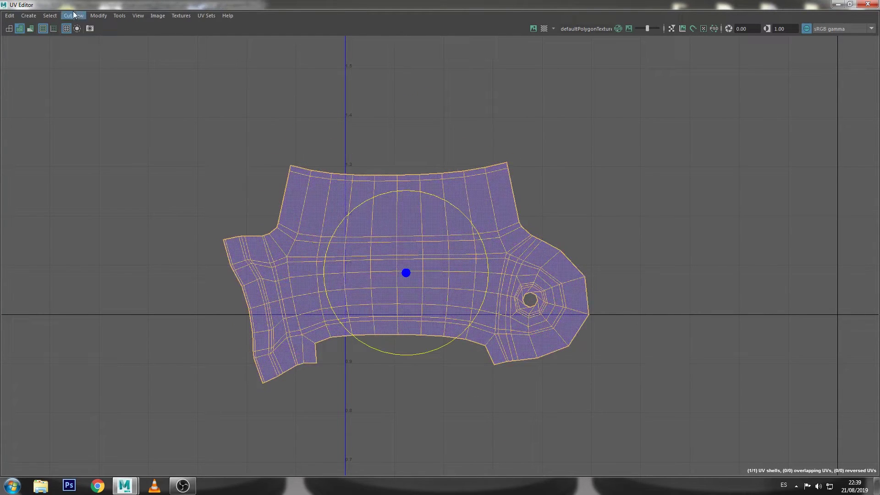
pyautogui.click(99, 16)
pyautogui.click(154, 296)
# - Unfold the UVs on the shell's left part
pyautogui.scroll(3, 322, 281)
pyautogui.scroll(2, 387, 238)
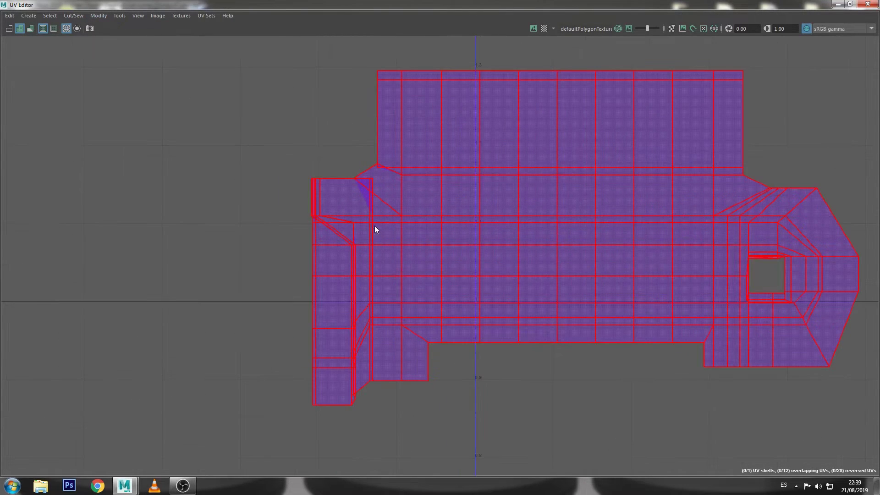
pyautogui.moveTo(402, 138); pyautogui.dragTo(218, 476)
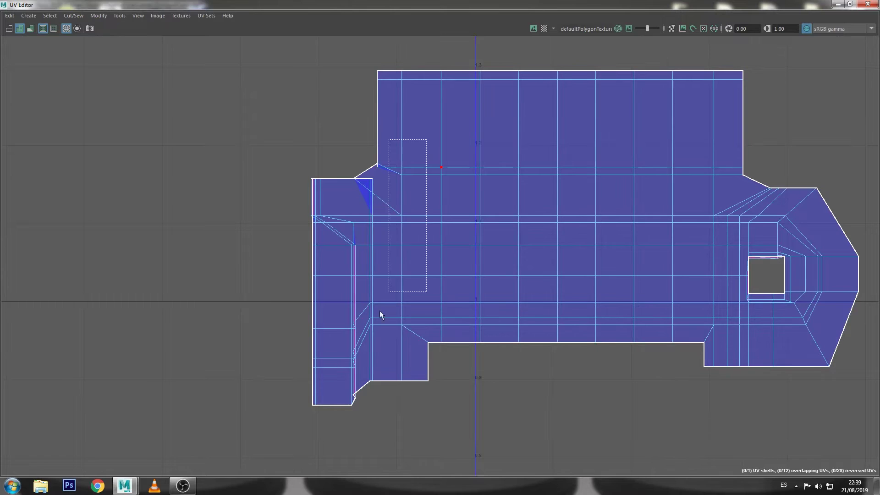
pyautogui.hotkey('ctrl', 'u')
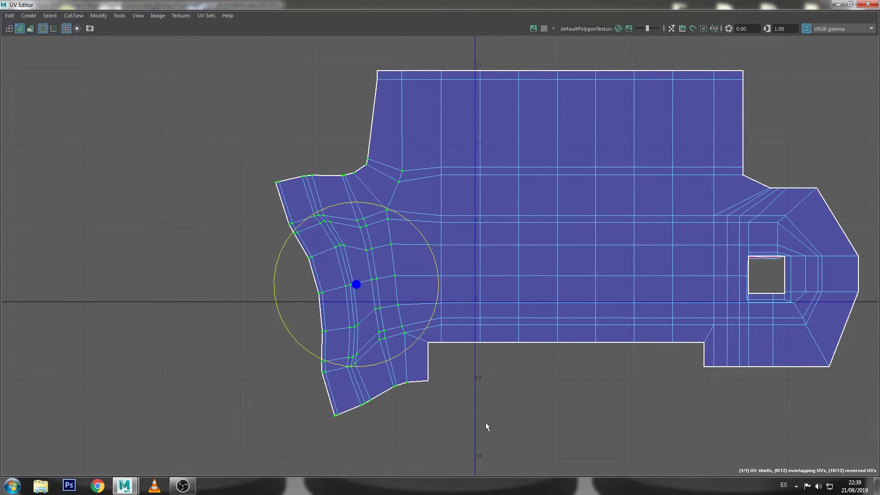
pyautogui.click(419, 307)
pyautogui.scroll(1, 527, 264)
pyautogui.moveTo(527, 264)
pyautogui.keyDown('alt'); pyautogui.mouseDown(button='middle')
pyautogui.moveTo(494, 284)
pyautogui.moveTo(460, 276)
pyautogui.mouseUp(button='middle'); pyautogui.keyUp('alt')
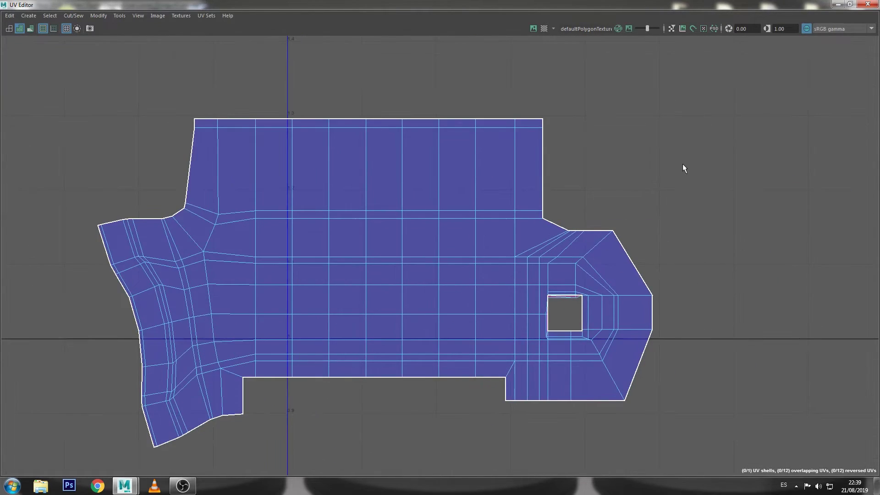
# - Unfold the UVs around the hole on the shell's right side
pyautogui.moveTo(683, 163); pyautogui.dragTo(487, 477)
pyautogui.hotkey('ctrl', 'u')
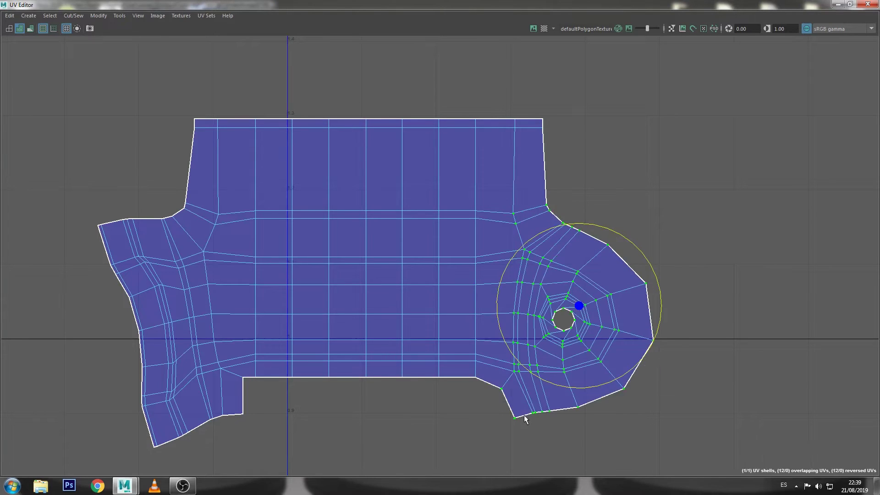
pyautogui.click(591, 165)
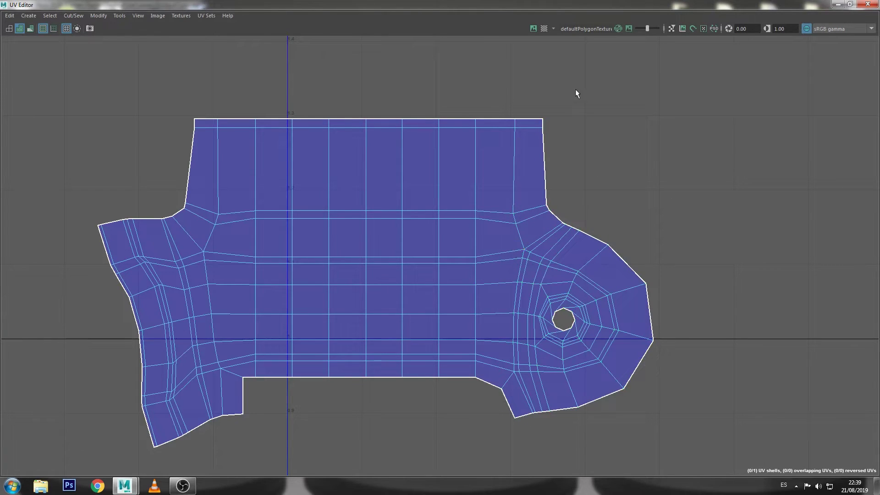
pyautogui.keyDown('alt'); pyautogui.moveTo(510, 207); pyautogui.dragTo(656, 246, button='middle'); pyautogui.keyUp('alt')
pyautogui.rightClick(364, 240)
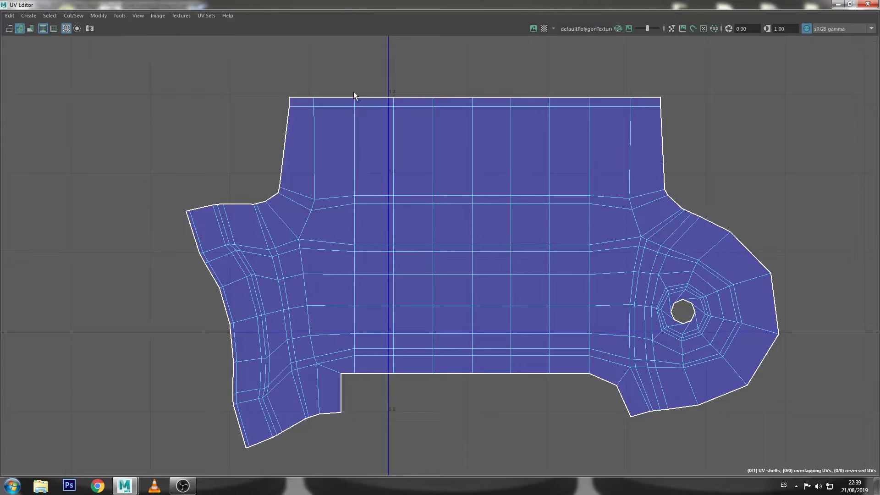
# - Straighten the left-part UVs into a rectangular grid with soft selection turned off
pyautogui.moveTo(344, 59); pyautogui.dragTo(187, 440)
pyautogui.press('b')
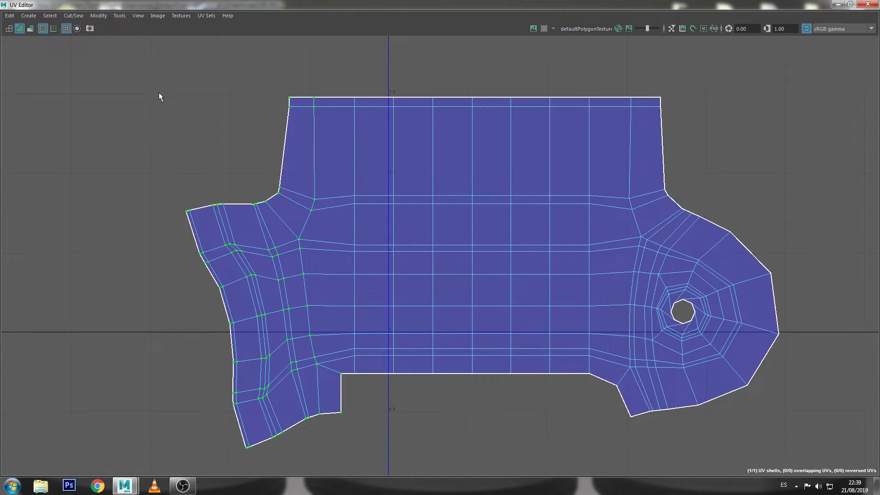
pyautogui.click(92, 16)
pyautogui.click(132, 296)
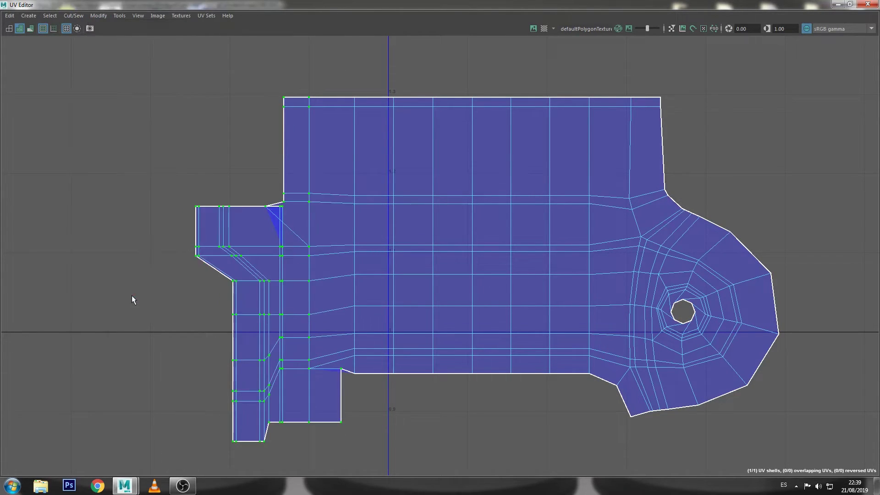
pyautogui.click(266, 224)
pyautogui.scroll(1, 265, 225)
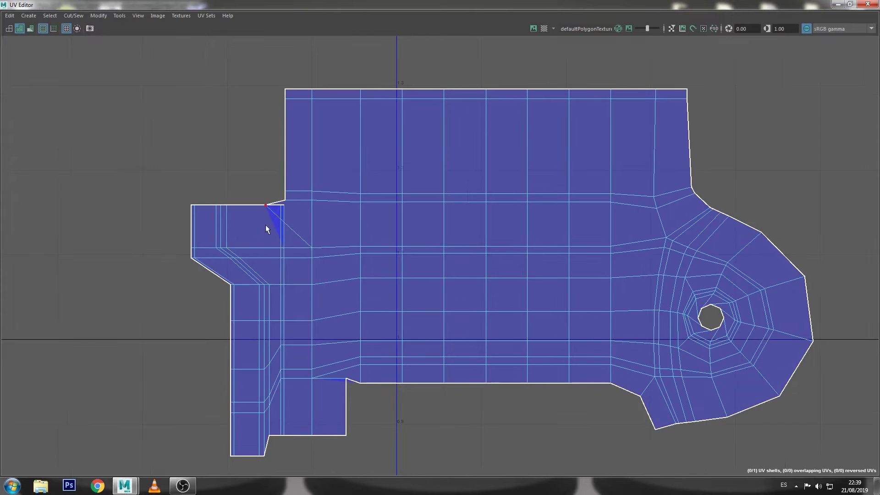
pyautogui.click(191, 207)
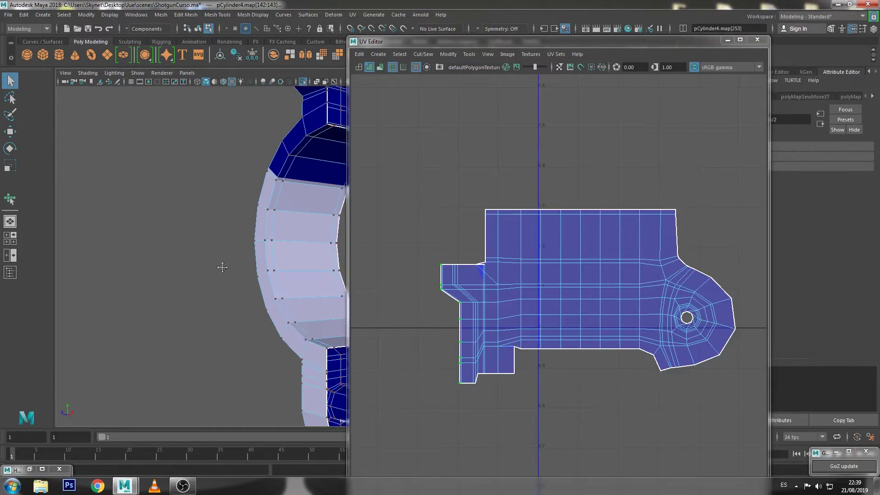
pyautogui.keyDown('alt'); pyautogui.moveTo(222, 267); pyautogui.dragTo(96, 275, button='middle'); pyautogui.keyUp('alt')
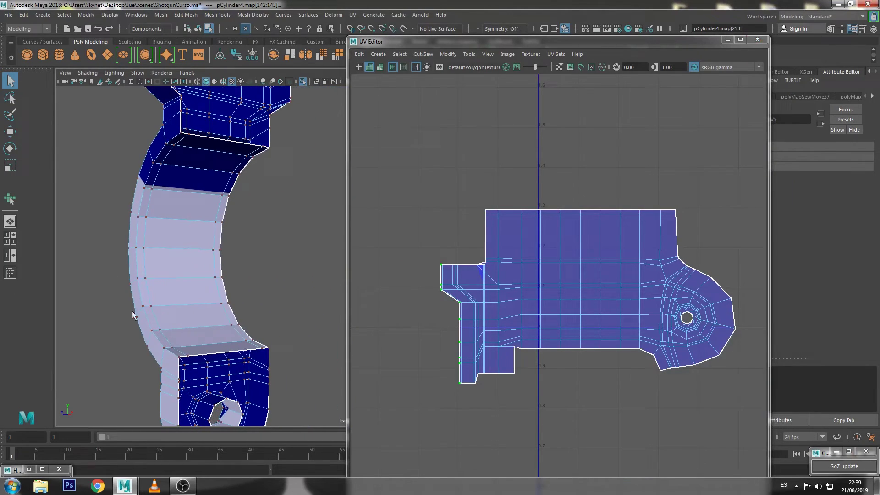
# - Open the UV Toolkit as a narrow floating panel beside the UV layout and zoom to the notch
pyautogui.click(136, 14)
pyautogui.moveTo(165, 62)
pyautogui.click(255, 82)
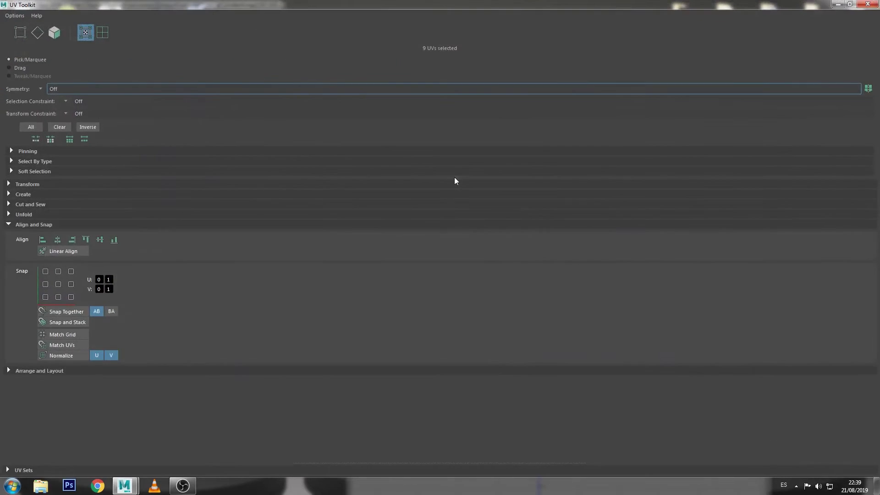
pyautogui.doubleClick(631, 1)
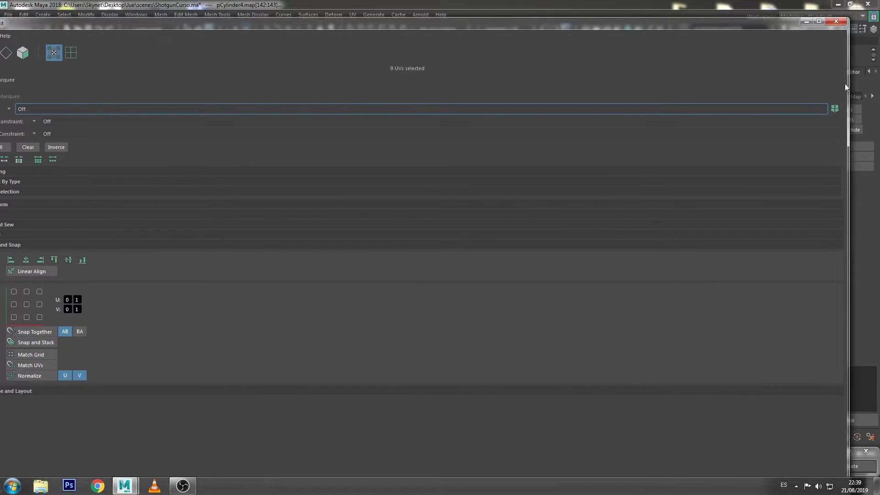
pyautogui.moveTo(849, 85); pyautogui.dragTo(245, 84)
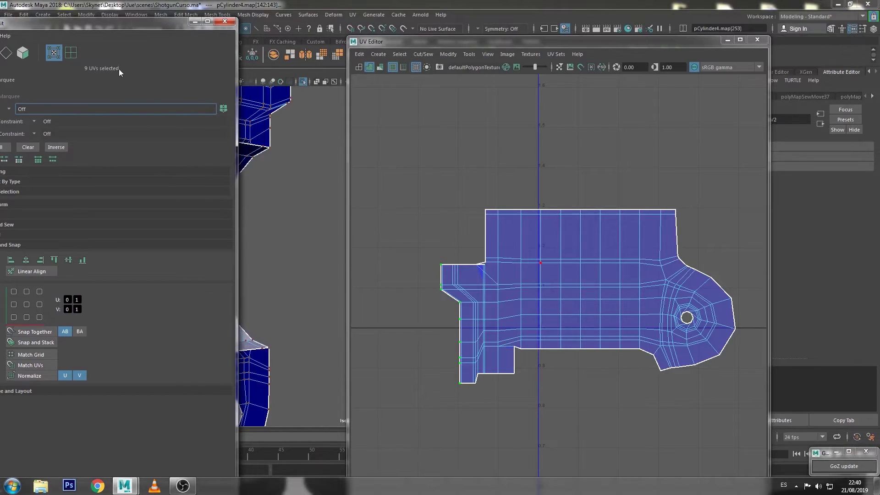
pyautogui.moveTo(134, 24); pyautogui.dragTo(261, 41)
pyautogui.scroll(3, 459, 203)
pyautogui.keyDown('alt'); pyautogui.moveTo(483, 259); pyautogui.dragTo(499, 145, button='middle'); pyautogui.keyUp('alt')
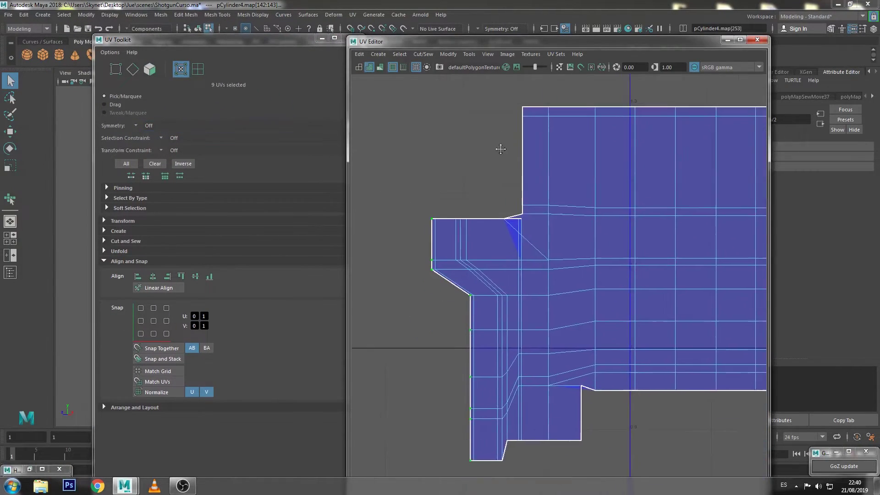
# - Select the shell's left-border UVs and align them vertically, undoing a stray edge selection
pyautogui.click(138, 278)
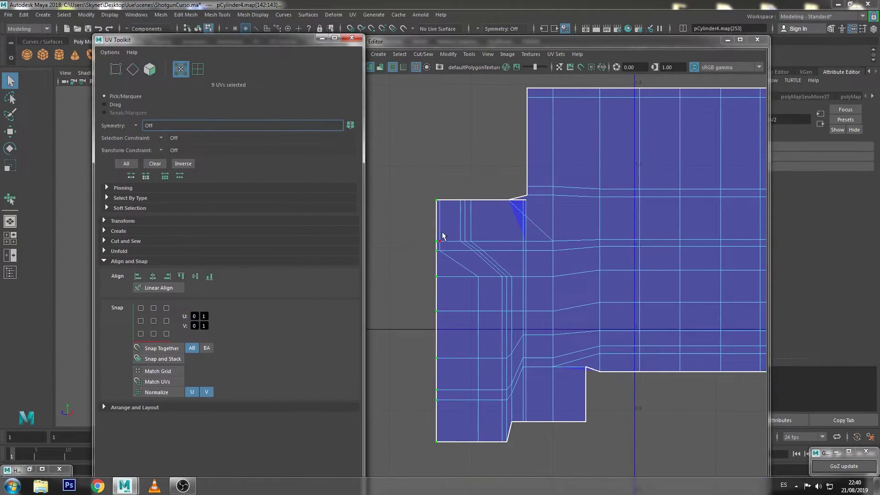
pyautogui.click(440, 202)
pyautogui.keyDown('shift'); pyautogui.doubleClick(478, 443); pyautogui.keyUp('shift')
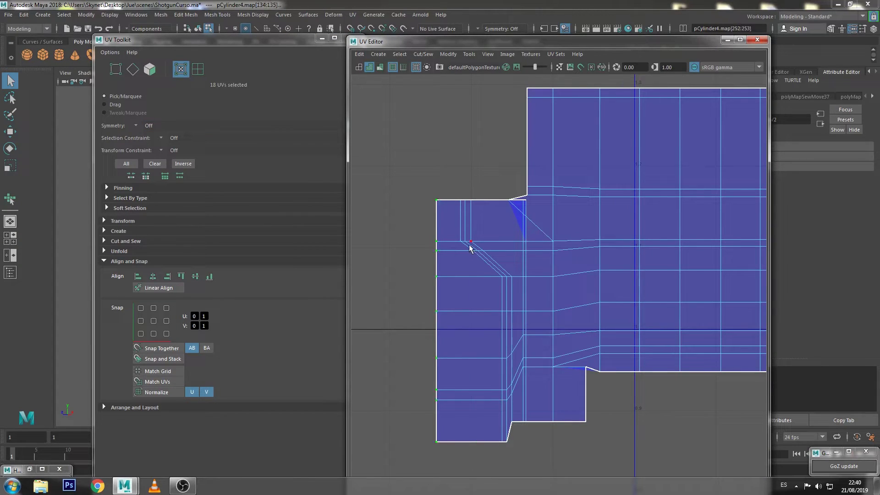
pyautogui.hotkey('ctrl', 'F10')
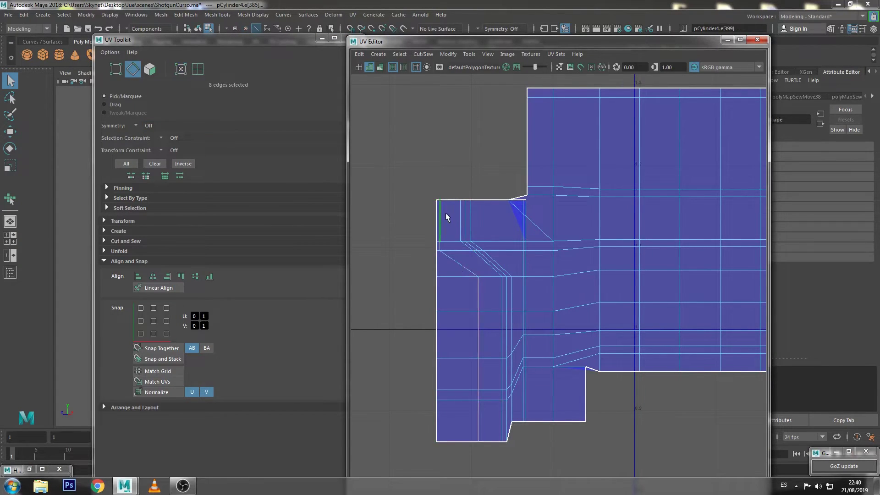
pyautogui.click(136, 277)
pyautogui.click(470, 236)
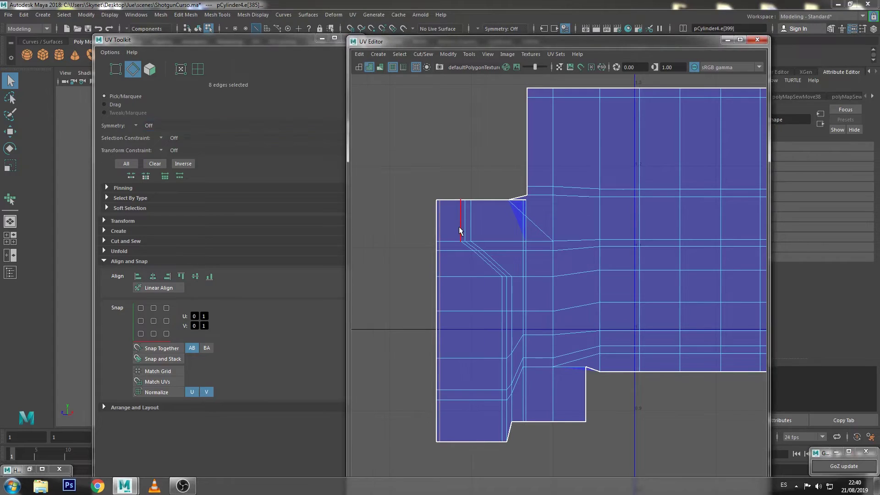
pyautogui.hotkey('ctrl', 'z')
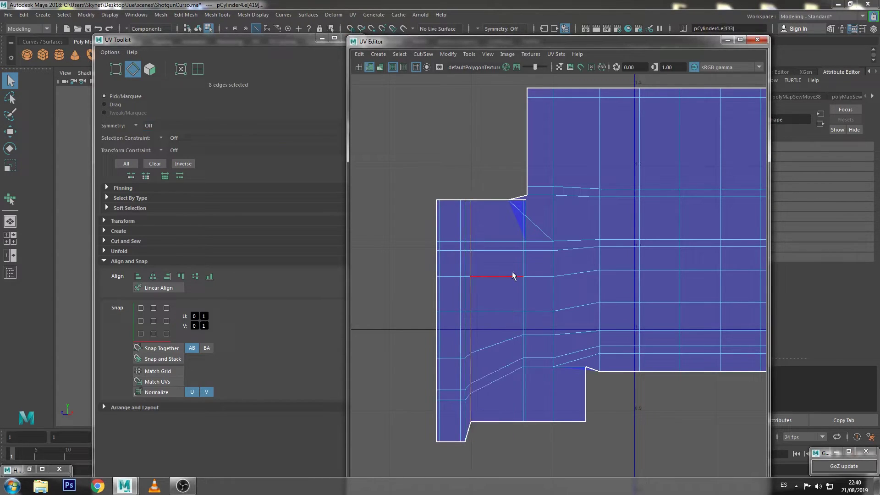
pyautogui.hotkey('ctrl', 'z')
# - Unfold the UVs in the lower-left area of the bracket shell
pyautogui.click(523, 211)
pyautogui.moveTo(523, 211); pyautogui.dragTo(534, 203, button='right')
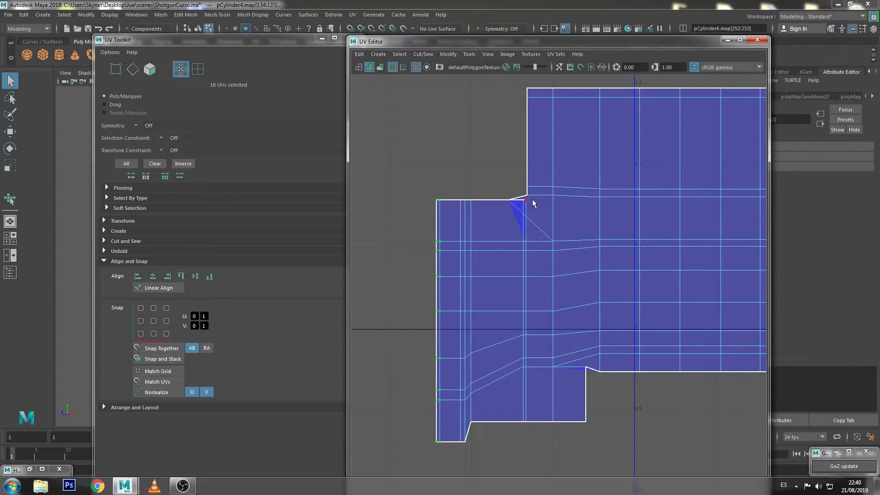
pyautogui.moveTo(533, 198); pyautogui.dragTo(364, 477)
pyautogui.hotkey('ctrl', 'u')
# - Align the shell's top-border UVs into one horizontal line
pyautogui.click(516, 247)
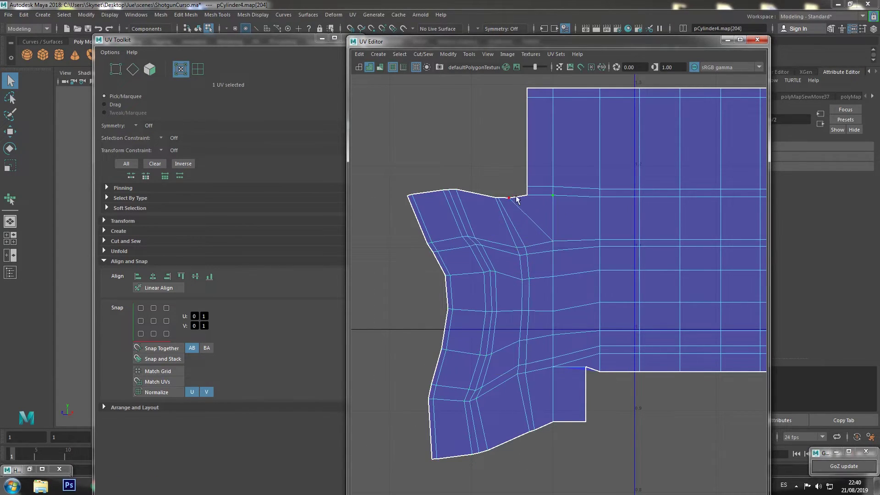
pyautogui.moveTo(523, 175); pyautogui.dragTo(389, 224)
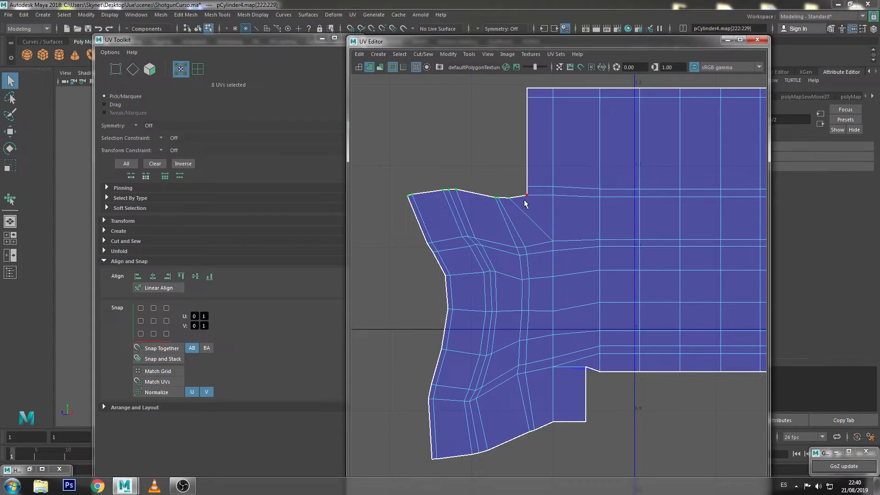
pyautogui.click(209, 276)
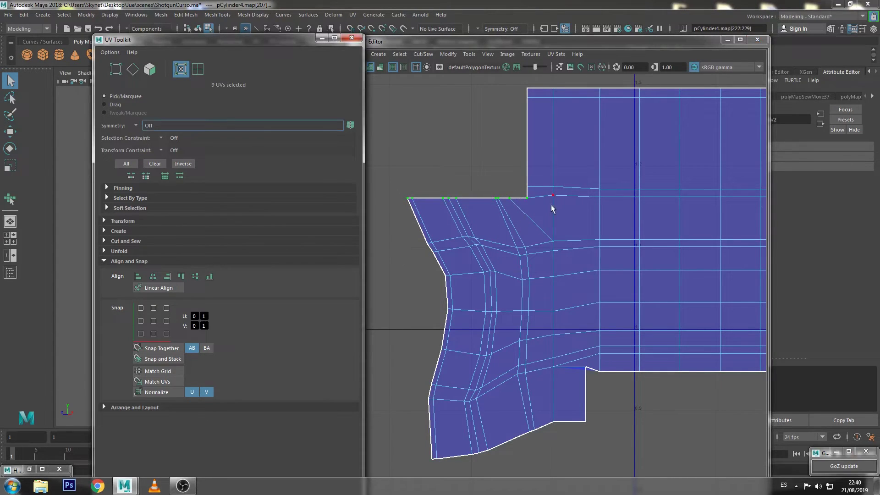
pyautogui.scroll(-2, 544, 198)
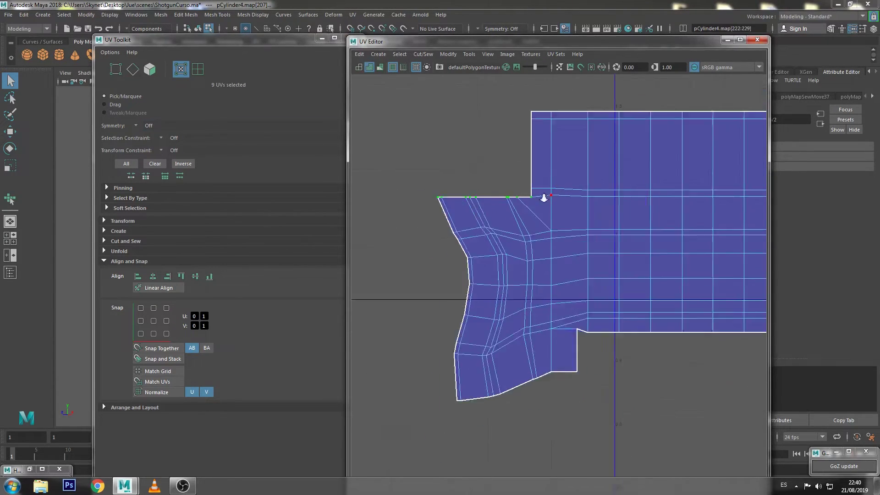
pyautogui.scroll(4, 544, 198)
pyautogui.scroll(1, 562, 214)
pyautogui.scroll(-3, 463, 200)
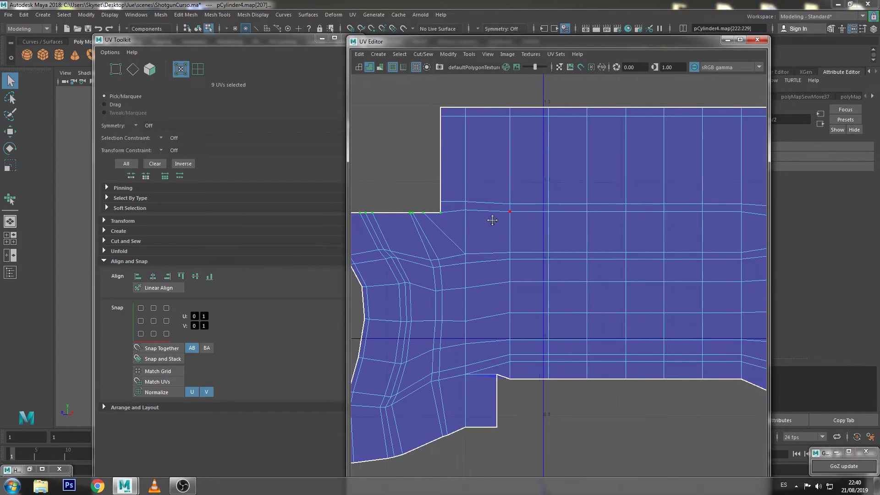
# - Align the UV row beneath the top edge into a straight line
pyautogui.click(467, 210)
pyautogui.keyDown('shift'); pyautogui.doubleClick(742, 219); pyautogui.keyUp('shift')
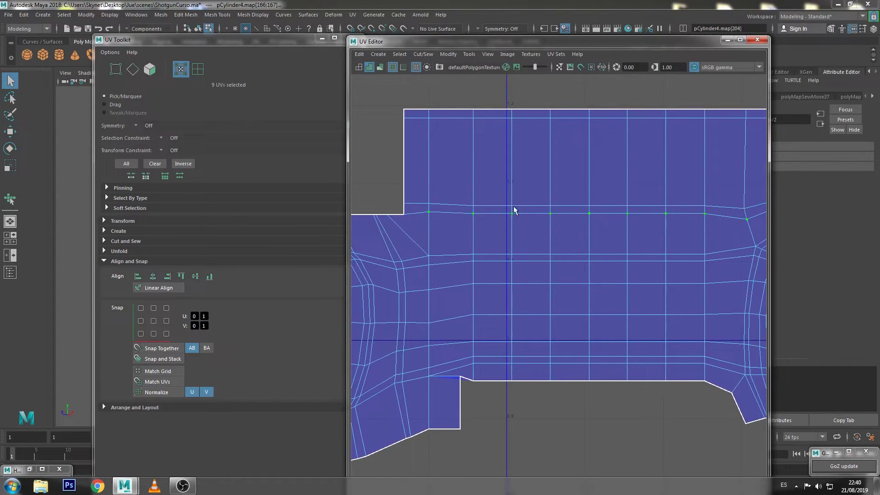
pyautogui.click(183, 276)
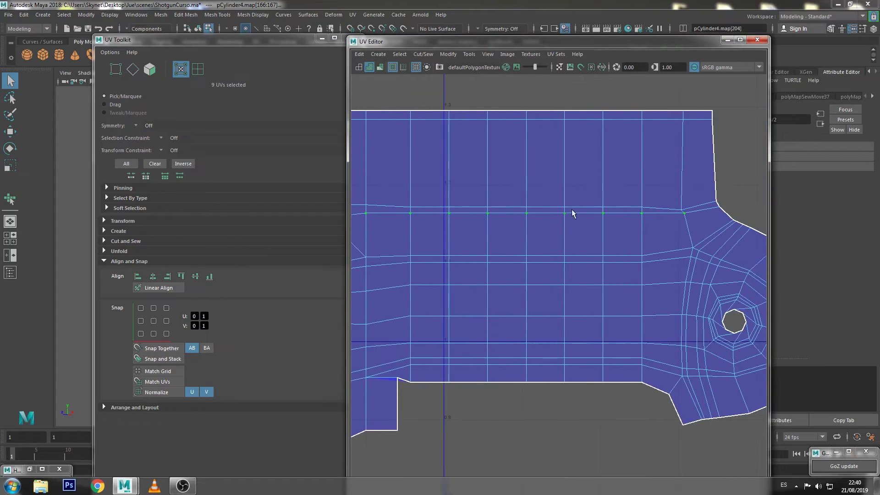
# - Convert the horizontal and slanted edge loops to UVs and align the top border flat
pyautogui.press('F10')
pyautogui.doubleClick(704, 211)
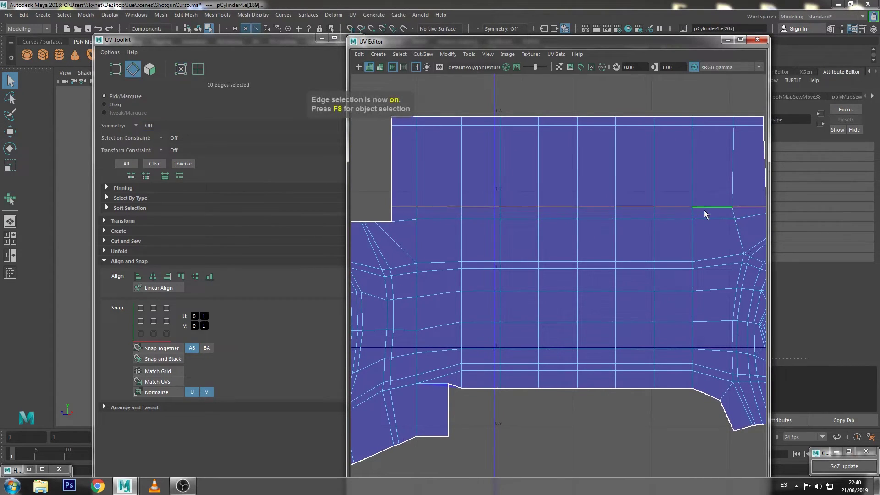
pyautogui.scroll(-2, 530, 209)
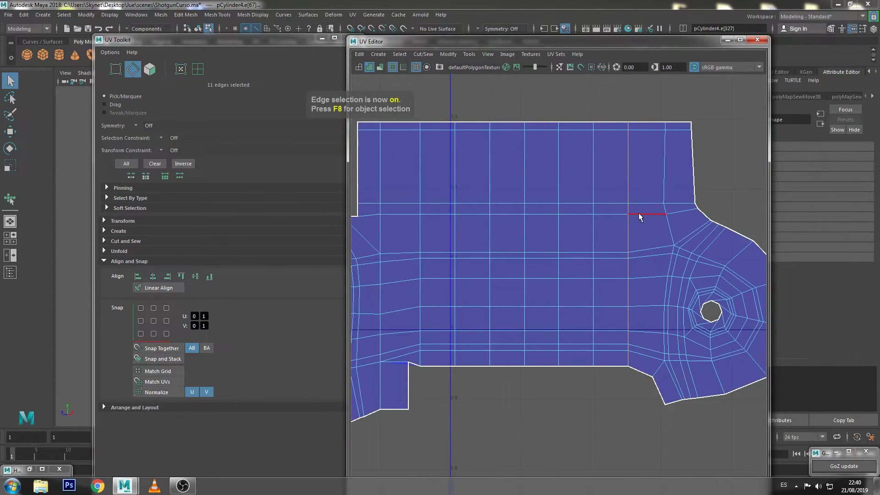
pyautogui.doubleClick(524, 220)
pyautogui.keyDown('alt'); pyautogui.moveTo(484, 211); pyautogui.dragTo(574, 222, button='middle'); pyautogui.keyUp('alt')
pyautogui.scroll(1, 574, 221)
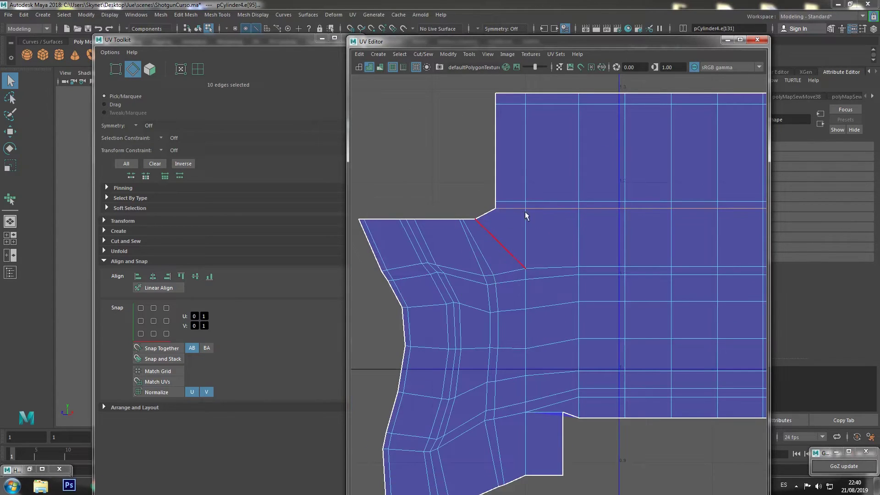
pyautogui.press('F12')
pyautogui.moveTo(488, 213); pyautogui.dragTo(345, 241)
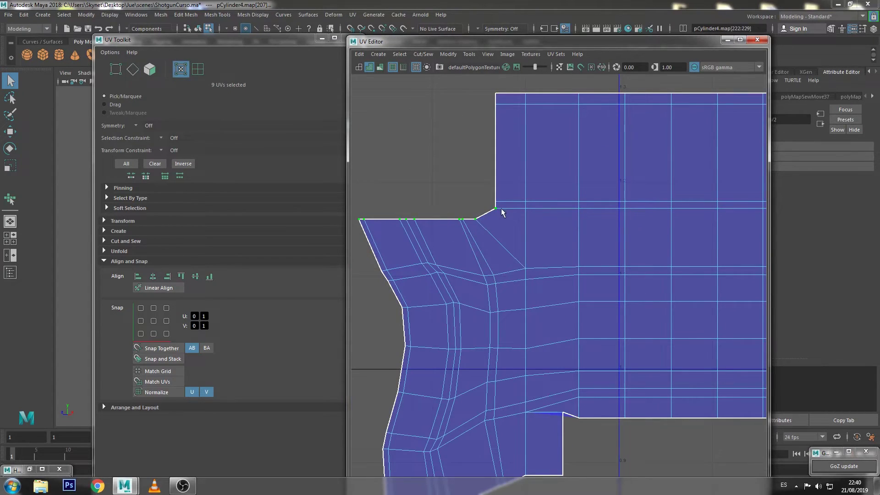
pyautogui.click(183, 278)
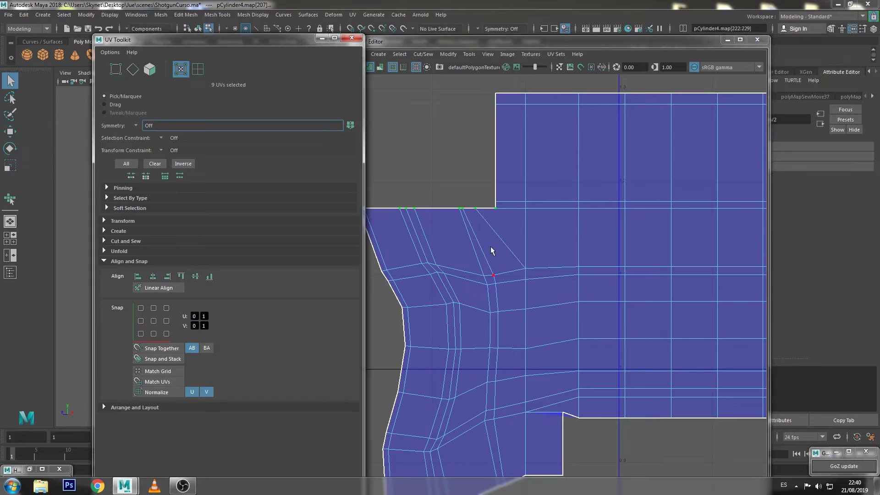
# - Align the shell's corner UV level with its neighbour at the lower notch
pyautogui.keyDown('alt'); pyautogui.moveTo(423, 243); pyautogui.dragTo(510, 224, button='middle'); pyautogui.keyUp('alt')
pyautogui.scroll(-1, 457, 206)
pyautogui.click(447, 191)
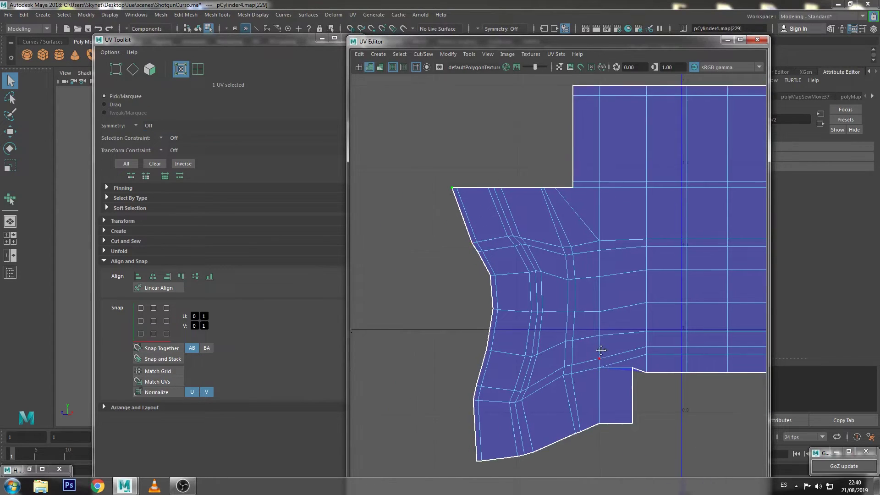
pyautogui.keyDown('alt'); pyautogui.moveTo(599, 354); pyautogui.dragTo(597, 326, button='middle'); pyautogui.keyUp('alt')
pyautogui.keyDown('shift'); pyautogui.click(626, 316); pyautogui.keyUp('shift')
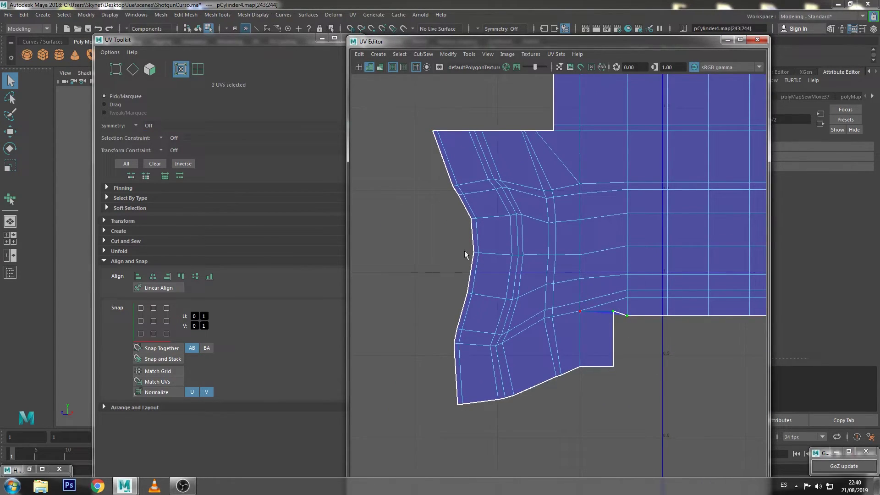
pyautogui.click(209, 277)
# - Align the lower-left edge horizontally and sew the lower-left piece onto the main shell
pyautogui.keyDown('alt'); pyautogui.moveTo(639, 307); pyautogui.dragTo(541, 304, button='middle'); pyautogui.keyUp('alt')
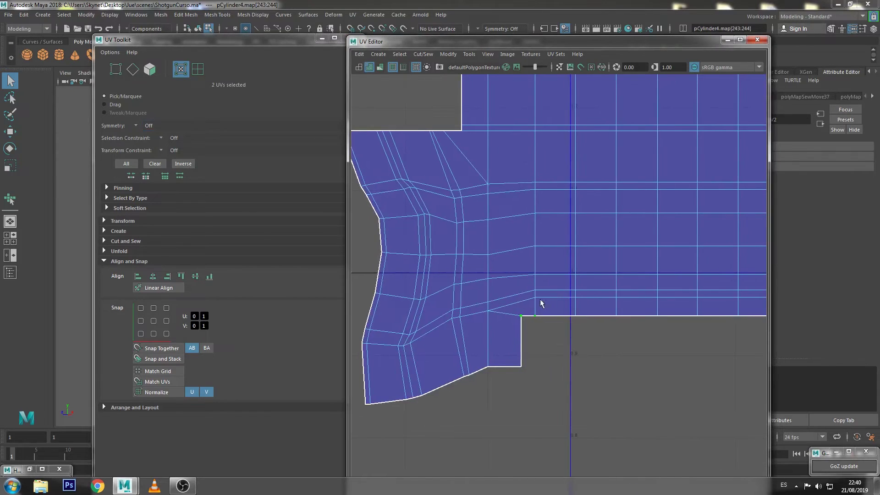
pyautogui.press('F10')
pyautogui.doubleClick(506, 300)
pyautogui.scroll(-2, 507, 299)
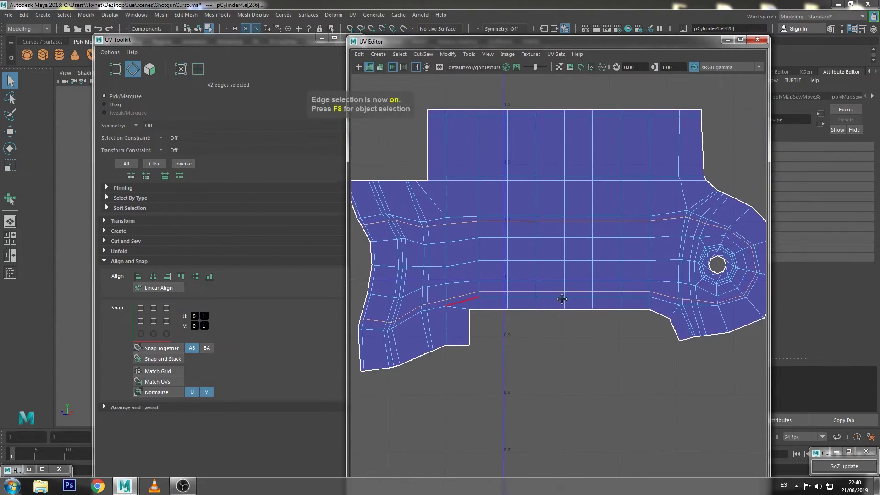
pyautogui.scroll(1, 530, 294)
pyautogui.click(479, 291)
pyautogui.keyDown('alt'); pyautogui.moveTo(427, 315); pyautogui.dragTo(524, 304, button='middle'); pyautogui.keyUp('alt')
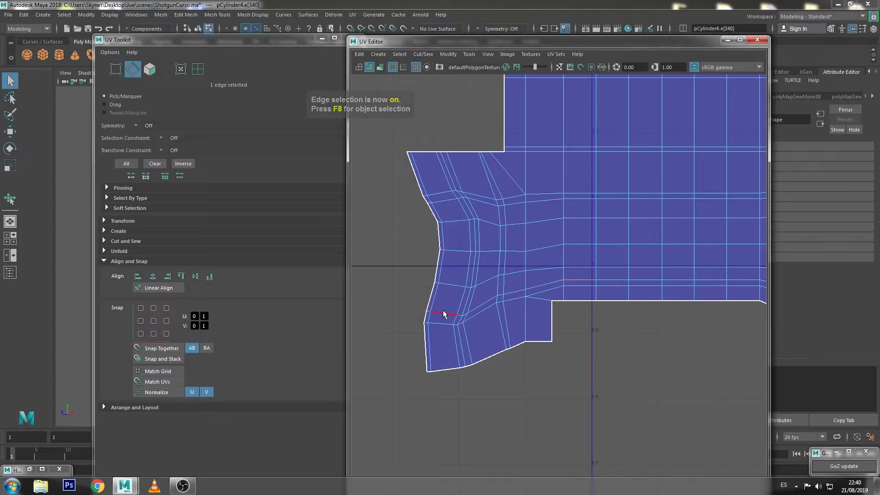
pyautogui.click(181, 276)
pyautogui.click(437, 283)
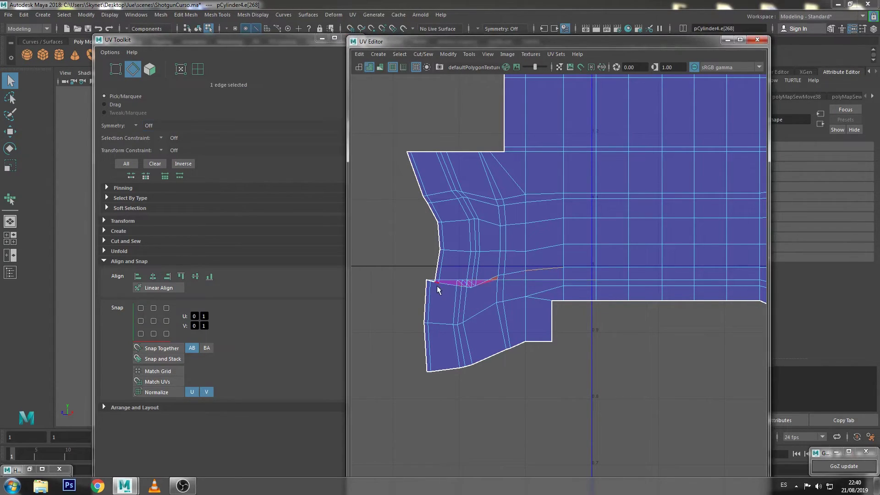
pyautogui.keyDown('shift'); pyautogui.moveTo(437, 283); pyautogui.dragTo(468, 250, button='right'); pyautogui.keyUp('shift')
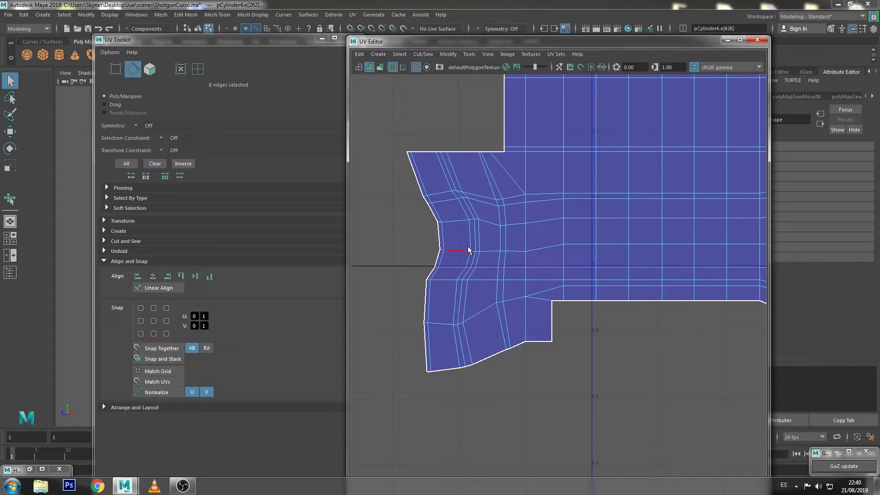
# - Straighten and flatten the horizontal edge loops on the shell's left side
pyautogui.click(456, 253)
pyautogui.doubleClick(531, 250)
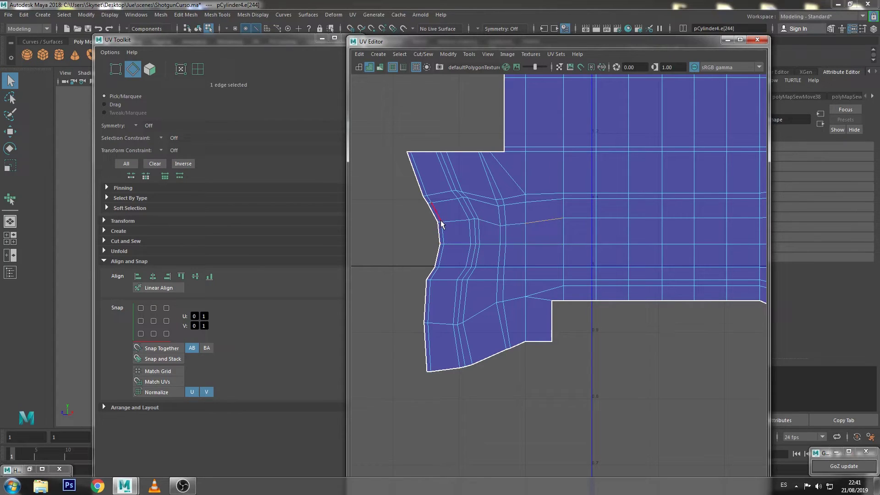
pyautogui.doubleClick(545, 219)
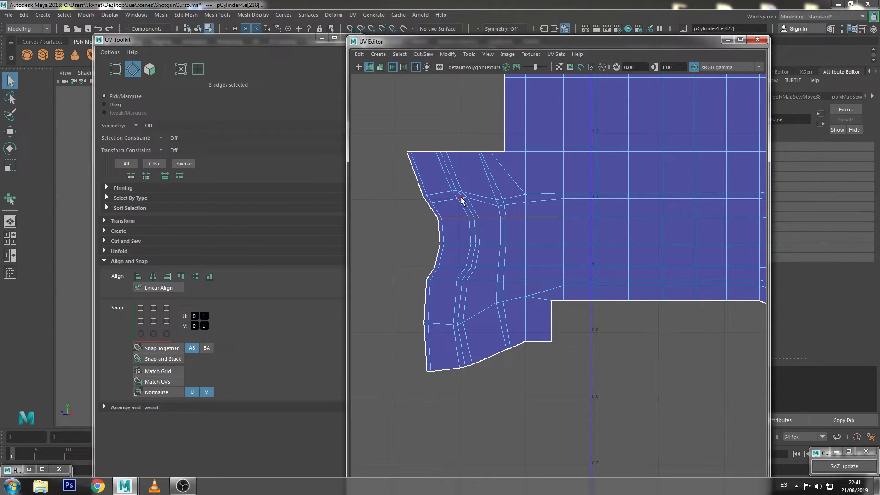
pyautogui.click(538, 198)
pyautogui.hotkey('ctrl', 'z')
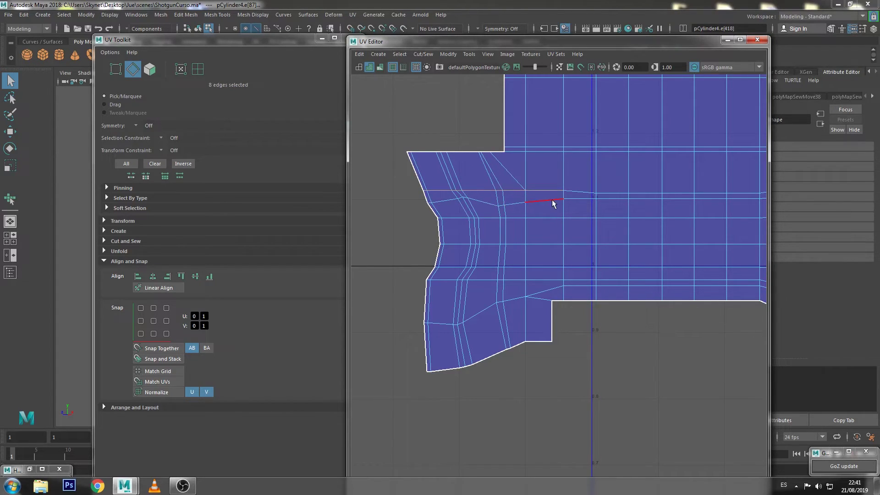
pyautogui.hotkey('shift', 'z')
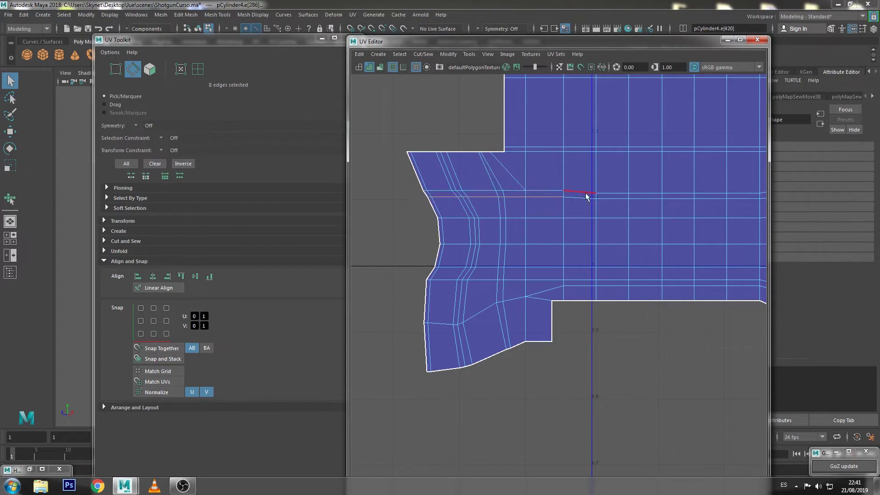
pyautogui.click(435, 198)
pyautogui.doubleClick(430, 201)
pyautogui.click(208, 276)
pyautogui.click(617, 194)
pyautogui.click(425, 192)
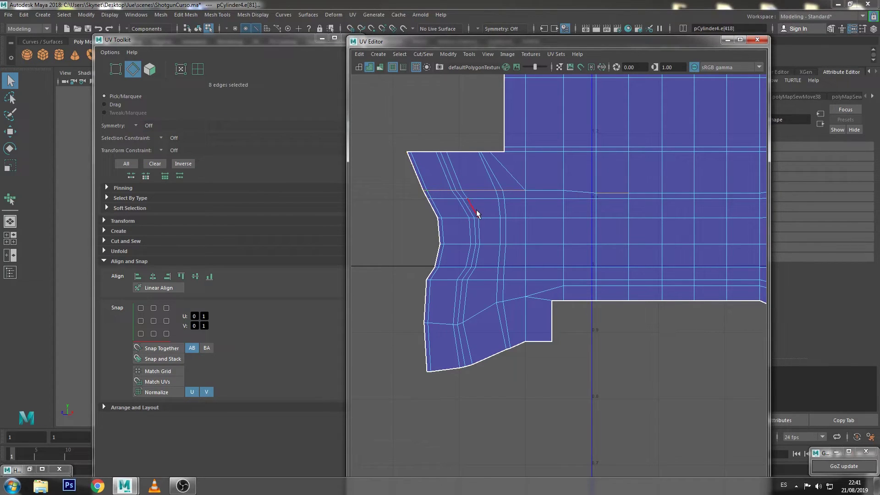
pyautogui.hotkey('ctrl', 'z')
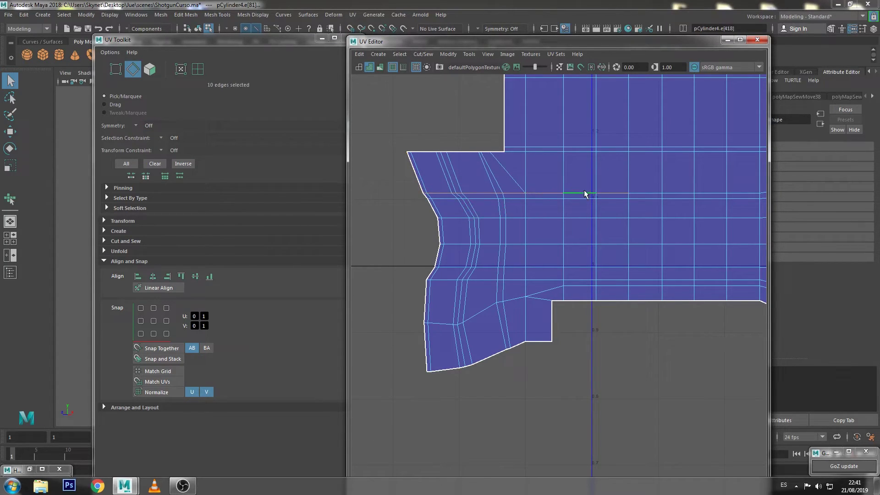
# - Line up the UVs along the shell's left border vertically
pyautogui.press('F12')
pyautogui.click(428, 323)
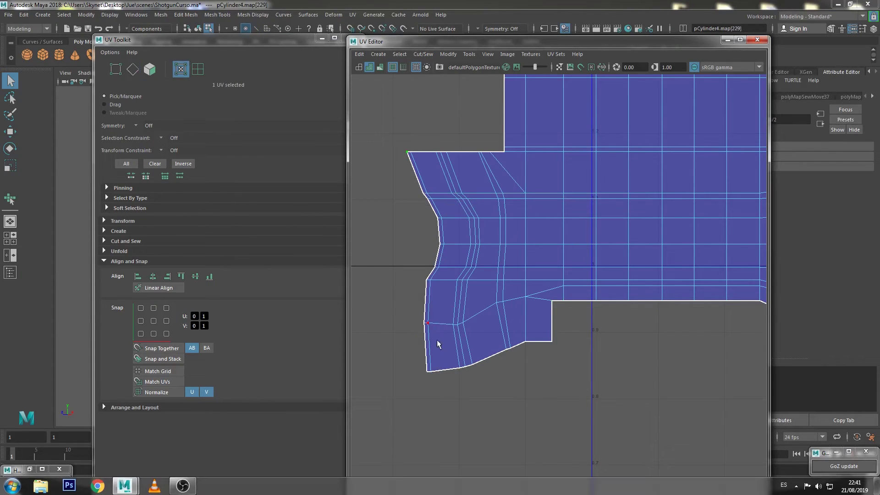
pyautogui.keyDown('shift'); pyautogui.doubleClick(427, 369); pyautogui.keyUp('shift')
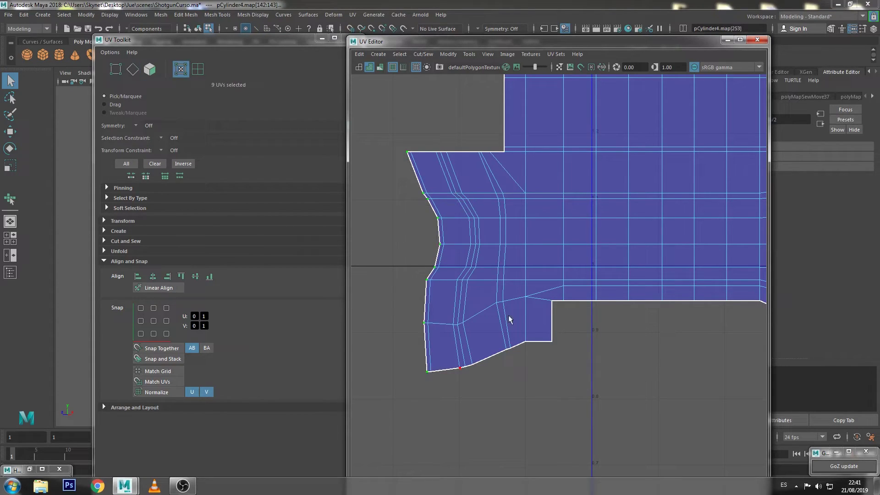
pyautogui.click(137, 276)
pyautogui.click(424, 190)
# - Straighten the three curved inner edge loops into vertical lines
pyautogui.press('F10')
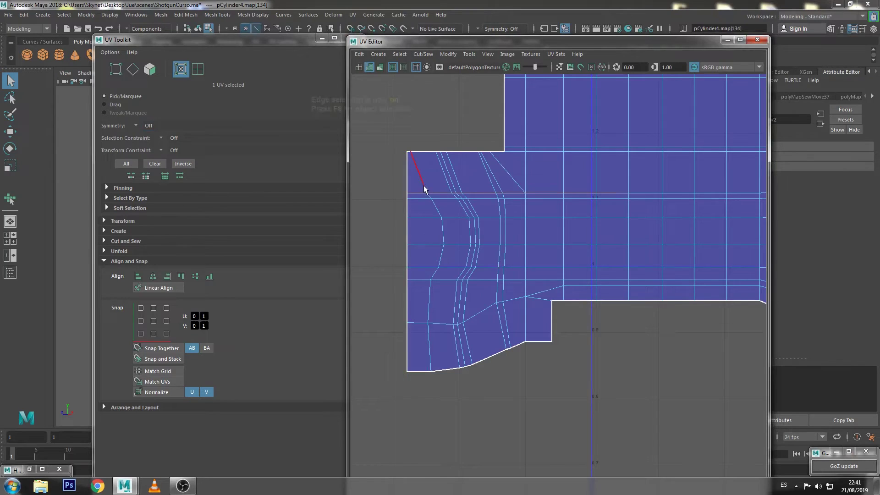
pyautogui.click(424, 186)
pyautogui.click(152, 276)
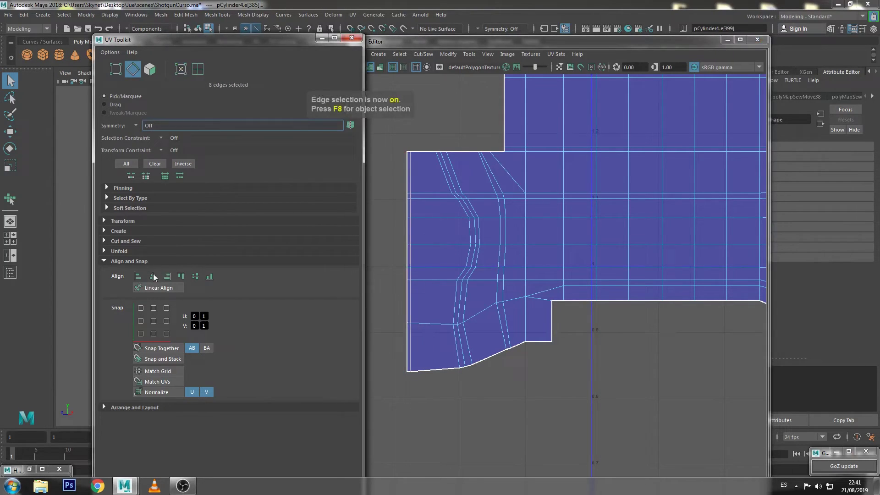
pyautogui.doubleClick(456, 193)
pyautogui.press('g')
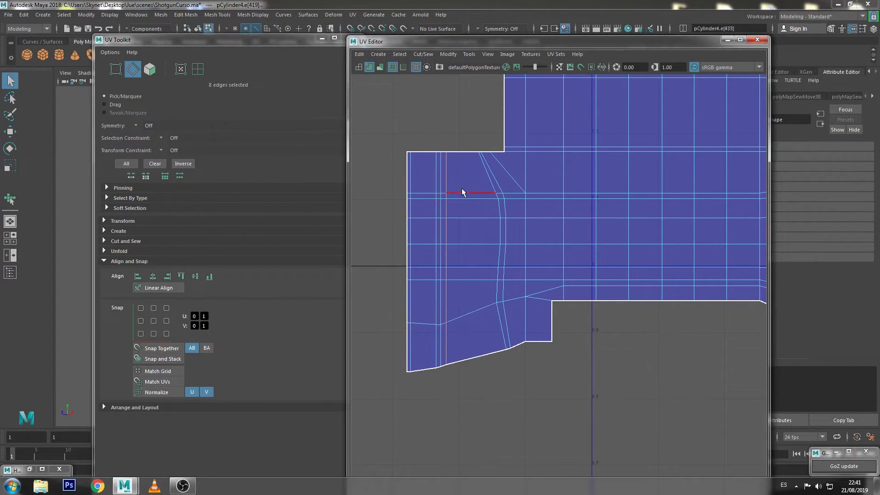
pyautogui.doubleClick(484, 175)
pyautogui.press('g')
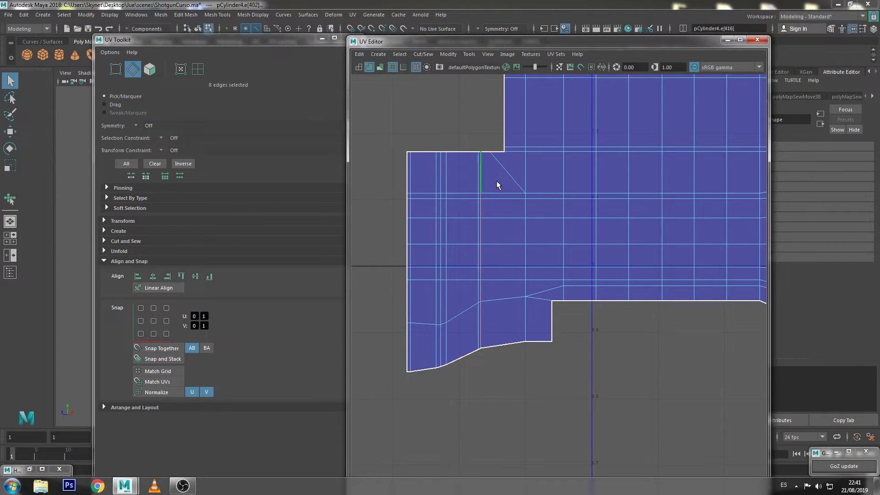
pyautogui.rightClick(512, 187)
# - Nudge the top UV of the vertical line right into alignment with the Move tool
pyautogui.click(552, 186)
pyautogui.moveTo(534, 182); pyautogui.dragTo(512, 359)
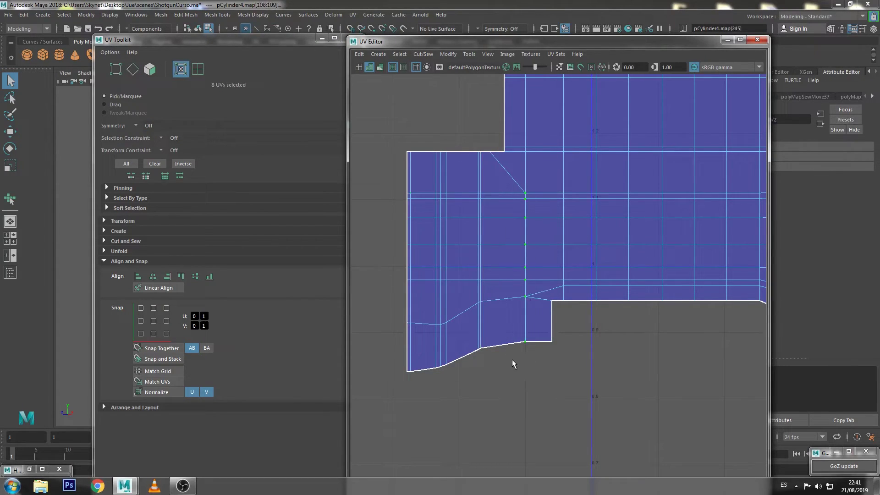
pyautogui.hotkey('ctrl', 'z')
pyautogui.scroll(2, 509, 181)
pyautogui.click(486, 145)
pyautogui.press('w')
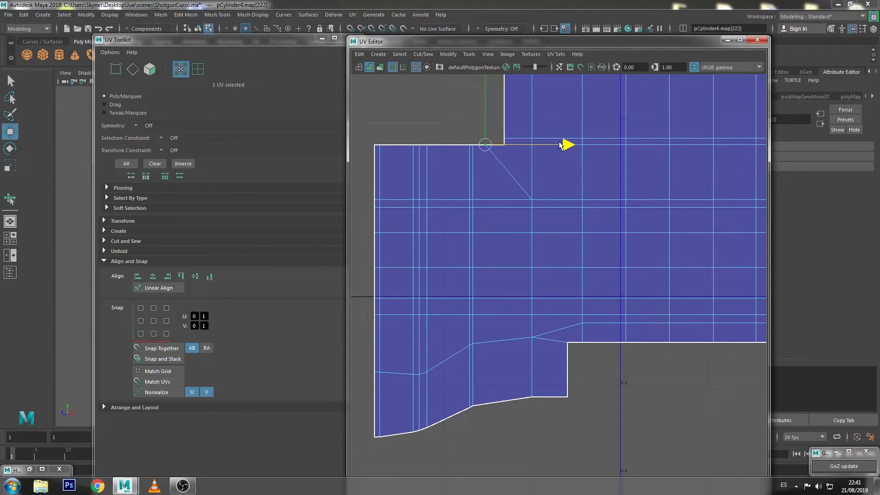
pyautogui.moveTo(565, 145); pyautogui.dragTo(572, 145)
pyautogui.scroll(-2, 508, 257)
# - Level the lower-left border UVs into a flat bottom row
pyautogui.click(526, 316)
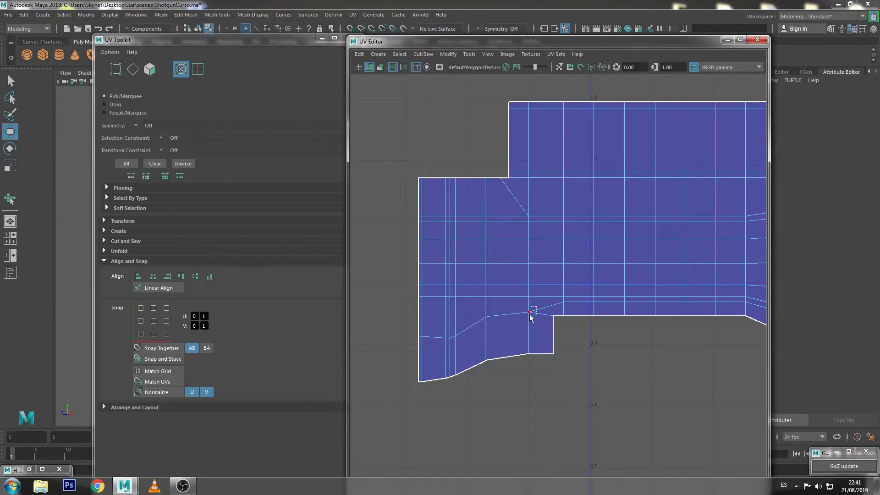
pyautogui.keyDown('shift'); pyautogui.moveTo(500, 307); pyautogui.dragTo(398, 359); pyautogui.keyUp('shift')
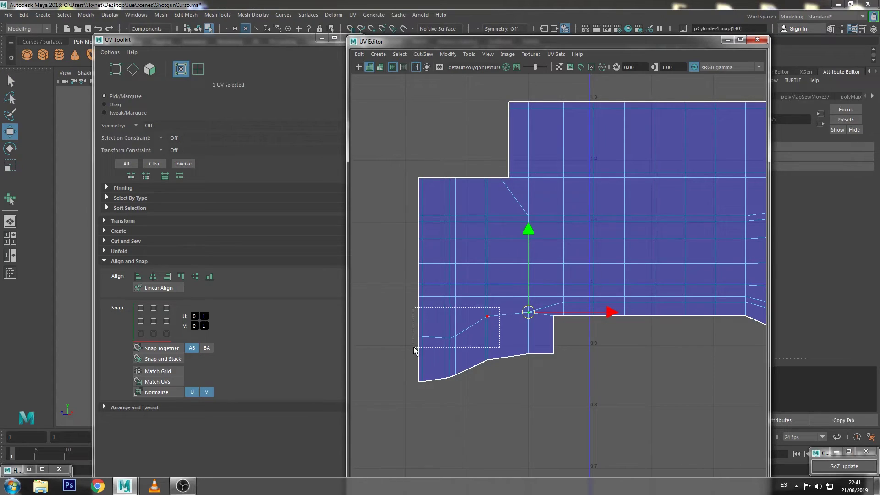
pyautogui.click(195, 276)
pyautogui.click(530, 311)
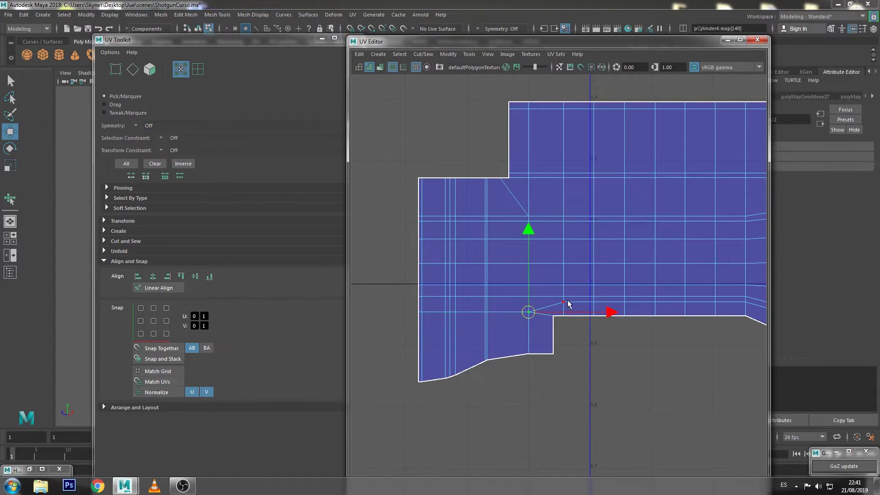
pyautogui.keyDown('shift'); pyautogui.click(565, 302); pyautogui.keyUp('shift')
pyautogui.moveTo(512, 307); pyautogui.dragTo(405, 330)
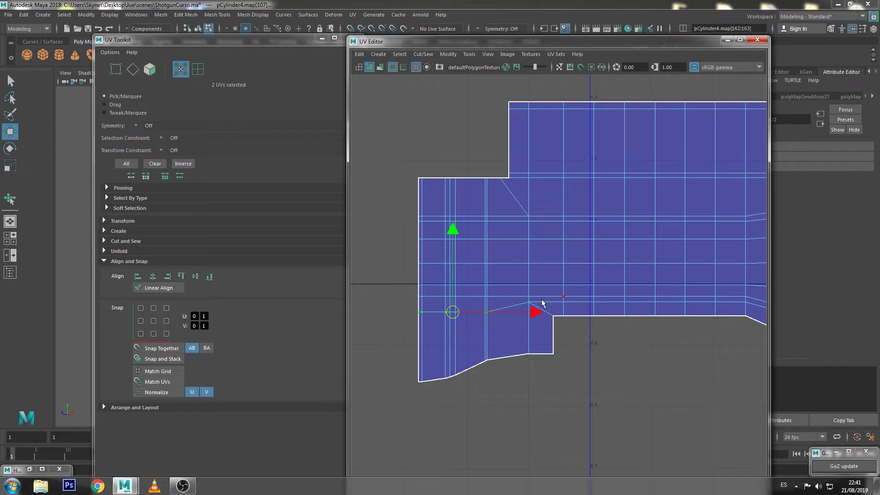
pyautogui.moveTo(573, 345); pyautogui.dragTo(380, 415)
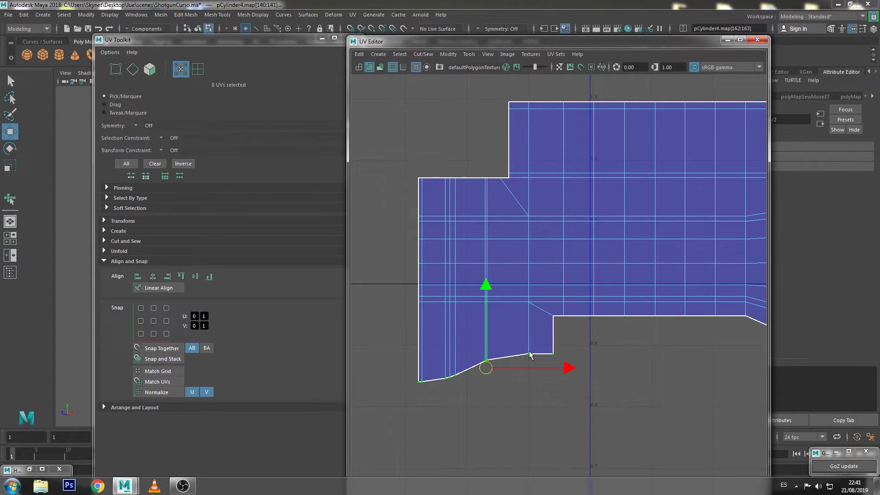
# - Straighten the upper-right corner UVs, then close the UV Editor and UV Toolkit
pyautogui.click(629, 370)
pyautogui.scroll(3, 521, 197)
pyautogui.scroll(-2, 521, 196)
pyautogui.scroll(-3, 535, 255)
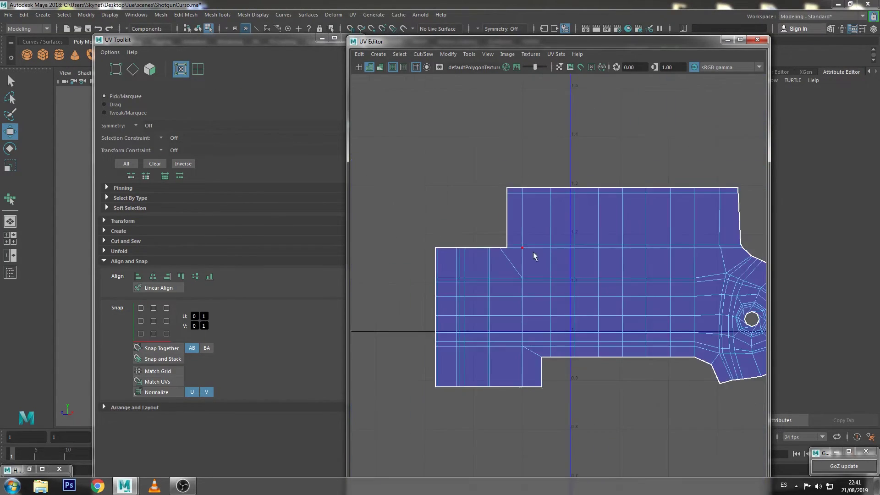
pyautogui.scroll(2, 601, 197)
pyautogui.moveTo(611, 106); pyautogui.dragTo(590, 211)
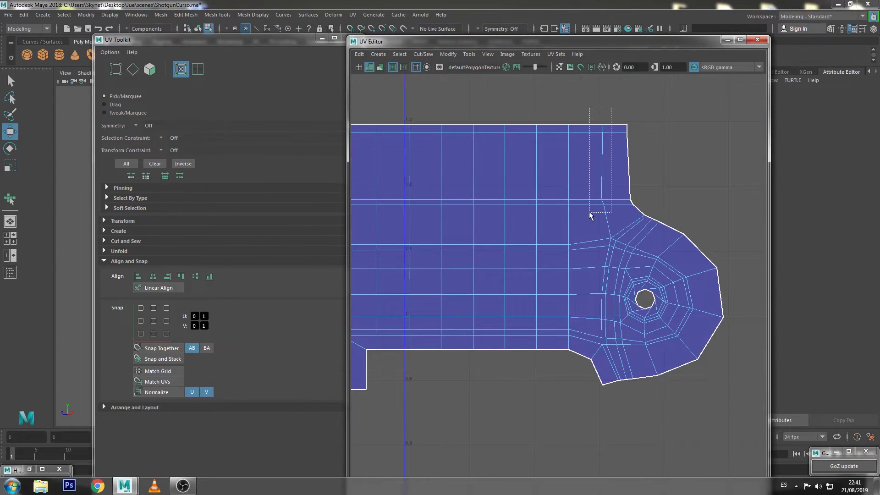
pyautogui.moveTo(663, 94); pyautogui.dragTo(617, 207)
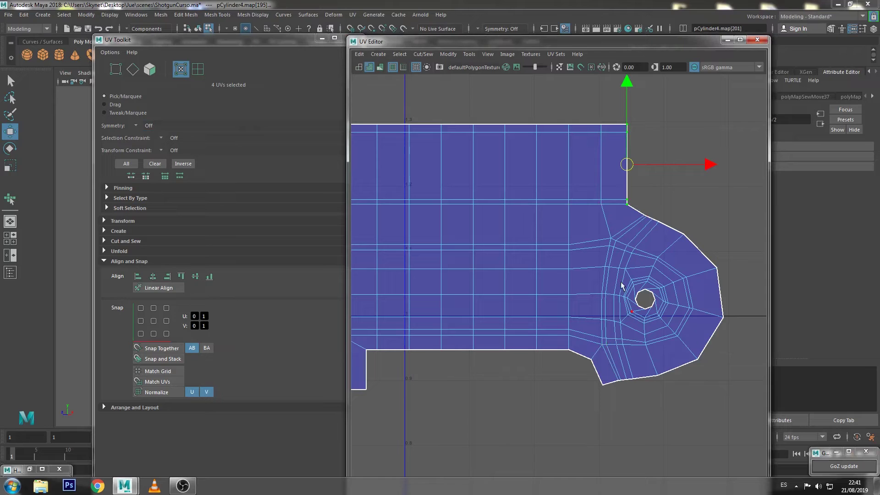
pyautogui.scroll(-2, 617, 262)
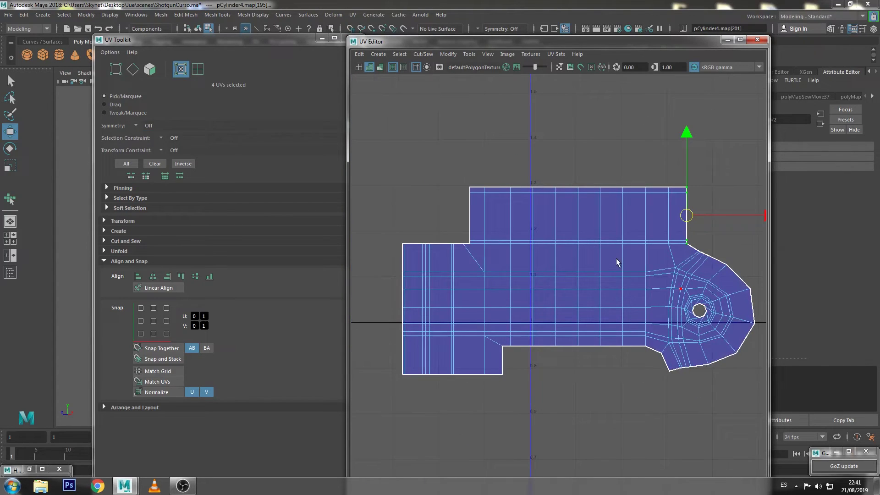
pyautogui.click(727, 39)
pyautogui.click(322, 38)
# - Assign the existing textured material to the bracket mesh
pyautogui.scroll(3, 412, 178)
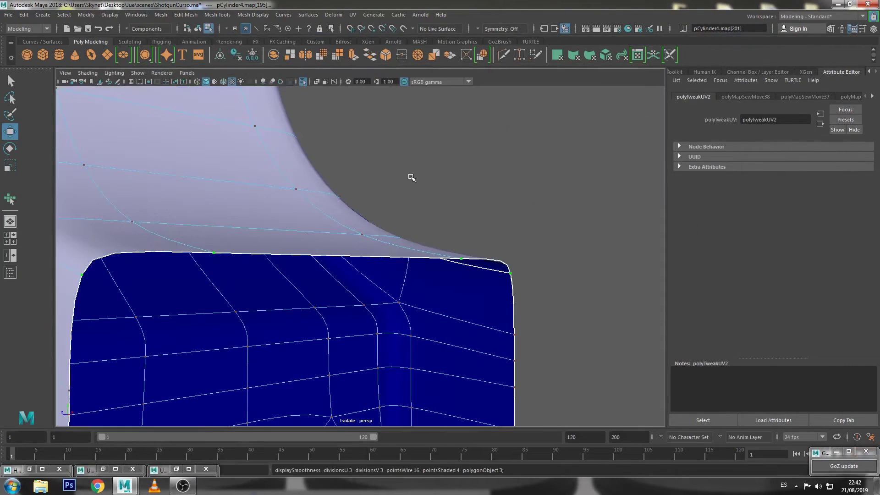
pyautogui.moveTo(294, 191); pyautogui.dragTo(411, 143, button='right')
pyautogui.scroll(-5, 495, 206)
pyautogui.moveTo(495, 206)
pyautogui.keyDown('alt'); pyautogui.mouseDown()
pyautogui.moveTo(556, 216)
pyautogui.moveTo(516, 163)
pyautogui.moveTo(393, 193)
pyautogui.moveTo(328, 232)
pyautogui.moveTo(495, 233)
pyautogui.moveTo(544, 208)
pyautogui.mouseUp(); pyautogui.keyUp('alt')
pyautogui.click(364, 144)
pyautogui.press('q')
pyautogui.rightClick(365, 144)
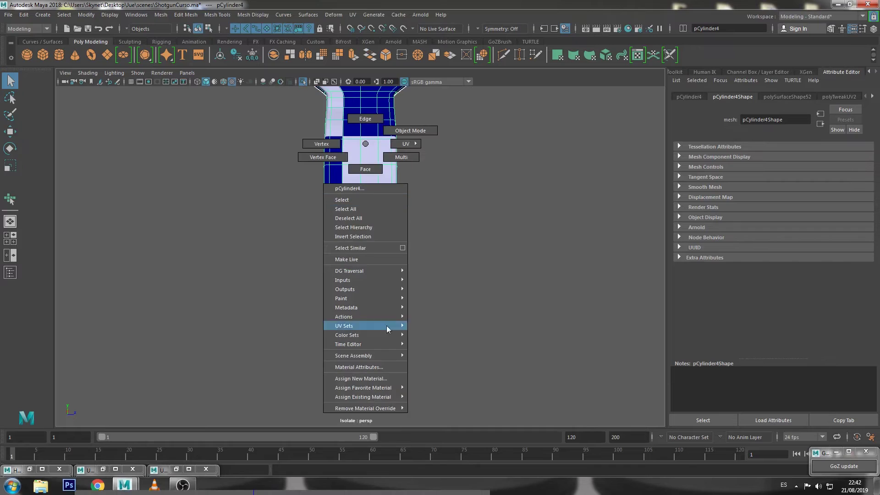
pyautogui.click(454, 397)
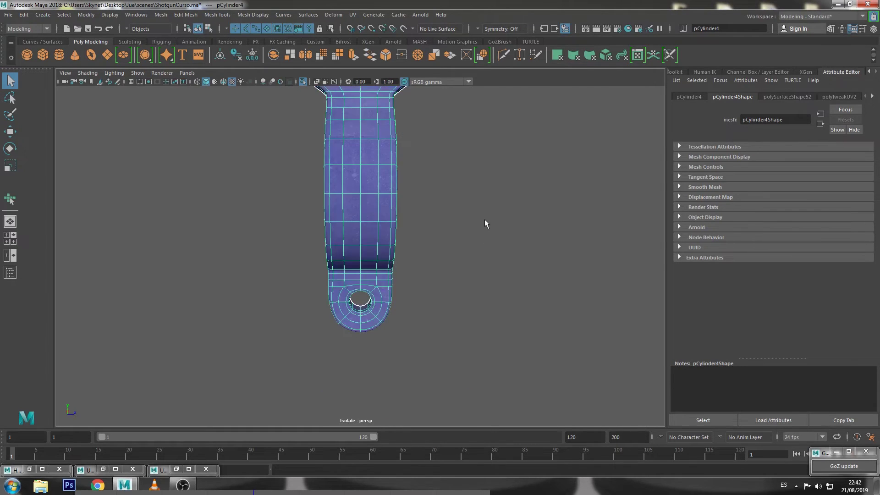
# - Orbit around the textured bracket to inspect its lower tab and curve
pyautogui.click(486, 223)
pyautogui.moveTo(486, 224)
pyautogui.keyDown('alt'); pyautogui.mouseDown()
pyautogui.moveTo(484, 261)
pyautogui.moveTo(459, 270)
pyautogui.mouseUp(); pyautogui.keyUp('alt')
pyautogui.moveTo(422, 234)
pyautogui.keyDown('alt'); pyautogui.mouseDown()
pyautogui.moveTo(482, 196)
pyautogui.moveTo(417, 249)
pyautogui.mouseUp(); pyautogui.keyUp('alt')
pyautogui.scroll(3, 410, 301)
pyautogui.scroll(2, 408, 309)
pyautogui.scroll(-5, 346, 251)
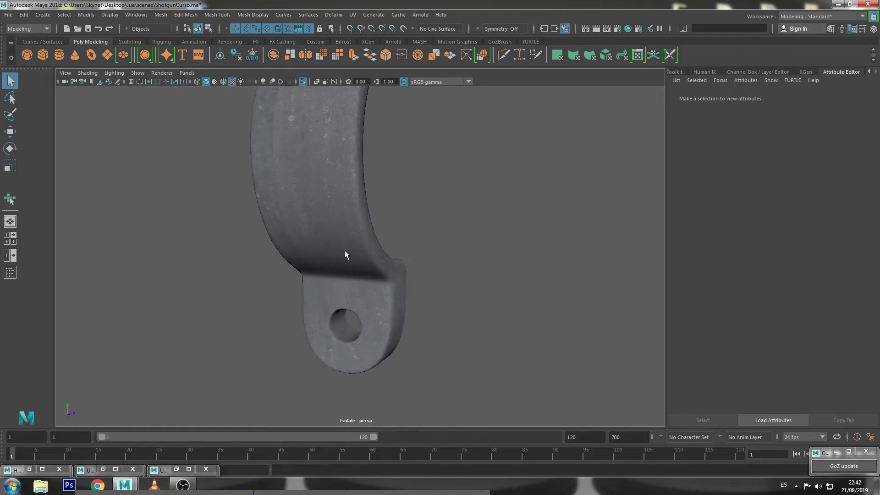
pyautogui.moveTo(345, 252)
pyautogui.keyDown('alt'); pyautogui.mouseDown()
pyautogui.moveTo(467, 277)
pyautogui.moveTo(419, 161)
pyautogui.mouseUp(); pyautogui.keyUp('alt')
pyautogui.scroll(5, 423, 267)
pyautogui.moveTo(423, 267)
pyautogui.keyDown('alt'); pyautogui.mouseDown()
pyautogui.moveTo(380, 255)
pyautogui.moveTo(311, 255)
pyautogui.moveTo(240, 173)
pyautogui.mouseUp(); pyautogui.keyUp('alt')
# - Lay out and frame the bracket's whole UV shell in the UV Editor, then close it
pyautogui.click(220, 179)
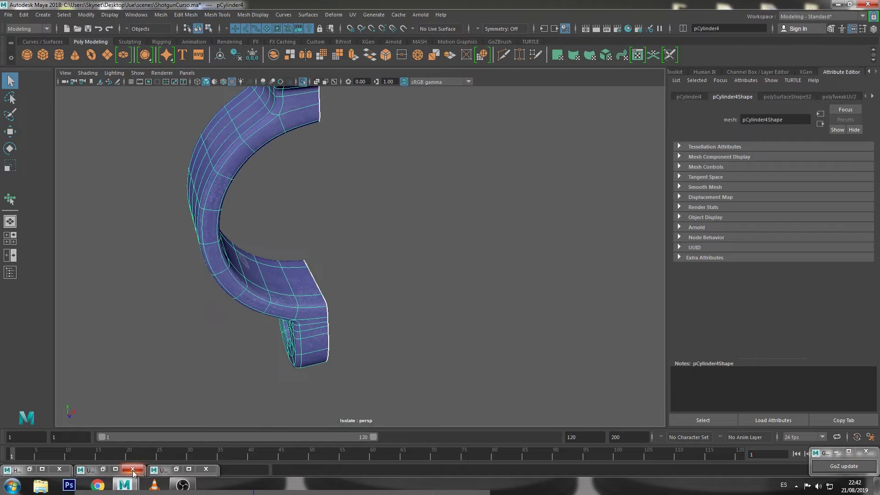
pyautogui.click(115, 465)
pyautogui.scroll(-2, 298, 367)
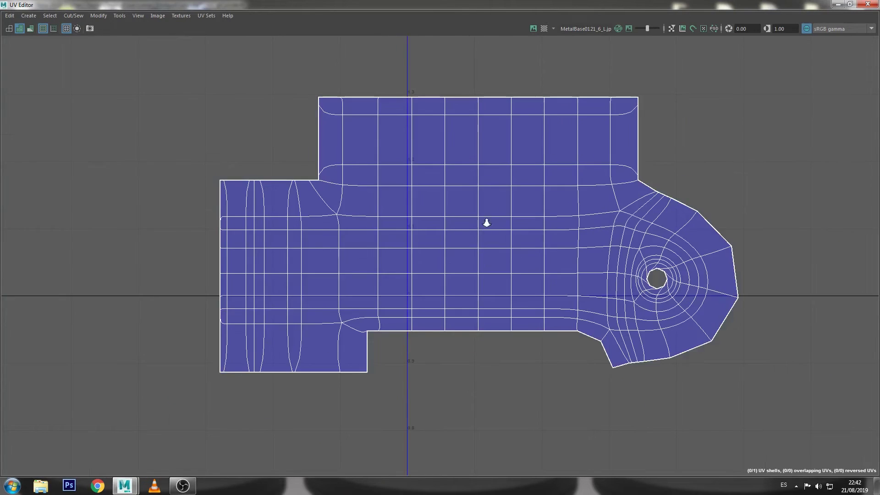
pyautogui.scroll(-2, 485, 222)
pyautogui.moveTo(506, 224); pyautogui.dragTo(458, 205, button='right')
pyautogui.click(487, 220)
pyautogui.press('Delete')
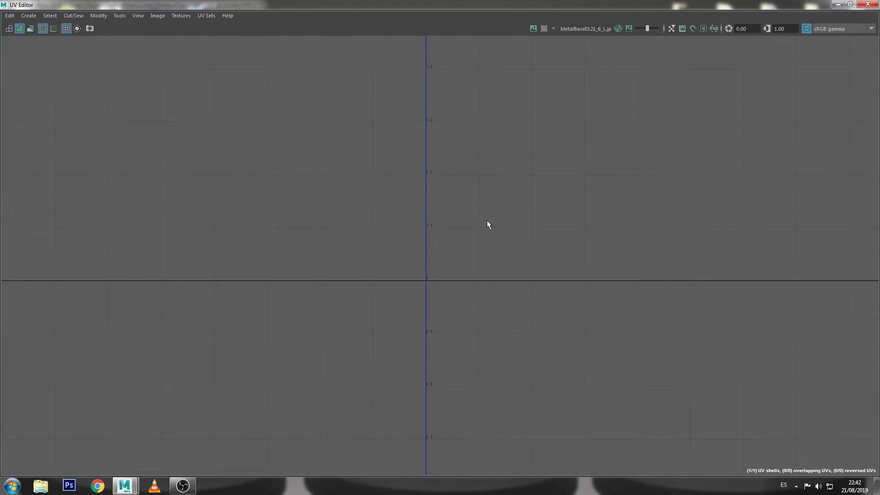
pyautogui.press('f')
pyautogui.click(838, 4)
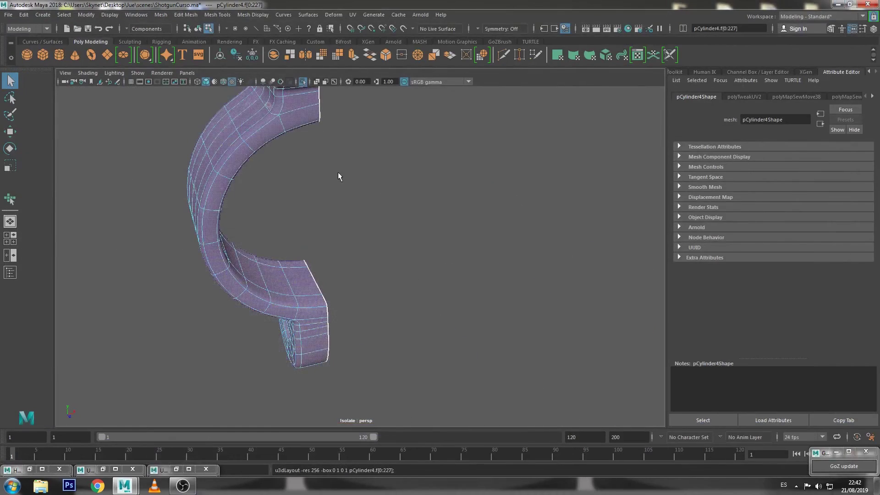
# - Zoom in and orbit the grip to inspect its texture from the front and below
pyautogui.click(428, 226)
pyautogui.scroll(3, 478, 226)
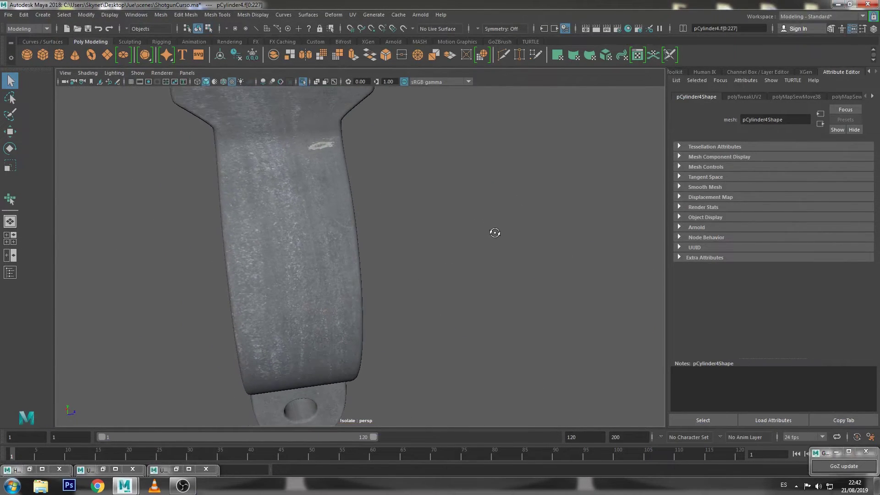
pyautogui.moveTo(490, 230)
pyautogui.keyDown('alt'); pyautogui.mouseDown()
pyautogui.moveTo(400, 224)
pyautogui.moveTo(365, 306)
pyautogui.moveTo(413, 284)
pyautogui.moveTo(398, 219)
pyautogui.moveTo(440, 233)
pyautogui.mouseUp(); pyautogui.keyUp('alt')
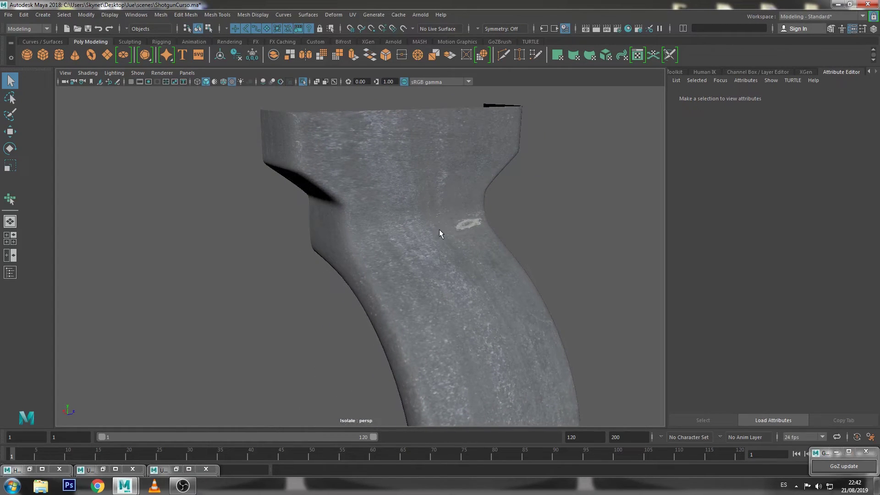
pyautogui.moveTo(440, 234)
pyautogui.keyDown('alt'); pyautogui.mouseDown()
pyautogui.moveTo(428, 232)
pyautogui.moveTo(535, 220)
pyautogui.moveTo(526, 254)
pyautogui.moveTo(507, 252)
pyautogui.mouseUp(); pyautogui.keyUp('alt')
pyautogui.click(408, 217)
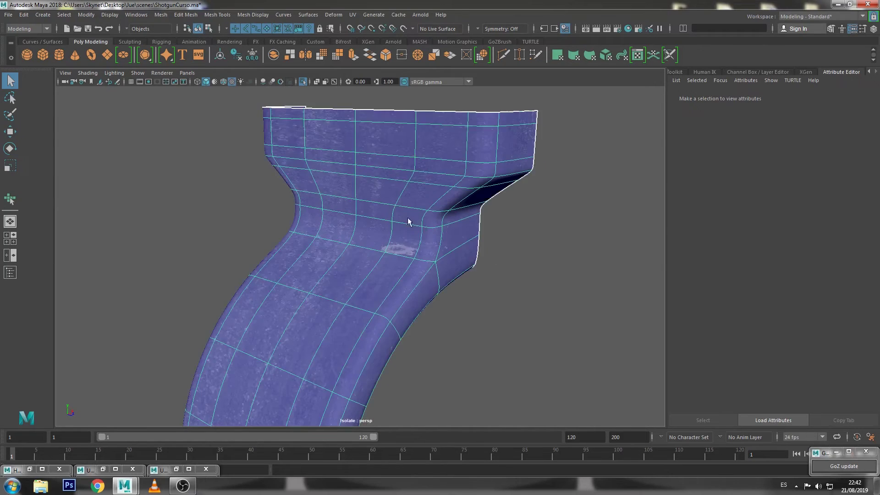
pyautogui.moveTo(408, 218)
pyautogui.keyDown('alt'); pyautogui.mouseDown()
pyautogui.moveTo(431, 244)
pyautogui.moveTo(464, 259)
pyautogui.moveTo(430, 231)
pyautogui.mouseUp(); pyautogui.keyUp('alt')
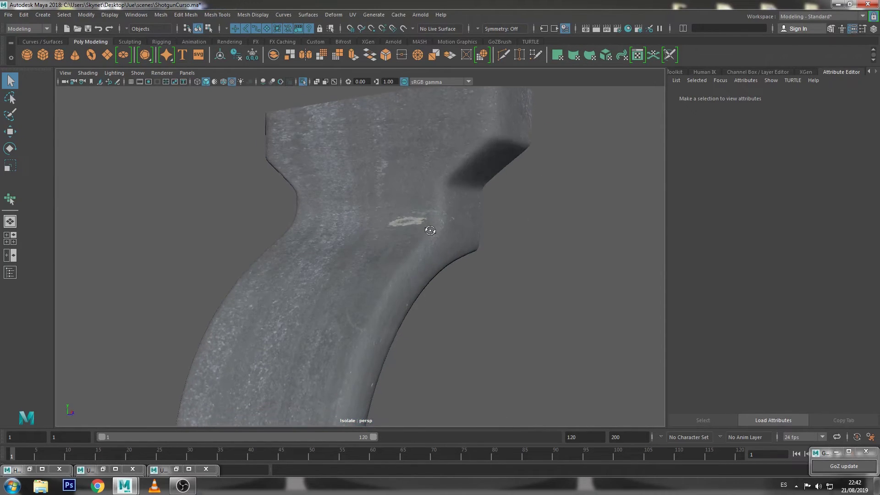
pyautogui.moveTo(344, 159)
pyautogui.keyDown('alt'); pyautogui.mouseDown()
pyautogui.moveTo(364, 152)
pyautogui.moveTo(366, 234)
pyautogui.moveTo(381, 145)
pyautogui.moveTo(362, 196)
pyautogui.moveTo(367, 220)
pyautogui.moveTo(356, 112)
pyautogui.moveTo(429, 265)
pyautogui.moveTo(403, 240)
pyautogui.moveTo(275, 291)
pyautogui.moveTo(452, 232)
pyautogui.moveTo(423, 280)
pyautogui.mouseUp(); pyautogui.keyUp('alt')
# - Run Edit > Delete by Type on pCylinder4, then reselect the pCylinder4 mesh
pyautogui.click(359, 187)
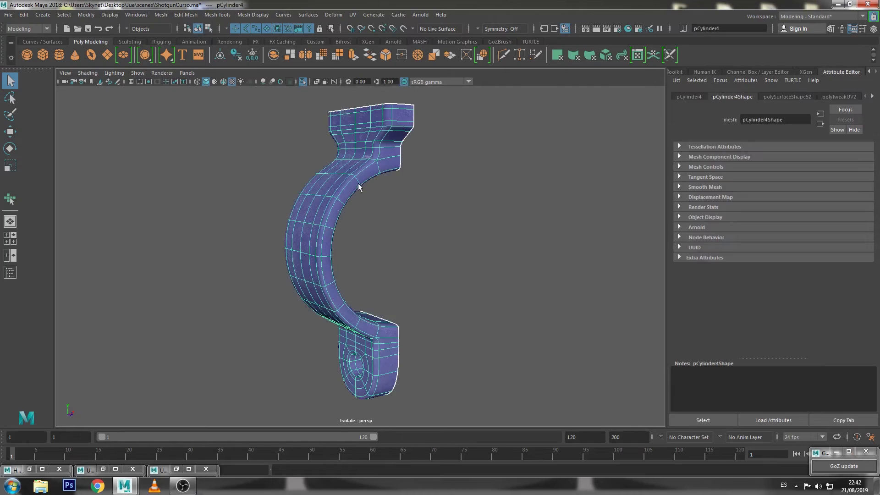
pyautogui.click(28, 15)
pyautogui.click(191, 139)
pyautogui.click(451, 225)
pyautogui.keyDown('alt'); pyautogui.moveTo(451, 224); pyautogui.dragTo(375, 234); pyautogui.keyUp('alt')
pyautogui.click(358, 206)
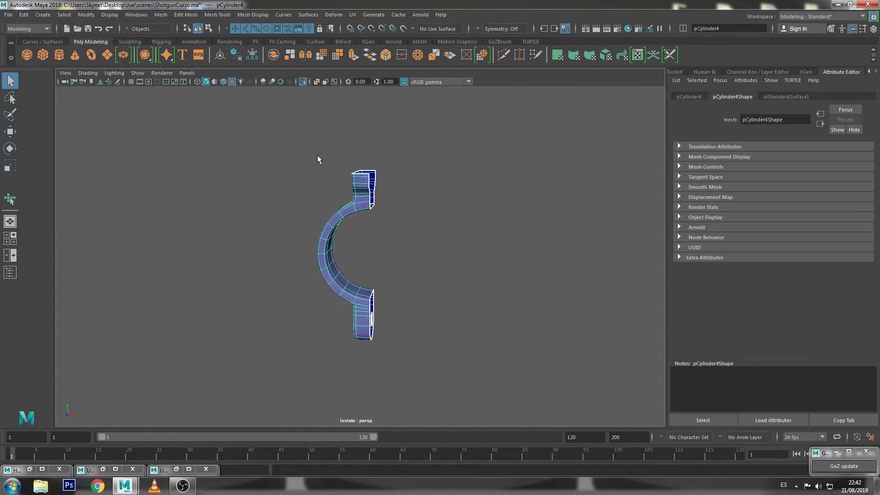
pyautogui.click(168, 18)
# - Mirror the half bracket across X with merged borders, then frame and orbit the full ring
pyautogui.click(198, 136)
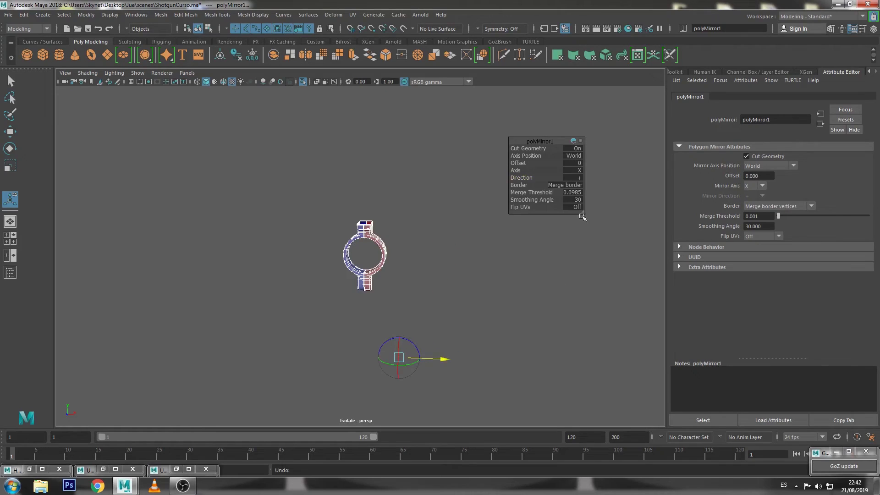
pyautogui.press('f')
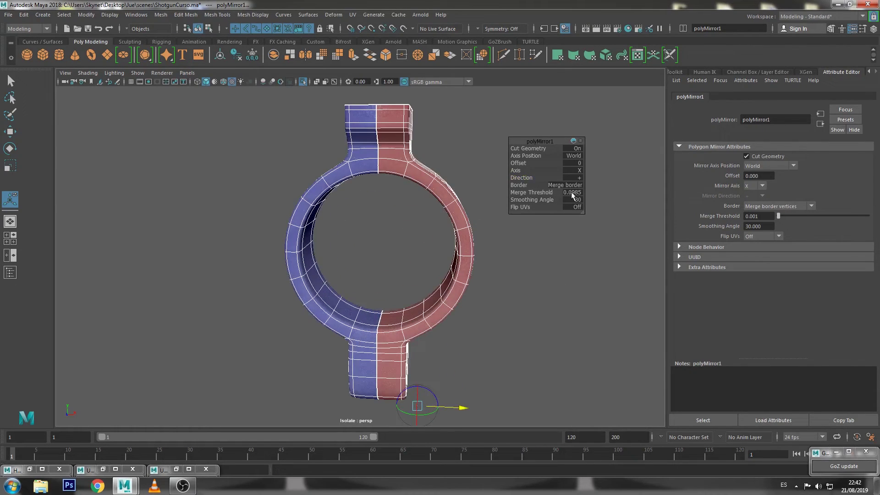
pyautogui.click(544, 279)
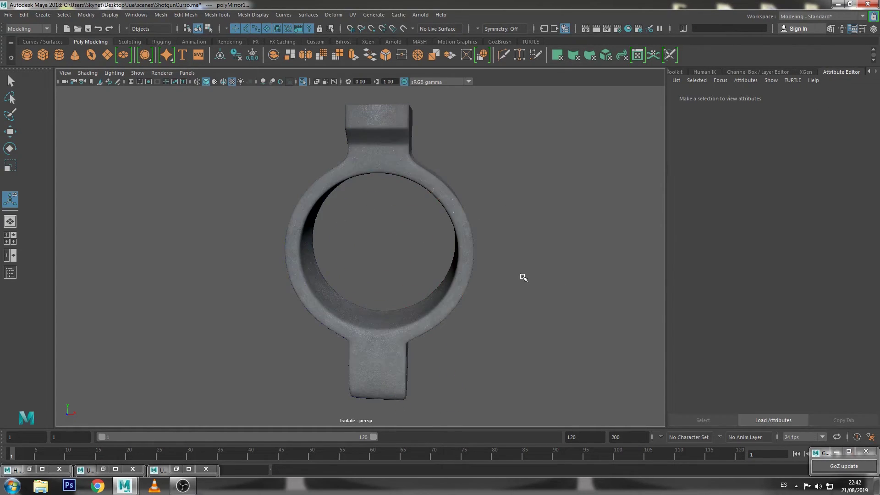
pyautogui.moveTo(412, 170); pyautogui.dragTo(461, 175, button='right')
pyautogui.moveTo(461, 175)
pyautogui.keyDown('alt'); pyautogui.mouseDown()
pyautogui.moveTo(344, 202)
pyautogui.moveTo(348, 214)
pyautogui.moveTo(502, 216)
pyautogui.mouseUp(); pyautogui.keyUp('alt')
# - Select the mirrored bracket and bring the UV Editor back up
pyautogui.click(420, 186)
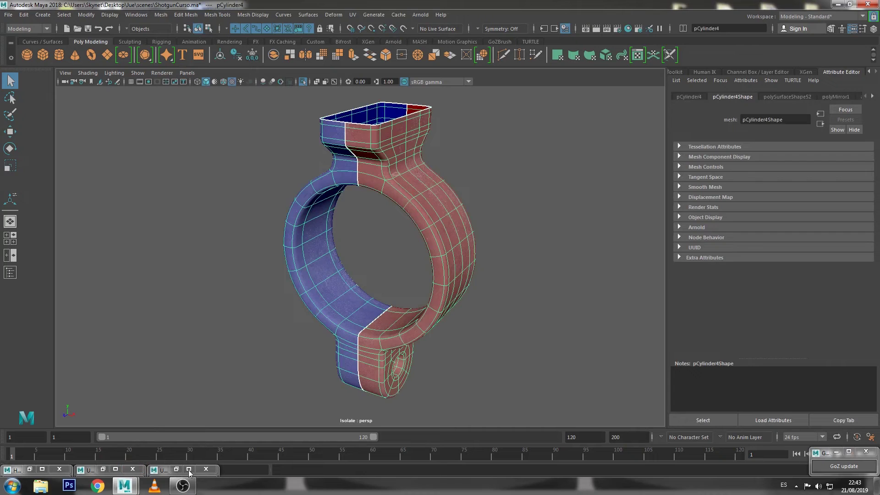
pyautogui.click(115, 469)
pyautogui.click(839, 4)
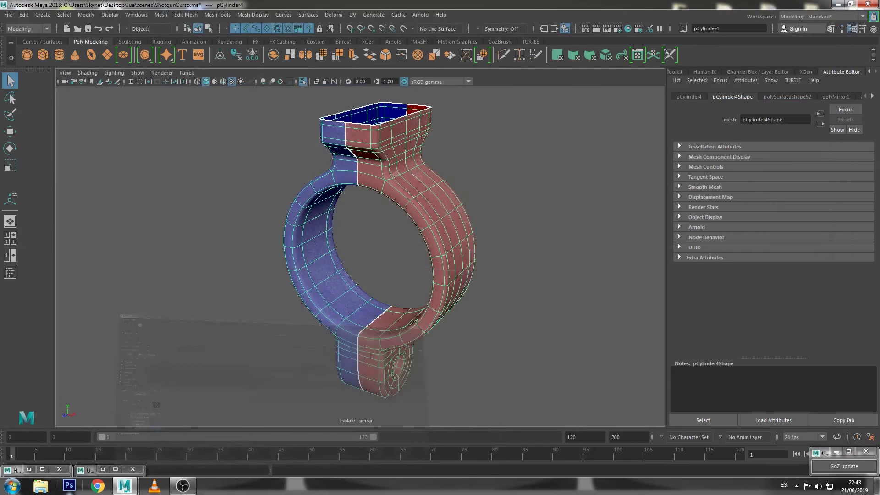
# - Select the bracket's UV shell in shell mode and check for overlapping mirrored halves
pyautogui.click(114, 468)
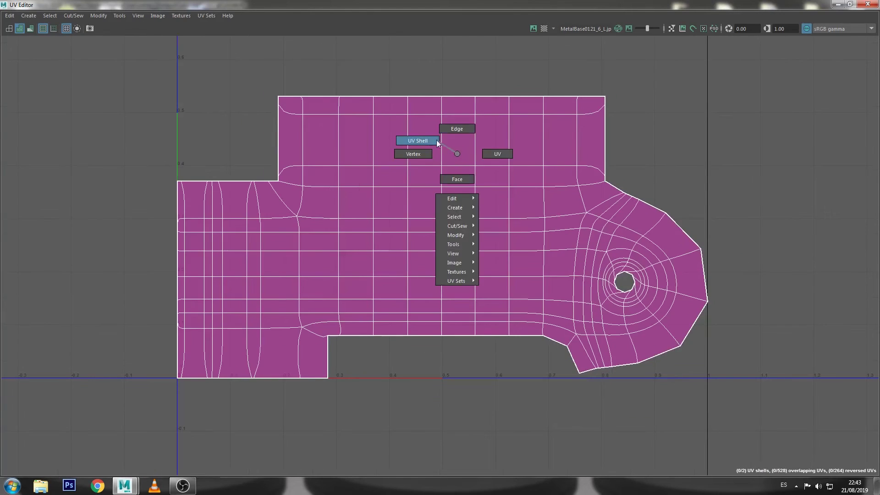
pyautogui.moveTo(455, 139); pyautogui.dragTo(417, 141, button='right')
pyautogui.click(436, 201)
pyautogui.press('f')
pyautogui.moveTo(447, 143); pyautogui.dragTo(461, 53)
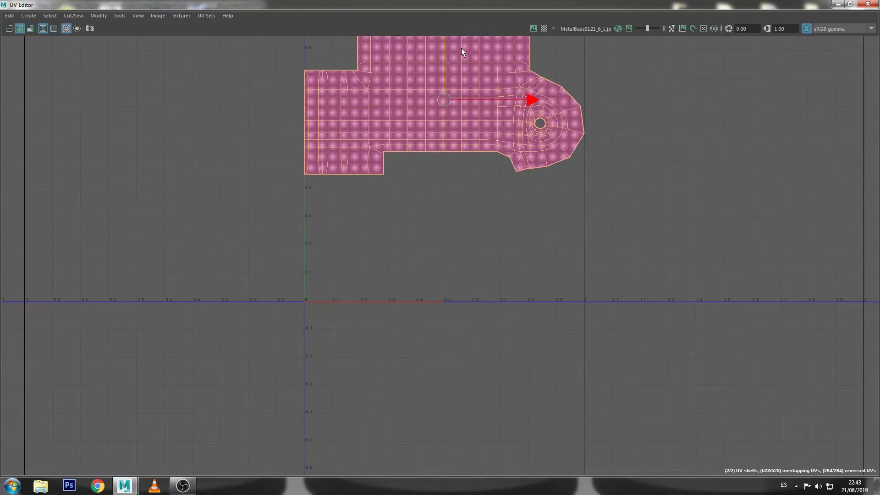
pyautogui.hotkey('ctrl', 'z')
pyautogui.click(838, 4)
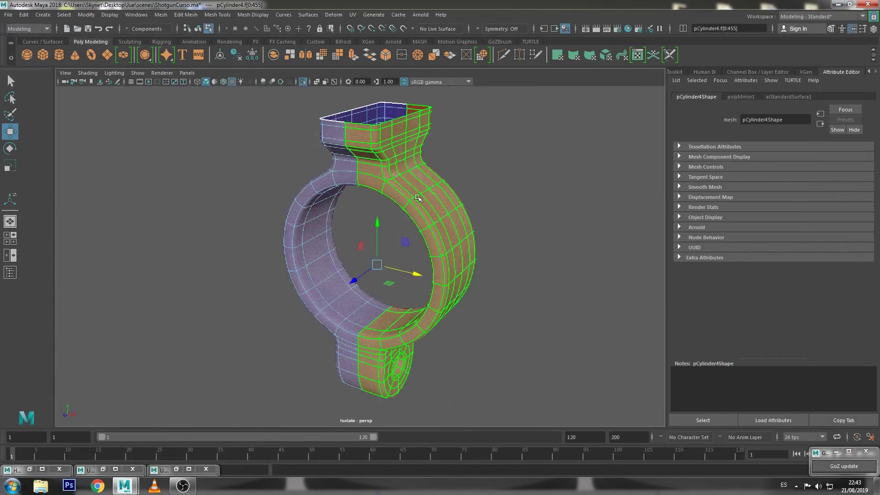
pyautogui.click(116, 469)
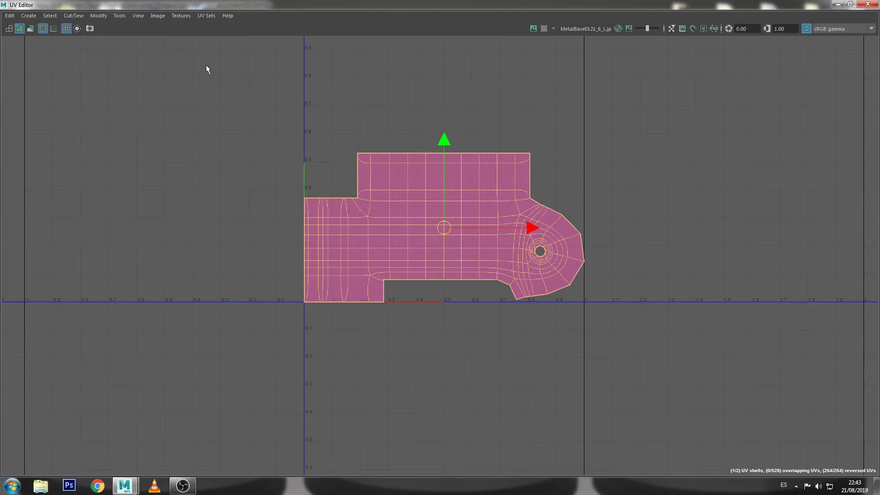
# - Distribute the overlapping UVs and move one half left of the 0 axis
pyautogui.click(99, 16)
pyautogui.click(120, 51)
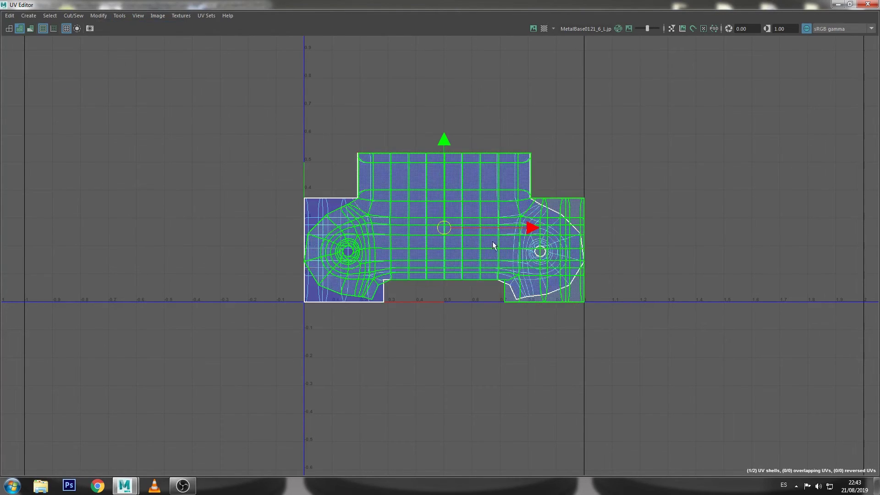
pyautogui.moveTo(494, 246)
pyautogui.mouseDown()
pyautogui.moveTo(619, 122)
pyautogui.moveTo(403, 161)
pyautogui.moveTo(157, 241)
pyautogui.mouseUp()
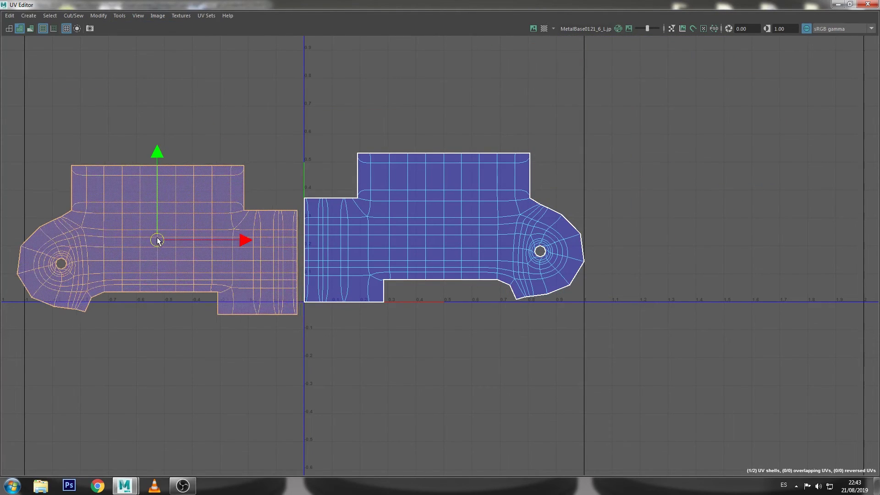
pyautogui.keyDown('shift'); pyautogui.click(314, 227); pyautogui.keyUp('shift')
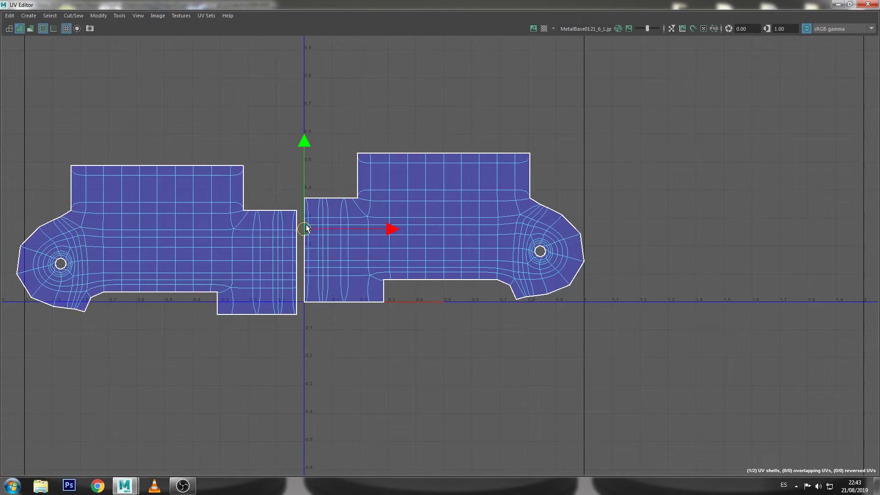
pyautogui.click(305, 280)
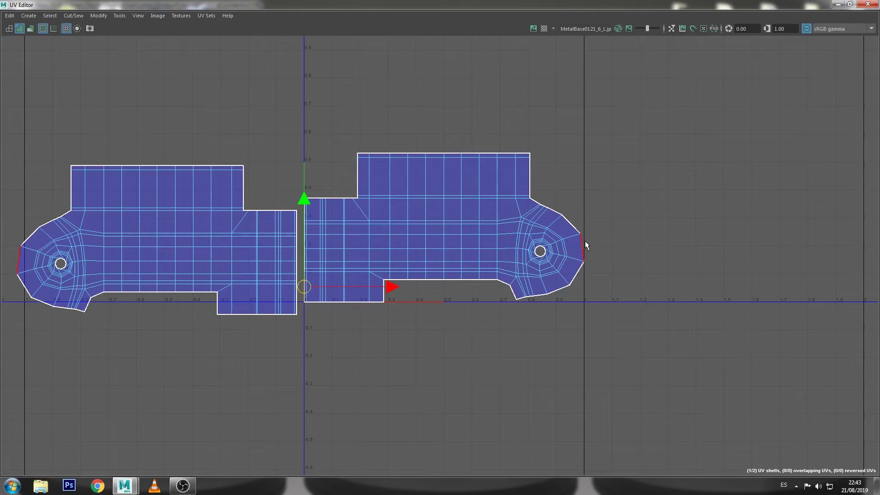
# - Move and Sew the two halves along their shared seam edge, then close the UV Editor
pyautogui.click(252, 313)
pyautogui.click(76, 15)
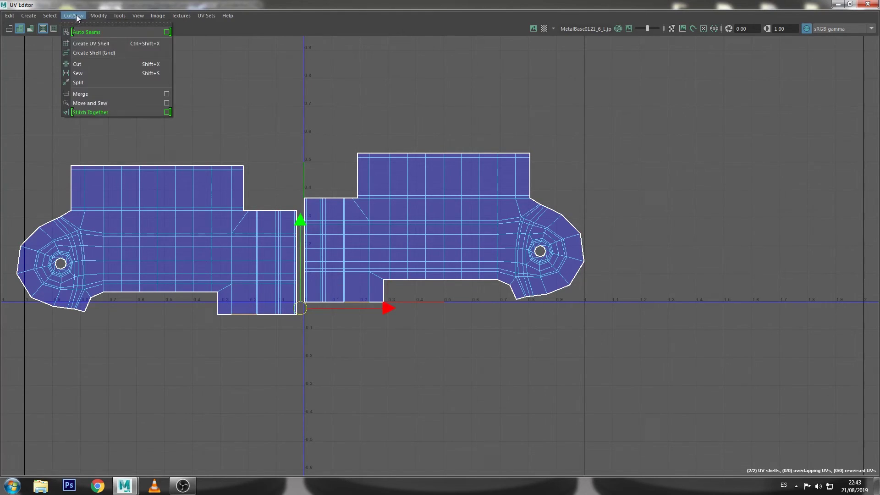
pyautogui.click(108, 104)
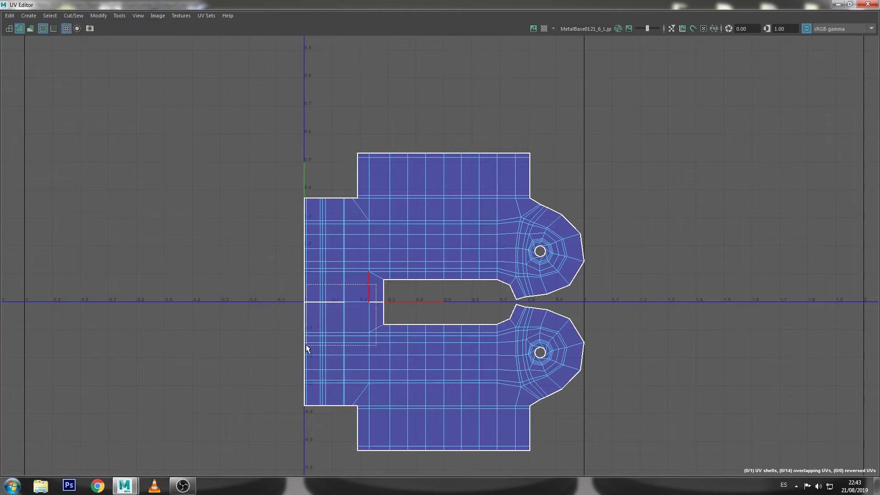
pyautogui.moveTo(306, 345); pyautogui.dragTo(305, 345)
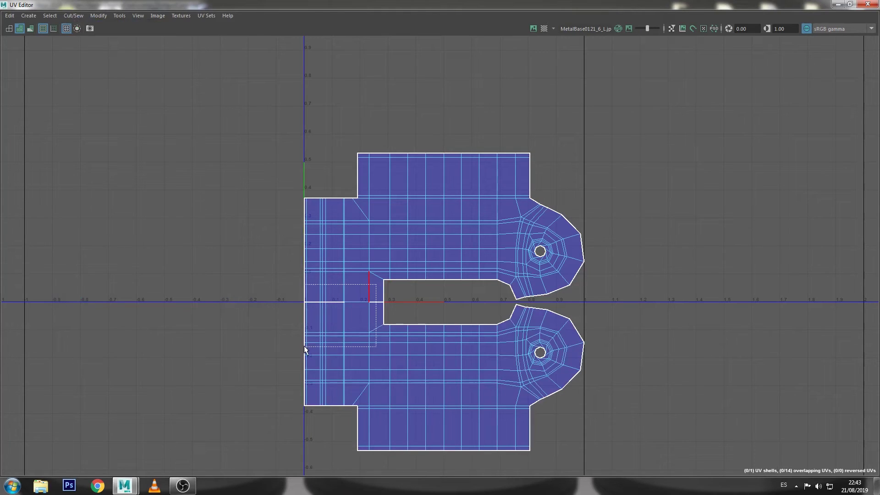
pyautogui.click(838, 4)
# - Show the bracket textured and orbit to bring its side hole into view
pyautogui.press('6')
pyautogui.click(518, 207)
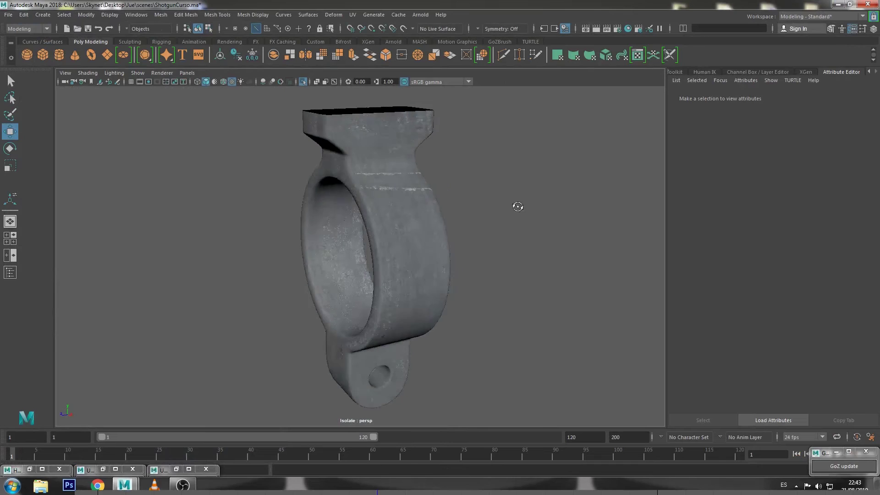
pyautogui.moveTo(518, 206)
pyautogui.keyDown('alt'); pyautogui.mouseDown()
pyautogui.moveTo(436, 206)
pyautogui.moveTo(417, 163)
pyautogui.moveTo(315, 197)
pyautogui.moveTo(393, 163)
pyautogui.moveTo(416, 200)
pyautogui.moveTo(581, 210)
pyautogui.mouseUp(); pyautogui.keyUp('alt')
pyautogui.press('q')
pyautogui.scroll(2, 398, 232)
pyautogui.scroll(3, 392, 304)
pyautogui.scroll(-1, 398, 272)
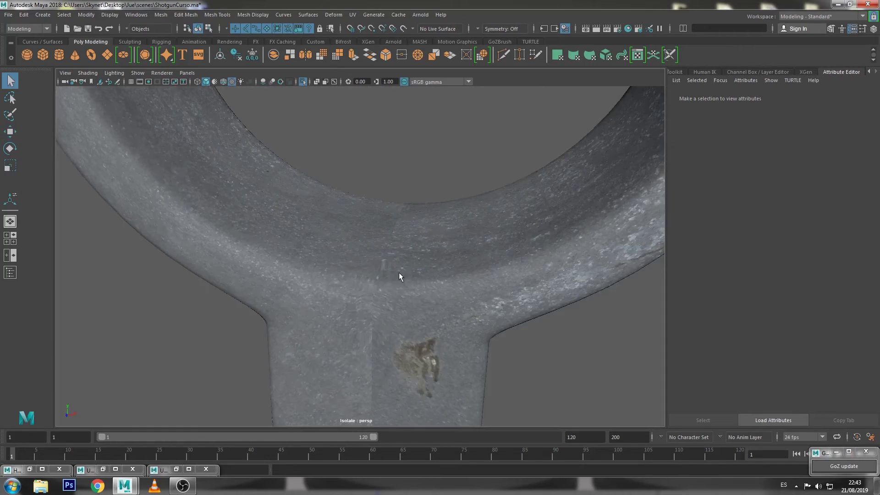
pyautogui.click(399, 275)
pyautogui.scroll(-2, 408, 274)
pyautogui.hotkey('ctrl', 'z')
pyautogui.scroll(-2, 407, 255)
pyautogui.keyDown('alt'); pyautogui.moveTo(407, 254); pyautogui.dragTo(400, 221, button='middle'); pyautogui.keyUp('alt')
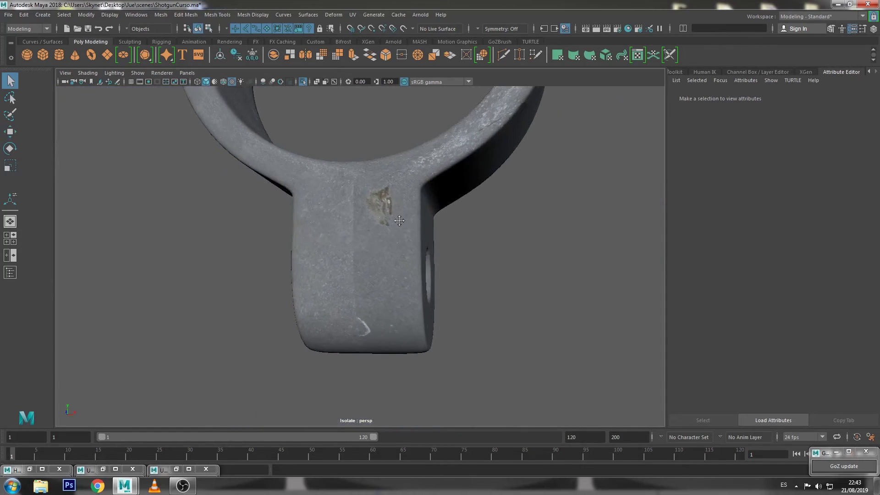
pyautogui.moveTo(399, 221)
pyautogui.keyDown('alt'); pyautogui.mouseDown()
pyautogui.moveTo(416, 252)
pyautogui.moveTo(391, 259)
pyautogui.mouseUp(); pyautogui.keyUp('alt')
pyautogui.moveTo(352, 199)
pyautogui.keyDown('alt'); pyautogui.mouseDown()
pyautogui.moveTo(377, 206)
pyautogui.moveTo(368, 241)
pyautogui.mouseUp(); pyautogui.keyUp('alt')
pyautogui.click(340, 199)
pyautogui.hotkey('ctrl', 'z')
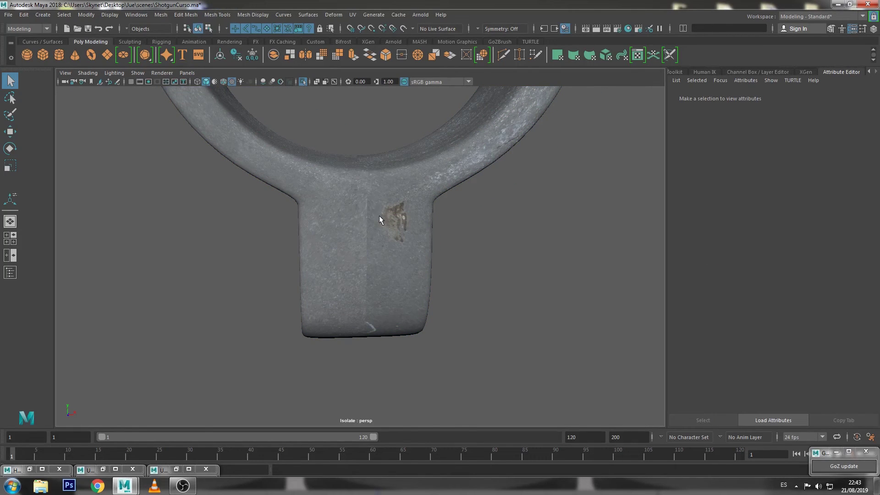
pyautogui.scroll(-5, 403, 221)
# - Orbit and zoom around the textured ring to inspect the lug hole up close
pyautogui.moveTo(416, 260)
pyautogui.keyDown('alt'); pyautogui.mouseDown()
pyautogui.moveTo(405, 281)
pyautogui.moveTo(546, 287)
pyautogui.mouseUp(); pyautogui.keyUp('alt')
pyautogui.keyDown('alt'); pyautogui.moveTo(546, 287); pyautogui.dragTo(468, 256, button='middle'); pyautogui.keyUp('alt')
pyautogui.scroll(3, 468, 257)
pyautogui.keyDown('alt'); pyautogui.moveTo(467, 267); pyautogui.dragTo(476, 246); pyautogui.keyUp('alt')
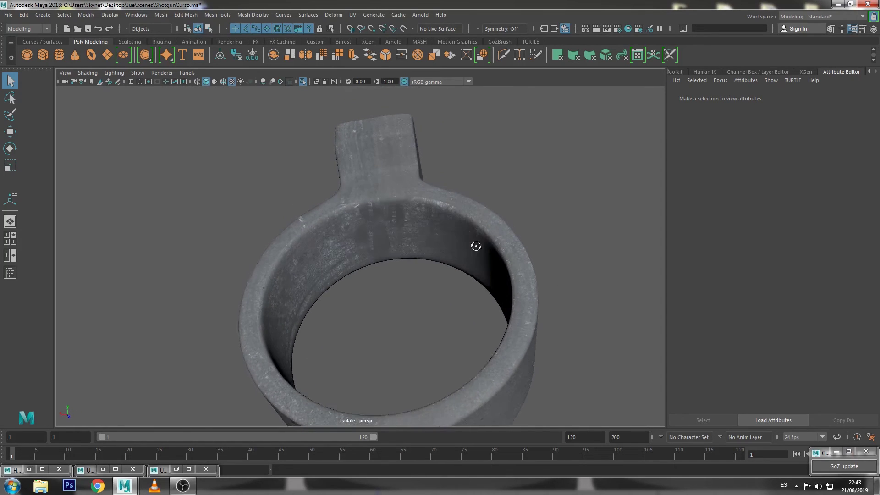
pyautogui.scroll(3, 422, 290)
pyautogui.keyDown('alt'); pyautogui.moveTo(414, 291); pyautogui.dragTo(439, 277); pyautogui.keyUp('alt')
pyautogui.scroll(-5, 373, 191)
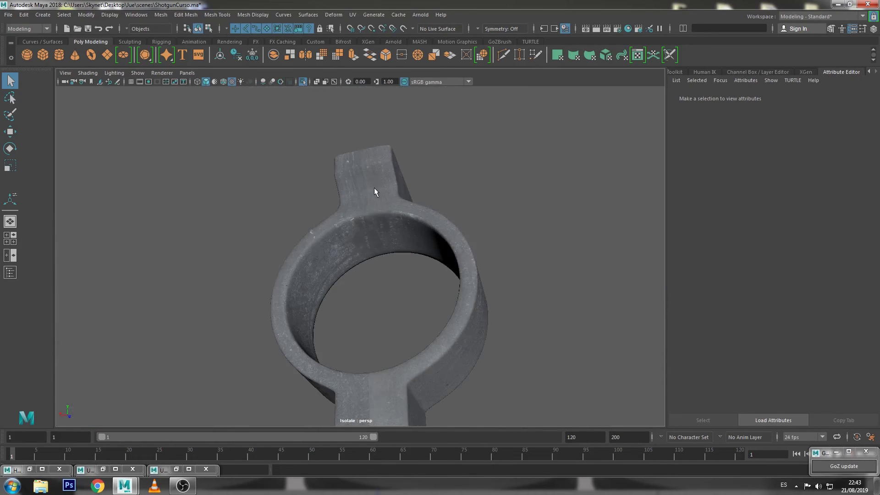
pyautogui.moveTo(373, 190)
pyautogui.keyDown('alt'); pyautogui.mouseDown()
pyautogui.moveTo(407, 220)
pyautogui.moveTo(383, 236)
pyautogui.mouseUp(); pyautogui.keyUp('alt')
pyautogui.scroll(-3, 408, 205)
pyautogui.scroll(3, 446, 232)
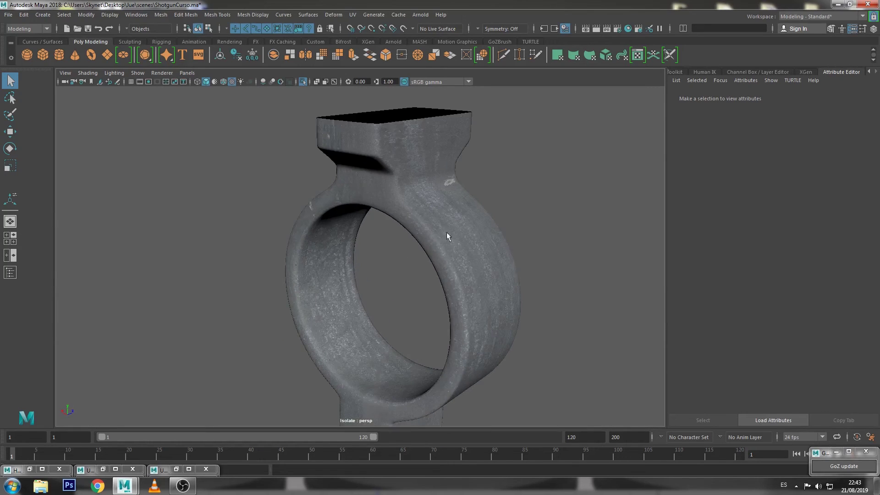
pyautogui.moveTo(447, 232)
pyautogui.keyDown('alt'); pyautogui.mouseDown()
pyautogui.moveTo(409, 161)
pyautogui.moveTo(519, 297)
pyautogui.mouseUp(); pyautogui.keyUp('alt')
pyautogui.scroll(3, 401, 255)
pyautogui.scroll(2, 404, 274)
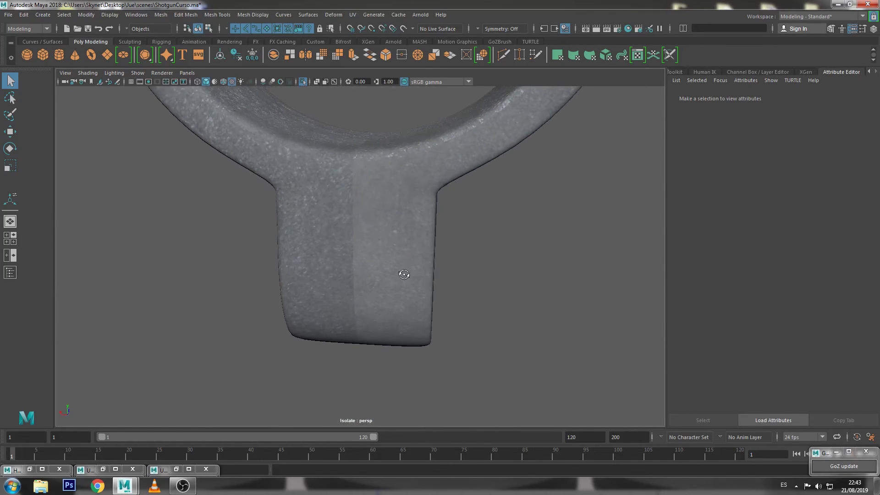
pyautogui.keyDown('alt'); pyautogui.moveTo(367, 242); pyautogui.dragTo(380, 222); pyautogui.keyUp('alt')
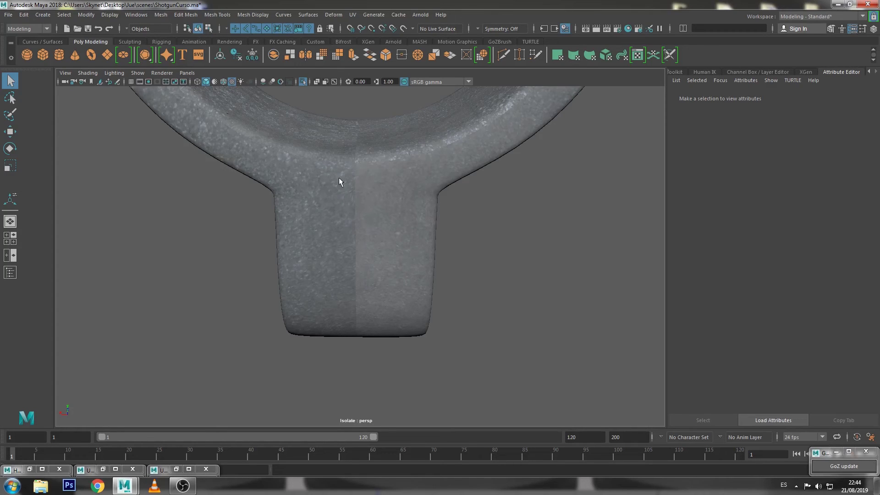
pyautogui.scroll(-3, 339, 182)
pyautogui.scroll(5, 341, 206)
pyautogui.keyDown('alt'); pyautogui.moveTo(345, 245); pyautogui.dragTo(385, 244); pyautogui.keyUp('alt')
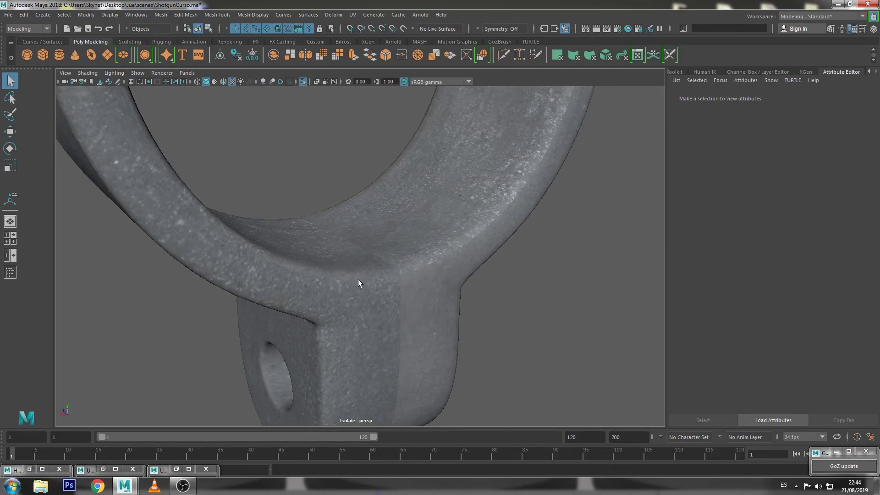
pyautogui.moveTo(358, 280)
pyautogui.keyDown('alt'); pyautogui.mouseDown()
pyautogui.moveTo(384, 231)
pyautogui.moveTo(320, 111)
pyautogui.mouseUp(); pyautogui.keyUp('alt')
pyautogui.scroll(-5, 384, 231)
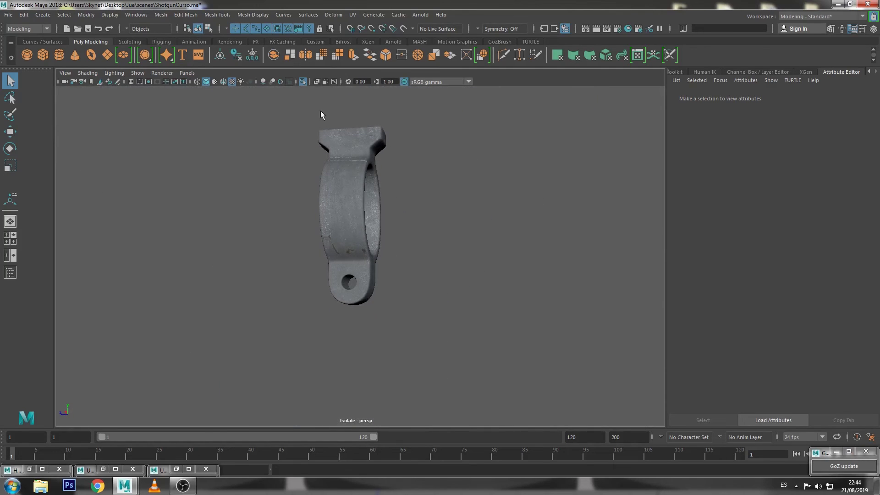
# - Turn off Isolate Select to show the whole shotgun with the barrels lying horizontally
pyautogui.click(303, 81)
pyautogui.keyDown('alt'); pyautogui.moveTo(497, 240); pyautogui.dragTo(385, 248); pyautogui.keyUp('alt')
pyautogui.scroll(-4, 385, 247)
pyautogui.keyDown('alt'); pyautogui.moveTo(305, 255); pyautogui.dragTo(442, 294); pyautogui.keyUp('alt')
pyautogui.scroll(4, 373, 290)
pyautogui.scroll(2, 461, 301)
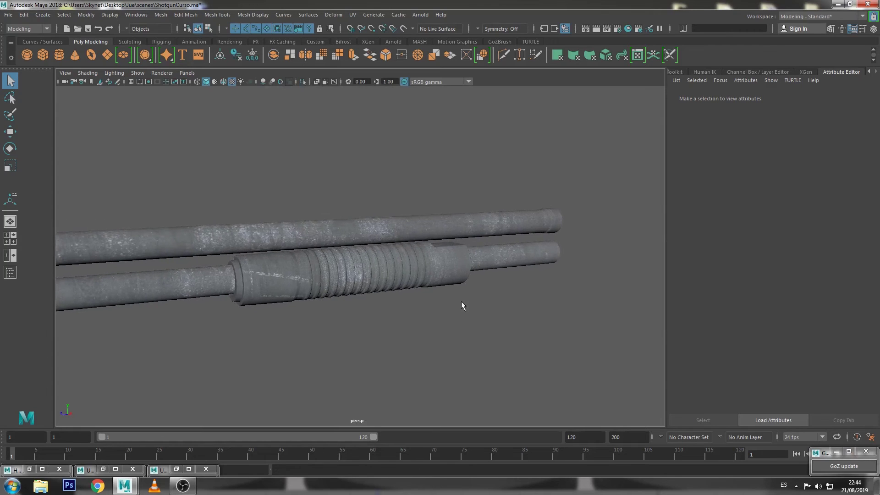
pyautogui.click(400, 265)
pyautogui.scroll(3, 399, 265)
pyautogui.click(417, 139)
pyautogui.scroll(-3, 445, 197)
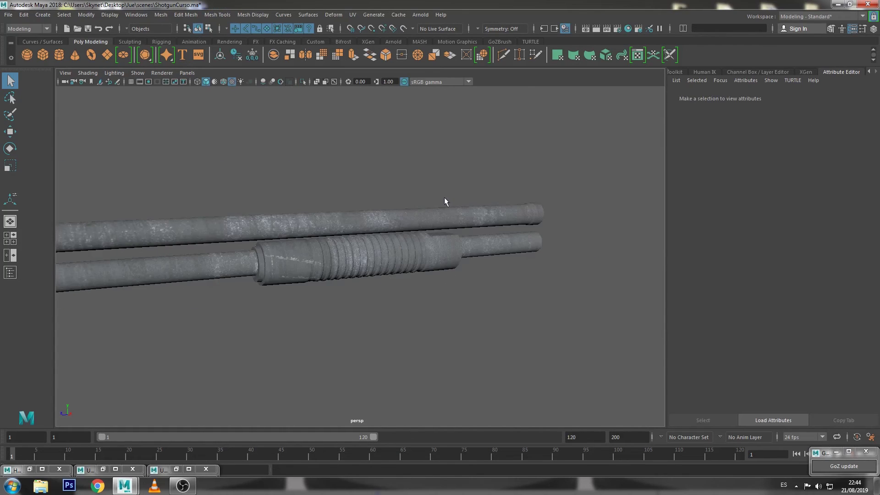
pyautogui.scroll(-2, 444, 197)
pyautogui.scroll(-2, 420, 232)
# - Select both barrel parts, open their UV layout, and move the bracket shell up-right
pyautogui.moveTo(143, 347); pyautogui.dragTo(142, 344)
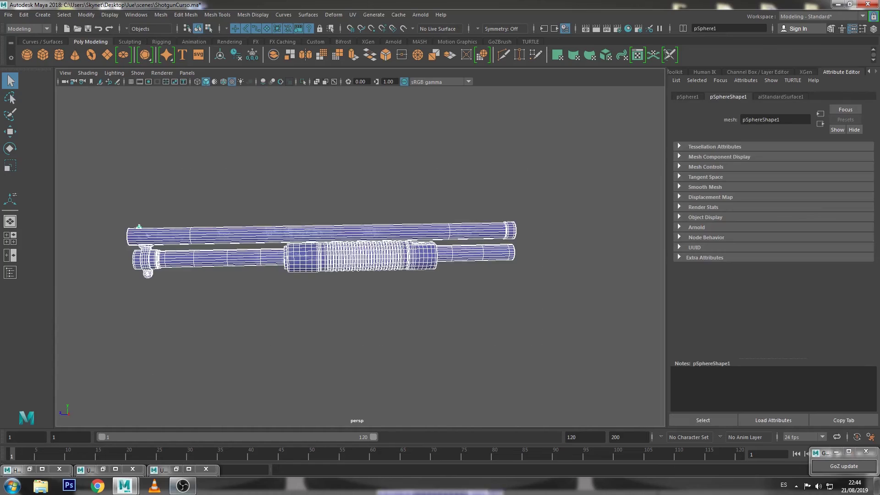
pyautogui.click(115, 469)
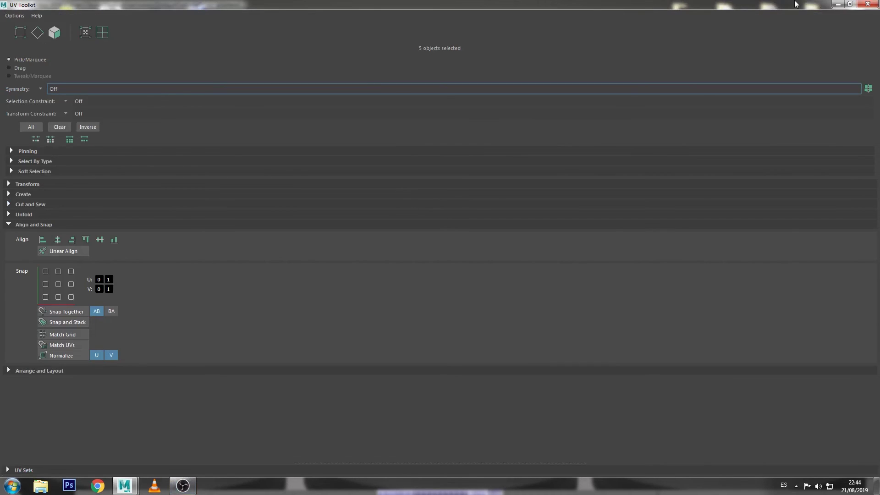
pyautogui.click(838, 4)
pyautogui.click(121, 468)
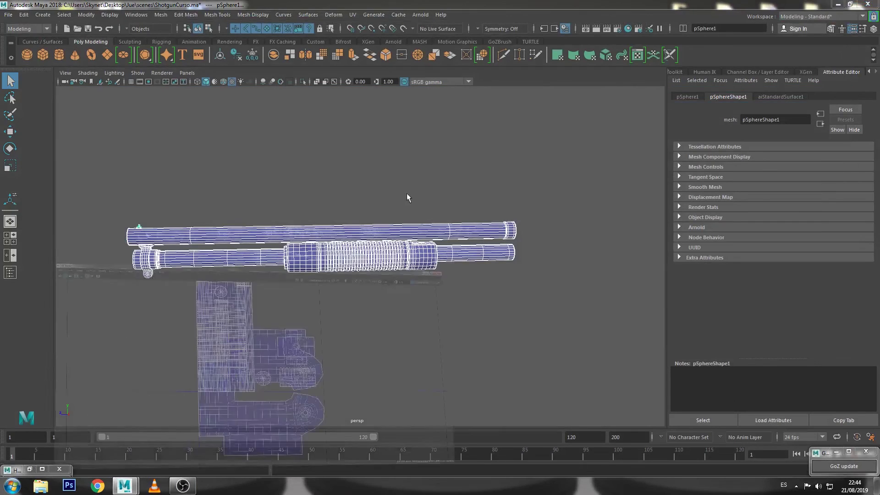
pyautogui.moveTo(442, 163); pyautogui.dragTo(448, 171, button='right')
pyautogui.click(448, 176)
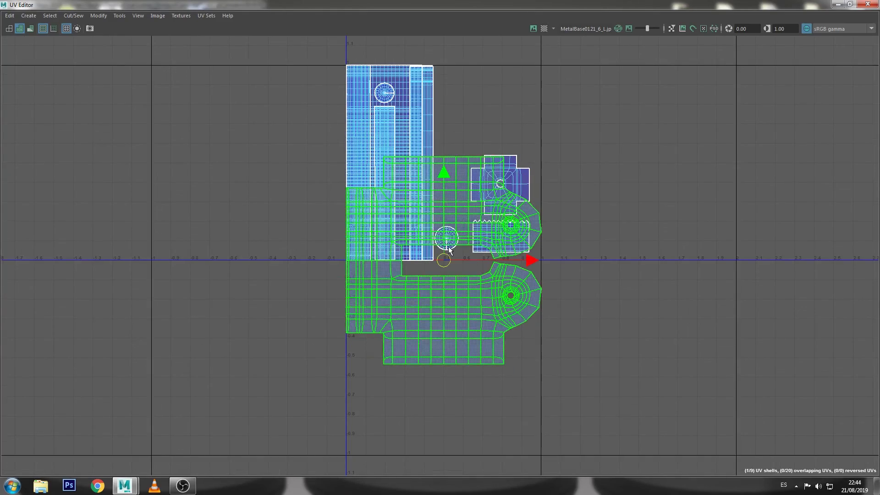
pyautogui.moveTo(448, 176); pyautogui.dragTo(584, 122)
# - Slide the large barrel shell out of the stack and nudge the tall column shell left
pyautogui.keyDown('alt'); pyautogui.moveTo(477, 93); pyautogui.dragTo(419, 186, button='middle'); pyautogui.keyUp('alt')
pyautogui.scroll(2, 419, 186)
pyautogui.scroll(1, 436, 151)
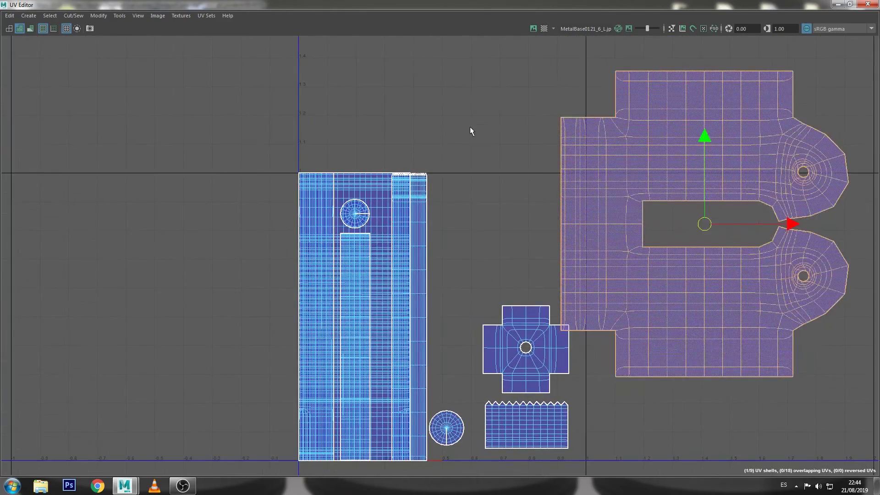
pyautogui.click(375, 182)
pyautogui.moveTo(496, 307); pyautogui.dragTo(609, 290, button='middle')
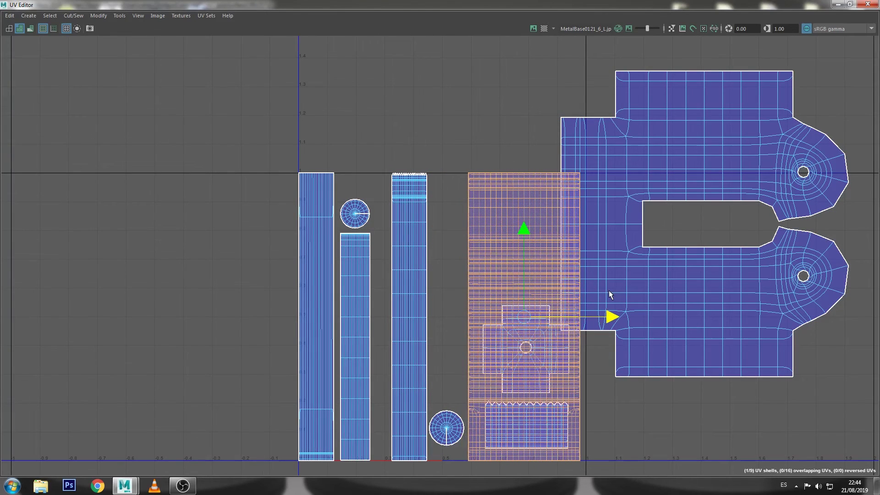
pyautogui.click(401, 260)
pyautogui.moveTo(493, 316); pyautogui.dragTo(475, 316)
pyautogui.click(450, 419)
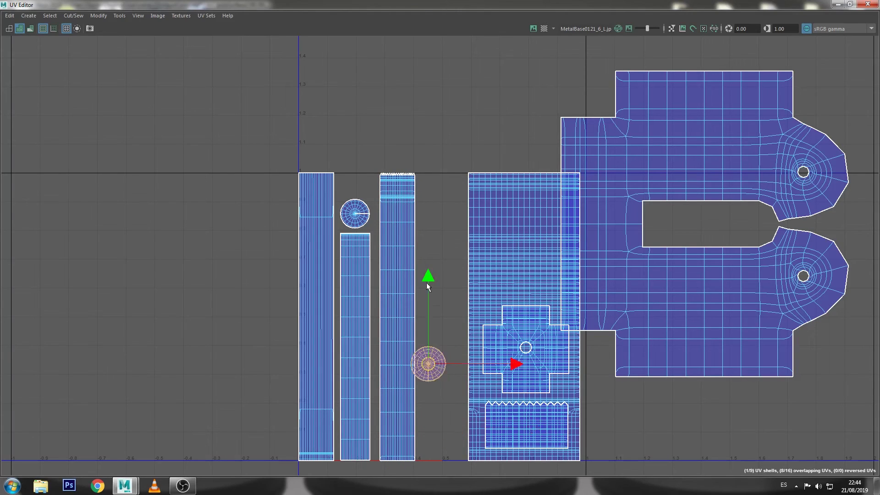
pyautogui.scroll(2, 470, 170)
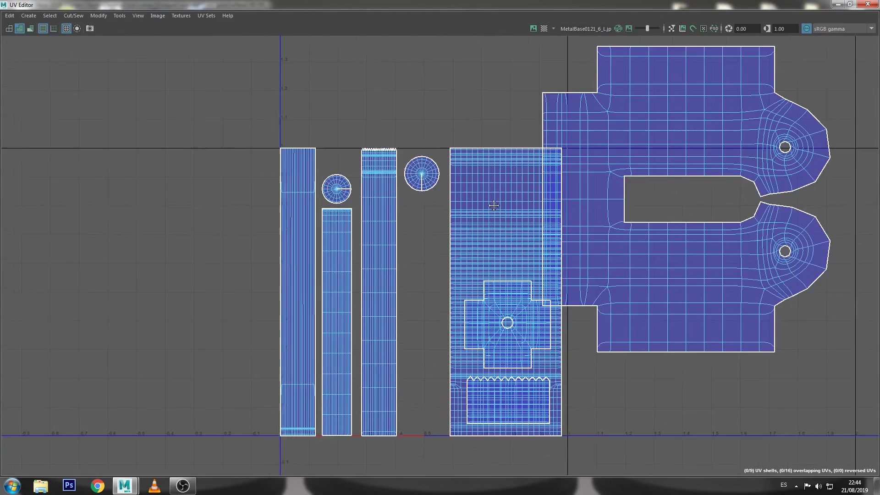
# - Shrink the large rectangular shell and the cross and toothed shells, spreading them apart
pyautogui.click(478, 151)
pyautogui.moveTo(468, 235); pyautogui.dragTo(450, 233)
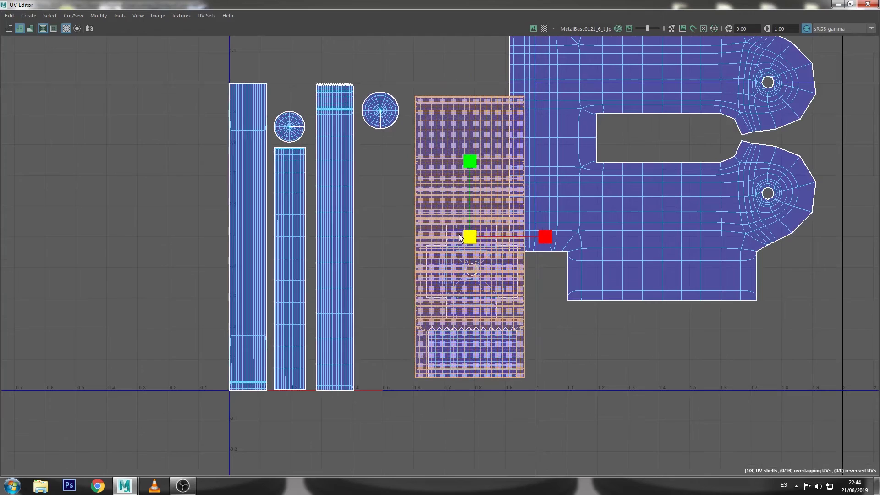
pyautogui.press('w')
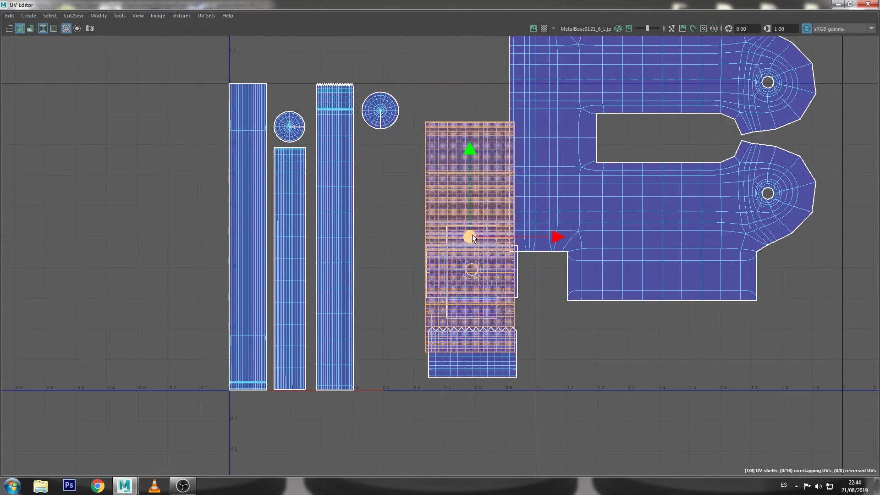
pyautogui.moveTo(468, 210); pyautogui.dragTo(468, 174)
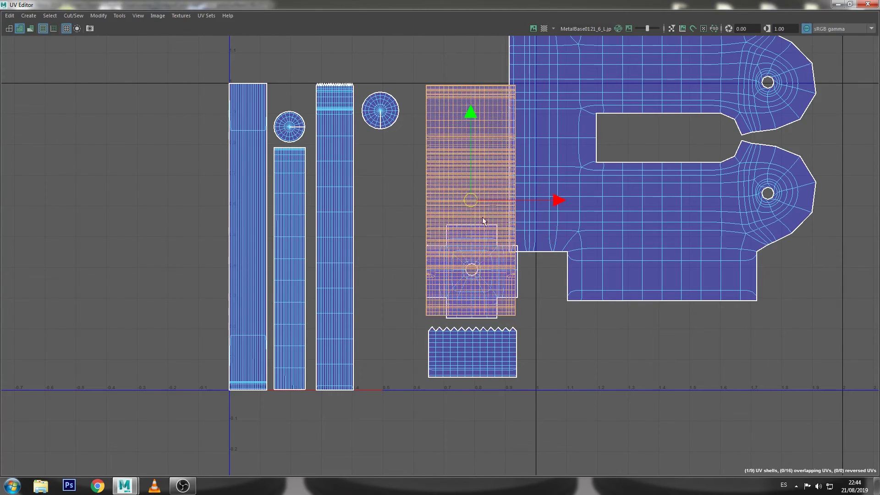
pyautogui.click(486, 334)
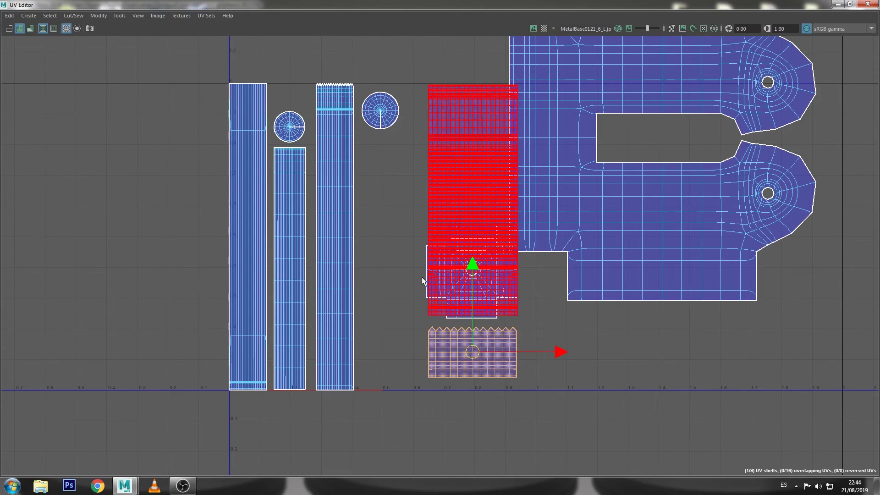
pyautogui.keyDown('shift'); pyautogui.click(442, 209); pyautogui.keyUp('shift')
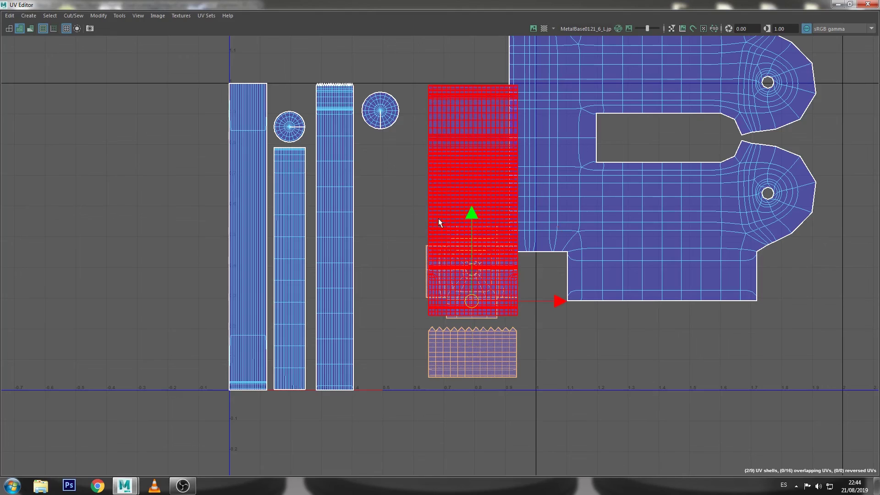
pyautogui.moveTo(472, 301); pyautogui.dragTo(404, 317)
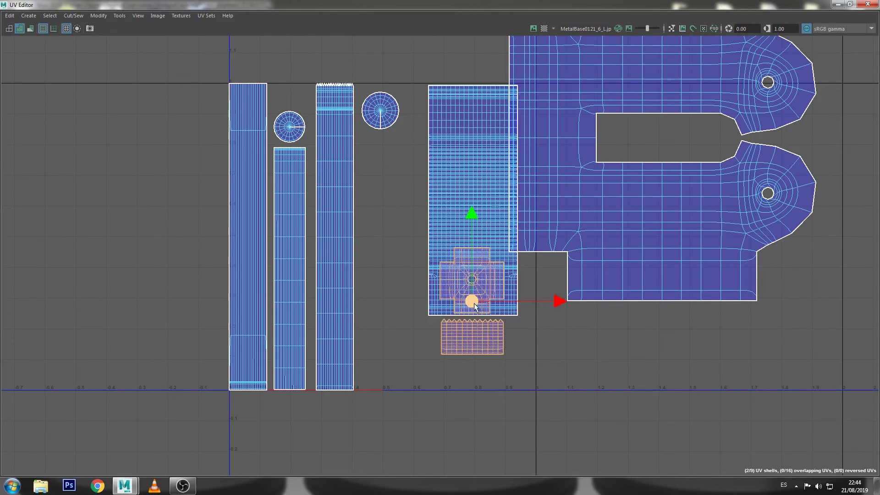
pyautogui.moveTo(471, 301); pyautogui.dragTo(391, 331)
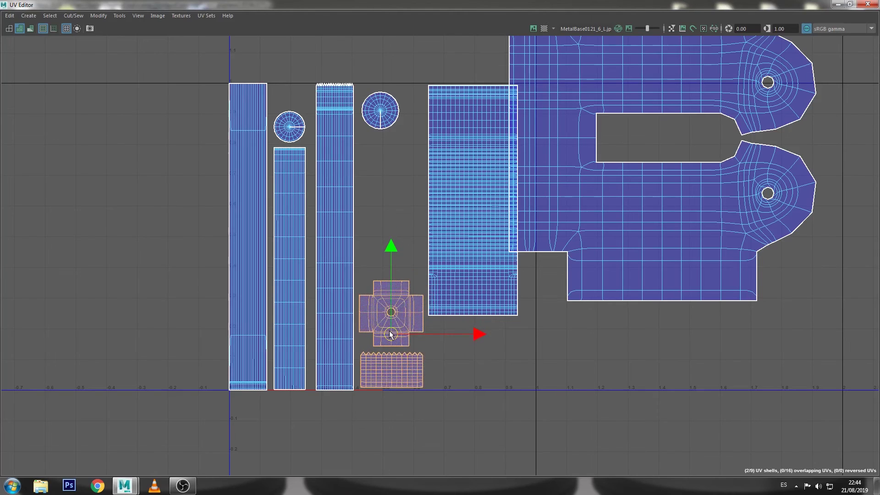
# - Shift the tall shell right and move the bracket shell onto the other shells
pyautogui.click(470, 227)
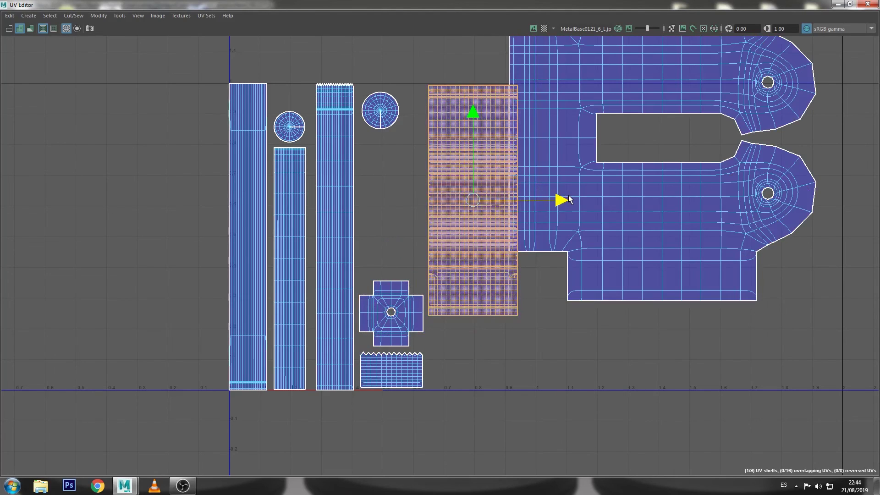
pyautogui.moveTo(563, 200); pyautogui.dragTo(579, 200)
pyautogui.click(669, 203)
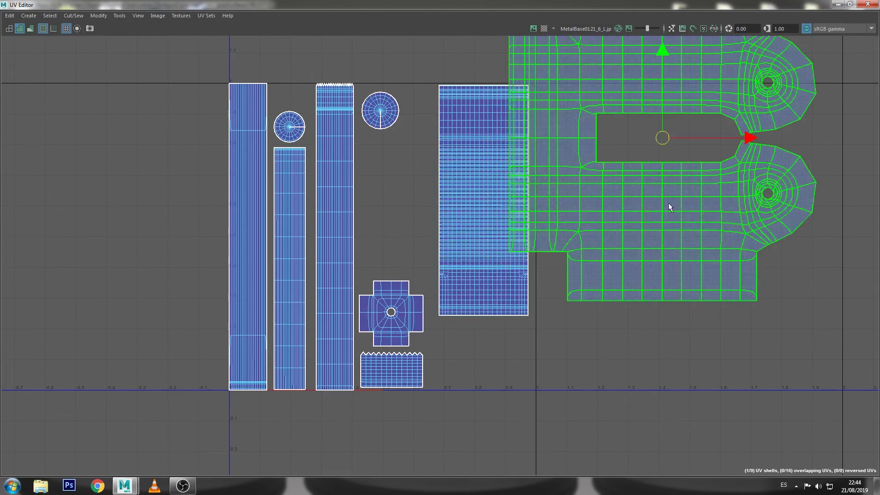
pyautogui.moveTo(654, 139); pyautogui.dragTo(354, 178)
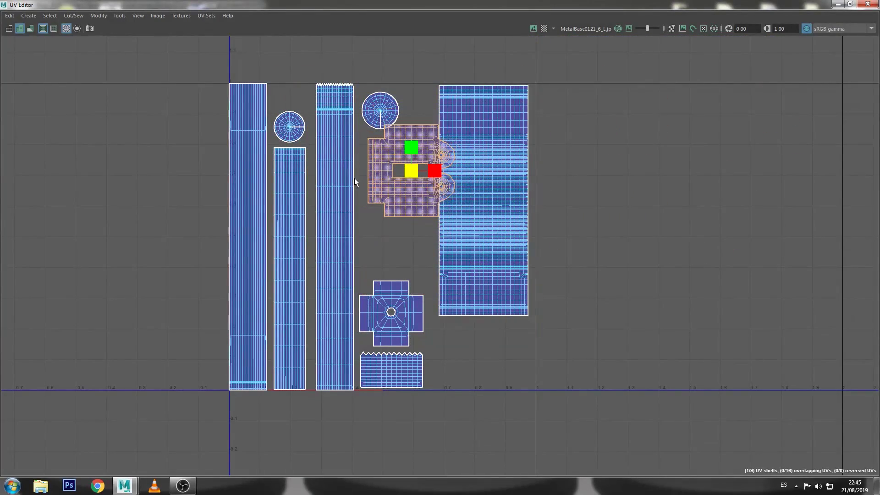
# - Move and scale the bracket UV shell down-left into the free gap
pyautogui.scroll(2, 400, 132)
pyautogui.scroll(2, 401, 132)
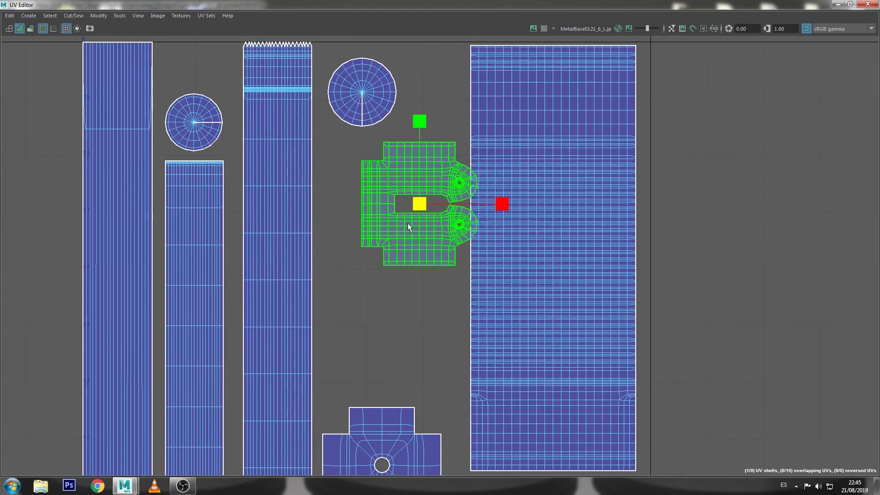
pyautogui.press('w')
pyautogui.moveTo(423, 207)
pyautogui.mouseDown()
pyautogui.moveTo(403, 220)
pyautogui.moveTo(405, 236)
pyautogui.moveTo(395, 226)
pyautogui.mouseUp()
pyautogui.press('r')
# - Deselect, close the UV Editor, and orbit the textured shotgun toward the barrel ends
pyautogui.click(656, 161)
pyautogui.scroll(-2, 667, 169)
pyautogui.scroll(-1, 669, 173)
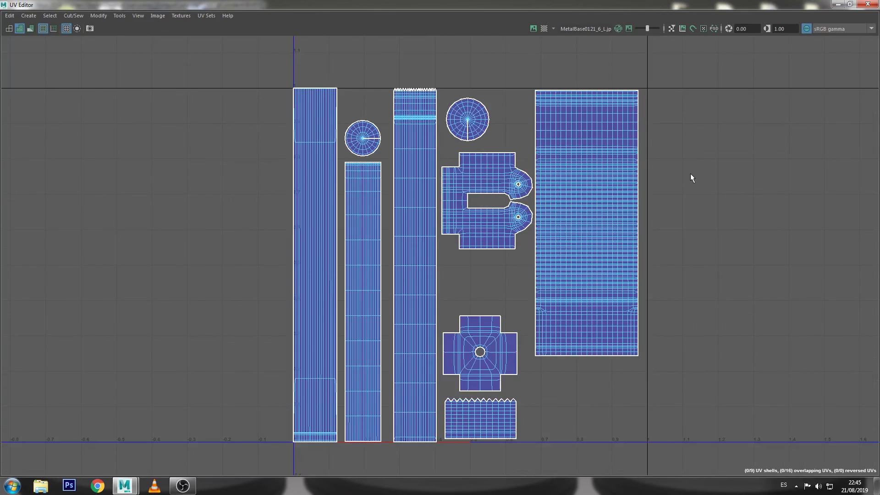
pyautogui.keyDown('alt'); pyautogui.moveTo(692, 173); pyautogui.dragTo(659, 165, button='middle'); pyautogui.keyUp('alt')
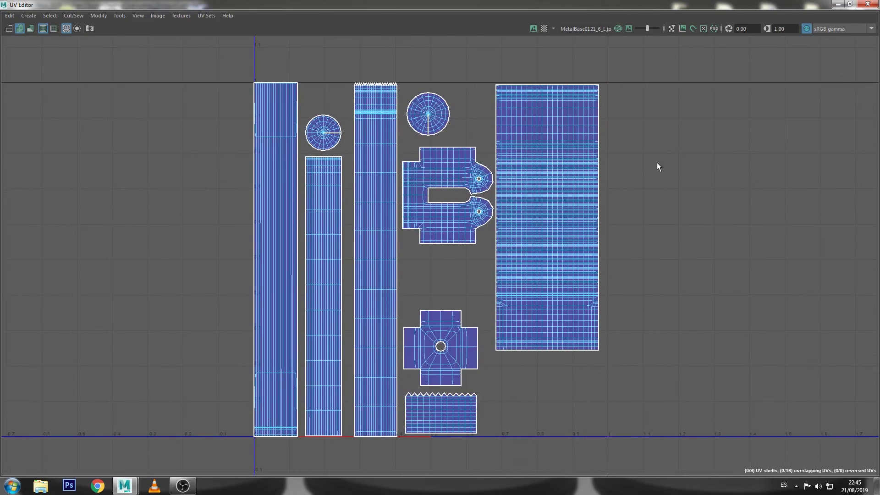
pyautogui.click(837, 4)
pyautogui.moveTo(412, 232); pyautogui.dragTo(320, 203, button='right')
pyautogui.moveTo(320, 203)
pyautogui.keyDown('alt'); pyautogui.mouseDown()
pyautogui.moveTo(456, 216)
pyautogui.moveTo(399, 241)
pyautogui.moveTo(409, 247)
pyautogui.moveTo(206, 225)
pyautogui.moveTo(256, 252)
pyautogui.moveTo(261, 241)
pyautogui.moveTo(373, 226)
pyautogui.moveTo(402, 266)
pyautogui.mouseUp(); pyautogui.keyUp('alt')
pyautogui.scroll(5, 409, 255)
pyautogui.scroll(-3, 402, 266)
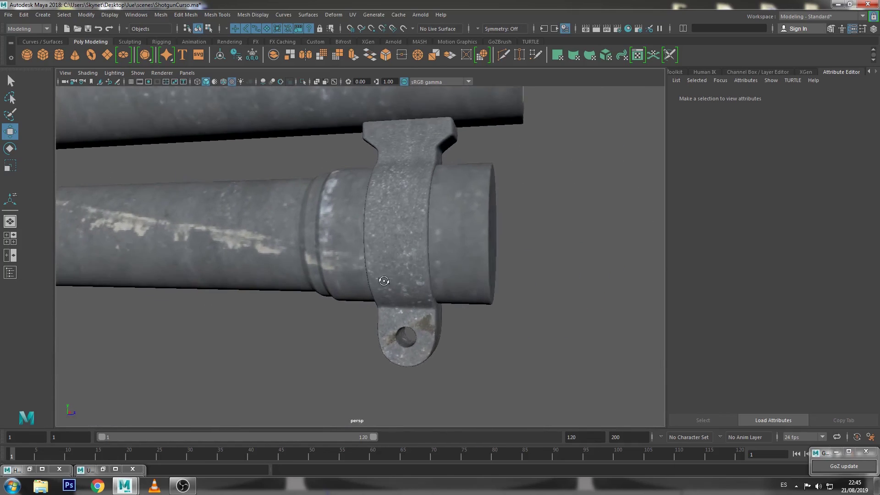
pyautogui.scroll(-3, 394, 256)
pyautogui.moveTo(399, 200)
pyautogui.keyDown('alt'); pyautogui.mouseDown()
pyautogui.moveTo(378, 262)
pyautogui.moveTo(305, 275)
pyautogui.mouseUp(); pyautogui.keyUp('alt')
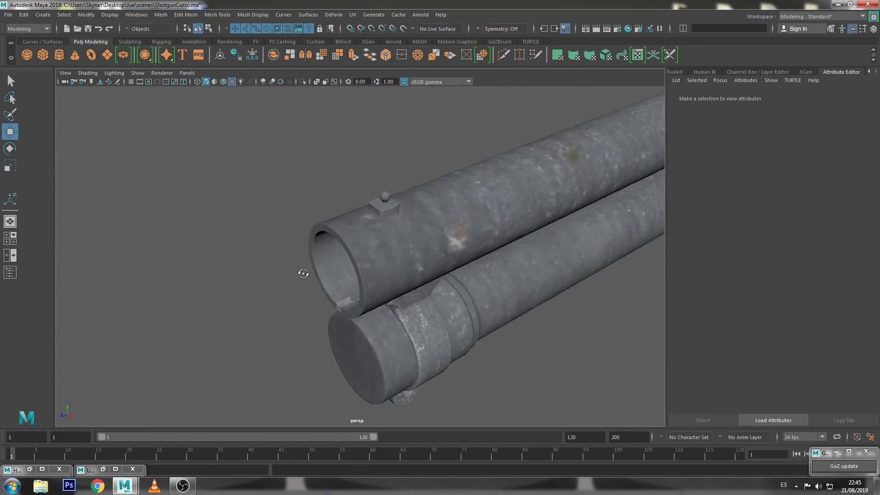
pyautogui.scroll(4, 461, 197)
pyautogui.keyDown('alt'); pyautogui.moveTo(461, 197); pyautogui.dragTo(475, 277); pyautogui.keyUp('alt')
pyautogui.scroll(-3, 475, 276)
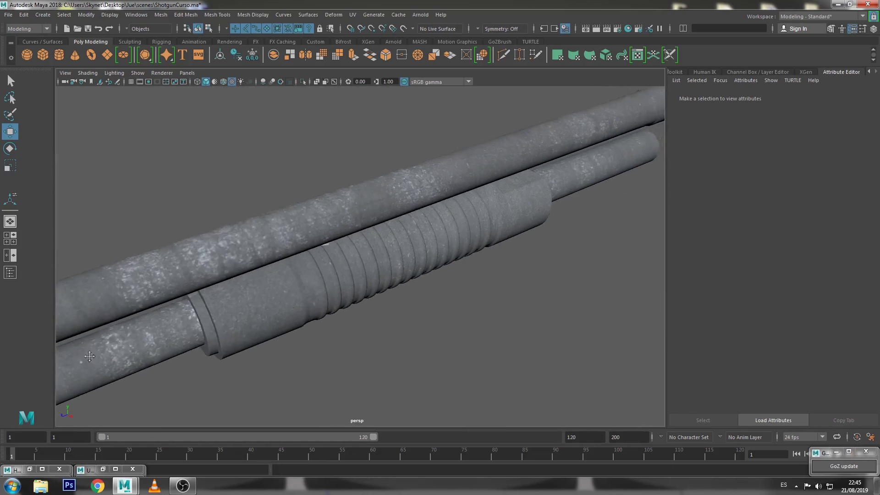
pyautogui.scroll(-2, 475, 277)
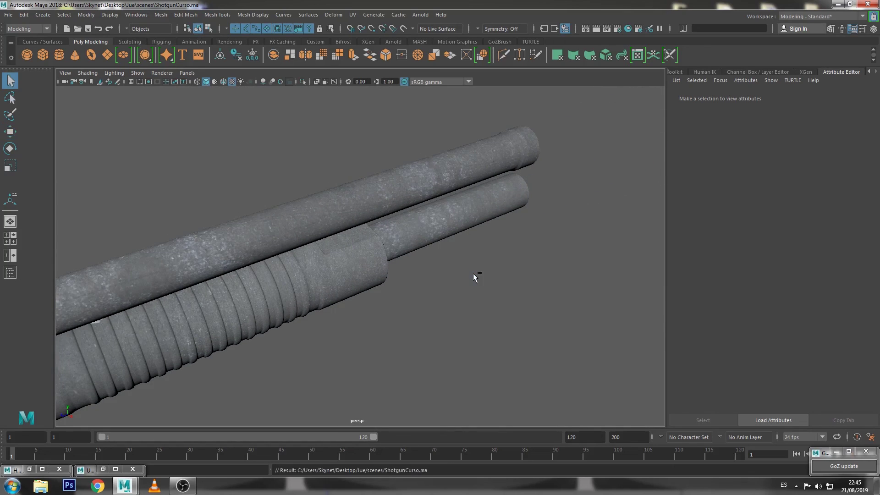
pyautogui.moveTo(473, 273)
pyautogui.keyDown('alt'); pyautogui.mouseDown()
pyautogui.moveTo(453, 261)
pyautogui.moveTo(477, 293)
pyautogui.moveTo(507, 295)
pyautogui.moveTo(474, 291)
pyautogui.mouseUp(); pyautogui.keyUp('alt')
pyautogui.scroll(2, 495, 298)
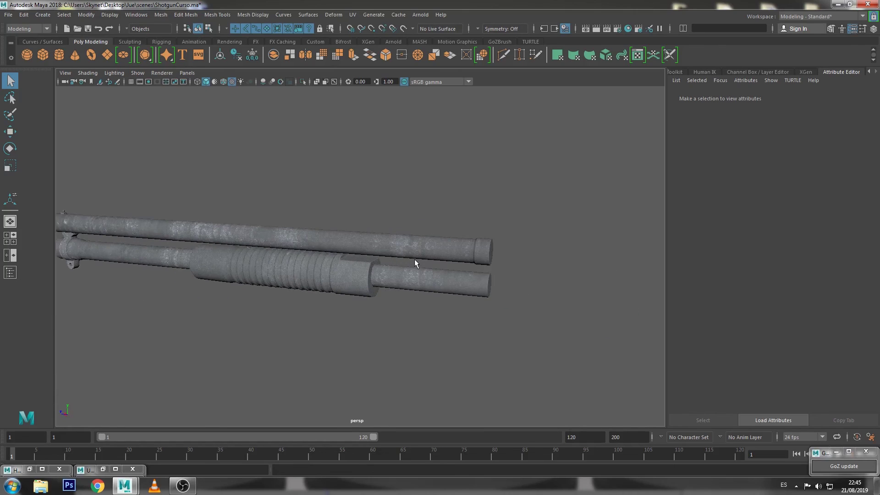